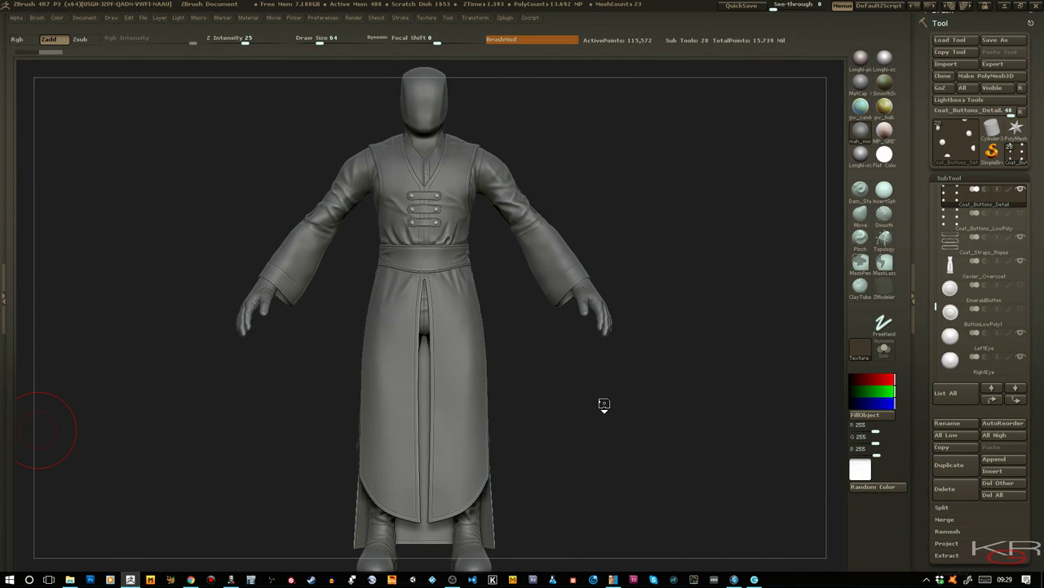
# Examine the coated character from several angles, including the buttons and straps on the chest up close
pyautogui.moveTo(572, 406)
pyautogui.mouseDown()
pyautogui.moveTo(457, 405)
pyautogui.moveTo(590, 406)
pyautogui.mouseUp()
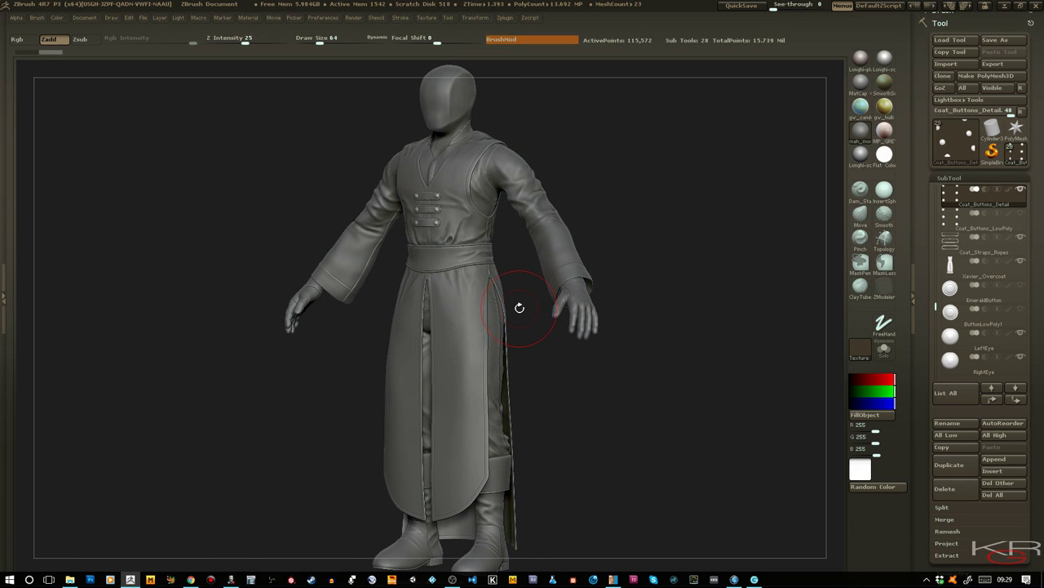
pyautogui.moveTo(666, 393); pyautogui.dragTo(608, 388)
pyautogui.moveTo(498, 292)
pyautogui.mouseDown()
pyautogui.moveTo(473, 294)
pyautogui.moveTo(509, 298)
pyautogui.mouseUp()
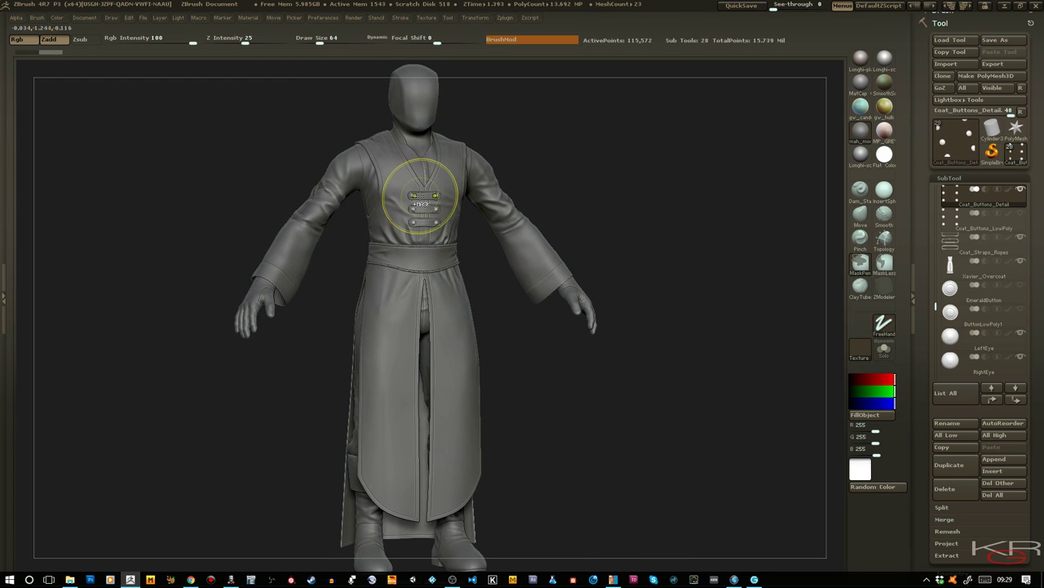
pyautogui.keyDown('ctrl'); pyautogui.moveTo(420, 198); pyautogui.dragTo(555, 441, button='right'); pyautogui.keyUp('ctrl')
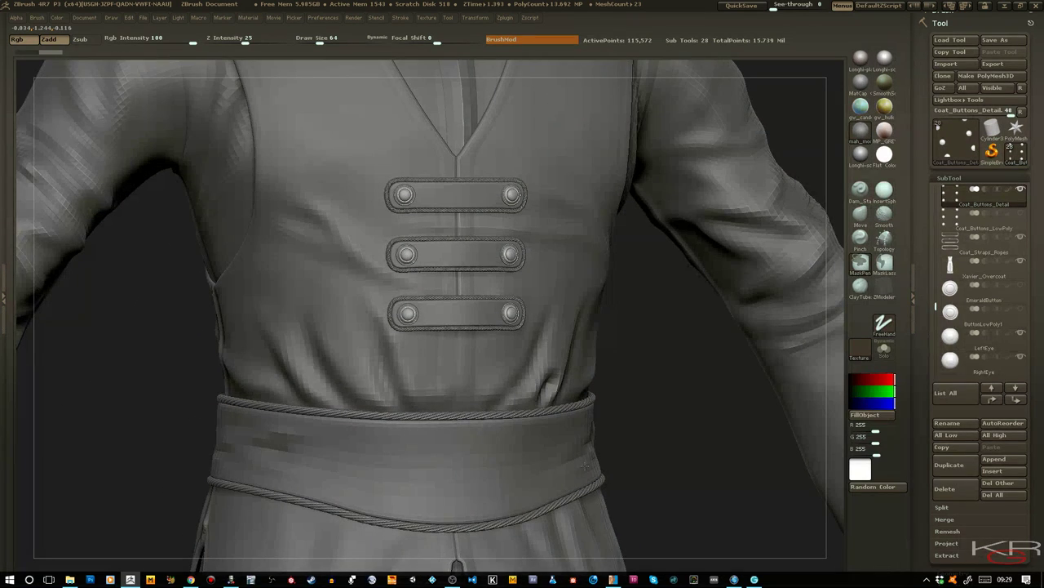
pyautogui.keyDown('ctrl'); pyautogui.moveTo(491, 147); pyautogui.dragTo(507, 183, button='right'); pyautogui.keyUp('ctrl')
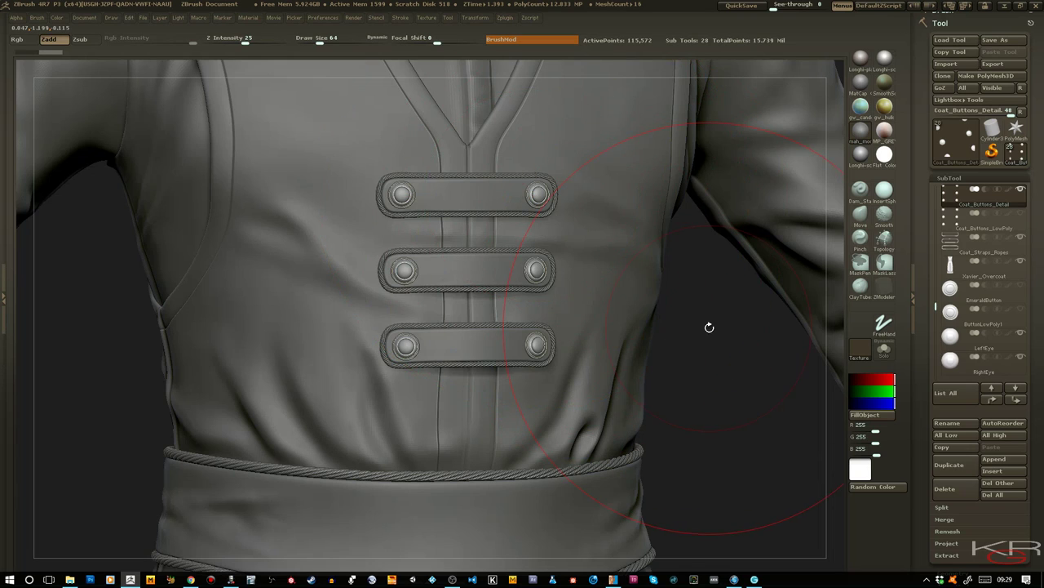
pyautogui.moveTo(709, 326)
pyautogui.mouseDown()
pyautogui.moveTo(624, 281)
pyautogui.moveTo(709, 325)
pyautogui.mouseUp()
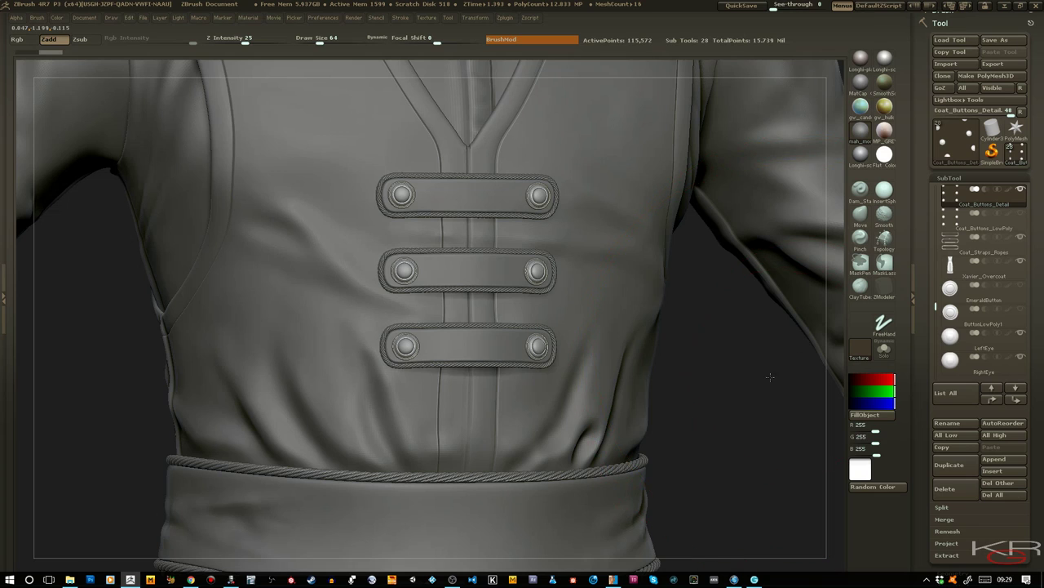
pyautogui.moveTo(804, 343); pyautogui.dragTo(734, 351)
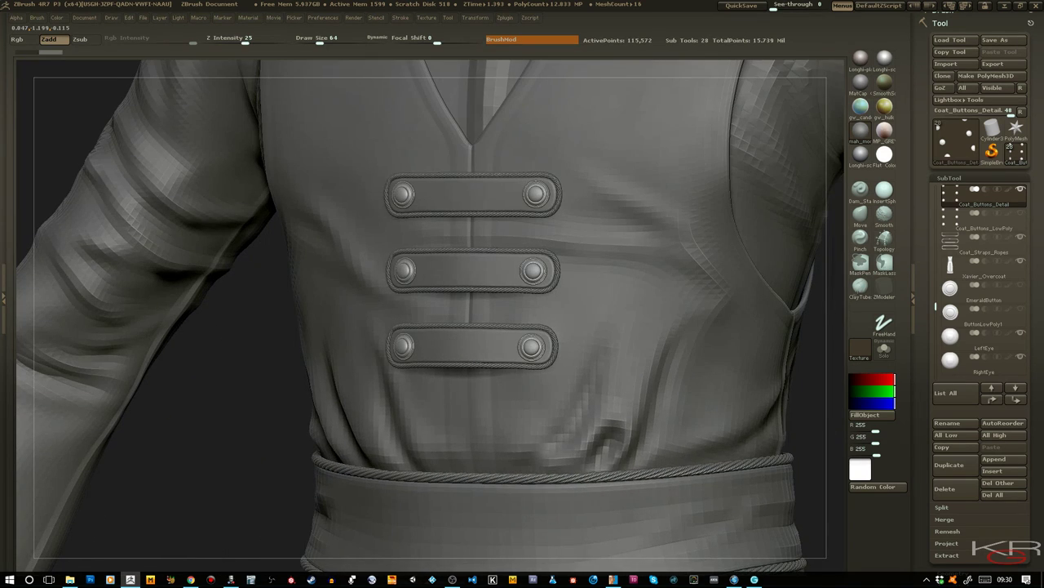
# Isolate the Coat_Buttons_LowPoly subtool, frame it and display its polygon wireframe
pyautogui.click(949, 219)
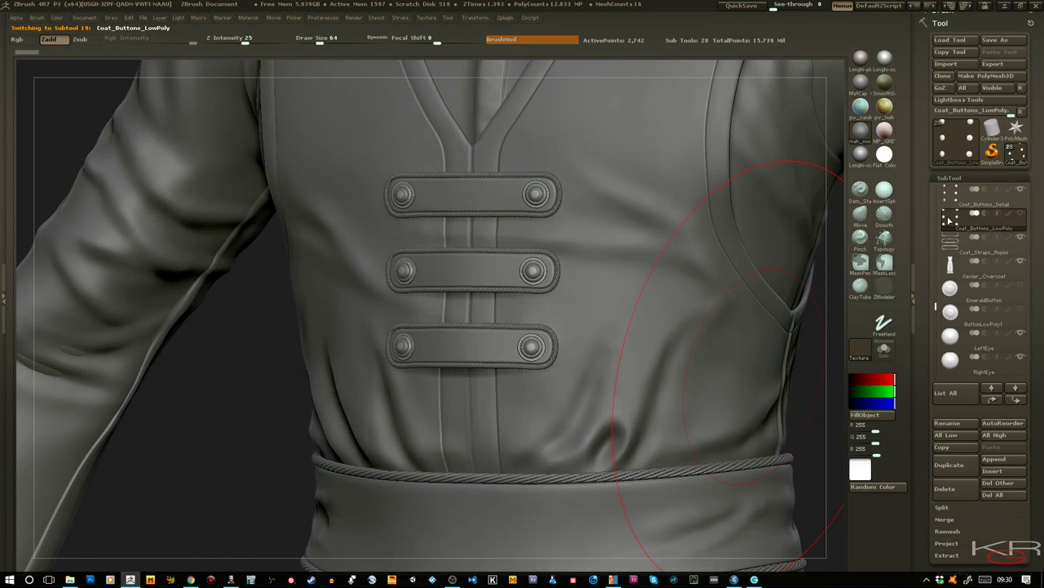
pyautogui.click(883, 349)
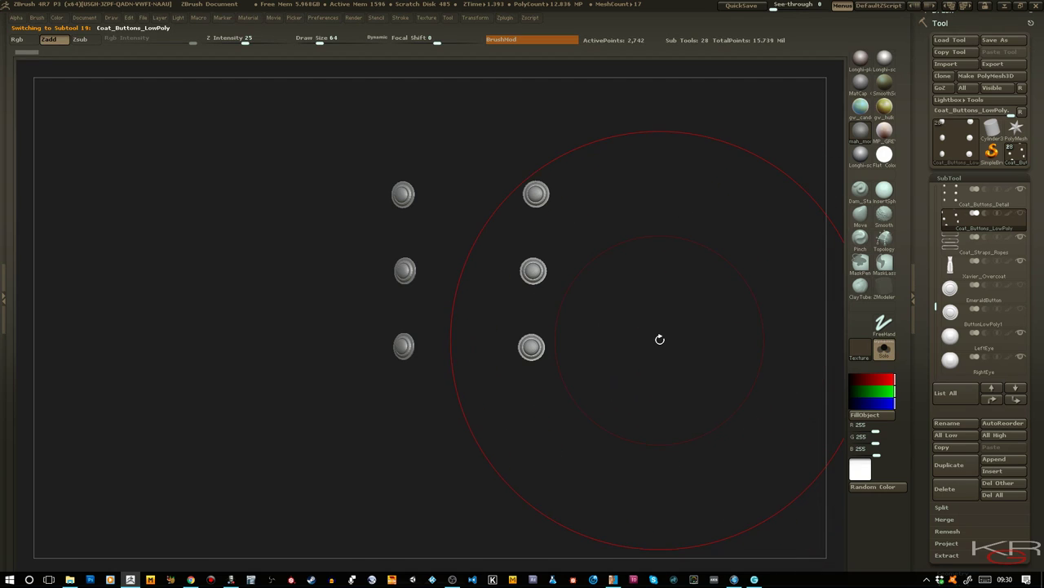
pyautogui.press('f')
pyautogui.moveTo(664, 315); pyautogui.dragTo(625, 394)
pyautogui.hotkey('shift', 'f')
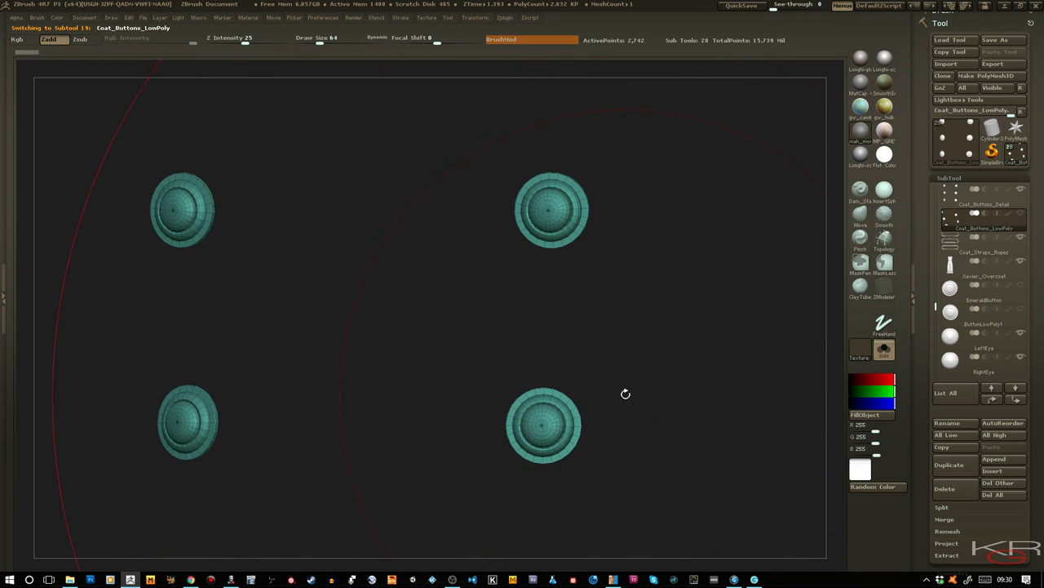
pyautogui.moveTo(590, 259)
pyautogui.mouseDown()
pyautogui.moveTo(606, 296)
pyautogui.moveTo(644, 284)
pyautogui.moveTo(629, 287)
pyautogui.moveTo(606, 249)
pyautogui.mouseUp()
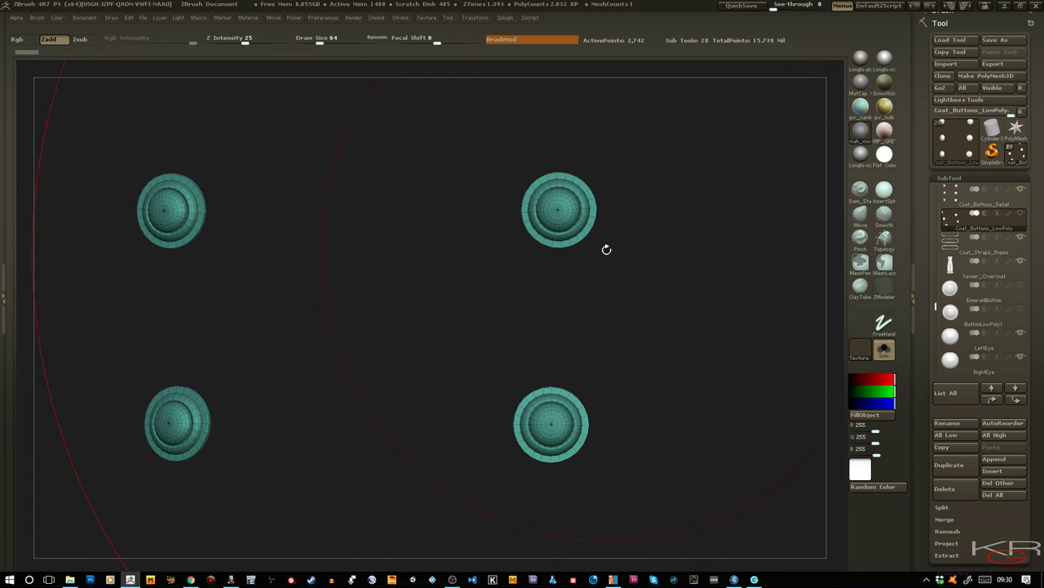
# Pick the Dam_Standard brush, inspect one low-poly button up close, and bring the whole character back into display
pyautogui.click(860, 192)
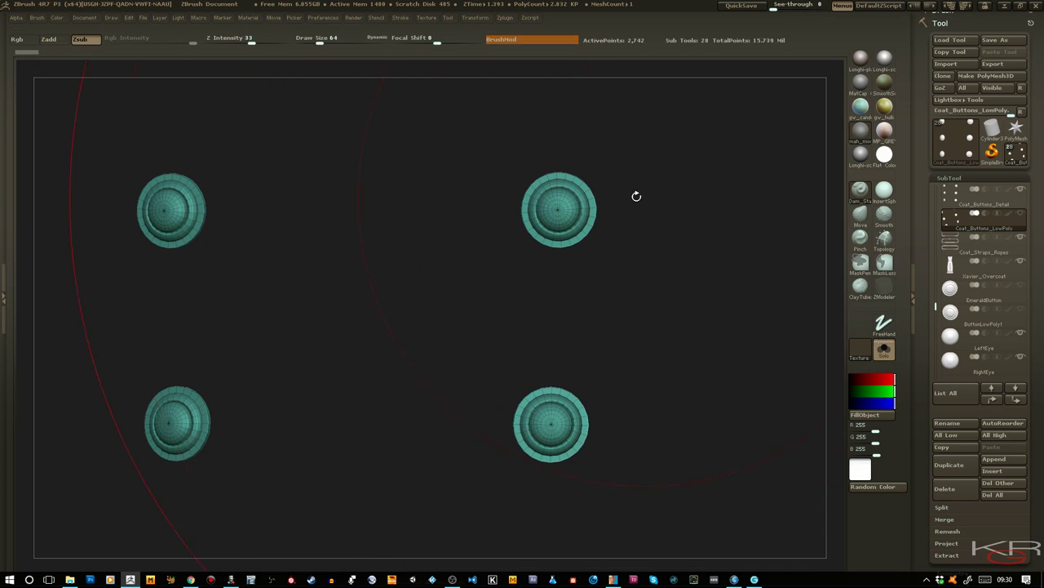
pyautogui.keyDown('alt'); pyautogui.moveTo(567, 204); pyautogui.dragTo(654, 360, button='right'); pyautogui.keyUp('alt')
pyautogui.moveTo(652, 359)
pyautogui.keyDown('alt'); pyautogui.mouseDown()
pyautogui.moveTo(671, 383)
pyautogui.moveTo(655, 351)
pyautogui.moveTo(634, 351)
pyautogui.moveTo(663, 357)
pyautogui.mouseUp(); pyautogui.keyUp('alt')
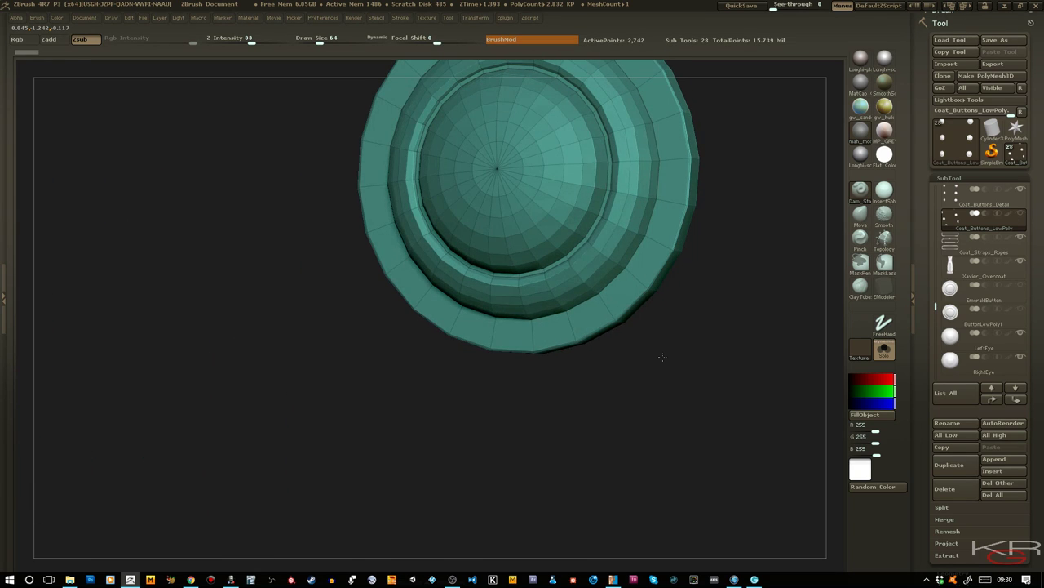
pyautogui.press('f')
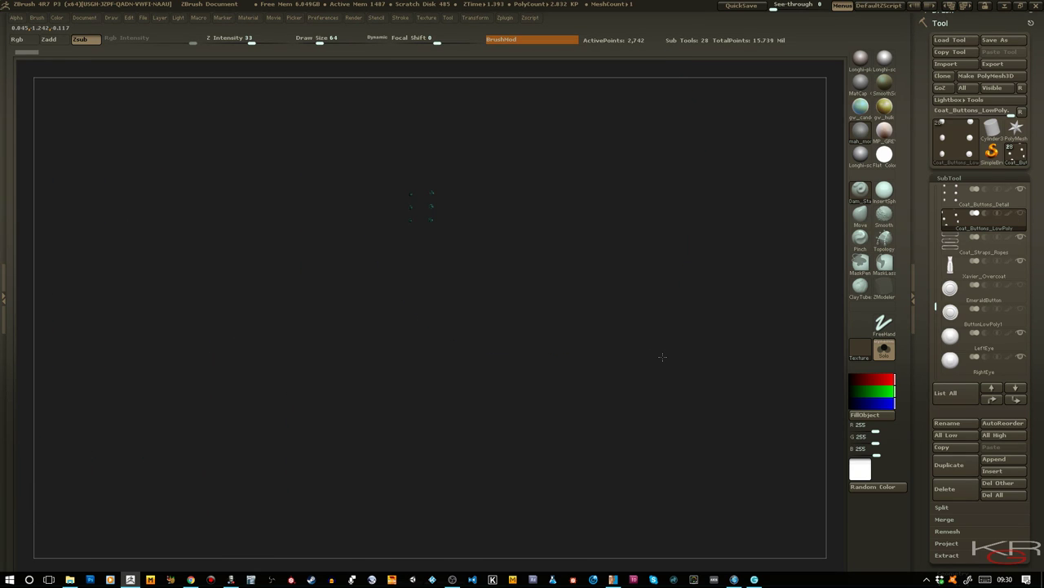
pyautogui.click(884, 349)
pyautogui.moveTo(721, 302); pyautogui.dragTo(696, 317)
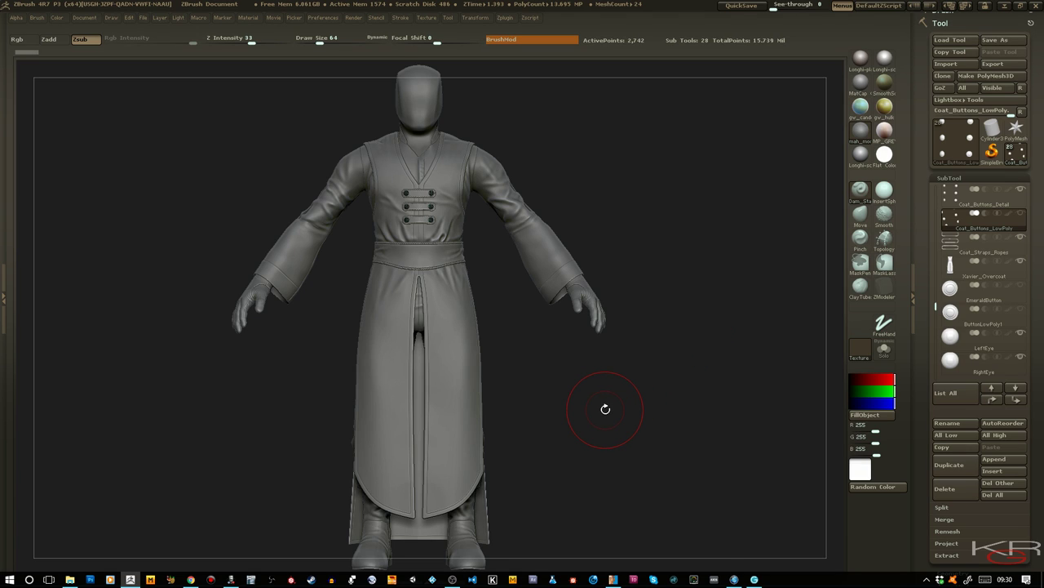
pyautogui.moveTo(593, 433); pyautogui.dragTo(601, 430)
# Make the Xavier_Head subtool active, frame the head above the coat collar and isolate it for inspection
pyautogui.keyDown('alt'); pyautogui.click(417, 116); pyautogui.keyUp('alt')
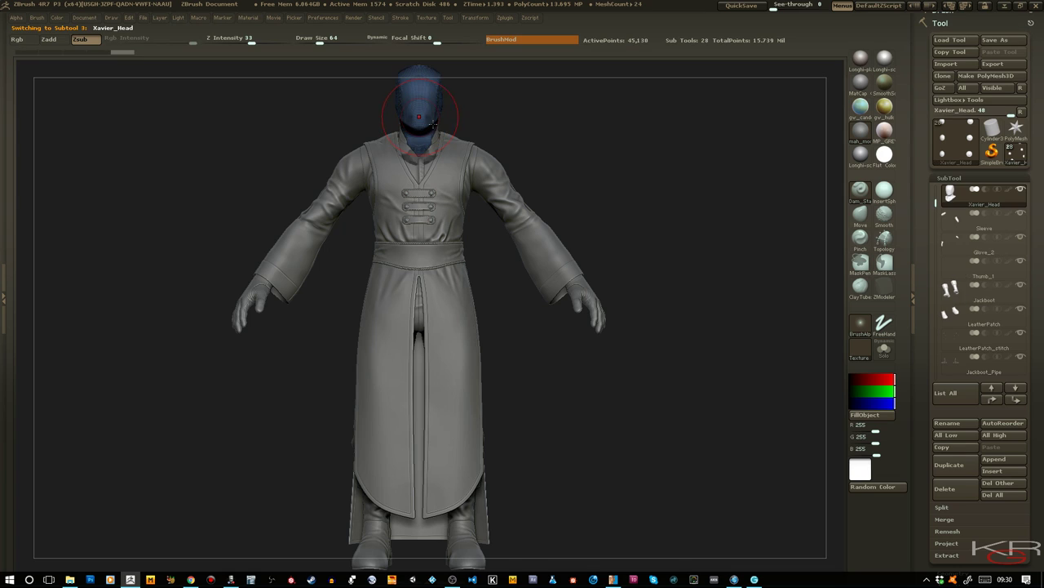
pyautogui.press('f')
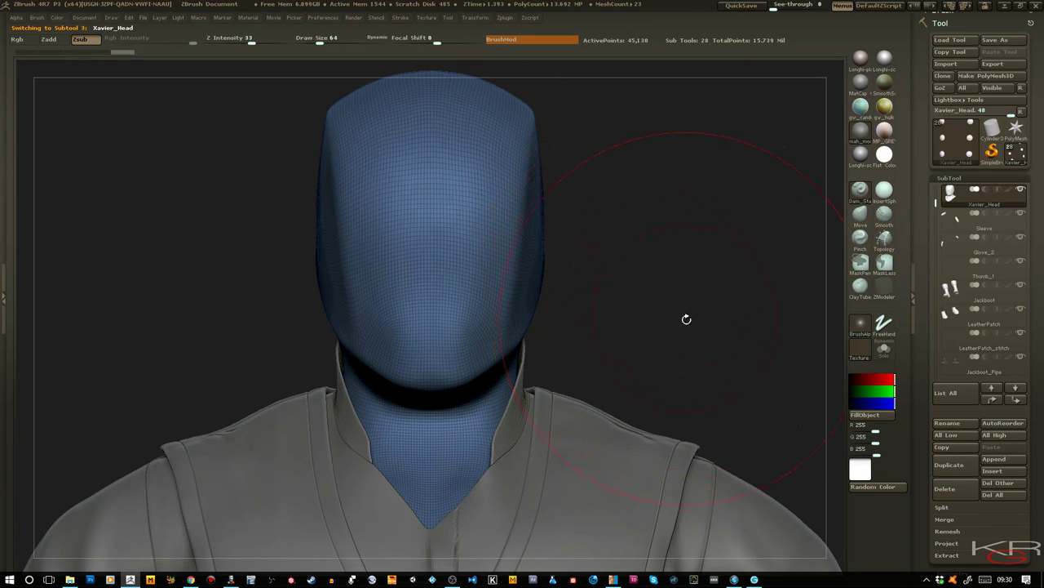
pyautogui.press('ctrl')
pyautogui.keyDown('ctrl'); pyautogui.moveTo(676, 318); pyautogui.dragTo(657, 271, button='right'); pyautogui.keyUp('ctrl')
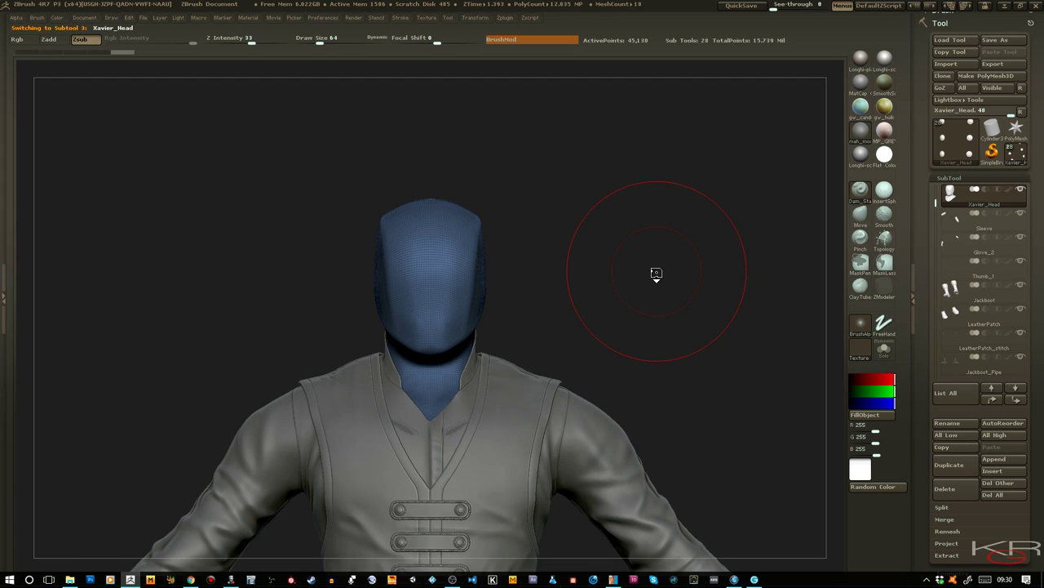
pyautogui.moveTo(630, 294)
pyautogui.mouseDown()
pyautogui.moveTo(653, 296)
pyautogui.moveTo(637, 298)
pyautogui.mouseUp()
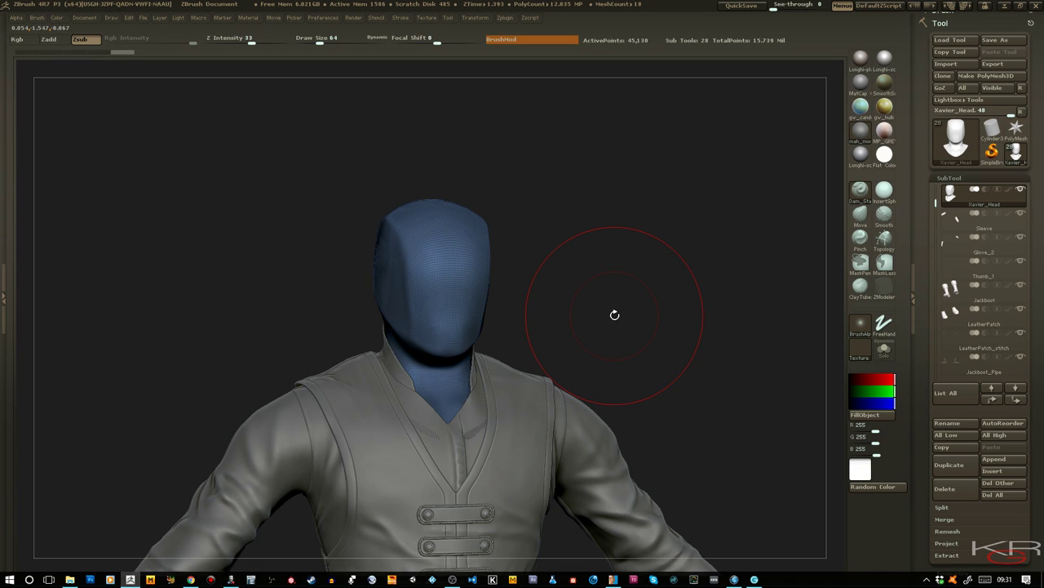
pyautogui.moveTo(614, 315); pyautogui.dragTo(599, 315)
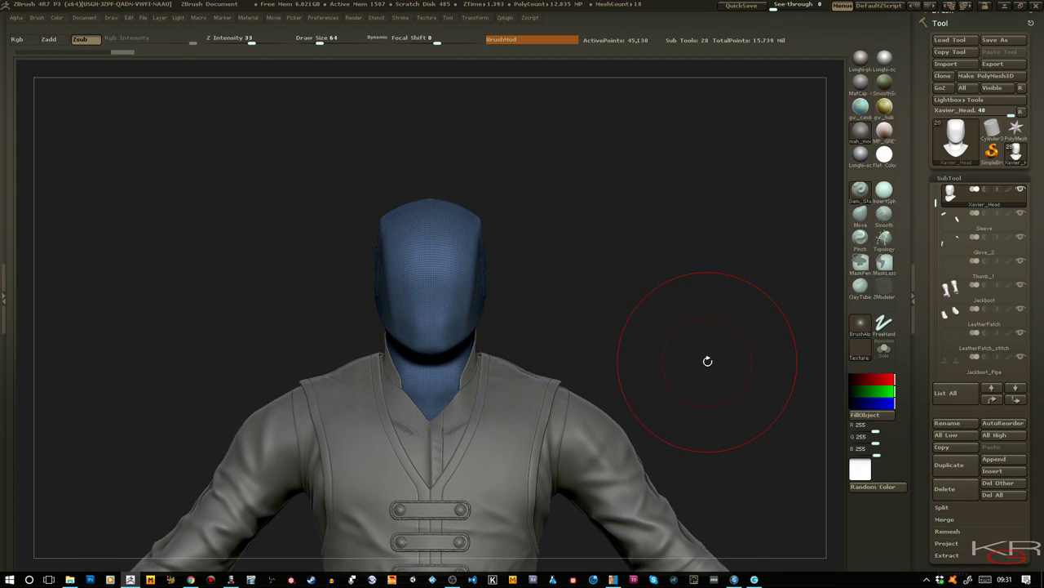
pyautogui.click(882, 348)
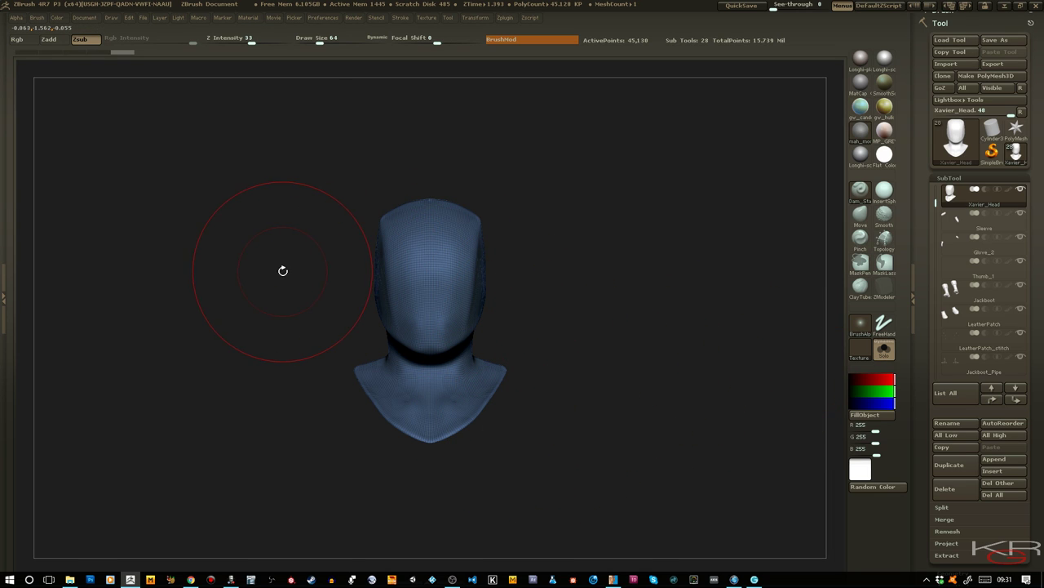
pyautogui.moveTo(258, 296)
pyautogui.mouseDown()
pyautogui.moveTo(280, 296)
pyautogui.moveTo(250, 299)
pyautogui.mouseUp()
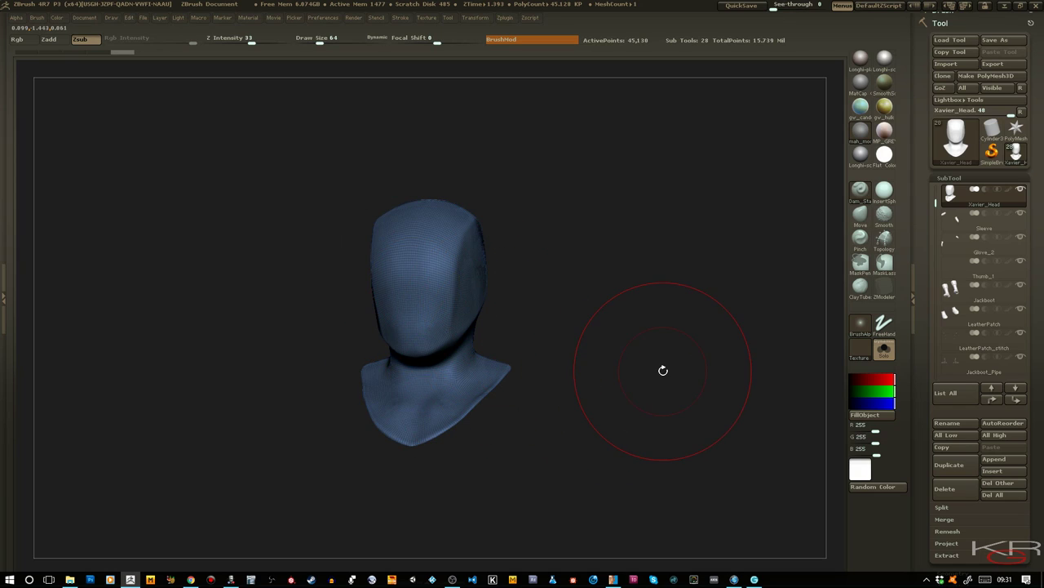
# Switch to the BaseMesh1 subtool and undo the last mask change on the body
pyautogui.scroll(2, 955, 220)
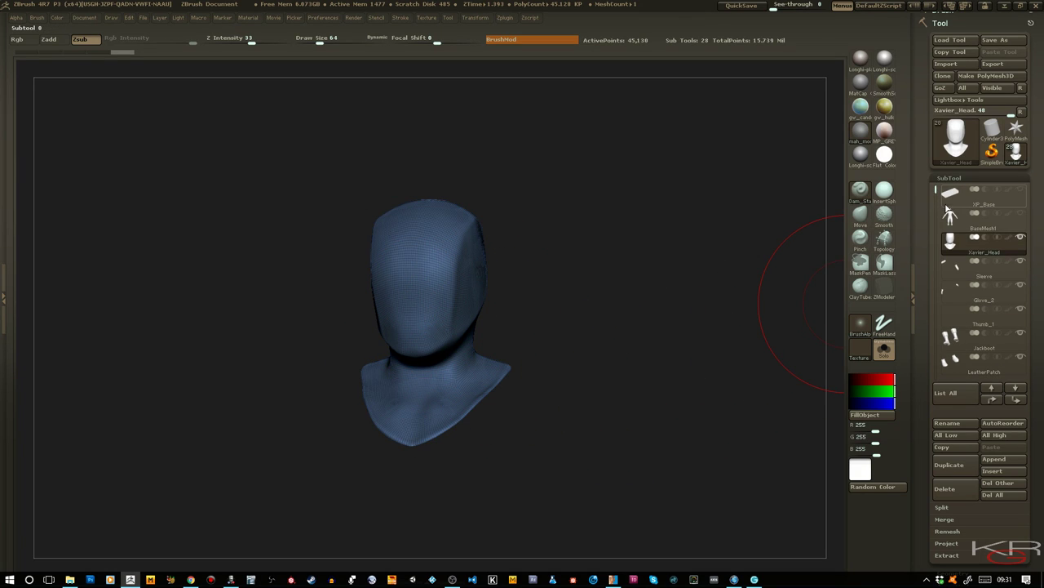
pyautogui.click(951, 217)
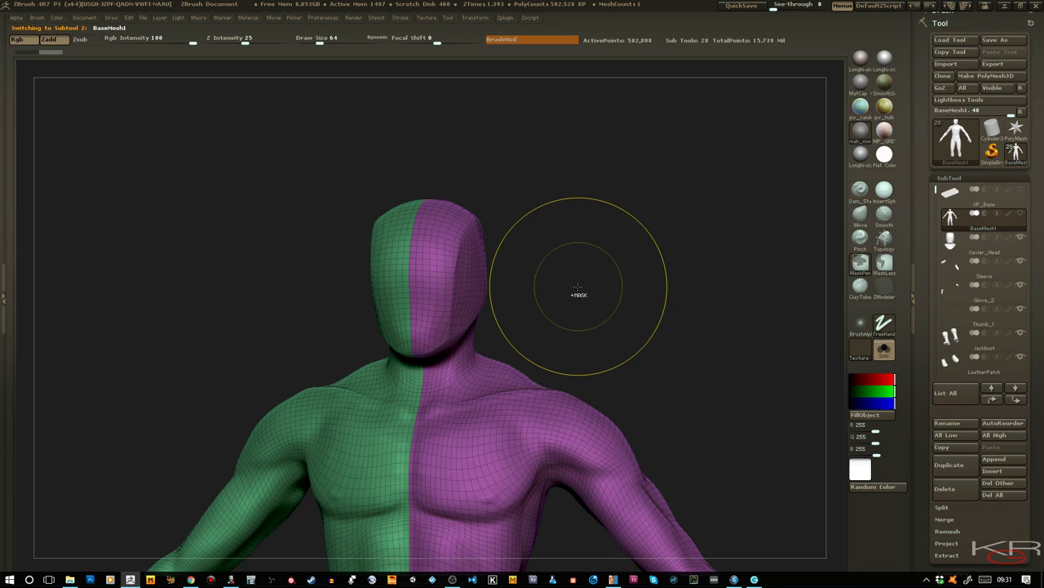
pyautogui.hotkey('ctrl', 'z')
pyautogui.press('alt')
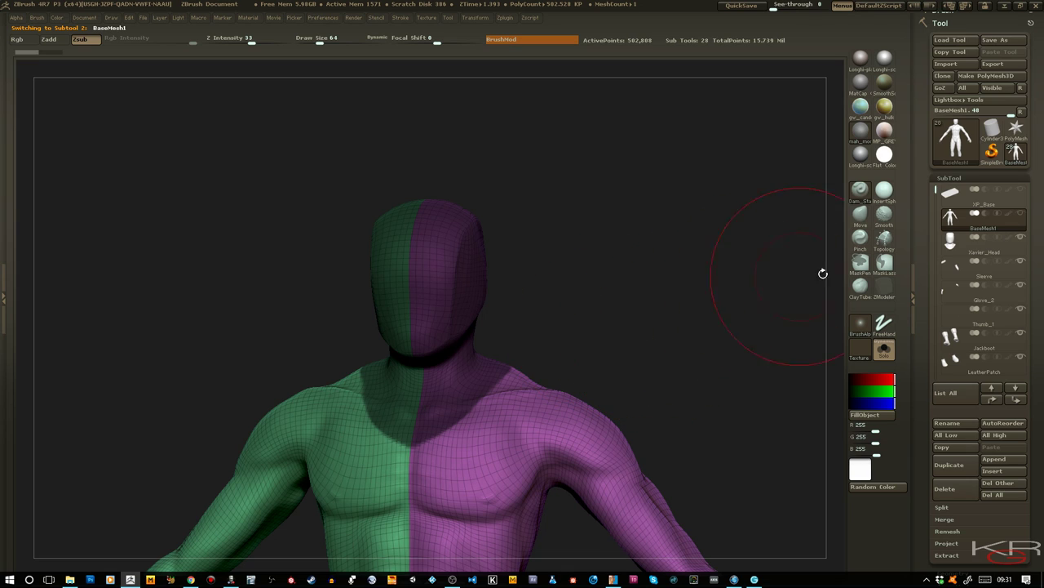
# Return to the Xavier_Head subtool, examine it from below and from the front, and end its isolation
pyautogui.click(950, 240)
pyautogui.moveTo(692, 305); pyautogui.dragTo(655, 238)
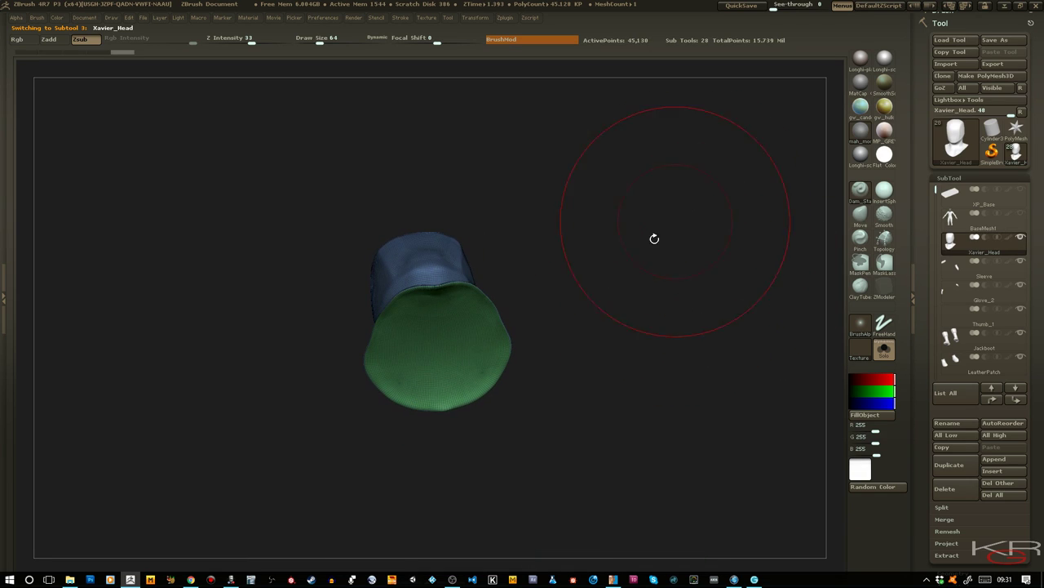
pyautogui.moveTo(571, 300); pyautogui.dragTo(602, 327)
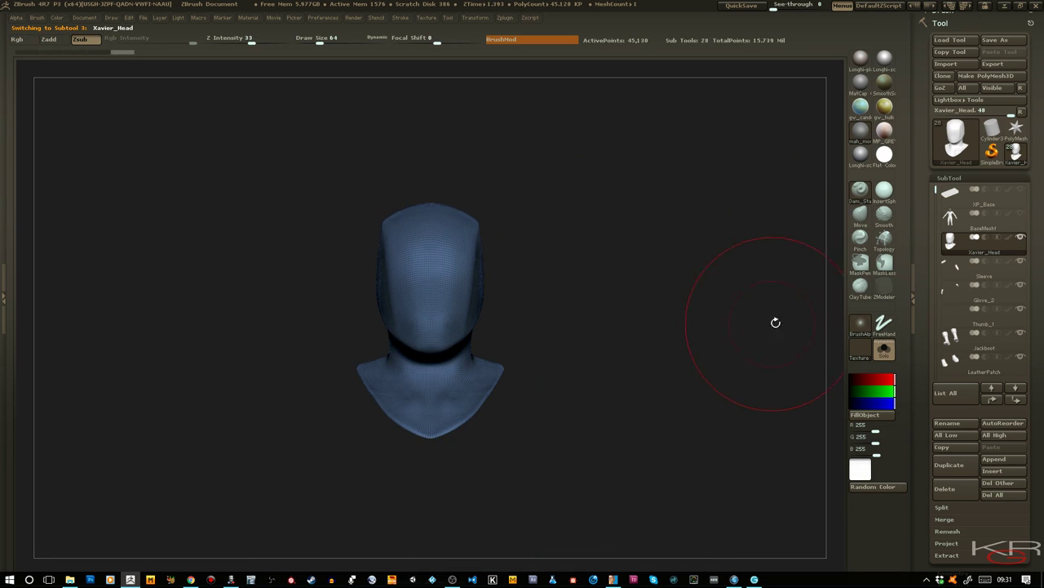
pyautogui.click(884, 350)
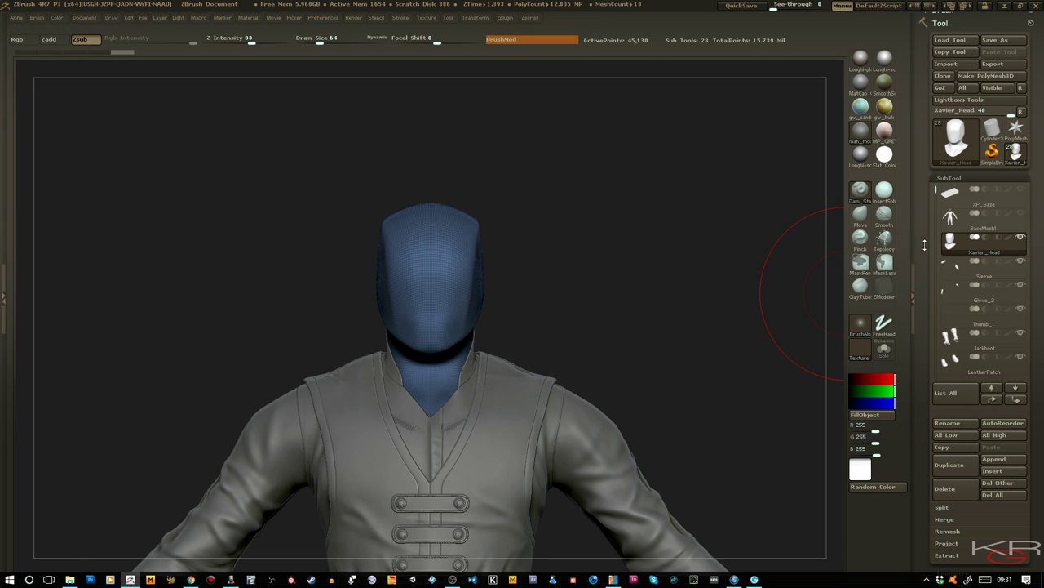
# Limit visibility to the eye, tongue and teeth subtools and make Lowerteeth_high the active one
pyautogui.keyDown('shift'); pyautogui.click(1021, 238); pyautogui.keyUp('shift')
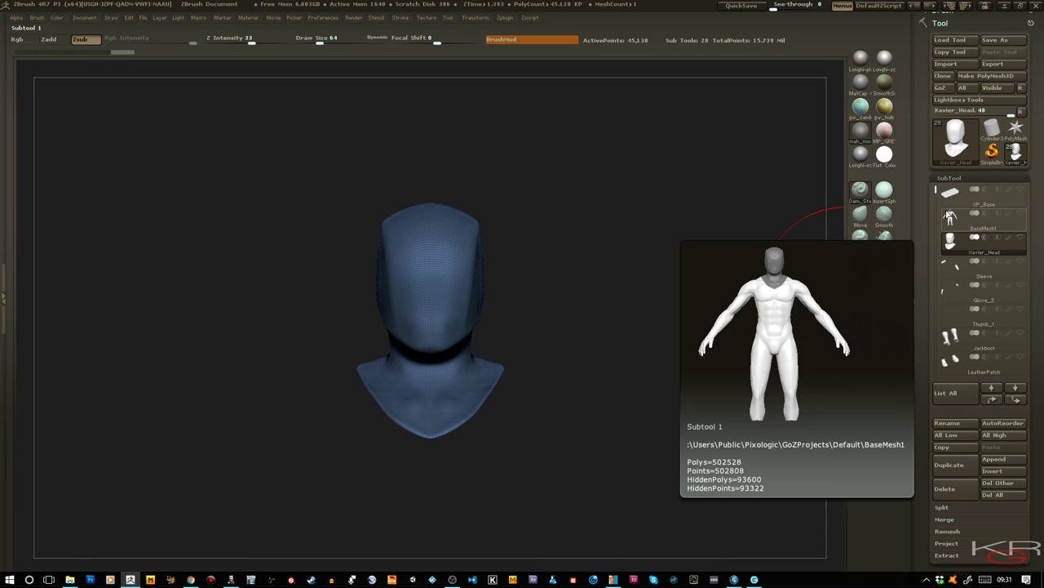
pyautogui.moveTo(936, 191); pyautogui.dragTo(936, 320)
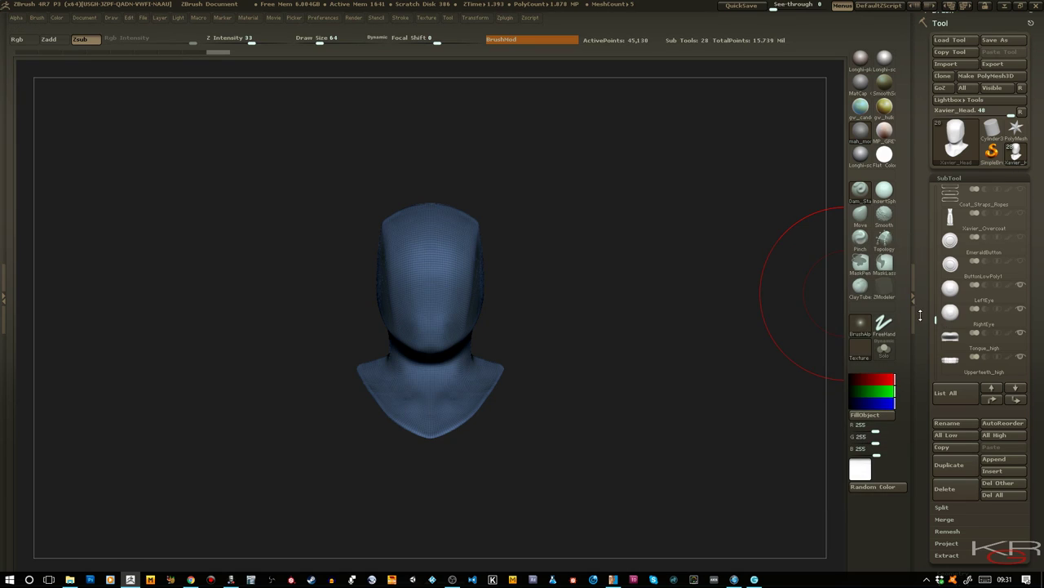
pyautogui.moveTo(936, 320); pyautogui.dragTo(935, 329)
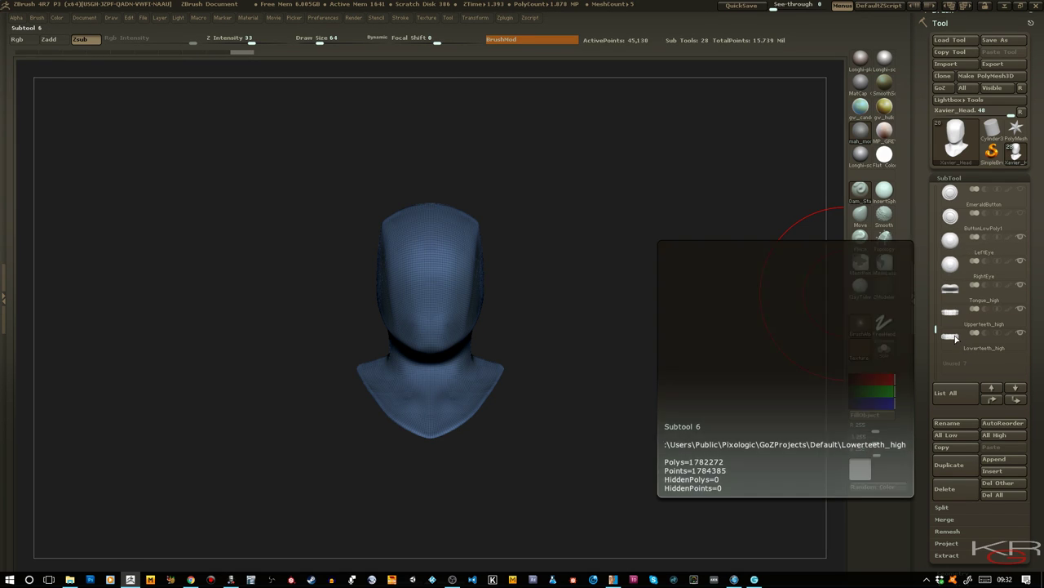
pyautogui.click(968, 347)
# Frame the lower teeth and examine the eyes and both rows of teeth from several angles
pyautogui.moveTo(677, 353); pyautogui.dragTo(669, 354)
pyautogui.press('f')
pyautogui.keyDown('ctrl'); pyautogui.moveTo(684, 370); pyautogui.dragTo(702, 351, button='right'); pyautogui.keyUp('ctrl')
pyautogui.keyDown('alt'); pyautogui.moveTo(702, 351); pyautogui.dragTo(587, 400); pyautogui.keyUp('alt')
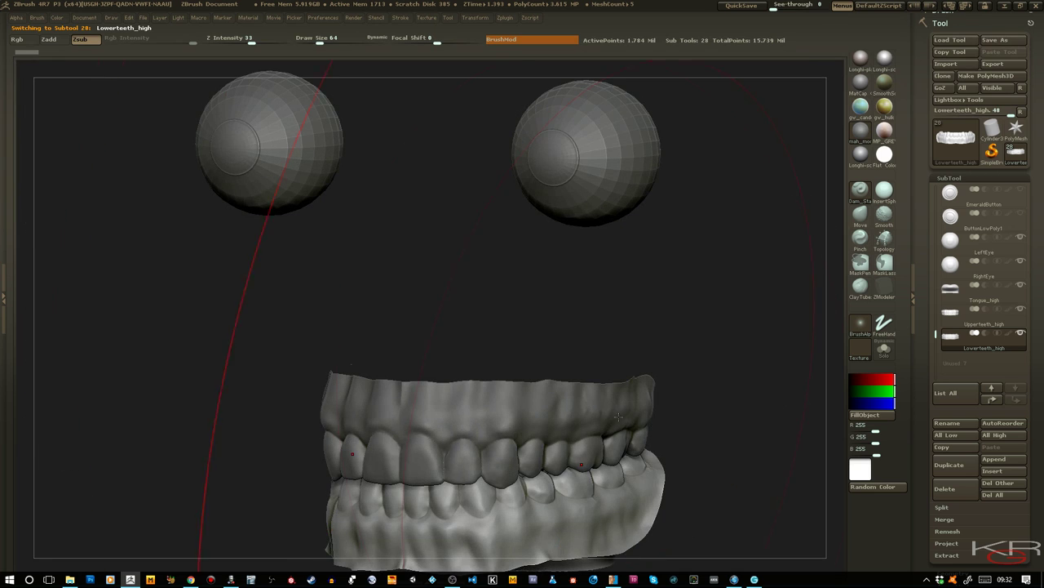
pyautogui.moveTo(588, 401); pyautogui.dragTo(643, 465)
pyautogui.keyDown('ctrl'); pyautogui.moveTo(642, 467); pyautogui.dragTo(638, 440, button='right'); pyautogui.keyUp('ctrl')
pyautogui.moveTo(638, 439); pyautogui.dragTo(659, 410)
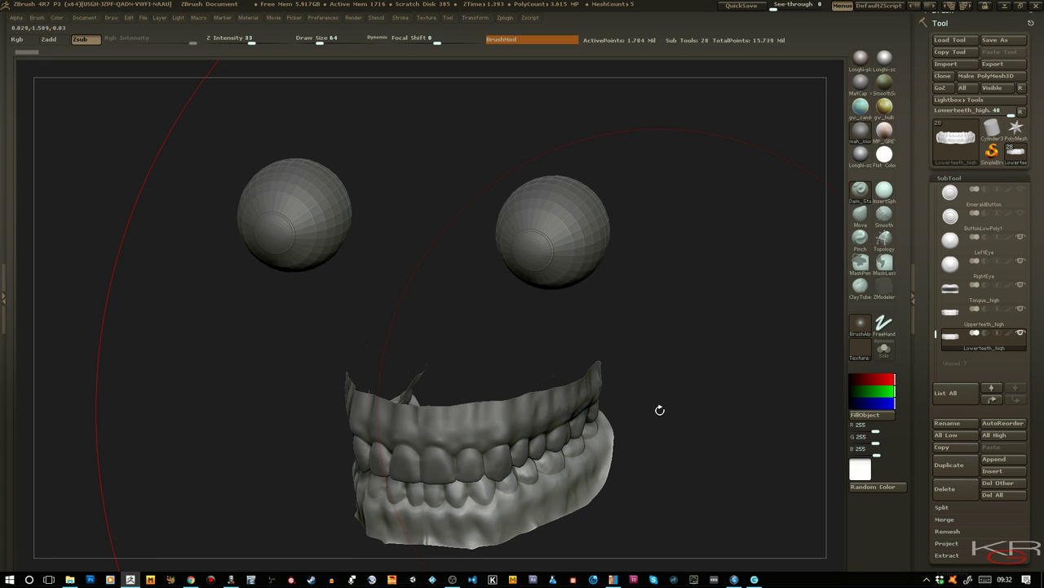
pyautogui.moveTo(659, 409); pyautogui.dragTo(712, 443)
pyautogui.moveTo(529, 366); pyautogui.dragTo(727, 363)
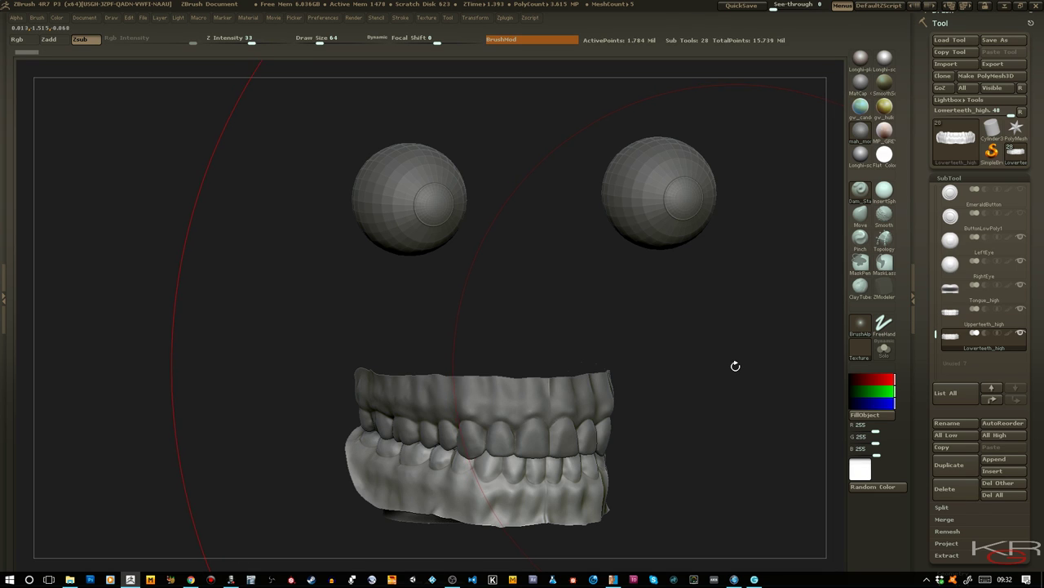
pyautogui.moveTo(734, 367); pyautogui.dragTo(723, 361)
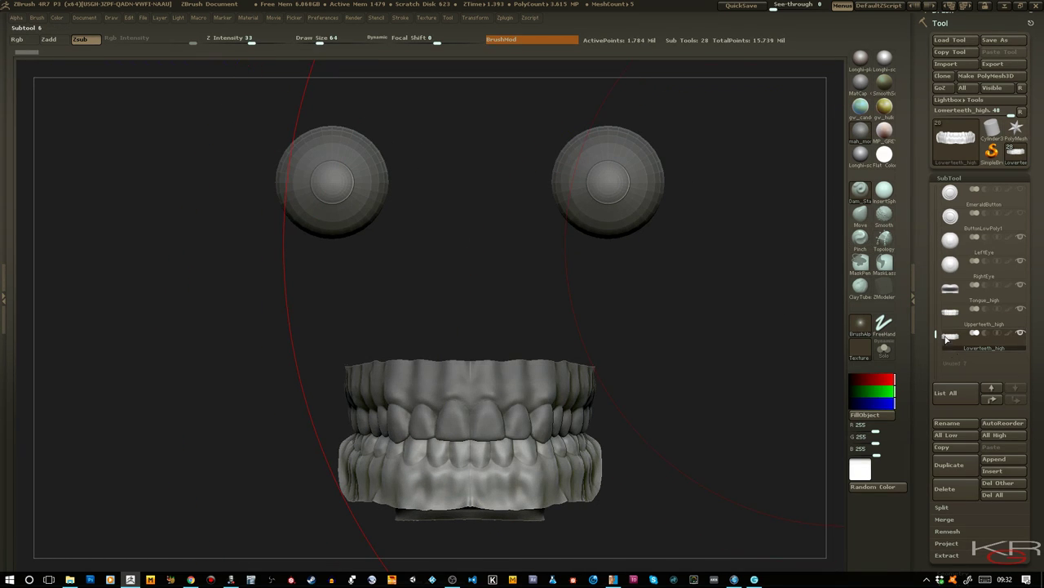
# Make Xavier_Head the active subtool and frame the head from the front
pyautogui.moveTo(938, 336); pyautogui.dragTo(950, 179)
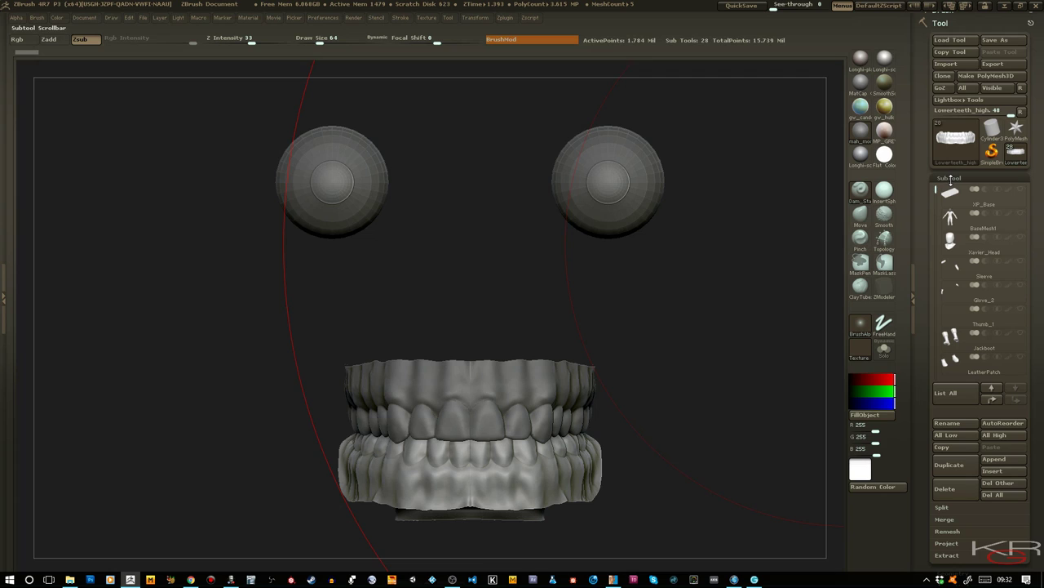
pyautogui.click(950, 240)
pyautogui.press('f')
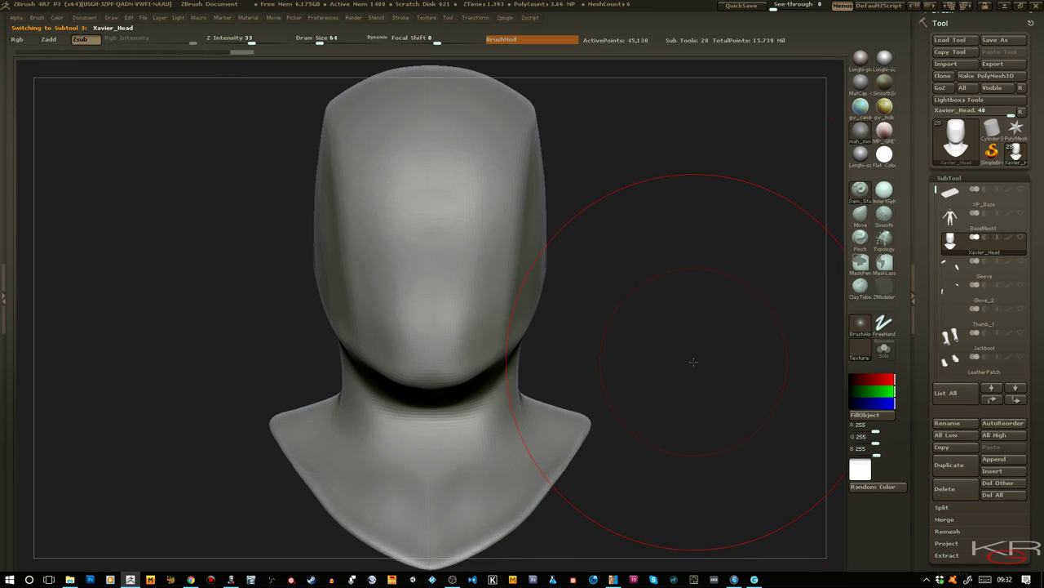
pyautogui.moveTo(681, 380)
pyautogui.mouseDown()
pyautogui.moveTo(662, 385)
pyautogui.moveTo(694, 384)
pyautogui.moveTo(681, 426)
pyautogui.mouseUp()
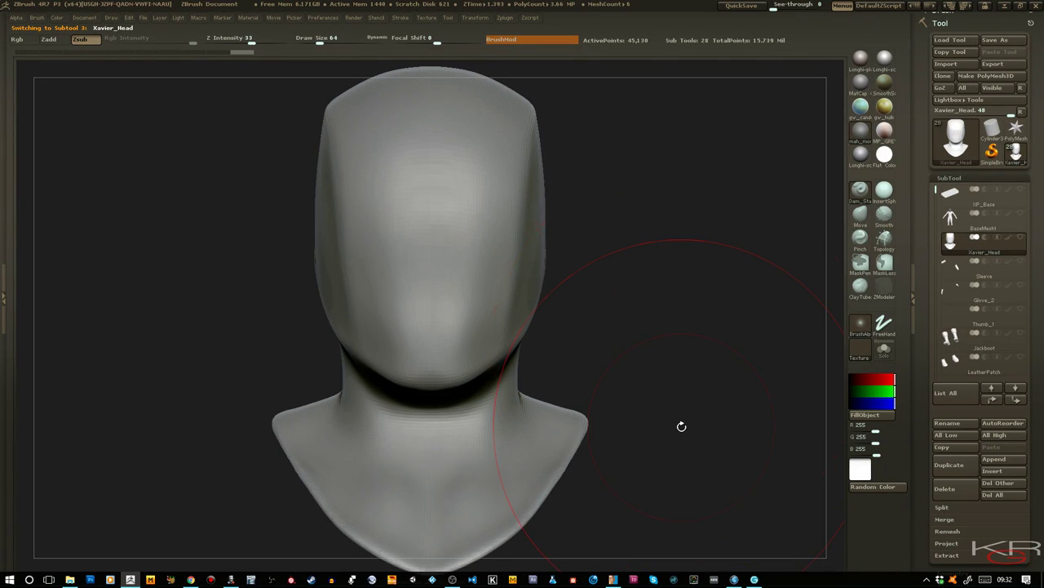
# Turn off perspective distortion, enable the floor grid with its skull reference images, and compare them with the head from front and back
pyautogui.click(113, 19)
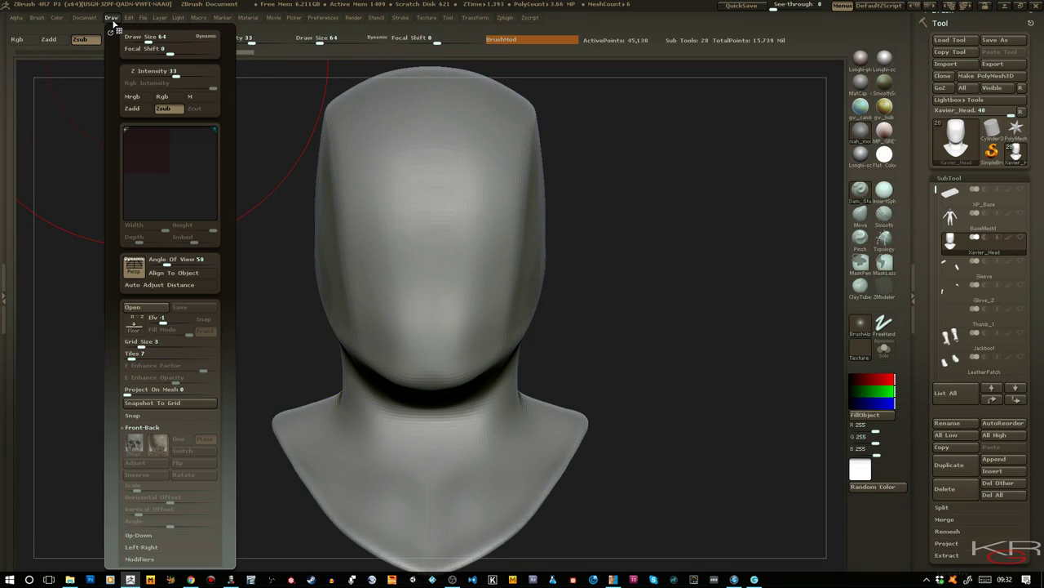
pyautogui.click(130, 275)
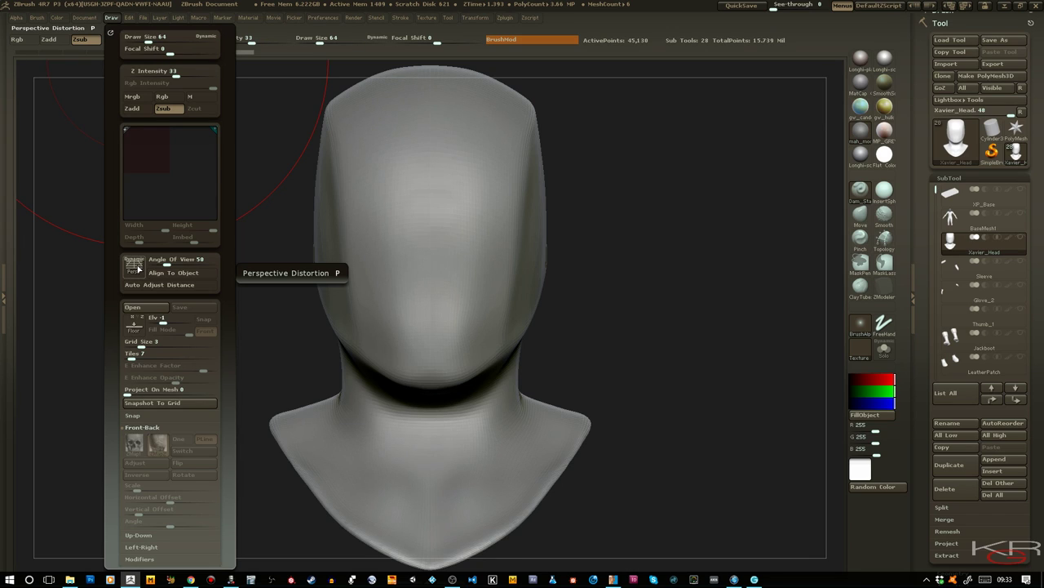
pyautogui.click(133, 325)
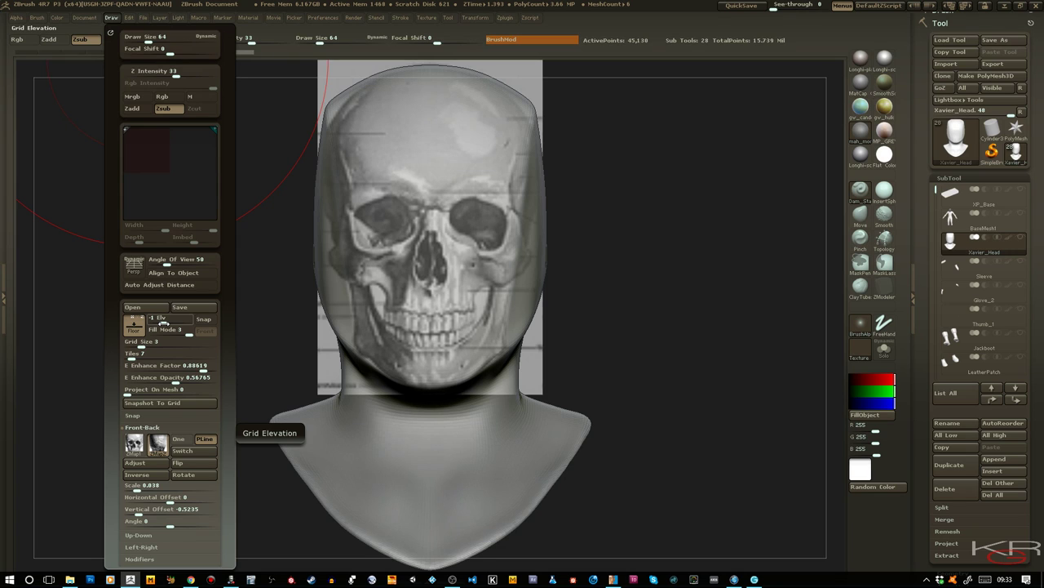
pyautogui.moveTo(624, 360)
pyautogui.keyDown('ctrl'); pyautogui.mouseDown(button='right')
pyautogui.moveTo(614, 329)
pyautogui.moveTo(617, 351)
pyautogui.moveTo(606, 352)
pyautogui.mouseUp(button='right'); pyautogui.keyUp('ctrl')
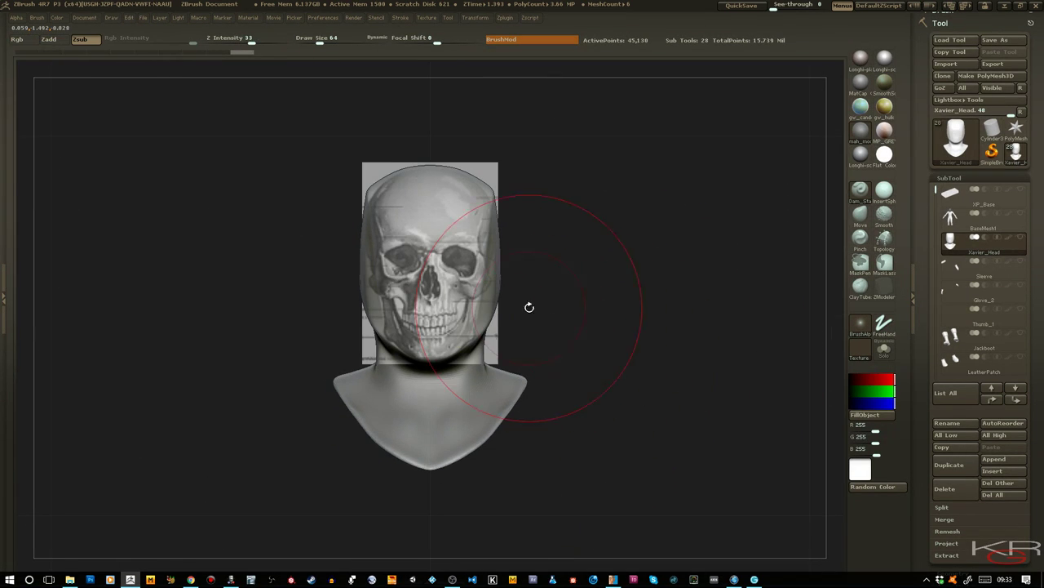
pyautogui.moveTo(564, 343); pyautogui.dragTo(654, 385)
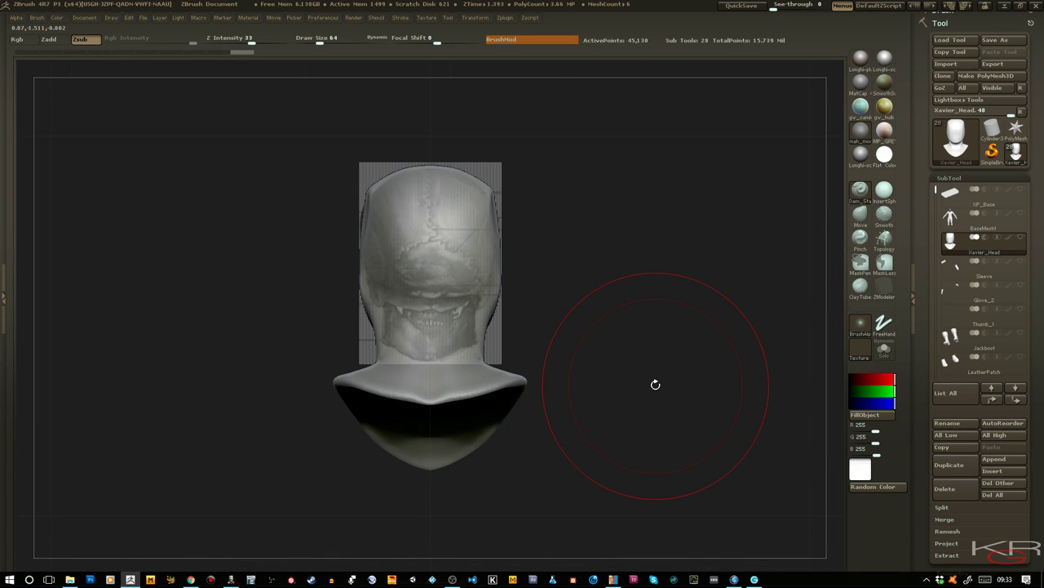
pyautogui.moveTo(655, 384); pyautogui.dragTo(545, 390)
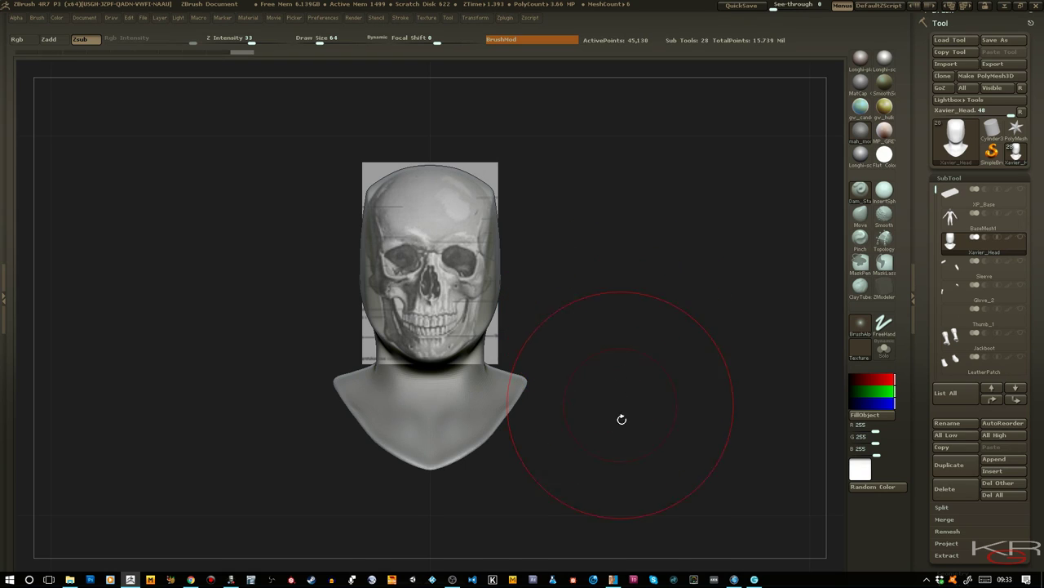
# Switch to Human Anatomy Atlas and examine the skeleton's head and torso from several angles and distances
pyautogui.click(613, 580)
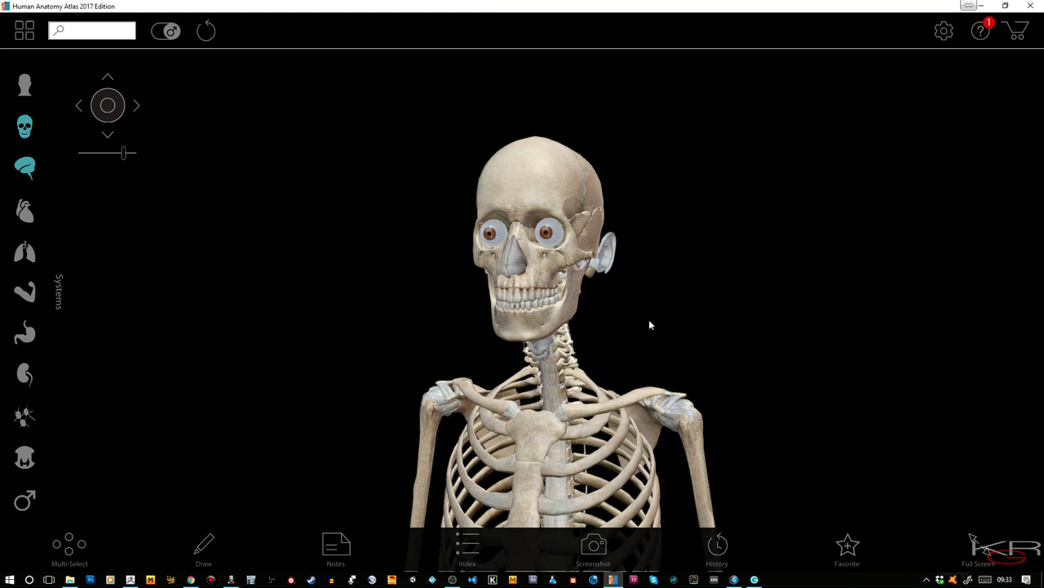
pyautogui.moveTo(667, 295); pyautogui.dragTo(654, 296, button='right')
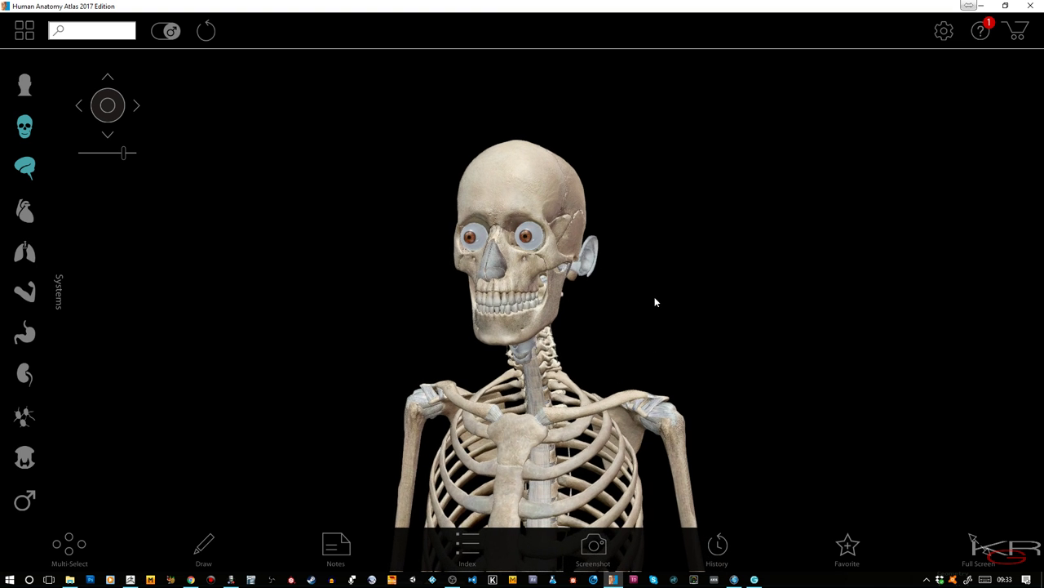
pyautogui.moveTo(654, 296); pyautogui.dragTo(679, 298)
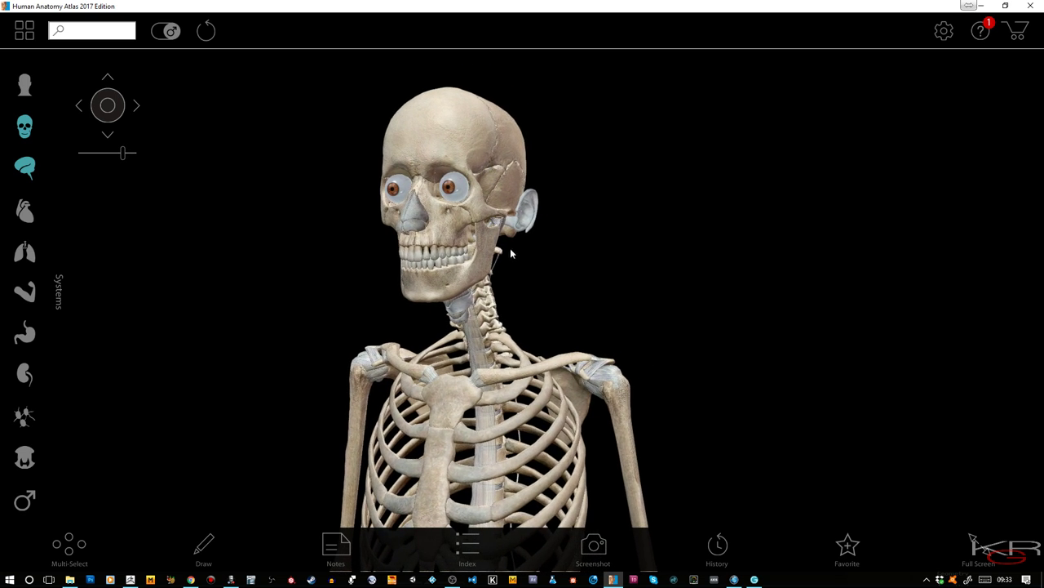
pyautogui.moveTo(511, 250); pyautogui.dragTo(571, 227, button='right')
pyautogui.scroll(-4, 572, 228)
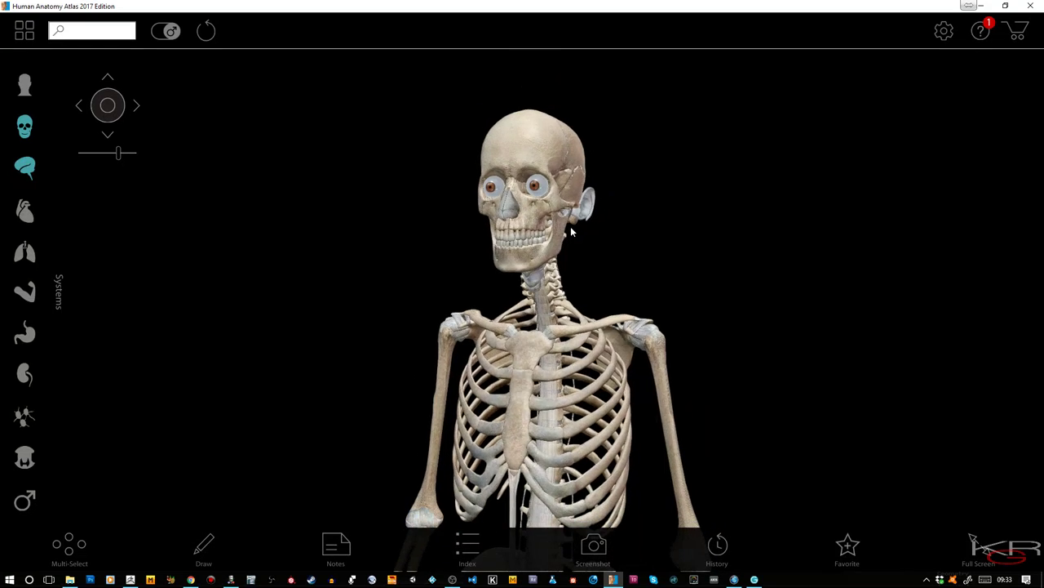
pyautogui.scroll(-10, 571, 228)
pyautogui.moveTo(604, 322); pyautogui.dragTo(584, 311, button='right')
pyautogui.moveTo(584, 311); pyautogui.dragTo(655, 309)
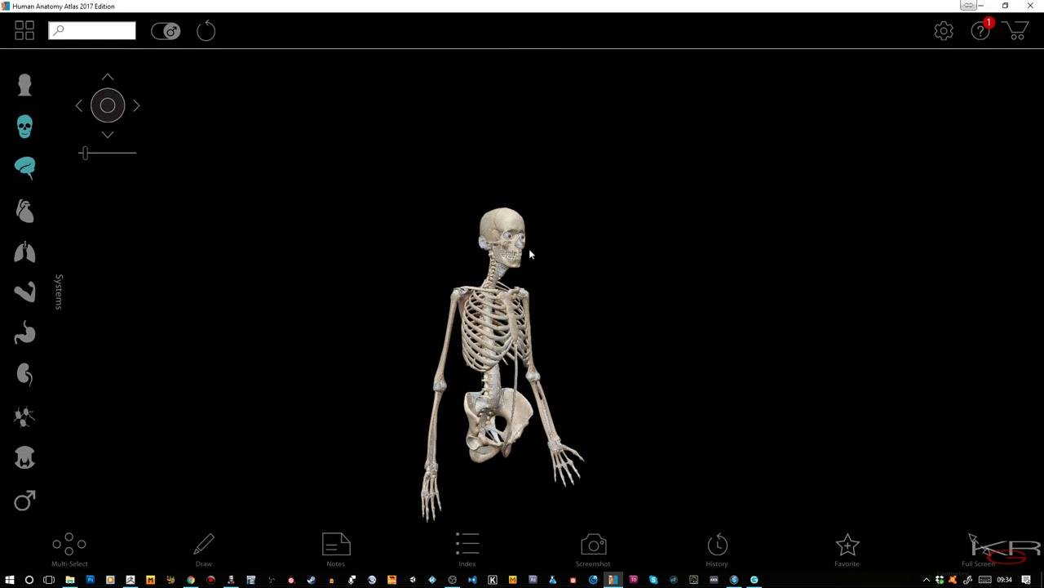
pyautogui.scroll(5, 530, 250)
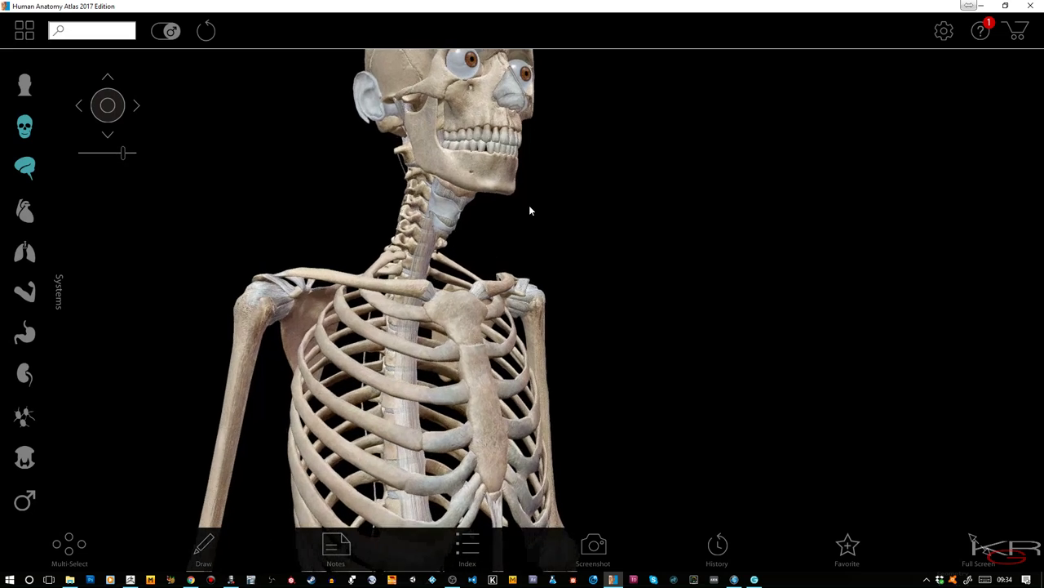
pyautogui.moveTo(529, 211); pyautogui.dragTo(477, 311)
# Identify the frontal, left zygomatic, left temporal and sphenoid bones by selecting each on the skull
pyautogui.click(485, 228)
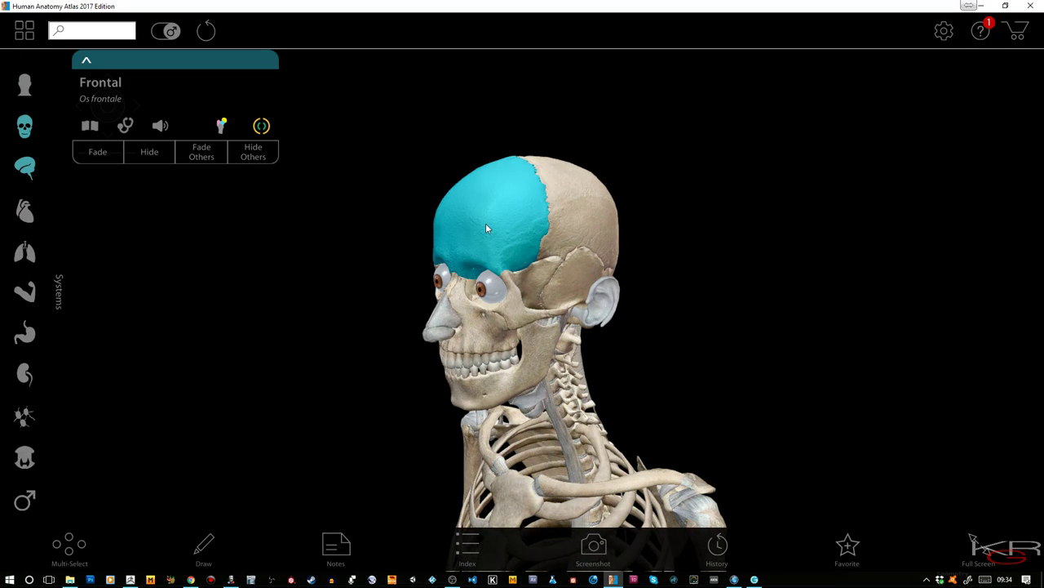
pyautogui.click(515, 315)
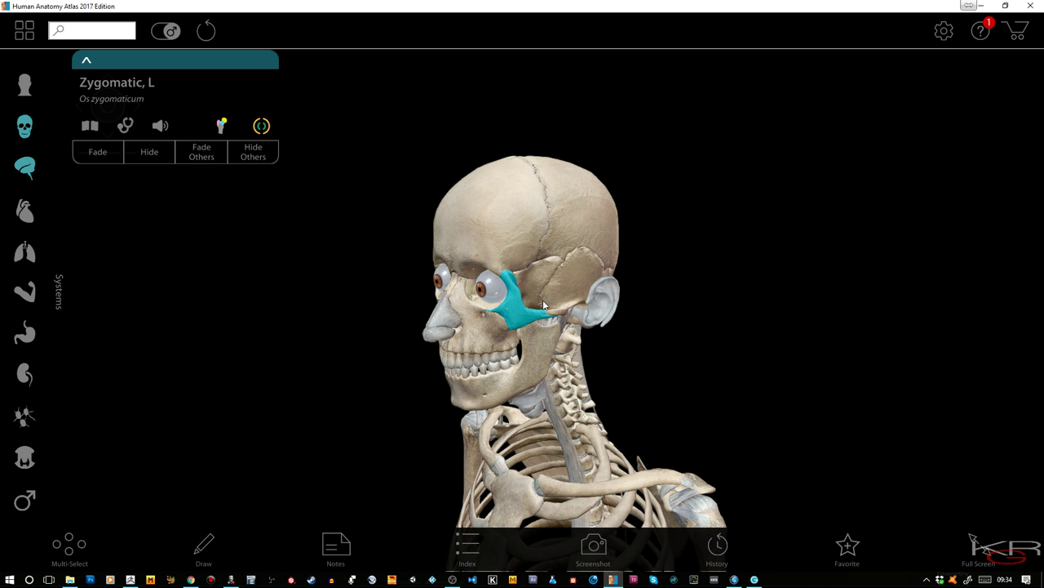
pyautogui.click(543, 304)
pyautogui.moveTo(687, 307); pyautogui.dragTo(761, 297)
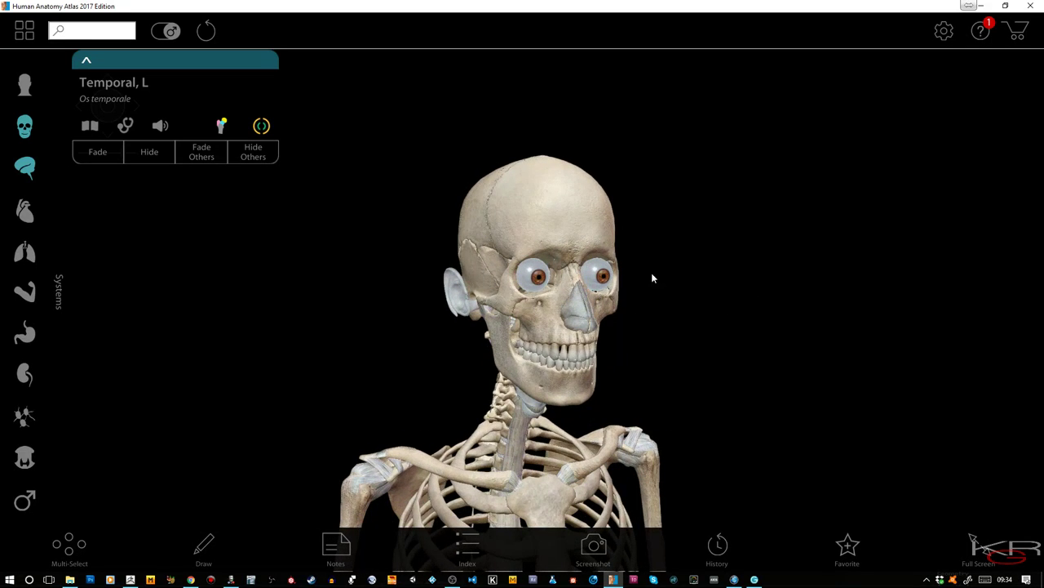
pyautogui.click(493, 267)
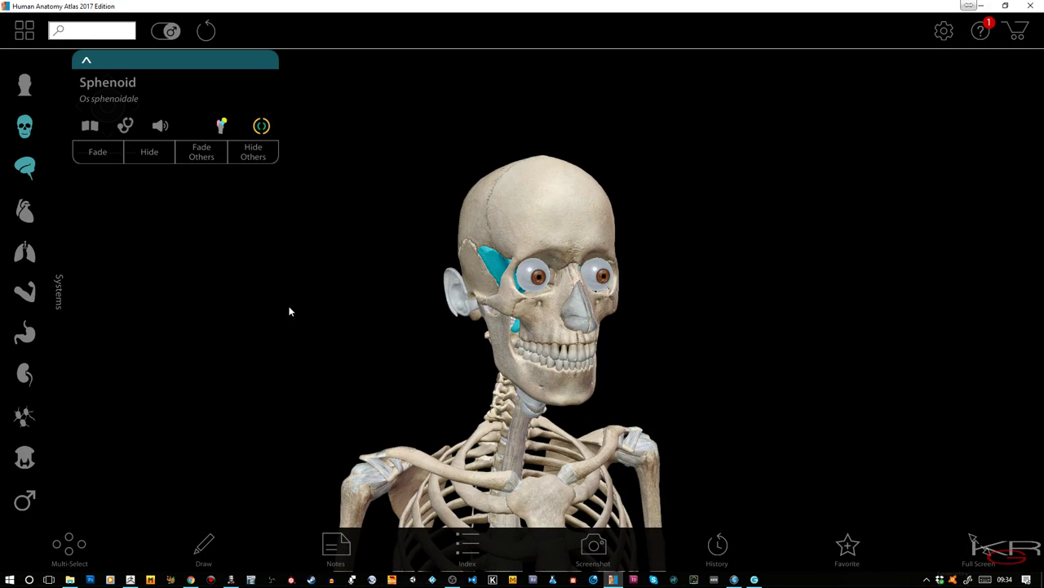
# Show the muscular system, identify the left auricularis anterior and temporal fascia, and examine the head muscles from the other side
pyautogui.click(27, 301)
pyautogui.moveTo(268, 302); pyautogui.dragTo(215, 300)
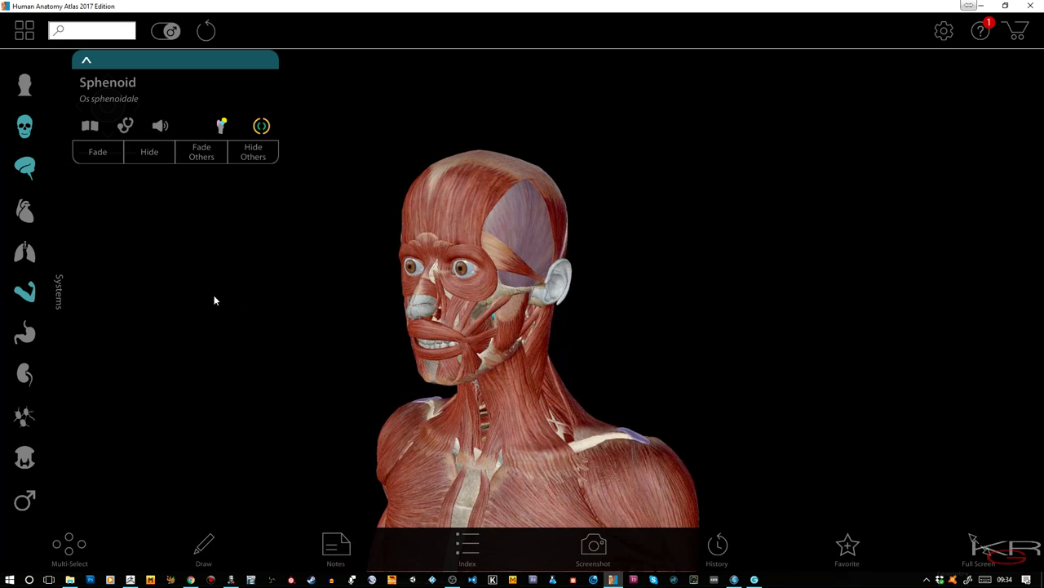
pyautogui.click(497, 256)
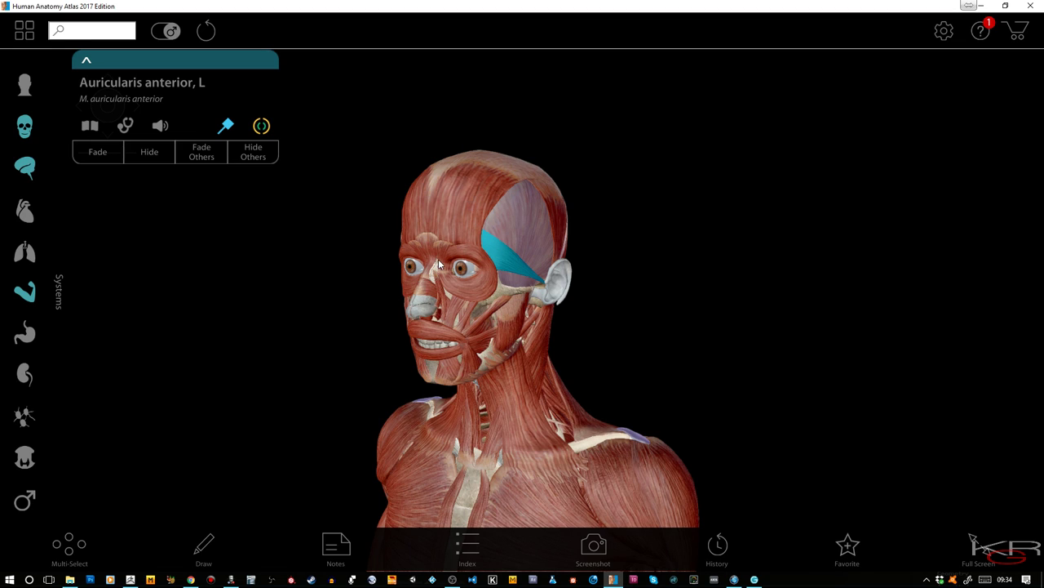
pyautogui.click(530, 236)
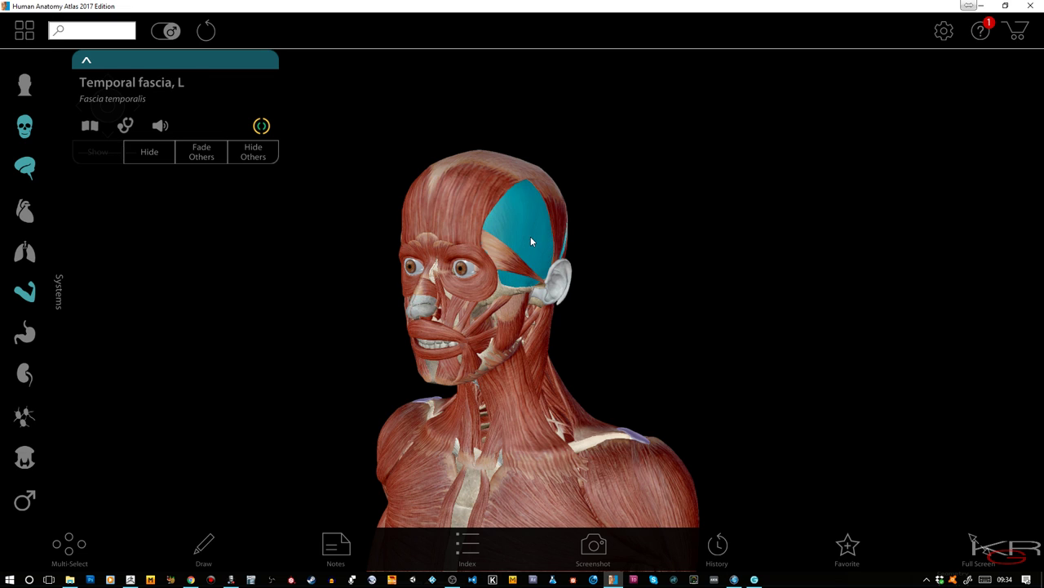
pyautogui.click(291, 333)
pyautogui.moveTo(289, 334); pyautogui.dragTo(331, 347, button='right')
pyautogui.moveTo(331, 350); pyautogui.dragTo(415, 340)
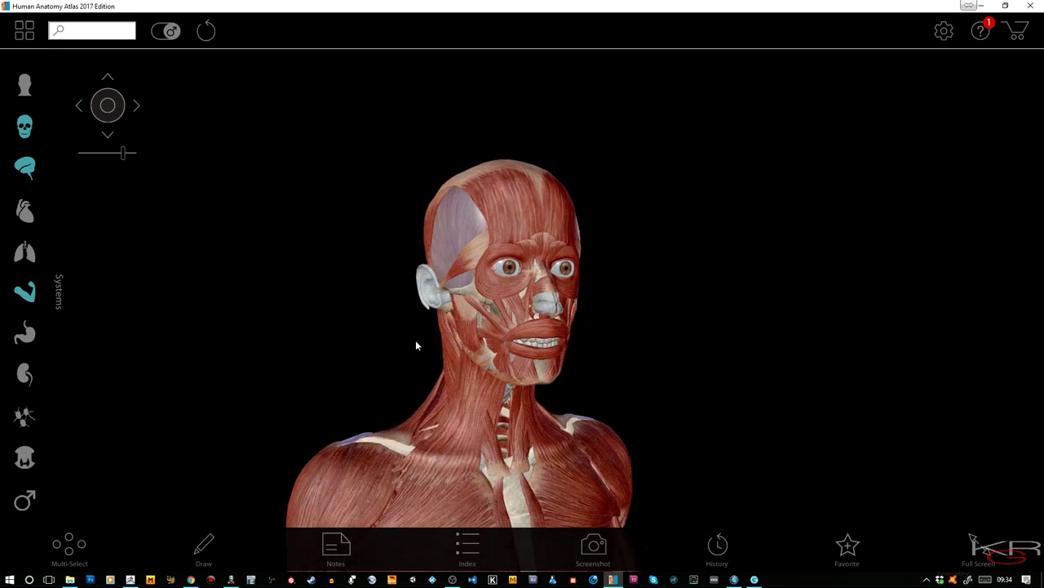
# Return to ZBrush and, with the Move brush at Z Intensity 13 and Draw Size 20, round the cranium's upper corners to the front skull reference
pyautogui.click(130, 580)
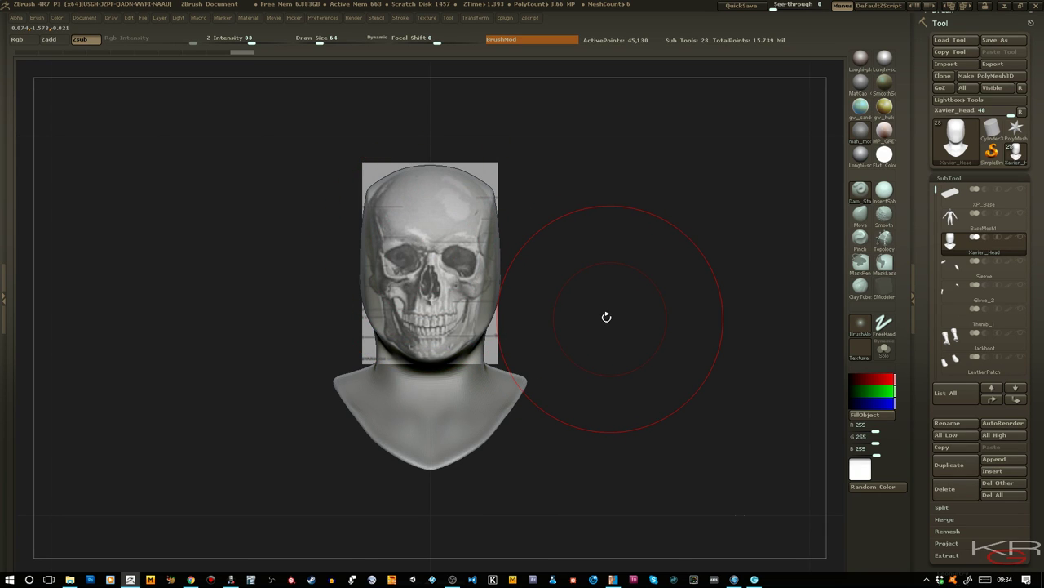
pyautogui.keyDown('ctrl'); pyautogui.moveTo(636, 267); pyautogui.dragTo(659, 333, button='right'); pyautogui.keyUp('ctrl')
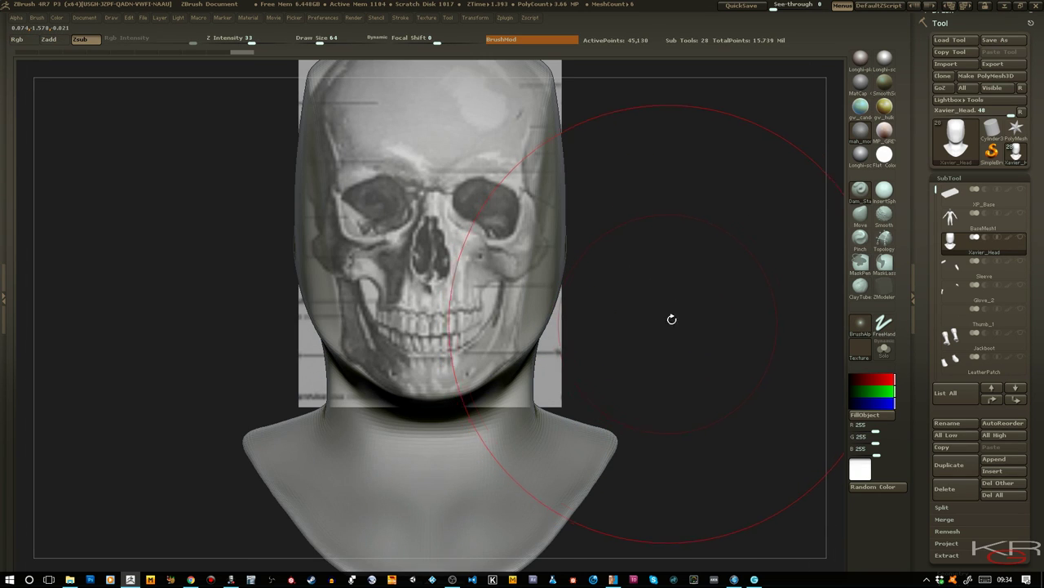
pyautogui.keyDown('alt'); pyautogui.moveTo(671, 320); pyautogui.dragTo(671, 357); pyautogui.keyUp('alt')
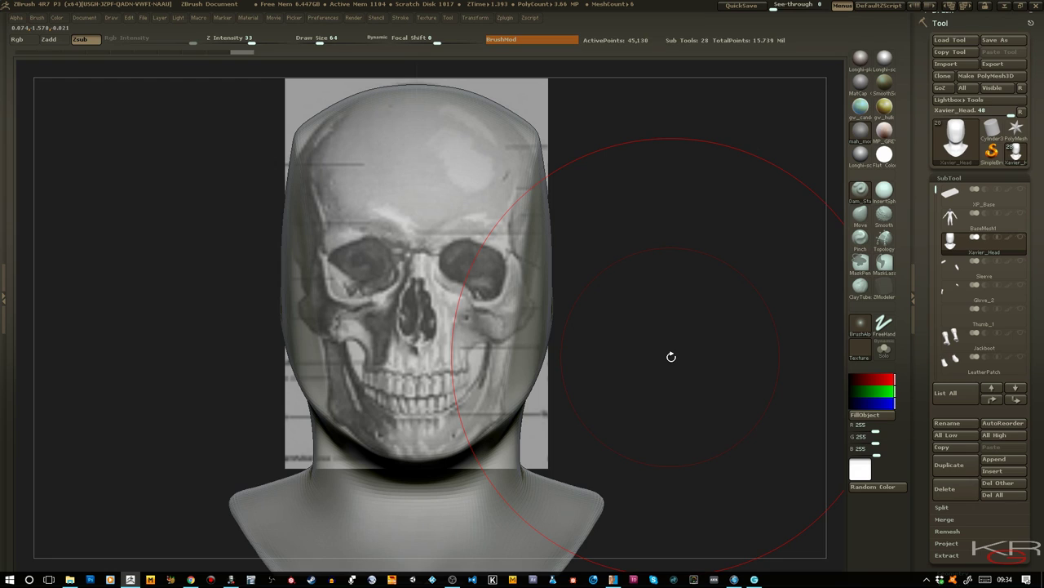
pyautogui.click(860, 213)
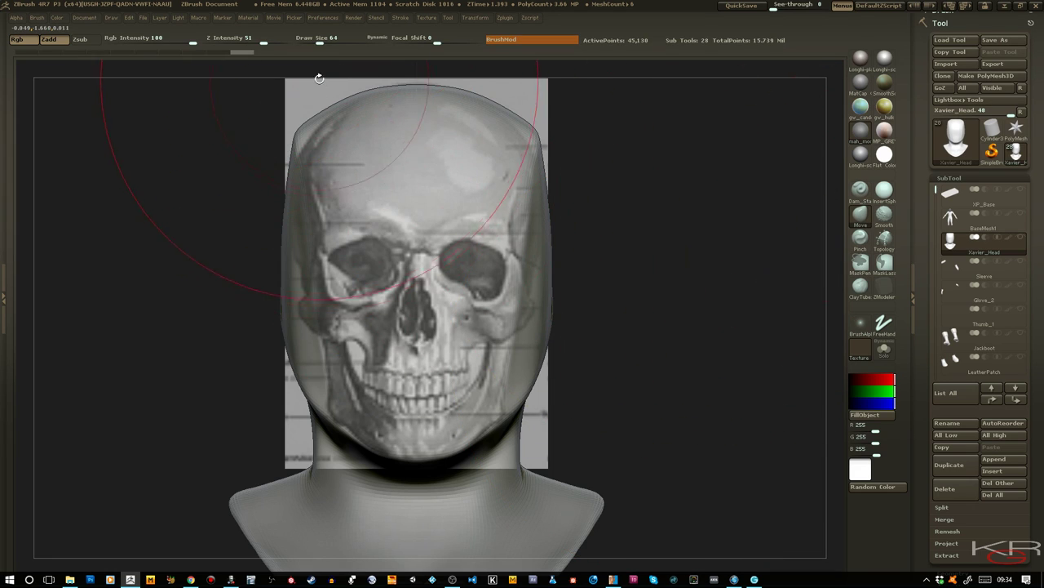
pyautogui.moveTo(264, 39); pyautogui.dragTo(232, 38)
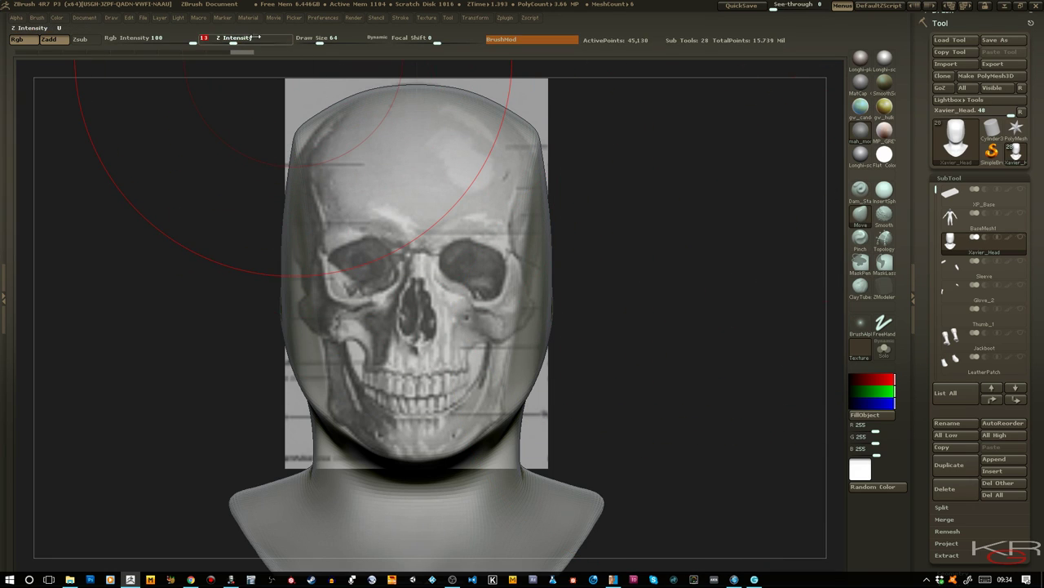
pyautogui.moveTo(319, 40); pyautogui.dragTo(311, 40)
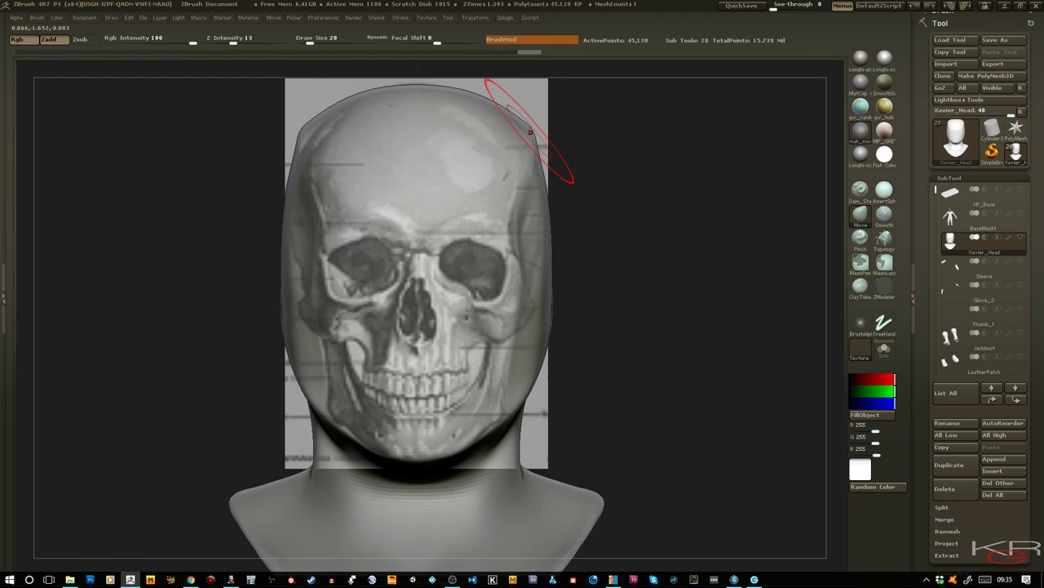
pyautogui.press('shift')
pyautogui.keyDown('shift'); pyautogui.click(261, 42); pyautogui.keyUp('shift')
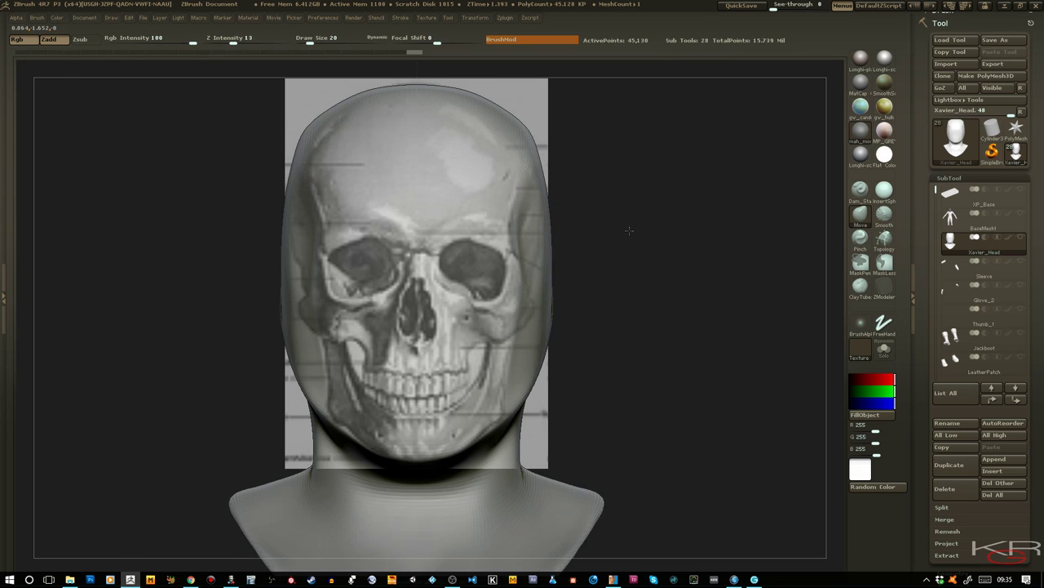
# Fit the head's side profile to the skull reference at the chin, mouth and rear cranium, enlarging the Move brush to Draw Size 32
pyautogui.moveTo(625, 229); pyautogui.dragTo(663, 230)
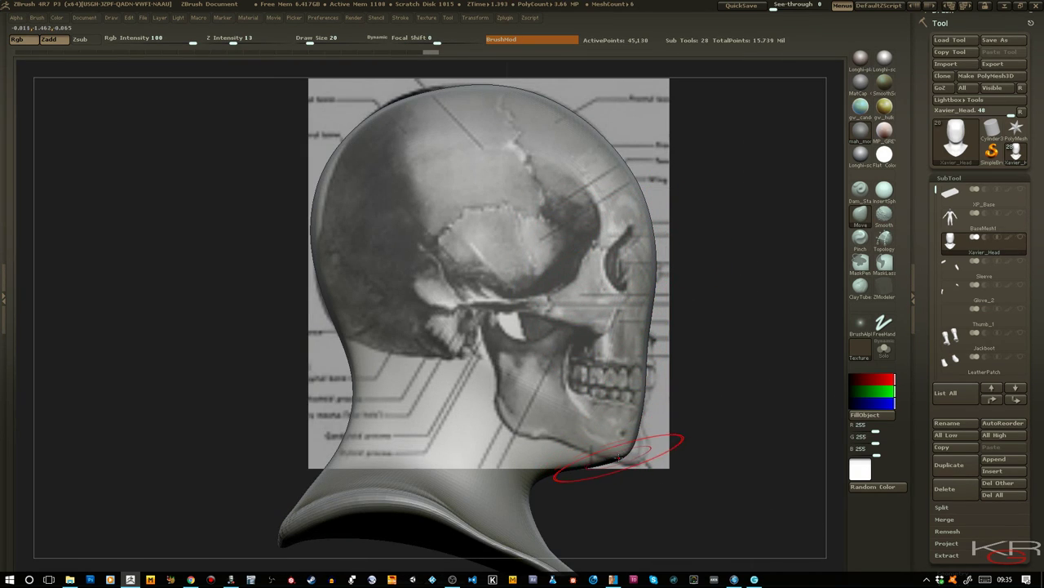
pyautogui.moveTo(643, 454)
pyautogui.mouseDown()
pyautogui.moveTo(699, 486)
pyautogui.moveTo(700, 476)
pyautogui.moveTo(658, 464)
pyautogui.mouseUp()
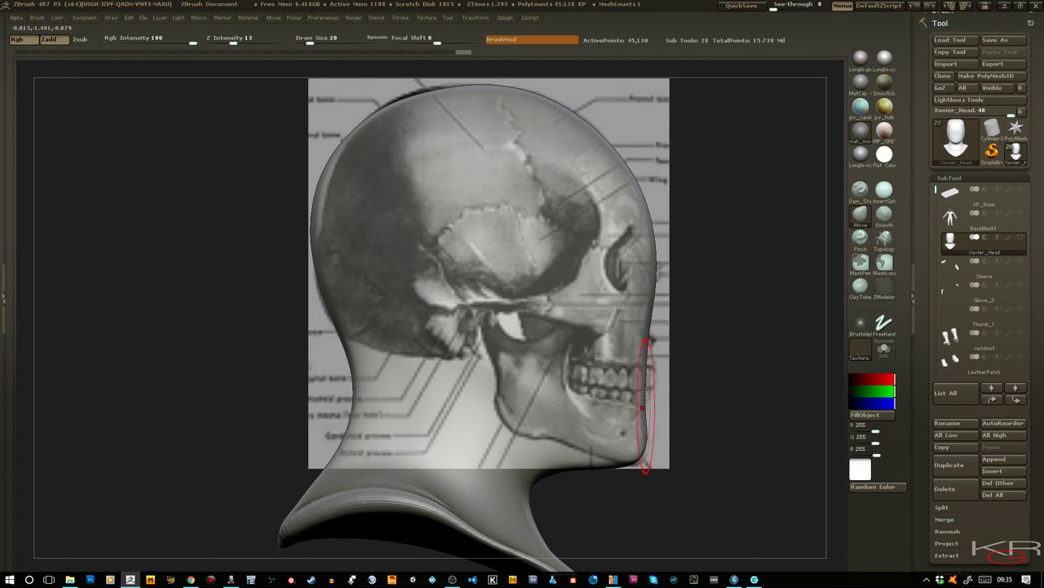
pyautogui.moveTo(646, 370); pyautogui.dragTo(660, 376)
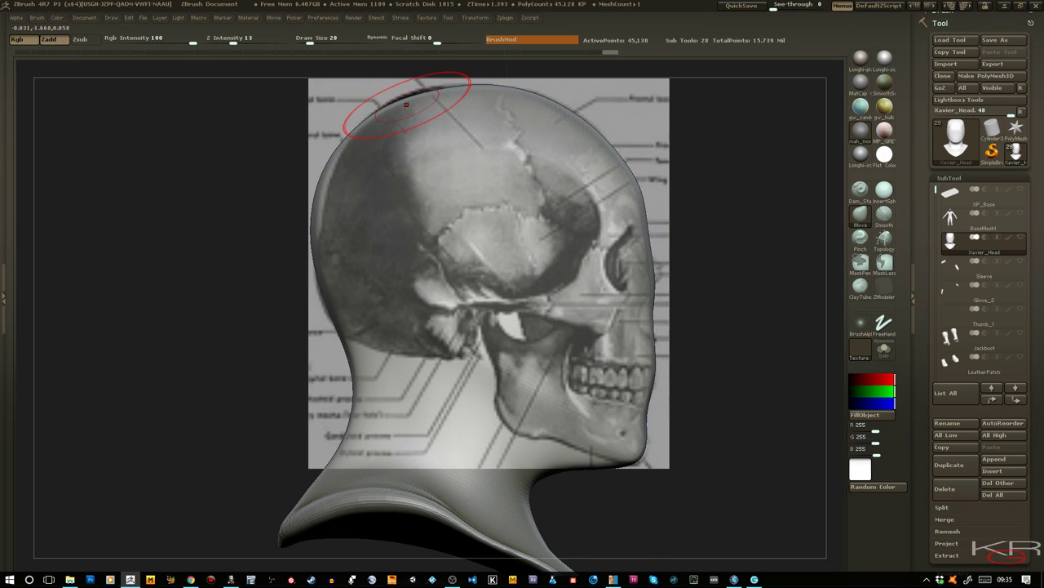
pyautogui.moveTo(414, 100); pyautogui.dragTo(414, 101)
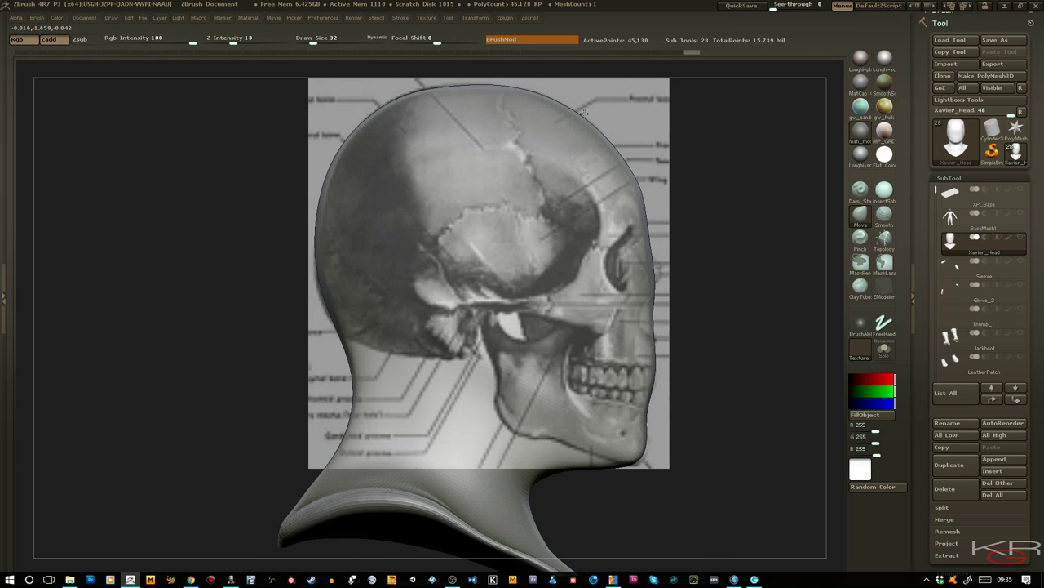
pyautogui.moveTo(741, 236); pyautogui.dragTo(693, 235)
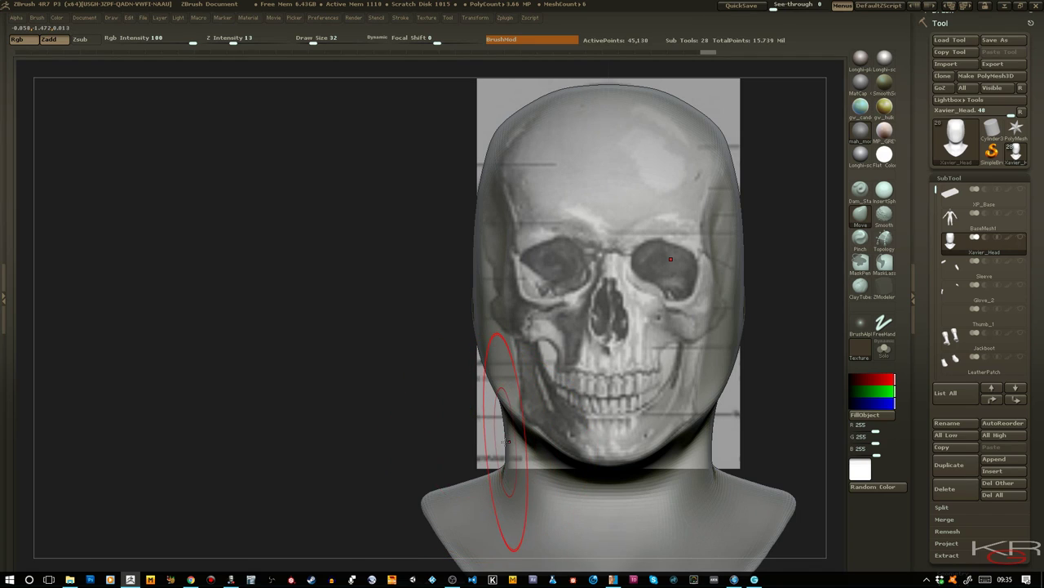
# Narrow both sides of the neck below the jaw with the Move brush, undoing the last small stroke
pyautogui.moveTo(506, 441)
pyautogui.mouseDown()
pyautogui.moveTo(526, 446)
pyautogui.moveTo(525, 434)
pyautogui.moveTo(447, 426)
pyautogui.mouseUp()
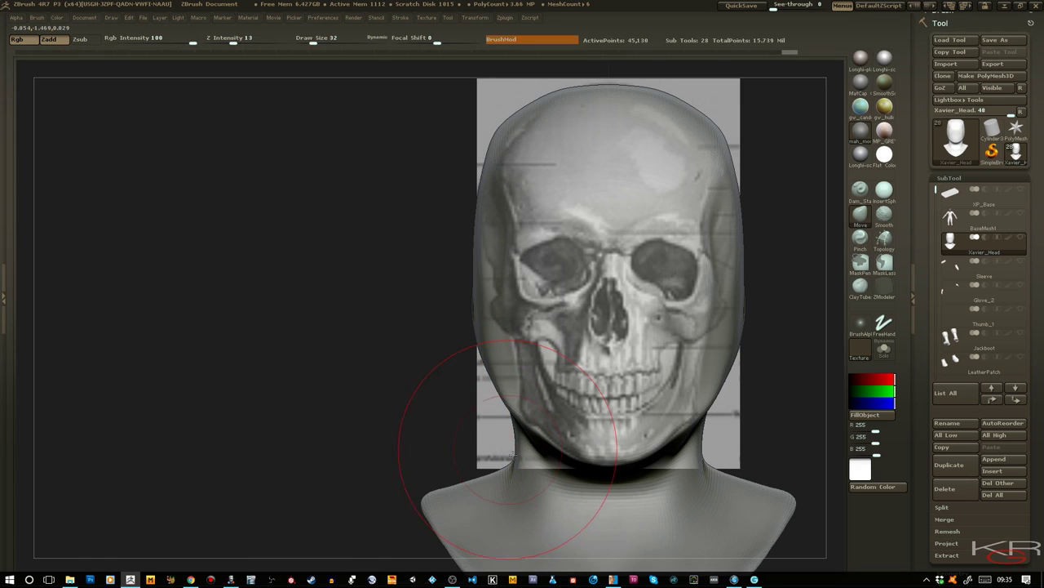
pyautogui.moveTo(509, 448); pyautogui.dragTo(513, 446)
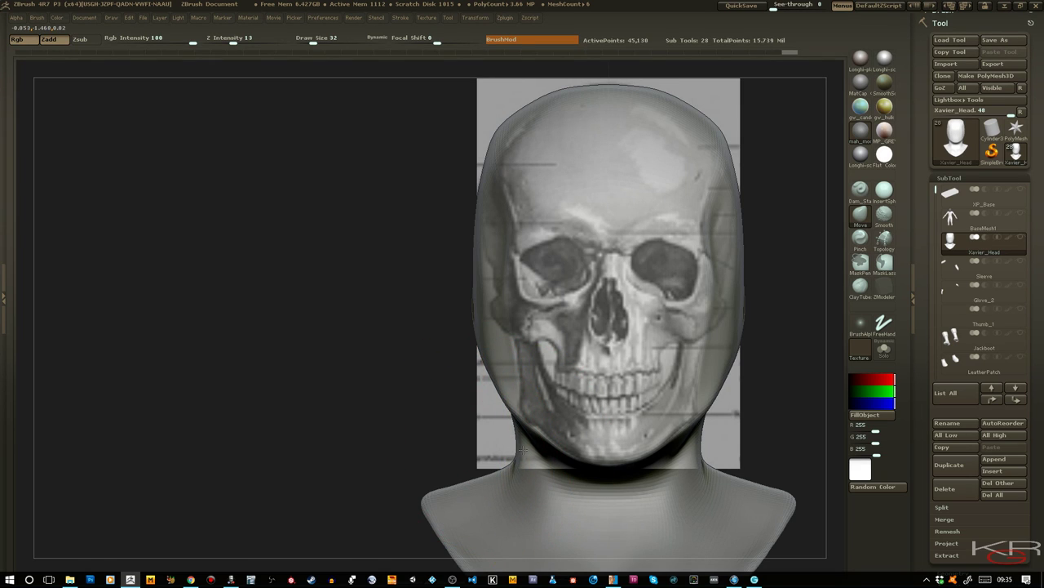
pyautogui.hotkey('ctrl', 'z')
pyautogui.press('f')
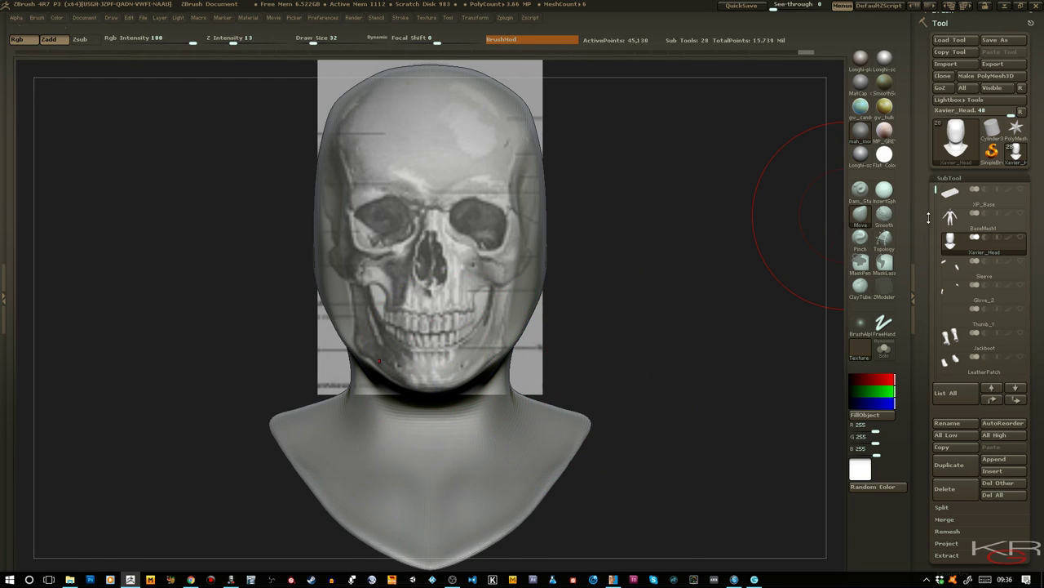
# Show all subtools except XP_Base and lower the BaseMesh1 body by two subdivision levels
pyautogui.moveTo(955, 232)
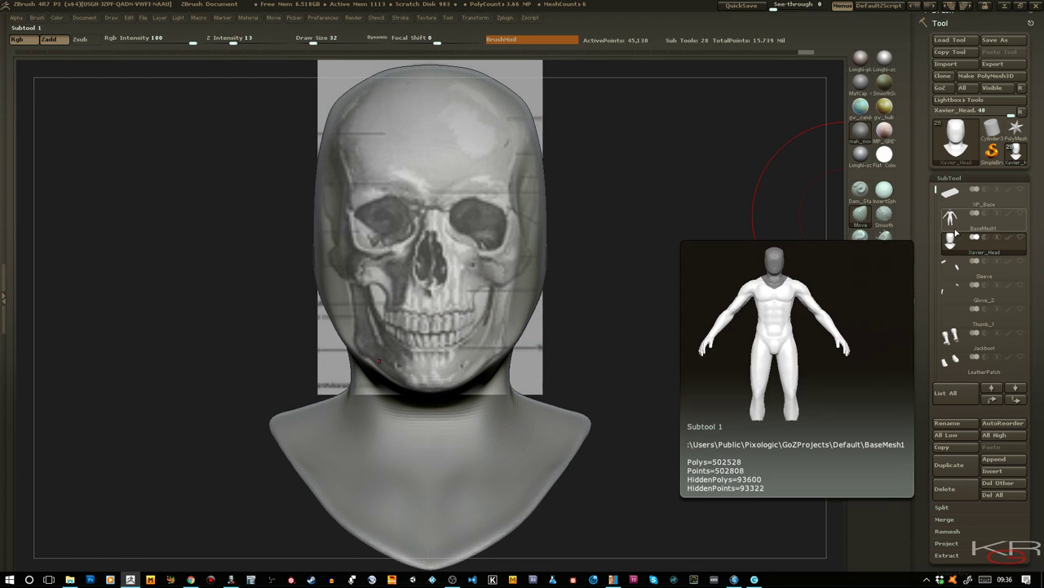
pyautogui.click(1022, 214)
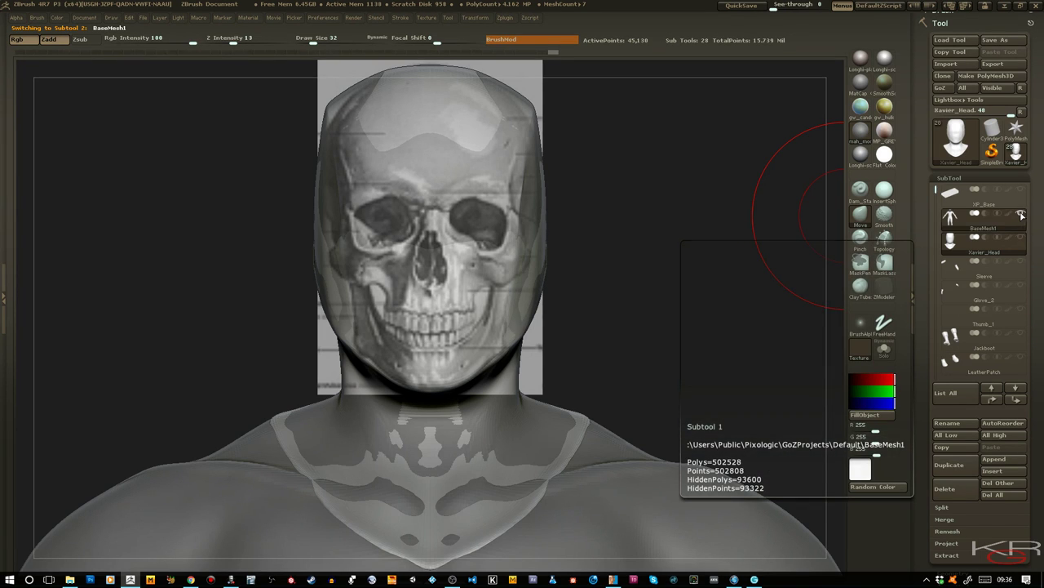
pyautogui.click(1022, 215)
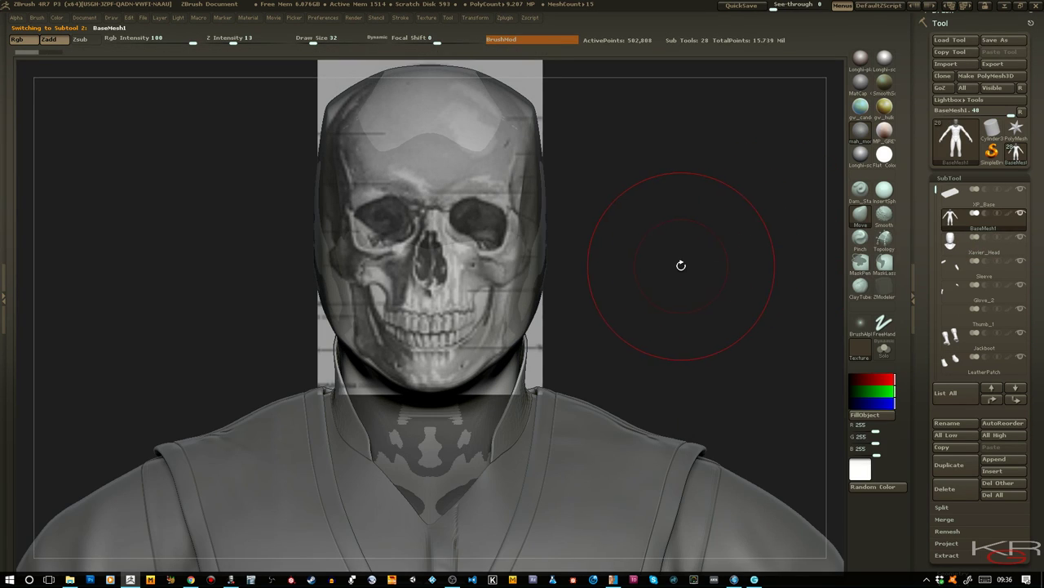
pyautogui.keyDown('ctrl'); pyautogui.moveTo(672, 259); pyautogui.dragTo(693, 285); pyautogui.keyUp('ctrl')
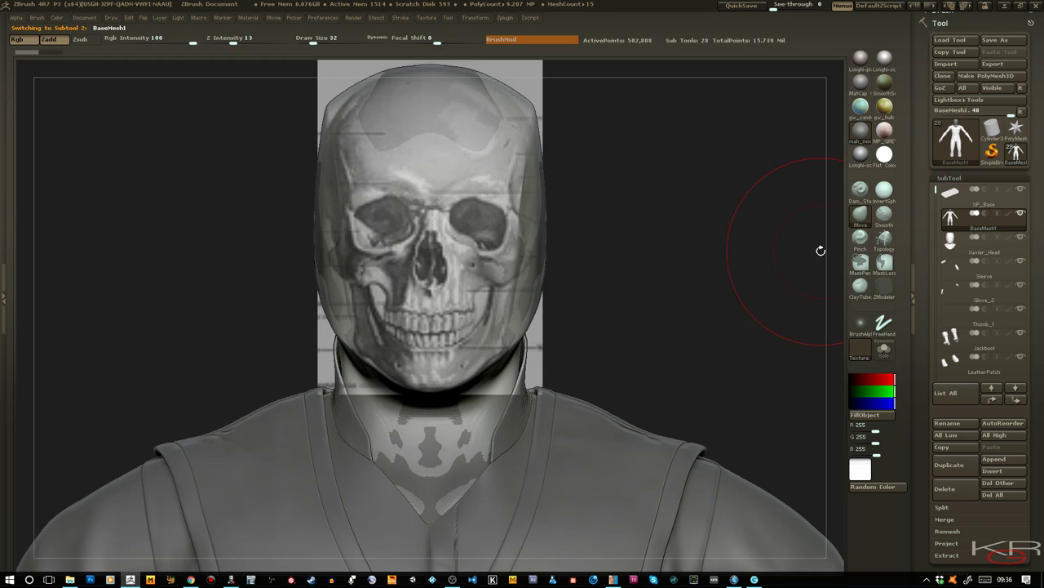
pyautogui.click(1020, 189)
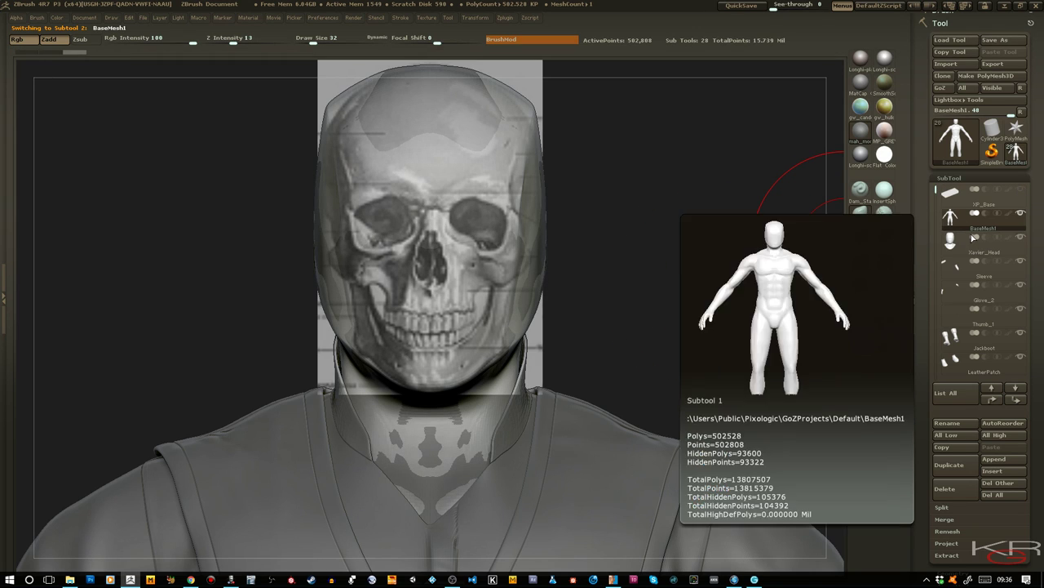
pyautogui.moveTo(668, 278); pyautogui.dragTo(665, 277)
pyautogui.press('shift')
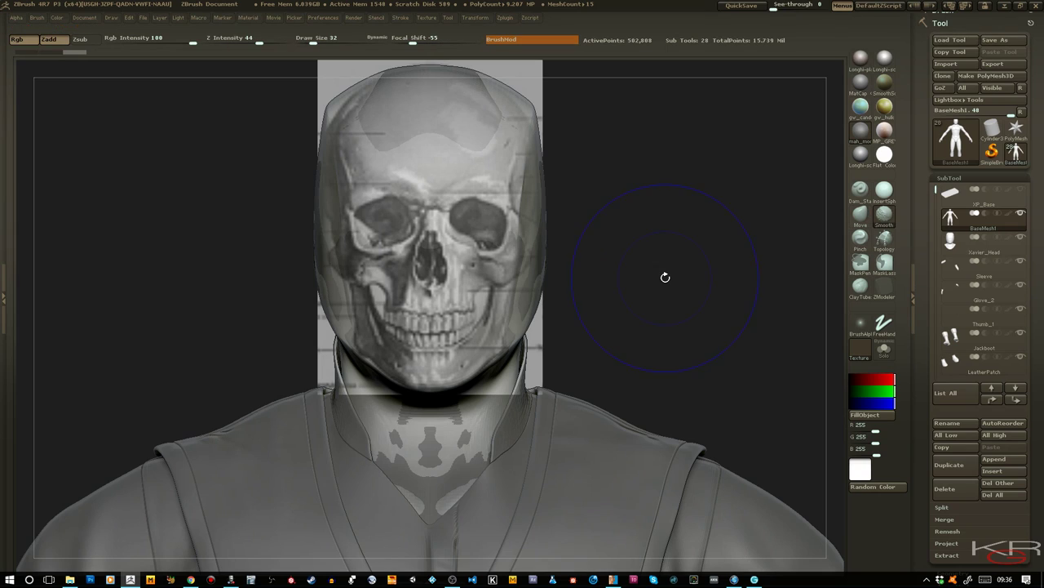
pyautogui.hotkey('shift', 'd')
pyautogui.hotkey('shift', 'd')
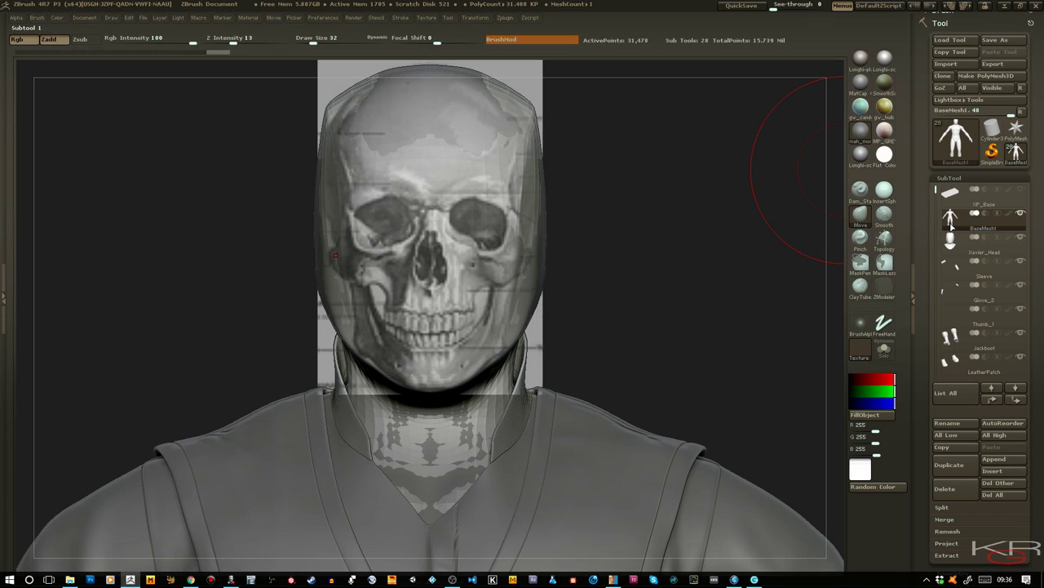
# Isolate BaseMesh1 and Xavier_Head in turn to compare them, leaving Xavier_Head selected with the other subtools hidden
pyautogui.moveTo(1027, 208)
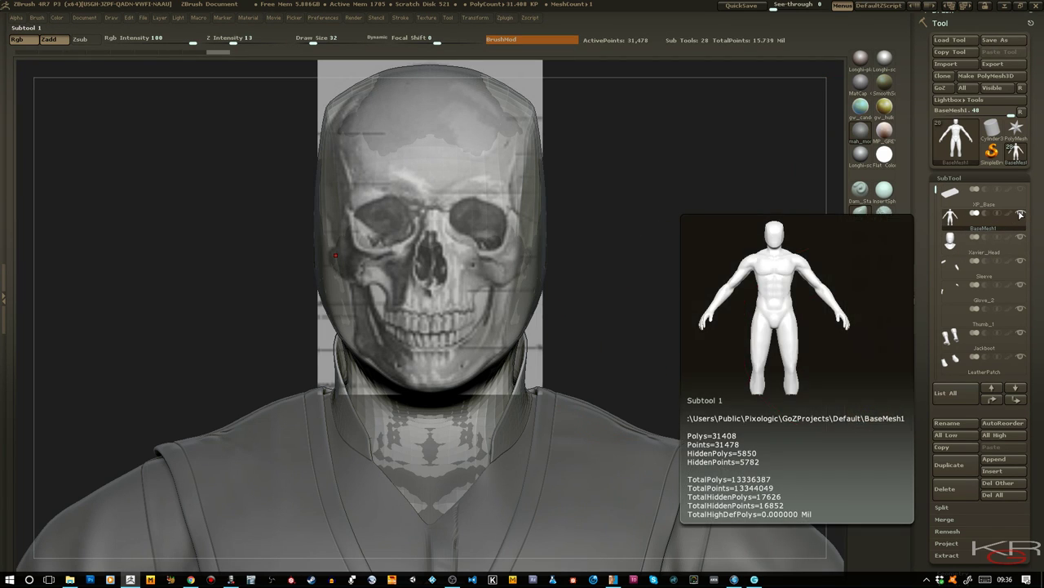
pyautogui.click(1020, 213)
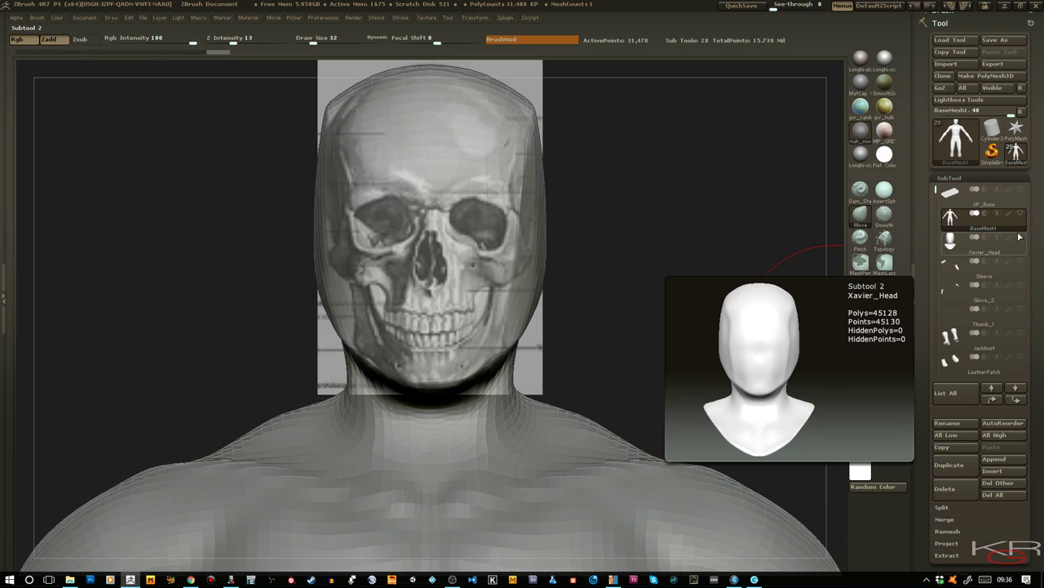
pyautogui.click(1020, 245)
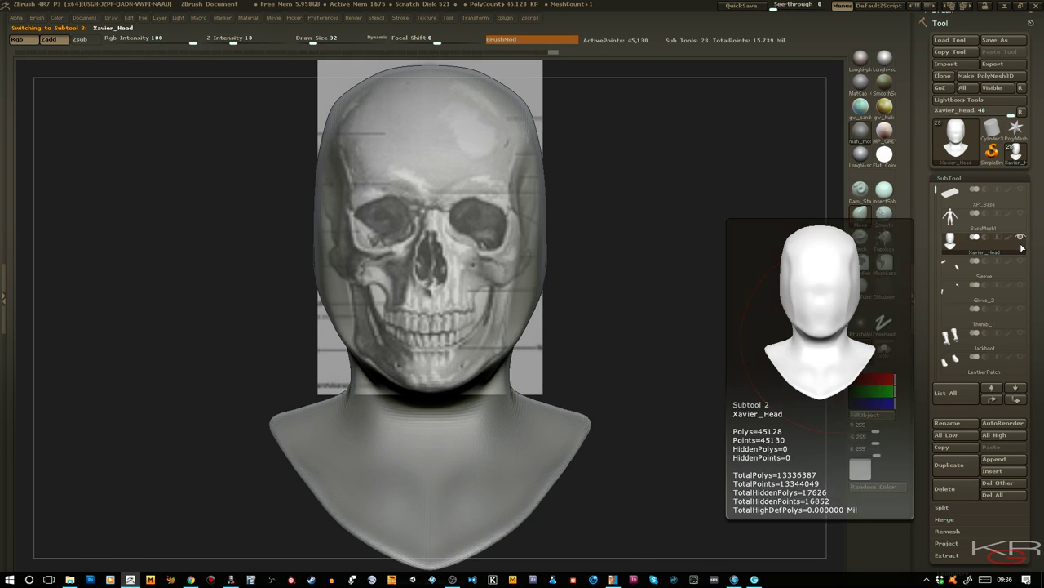
pyautogui.moveTo(949, 218)
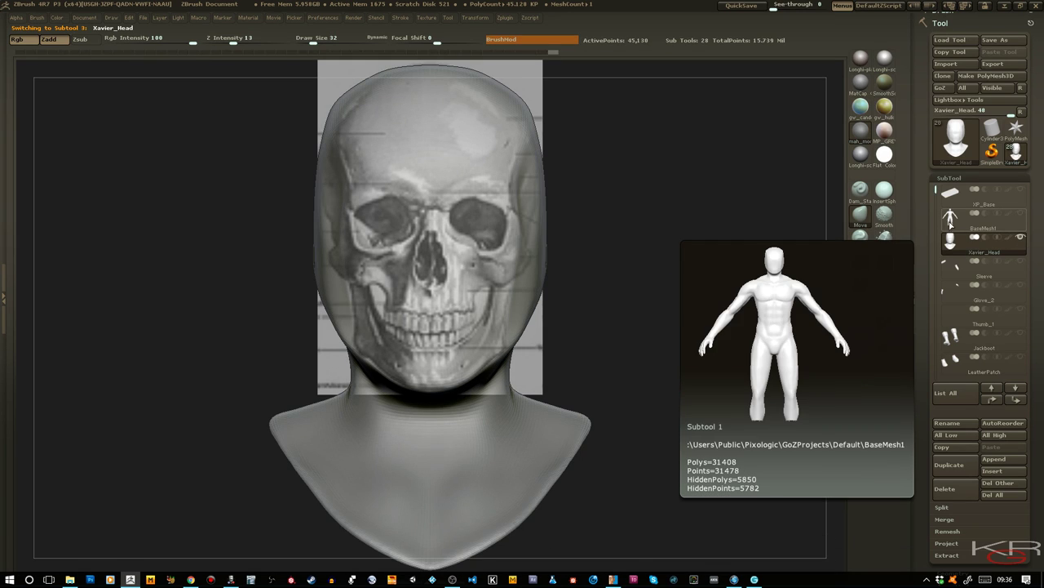
pyautogui.click(949, 217)
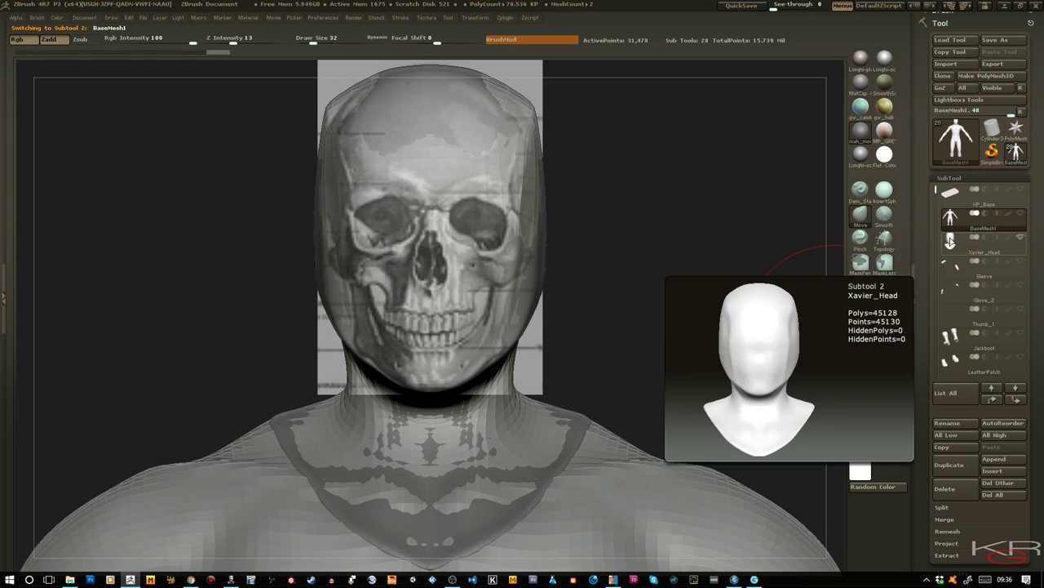
pyautogui.click(950, 239)
# Show the LeftEye, RightEye, Tongue_high, Upperteeth_high and Lowerteeth_high subtools along with the head
pyautogui.moveTo(935, 194); pyautogui.dragTo(931, 324)
pyautogui.moveTo(1019, 293)
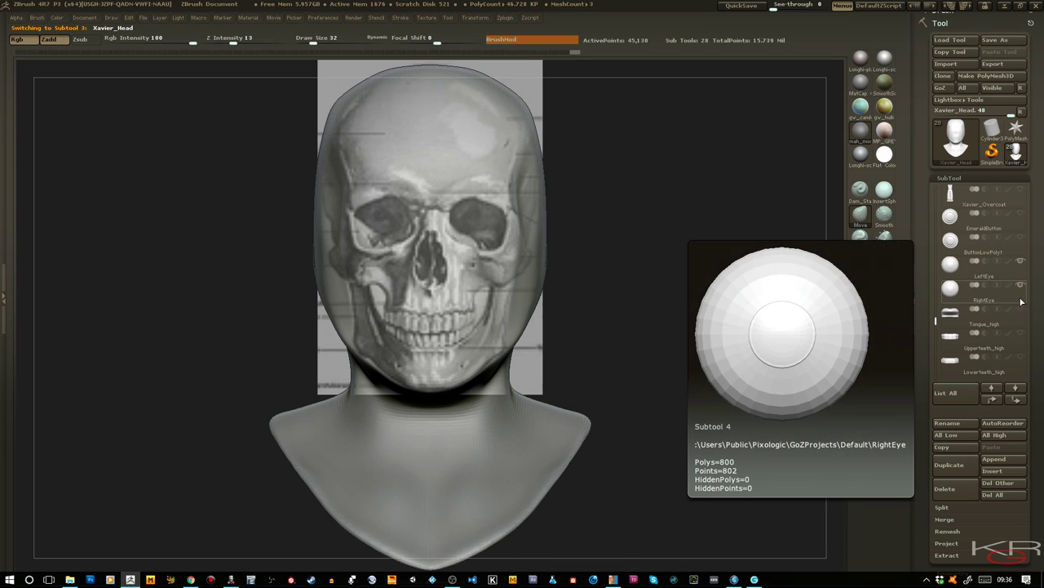
pyautogui.moveTo(1020, 314)
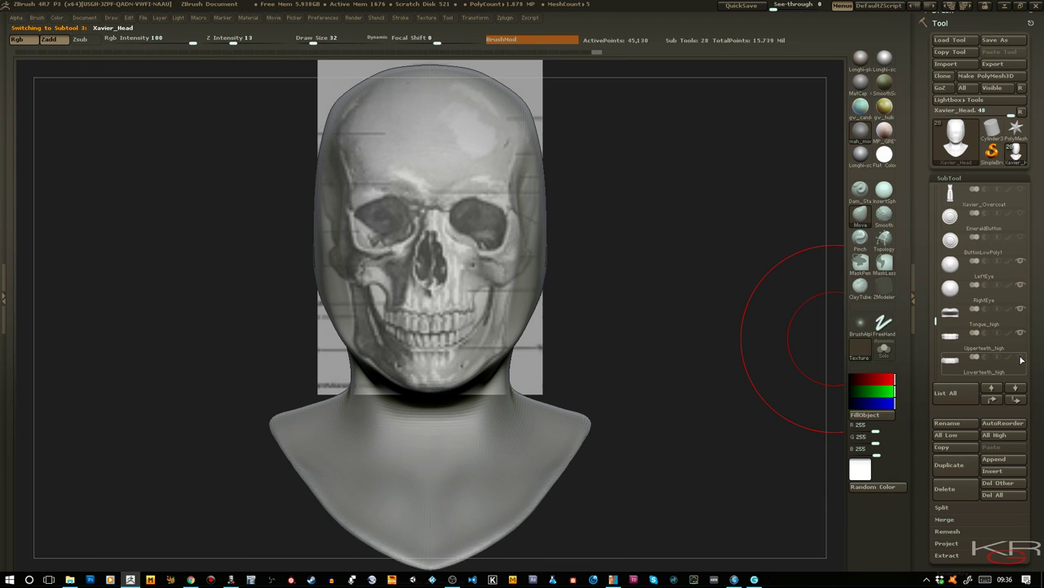
pyautogui.moveTo(1007, 359)
pyautogui.moveTo(652, 351); pyautogui.dragTo(642, 355)
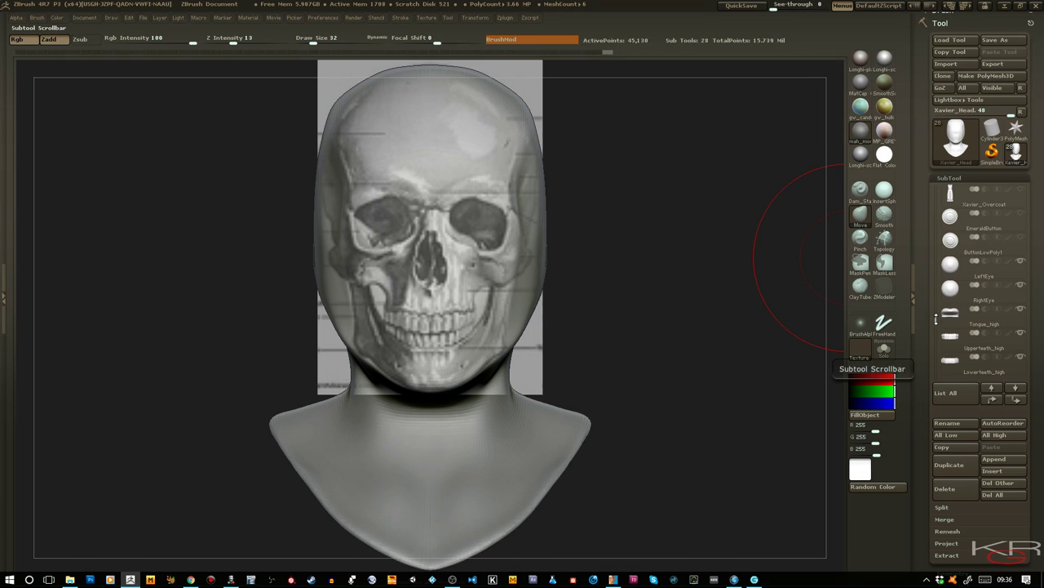
pyautogui.moveTo(922, 311); pyautogui.dragTo(930, 178)
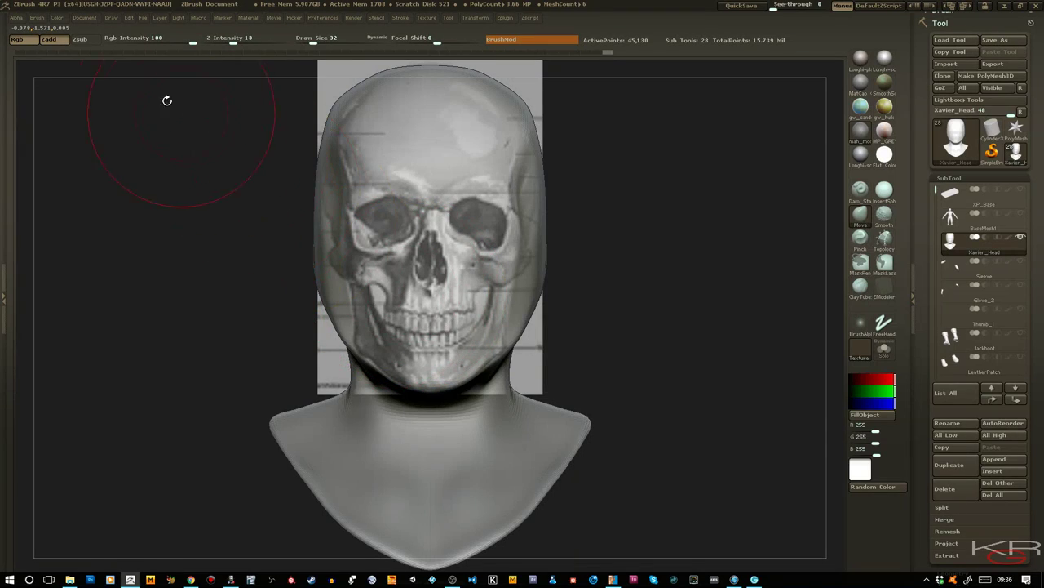
# Compare floor Fill Modes 2 and 3, keep Fill Mode 3 and set the Edge Enhance Factor to 0.93677
pyautogui.click(111, 18)
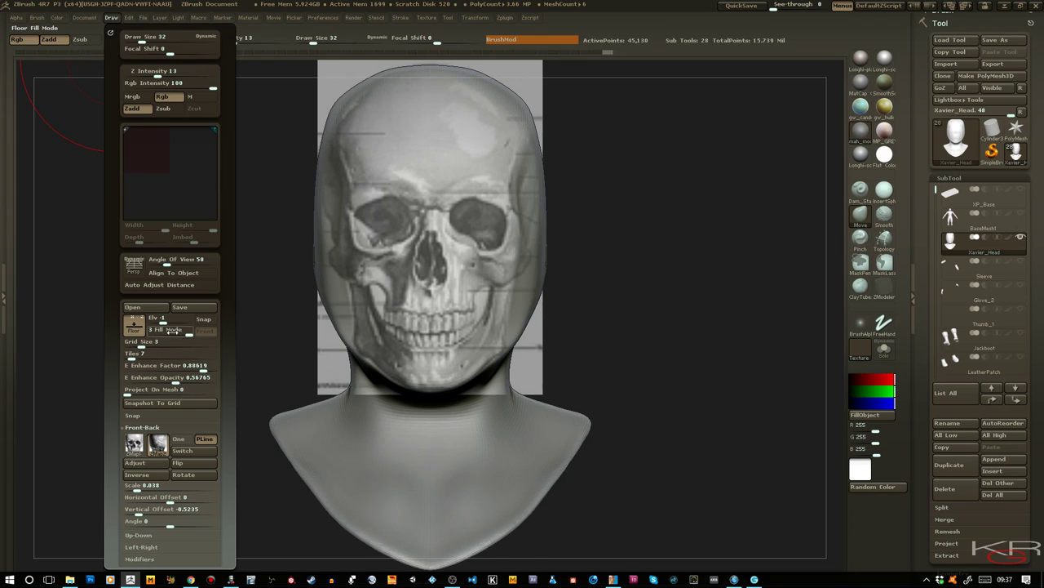
pyautogui.moveTo(173, 330); pyautogui.dragTo(167, 330)
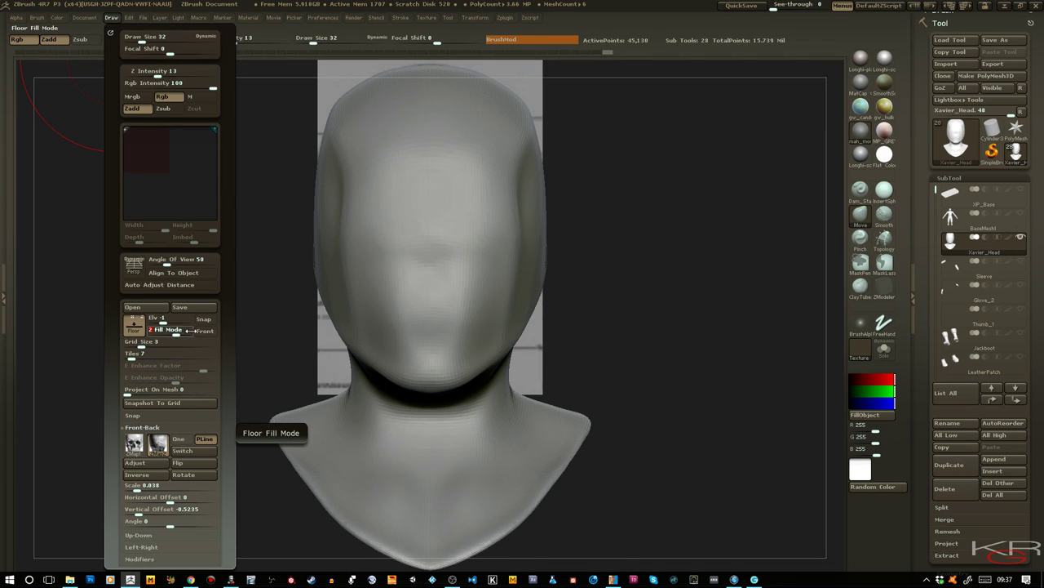
pyautogui.click(202, 331)
pyautogui.click(203, 332)
pyautogui.click(202, 332)
pyautogui.click(202, 333)
pyautogui.click(203, 332)
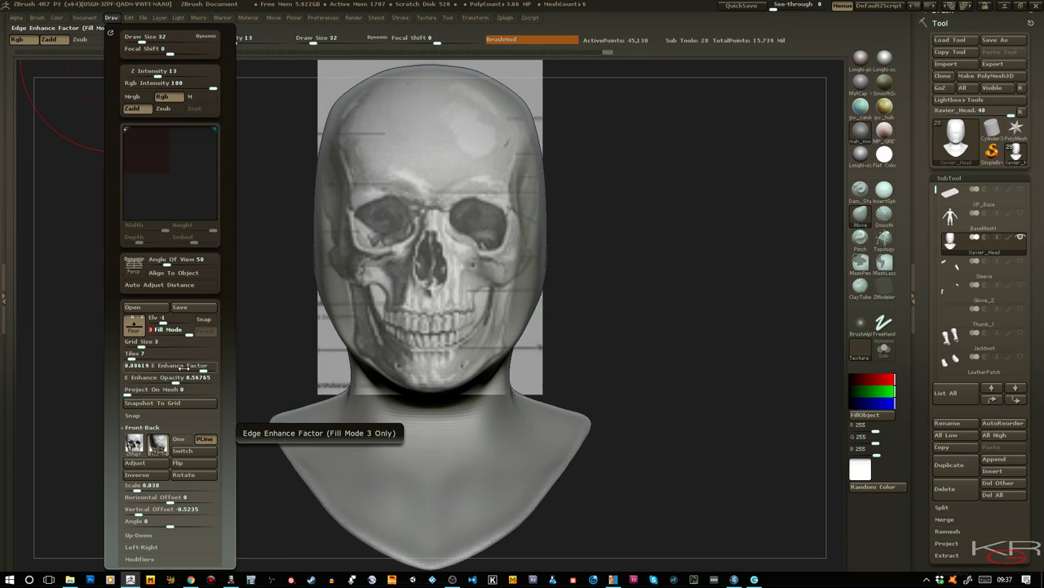
pyautogui.moveTo(183, 367); pyautogui.dragTo(211, 365)
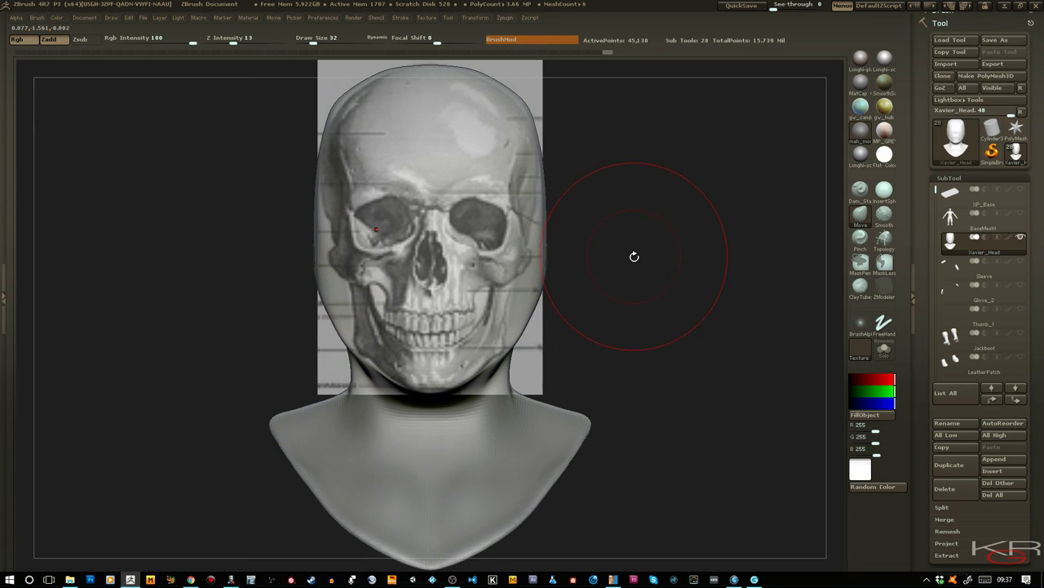
pyautogui.moveTo(634, 256)
pyautogui.mouseDown()
pyautogui.moveTo(656, 268)
pyautogui.moveTo(638, 267)
pyautogui.mouseUp()
# View the texture choices for the Front-Back reference image and leave the image as it is
pyautogui.click(113, 18)
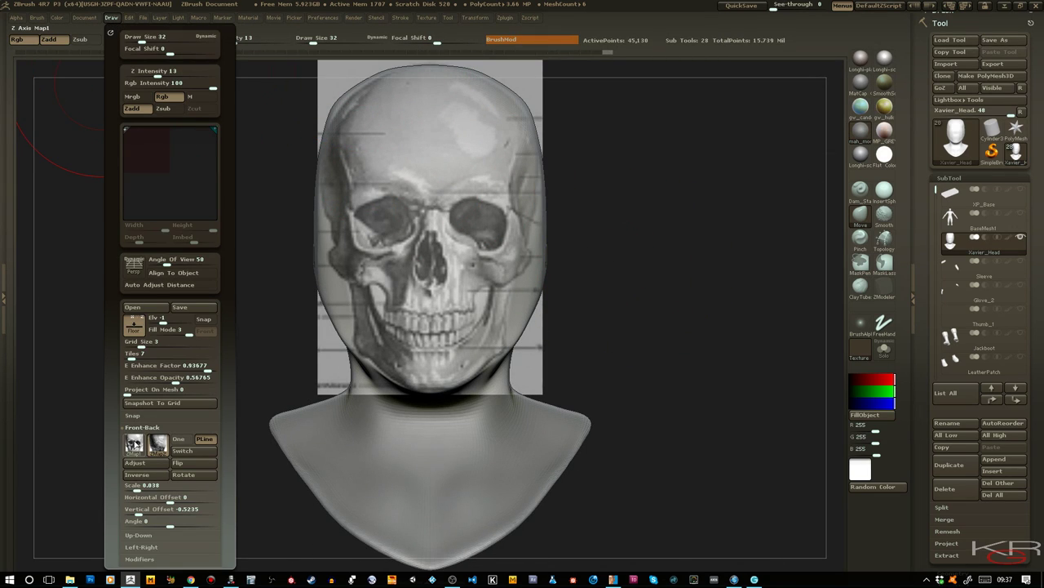
pyautogui.click(135, 445)
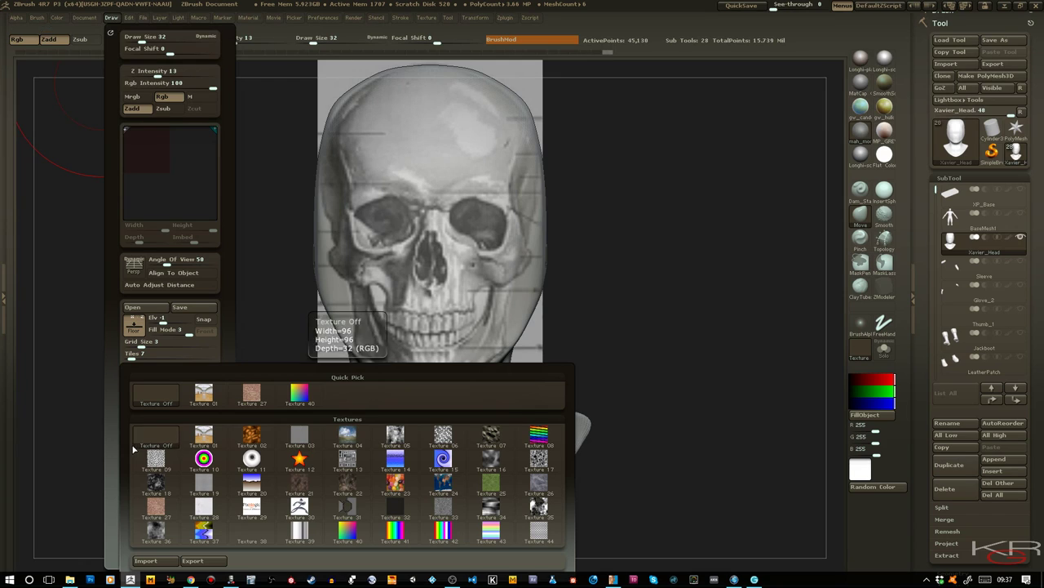
pyautogui.moveTo(65, 410); pyautogui.dragTo(81, 393)
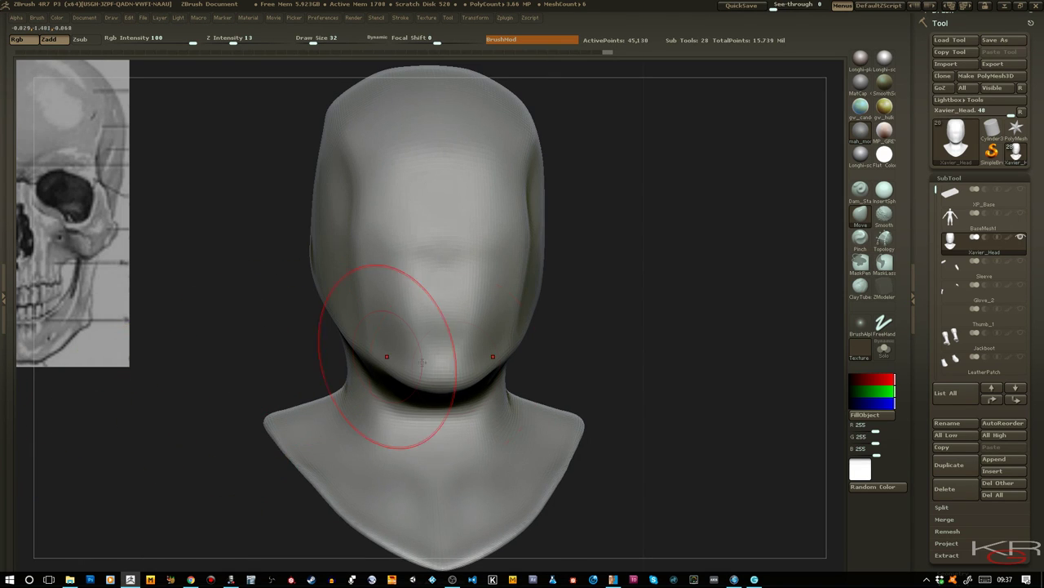
# Pull the sides of the head inward below the temples with the Move brush to follow the skull's cheek and jaw outline
pyautogui.keyDown('shift'); pyautogui.moveTo(682, 385); pyautogui.dragTo(678, 381); pyautogui.keyUp('shift')
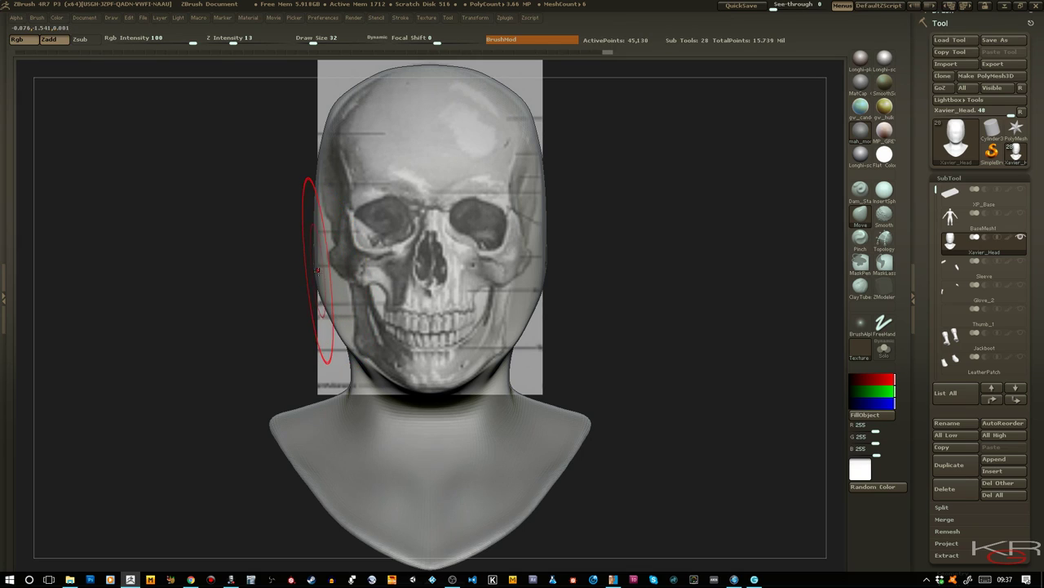
pyautogui.moveTo(327, 280); pyautogui.dragTo(343, 302)
pyautogui.moveTo(329, 270); pyautogui.dragTo(333, 269)
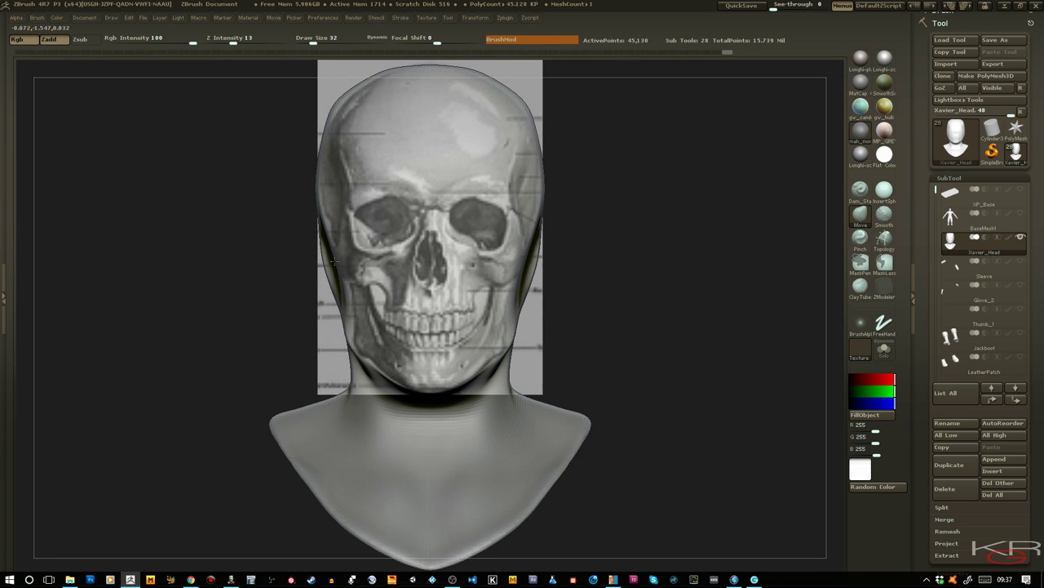
pyautogui.moveTo(260, 253); pyautogui.dragTo(637, 348)
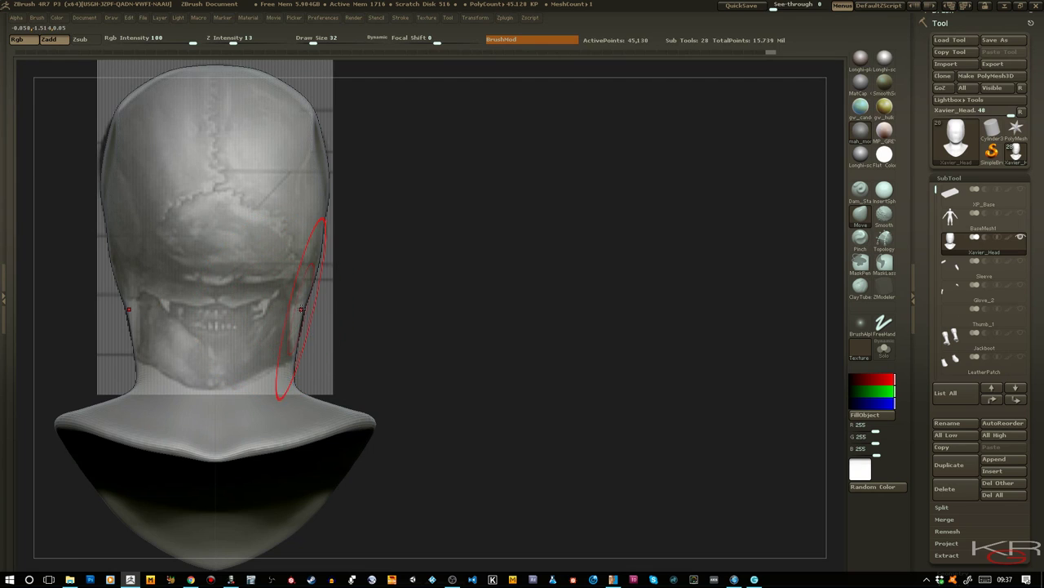
pyautogui.moveTo(459, 335); pyautogui.dragTo(341, 338)
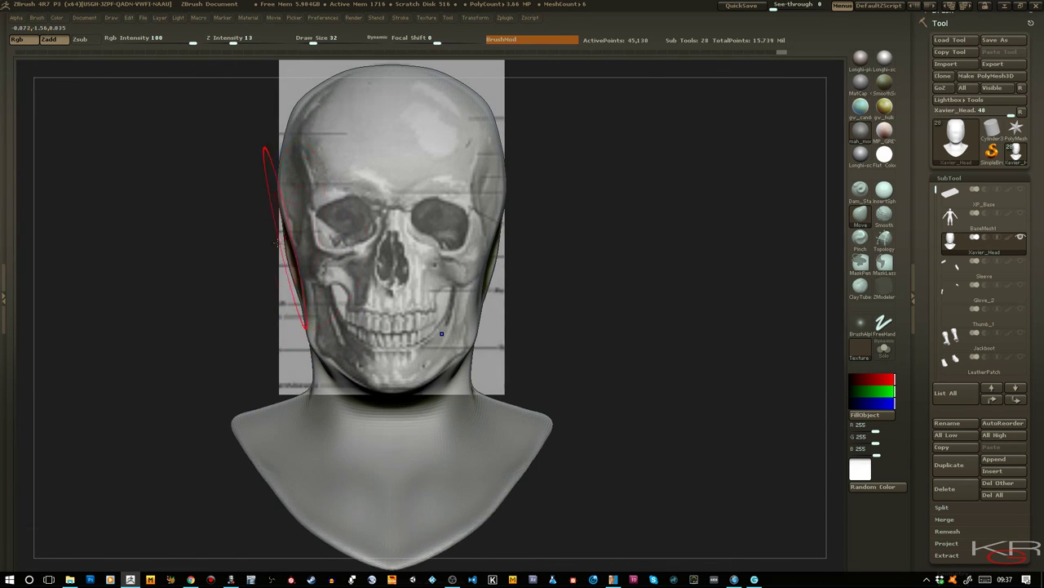
pyautogui.moveTo(277, 242)
pyautogui.mouseDown()
pyautogui.moveTo(236, 280)
pyautogui.moveTo(215, 278)
pyautogui.mouseUp()
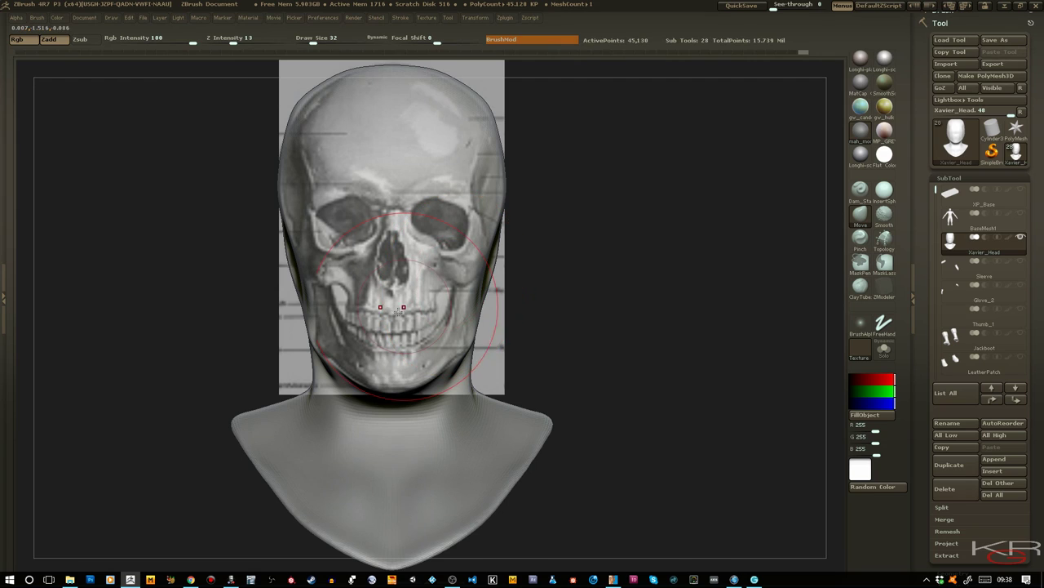
# Set up the ClayTubes brush with Z Intensity 2 and Draw Size 8 and stroke over the eye socket on the head
pyautogui.moveTo(555, 331)
pyautogui.mouseDown()
pyautogui.moveTo(625, 347)
pyautogui.moveTo(616, 348)
pyautogui.mouseUp()
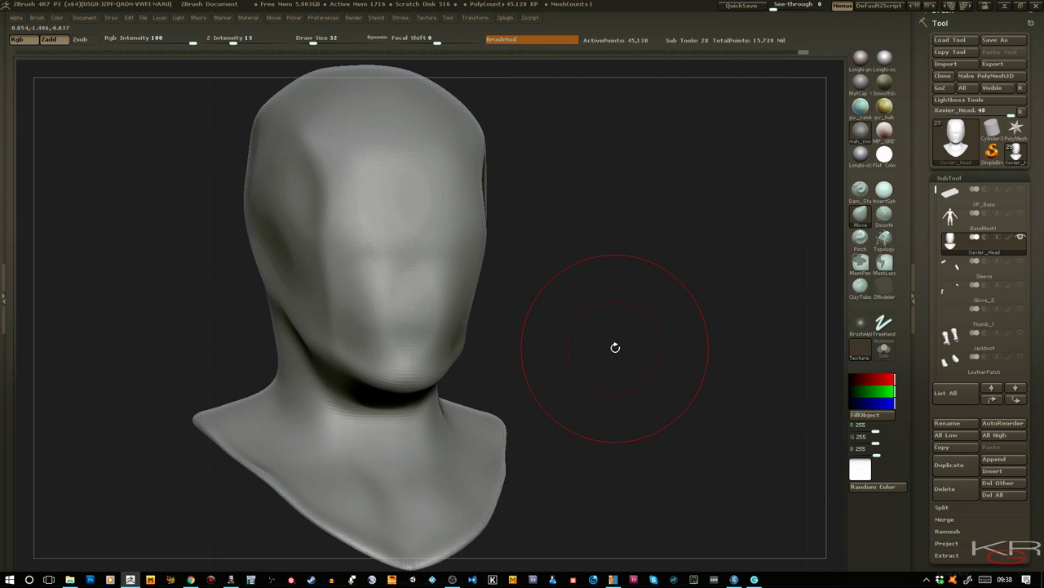
pyautogui.keyDown('ctrl'); pyautogui.moveTo(616, 349); pyautogui.dragTo(597, 308, button='right'); pyautogui.keyUp('ctrl')
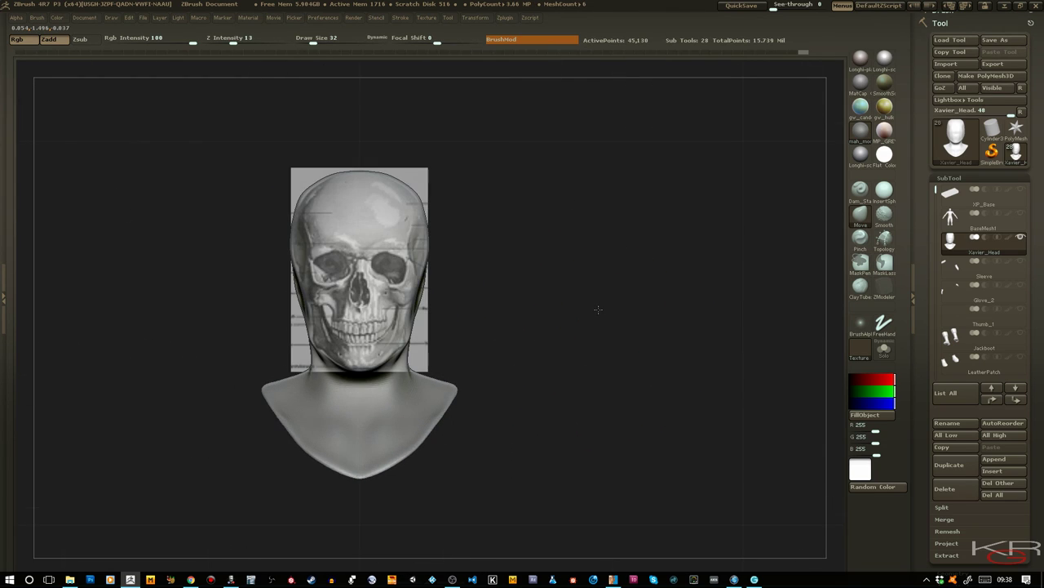
pyautogui.moveTo(604, 324)
pyautogui.mouseDown()
pyautogui.moveTo(614, 327)
pyautogui.moveTo(546, 333)
pyautogui.moveTo(607, 328)
pyautogui.mouseUp()
pyautogui.keyDown('ctrl'); pyautogui.moveTo(561, 262); pyautogui.dragTo(585, 337, button='right'); pyautogui.keyUp('ctrl')
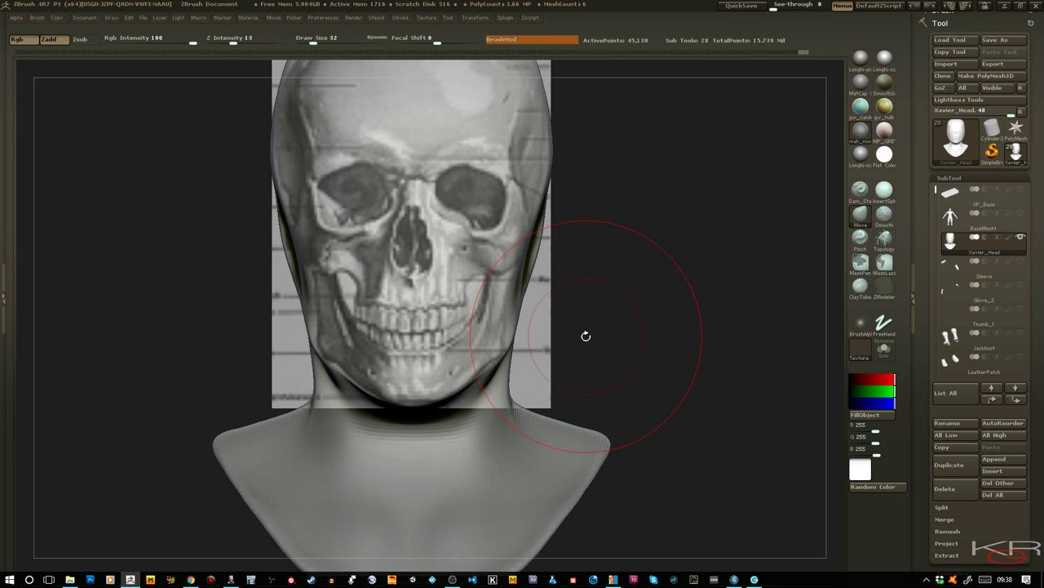
pyautogui.click(859, 189)
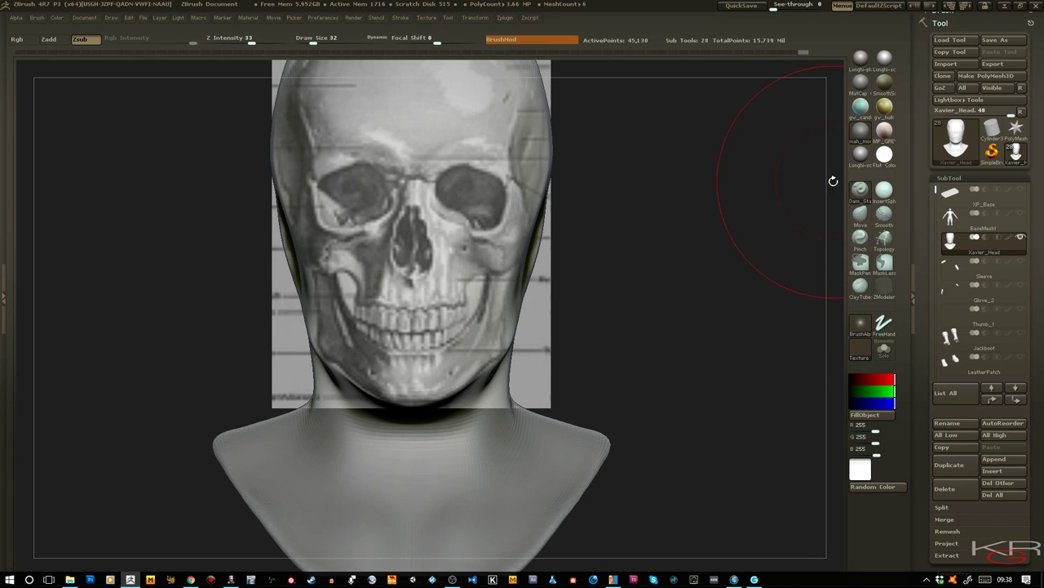
pyautogui.click(860, 190)
pyautogui.click(860, 285)
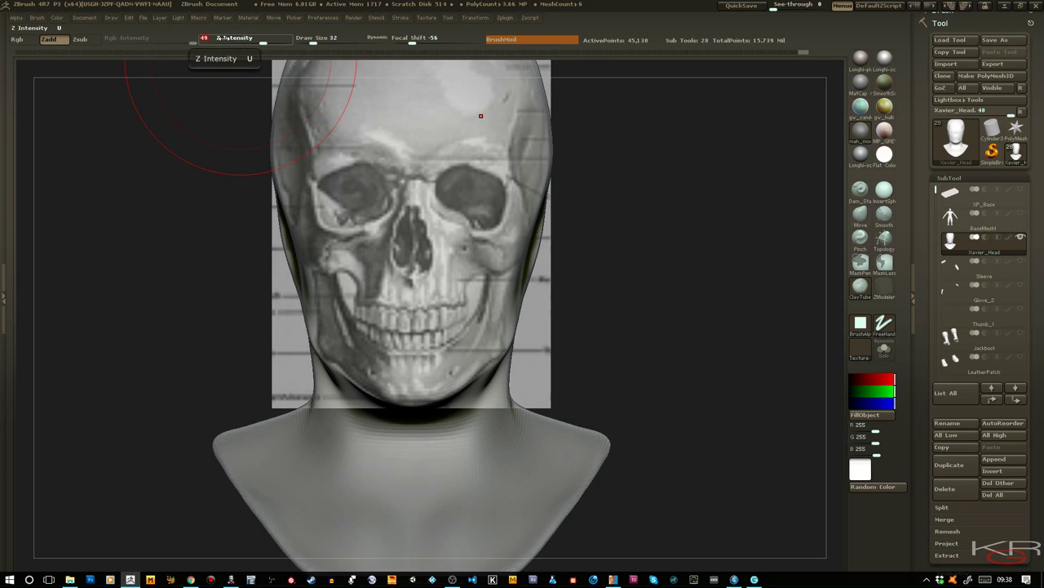
pyautogui.press('Return')
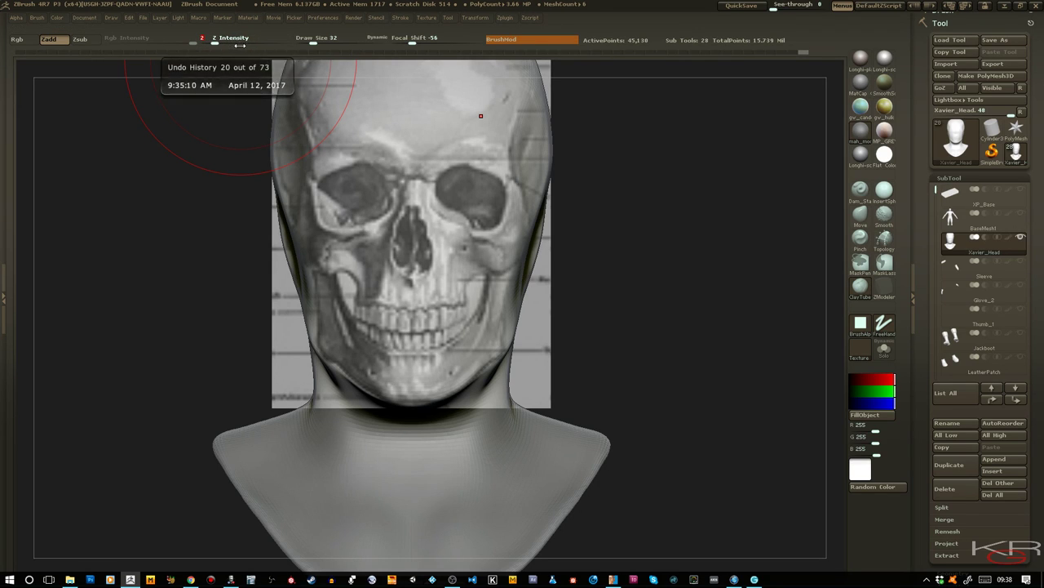
pyautogui.moveTo(313, 41); pyautogui.dragTo(307, 41)
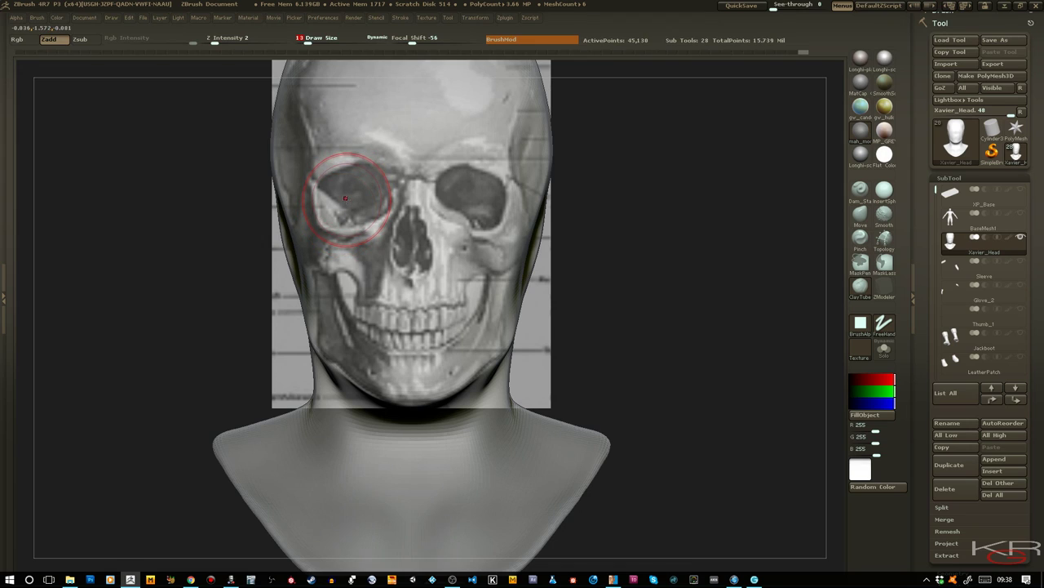
pyautogui.write('8')
pyautogui.press('Return')
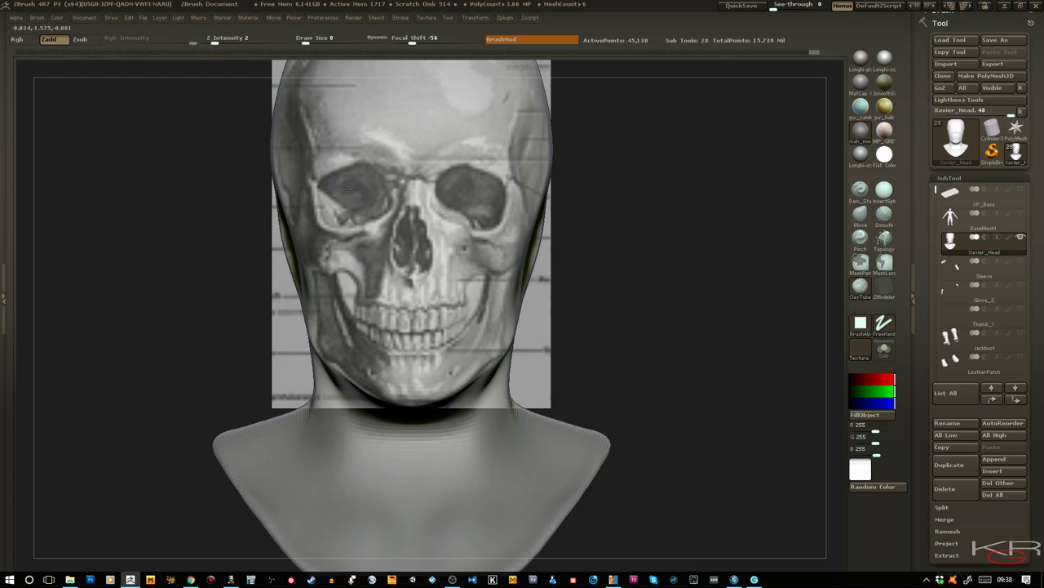
pyautogui.moveTo(361, 210); pyautogui.dragTo(357, 208)
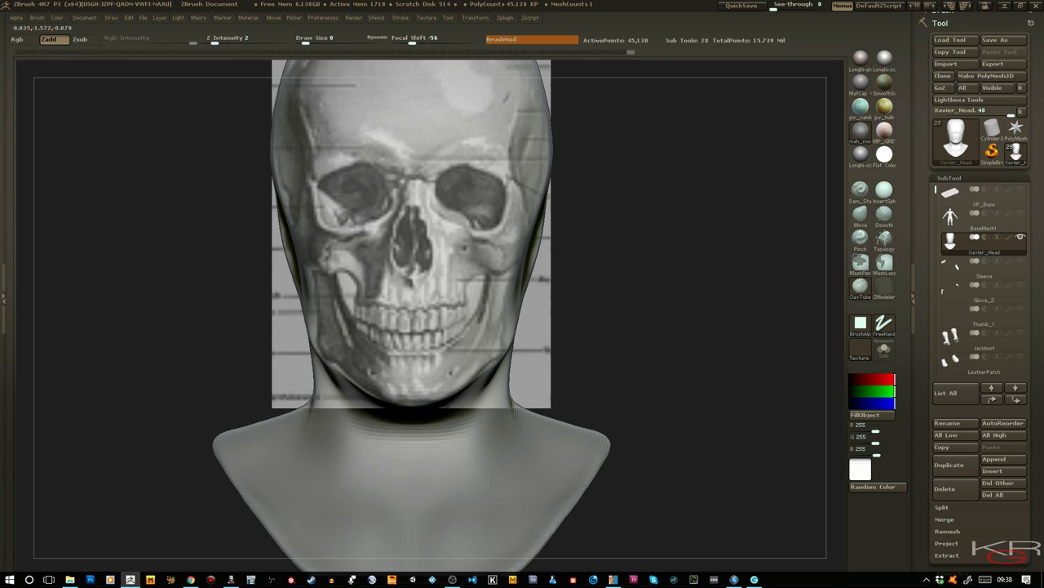
# Switch to Human Anatomy Atlas 2017 Edition and examine the eye area on the muscle model of the head
pyautogui.click(110, 19)
pyautogui.click(610, 579)
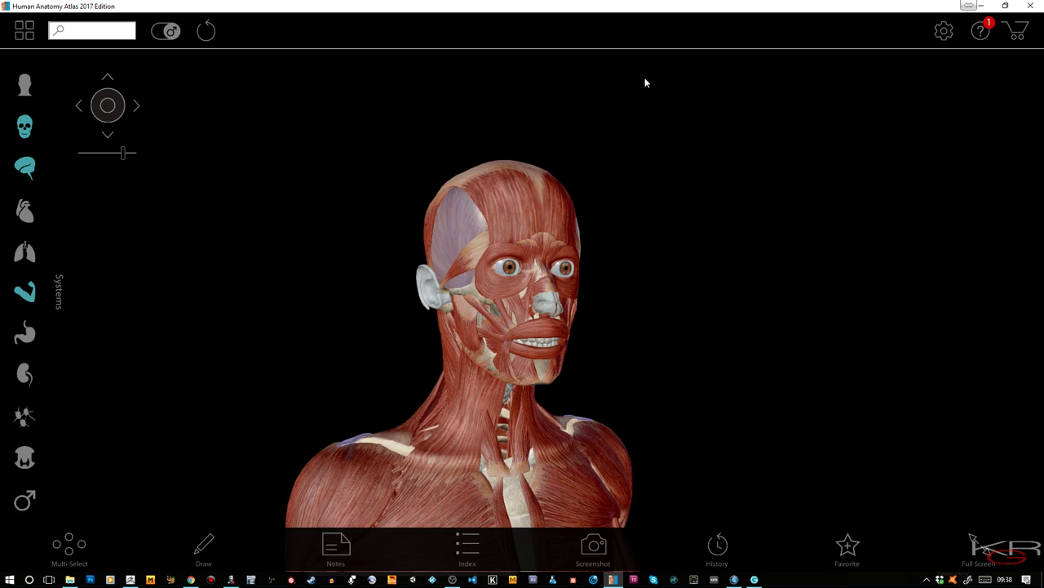
pyautogui.moveTo(630, 12); pyautogui.dragTo(613, 12)
pyautogui.moveTo(414, 75); pyautogui.dragTo(0, 118)
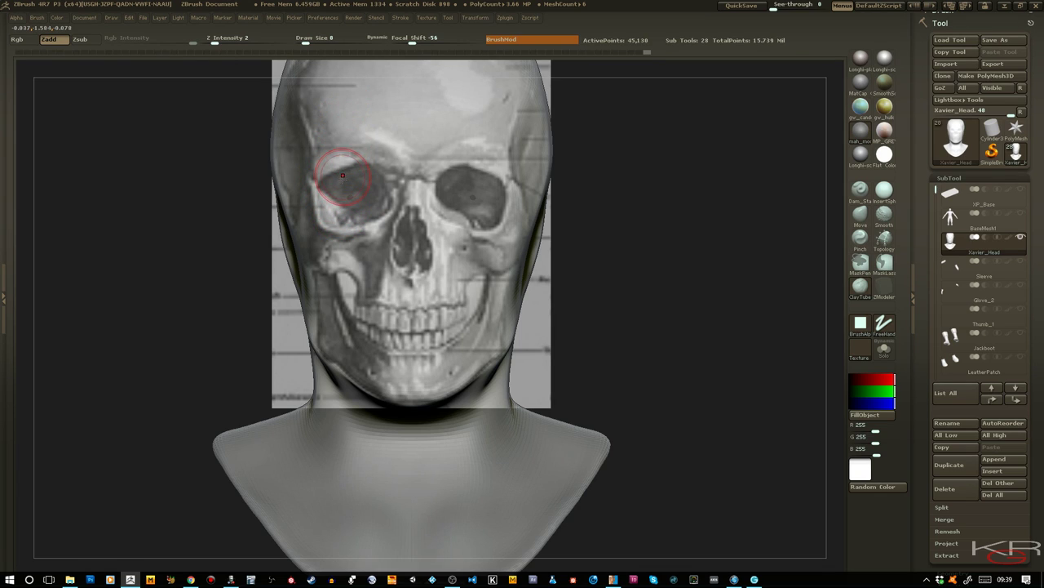
# Hollow out both eye sockets over the front skull reference with ClayTubes and the Standard brush at Z Intensity 16 and Draw Size 7
pyautogui.moveTo(335, 204); pyautogui.dragTo(371, 196)
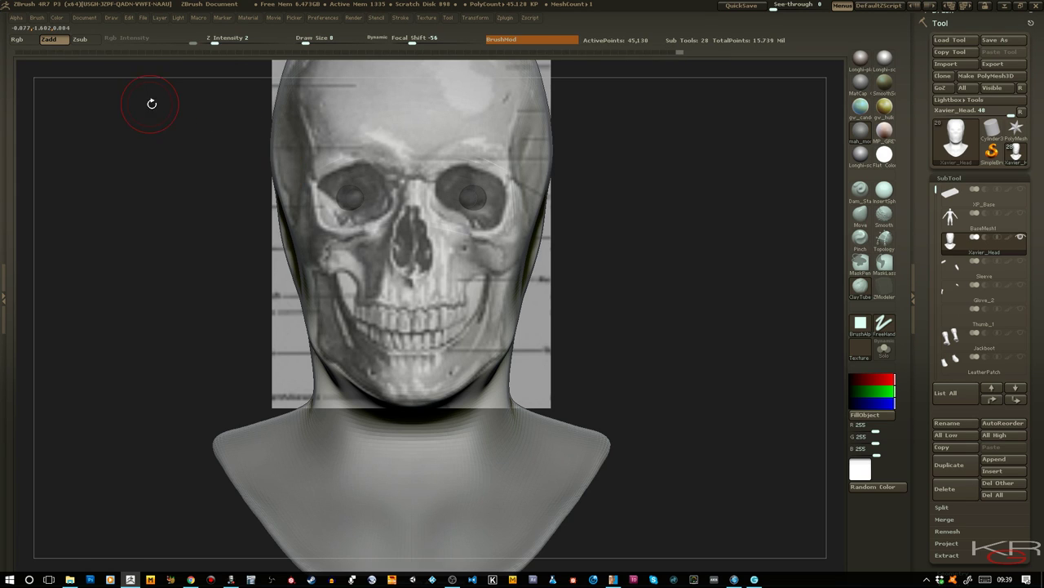
pyautogui.click(857, 190)
pyautogui.click(853, 194)
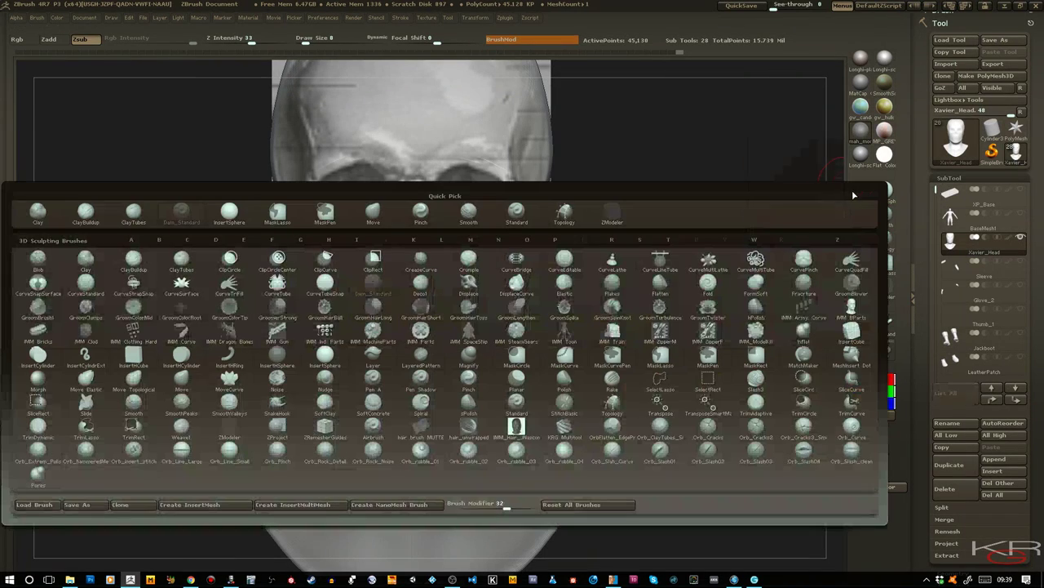
pyautogui.press('b')
pyautogui.click(517, 214)
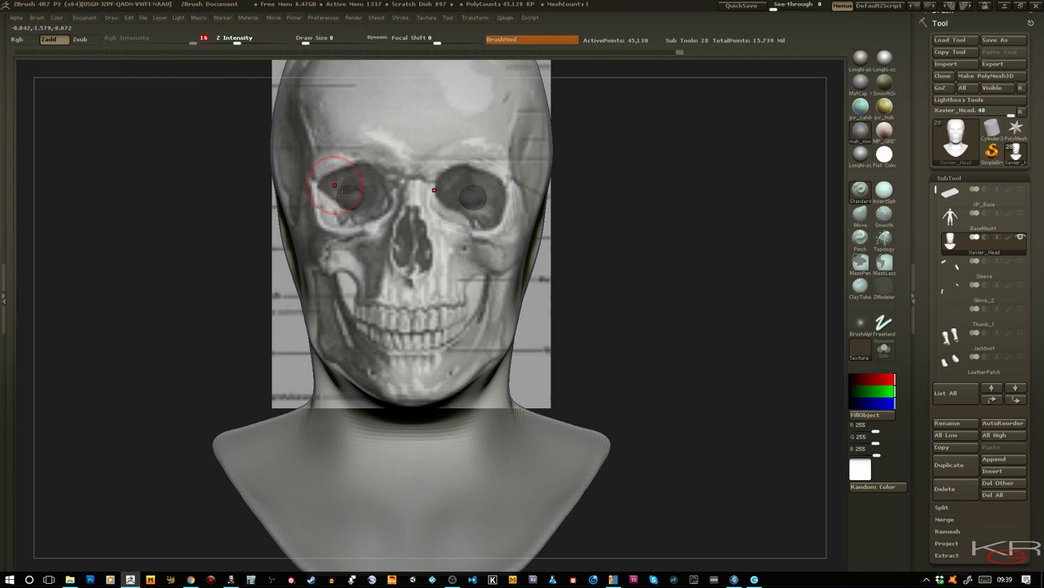
pyautogui.press('[')
pyautogui.moveTo(334, 192); pyautogui.dragTo(339, 189)
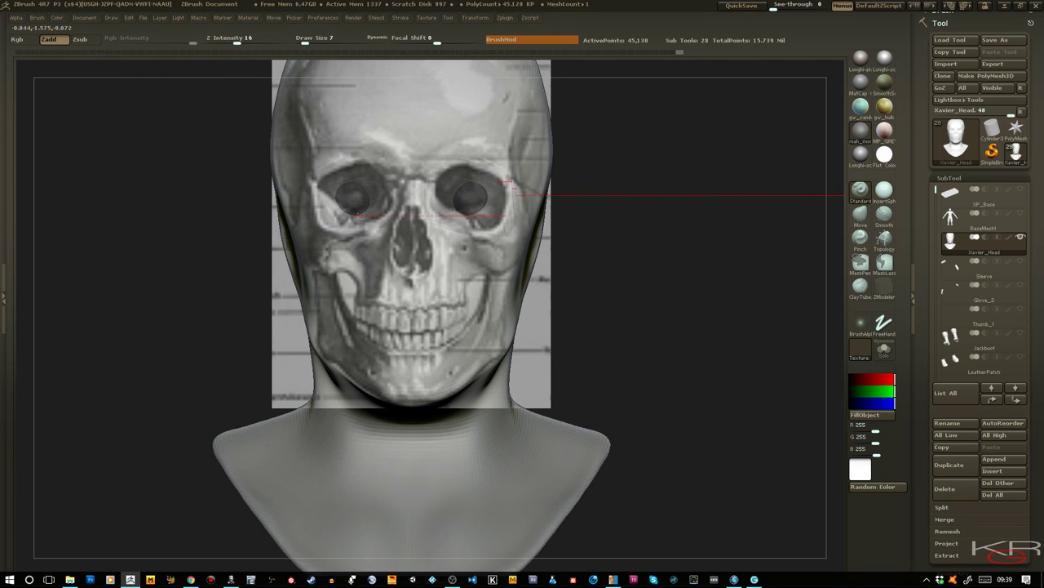
pyautogui.moveTo(326, 214); pyautogui.dragTo(333, 210)
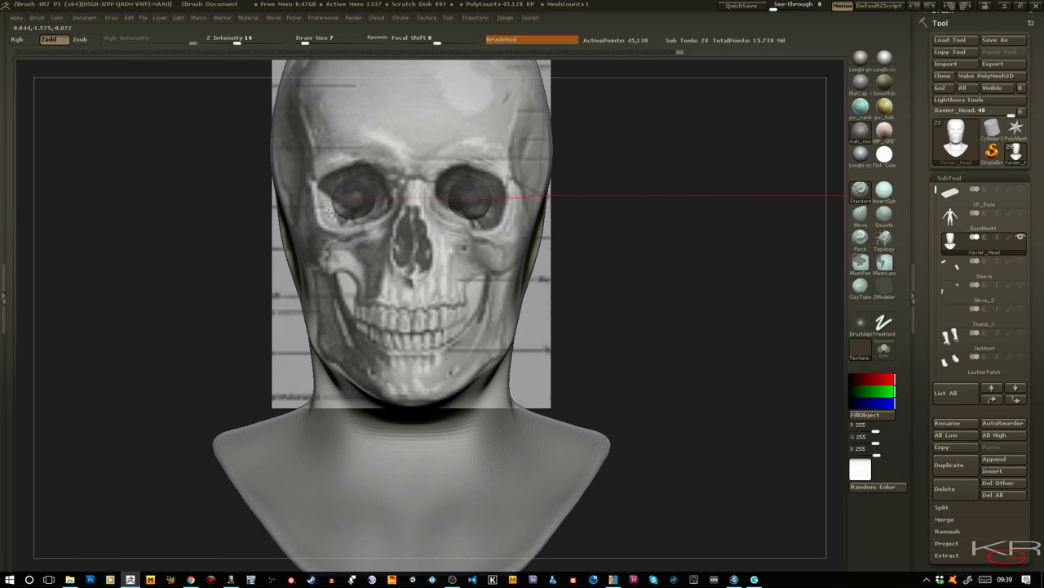
pyautogui.click(477, 18)
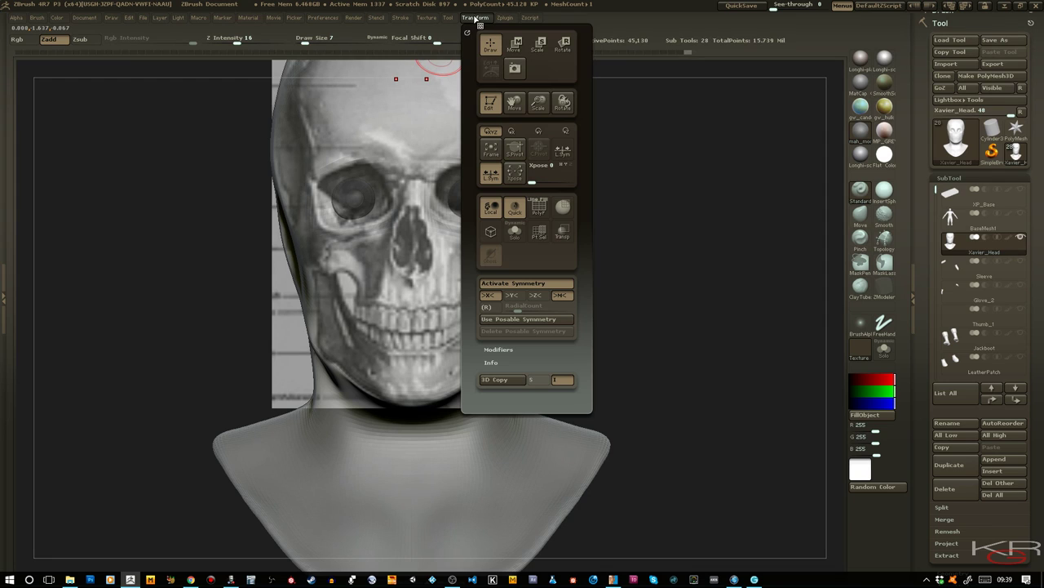
pyautogui.moveTo(330, 206); pyautogui.dragTo(353, 182)
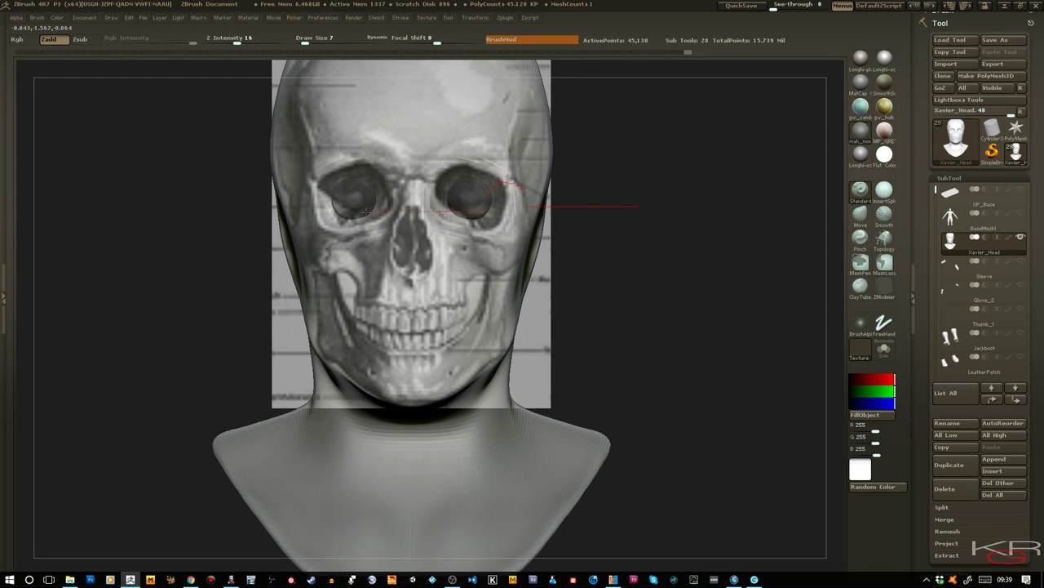
# Carve the sockets deeper all around the eyeballs with the Standard brush, working from three-quarter views
pyautogui.moveTo(190, 191); pyautogui.dragTo(306, 178)
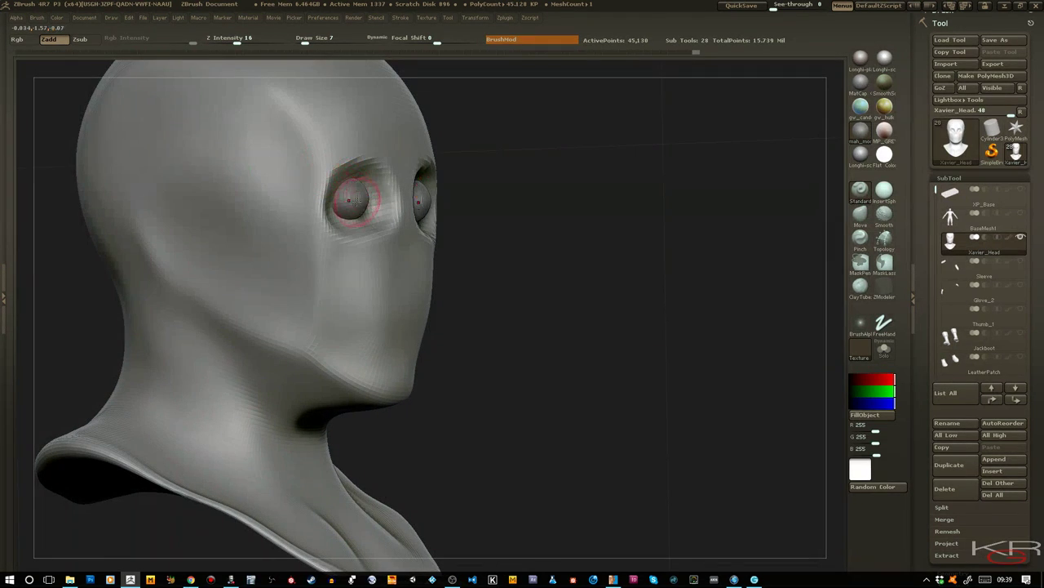
pyautogui.moveTo(384, 185); pyautogui.dragTo(374, 217)
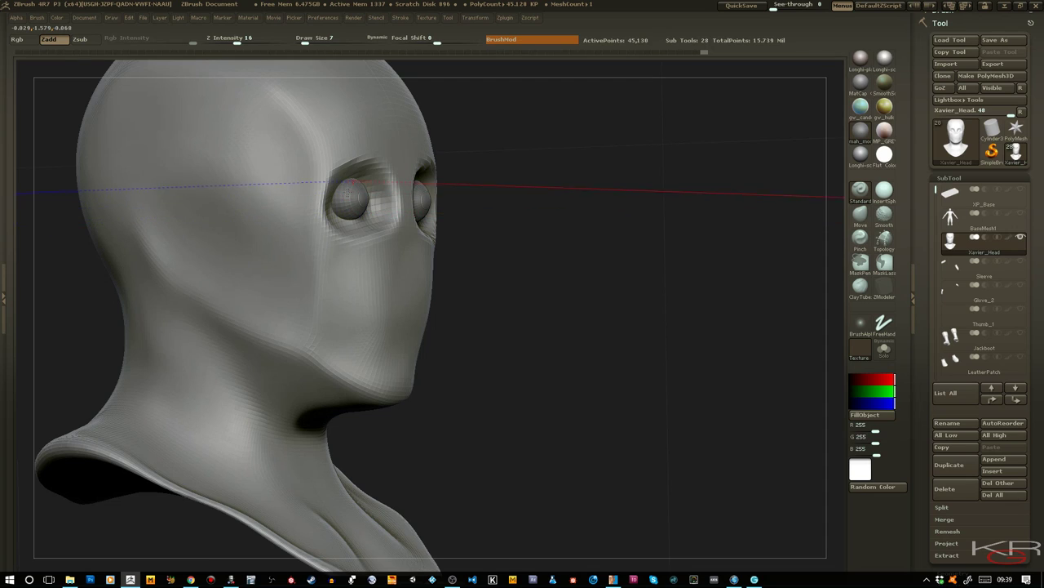
pyautogui.moveTo(339, 187); pyautogui.dragTo(359, 186)
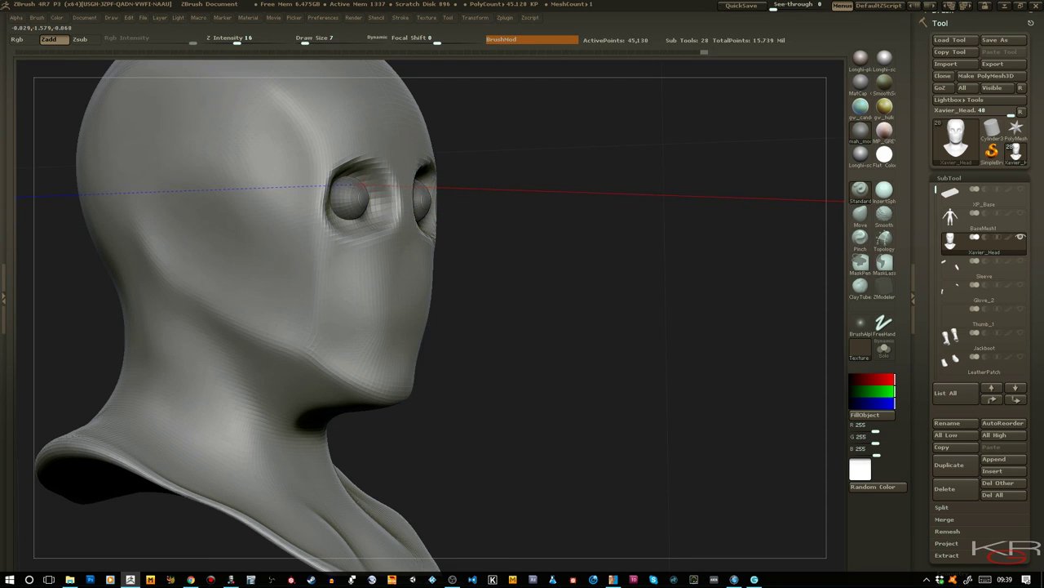
pyautogui.moveTo(539, 310); pyautogui.dragTo(351, 229)
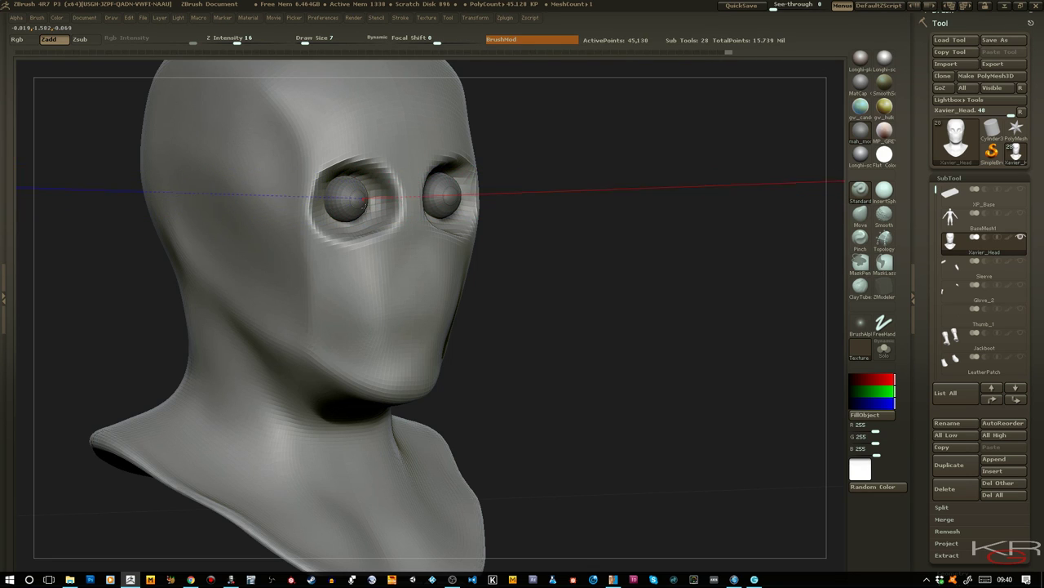
# Reshape the eye socket rims with the Move brush at Draw Size 18 to follow the orbits of the front skull reference
pyautogui.moveTo(606, 315); pyautogui.dragTo(597, 276)
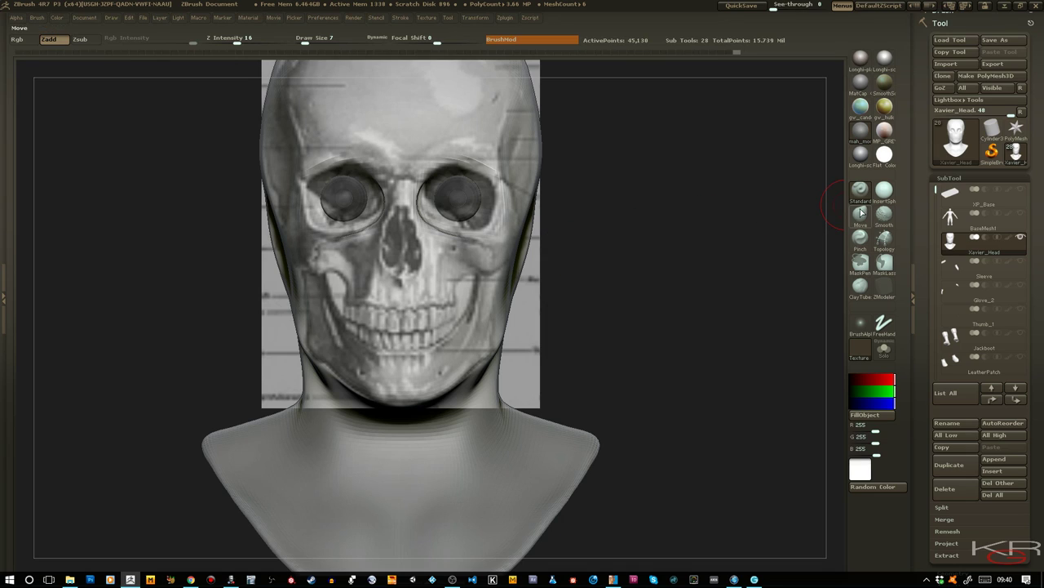
pyautogui.press('b')
pyautogui.press('m')
pyautogui.press('v')
pyautogui.press(']')
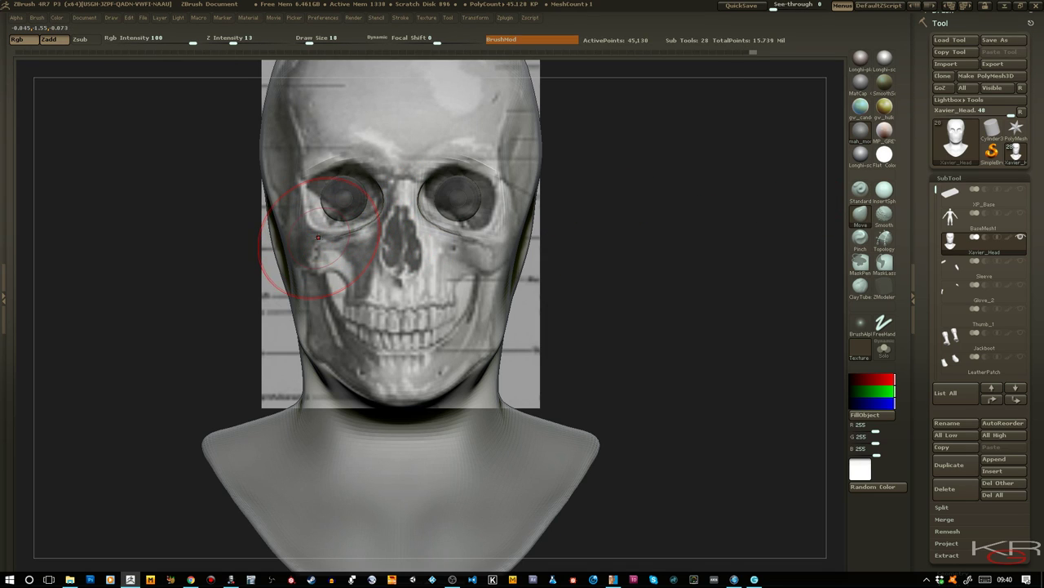
pyautogui.moveTo(320, 228)
pyautogui.mouseDown()
pyautogui.moveTo(303, 224)
pyautogui.moveTo(315, 219)
pyautogui.mouseUp()
pyautogui.moveTo(315, 167)
pyautogui.mouseDown()
pyautogui.moveTo(357, 155)
pyautogui.moveTo(377, 164)
pyautogui.mouseUp()
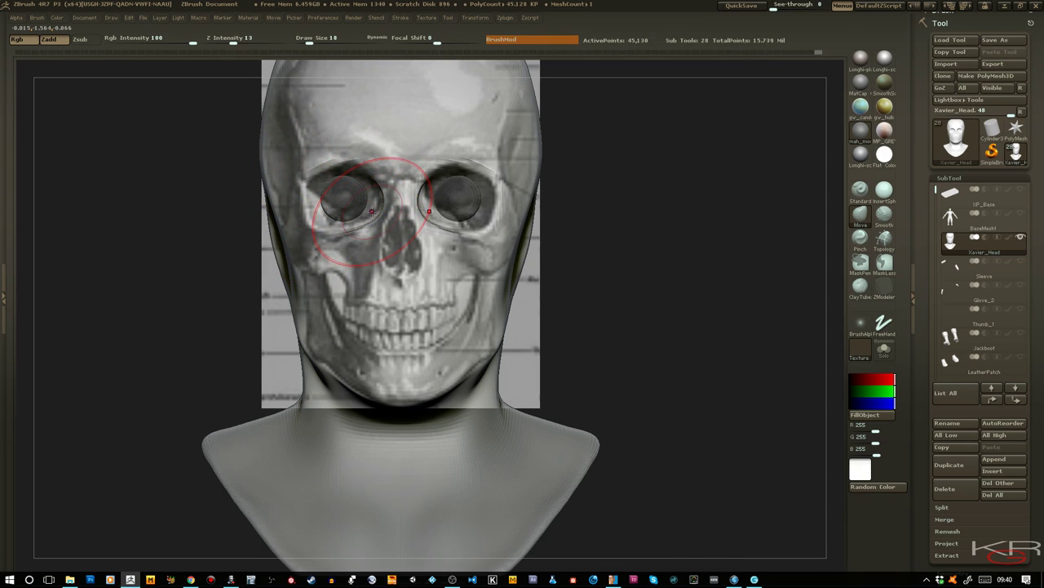
pyautogui.moveTo(376, 223); pyautogui.dragTo(352, 228)
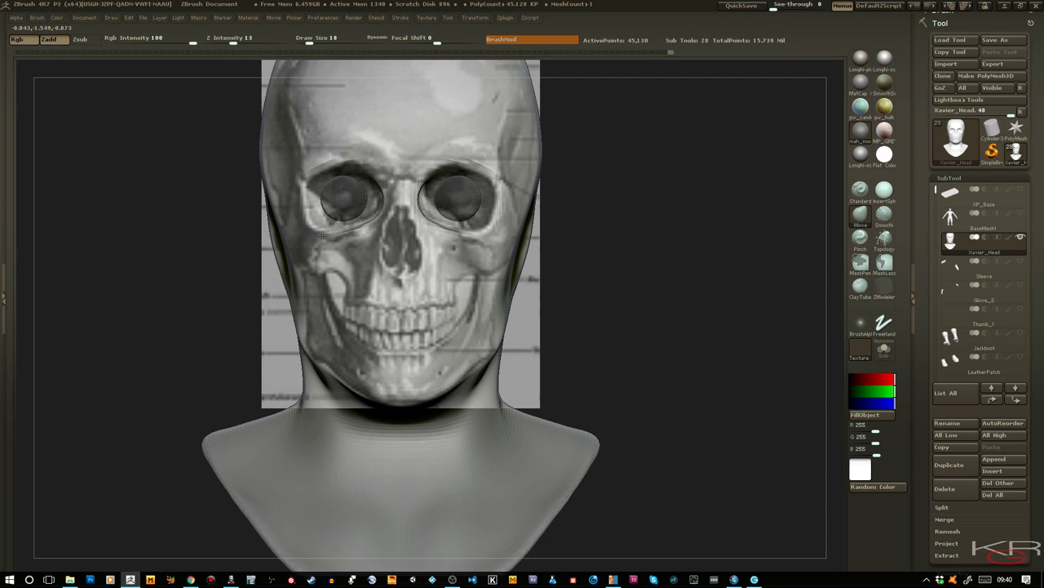
# Pull the outer socket rims backward in side view with the Move brush at Draw Size 10, following the side skull's orbit
pyautogui.moveTo(587, 252)
pyautogui.mouseDown()
pyautogui.moveTo(653, 285)
pyautogui.moveTo(690, 282)
pyautogui.moveTo(678, 264)
pyautogui.mouseUp()
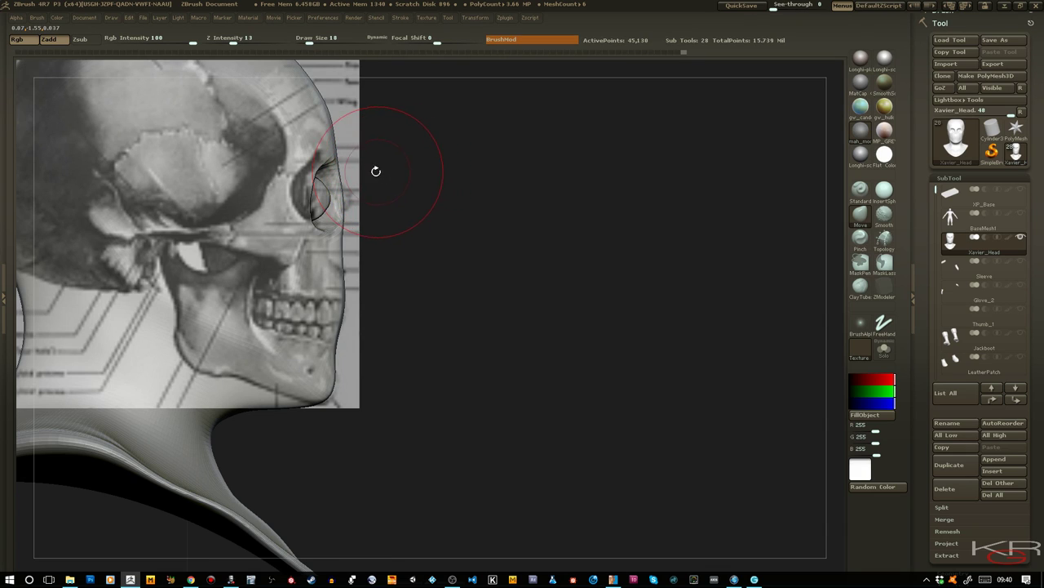
pyautogui.press('[')
pyautogui.press('[')
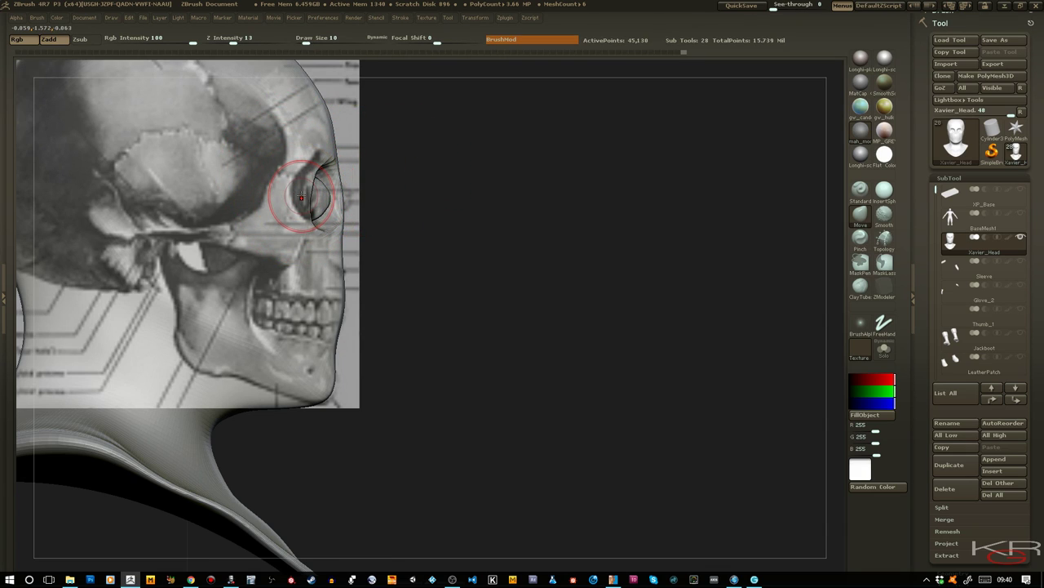
pyautogui.moveTo(302, 198); pyautogui.dragTo(287, 183)
pyautogui.moveTo(302, 196)
pyautogui.mouseDown()
pyautogui.moveTo(288, 177)
pyautogui.moveTo(302, 162)
pyautogui.moveTo(288, 188)
pyautogui.mouseUp()
pyautogui.moveTo(292, 210); pyautogui.dragTo(284, 203)
pyautogui.moveTo(292, 213); pyautogui.dragTo(287, 209)
pyautogui.moveTo(297, 173); pyautogui.dragTo(294, 166)
pyautogui.moveTo(290, 215); pyautogui.dragTo(293, 171)
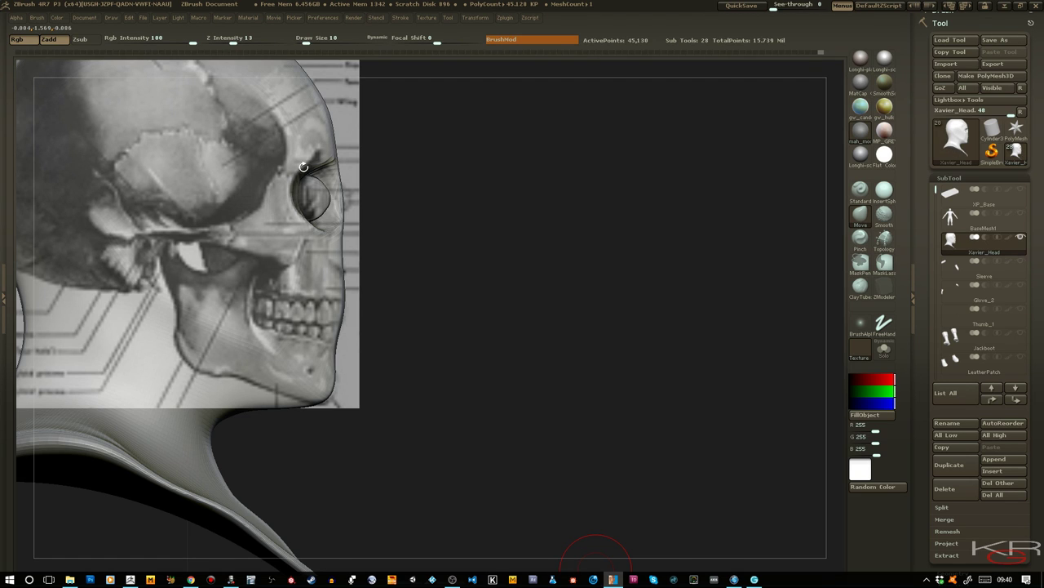
# Nudge the upper socket edge in side view and the upper and lower outer rims in front view with the Move brush
pyautogui.click(432, 225)
pyautogui.moveTo(471, 235); pyautogui.dragTo(441, 219)
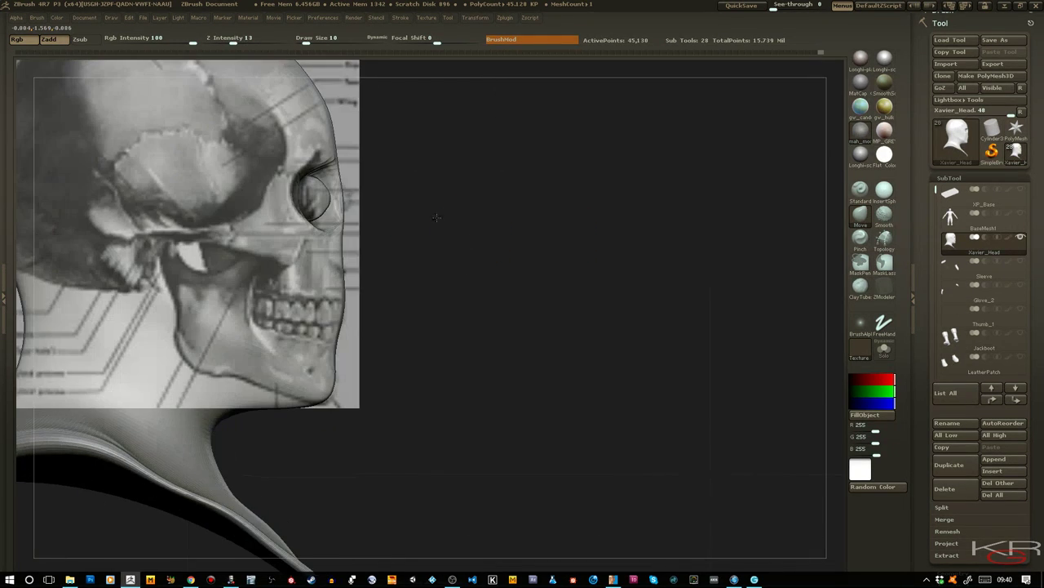
pyautogui.moveTo(311, 164); pyautogui.dragTo(309, 158)
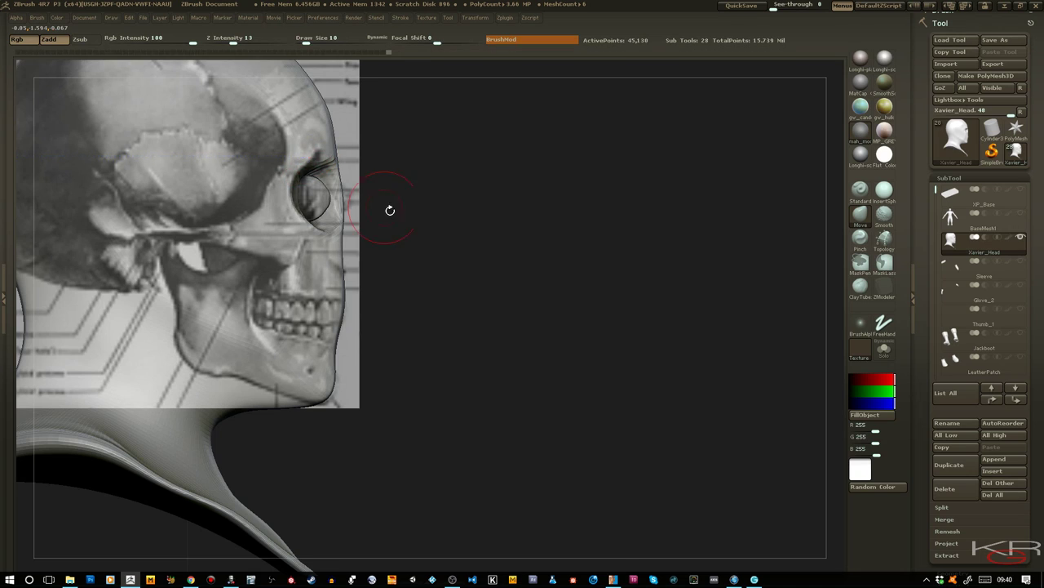
pyautogui.moveTo(389, 210)
pyautogui.mouseDown()
pyautogui.moveTo(385, 238)
pyautogui.moveTo(371, 231)
pyautogui.moveTo(433, 216)
pyautogui.mouseUp()
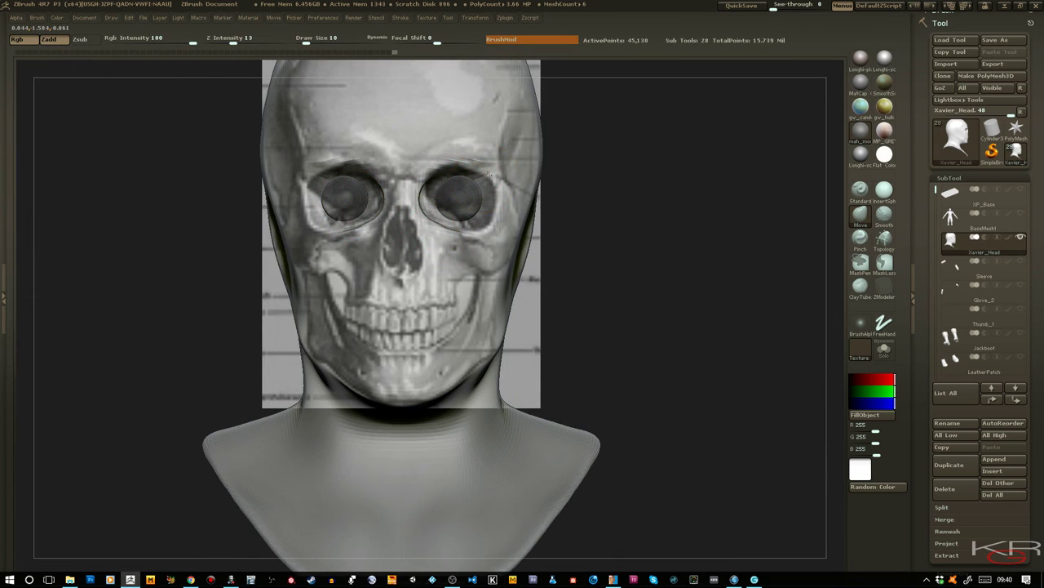
pyautogui.moveTo(461, 167); pyautogui.dragTo(462, 165)
pyautogui.moveTo(485, 218); pyautogui.dragTo(487, 220)
# Check the shape of the eye sockets from a three-quarter view and against the front skull reference
pyautogui.moveTo(602, 307)
pyautogui.mouseDown()
pyautogui.moveTo(522, 314)
pyautogui.moveTo(449, 282)
pyautogui.moveTo(498, 261)
pyautogui.moveTo(433, 194)
pyautogui.mouseUp()
pyautogui.moveTo(597, 269); pyautogui.dragTo(546, 224)
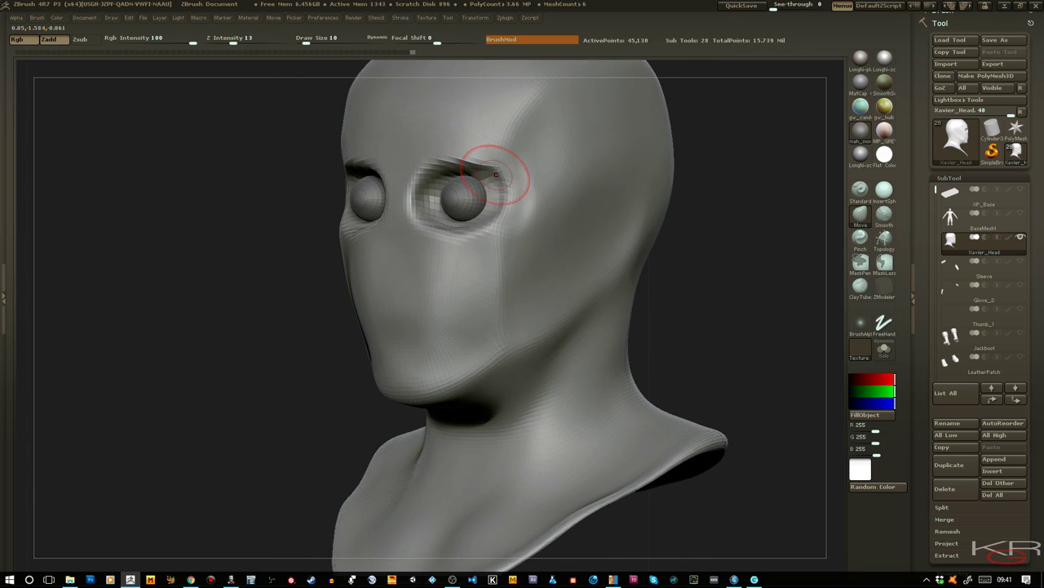
pyautogui.keyDown('shift'); pyautogui.moveTo(211, 143); pyautogui.dragTo(222, 144); pyautogui.keyUp('shift')
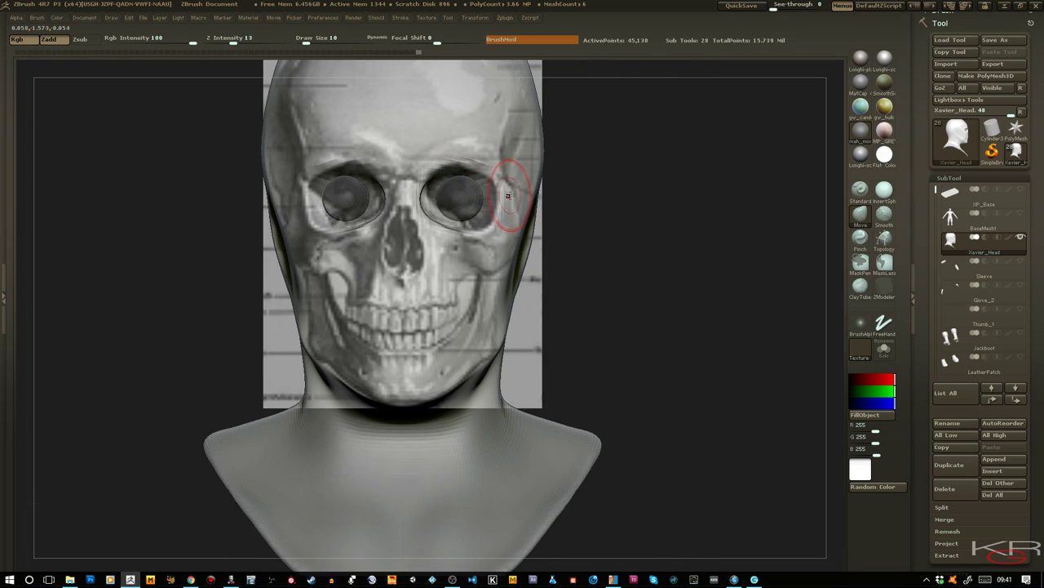
pyautogui.click(112, 18)
pyautogui.click(128, 18)
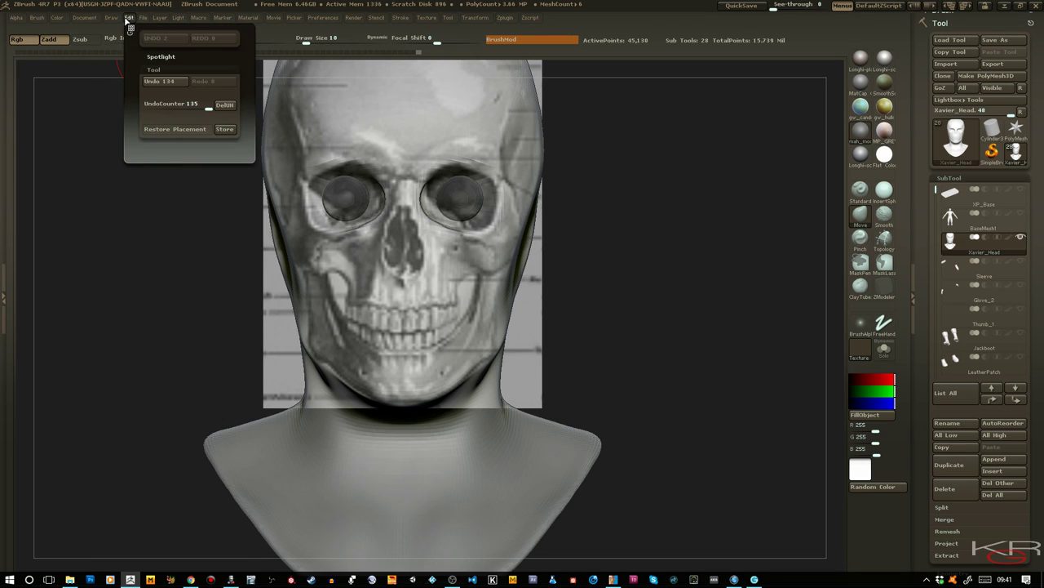
# Lower the reference grid's edge enhance factor to about 0.80 so the head mesh shows more clearly through the front skull image
pyautogui.click(111, 18)
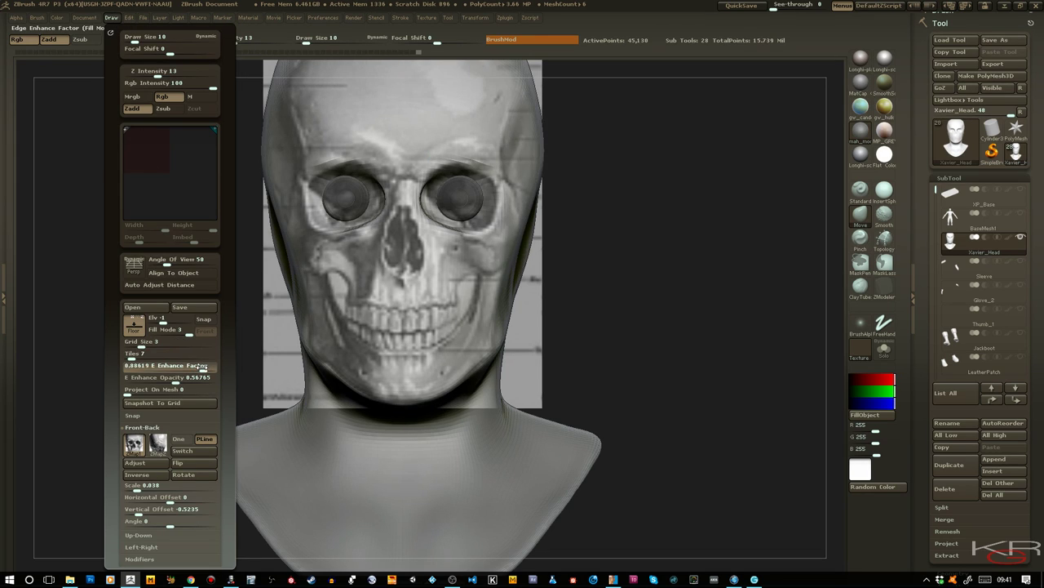
pyautogui.moveTo(203, 367); pyautogui.dragTo(196, 366)
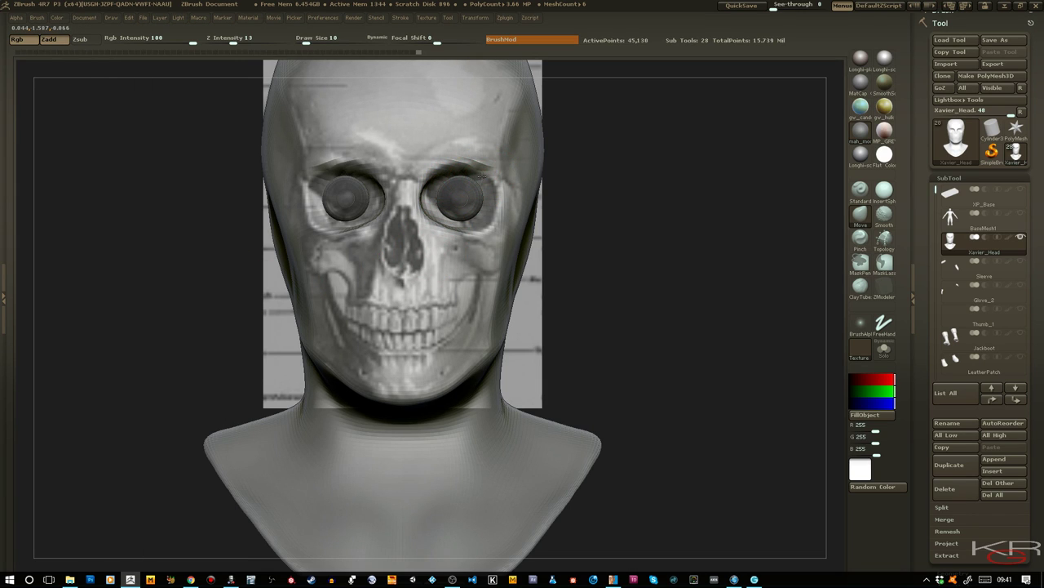
pyautogui.moveTo(599, 273)
pyautogui.mouseDown()
pyautogui.moveTo(670, 291)
pyautogui.moveTo(596, 279)
pyautogui.mouseUp()
pyautogui.moveTo(688, 366); pyautogui.dragTo(630, 370)
# Carve the nasal opening with the Standard brush at Draw Size 3, following the nasal cavity of the front skull reference
pyautogui.press('[')
pyautogui.press('[')
pyautogui.click(860, 189)
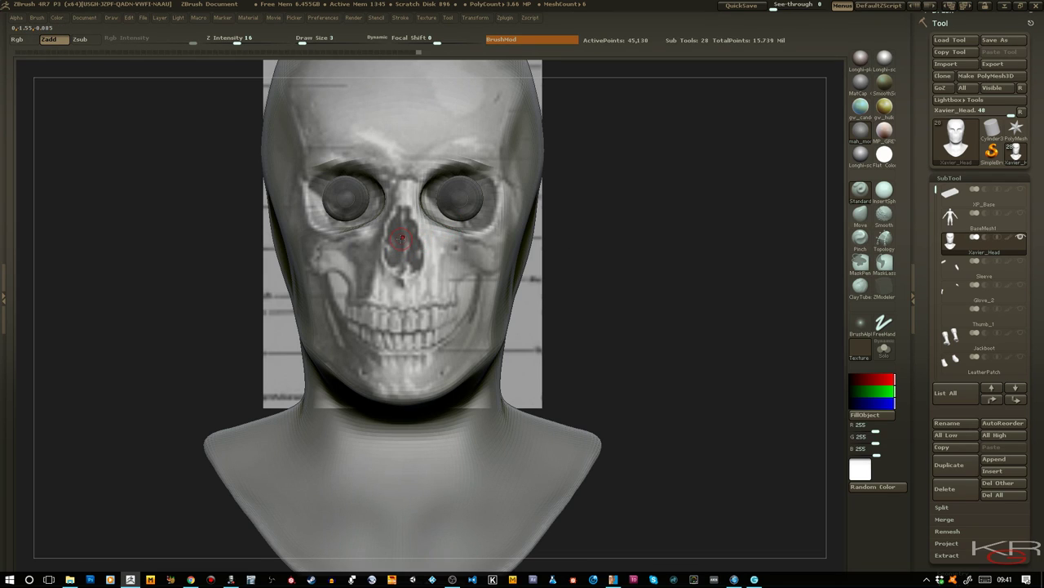
pyautogui.click(401, 237)
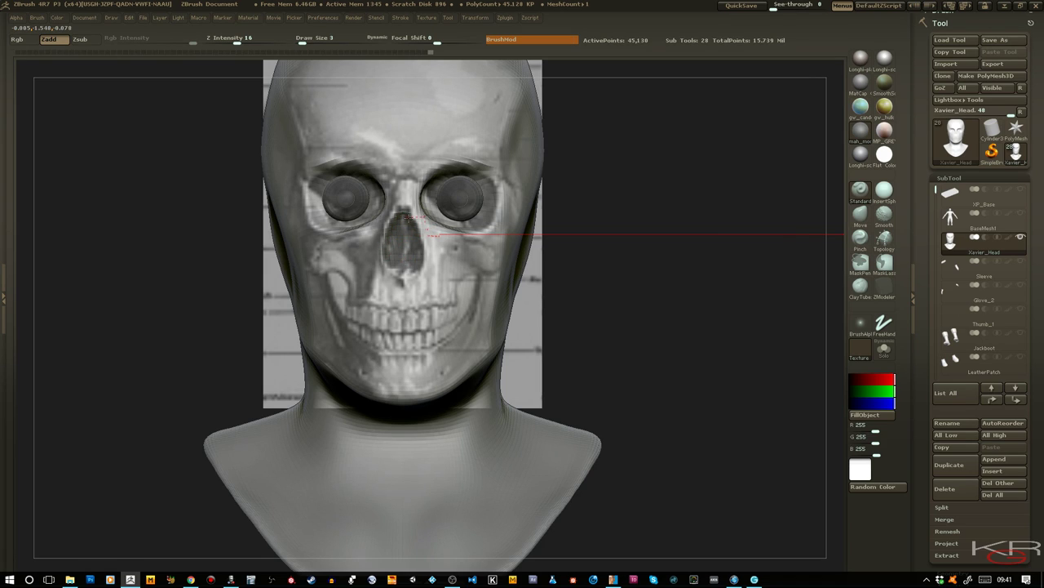
# Push the profile at the nasal opening backward in side view with the Move brush at Draw Size 4 to 6
pyautogui.moveTo(636, 329)
pyautogui.mouseDown()
pyautogui.moveTo(699, 345)
pyautogui.moveTo(657, 316)
pyautogui.mouseUp()
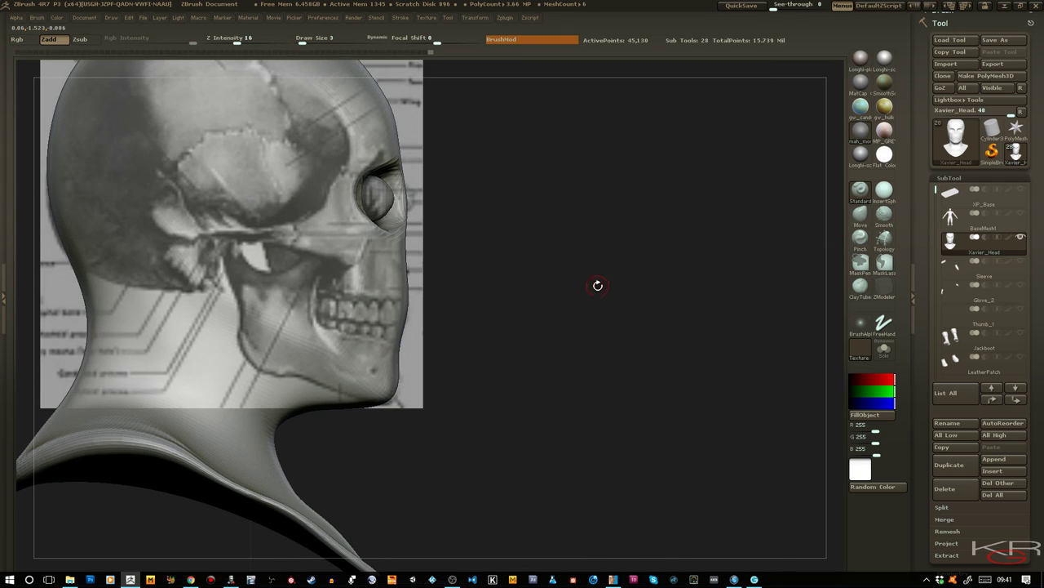
pyautogui.click(860, 214)
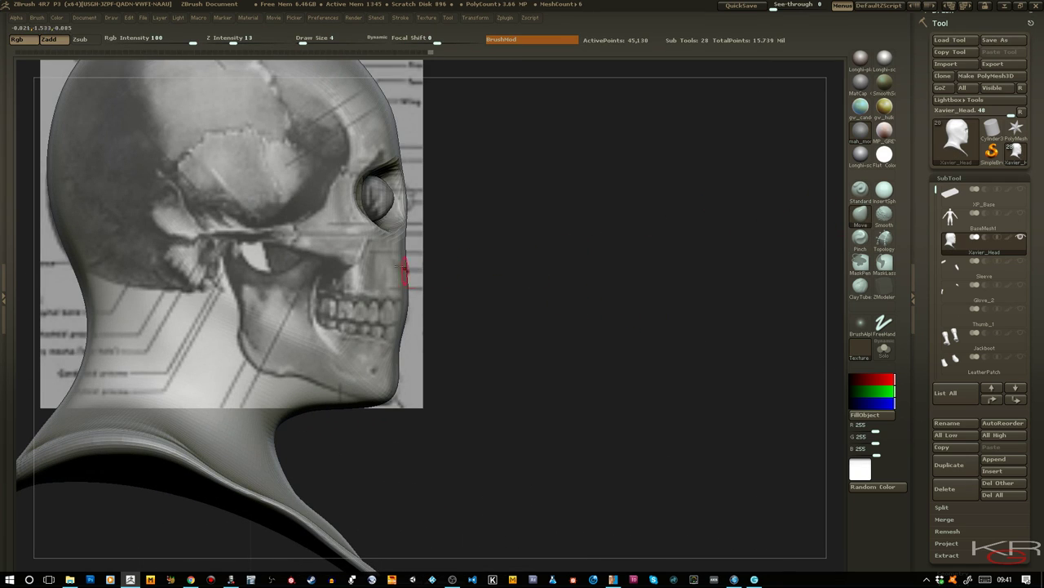
pyautogui.moveTo(394, 254); pyautogui.dragTo(392, 251)
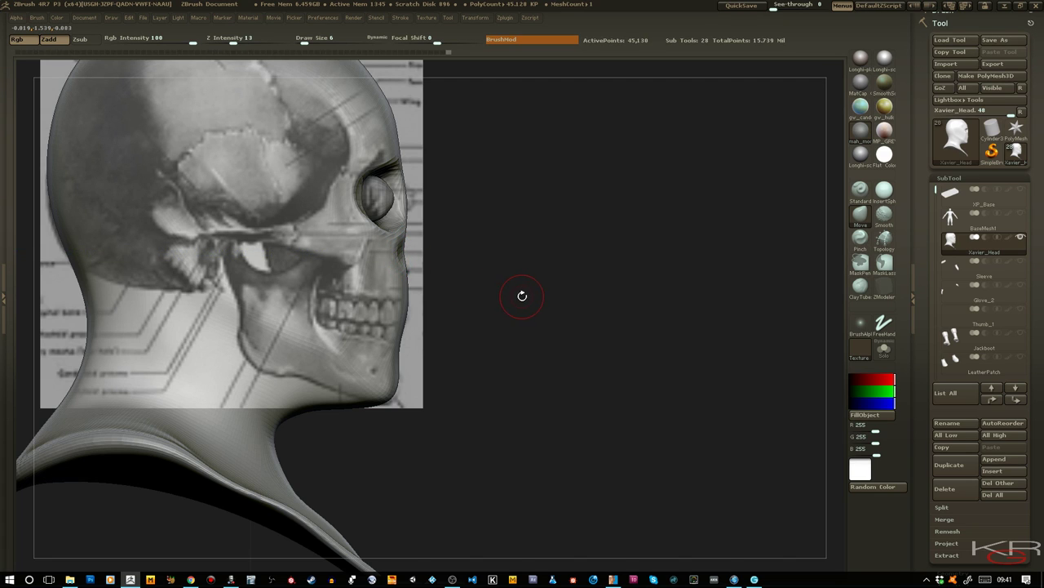
pyautogui.moveTo(523, 297); pyautogui.dragTo(506, 288)
# Raise the reference grid's edge enhance factor so the side skull shows more strongly over the head
pyautogui.click(110, 18)
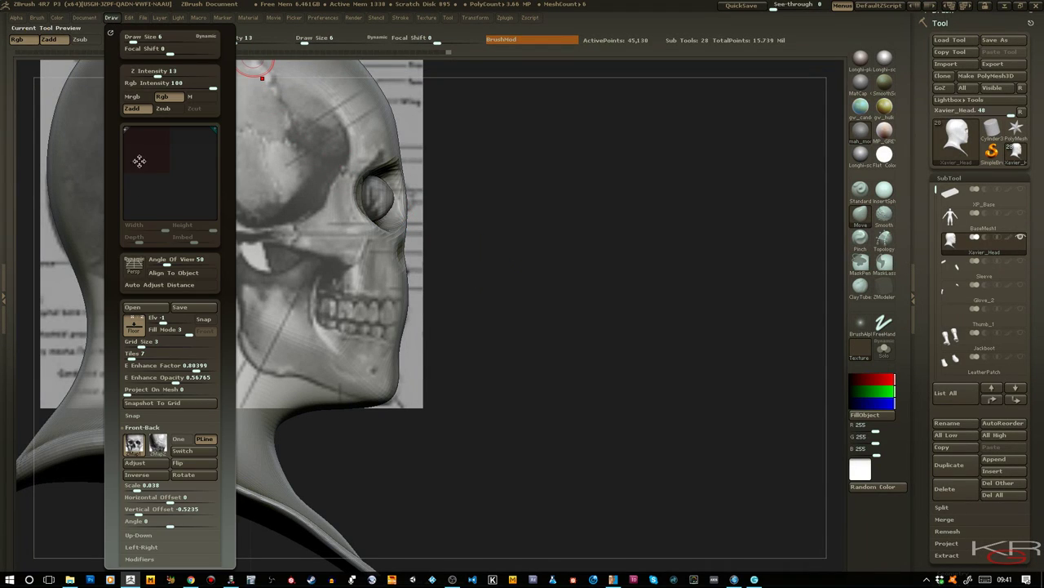
pyautogui.moveTo(194, 368); pyautogui.dragTo(216, 368)
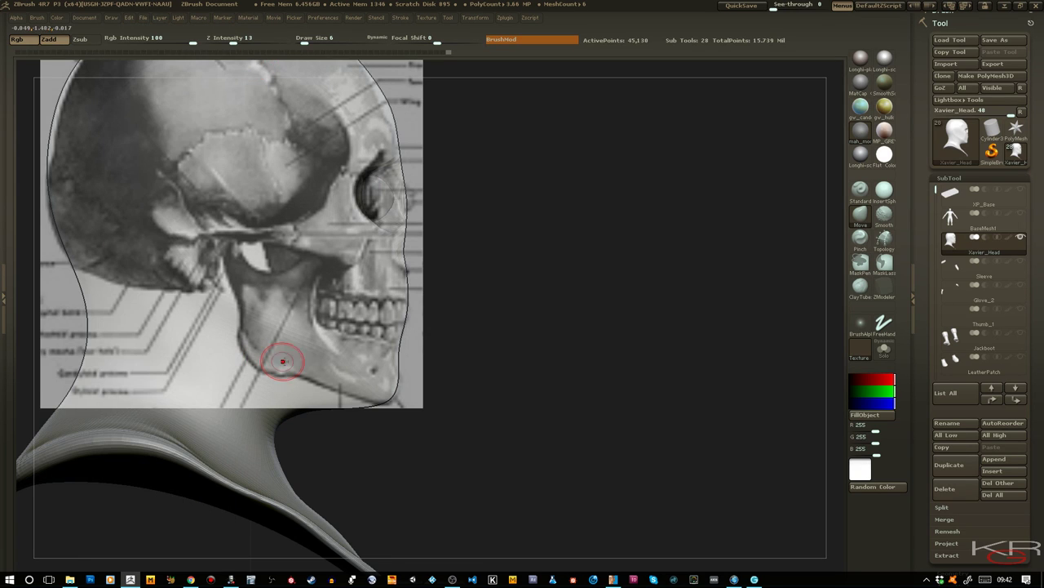
pyautogui.moveTo(531, 205)
pyautogui.mouseDown()
pyautogui.moveTo(536, 213)
pyautogui.moveTo(531, 206)
pyautogui.mouseUp()
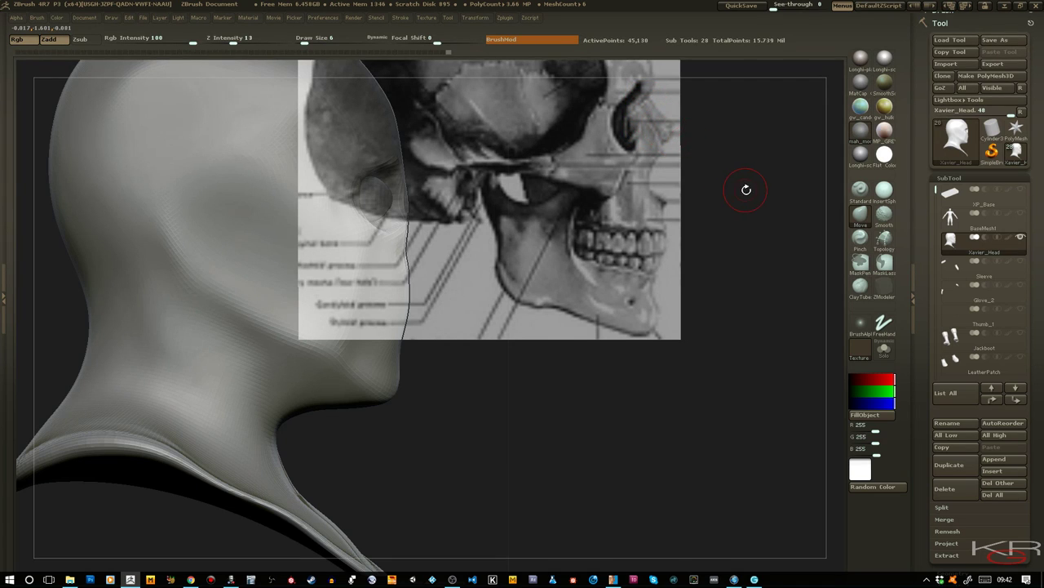
pyautogui.moveTo(746, 189); pyautogui.dragTo(688, 175)
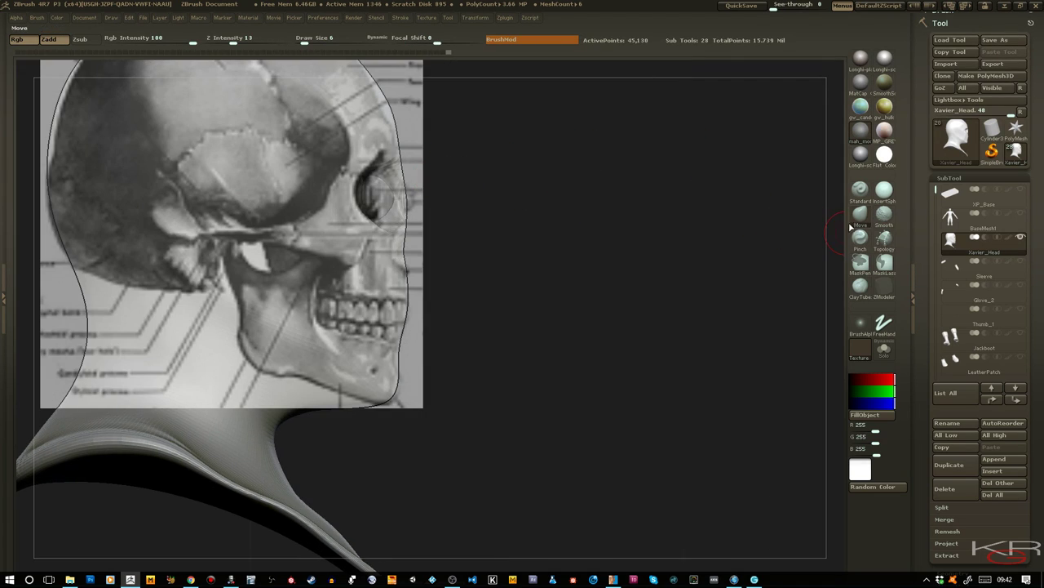
# Pull the nasal bridge forward with the Move brush at Draw Size 6 to 7 and smooth the profile beneath, matching the side skull
pyautogui.moveTo(404, 198); pyautogui.dragTo(414, 191)
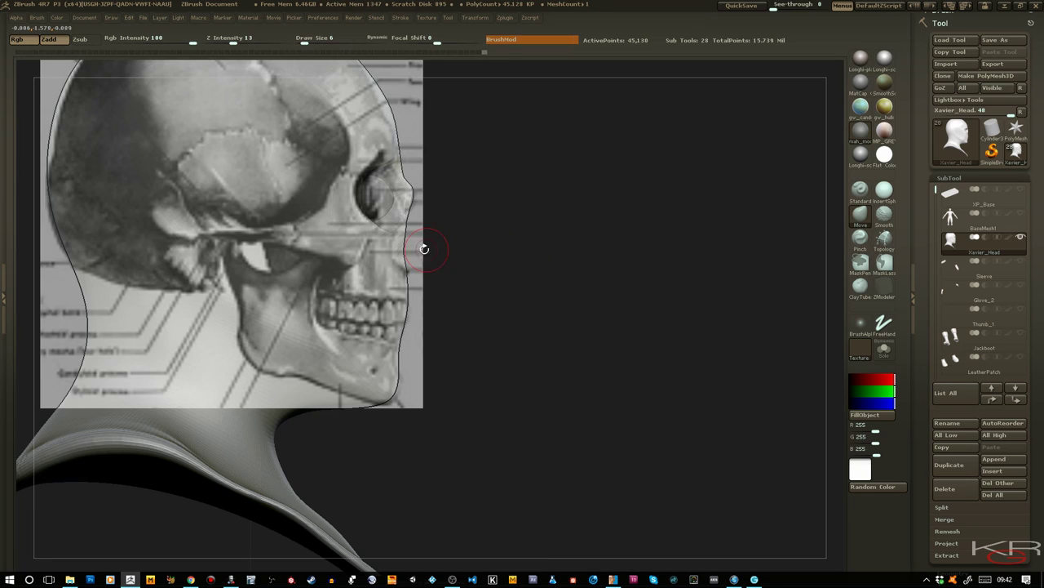
pyautogui.moveTo(516, 285); pyautogui.dragTo(527, 289)
pyautogui.hotkey('shift', 'z')
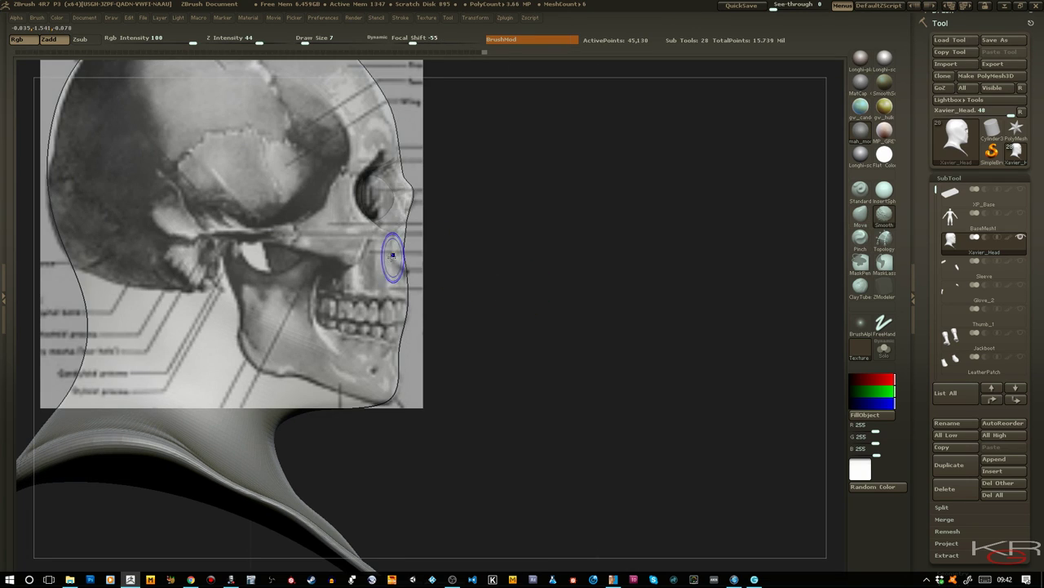
pyautogui.moveTo(397, 245); pyautogui.dragTo(392, 246)
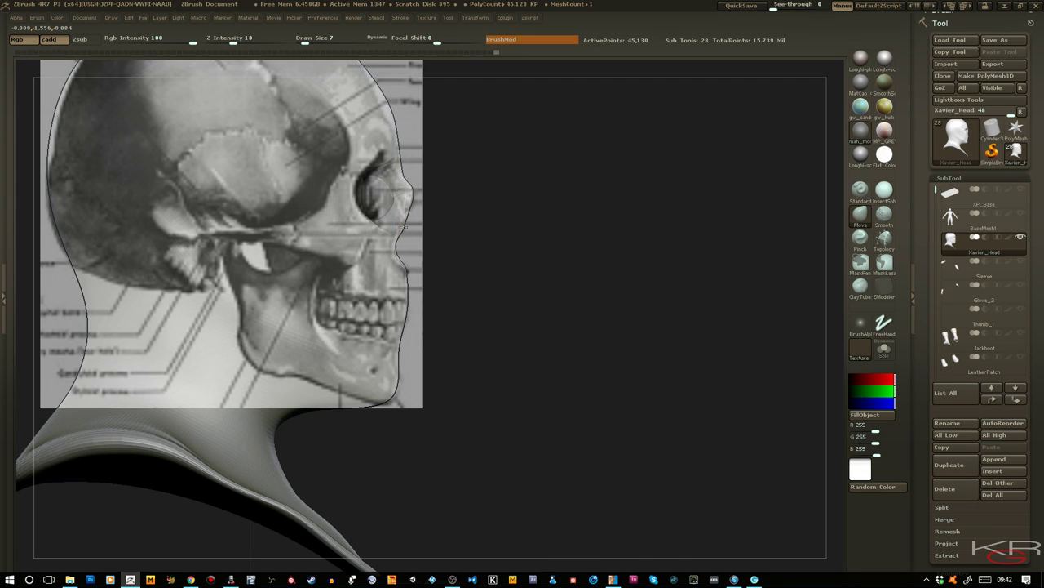
pyautogui.moveTo(413, 197); pyautogui.dragTo(416, 196)
pyautogui.moveTo(401, 172); pyautogui.dragTo(392, 168)
pyautogui.moveTo(587, 275); pyautogui.dragTo(589, 235)
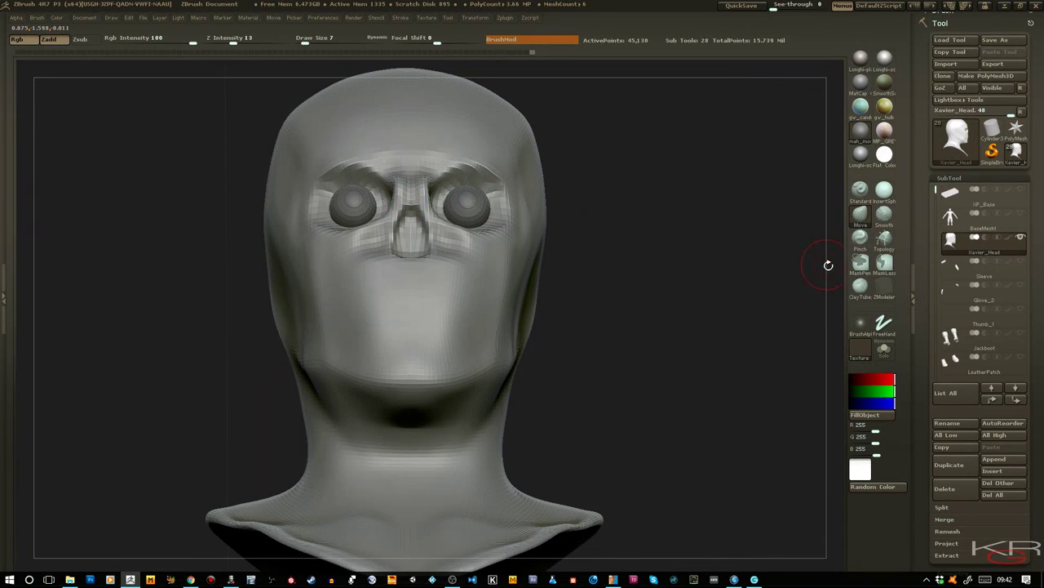
# Shape the upper nasal bridge between the eyes with the ClayTubes brush and then the Move brush at Draw Size 9
pyautogui.click(860, 287)
pyautogui.moveTo(401, 184); pyautogui.dragTo(411, 186)
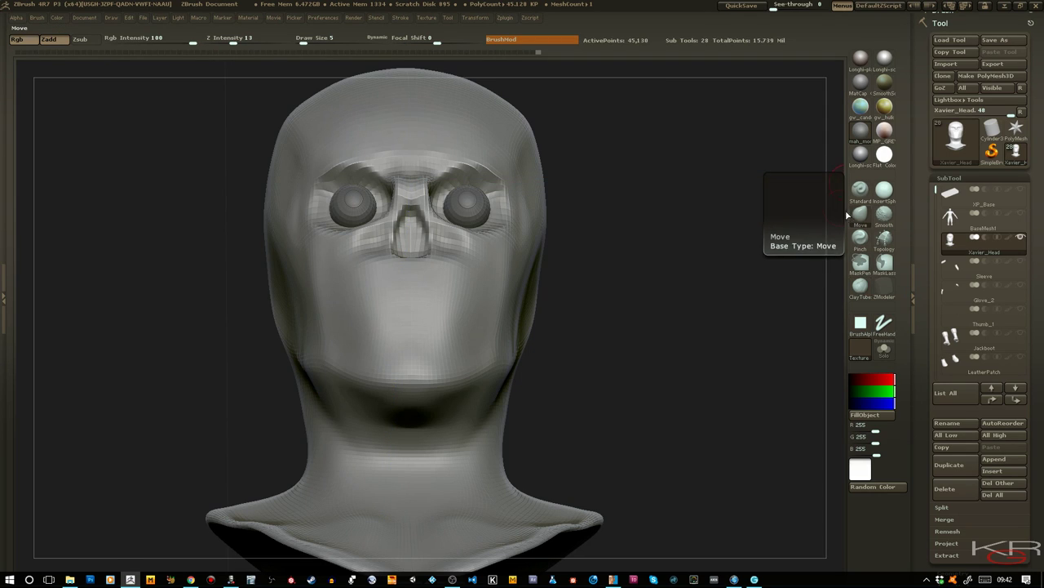
pyautogui.click(860, 214)
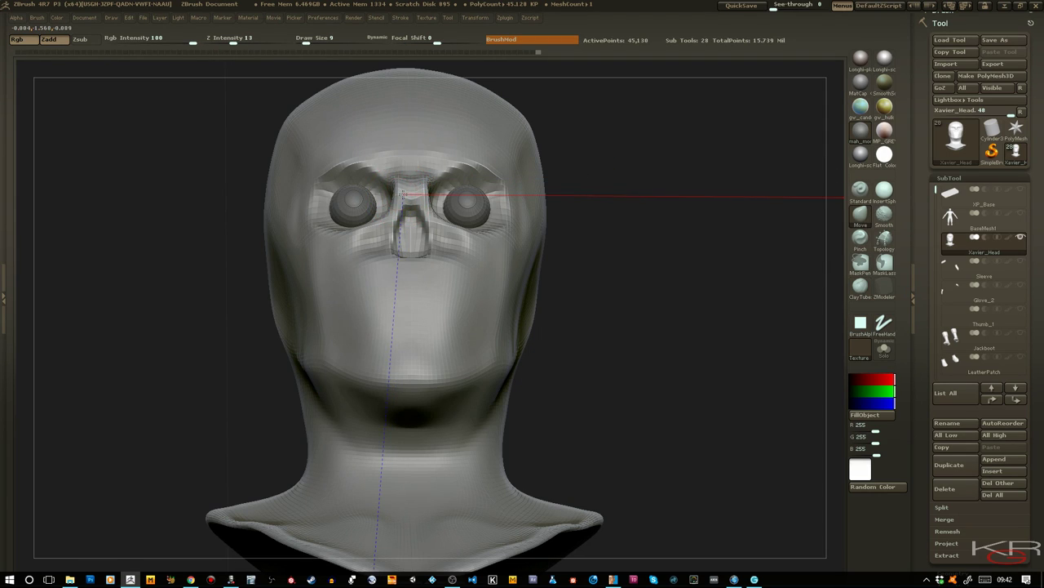
pyautogui.moveTo(412, 196); pyautogui.dragTo(407, 188)
# Narrow the nasal bridge with the Move brush at Draw Size 14 and smooth the area between the brows at Z Intensity 16
pyautogui.moveTo(626, 293); pyautogui.dragTo(548, 260)
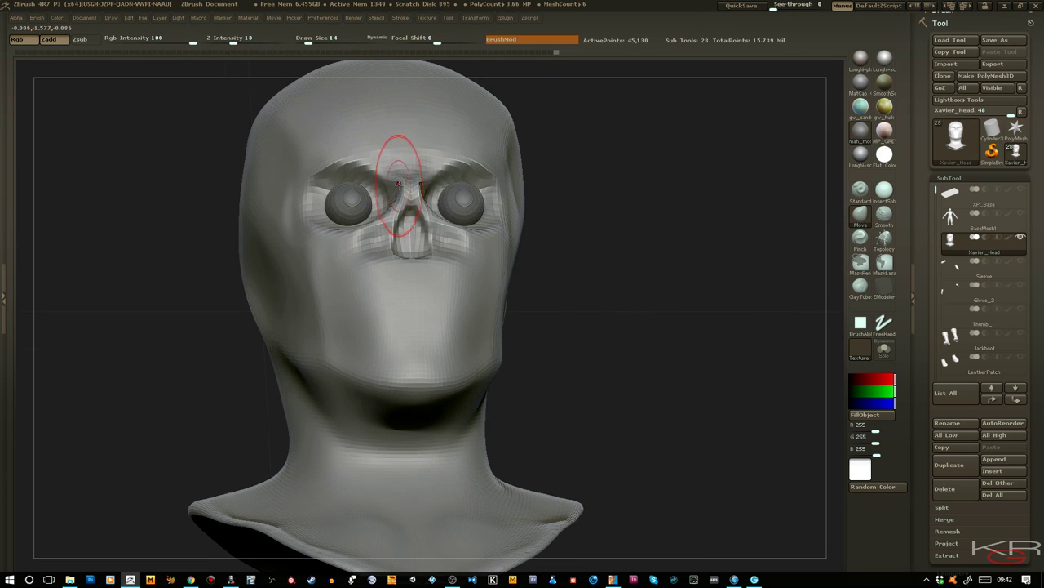
pyautogui.press('ctrl')
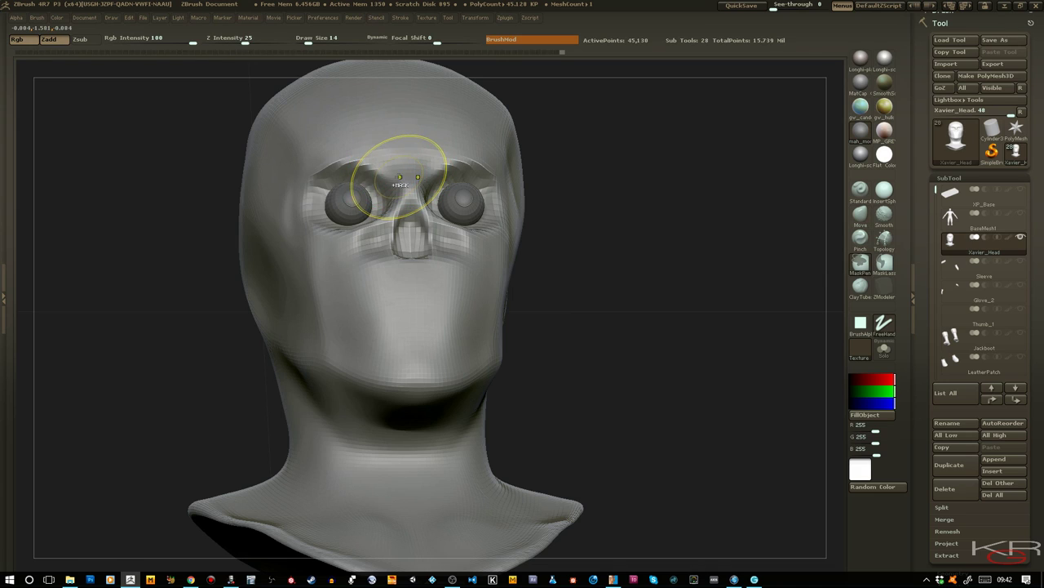
pyautogui.press('shift')
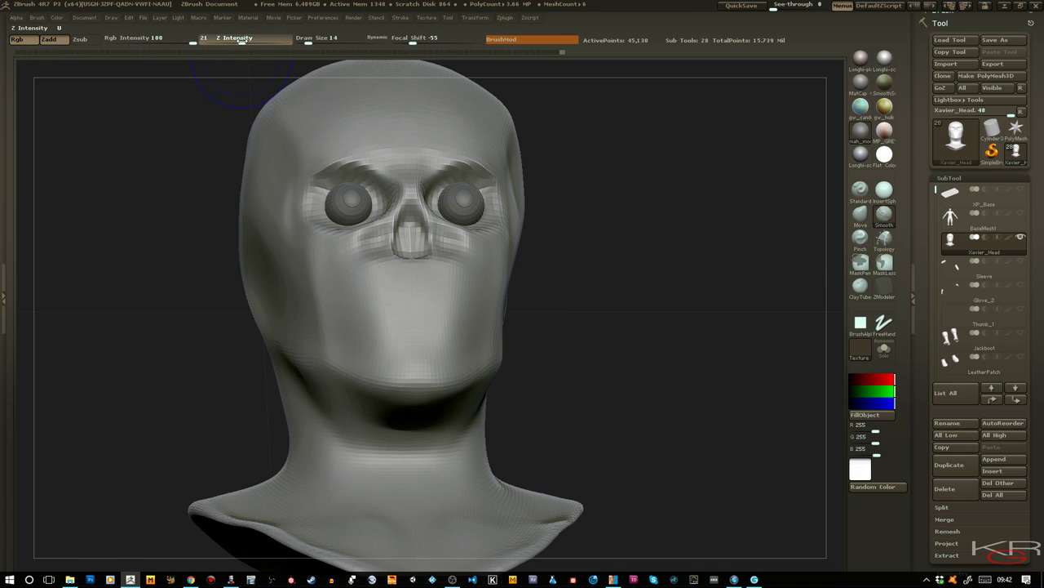
pyautogui.keyDown('shift'); pyautogui.moveTo(242, 39); pyautogui.dragTo(237, 39); pyautogui.keyUp('shift')
pyautogui.keyDown('shift'); pyautogui.moveTo(394, 166); pyautogui.dragTo(404, 183); pyautogui.keyUp('shift')
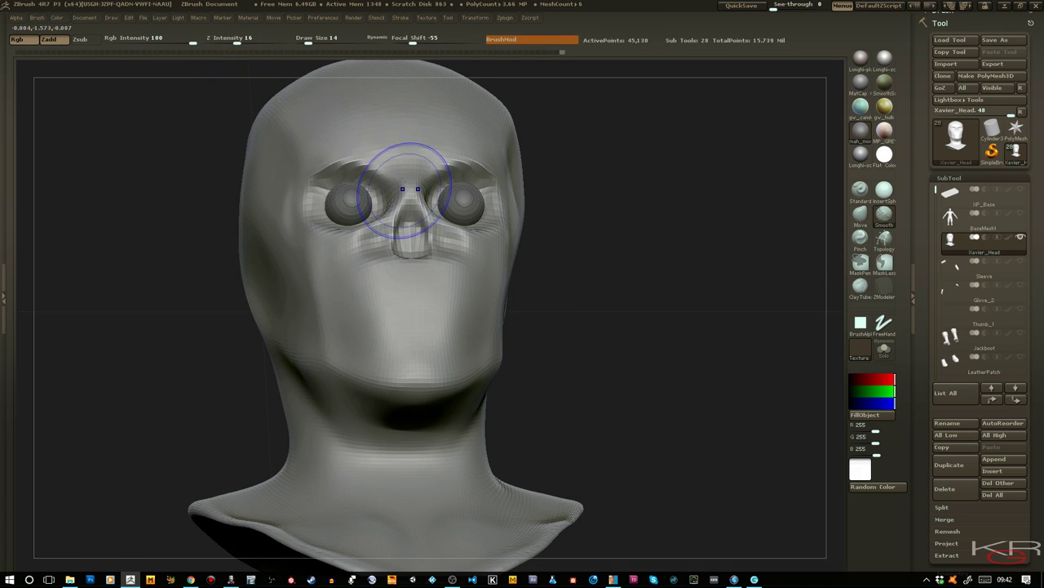
pyautogui.keyDown('shift'); pyautogui.moveTo(643, 315); pyautogui.dragTo(625, 303); pyautogui.keyUp('shift')
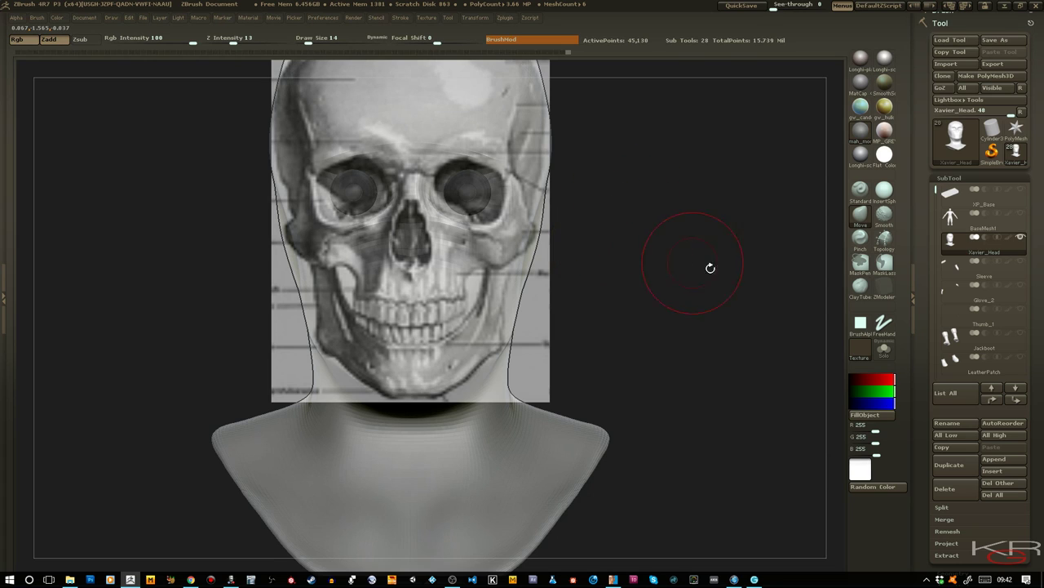
# Sculpt the inner brow and nasal root with the ClayTubes brush at Z Intensity 2, comparing the form with the skull references
pyautogui.click(860, 287)
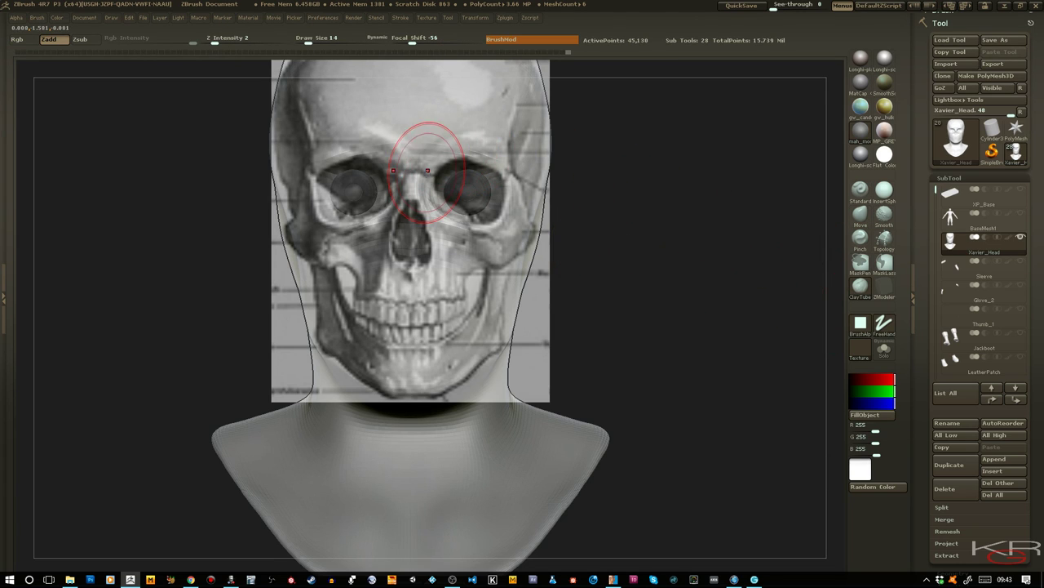
pyautogui.moveTo(676, 285)
pyautogui.mouseDown()
pyautogui.moveTo(694, 296)
pyautogui.moveTo(568, 201)
pyautogui.mouseUp()
pyautogui.moveTo(381, 170)
pyautogui.mouseDown()
pyautogui.moveTo(405, 170)
pyautogui.moveTo(415, 162)
pyautogui.moveTo(405, 154)
pyautogui.mouseUp()
pyautogui.moveTo(651, 281); pyautogui.dragTo(697, 269)
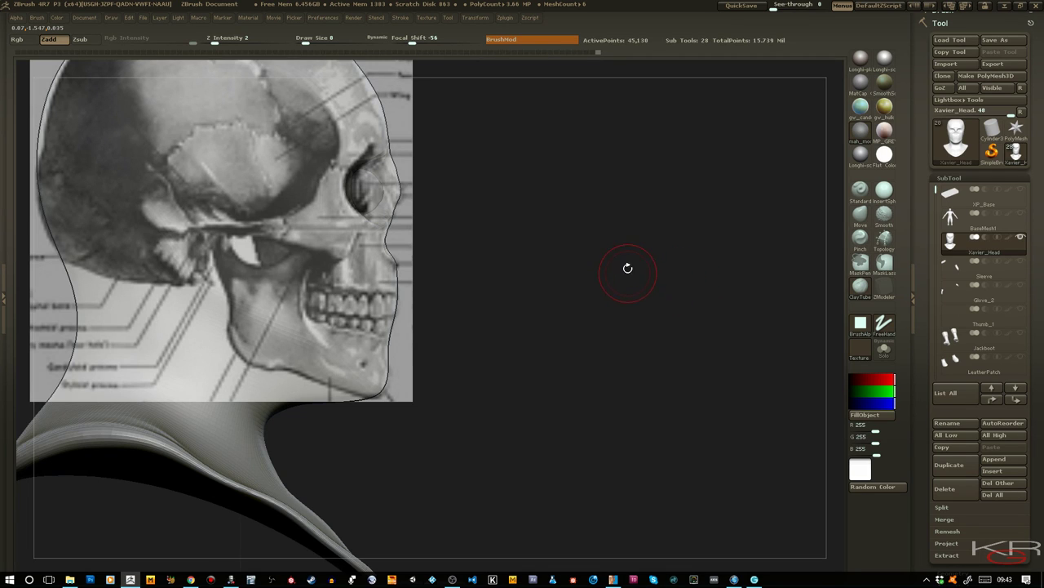
pyautogui.moveTo(647, 301); pyautogui.dragTo(638, 309)
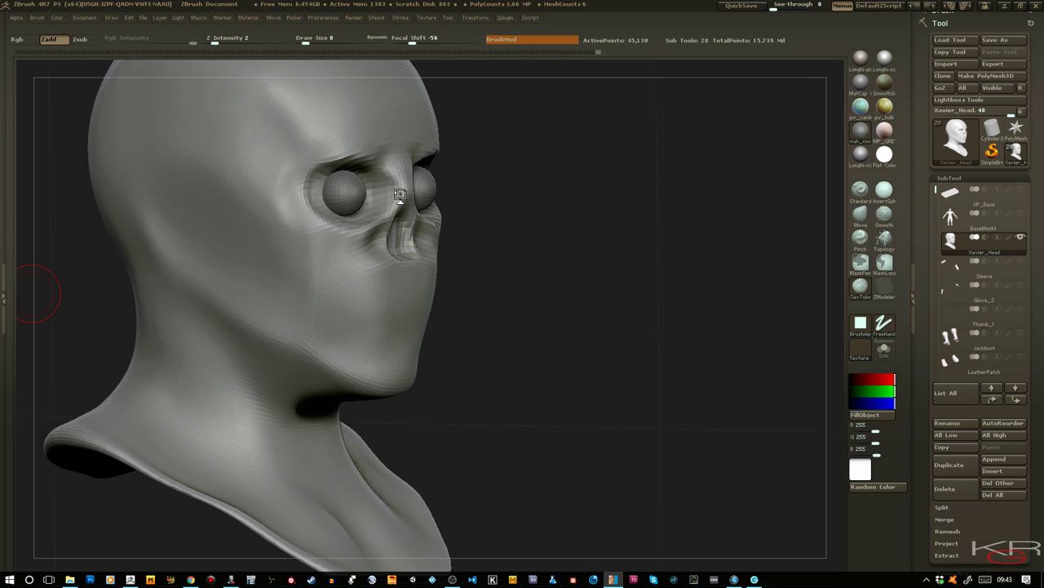
pyautogui.moveTo(648, 304); pyautogui.dragTo(676, 303)
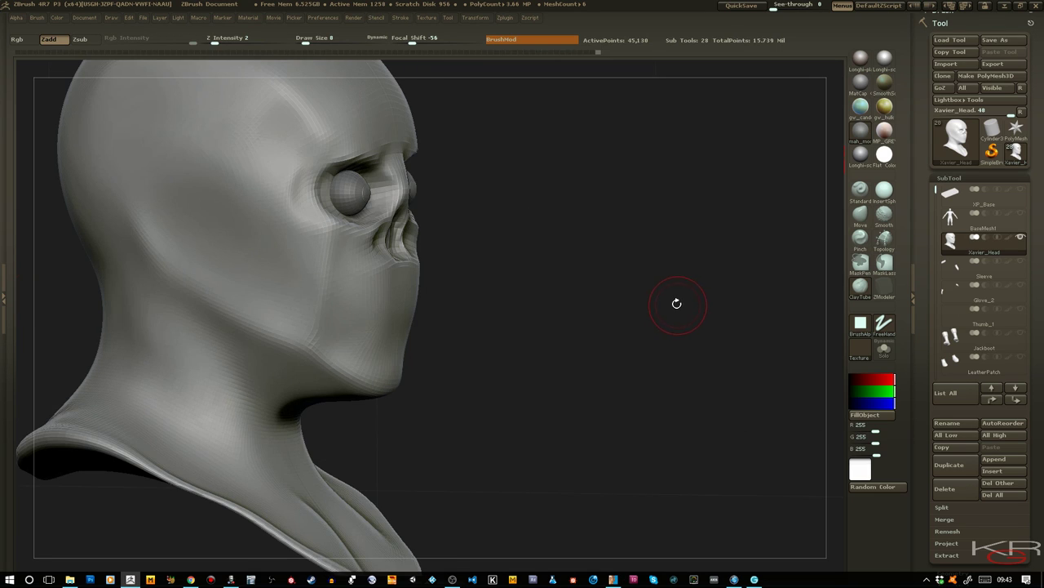
# Carve the temple hollow with the ClayTubes brush at Draw Size 8, following the temporal line of the side skull reference
pyautogui.moveTo(614, 274)
pyautogui.mouseDown()
pyautogui.moveTo(625, 275)
pyautogui.moveTo(616, 265)
pyautogui.mouseUp()
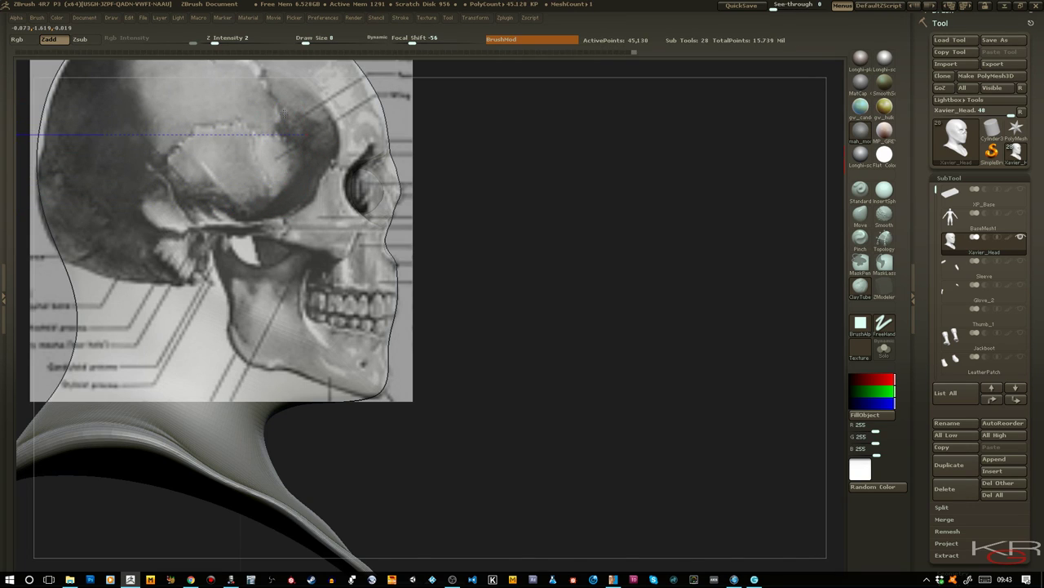
pyautogui.moveTo(560, 238); pyautogui.dragTo(520, 245)
pyautogui.moveTo(277, 117); pyautogui.dragTo(276, 109)
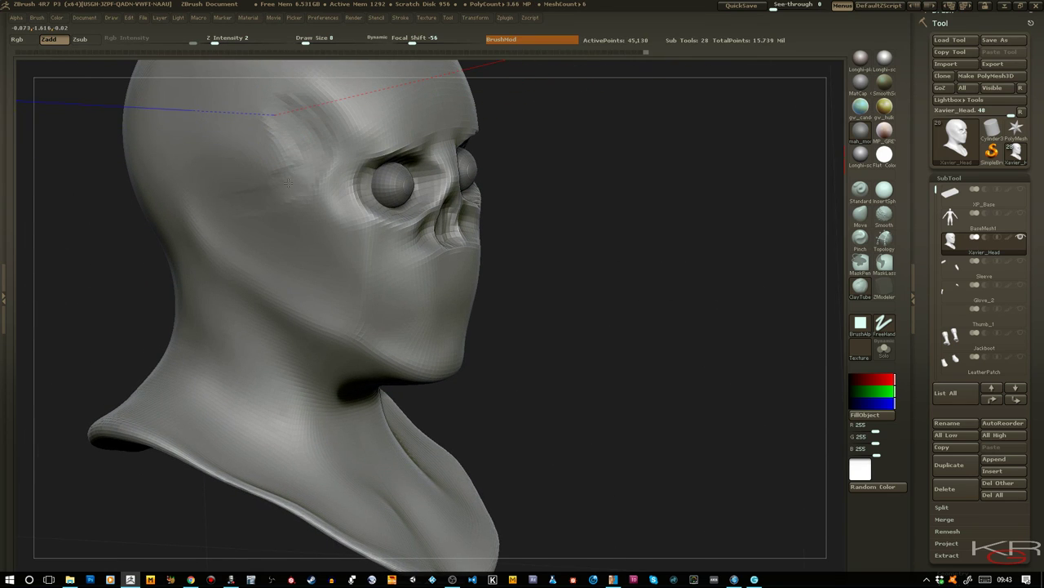
pyautogui.moveTo(274, 114)
pyautogui.mouseDown()
pyautogui.moveTo(277, 128)
pyautogui.moveTo(271, 95)
pyautogui.mouseUp()
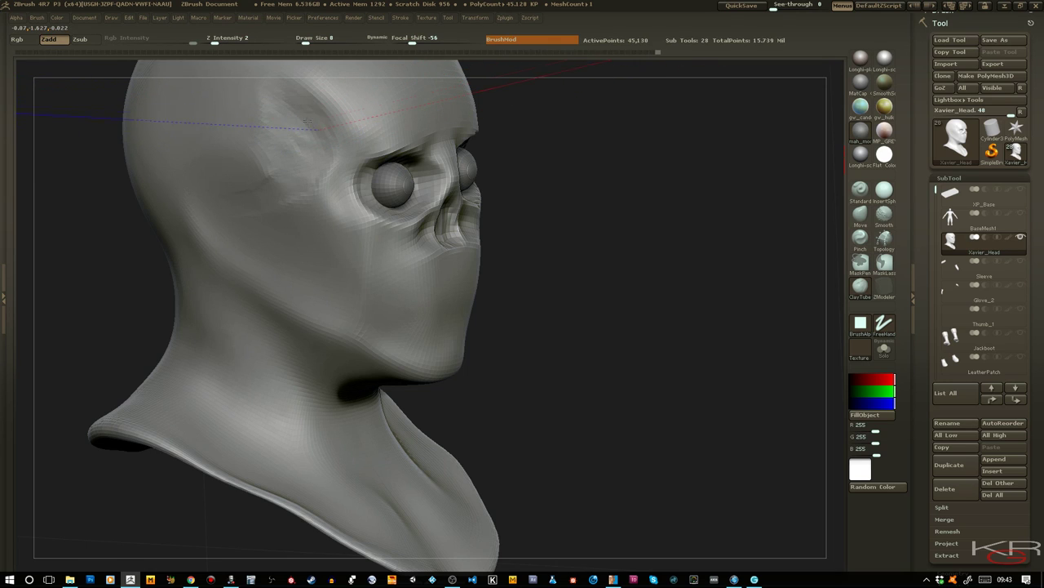
pyautogui.moveTo(558, 282); pyautogui.dragTo(614, 286)
pyautogui.moveTo(249, 190); pyautogui.dragTo(265, 189)
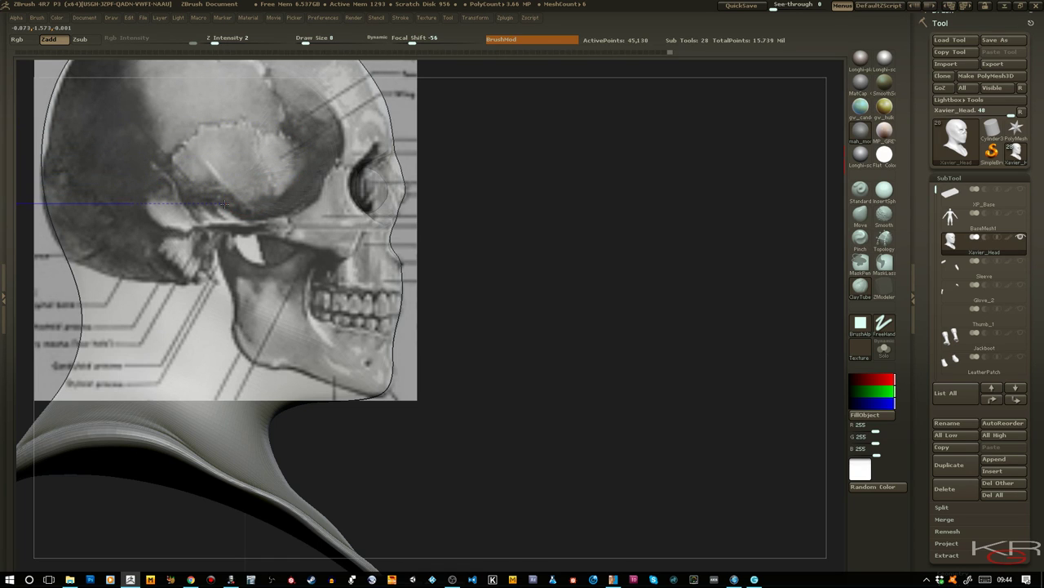
# Deepen the whole temple hollow and define its front edge with the ClayTubes brush, enlarging it to Draw Size 10
pyautogui.moveTo(574, 291); pyautogui.dragTo(534, 307)
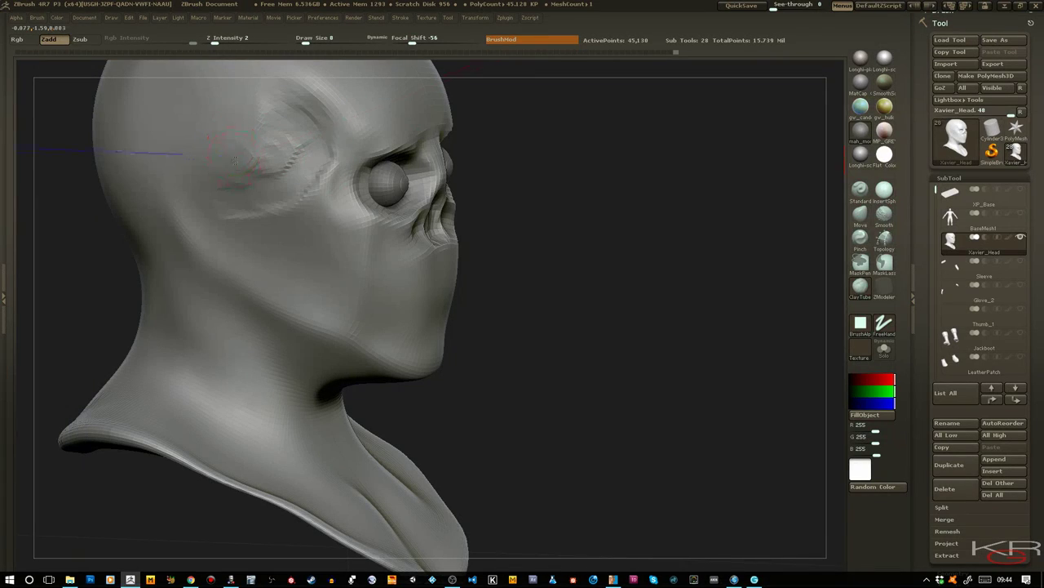
pyautogui.moveTo(292, 124); pyautogui.dragTo(245, 146)
pyautogui.press(']')
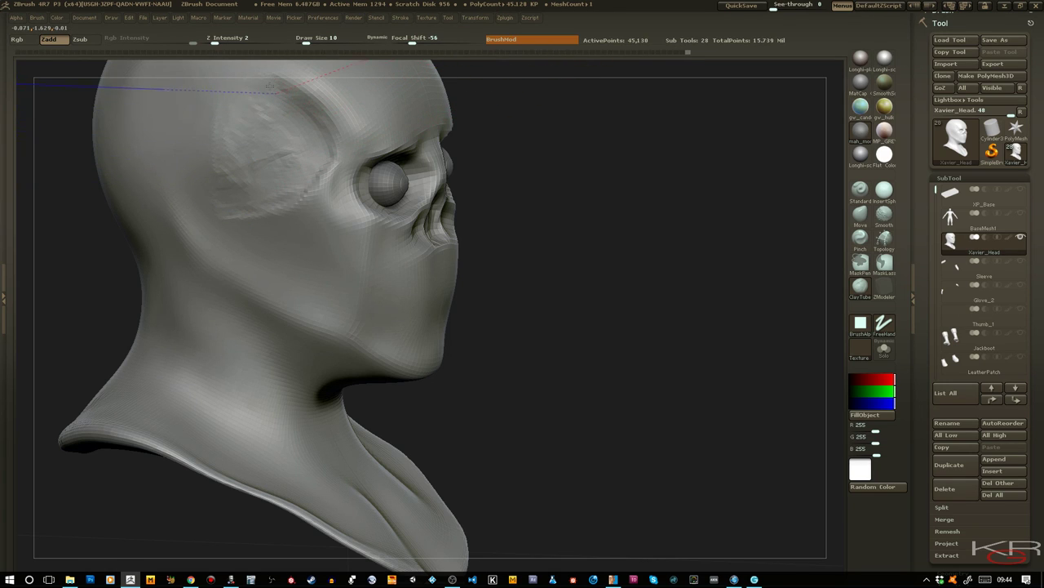
pyautogui.moveTo(311, 111); pyautogui.dragTo(300, 85)
pyautogui.keyDown('alt'); pyautogui.moveTo(271, 66); pyautogui.dragTo(300, 97, button='right'); pyautogui.keyUp('alt')
pyautogui.keyDown('alt'); pyautogui.moveTo(300, 96); pyautogui.dragTo(274, 73); pyautogui.keyUp('alt')
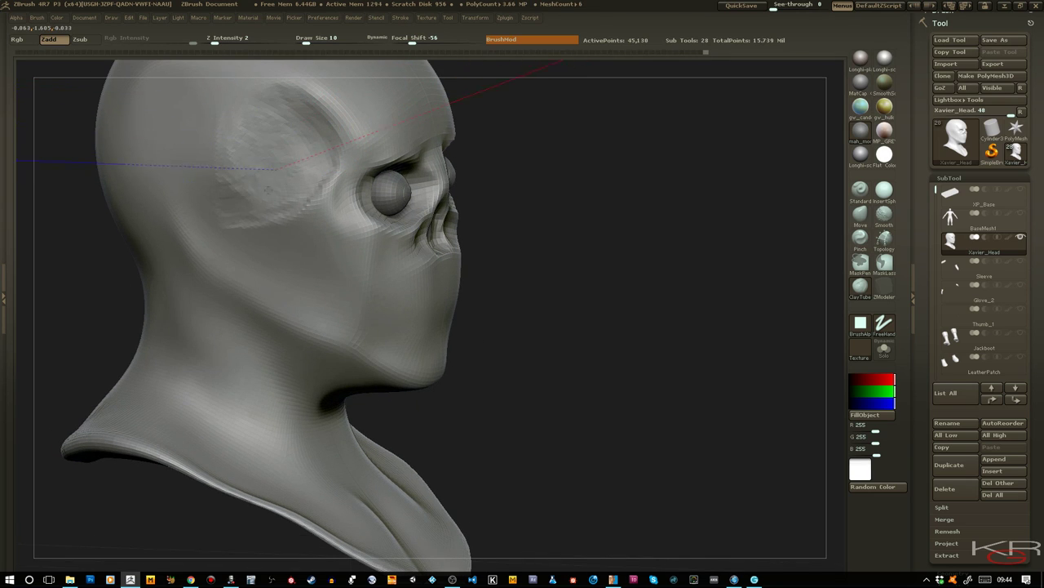
# Adjust the side of the skull near the temple to the front skull reference with the Move brush at Draw Size 26
pyautogui.moveTo(579, 264); pyautogui.dragTo(525, 247)
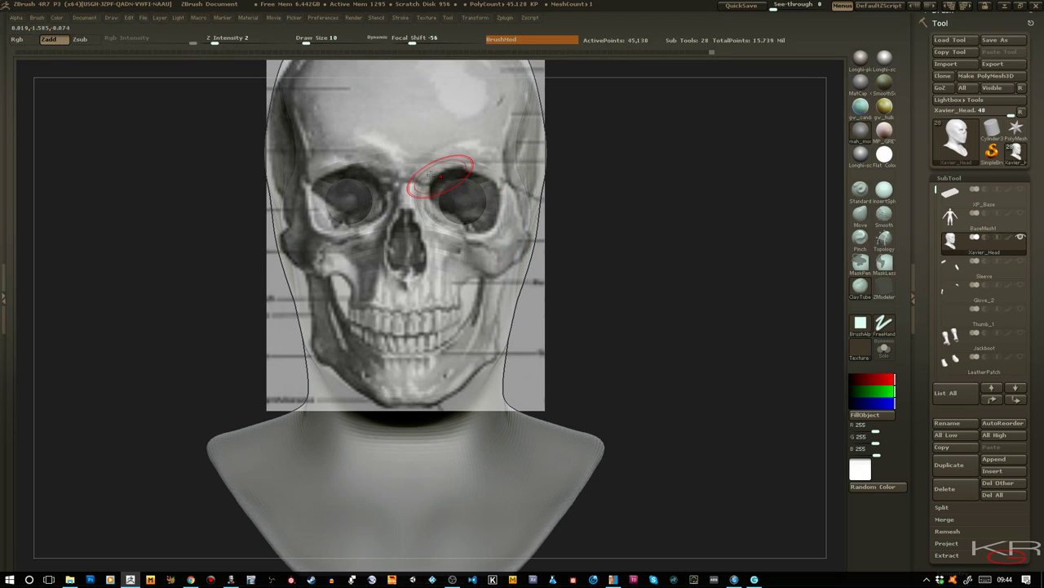
pyautogui.click(859, 214)
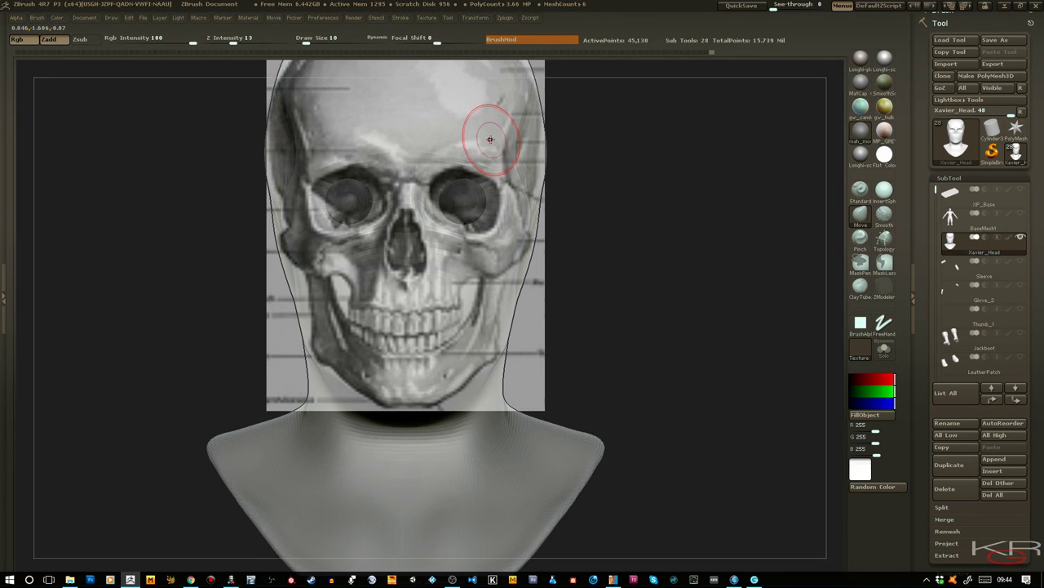
pyautogui.press(']')
pyautogui.press(']')
pyautogui.press(']')
pyautogui.press(']')
pyautogui.moveTo(512, 166)
pyautogui.mouseDown()
pyautogui.moveTo(496, 168)
pyautogui.moveTo(533, 178)
pyautogui.moveTo(498, 142)
pyautogui.moveTo(510, 117)
pyautogui.moveTo(715, 219)
pyautogui.moveTo(643, 217)
pyautogui.moveTo(680, 218)
pyautogui.moveTo(671, 207)
pyautogui.mouseUp()
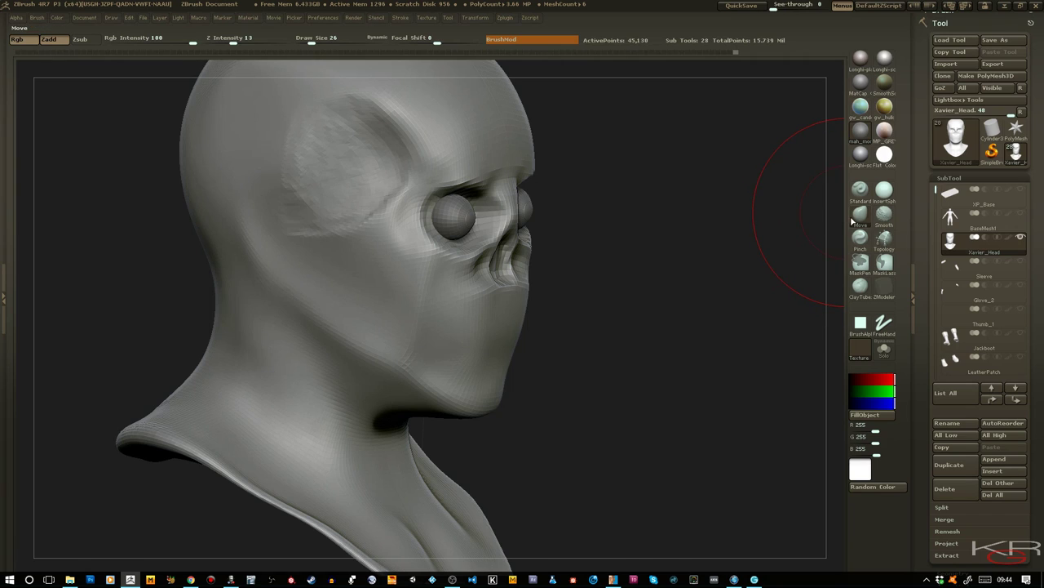
# Even out the interior of the temple hollow with the ClayTubes brush at Draw Size 10 and Z Intensity 2
pyautogui.click(857, 284)
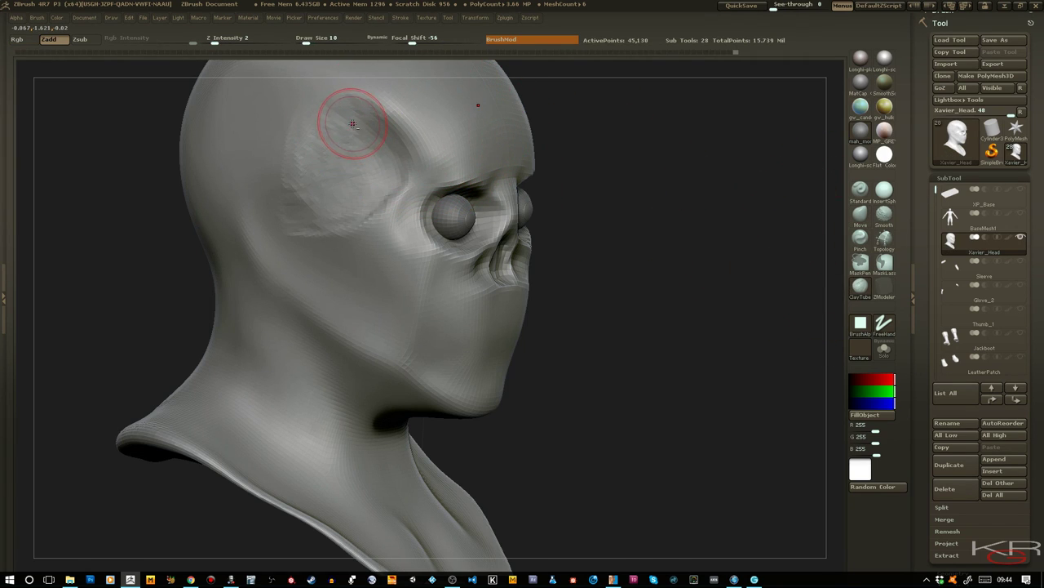
pyautogui.moveTo(352, 123); pyautogui.dragTo(354, 148)
pyautogui.moveTo(361, 124); pyautogui.dragTo(350, 114)
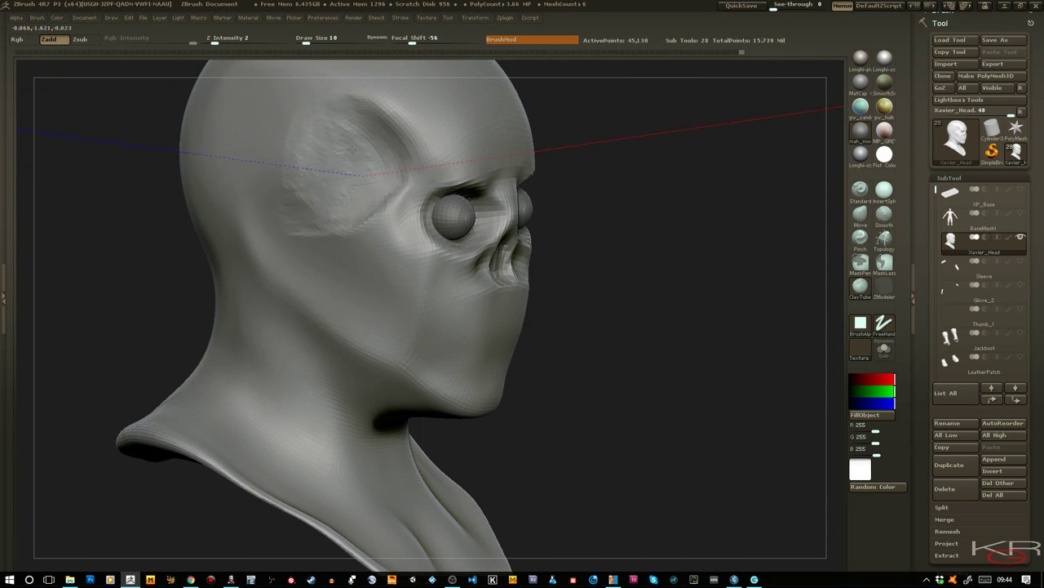
pyautogui.moveTo(373, 163); pyautogui.dragTo(377, 168)
pyautogui.moveTo(358, 121); pyautogui.dragTo(384, 141)
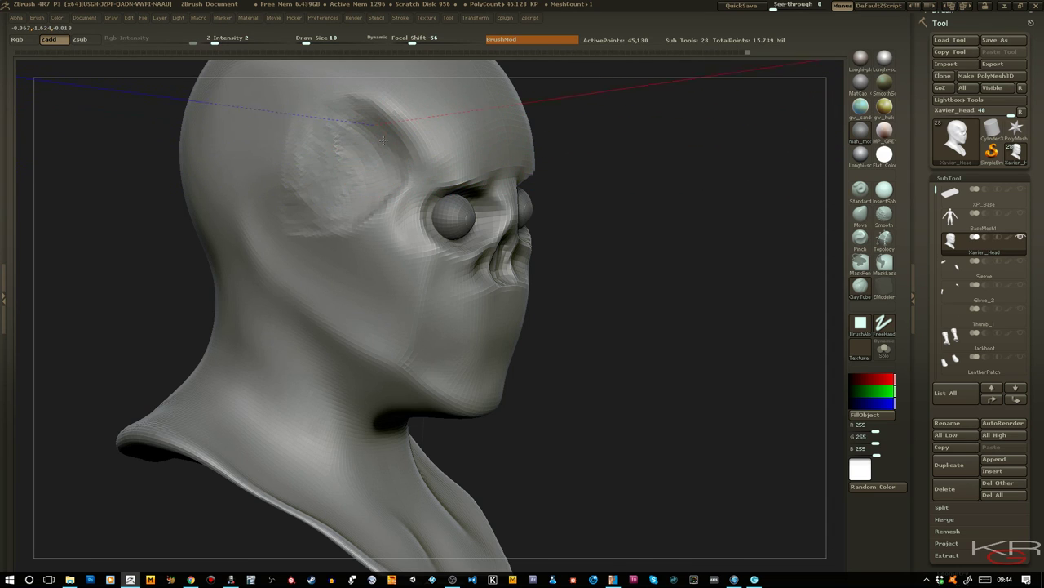
pyautogui.moveTo(347, 175)
pyautogui.mouseDown()
pyautogui.moveTo(335, 204)
pyautogui.moveTo(311, 219)
pyautogui.mouseUp()
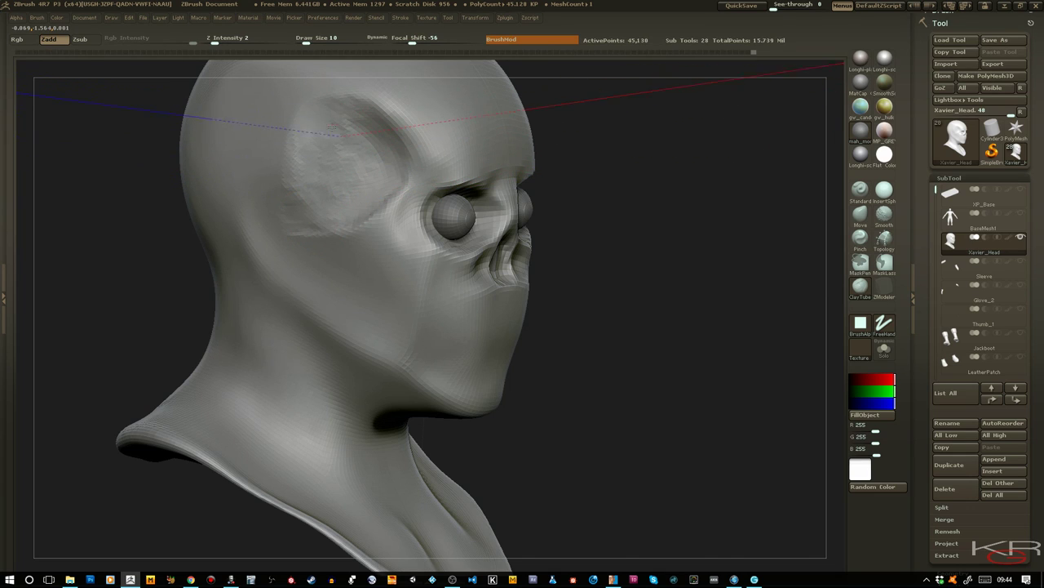
pyautogui.moveTo(332, 127); pyautogui.dragTo(327, 140)
# Sharpen the upper and front rim of the temple hollow and refine its interior with the ClayTubes brush at Draw Size 5
pyautogui.press('[')
pyautogui.moveTo(343, 94); pyautogui.dragTo(377, 111)
pyautogui.moveTo(341, 91)
pyautogui.mouseDown()
pyautogui.moveTo(370, 104)
pyautogui.moveTo(359, 96)
pyautogui.mouseUp()
pyautogui.moveTo(392, 134); pyautogui.dragTo(395, 172)
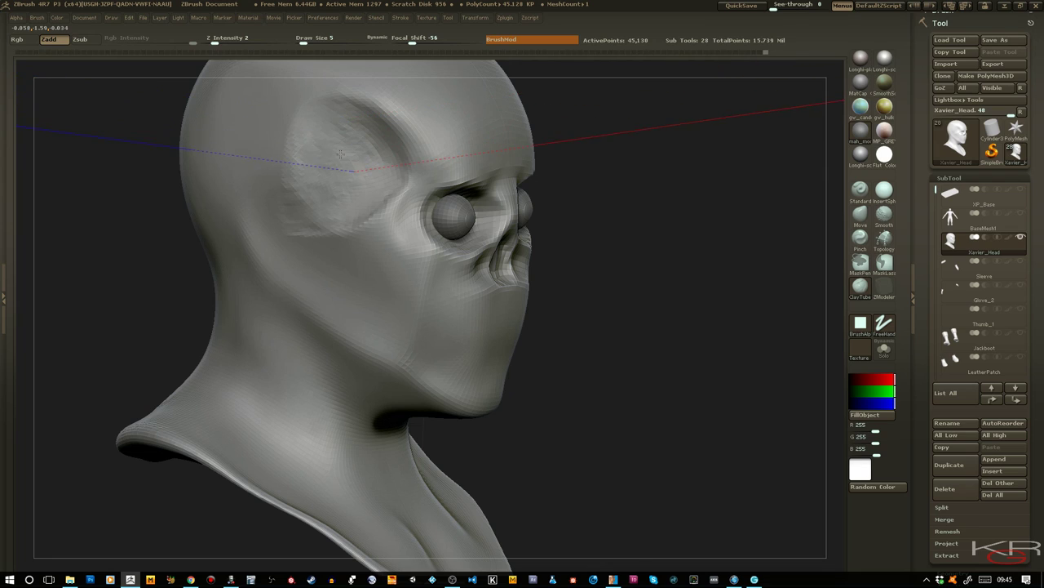
pyautogui.moveTo(340, 154)
pyautogui.mouseDown()
pyautogui.moveTo(359, 182)
pyautogui.moveTo(320, 219)
pyautogui.mouseUp()
pyautogui.moveTo(316, 179); pyautogui.dragTo(334, 173)
# Change the grid elevation so the front and side skull references stand beside the head, and quick-save the project
pyautogui.keyDown('ctrl'); pyautogui.moveTo(594, 334); pyautogui.dragTo(543, 190, button='right'); pyautogui.keyUp('ctrl')
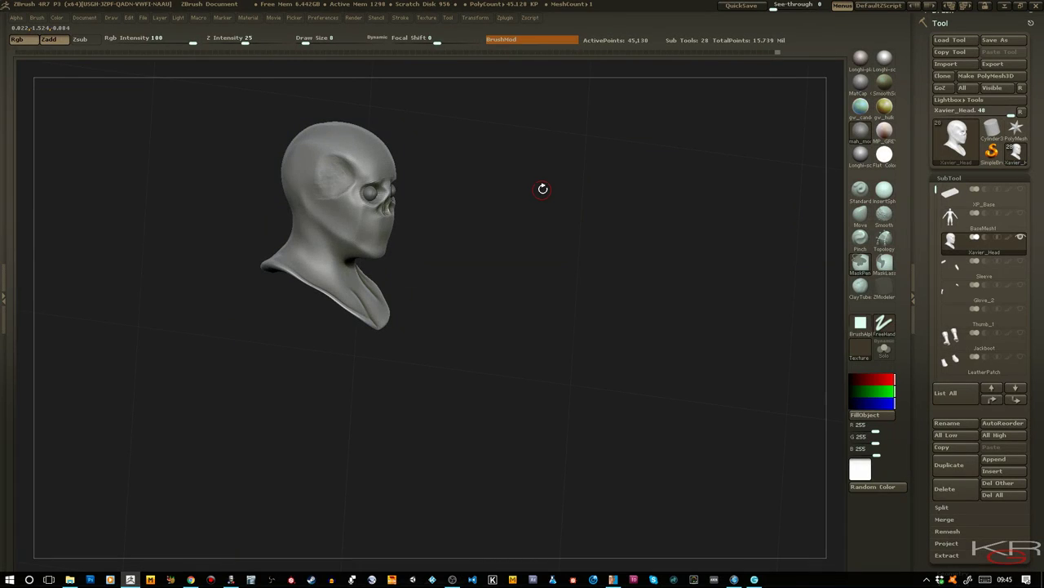
pyautogui.moveTo(542, 188)
pyautogui.mouseDown()
pyautogui.moveTo(538, 269)
pyautogui.moveTo(563, 303)
pyautogui.moveTo(541, 305)
pyautogui.moveTo(543, 291)
pyautogui.moveTo(555, 295)
pyautogui.mouseUp()
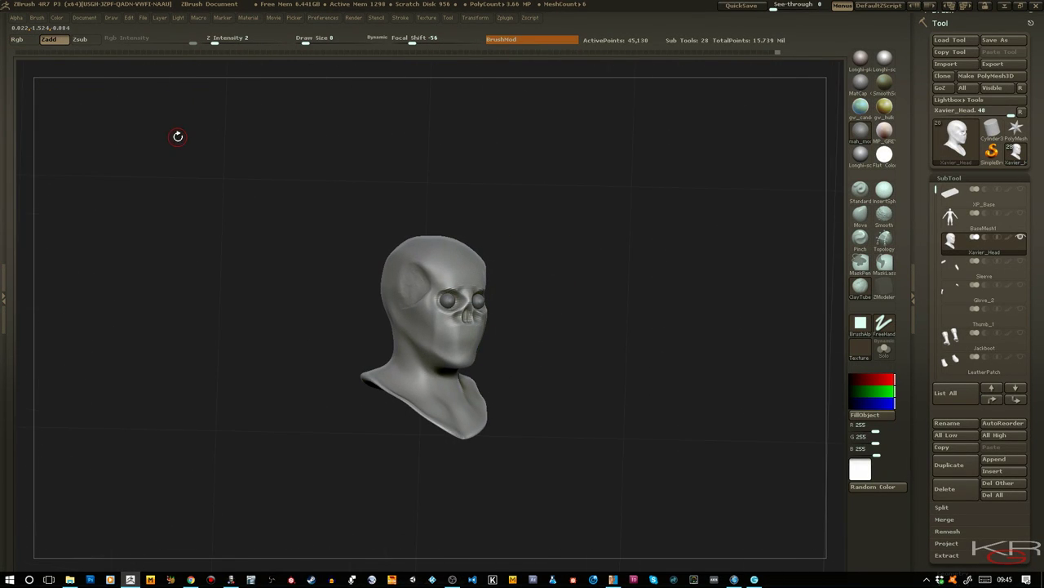
pyautogui.click(112, 18)
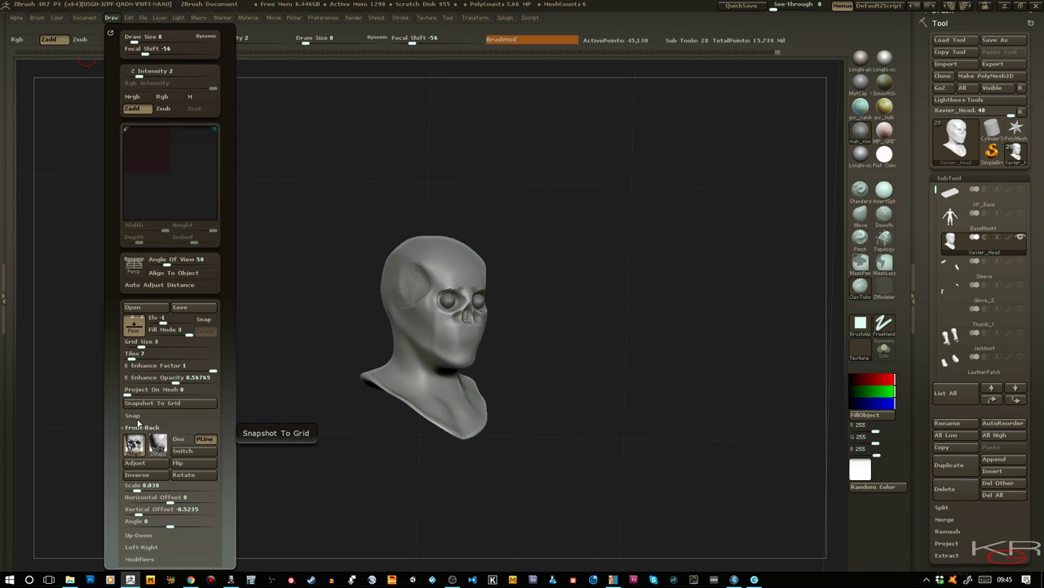
pyautogui.moveTo(163, 324); pyautogui.dragTo(166, 324)
pyautogui.click(166, 324)
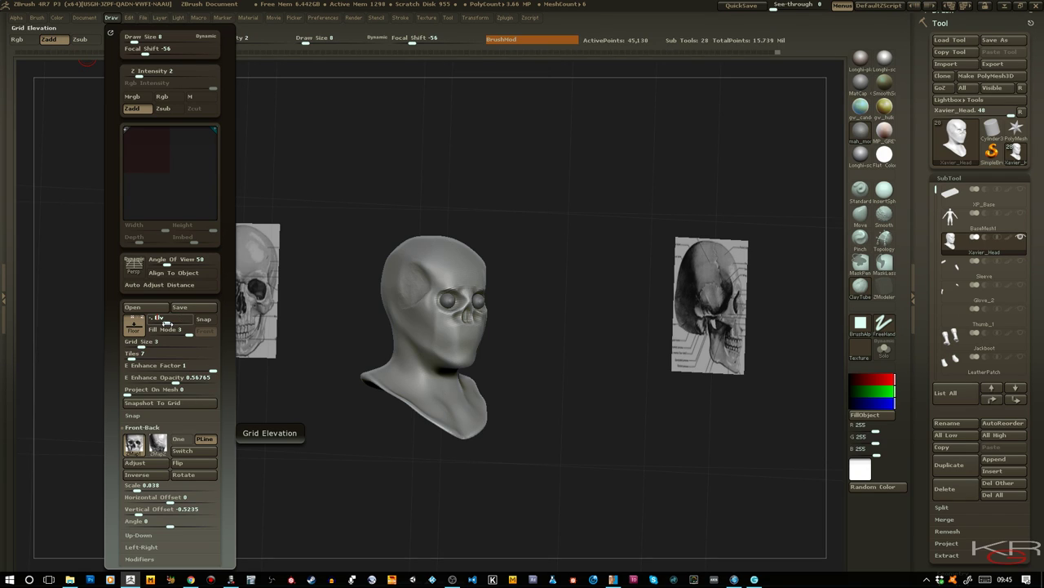
pyautogui.press('Return')
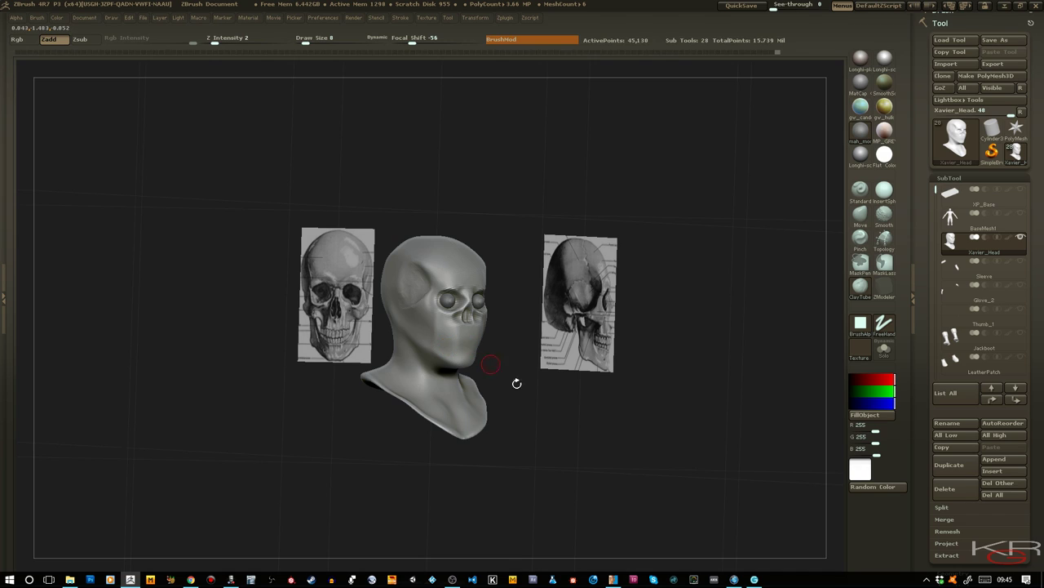
pyautogui.moveTo(568, 418); pyautogui.dragTo(578, 458, button='right')
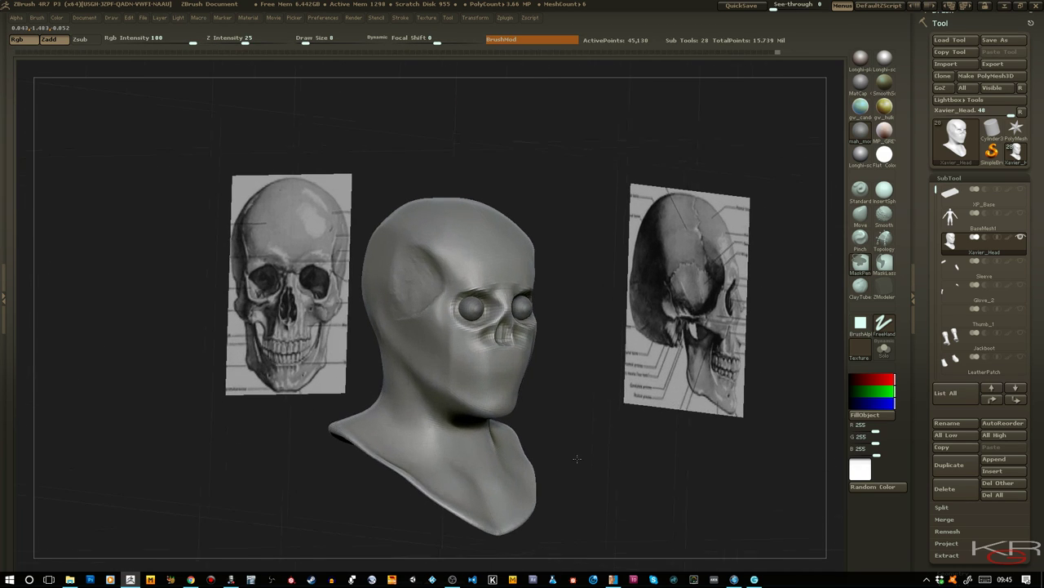
pyautogui.hotkey('ctrl', 's')
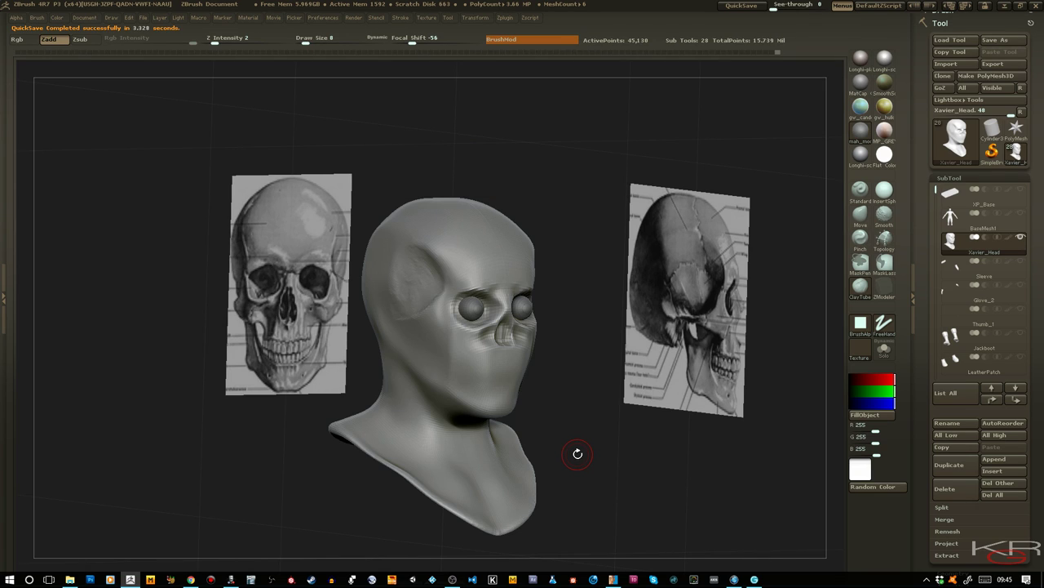
# Blend and smooth the temple hollow with the ClayTubes brush, working around its front edge at Draw Size 10
pyautogui.keyDown('ctrl'); pyautogui.moveTo(563, 369); pyautogui.dragTo(563, 383, button='right'); pyautogui.keyUp('ctrl')
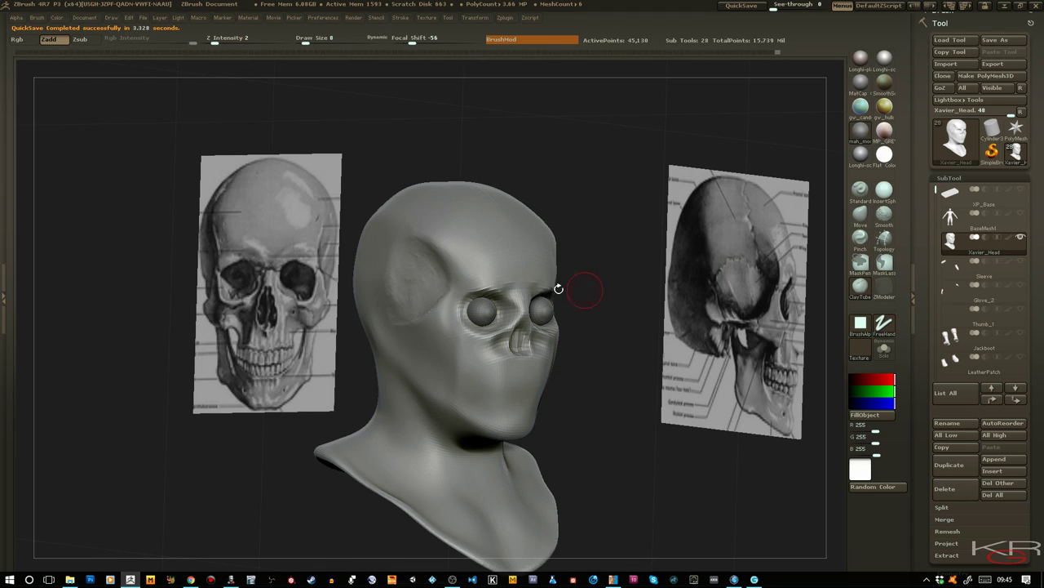
pyautogui.moveTo(413, 255); pyautogui.dragTo(419, 255)
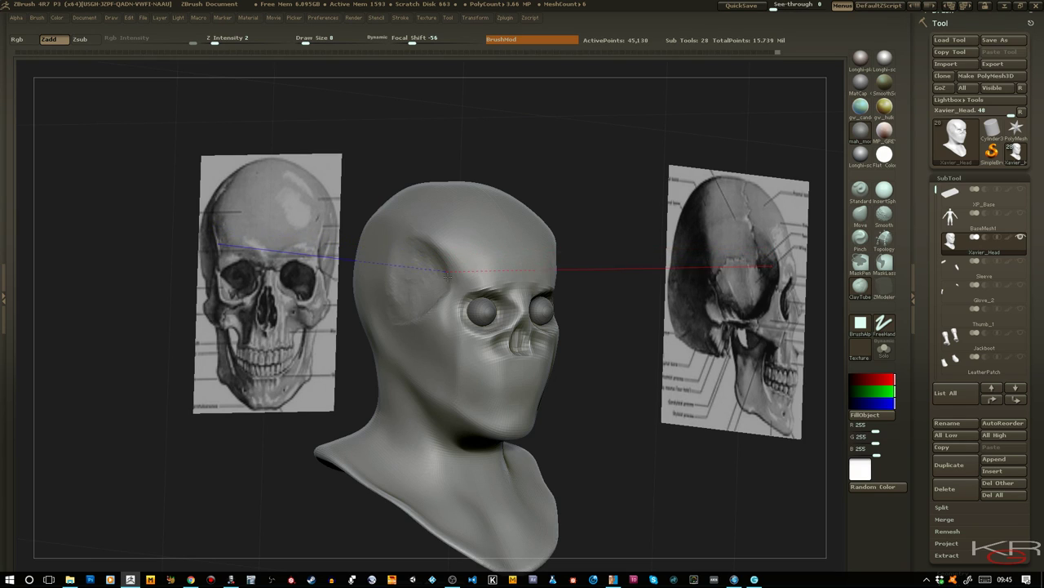
pyautogui.moveTo(418, 308); pyautogui.dragTo(404, 285)
pyautogui.moveTo(623, 340)
pyautogui.mouseDown()
pyautogui.moveTo(676, 340)
pyautogui.moveTo(643, 338)
pyautogui.mouseUp()
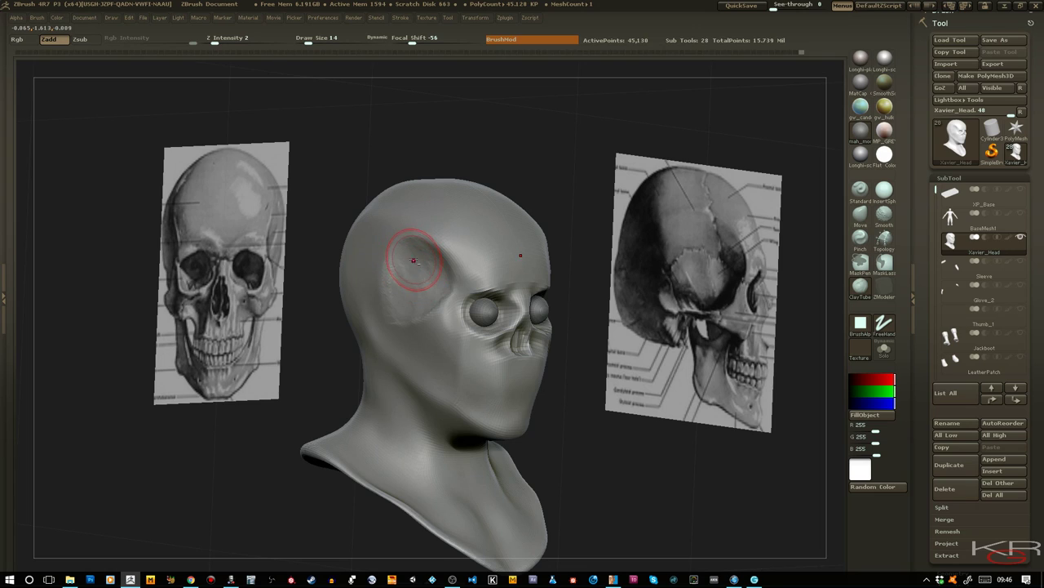
pyautogui.press('[')
pyautogui.moveTo(421, 239); pyautogui.dragTo(447, 264)
pyautogui.press('shift')
# Sculpt the upper jaw and the recess under the cheekbone beside the nasal opening with the ClayTubes brush at Draw Size 7
pyautogui.keyDown('shift'); pyautogui.moveTo(429, 139); pyautogui.dragTo(433, 145); pyautogui.keyUp('shift')
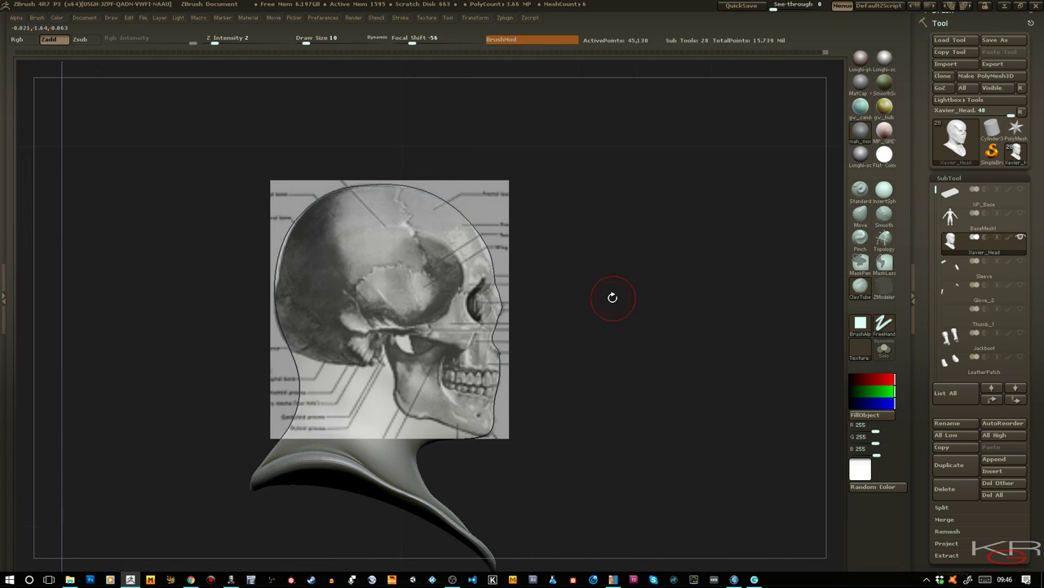
pyautogui.moveTo(613, 298)
pyautogui.mouseDown()
pyautogui.moveTo(589, 301)
pyautogui.moveTo(604, 296)
pyautogui.mouseUp()
pyautogui.moveTo(626, 359); pyautogui.dragTo(603, 365)
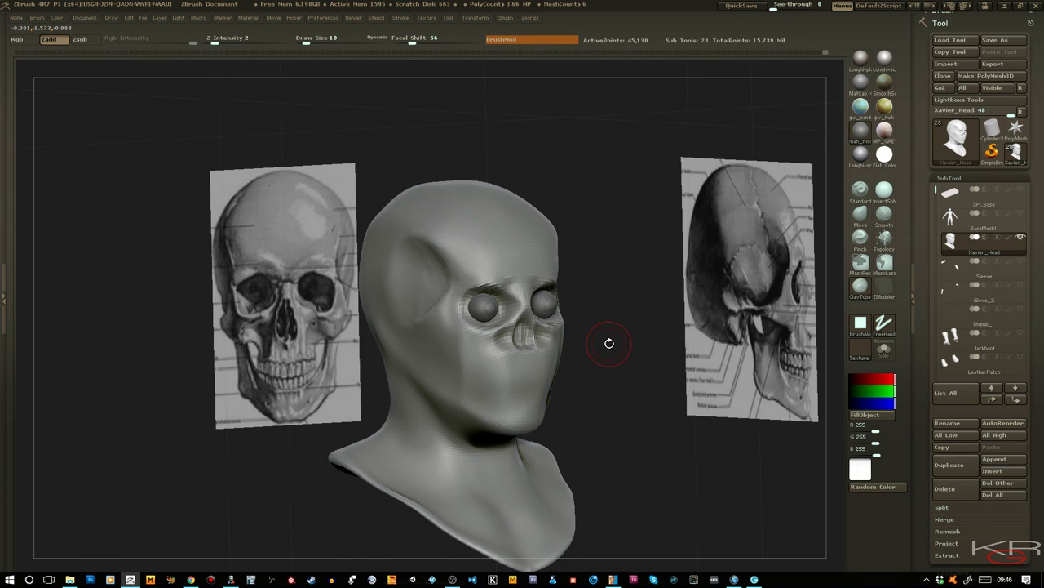
pyautogui.keyDown('shift'); pyautogui.moveTo(609, 343); pyautogui.dragTo(582, 335); pyautogui.keyUp('shift')
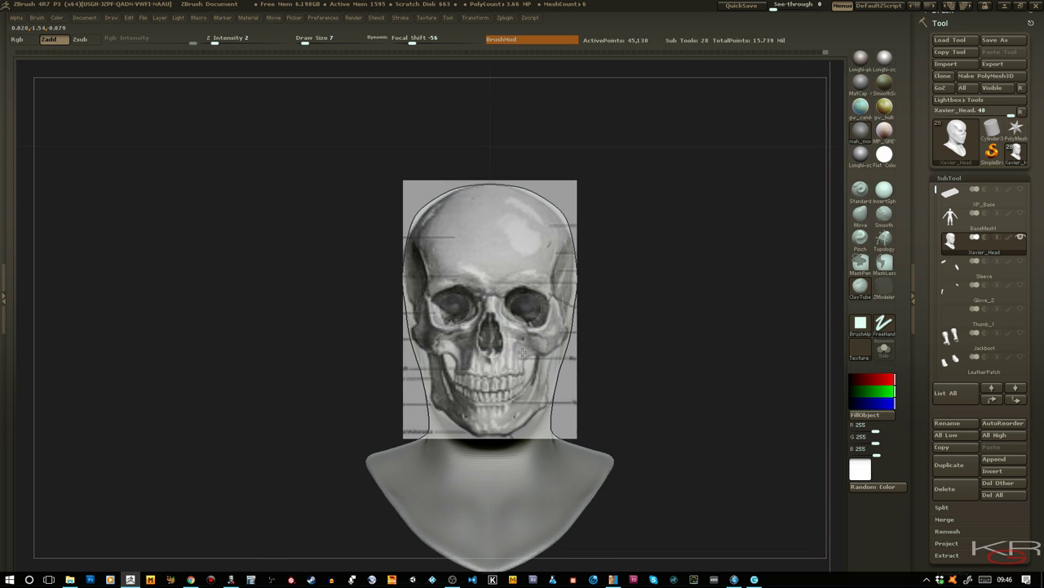
pyautogui.moveTo(618, 377); pyautogui.dragTo(710, 365)
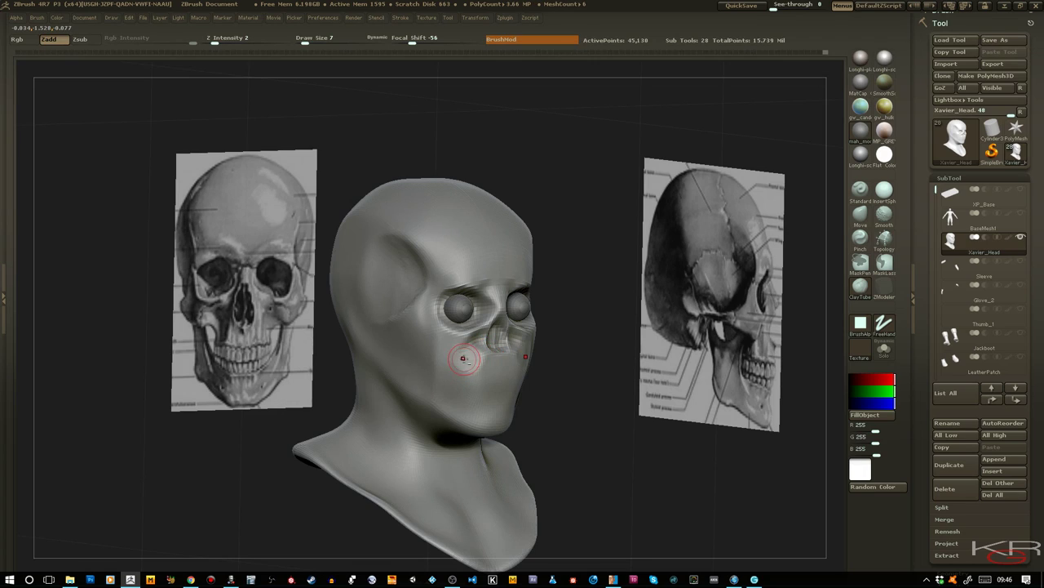
pyautogui.moveTo(467, 360); pyautogui.dragTo(465, 360)
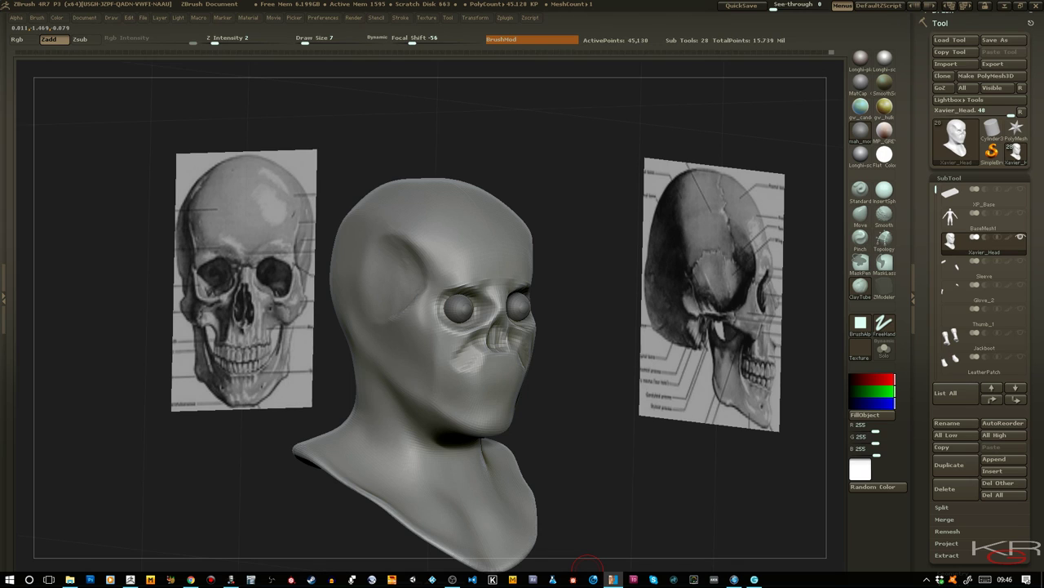
# Switch to Human Anatomy Atlas 2017 Edition and examine the right zygomatic and maxilla bones from three-quarter and side views
pyautogui.moveTo(0, 163); pyautogui.dragTo(555, 5)
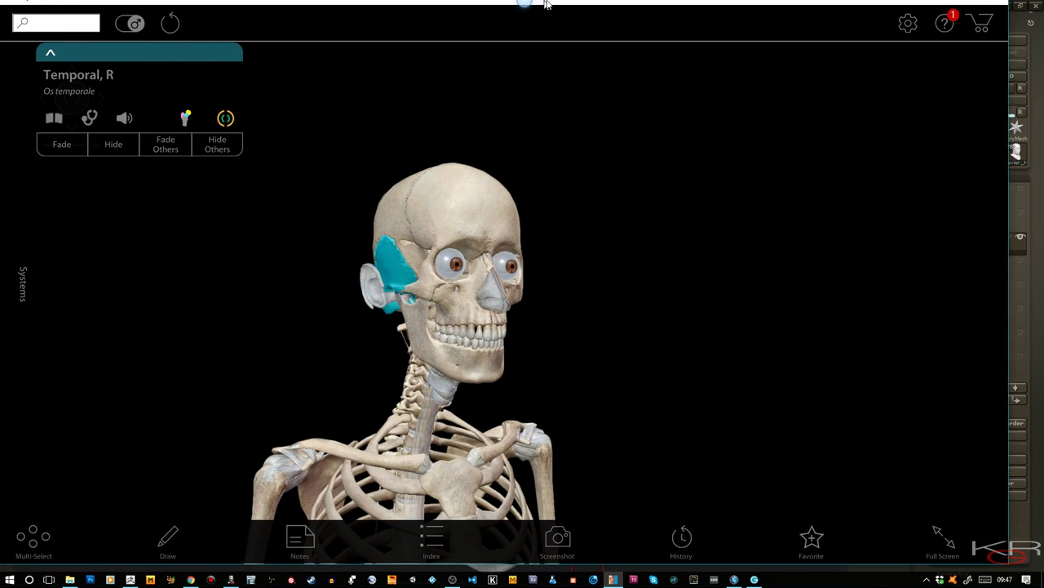
pyautogui.click(454, 300)
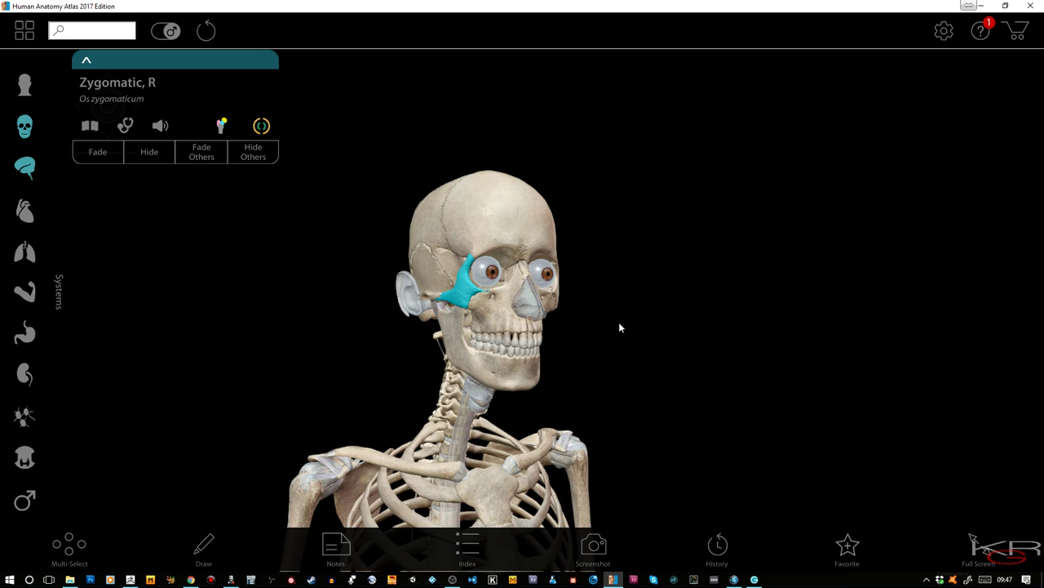
pyautogui.click(480, 307)
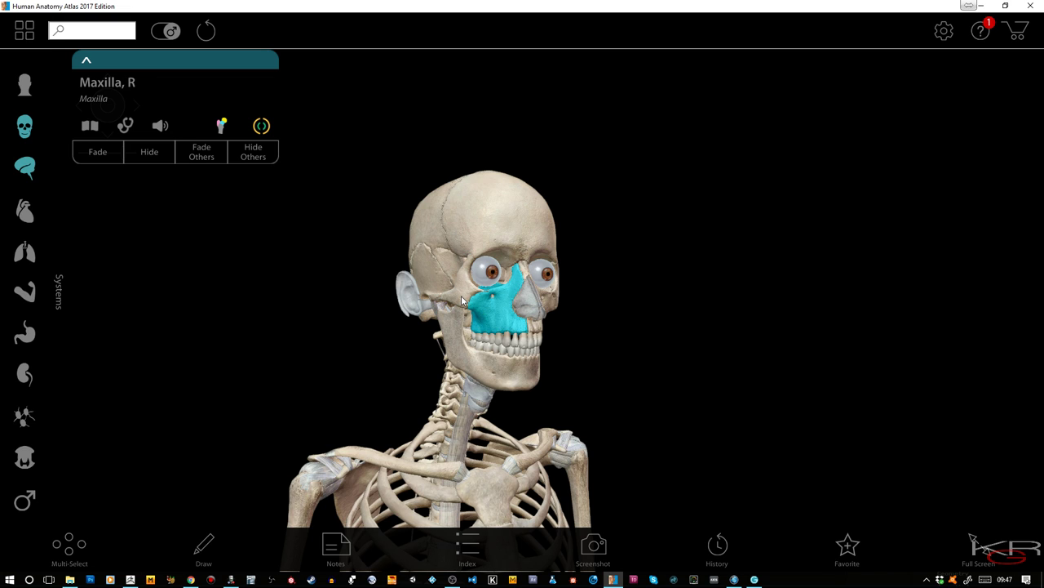
pyautogui.click(461, 295)
pyautogui.moveTo(403, 332); pyautogui.dragTo(360, 328, button='right')
pyautogui.moveTo(360, 328); pyautogui.dragTo(411, 346)
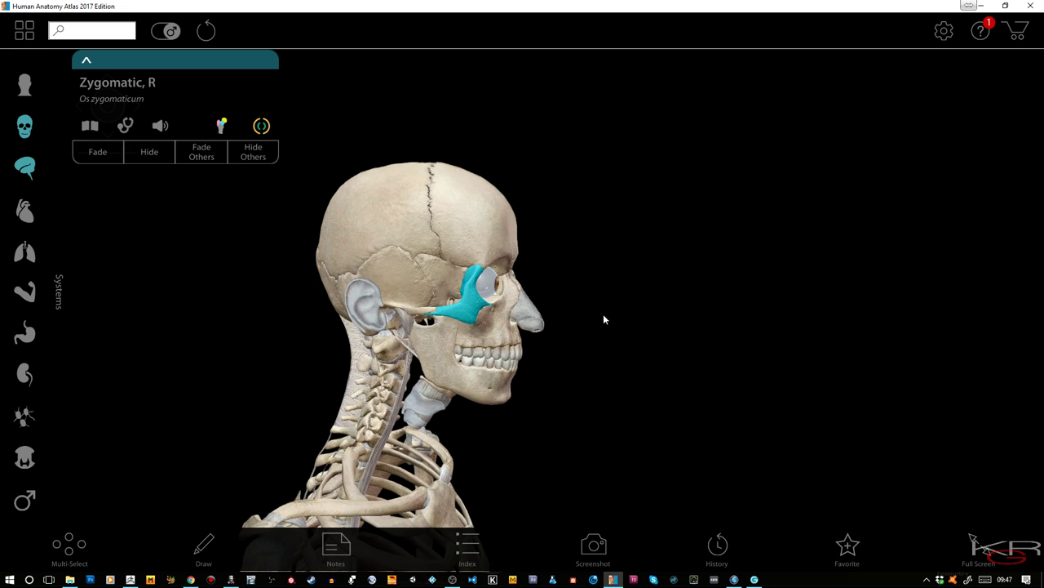
pyautogui.moveTo(603, 319); pyautogui.dragTo(650, 329)
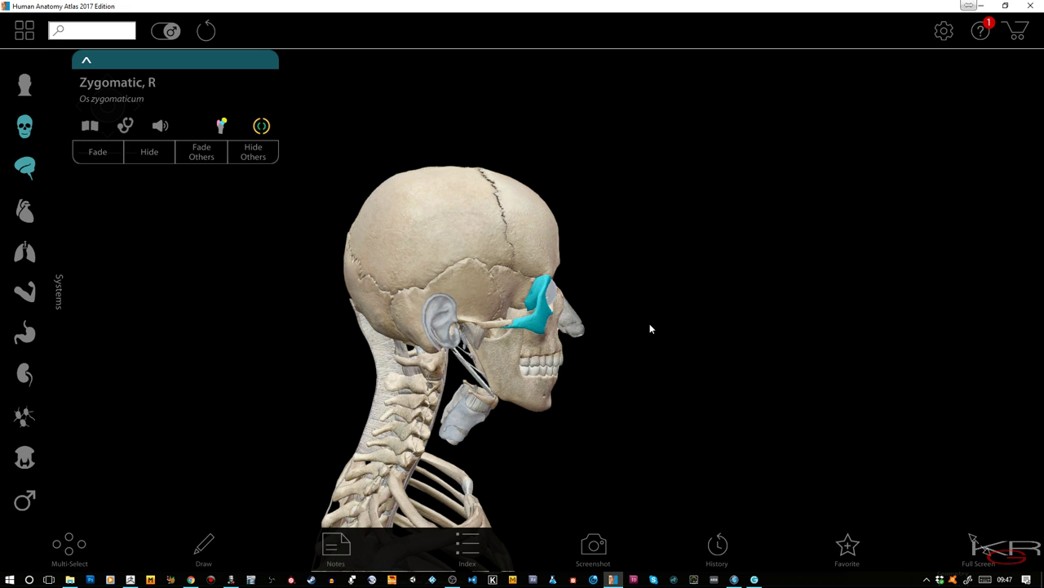
pyautogui.moveTo(650, 328); pyautogui.dragTo(566, 319)
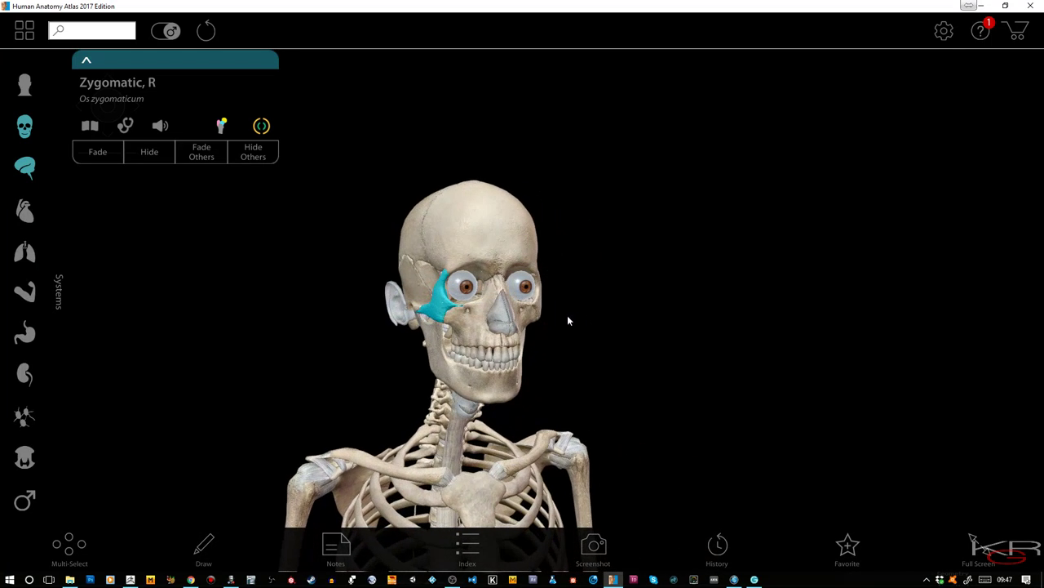
pyautogui.click(450, 314)
pyautogui.click(444, 312)
pyautogui.click(462, 328)
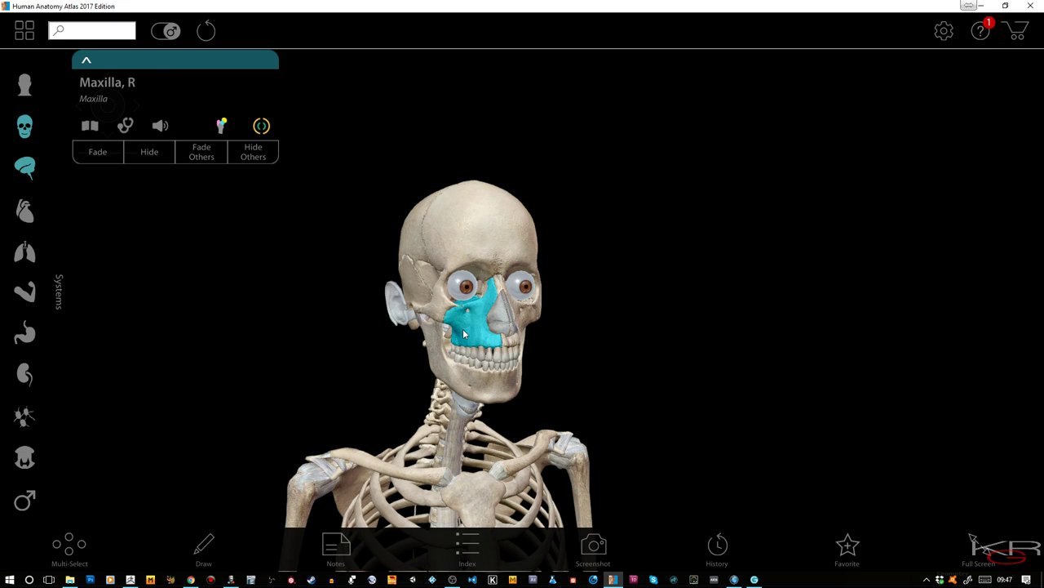
# Switch back to ZBrush and build up the upper jaw below the nasal opening with the ClayTubes brush at Draw Size 9
pyautogui.moveTo(579, 14); pyautogui.dragTo(204, 65)
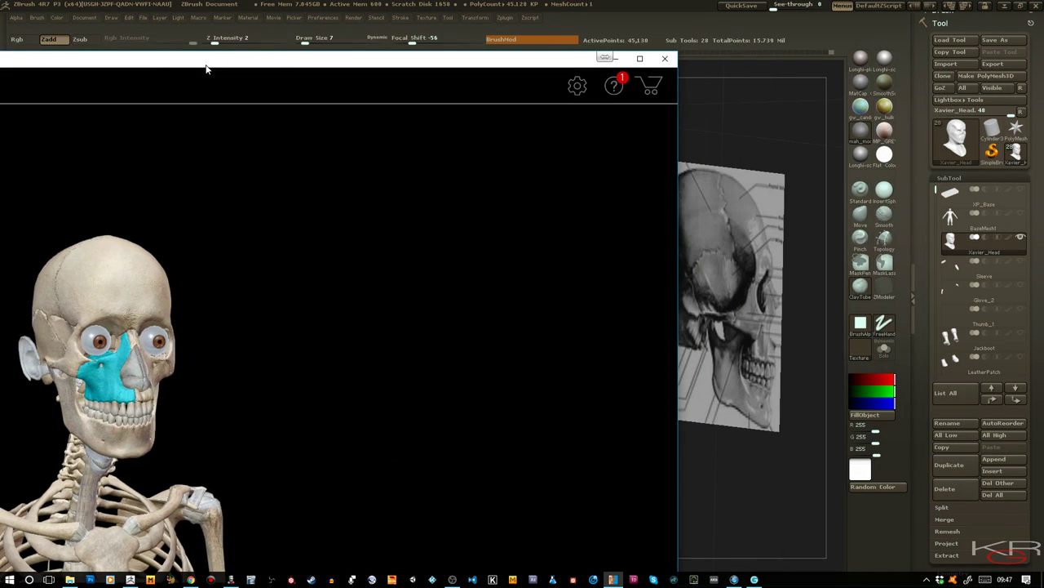
pyautogui.click(586, 563)
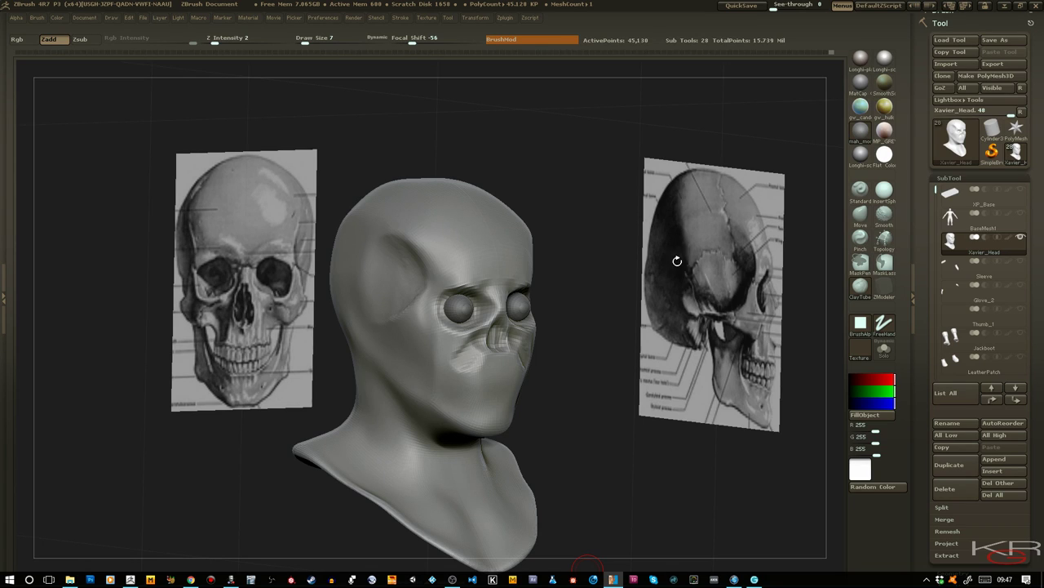
pyautogui.click(587, 346)
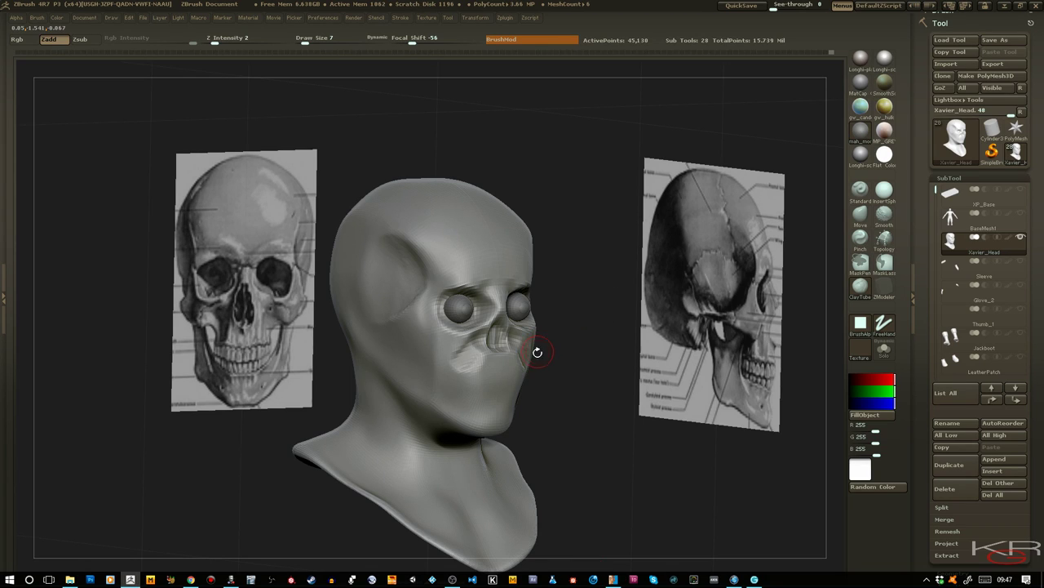
pyautogui.click(572, 342)
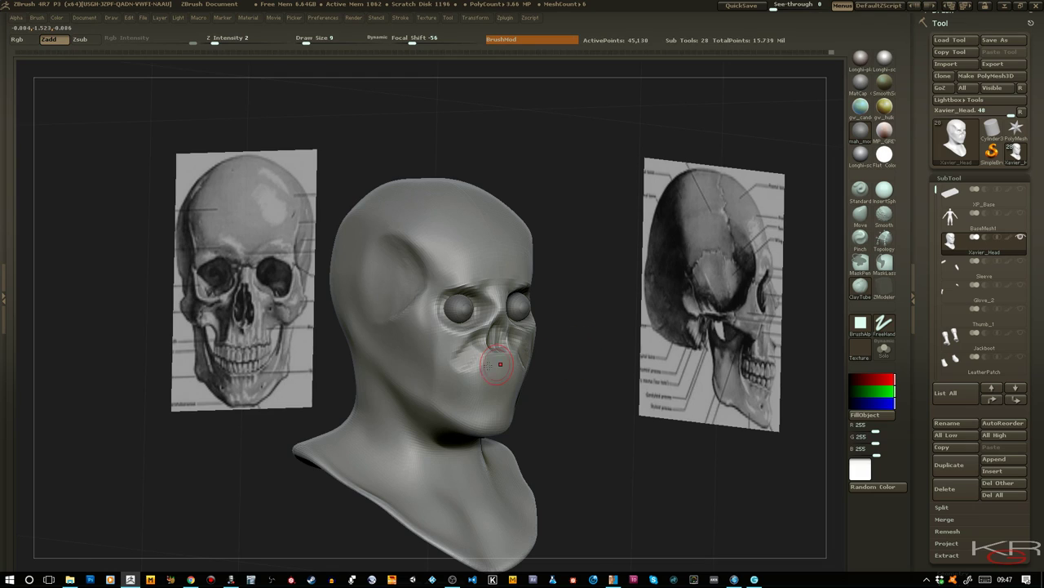
pyautogui.moveTo(465, 371); pyautogui.dragTo(477, 382)
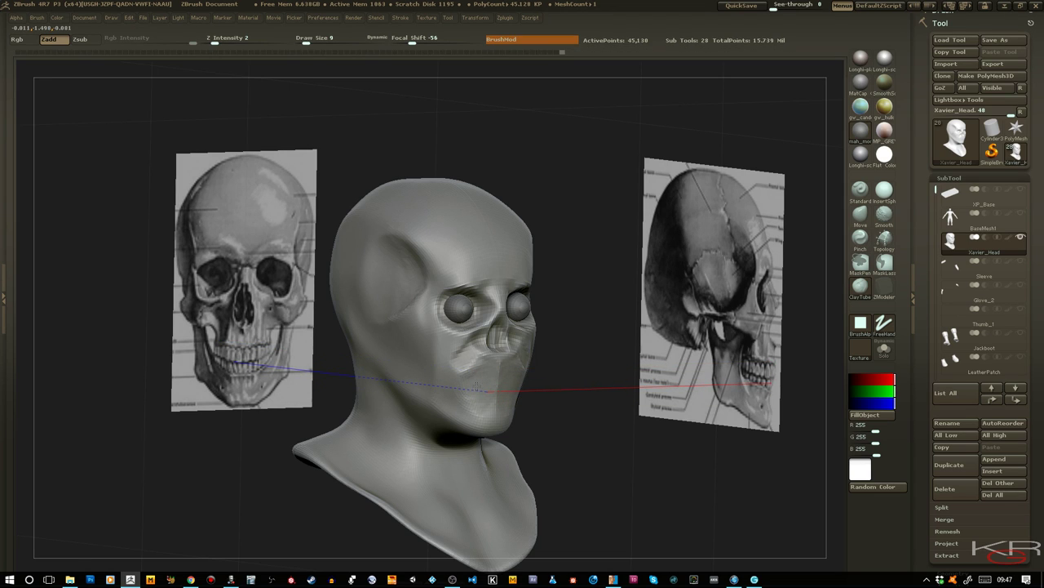
pyautogui.moveTo(470, 366); pyautogui.dragTo(467, 367)
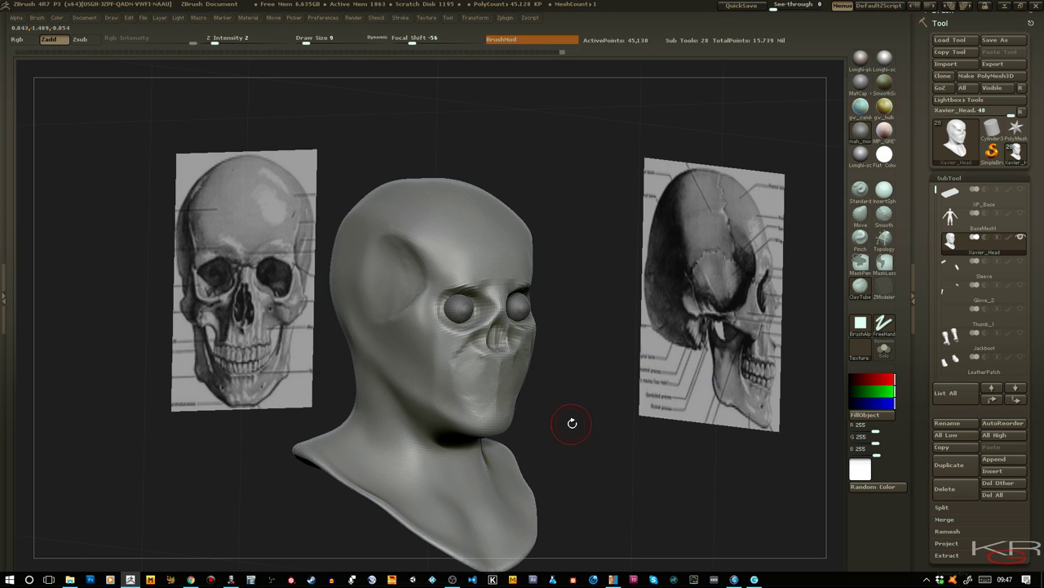
# Sculpt the side of the lower jaw and the cheek with the ClayTubes brush, using the side skull reference and reducing Draw Size to 5
pyautogui.moveTo(577, 424); pyautogui.dragTo(653, 422)
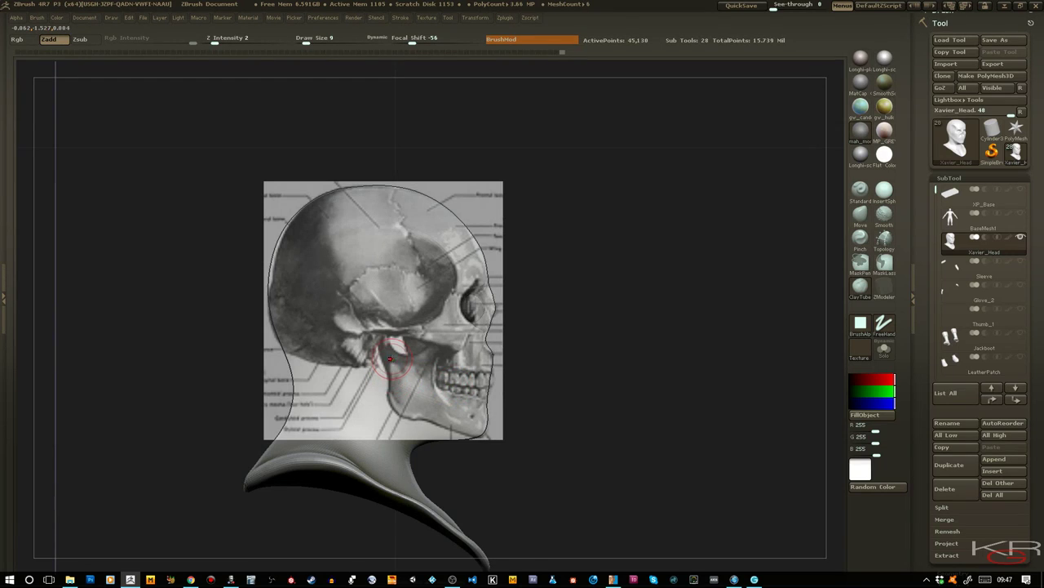
pyautogui.moveTo(573, 443); pyautogui.dragTo(539, 443)
pyautogui.moveTo(418, 396); pyautogui.dragTo(427, 412)
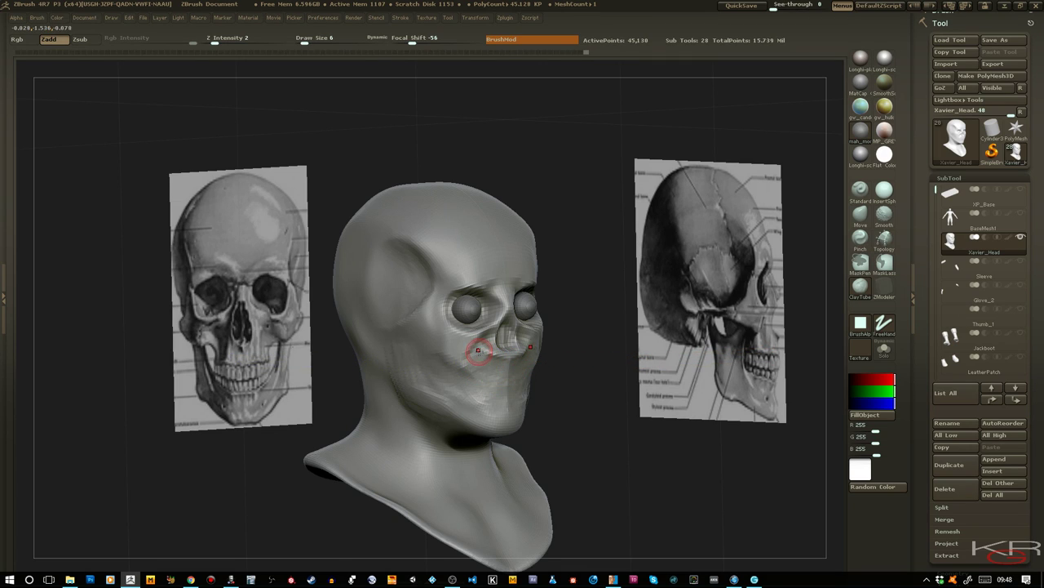
pyautogui.press('[')
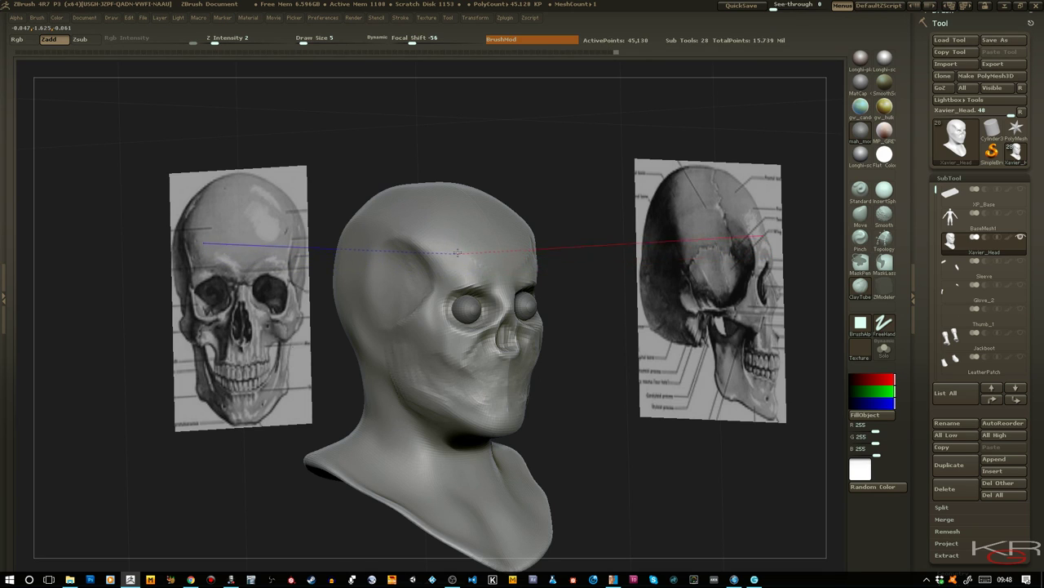
# Build up and even out the forehead above the brow with the ClayTubes brush, raising Draw Size to 14
pyautogui.moveTo(473, 160); pyautogui.dragTo(486, 191)
pyautogui.moveTo(566, 163); pyautogui.dragTo(588, 158)
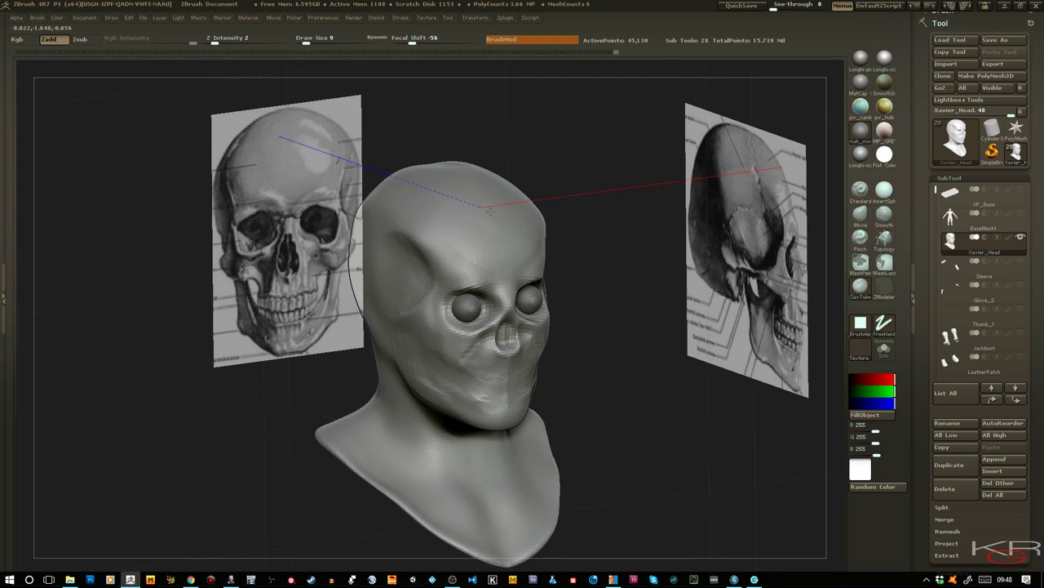
pyautogui.press(']')
pyautogui.moveTo(493, 217); pyautogui.dragTo(470, 211)
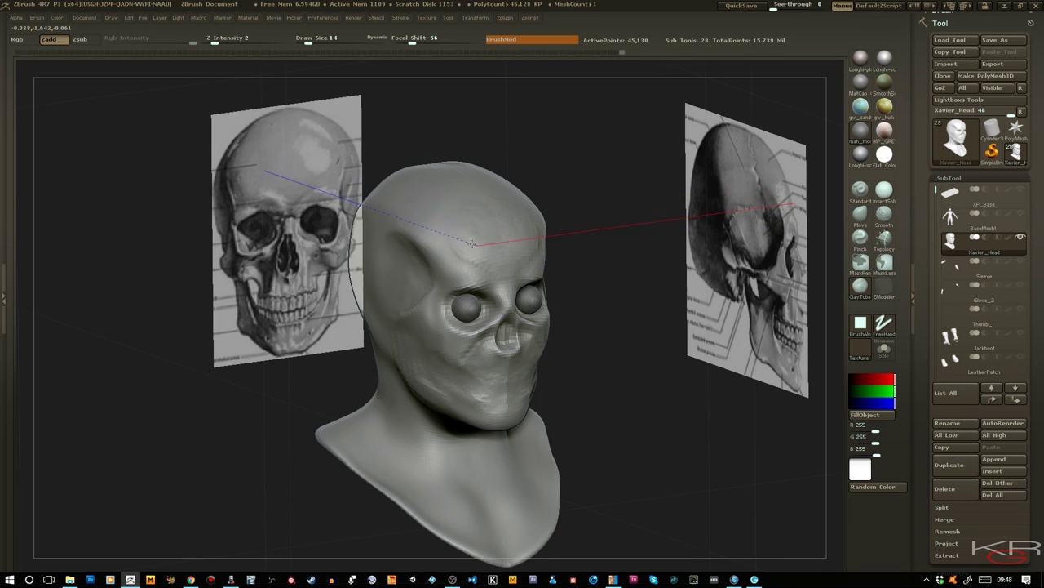
pyautogui.moveTo(490, 202)
pyautogui.mouseDown()
pyautogui.moveTo(454, 226)
pyautogui.moveTo(484, 211)
pyautogui.moveTo(473, 227)
pyautogui.moveTo(452, 212)
pyautogui.moveTo(458, 227)
pyautogui.moveTo(460, 191)
pyautogui.moveTo(458, 217)
pyautogui.moveTo(448, 210)
pyautogui.moveTo(464, 203)
pyautogui.moveTo(455, 220)
pyautogui.mouseUp()
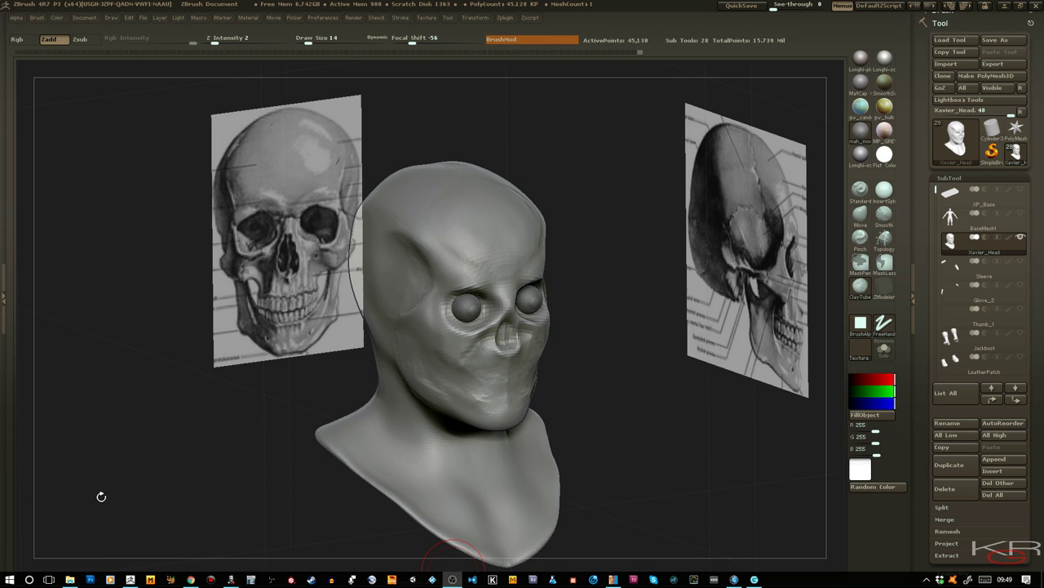
# Sculpt the zygomatic arch from the cheekbone back towards the ear at Draw Size 9, following the side skull reference
pyautogui.moveTo(603, 391); pyautogui.dragTo(614, 412)
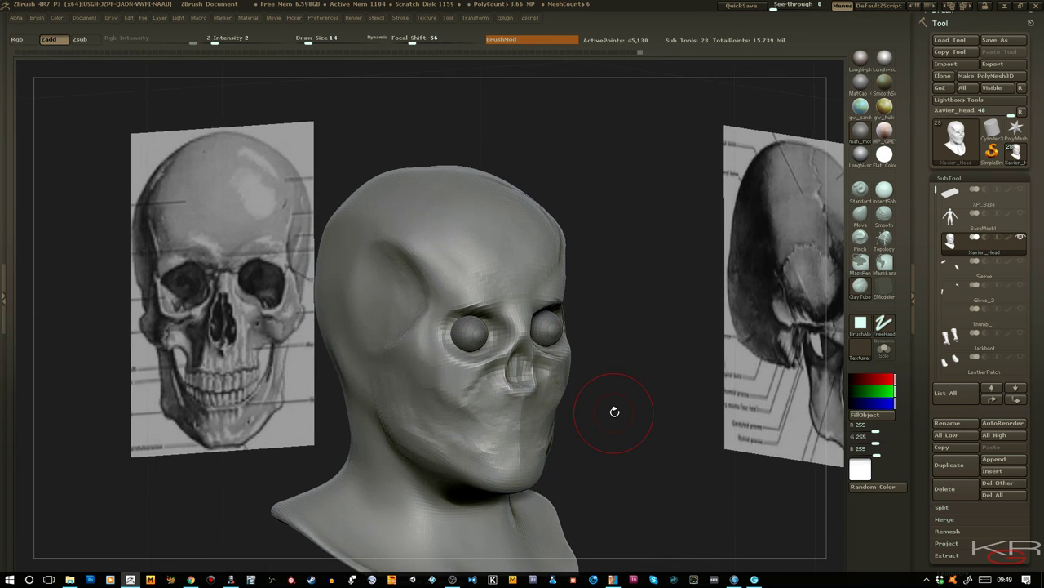
pyautogui.press('[')
pyautogui.moveTo(634, 433); pyautogui.dragTo(640, 421)
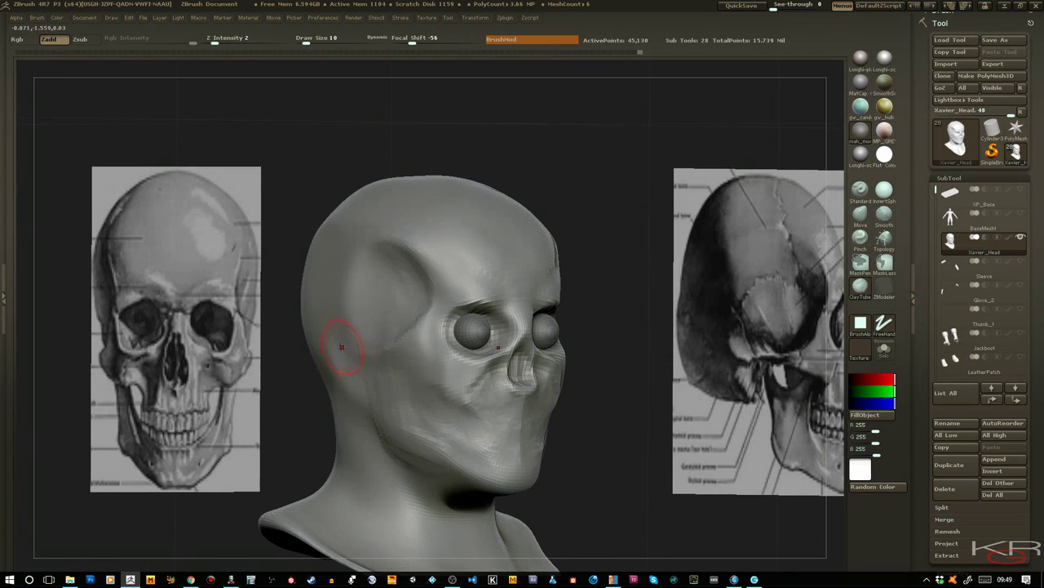
pyautogui.press('[')
pyautogui.moveTo(313, 156); pyautogui.dragTo(327, 159)
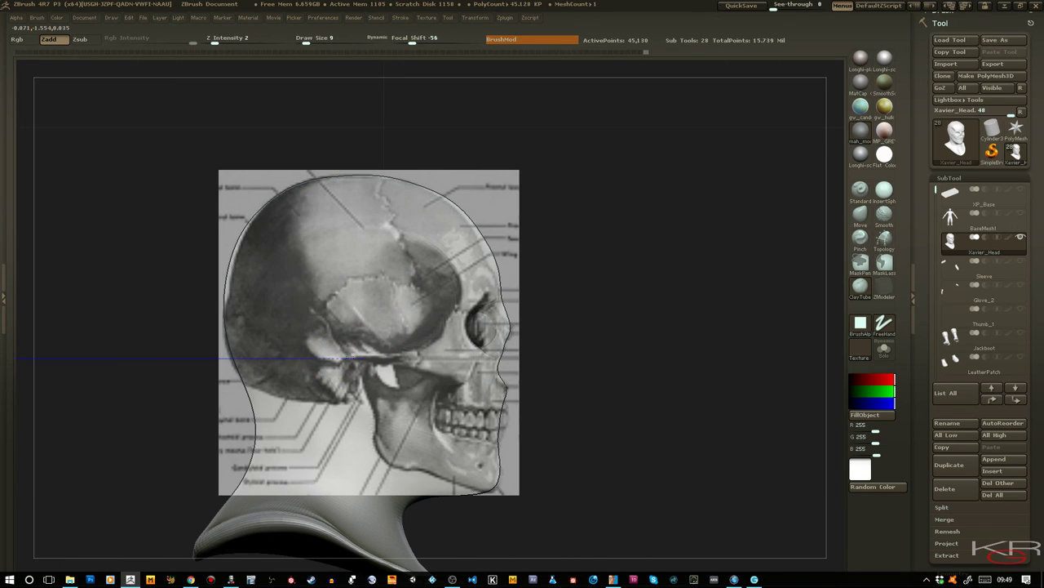
pyautogui.moveTo(366, 355); pyautogui.dragTo(364, 352)
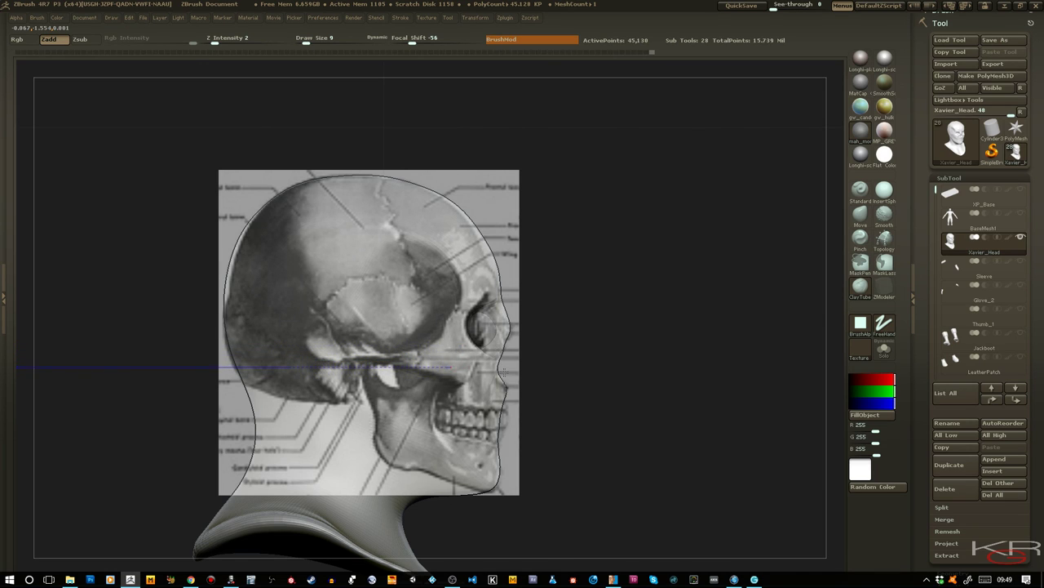
pyautogui.moveTo(622, 424); pyautogui.dragTo(583, 431)
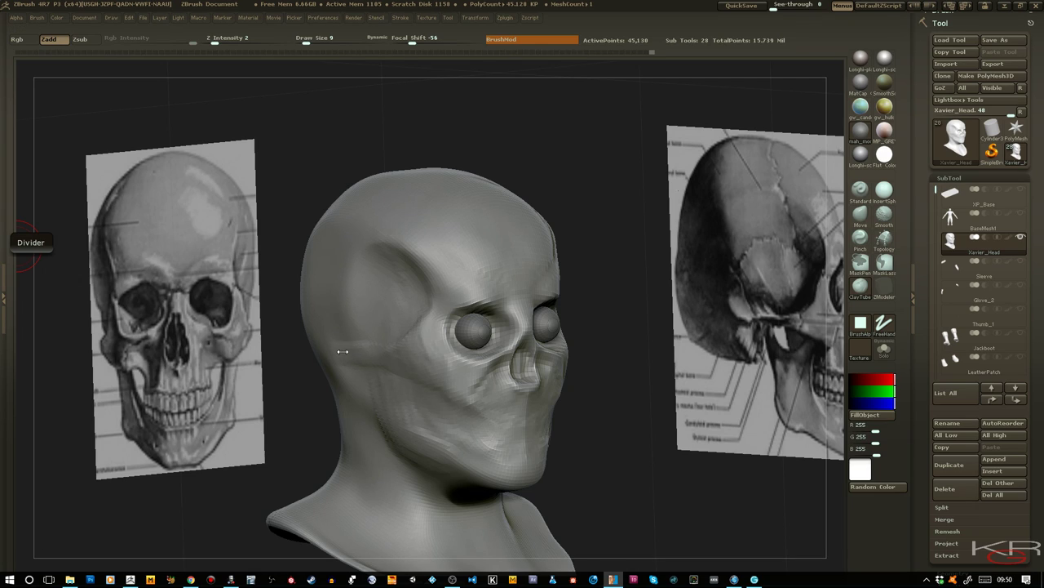
# Refine the cheekbone and the recess beside the nasal opening with the ClayTubes brush at Draw Size 7
pyautogui.click(315, 175)
pyautogui.press('[')
pyautogui.press('[')
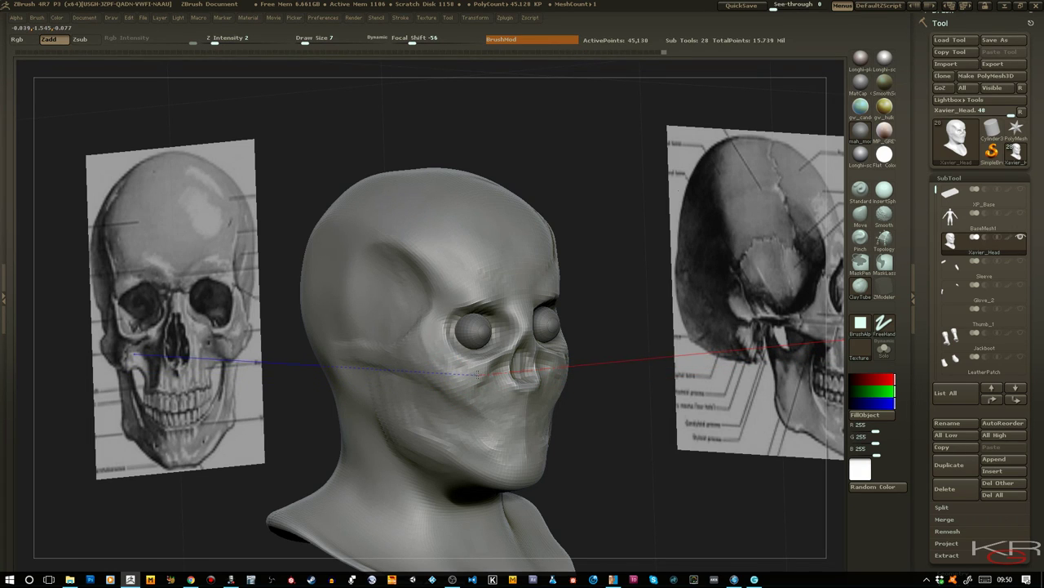
pyautogui.moveTo(589, 438); pyautogui.dragTo(594, 425)
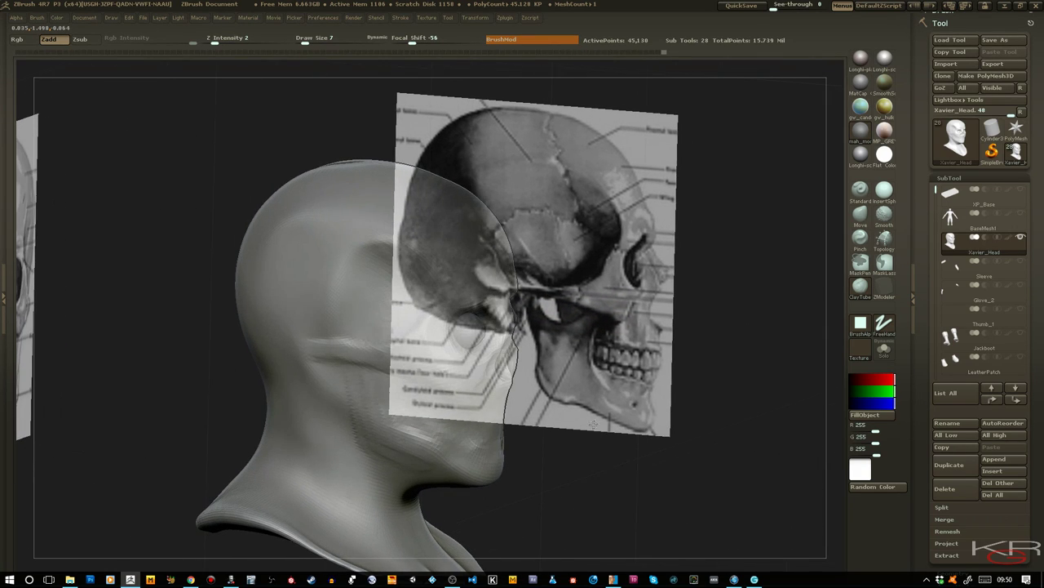
pyautogui.moveTo(571, 484); pyautogui.dragTo(589, 437)
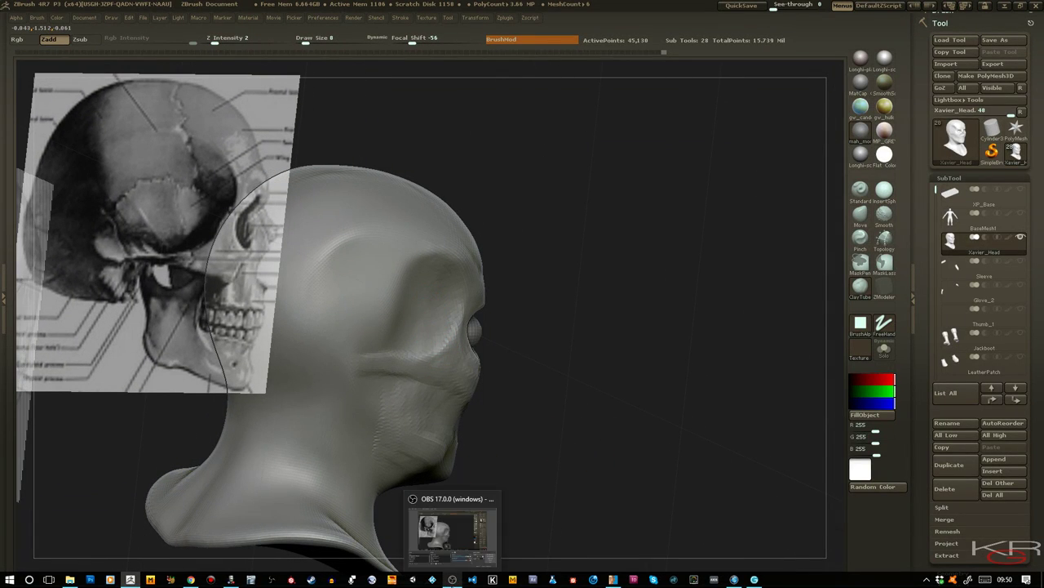
# Deepen the temple hollow above the zygomatic arch with the ClayTubes brush at Draw Size 14
pyautogui.click(424, 308)
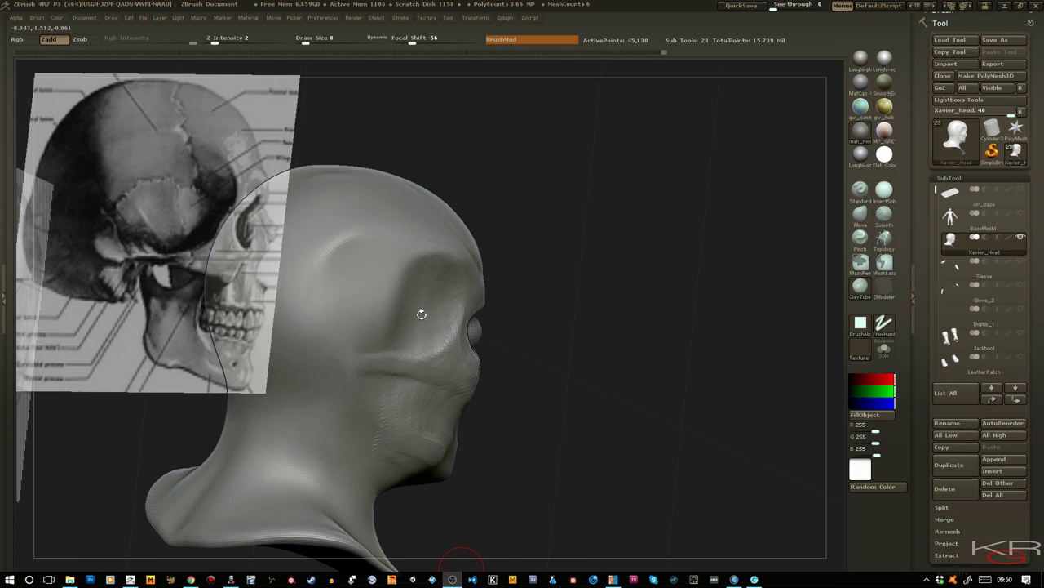
pyautogui.moveTo(426, 296); pyautogui.dragTo(434, 296)
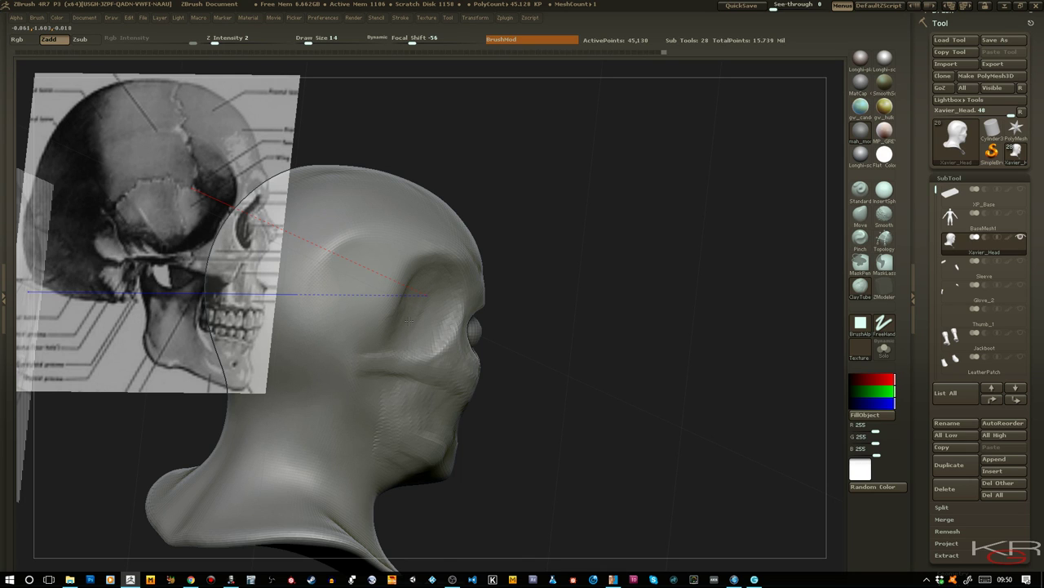
pyautogui.moveTo(414, 309); pyautogui.dragTo(419, 330)
pyautogui.moveTo(535, 375); pyautogui.dragTo(599, 364)
# Define the bone edge between the temple hollow and the eye socket at Draw Size 5, checking against the side and front skull references
pyautogui.moveTo(668, 380)
pyautogui.mouseDown()
pyautogui.moveTo(681, 394)
pyautogui.moveTo(469, 309)
pyautogui.mouseUp()
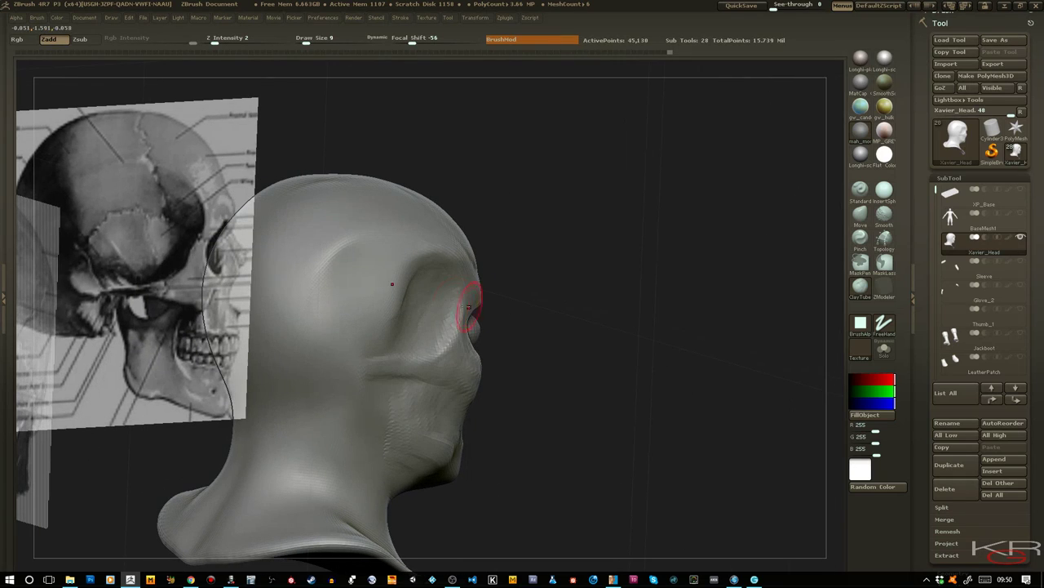
pyautogui.moveTo(581, 383); pyautogui.dragTo(465, 330)
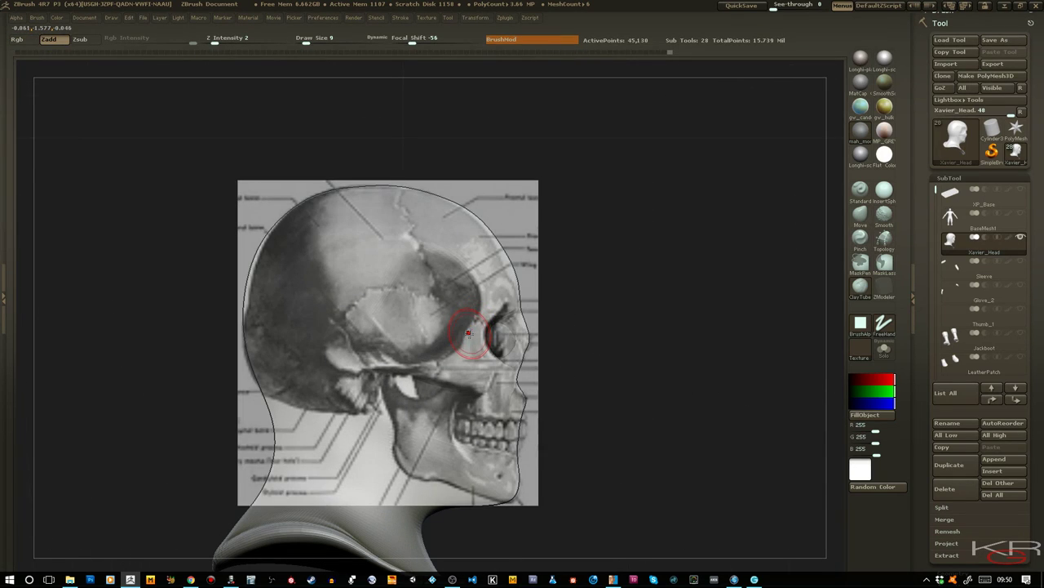
pyautogui.press('[')
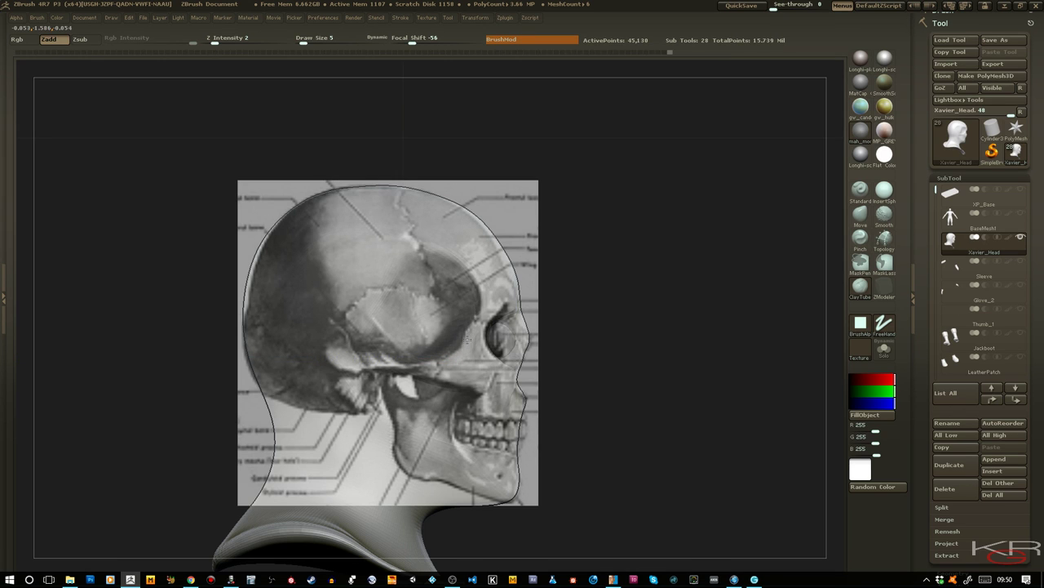
pyautogui.moveTo(623, 396)
pyautogui.mouseDown()
pyautogui.moveTo(600, 406)
pyautogui.moveTo(614, 404)
pyautogui.mouseUp()
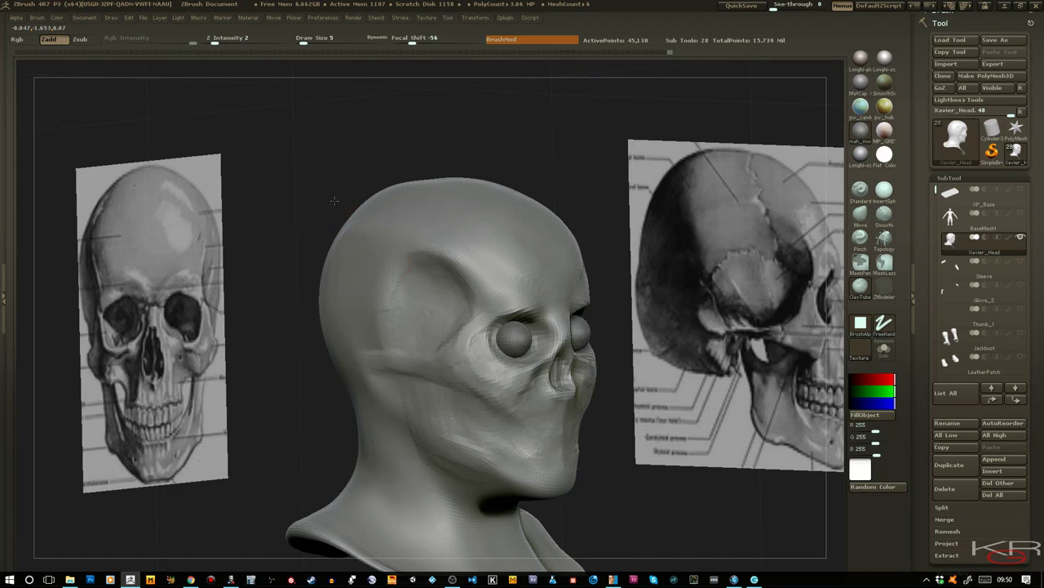
pyautogui.moveTo(335, 200); pyautogui.dragTo(275, 236)
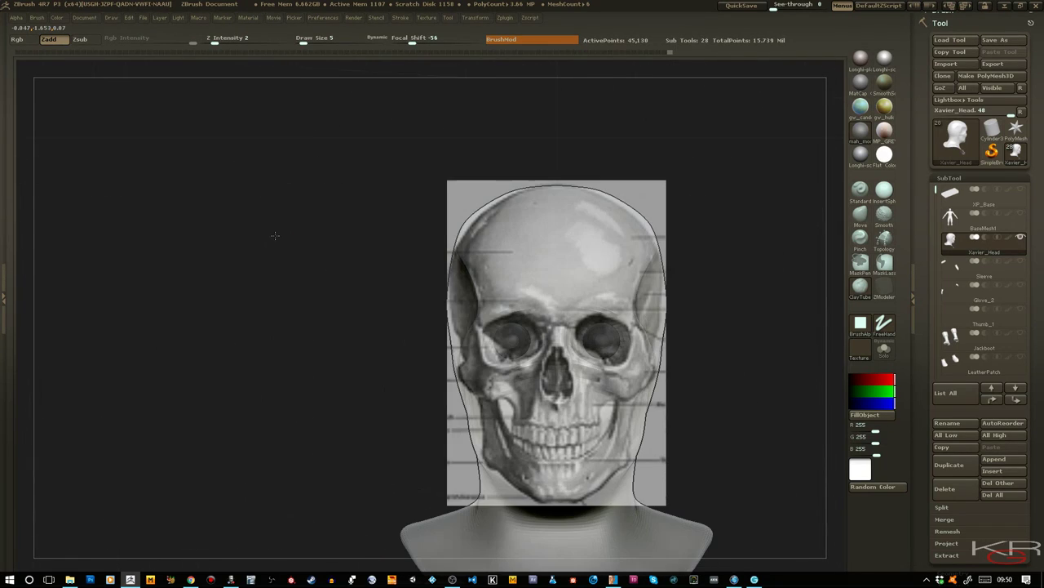
pyautogui.moveTo(303, 268); pyautogui.dragTo(413, 245)
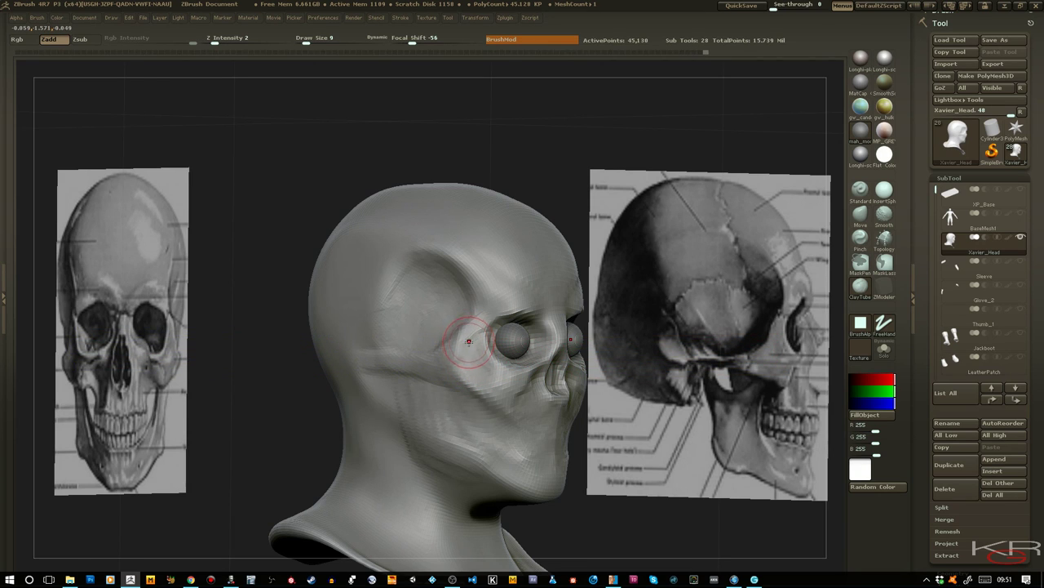
# Reshape the front edge of the temple hollow behind the eye socket with the Move brush at Draw Size 9, comparing with the side reference
pyautogui.keyDown('shift'); pyautogui.moveTo(391, 172); pyautogui.dragTo(401, 156); pyautogui.keyUp('shift')
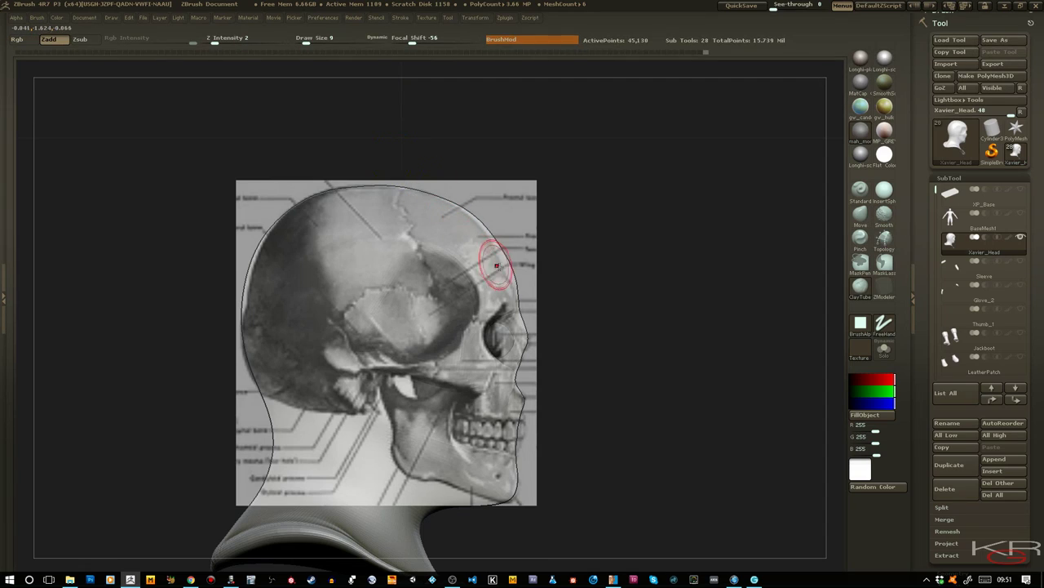
pyautogui.click(860, 213)
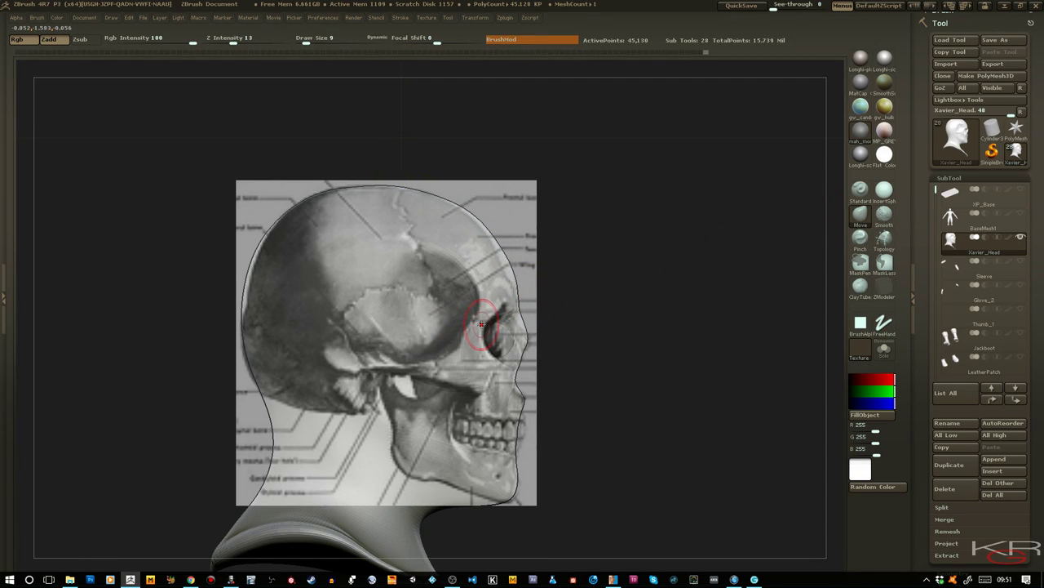
pyautogui.moveTo(625, 375)
pyautogui.mouseDown()
pyautogui.moveTo(637, 384)
pyautogui.moveTo(608, 383)
pyautogui.mouseUp()
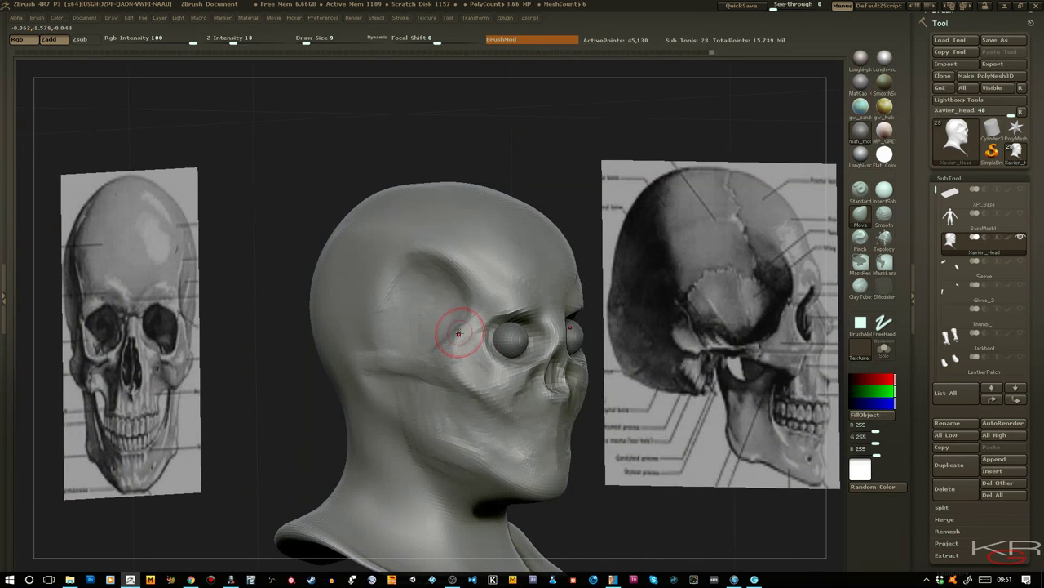
pyautogui.moveTo(463, 321); pyautogui.dragTo(468, 318)
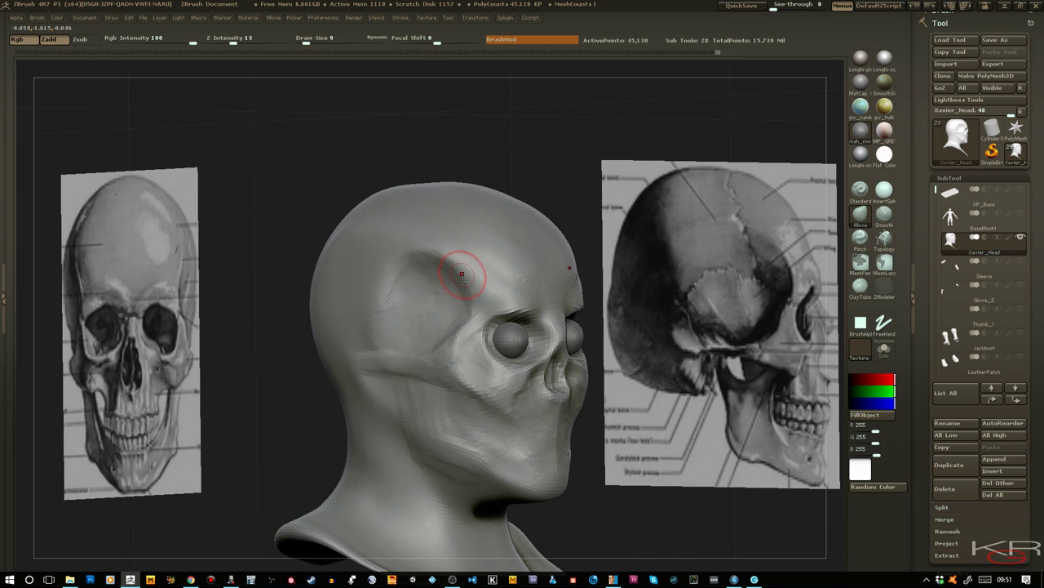
pyautogui.moveTo(350, 137)
pyautogui.mouseDown()
pyautogui.moveTo(327, 155)
pyautogui.moveTo(341, 174)
pyautogui.moveTo(303, 236)
pyautogui.moveTo(427, 240)
pyautogui.mouseUp()
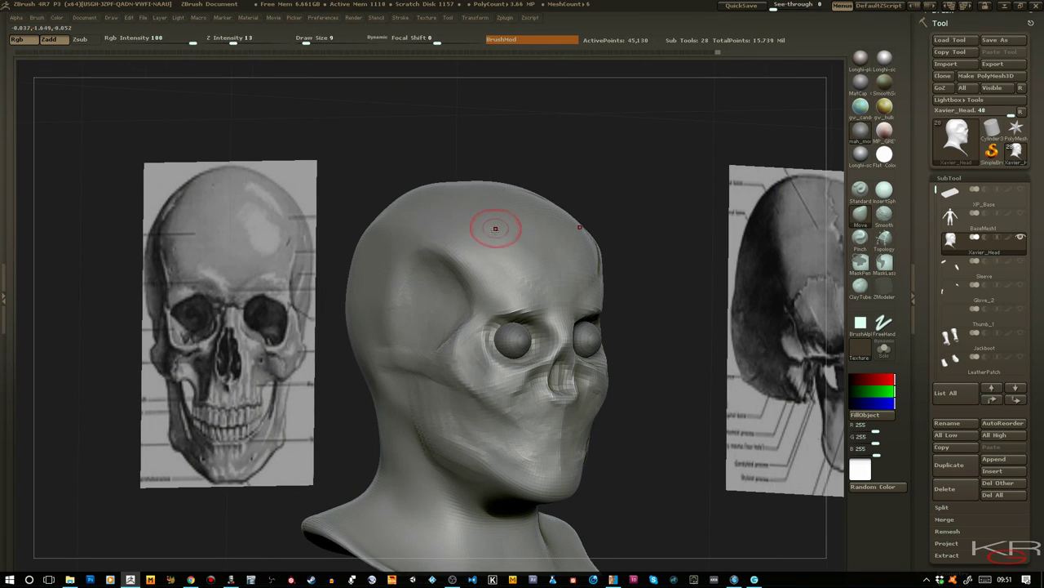
pyautogui.moveTo(647, 346); pyautogui.dragTo(669, 350)
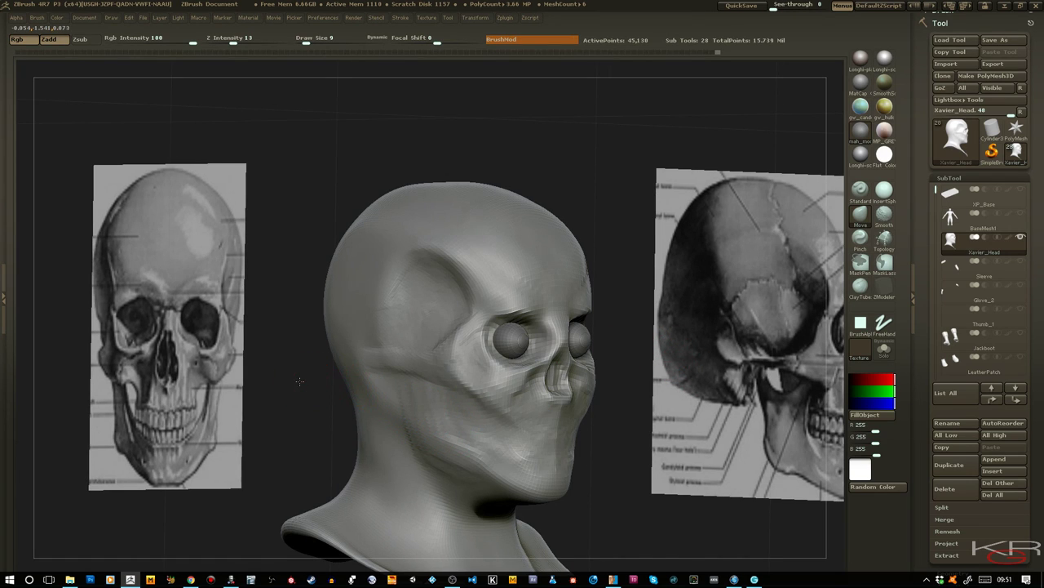
pyautogui.keyDown('shift'); pyautogui.moveTo(297, 380); pyautogui.dragTo(359, 387); pyautogui.keyUp('shift')
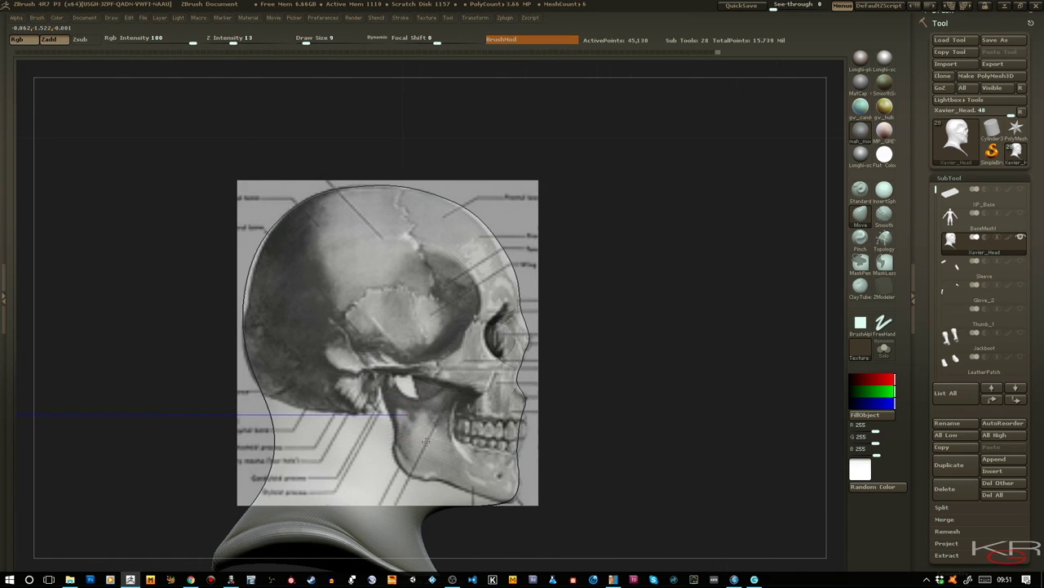
# Sculpt the cheek hollow and the tooth-bearing area of the jaw below the cheekbone with the ClayTubes brush at Draw Size 9
pyautogui.moveTo(410, 437)
pyautogui.mouseDown()
pyautogui.moveTo(599, 453)
pyautogui.moveTo(591, 450)
pyautogui.mouseUp()
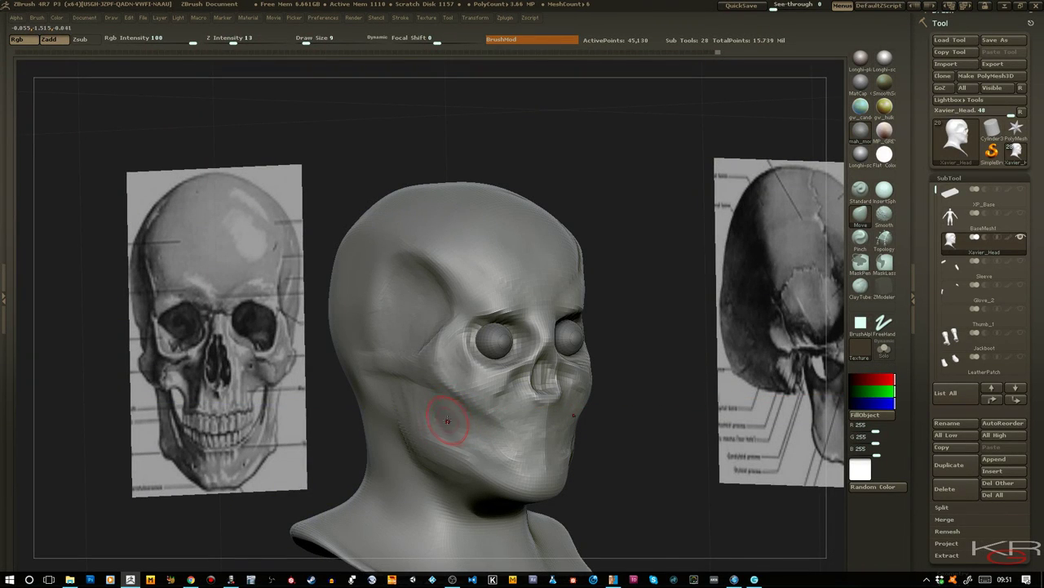
pyautogui.click(860, 285)
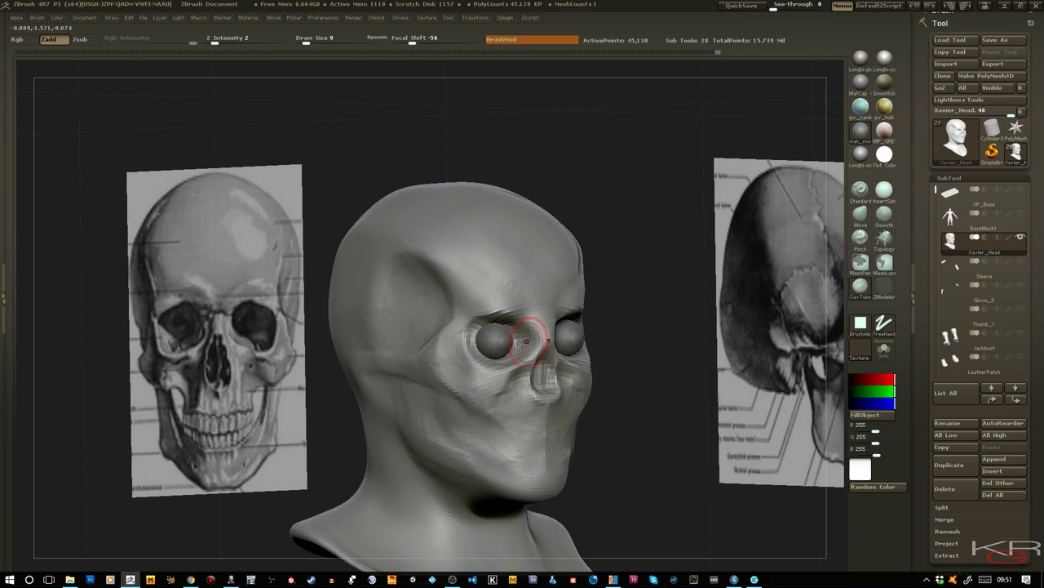
pyautogui.moveTo(450, 425)
pyautogui.mouseDown()
pyautogui.moveTo(462, 441)
pyautogui.moveTo(457, 426)
pyautogui.moveTo(467, 433)
pyautogui.mouseUp()
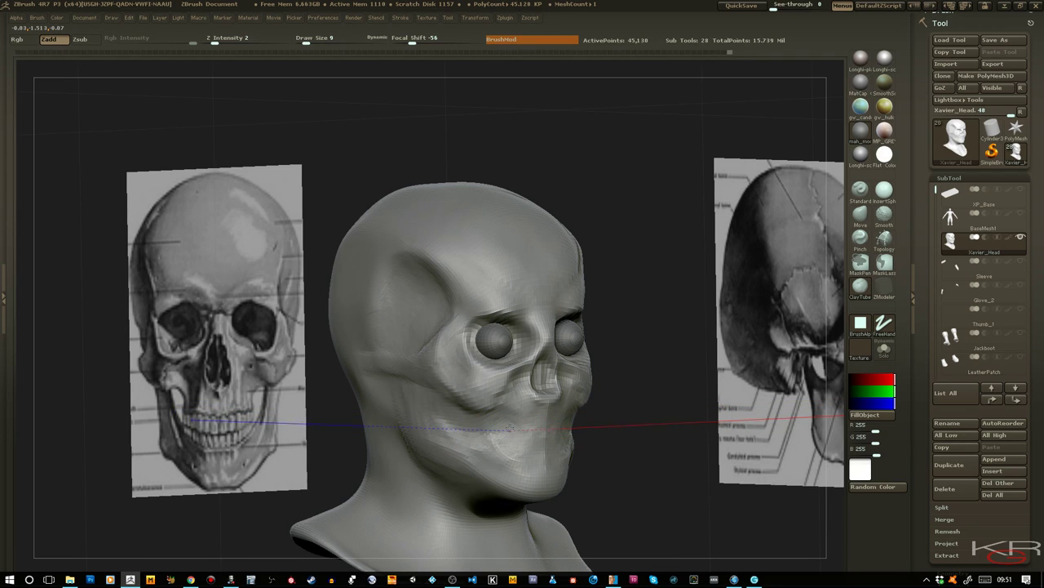
pyautogui.moveTo(537, 439)
pyautogui.mouseDown()
pyautogui.moveTo(538, 455)
pyautogui.moveTo(542, 427)
pyautogui.moveTo(504, 435)
pyautogui.moveTo(453, 421)
pyautogui.mouseUp()
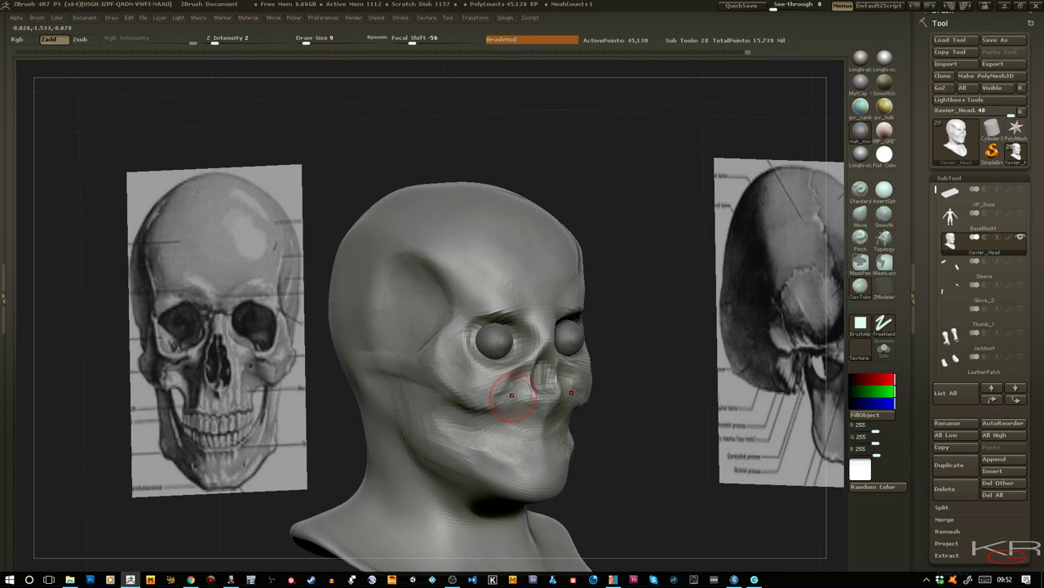
# Refine the upper jaw beneath the cheekbone and around the base of the nasal opening with ClayTubes at Draw Sizes 7 and 5
pyautogui.moveTo(513, 395); pyautogui.dragTo(508, 389)
pyautogui.moveTo(694, 445)
pyautogui.mouseDown()
pyautogui.moveTo(642, 445)
pyautogui.moveTo(667, 441)
pyautogui.mouseUp()
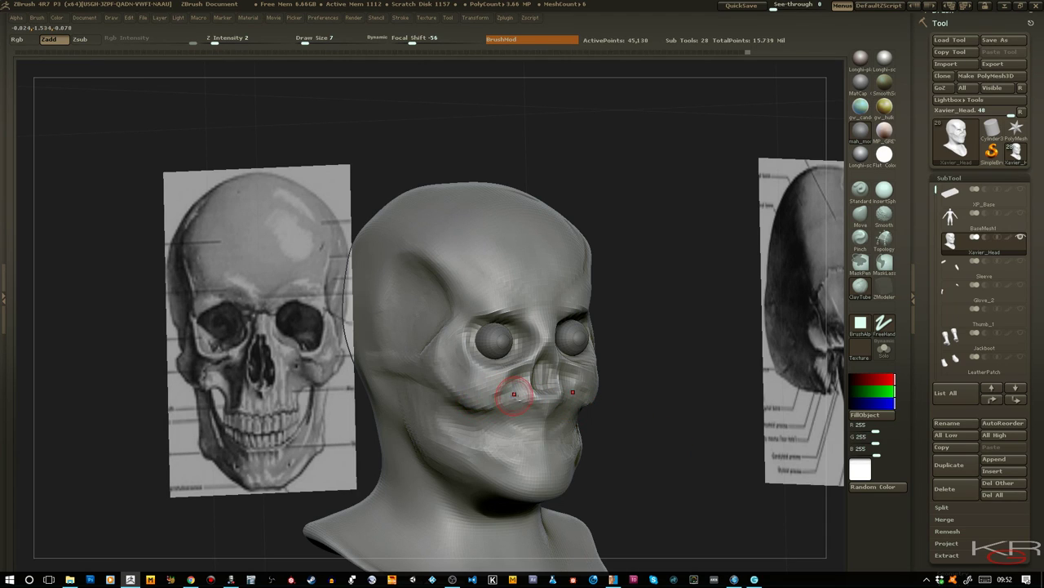
pyautogui.moveTo(511, 392); pyautogui.dragTo(522, 395)
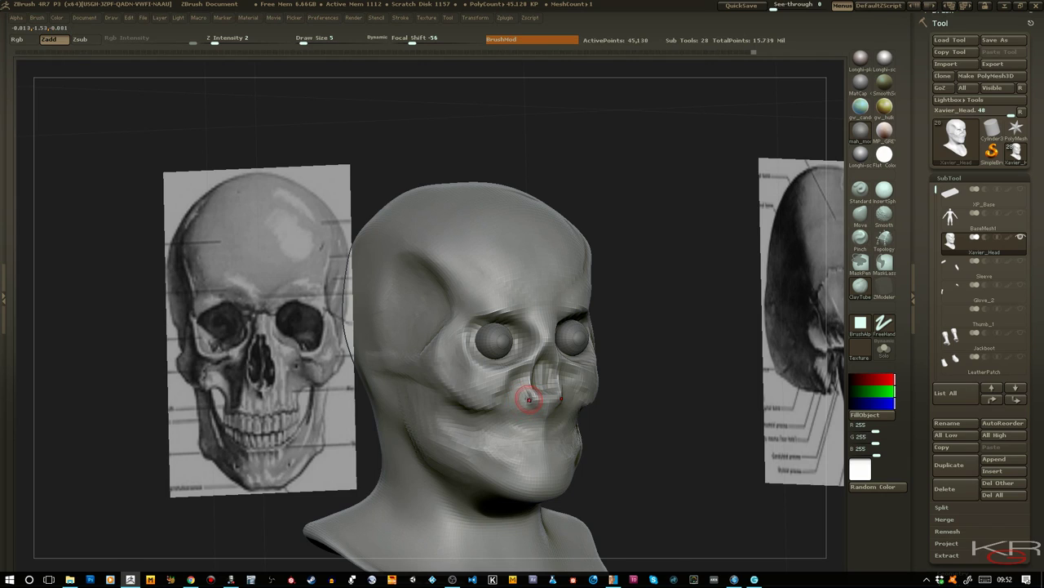
pyautogui.hotkey('shift', 'p')
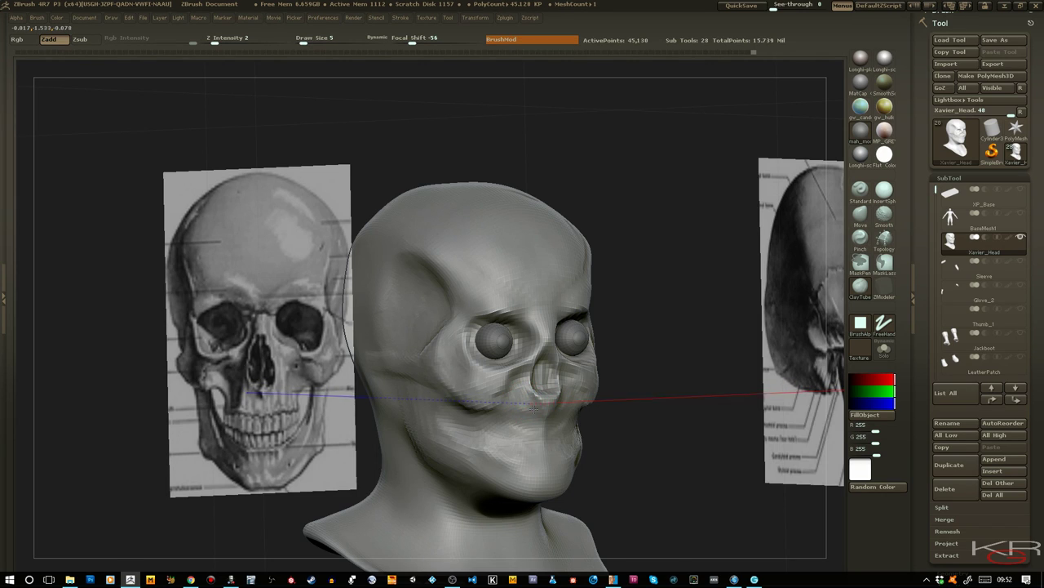
pyautogui.hotkey('shift', 'p')
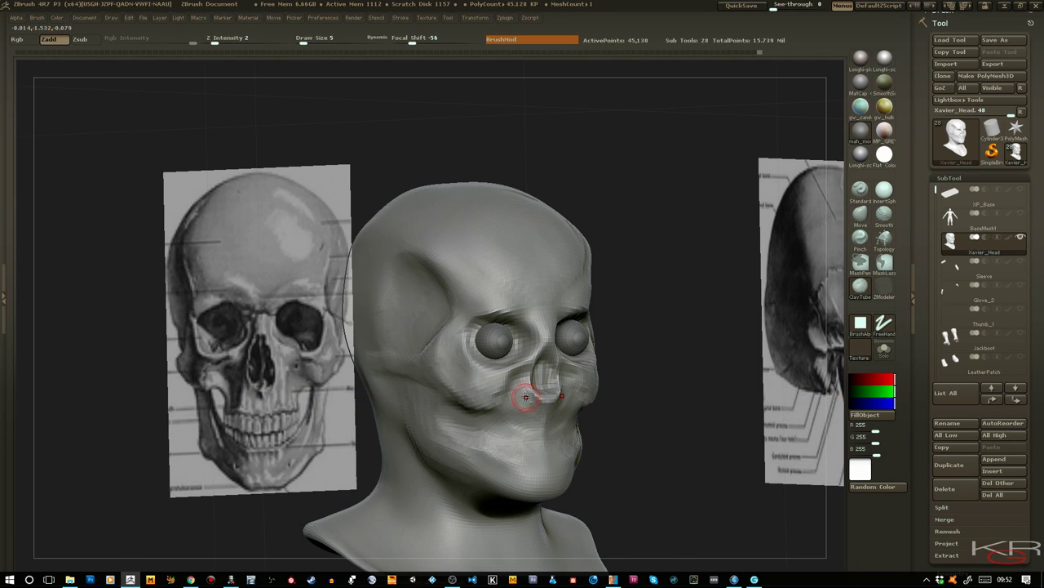
pyautogui.moveTo(527, 398)
pyautogui.mouseDown()
pyautogui.moveTo(513, 414)
pyautogui.moveTo(520, 429)
pyautogui.moveTo(529, 421)
pyautogui.mouseUp()
pyautogui.press(']')
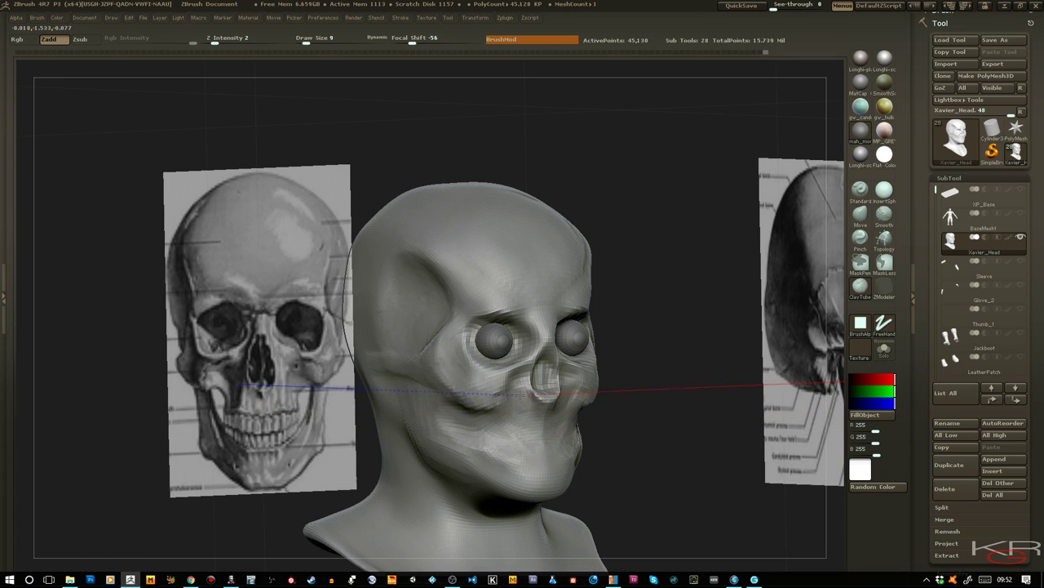
# Reshape the lower rim of the eye socket from a low viewpoint with the Move brush at Draw Size 9
pyautogui.moveTo(682, 441); pyautogui.dragTo(602, 437)
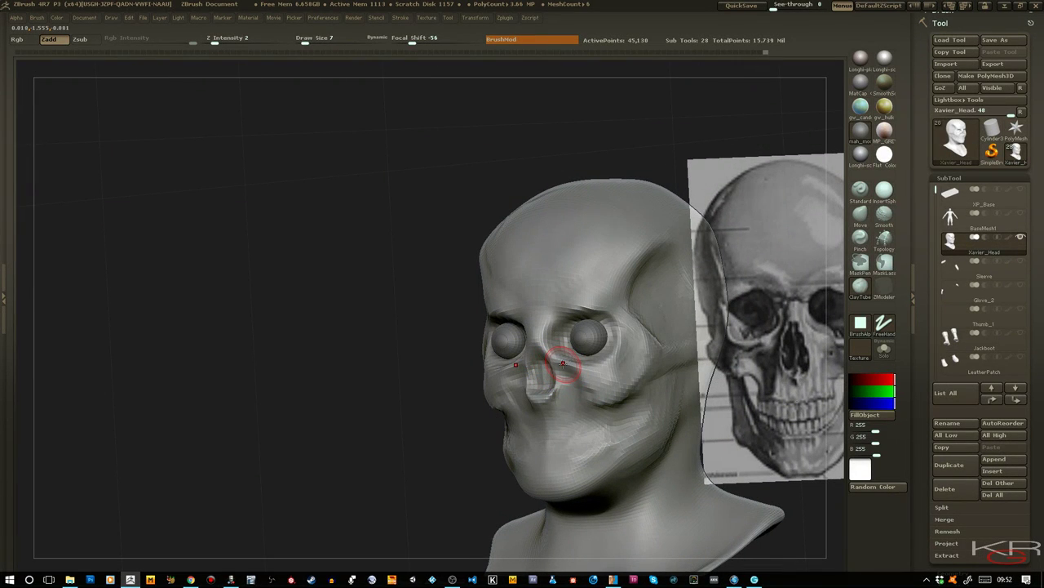
pyautogui.moveTo(366, 363); pyautogui.dragTo(365, 285)
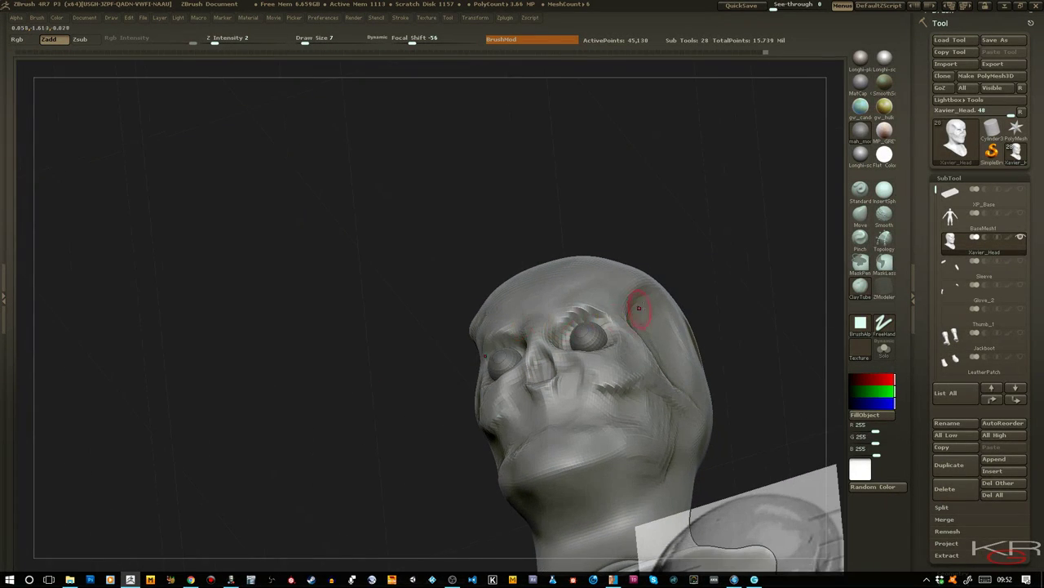
pyautogui.click(861, 213)
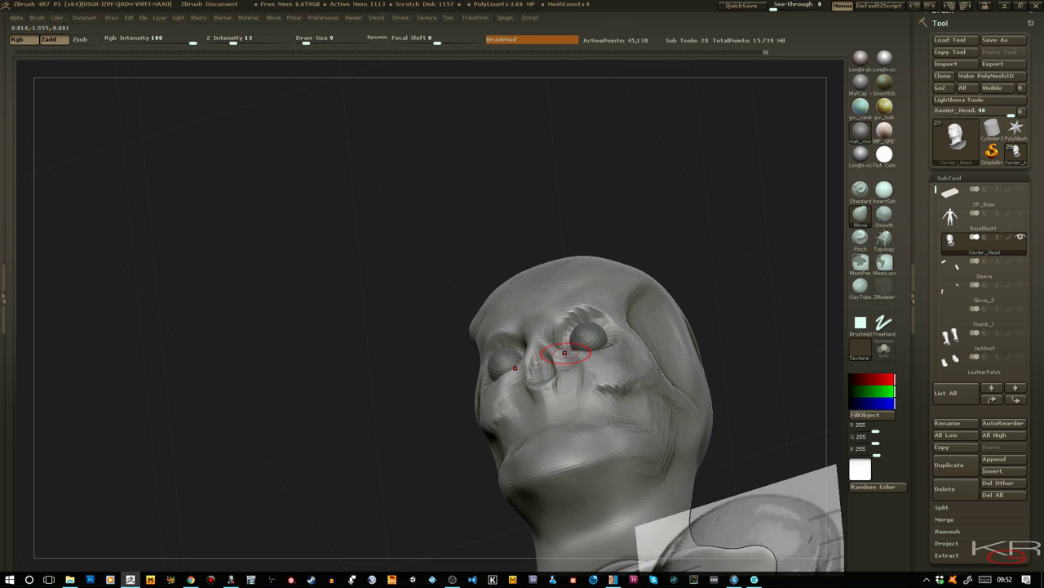
pyautogui.moveTo(563, 355); pyautogui.dragTo(562, 353)
pyautogui.moveTo(564, 358); pyautogui.dragTo(584, 362)
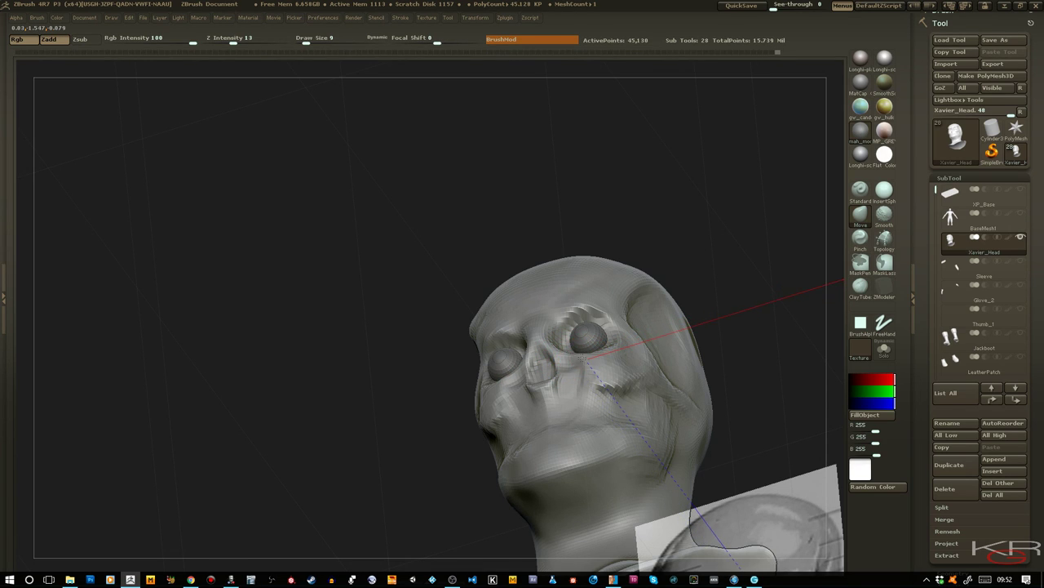
# Fit the forehead and chin profile to the side skull reference with the Move brush at Draw Size 30
pyautogui.moveTo(442, 260)
pyautogui.mouseDown()
pyautogui.moveTo(469, 277)
pyautogui.moveTo(489, 275)
pyautogui.mouseUp()
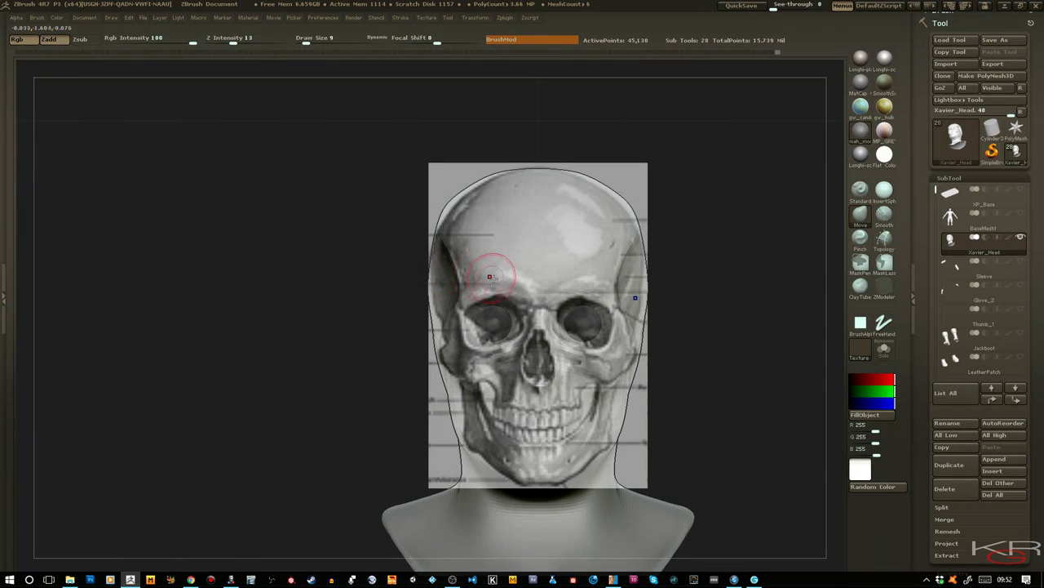
pyautogui.moveTo(747, 318); pyautogui.dragTo(767, 322)
pyautogui.moveTo(699, 348); pyautogui.dragTo(733, 347)
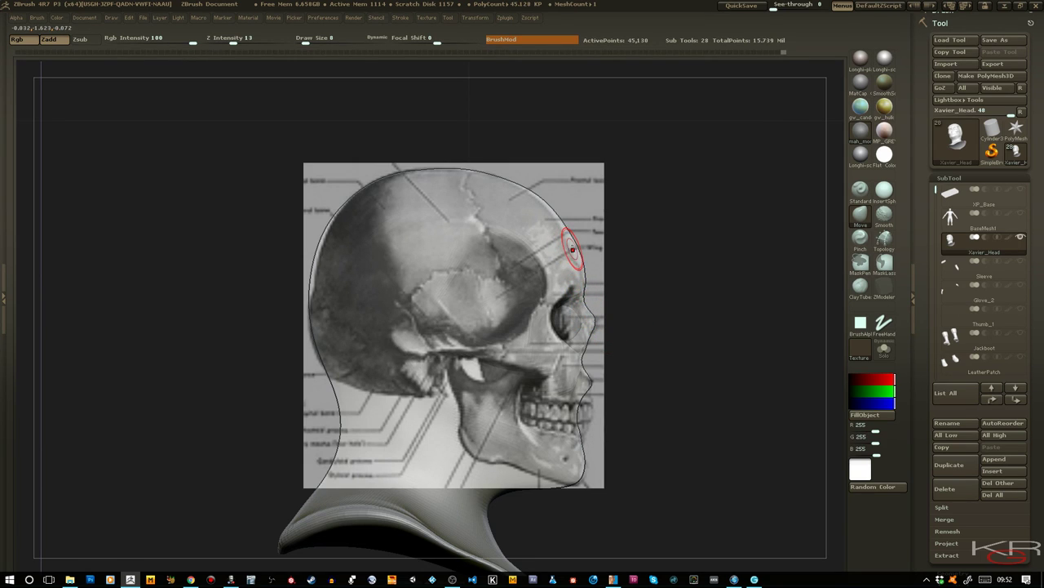
pyautogui.press(']')
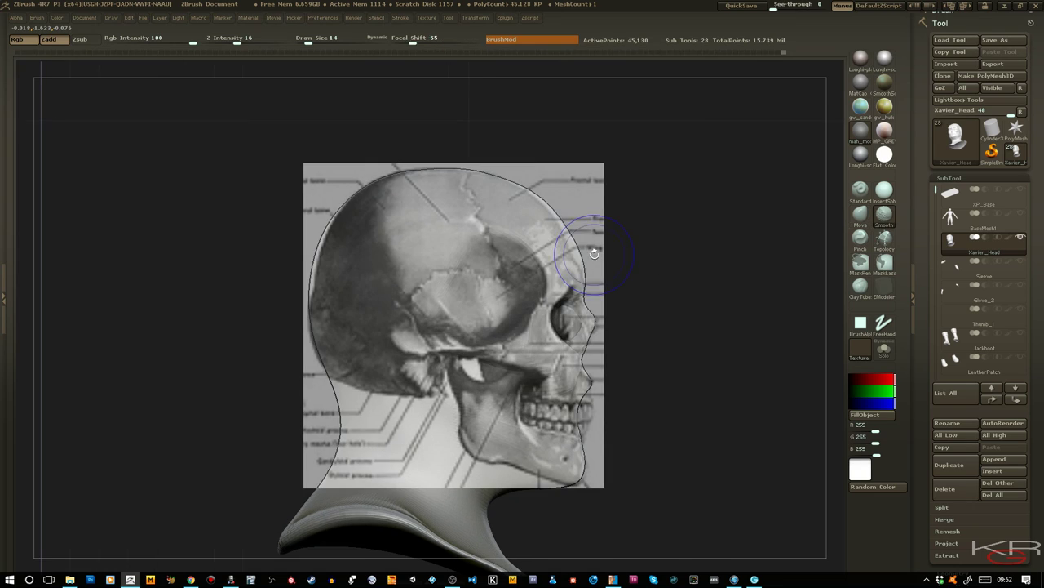
pyautogui.press(']')
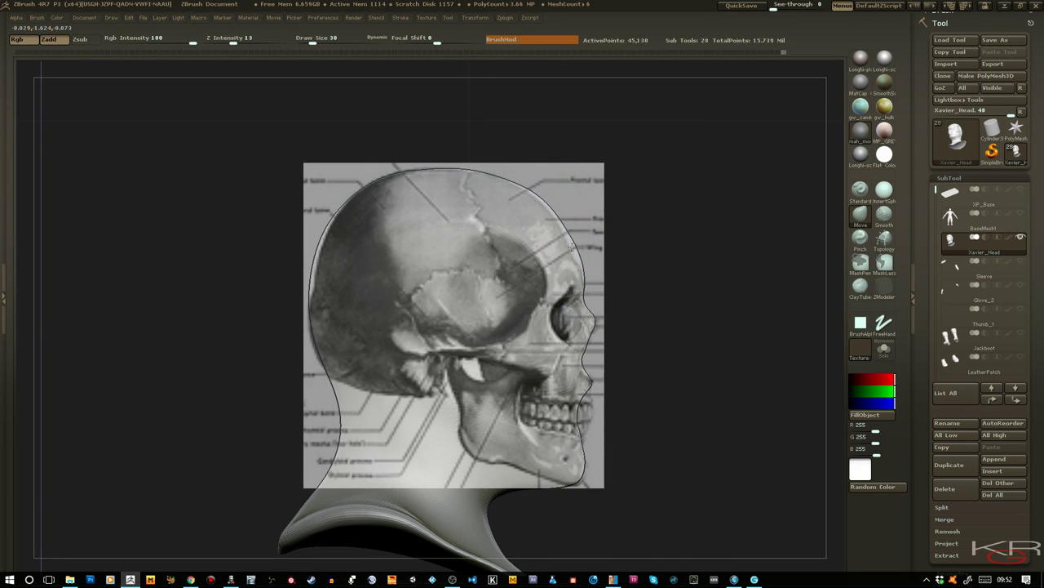
pyautogui.press(']')
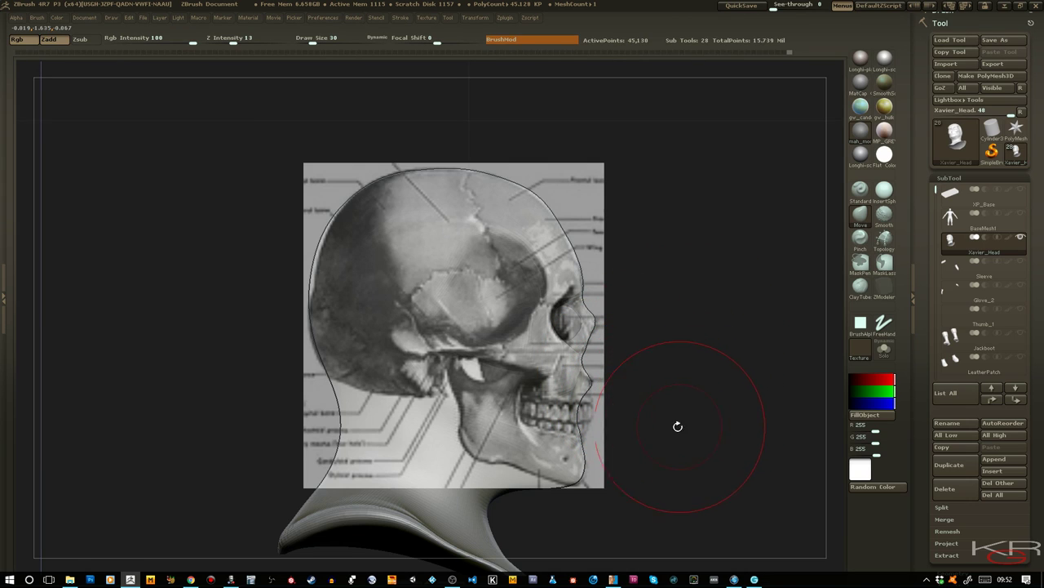
pyautogui.moveTo(550, 481); pyautogui.dragTo(550, 480)
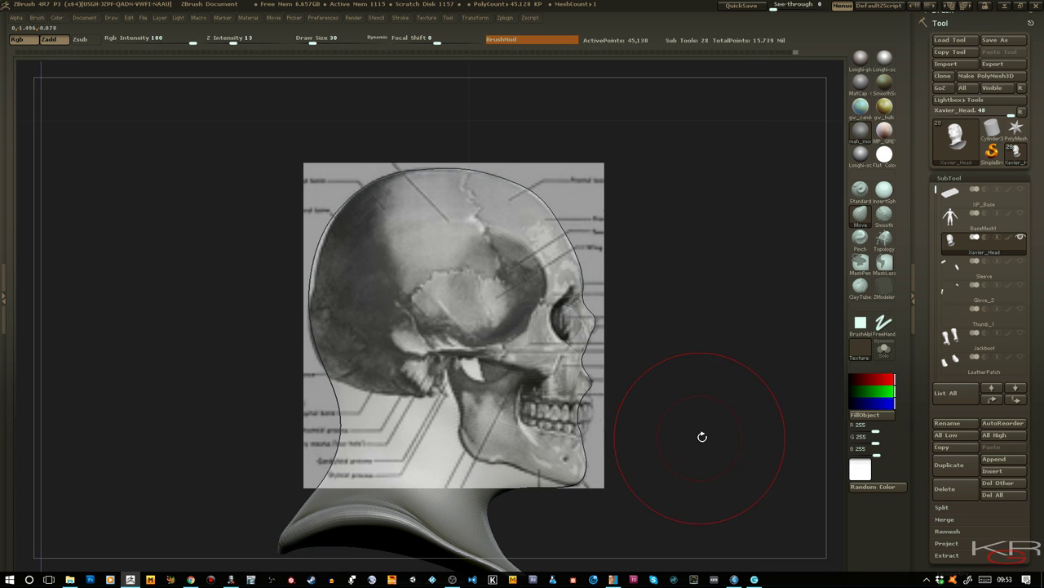
# Shape the bone between the nasal opening and the inner eye socket with the ClayTubes brush at Draw Size 9
pyautogui.moveTo(702, 436); pyautogui.dragTo(736, 297)
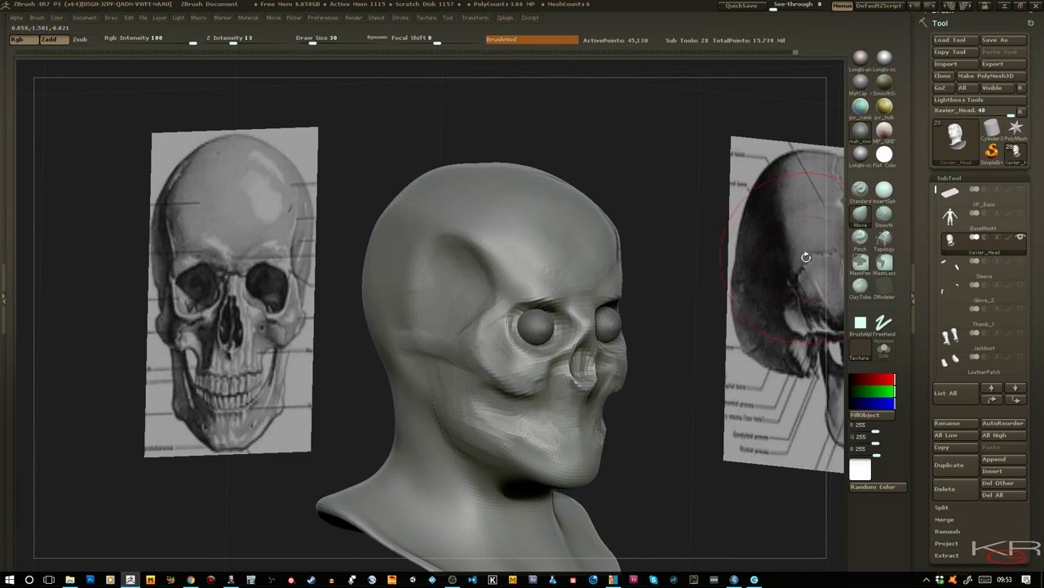
pyautogui.click(860, 286)
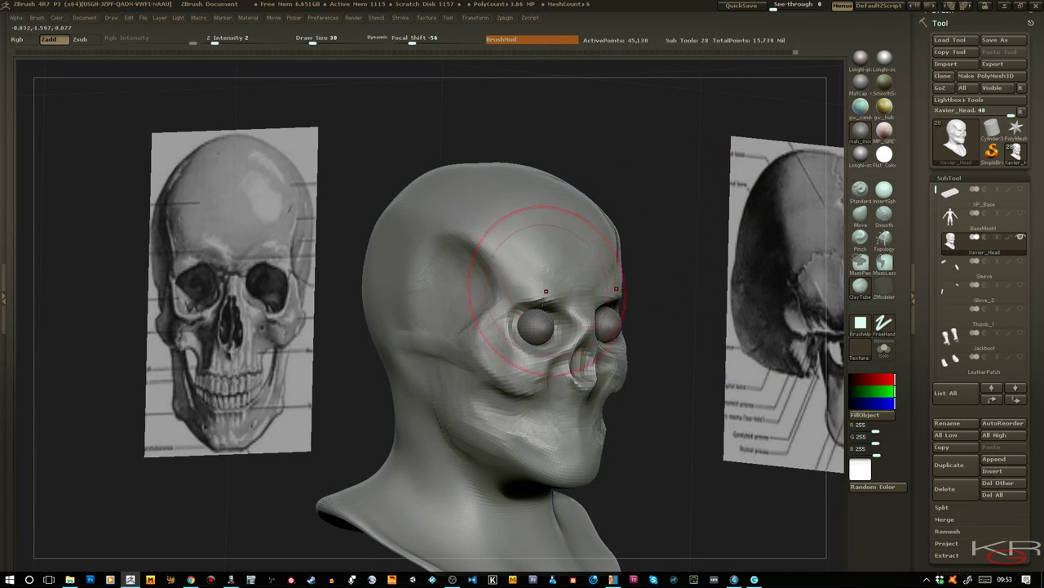
pyautogui.moveTo(709, 459)
pyautogui.keyDown('shift'); pyautogui.mouseDown()
pyautogui.moveTo(680, 466)
pyautogui.moveTo(571, 400)
pyautogui.mouseUp(); pyautogui.keyUp('shift')
pyautogui.press('[')
pyautogui.press('[')
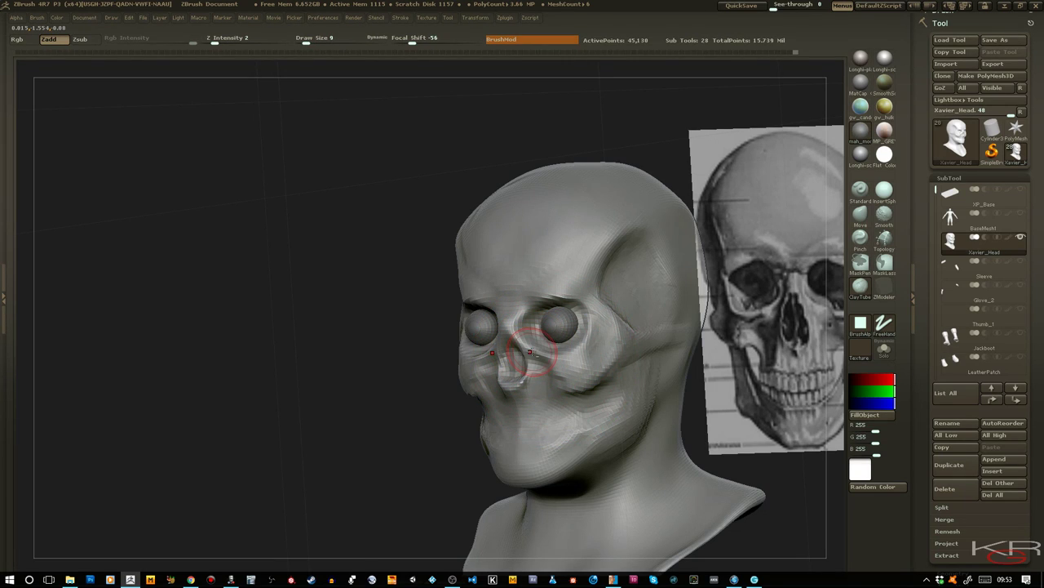
pyautogui.moveTo(531, 351); pyautogui.dragTo(551, 359)
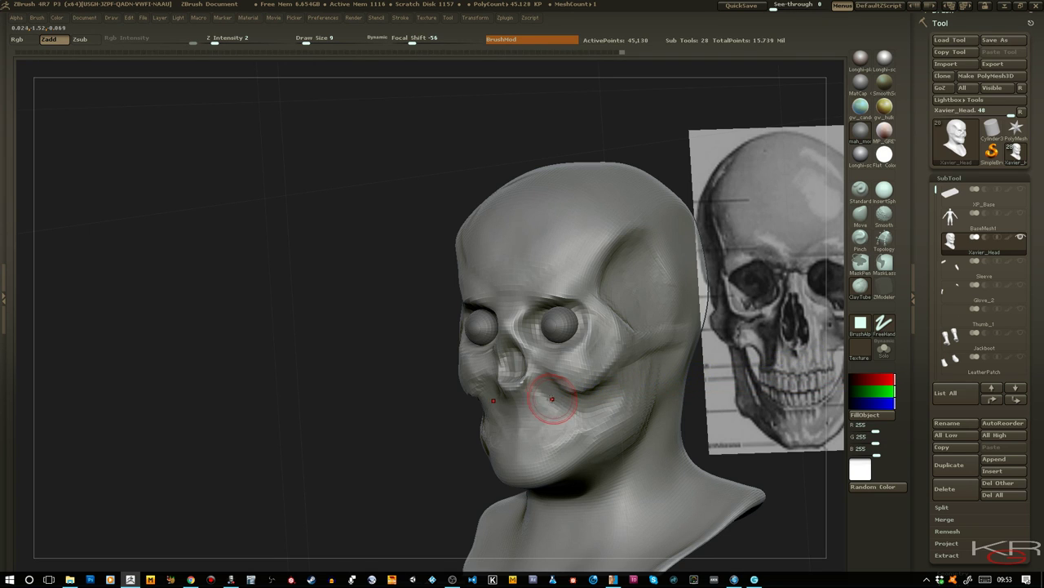
# Refine the cheekbone and the surrounding facial bone with ClayTubes at Draw Sizes 9 and 6, comparing with the skull references
pyautogui.keyDown('shift'); pyautogui.moveTo(334, 310); pyautogui.dragTo(479, 327); pyautogui.keyUp('shift')
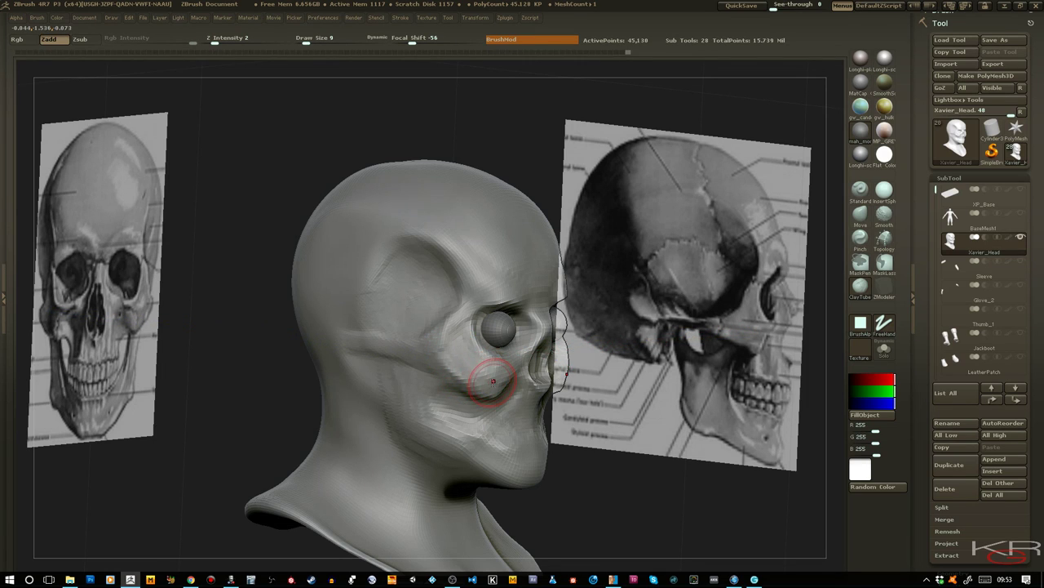
pyautogui.moveTo(578, 460); pyautogui.dragTo(507, 414)
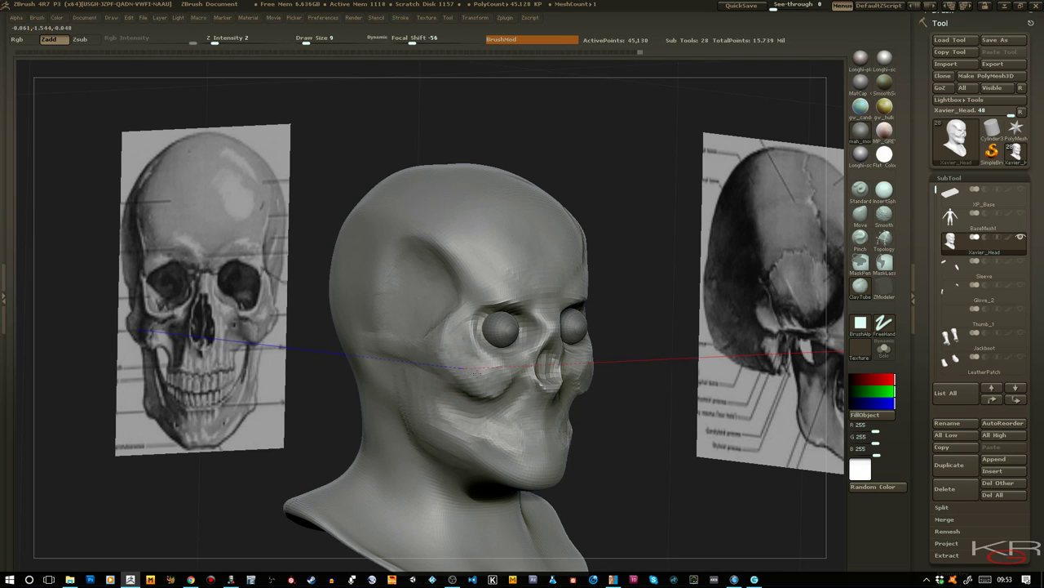
pyautogui.keyDown('shift'); pyautogui.moveTo(627, 412); pyautogui.dragTo(636, 410); pyautogui.keyUp('shift')
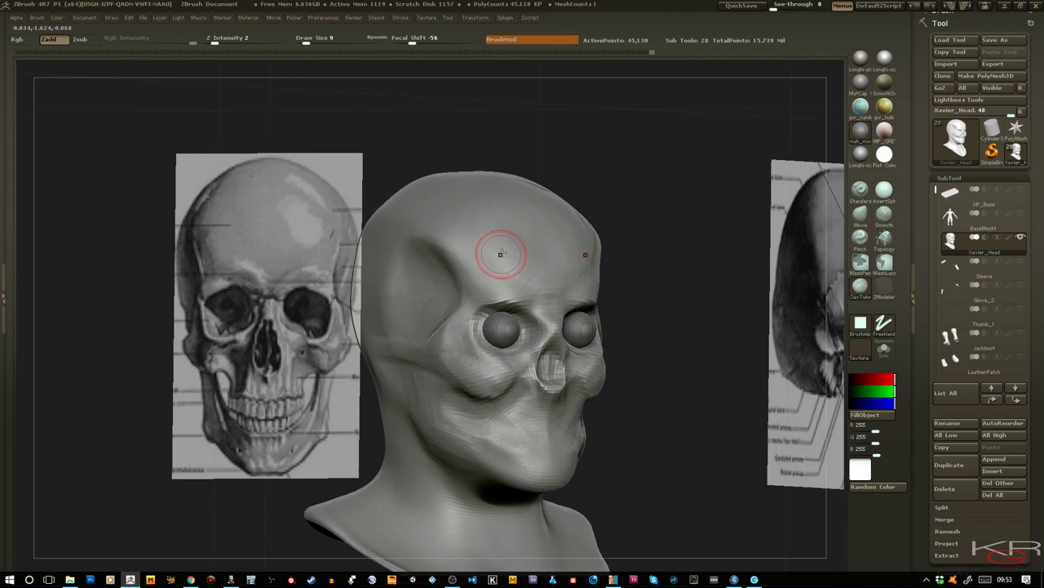
pyautogui.moveTo(702, 409); pyautogui.dragTo(683, 389)
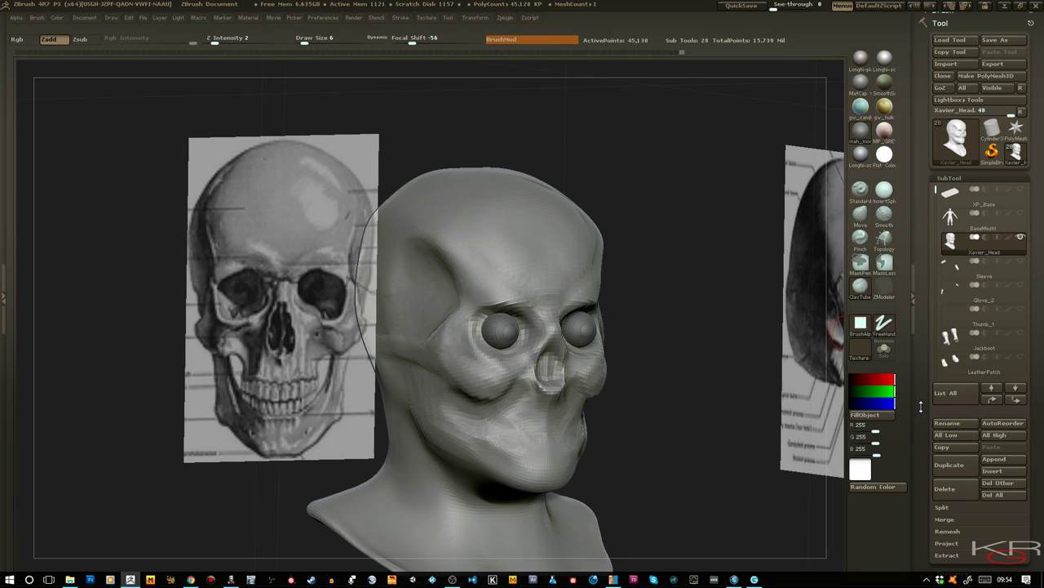
# Try to remesh the head with ZRemesher, keeping the Same polygon count option and KeepGroups enabled
pyautogui.scroll(-4, 926, 406)
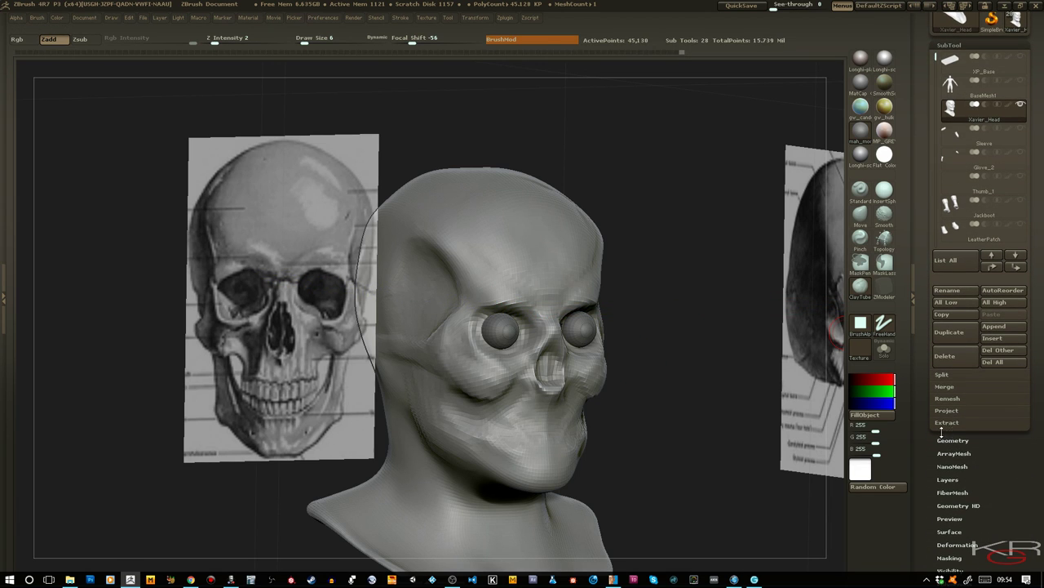
pyautogui.moveTo(713, 368); pyautogui.dragTo(677, 367)
pyautogui.moveTo(755, 381); pyautogui.dragTo(620, 375)
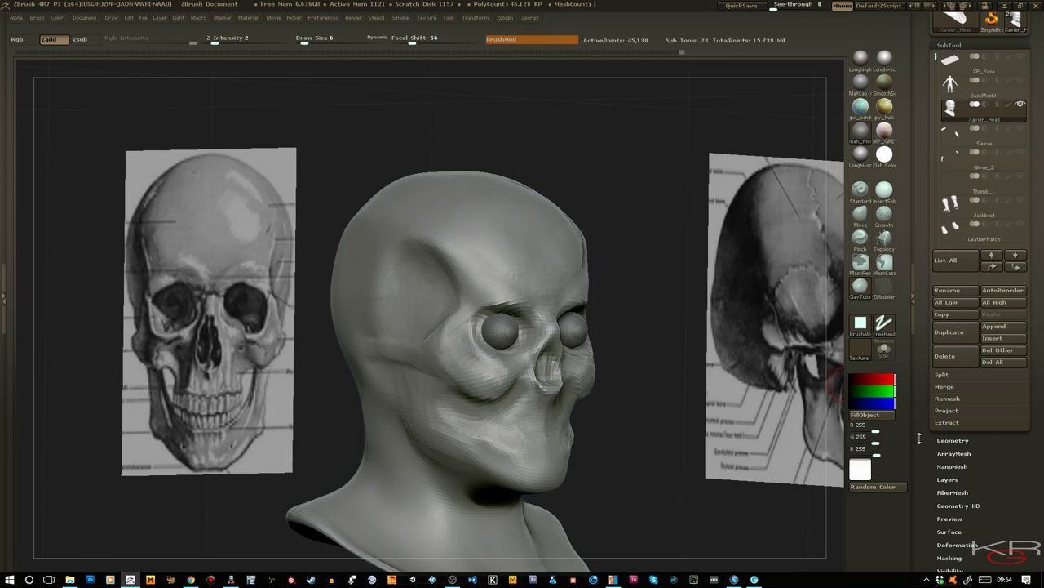
pyautogui.click(947, 439)
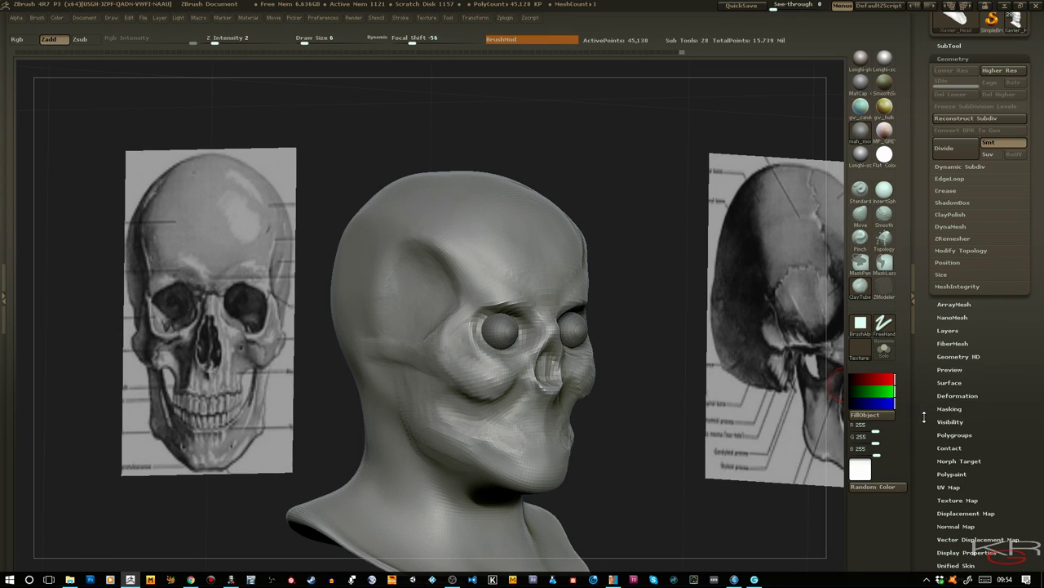
pyautogui.click(949, 238)
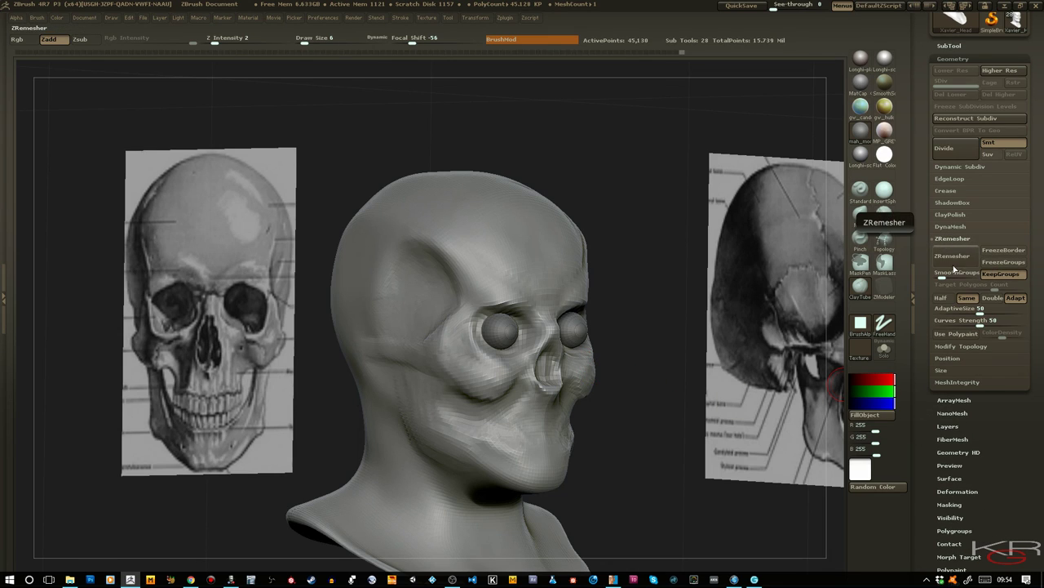
pyautogui.click(953, 259)
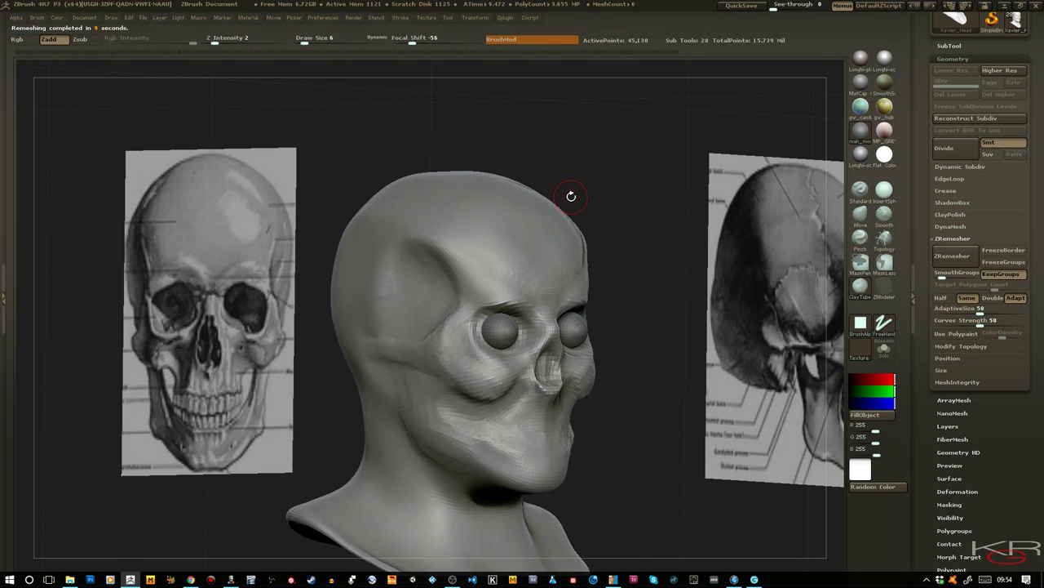
# Set ZRemesher's SmoothGroups to 0 and display the polygon wireframe on the head to inspect its topology
pyautogui.moveTo(943, 279); pyautogui.dragTo(936, 277)
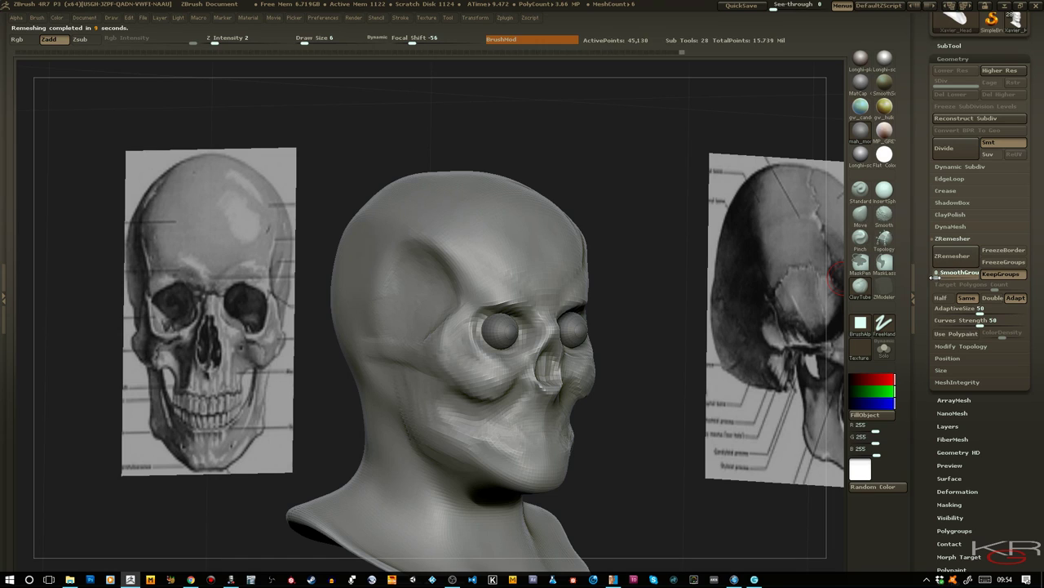
pyautogui.hotkey('shift', 'f')
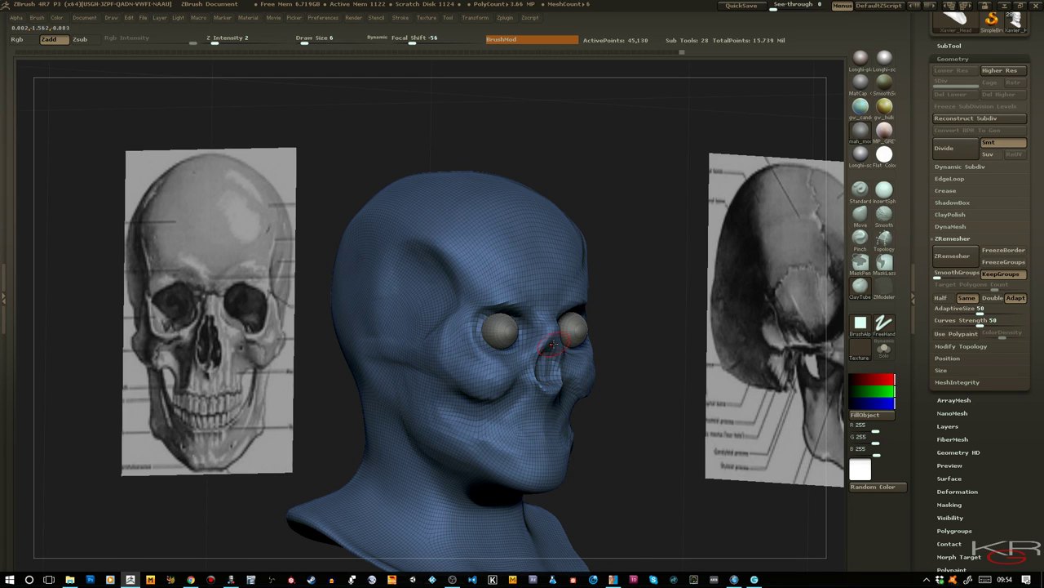
pyautogui.moveTo(626, 384); pyautogui.dragTo(662, 374)
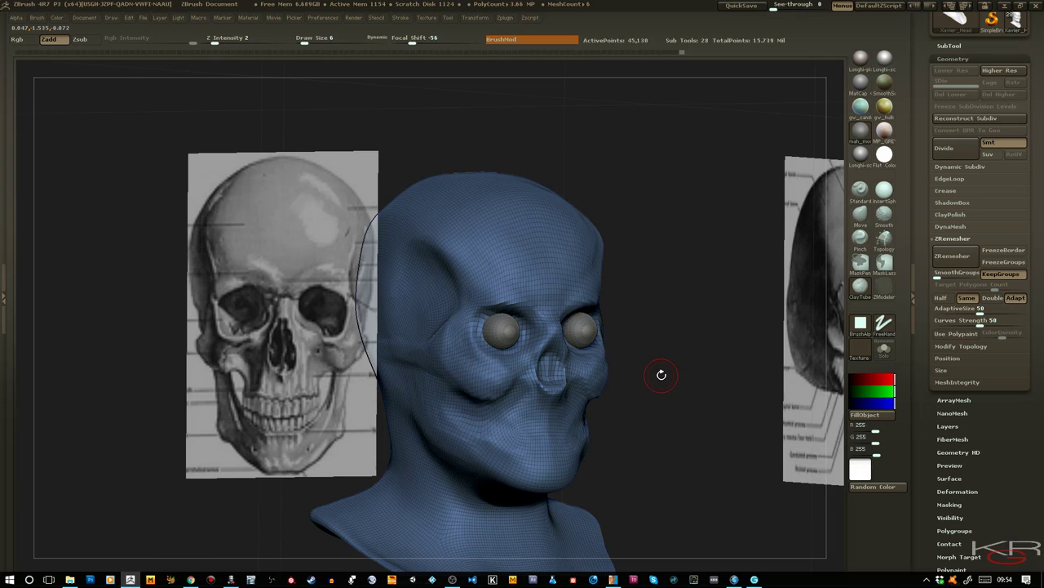
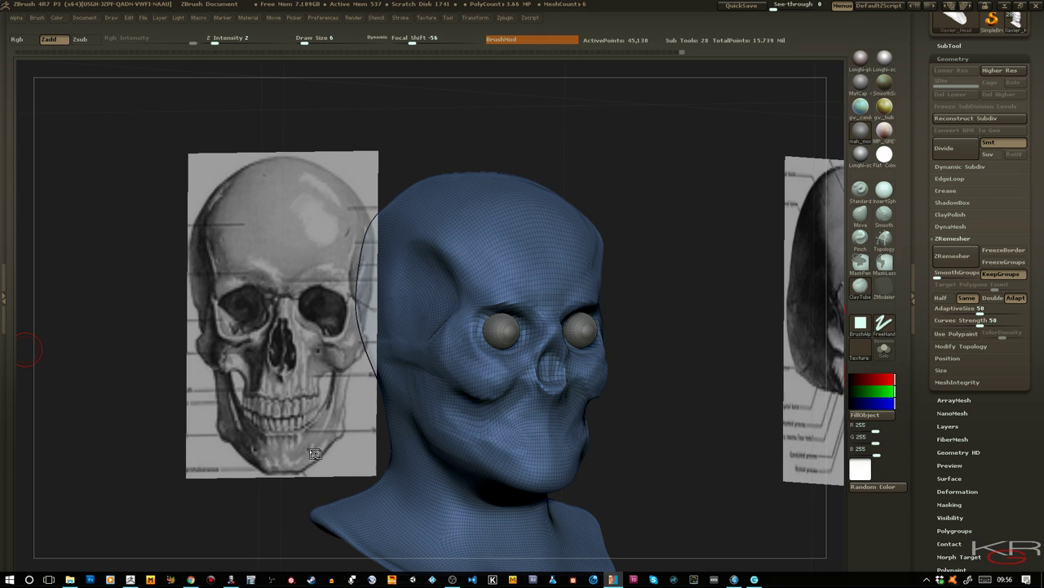
# Refine the cheekbone below the eye socket with the ClayTubes brush at Draw Size 6, following the skull references
pyautogui.click(669, 413)
pyautogui.moveTo(659, 416); pyautogui.dragTo(248, 394)
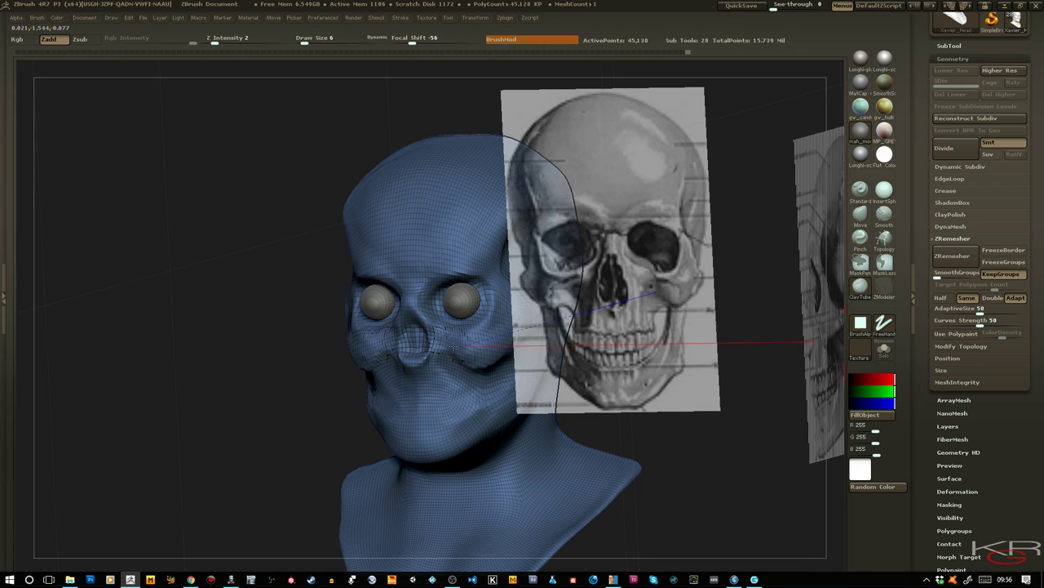
pyautogui.moveTo(296, 314)
pyautogui.mouseDown()
pyautogui.moveTo(250, 273)
pyautogui.moveTo(256, 237)
pyautogui.moveTo(276, 283)
pyautogui.moveTo(390, 339)
pyautogui.moveTo(378, 365)
pyautogui.moveTo(355, 350)
pyautogui.mouseUp()
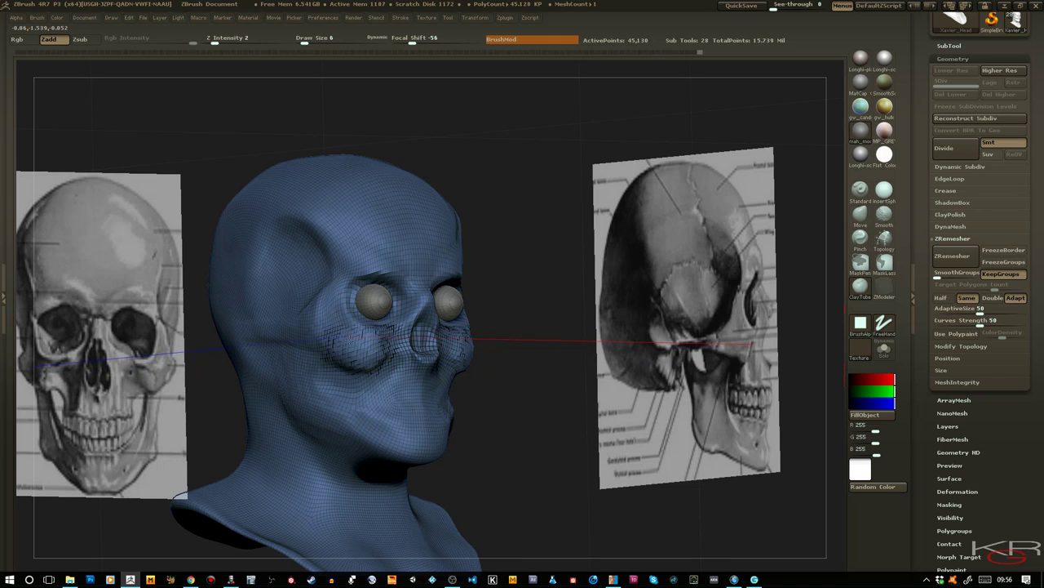
pyautogui.moveTo(547, 408)
pyautogui.mouseDown()
pyautogui.moveTo(341, 343)
pyautogui.moveTo(359, 349)
pyautogui.moveTo(364, 333)
pyautogui.moveTo(346, 340)
pyautogui.moveTo(357, 336)
pyautogui.mouseUp()
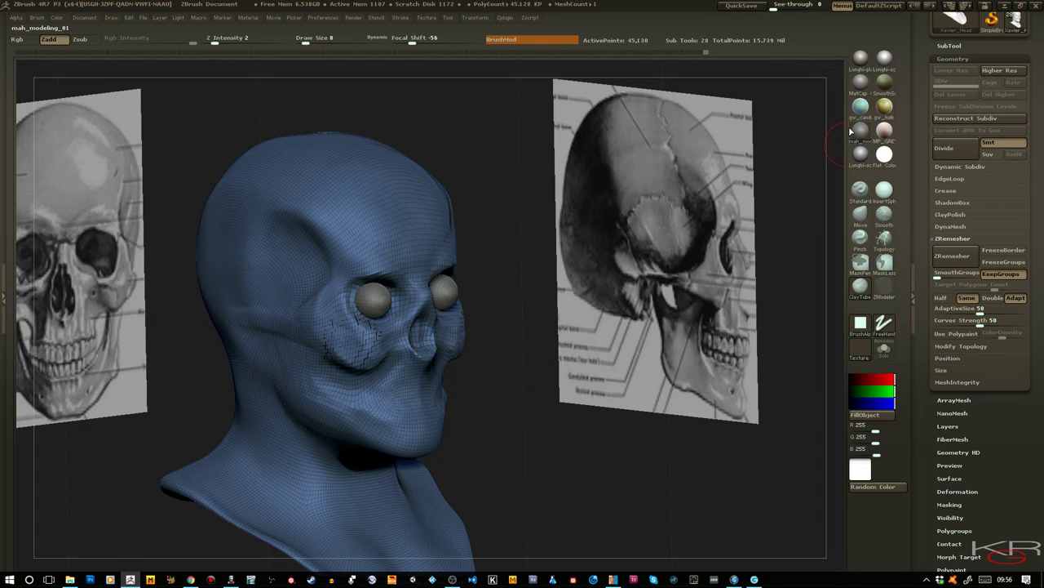
# Apply the Longhi-plasteline material to the sculpt and hide the polygon wireframe
pyautogui.click(885, 59)
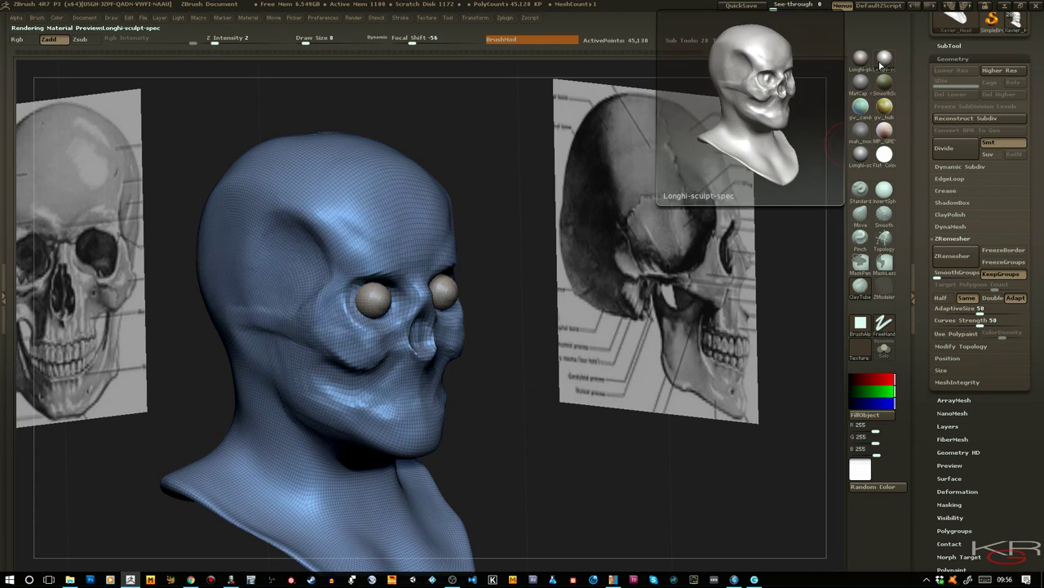
pyautogui.click(858, 57)
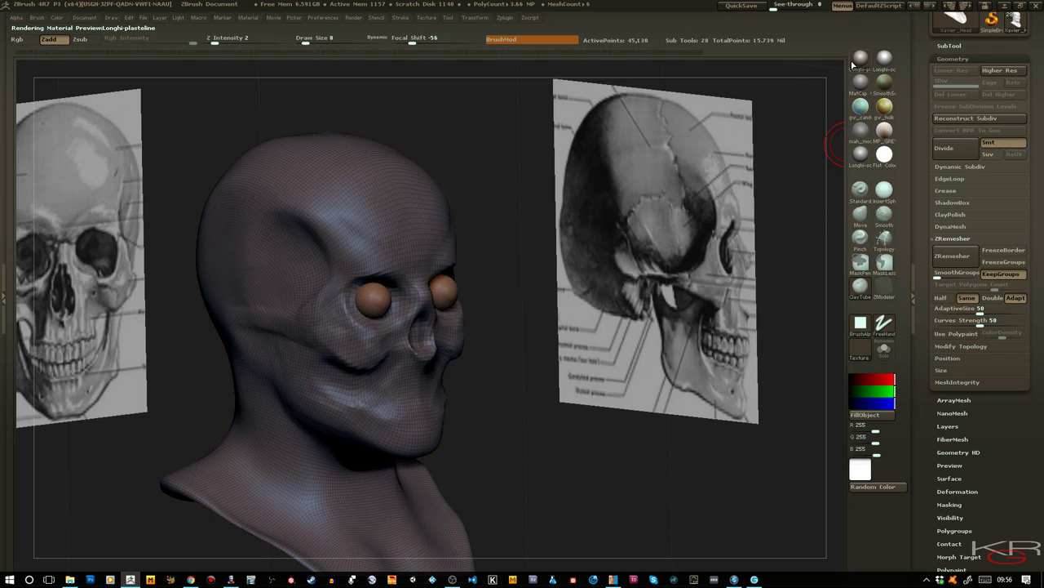
pyautogui.press('shift')
pyautogui.hotkey('shift', 'f')
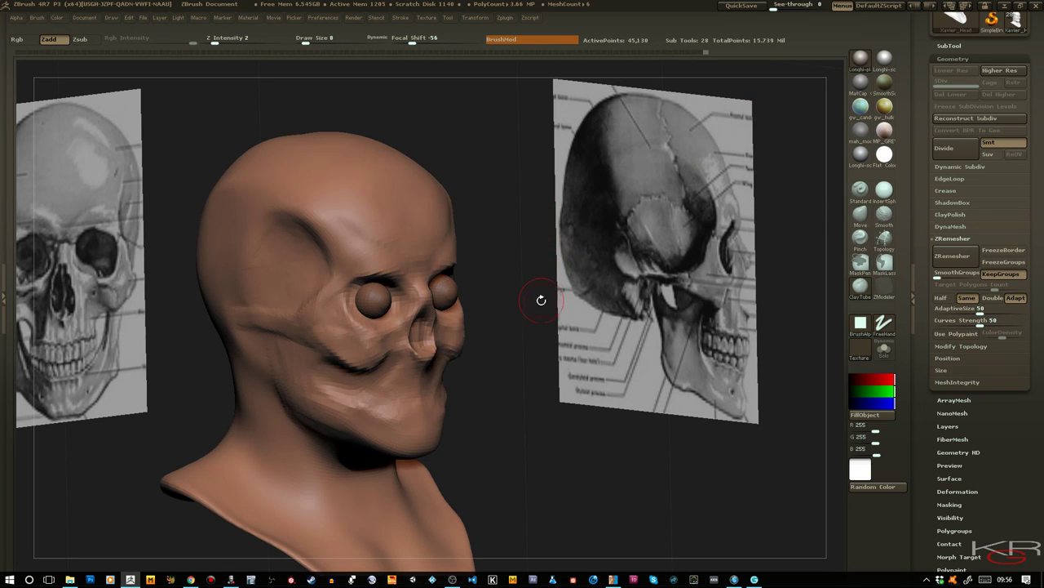
# Shape the cheek and upper jaw beneath the cheekbone with ClayTubes at Draw Sizes 8 and 6, carving in and smoothing the surface
pyautogui.moveTo(513, 312); pyautogui.dragTo(363, 342)
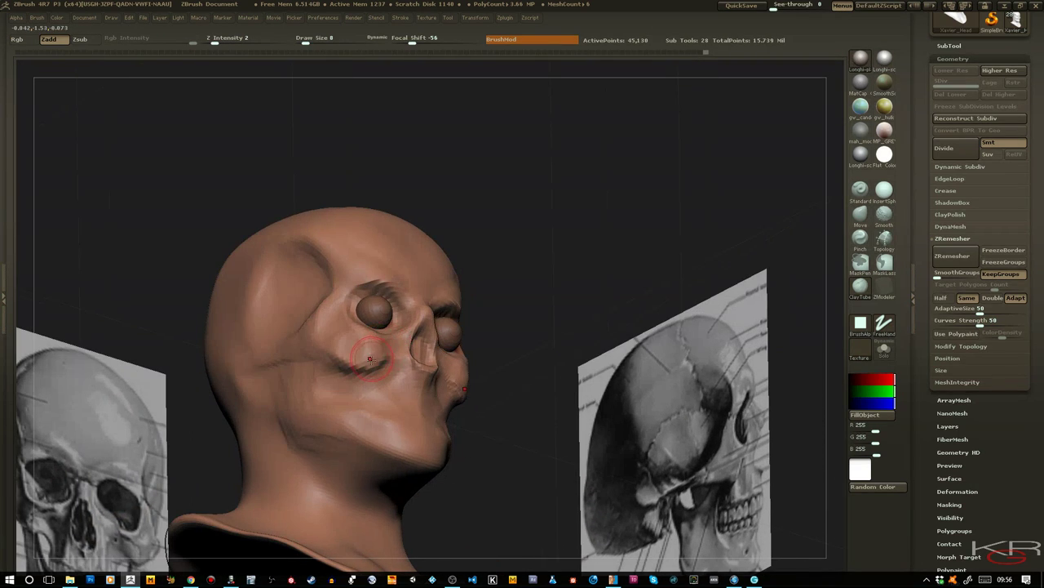
pyautogui.keyDown('shift'); pyautogui.moveTo(532, 385); pyautogui.dragTo(529, 423); pyautogui.keyUp('shift')
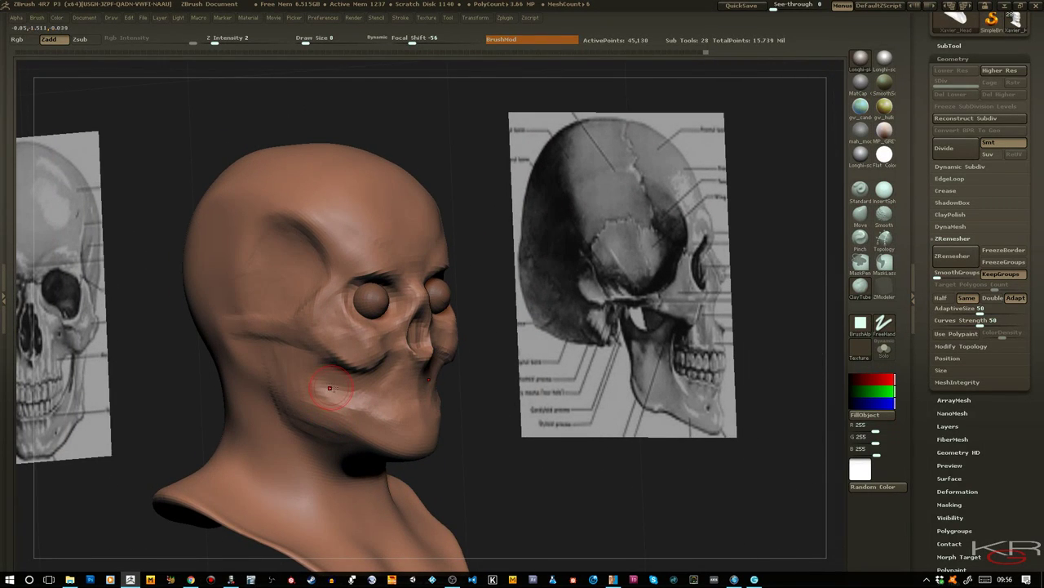
pyautogui.keyDown('shift'); pyautogui.moveTo(503, 489); pyautogui.dragTo(318, 393); pyautogui.keyUp('shift')
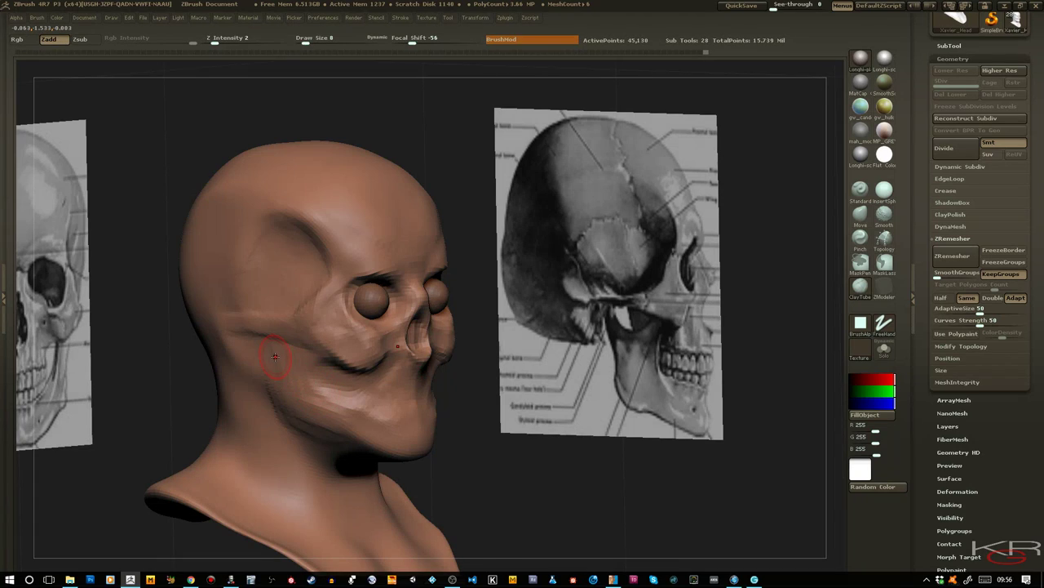
pyautogui.keyDown('alt'); pyautogui.moveTo(276, 351); pyautogui.dragTo(281, 353); pyautogui.keyUp('alt')
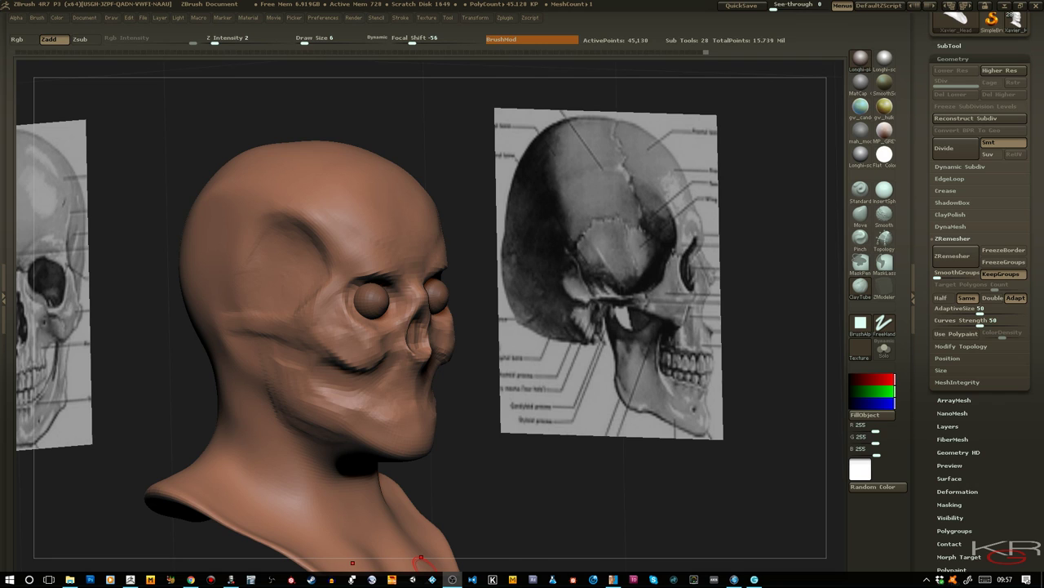
pyautogui.moveTo(758, 210); pyautogui.dragTo(736, 168)
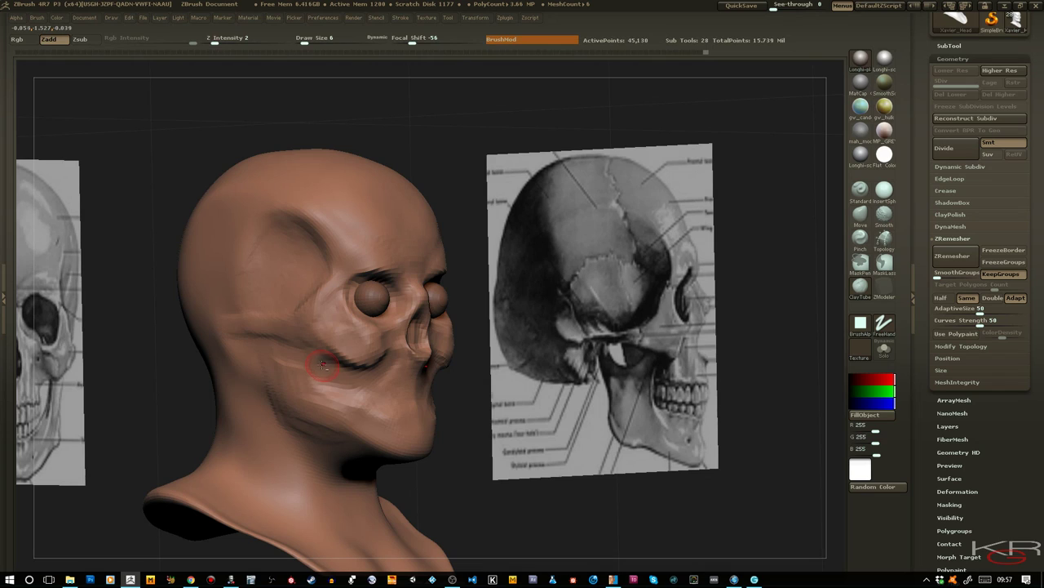
pyautogui.moveTo(323, 364)
pyautogui.mouseDown()
pyautogui.moveTo(358, 382)
pyautogui.moveTo(346, 373)
pyautogui.mouseUp()
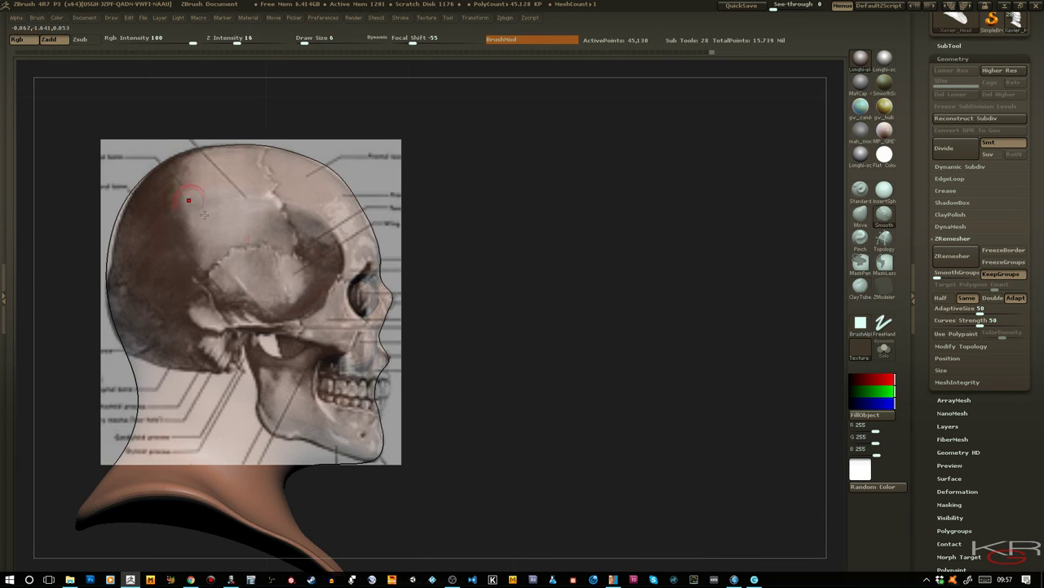
# Refine the side of the jaw with the ClayTubes brush at Draw Size 8, aligned to the side skull reference
pyautogui.press('b')
pyautogui.press('c')
pyautogui.press('t')
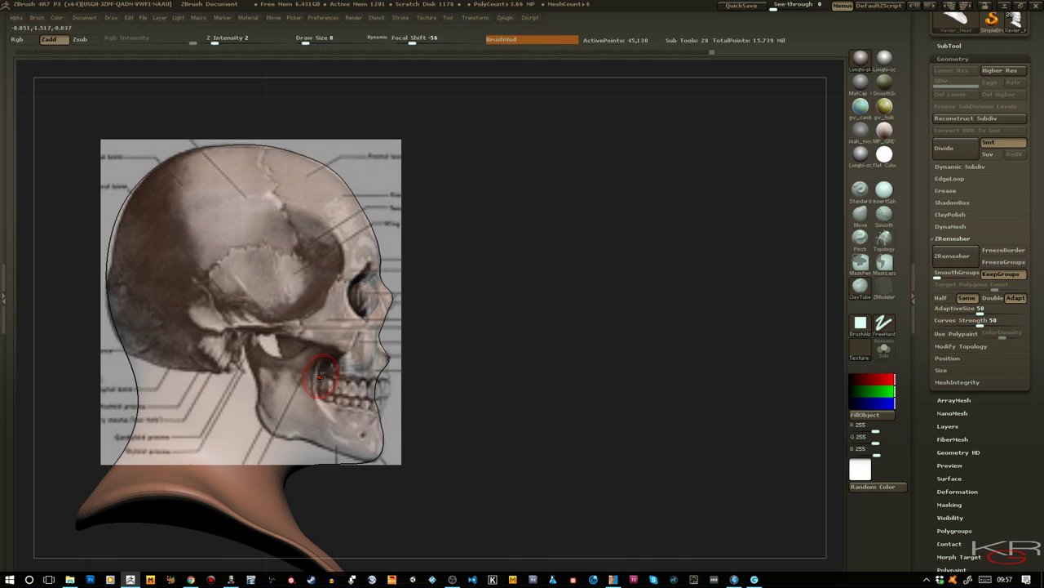
pyautogui.moveTo(324, 387)
pyautogui.mouseDown()
pyautogui.moveTo(327, 395)
pyautogui.moveTo(334, 376)
pyautogui.mouseUp()
pyautogui.keyDown('shift'); pyautogui.moveTo(478, 420); pyautogui.dragTo(404, 414); pyautogui.keyUp('shift')
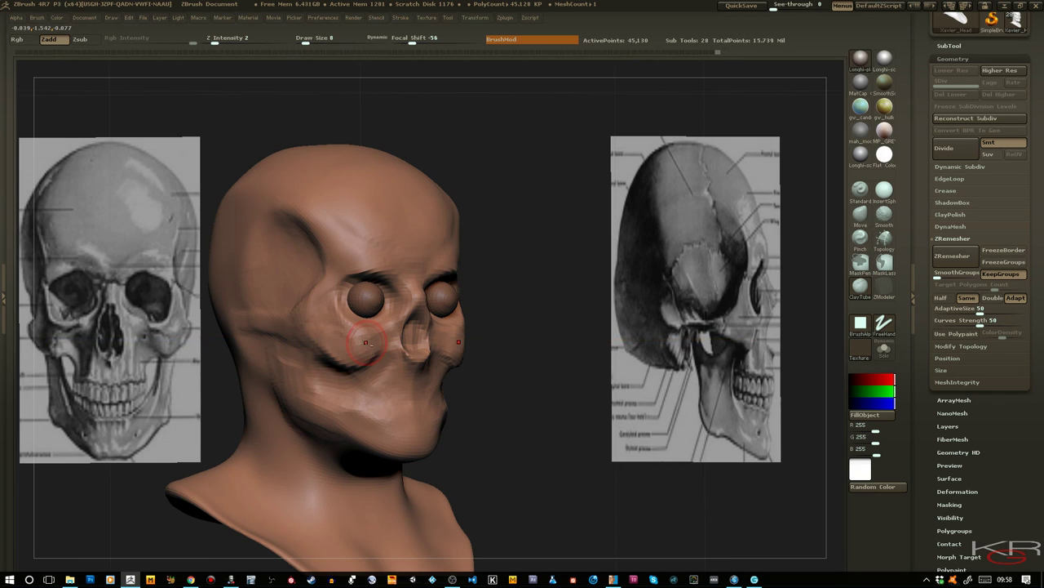
# Refine the bone between the brows and carve the outer rim of the eye socket with ClayTubes at Draw Size 6
pyautogui.moveTo(572, 434); pyautogui.dragTo(518, 427)
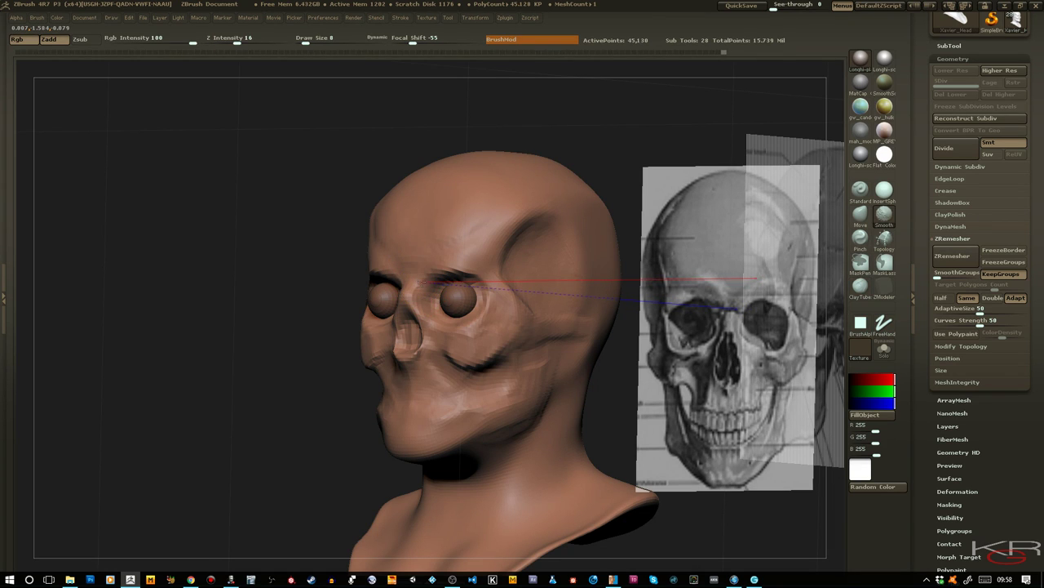
pyautogui.moveTo(326, 258)
pyautogui.mouseDown()
pyautogui.moveTo(302, 279)
pyautogui.moveTo(263, 258)
pyautogui.moveTo(253, 268)
pyautogui.moveTo(322, 244)
pyautogui.mouseUp()
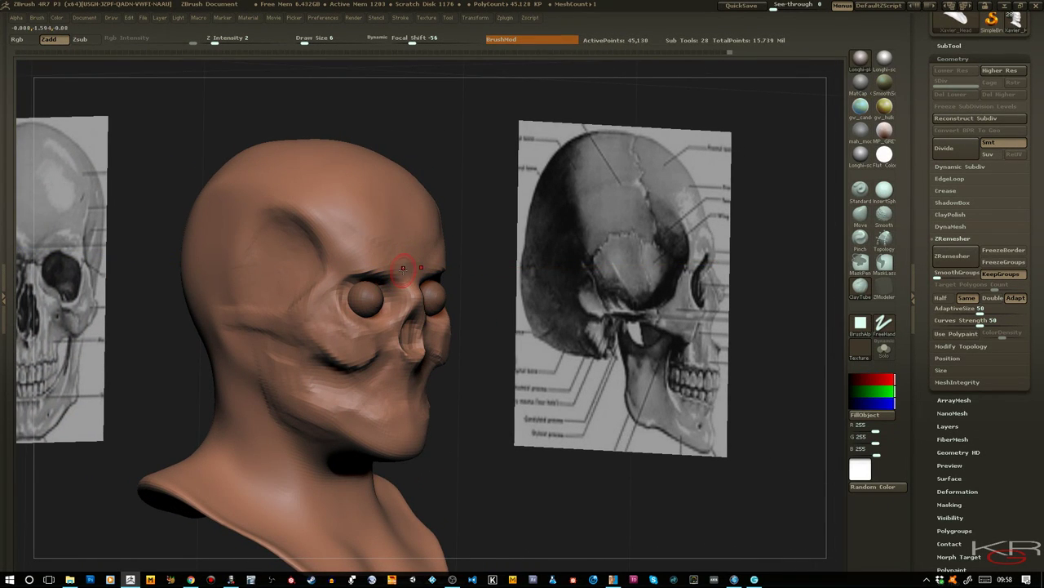
pyautogui.moveTo(402, 268); pyautogui.dragTo(409, 270)
pyautogui.moveTo(482, 308)
pyautogui.keyDown('shift'); pyautogui.mouseDown()
pyautogui.moveTo(501, 308)
pyautogui.moveTo(457, 340)
pyautogui.moveTo(443, 316)
pyautogui.mouseUp(); pyautogui.keyUp('shift')
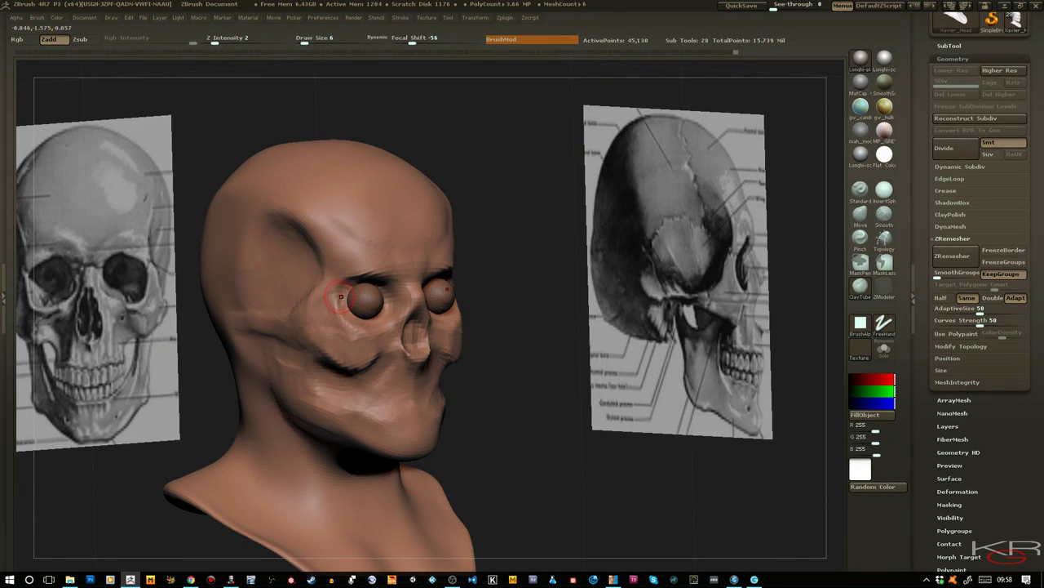
pyautogui.keyDown('alt'); pyautogui.click(359, 301); pyautogui.keyUp('alt')
# Remesh the head with ZRemesher using the Same polygon count and KeepGroups, undoing the first pass and running it again
pyautogui.hotkey('shift', 'f')
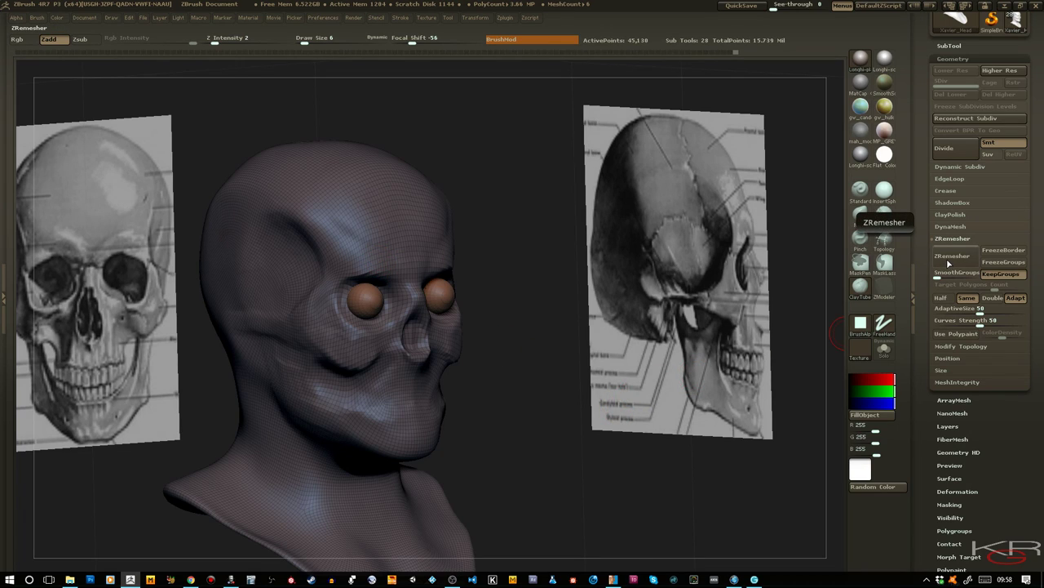
pyautogui.click(949, 256)
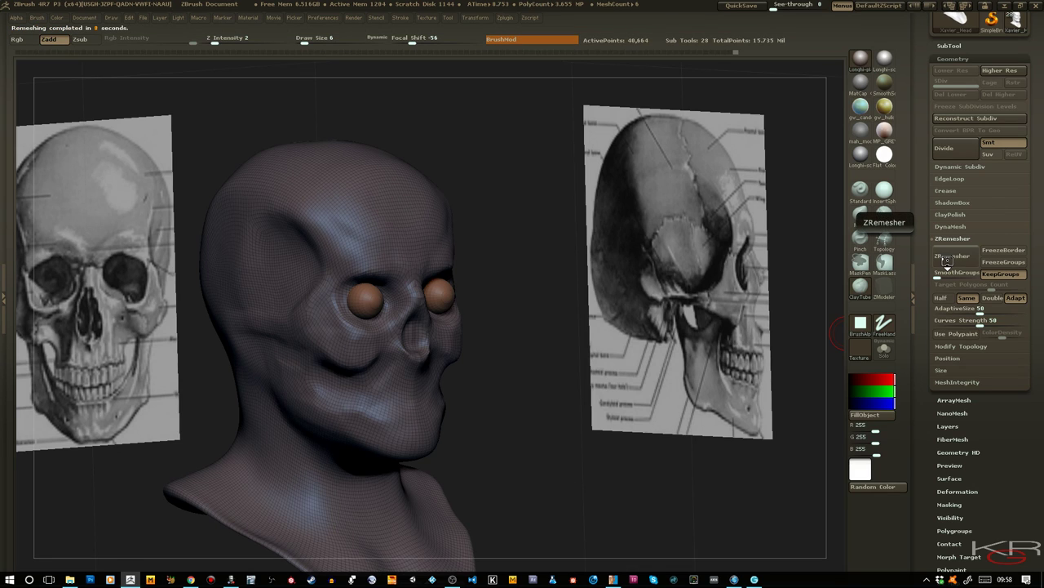
pyautogui.hotkey('ctrl', 'z')
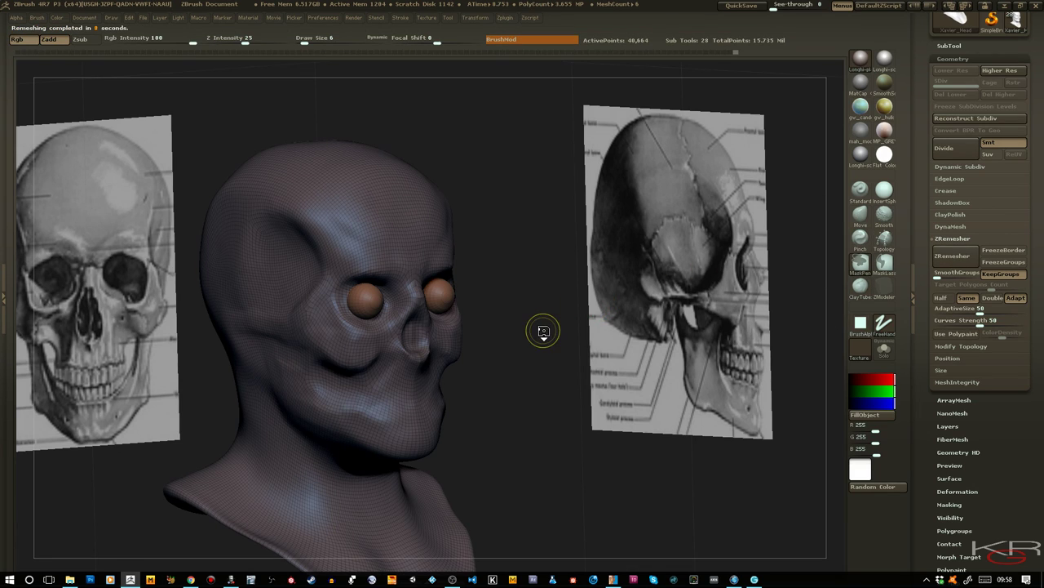
pyautogui.click(944, 261)
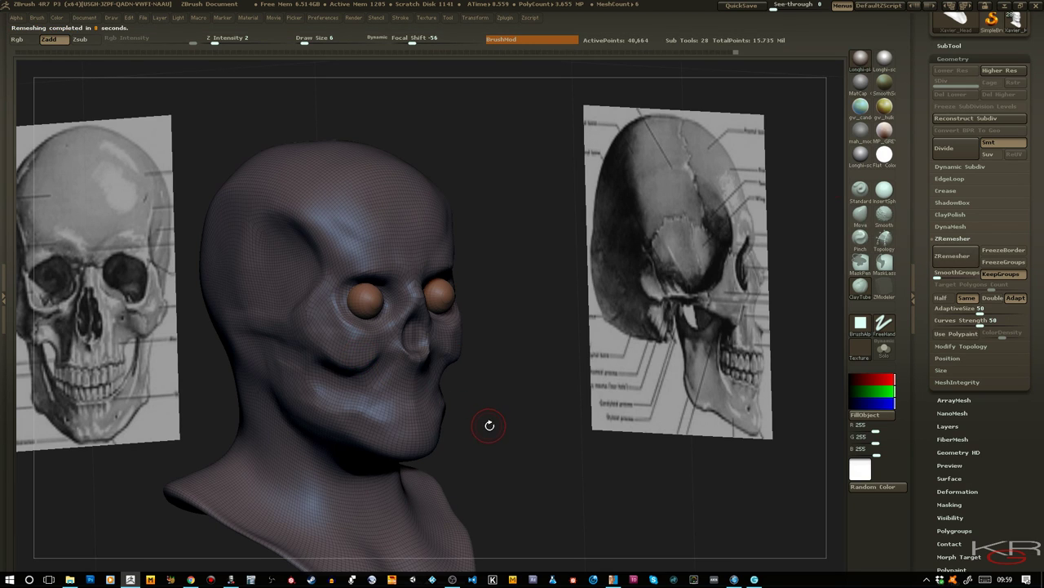
# Inspect the remeshed head's wireframe, then hide it and apply the Longhi-sculpt-spec material
pyautogui.moveTo(489, 425); pyautogui.dragTo(488, 362)
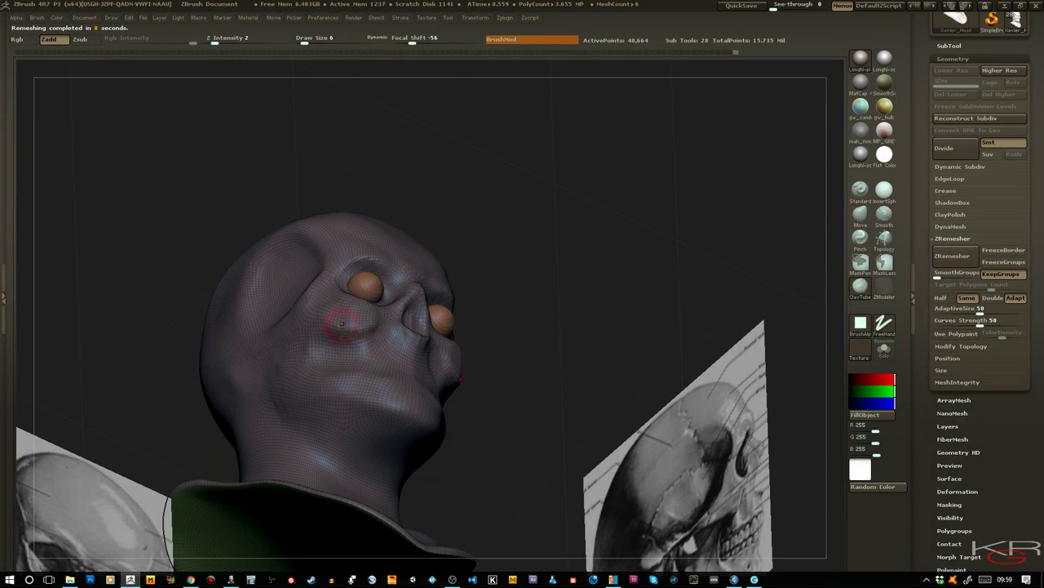
pyautogui.moveTo(571, 343); pyautogui.dragTo(629, 380)
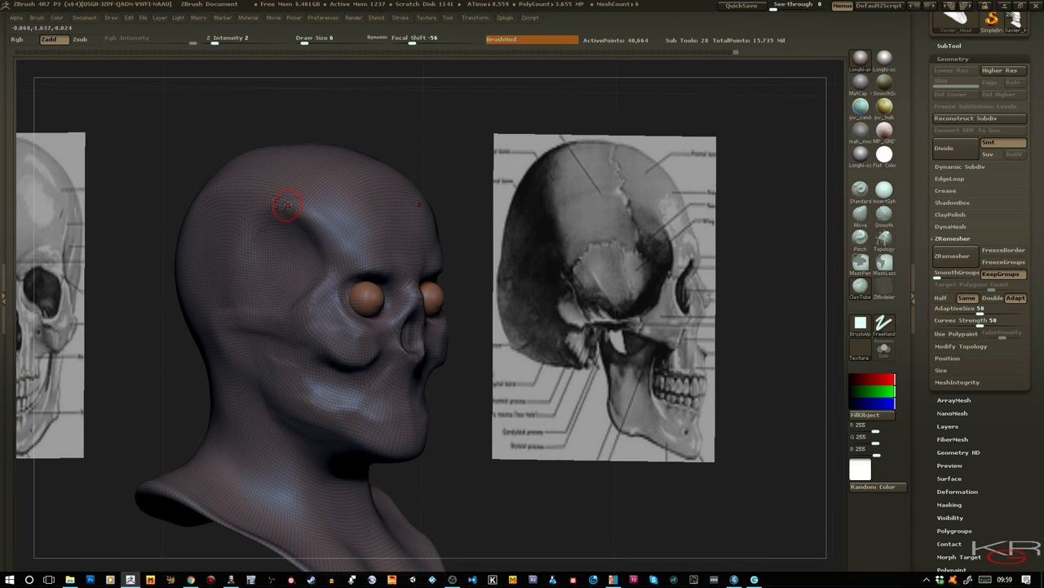
pyautogui.hotkey('shift', 'f')
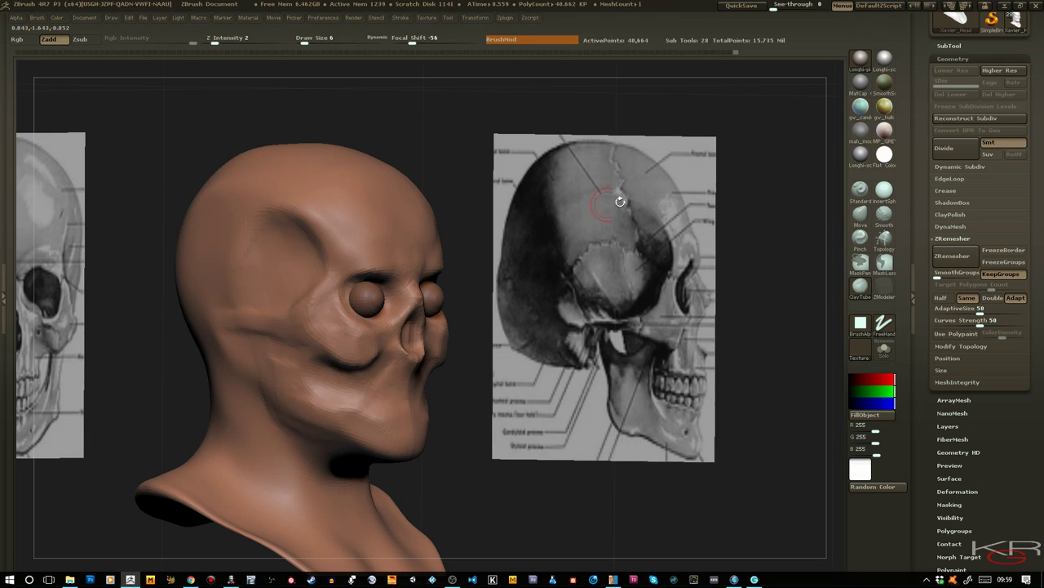
pyautogui.click(883, 60)
# Mask the temporal hollow behind the brow and build up the temporal ridge along its edge with ClayTubes at Draw Size 5
pyautogui.press('[')
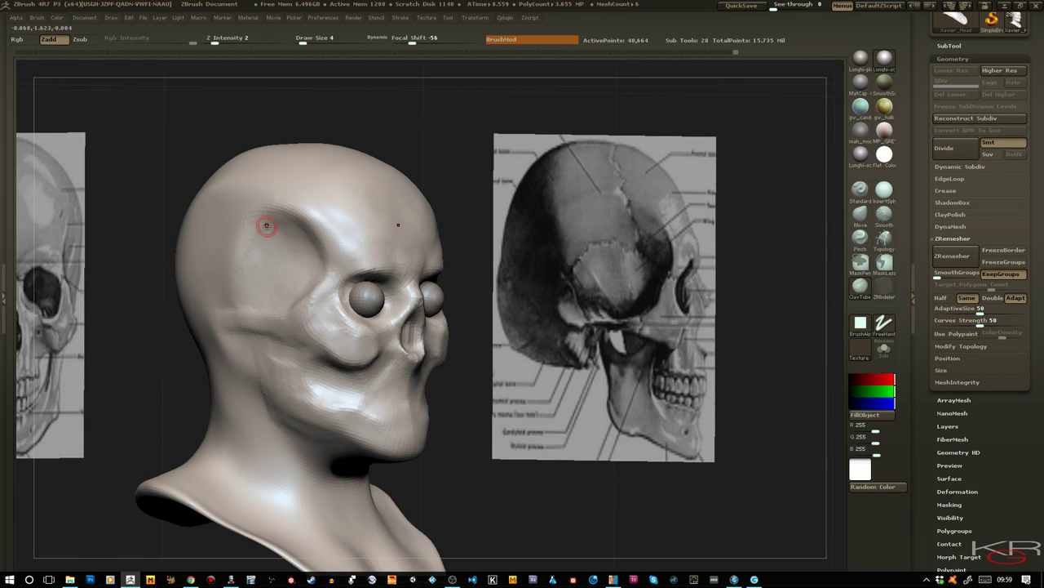
pyautogui.press('ctrl')
pyautogui.moveTo(274, 214)
pyautogui.keyDown('ctrl'); pyautogui.mouseDown()
pyautogui.moveTo(323, 266)
pyautogui.moveTo(315, 282)
pyautogui.moveTo(290, 245)
pyautogui.moveTo(295, 259)
pyautogui.mouseUp(); pyautogui.keyUp('ctrl')
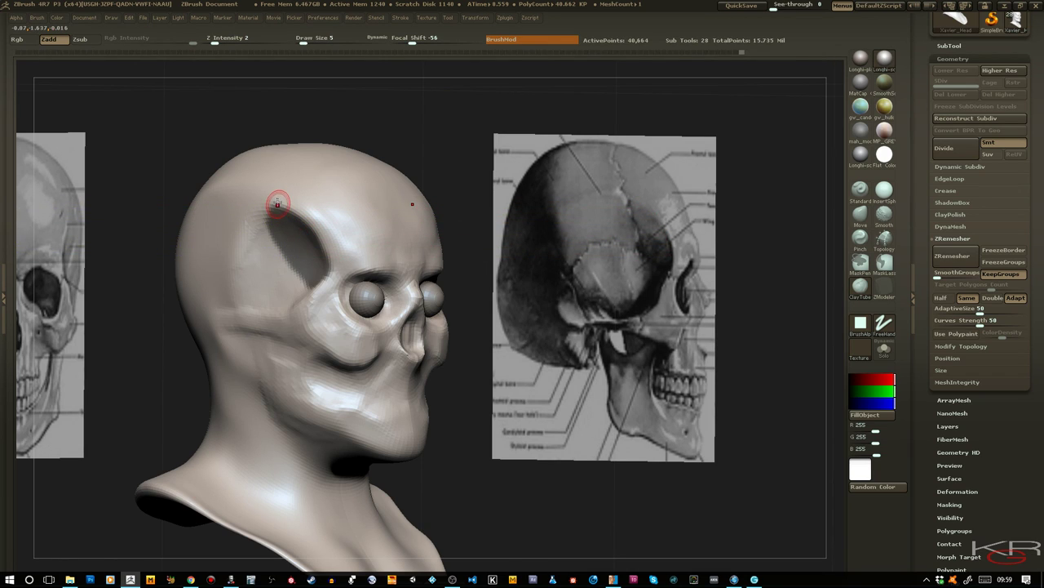
pyautogui.moveTo(278, 203); pyautogui.dragTo(325, 244)
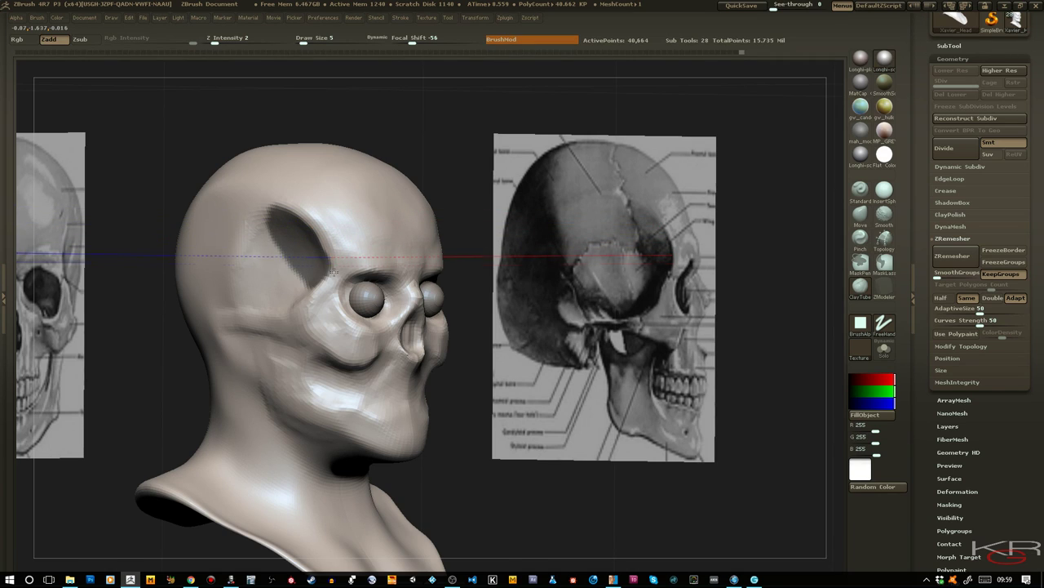
# Clear the mask from the temple hollow and smooth its upper rim down toward the eye socket
pyautogui.press('ctrl')
pyautogui.keyDown('ctrl'); pyautogui.moveTo(277, 130); pyautogui.dragTo(147, 106); pyautogui.keyUp('ctrl')
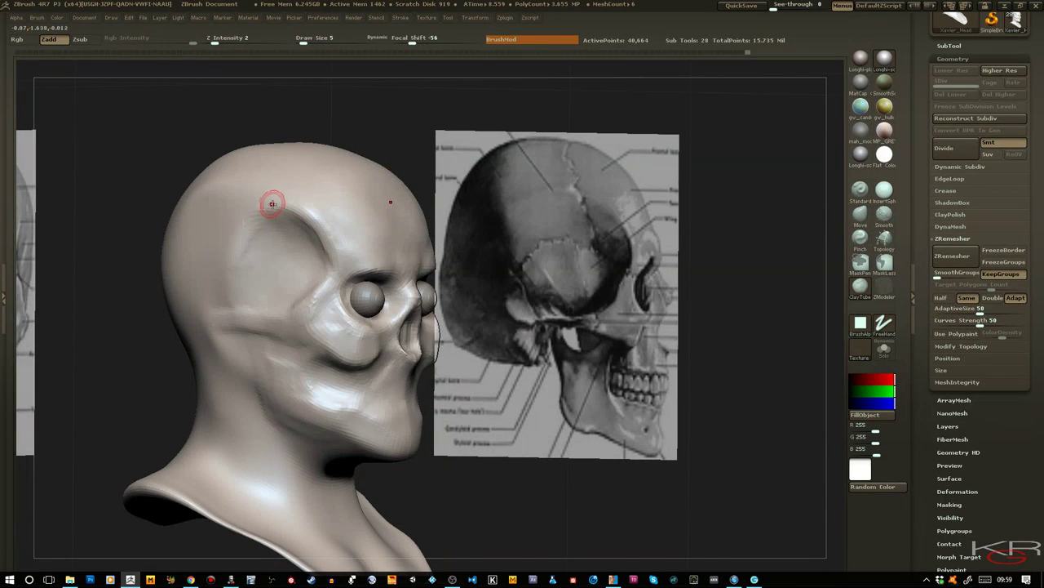
pyautogui.moveTo(274, 201)
pyautogui.keyDown('shift'); pyautogui.mouseDown()
pyautogui.moveTo(303, 212)
pyautogui.moveTo(331, 286)
pyautogui.mouseUp(); pyautogui.keyUp('shift')
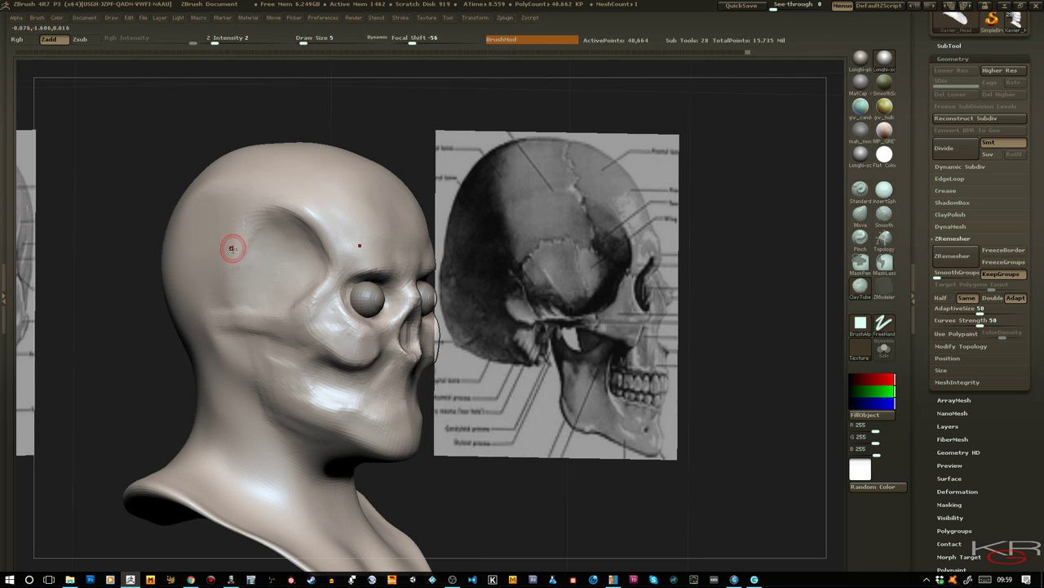
# Sculpt the cheekbone arch running back toward the ear with a size 4 to 6 brush, checking it against the side skull reference
pyautogui.moveTo(142, 177); pyautogui.dragTo(216, 333)
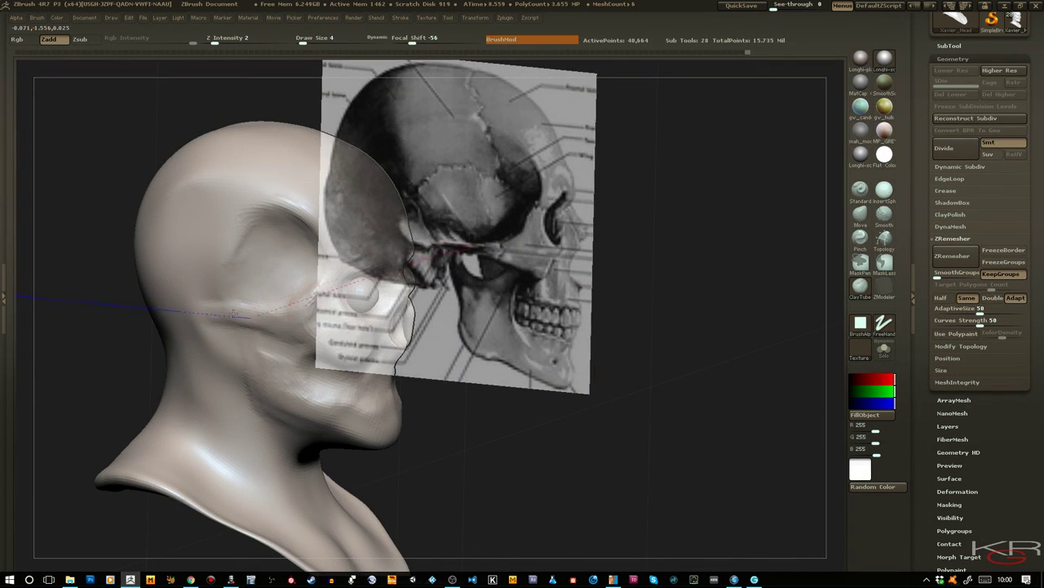
pyautogui.moveTo(110, 286); pyautogui.dragTo(142, 297)
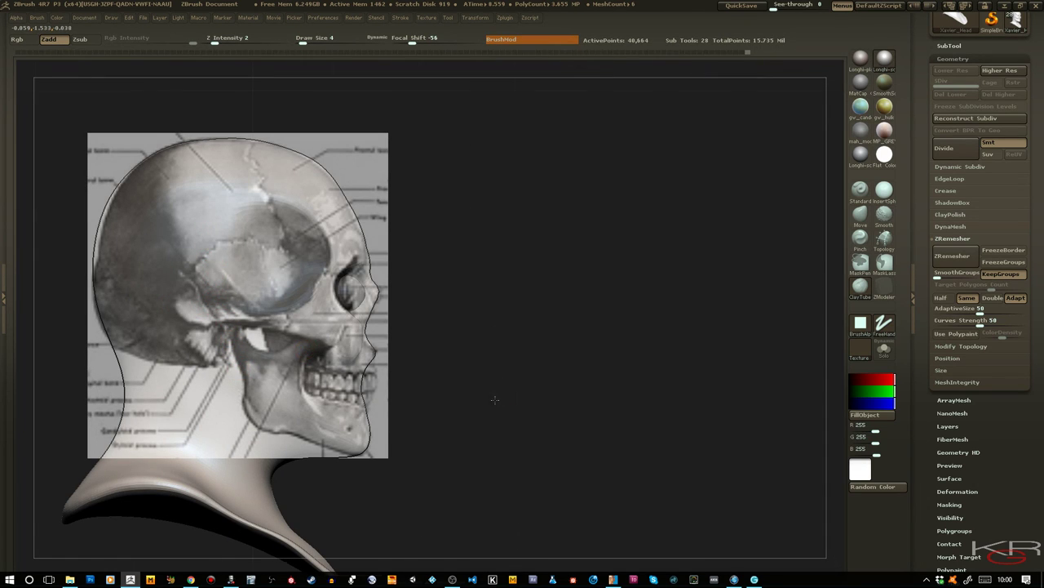
pyautogui.moveTo(494, 399); pyautogui.dragTo(238, 307)
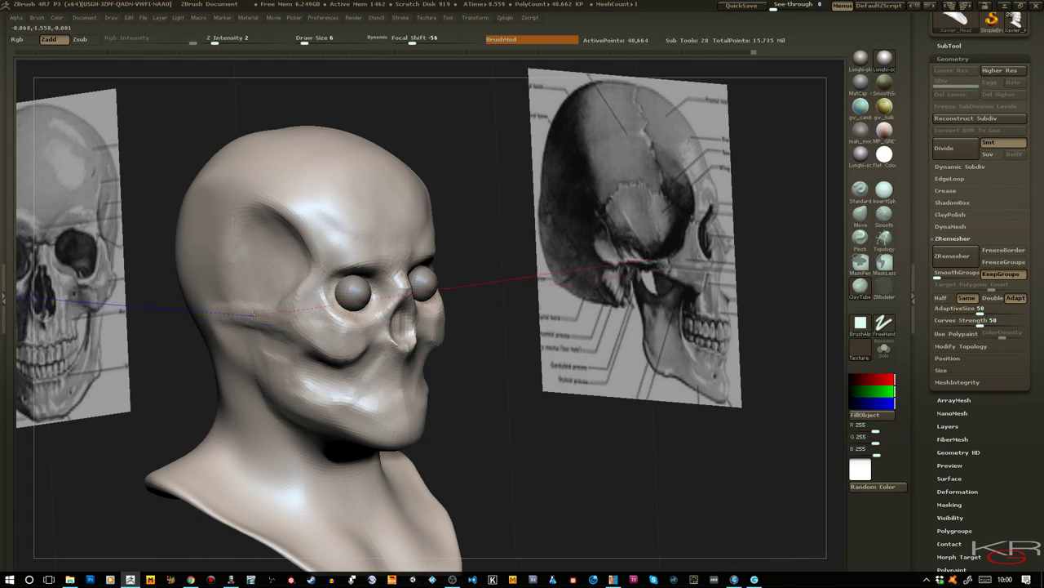
pyautogui.moveTo(495, 423); pyautogui.dragTo(488, 286)
pyautogui.moveTo(448, 412); pyautogui.dragTo(405, 389)
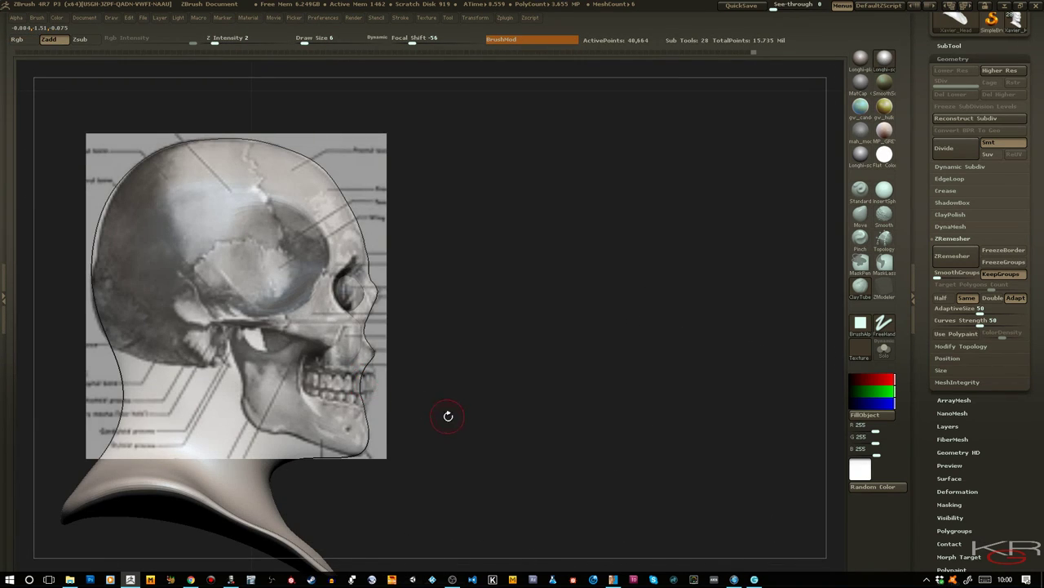
# Shape and smooth the jaw below the cheekbone and around the chin at draw size 7
pyautogui.moveTo(447, 417); pyautogui.dragTo(310, 373)
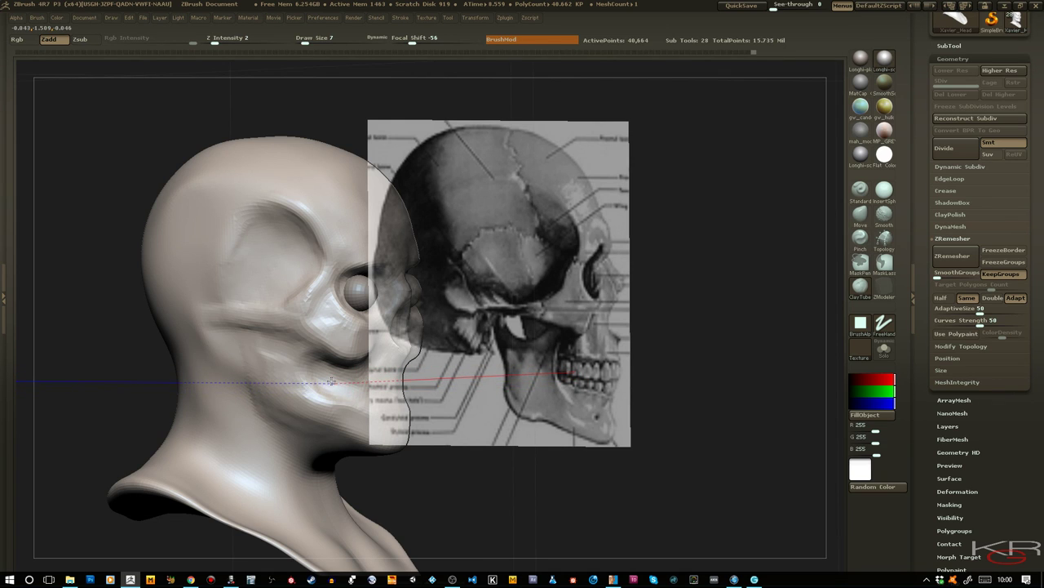
pyautogui.moveTo(145, 350); pyautogui.dragTo(198, 365)
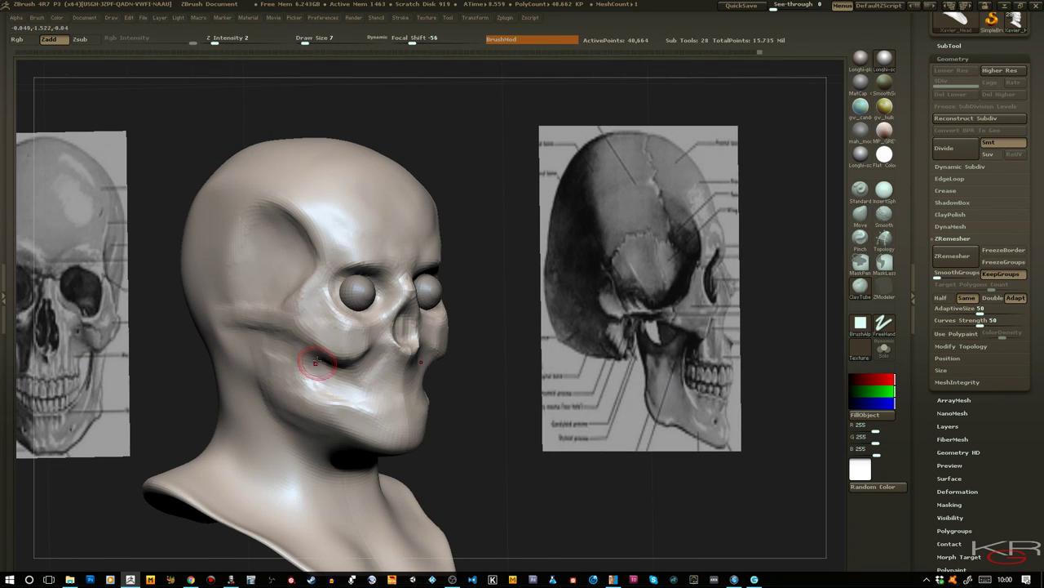
pyautogui.keyDown('shift'); pyautogui.moveTo(487, 471); pyautogui.dragTo(384, 425); pyautogui.keyUp('shift')
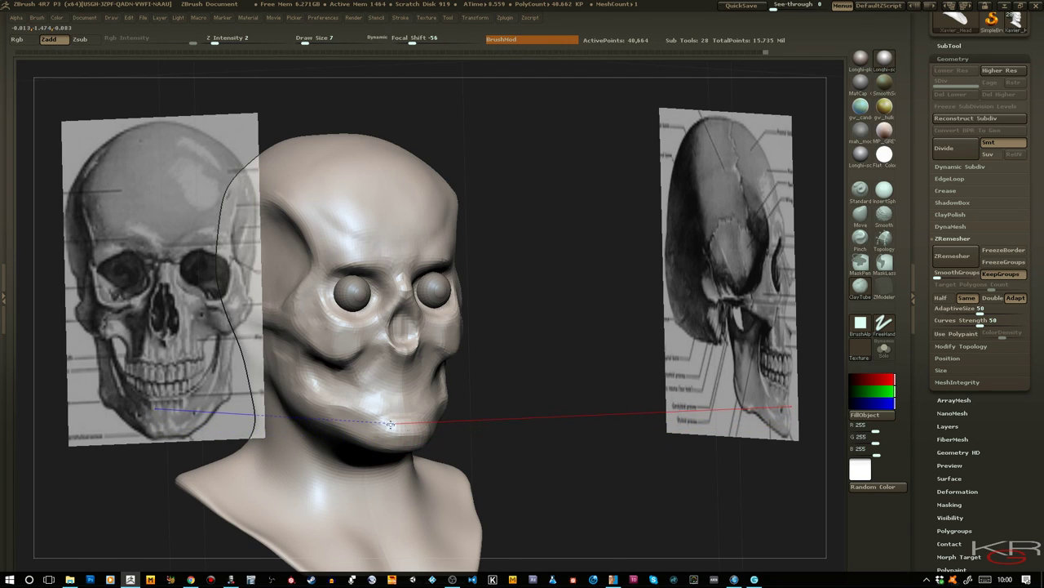
pyautogui.moveTo(454, 433); pyautogui.dragTo(497, 435)
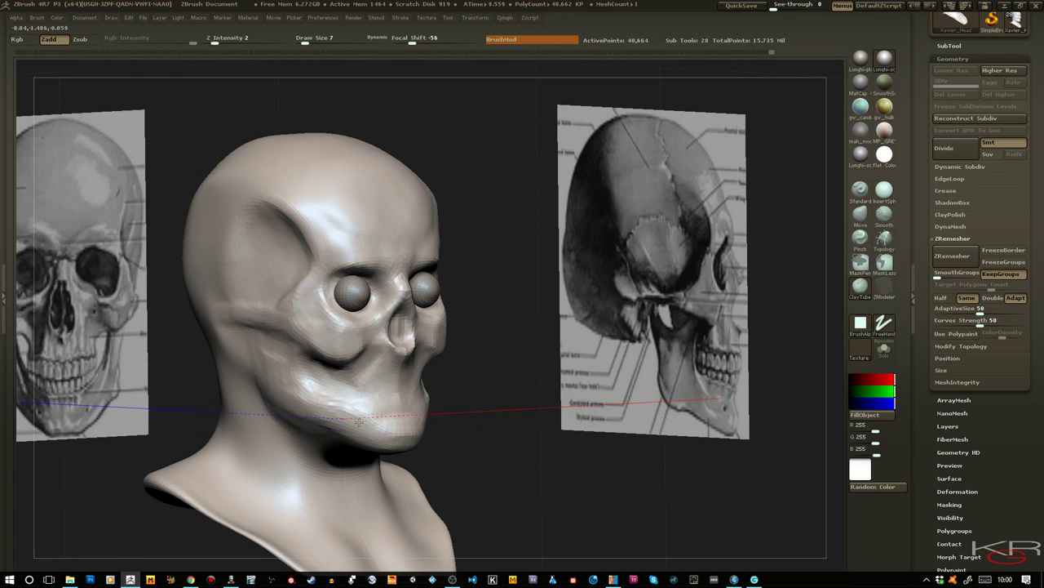
# Define the rear edge of the jaw below the cheekbone arch at draw size 10
pyautogui.moveTo(488, 489); pyautogui.dragTo(456, 513)
pyautogui.press(']')
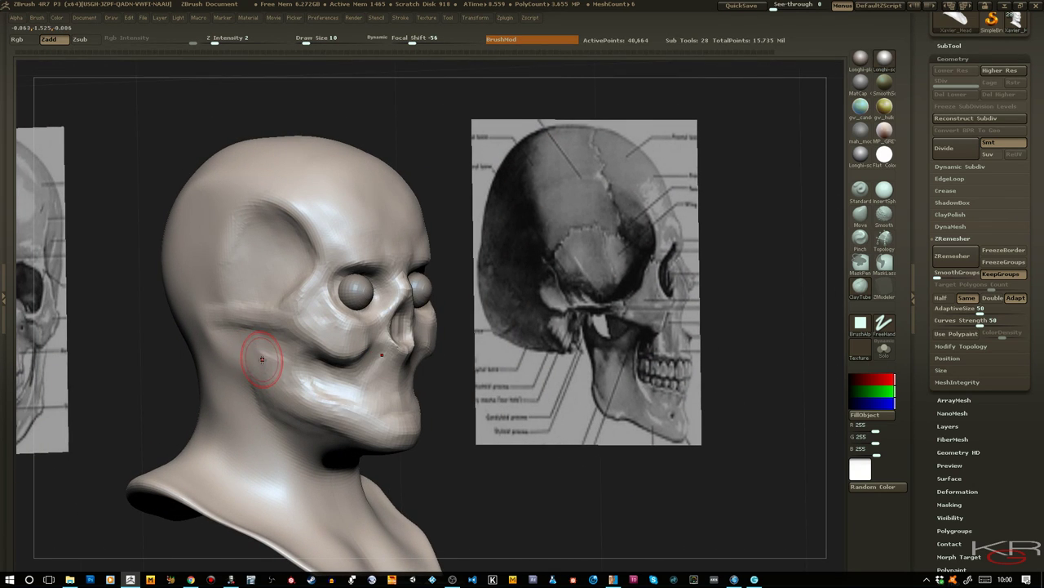
pyautogui.moveTo(262, 355); pyautogui.dragTo(261, 352)
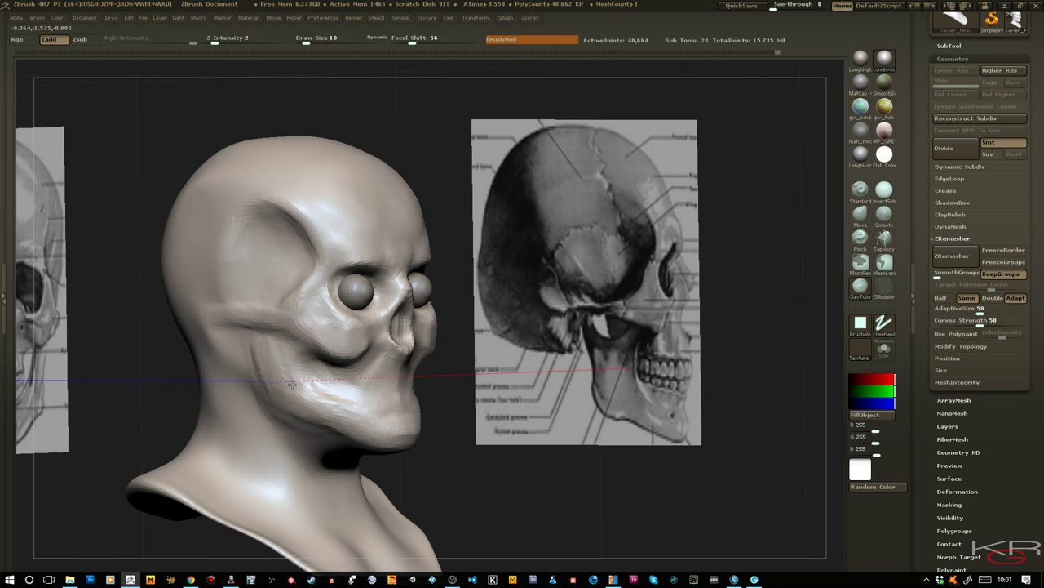
# Reduce the draw size to 6 and refine the cheekbone arch from the ear area toward the cheek
pyautogui.press('[')
pyautogui.press('[')
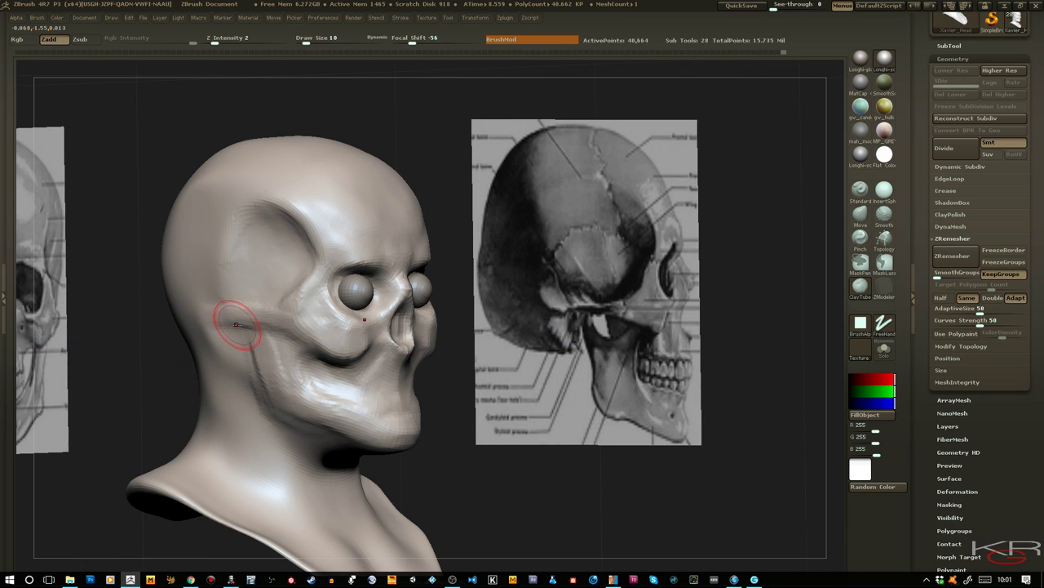
pyautogui.press('[')
pyautogui.press('[')
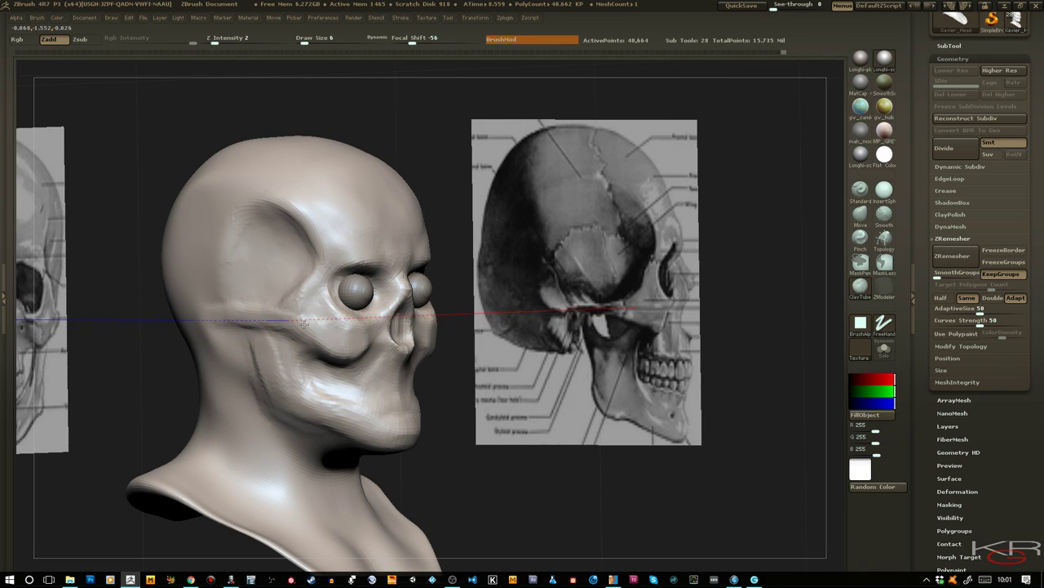
pyautogui.press('shift')
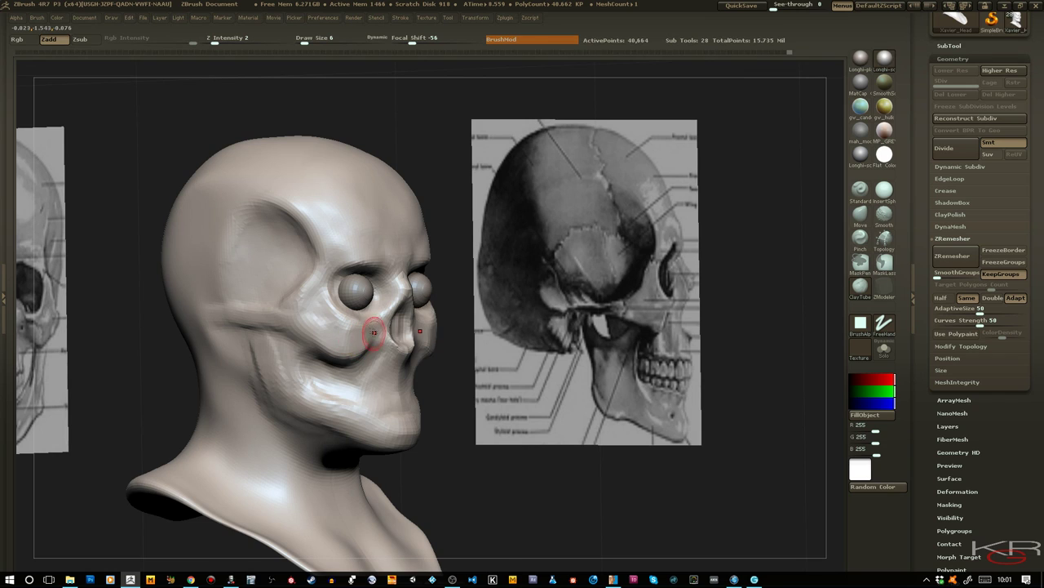
# Refine the bone between the nasal opening and the eye sockets at draw size 4, checking the front skull reference and the mesh wireframe
pyautogui.moveTo(439, 395)
pyautogui.mouseDown()
pyautogui.moveTo(459, 419)
pyautogui.moveTo(433, 351)
pyautogui.moveTo(440, 314)
pyautogui.moveTo(497, 371)
pyautogui.moveTo(378, 365)
pyautogui.mouseUp()
pyautogui.press('[')
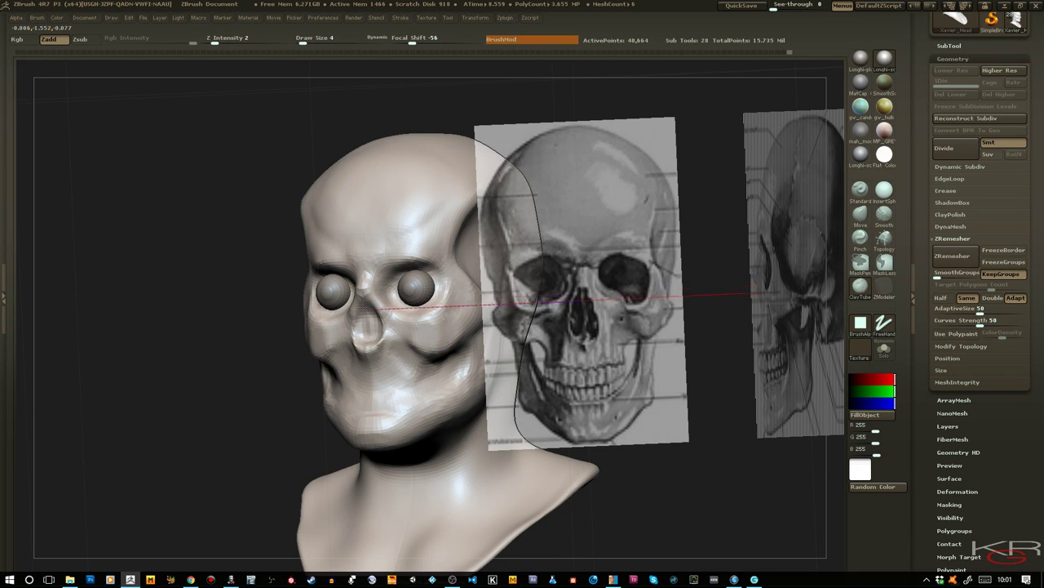
pyautogui.moveTo(209, 270); pyautogui.dragTo(310, 271)
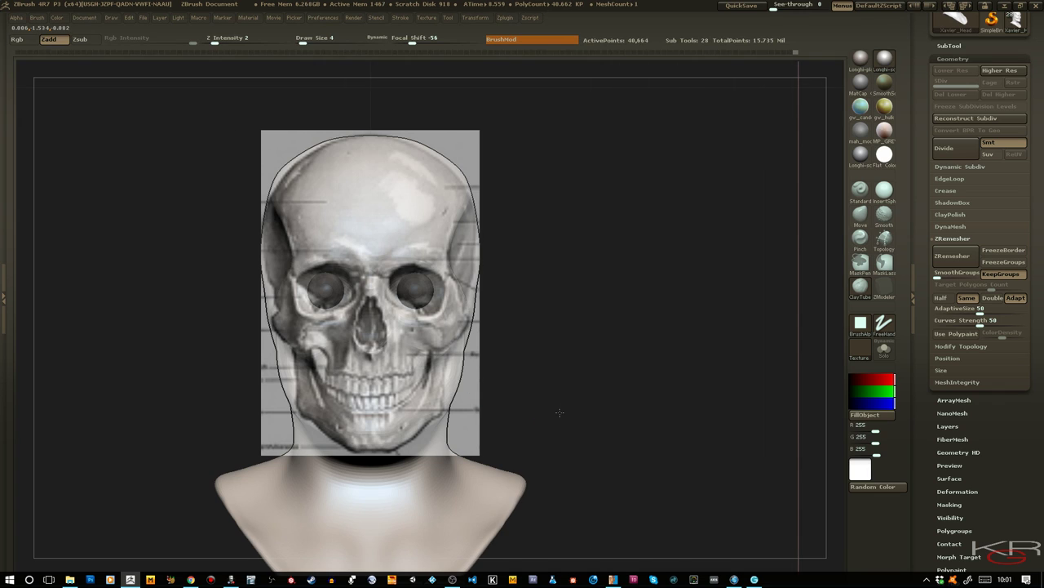
pyautogui.moveTo(557, 413); pyautogui.dragTo(589, 419)
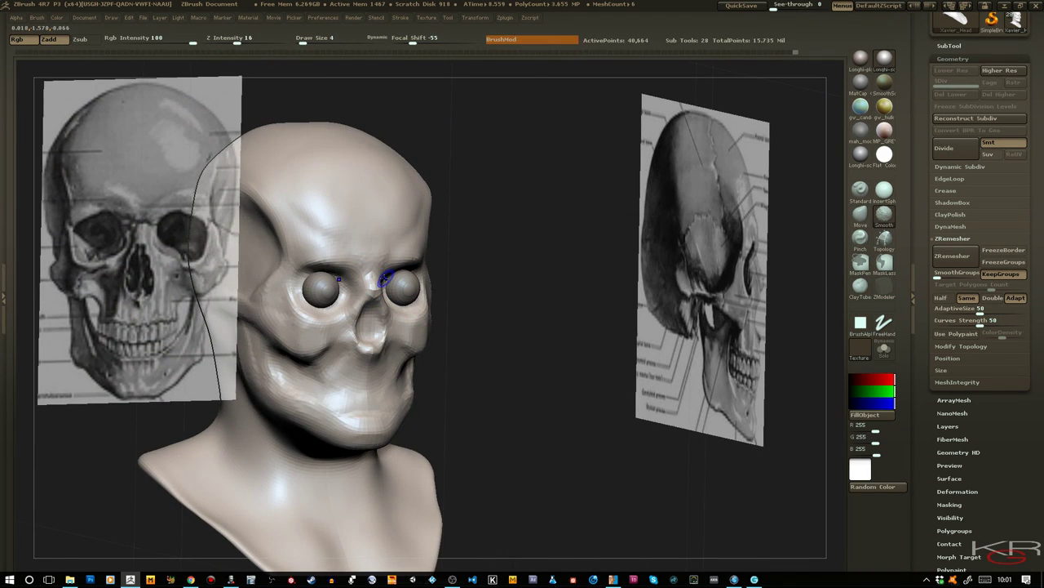
pyautogui.hotkey('shift', 'f')
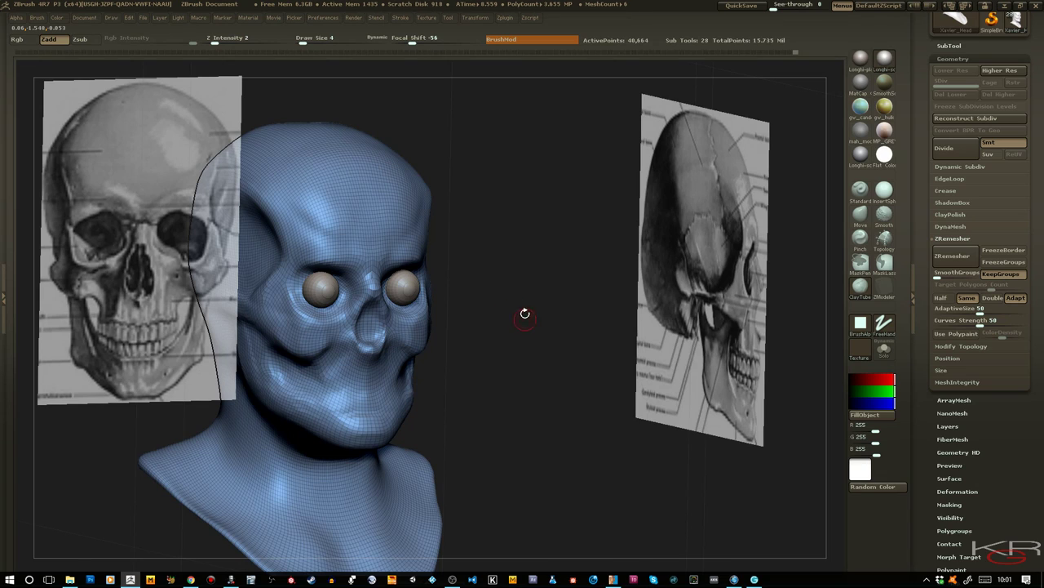
pyautogui.hotkey('shift', 'f')
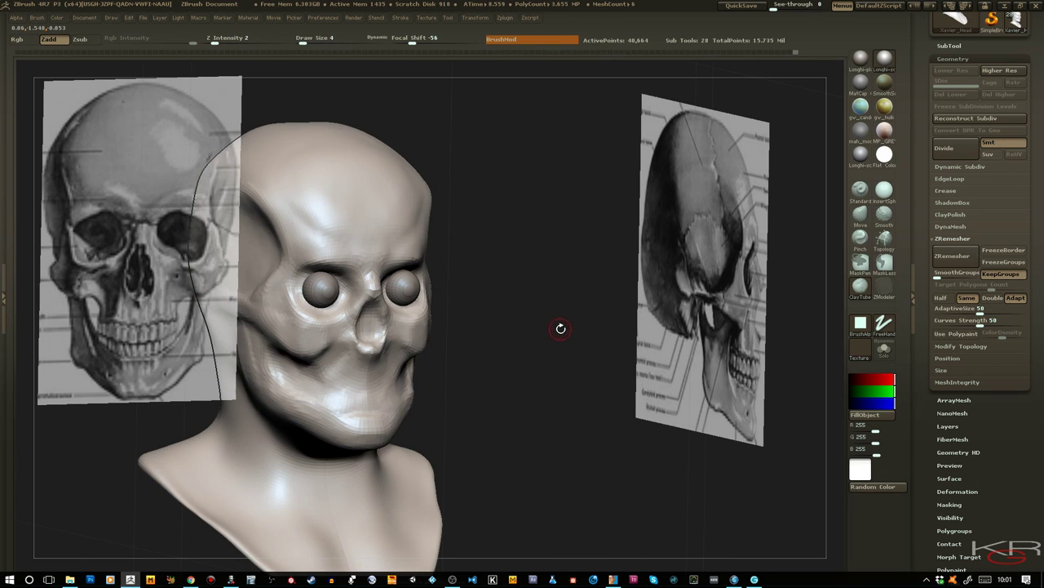
# Sculpt the underside of the cheekbone and the area beside the nasal opening at draw size 5
pyautogui.moveTo(559, 327); pyautogui.dragTo(569, 302)
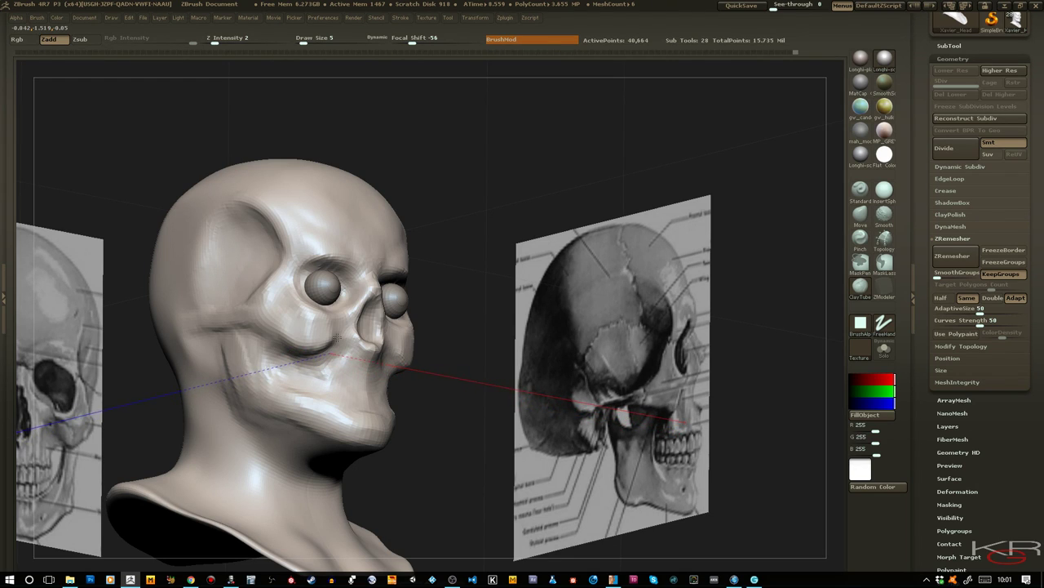
pyautogui.moveTo(337, 337)
pyautogui.mouseDown()
pyautogui.moveTo(347, 335)
pyautogui.moveTo(339, 338)
pyautogui.mouseUp()
pyautogui.moveTo(456, 374); pyautogui.dragTo(269, 324)
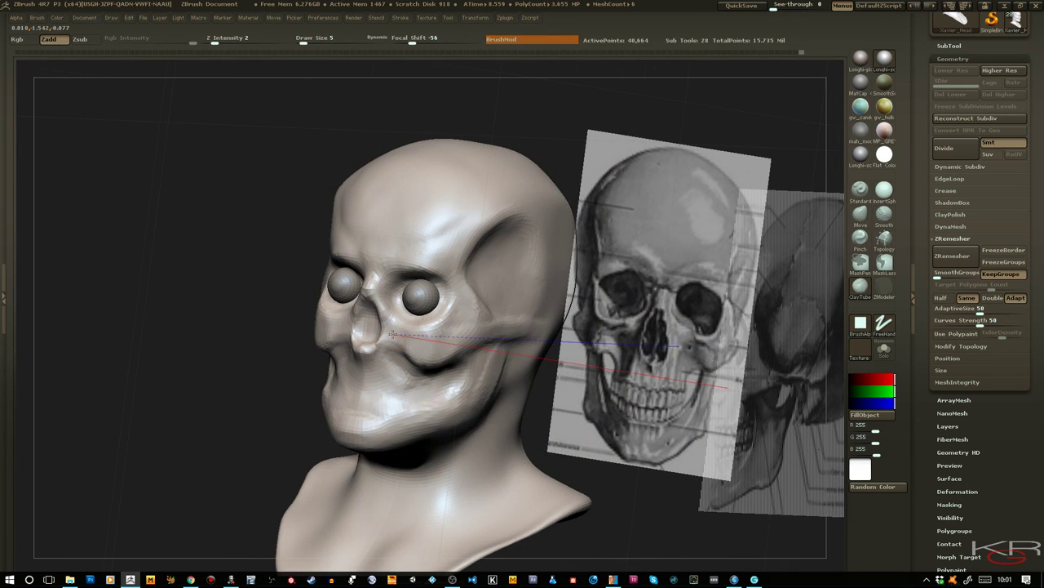
pyautogui.moveTo(392, 334); pyautogui.dragTo(395, 328)
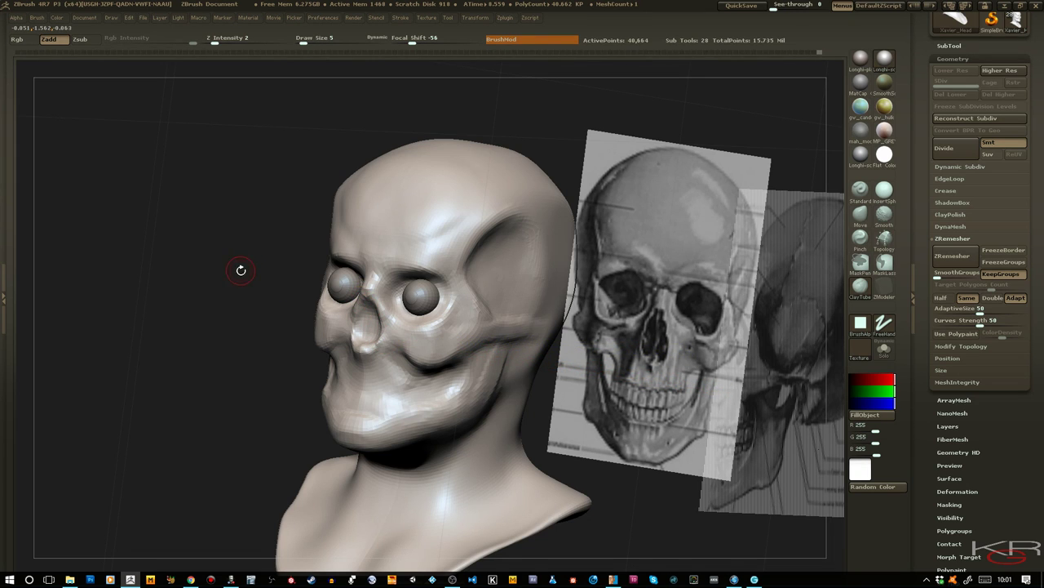
# Smooth the bridge of the nose and the inner edge of the eye socket
pyautogui.moveTo(241, 270); pyautogui.dragTo(342, 254)
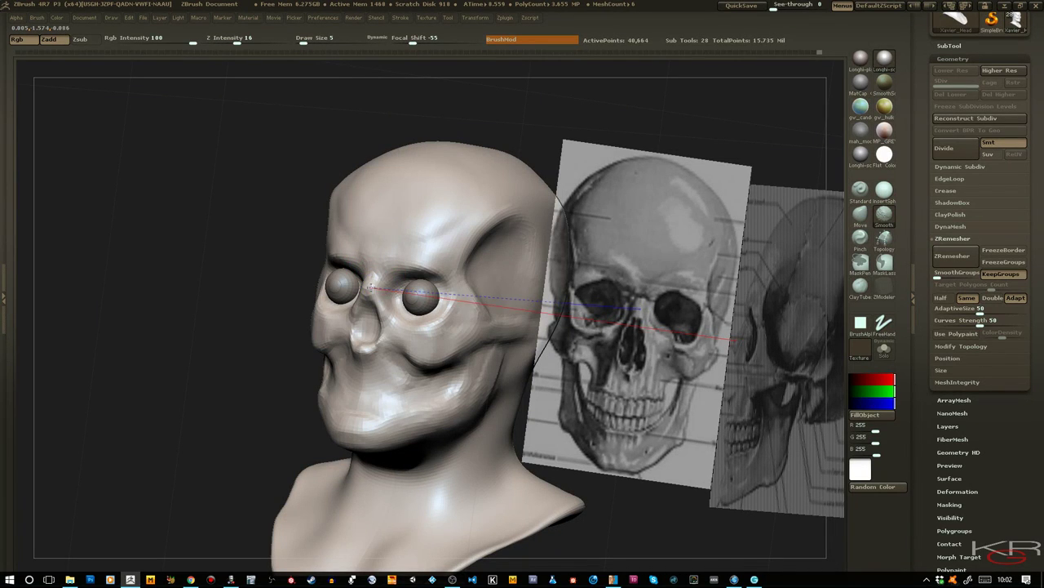
pyautogui.moveTo(374, 293)
pyautogui.keyDown('shift'); pyautogui.mouseDown()
pyautogui.moveTo(372, 283)
pyautogui.moveTo(386, 292)
pyautogui.mouseUp(); pyautogui.keyUp('shift')
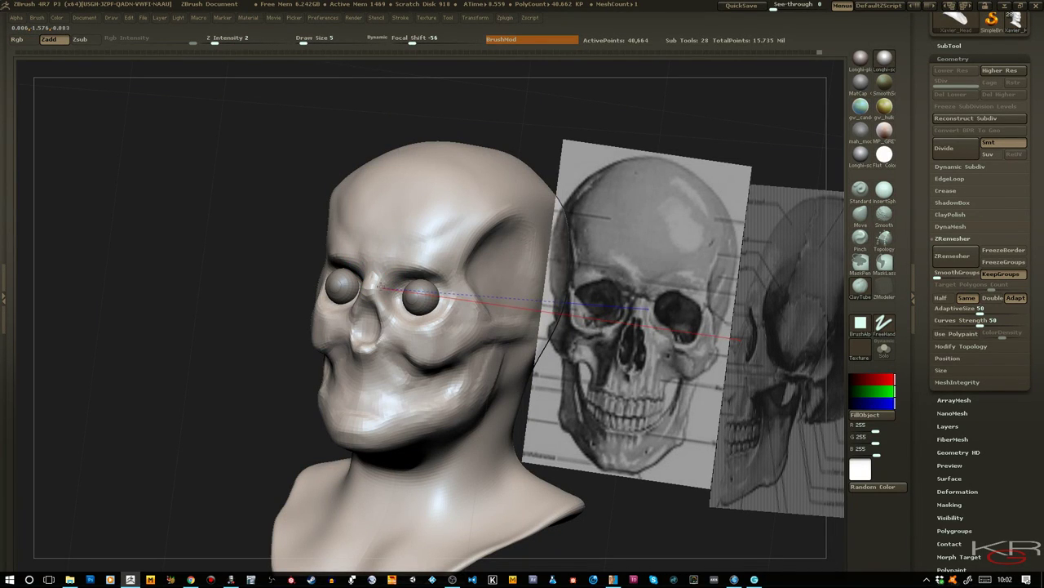
pyautogui.keyDown('shift'); pyautogui.moveTo(245, 261); pyautogui.dragTo(254, 256); pyautogui.keyUp('shift')
# Run ZRemesher on the head with the Double polygon option
pyautogui.moveTo(584, 364); pyautogui.dragTo(626, 383)
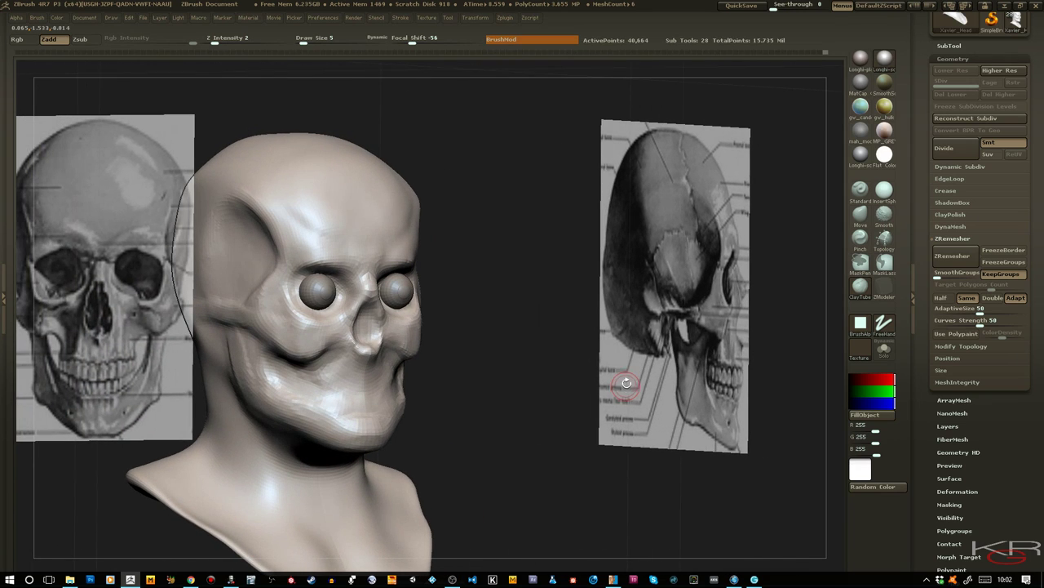
pyautogui.click(993, 298)
pyautogui.click(948, 257)
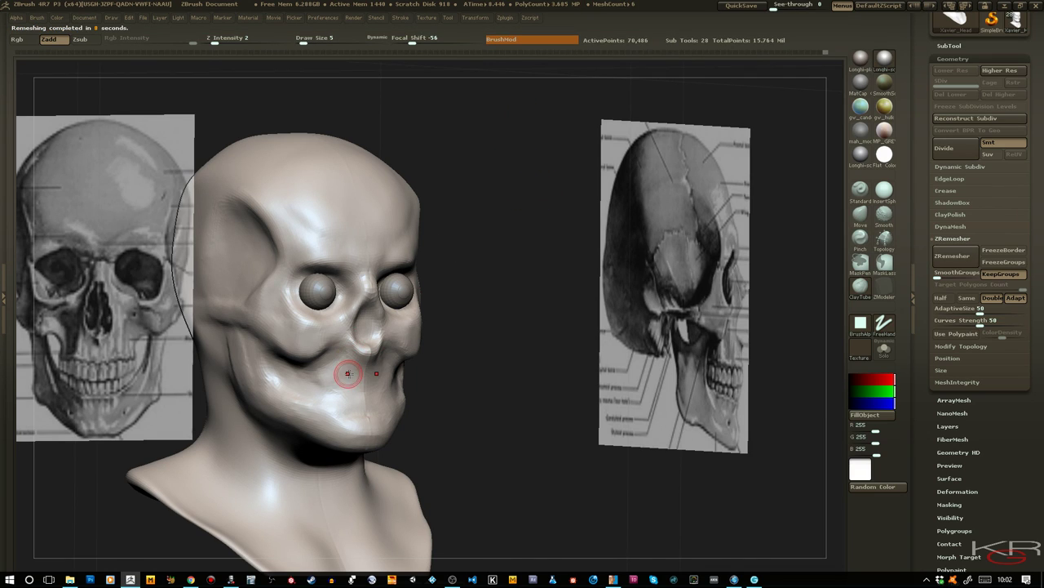
# Smooth the remeshed surface across the chin, jaw, brow and top of the skull at draw size 7
pyautogui.moveTo(366, 414)
pyautogui.keyDown('shift'); pyautogui.mouseDown()
pyautogui.moveTo(367, 439)
pyautogui.moveTo(360, 374)
pyautogui.mouseUp(); pyautogui.keyUp('shift')
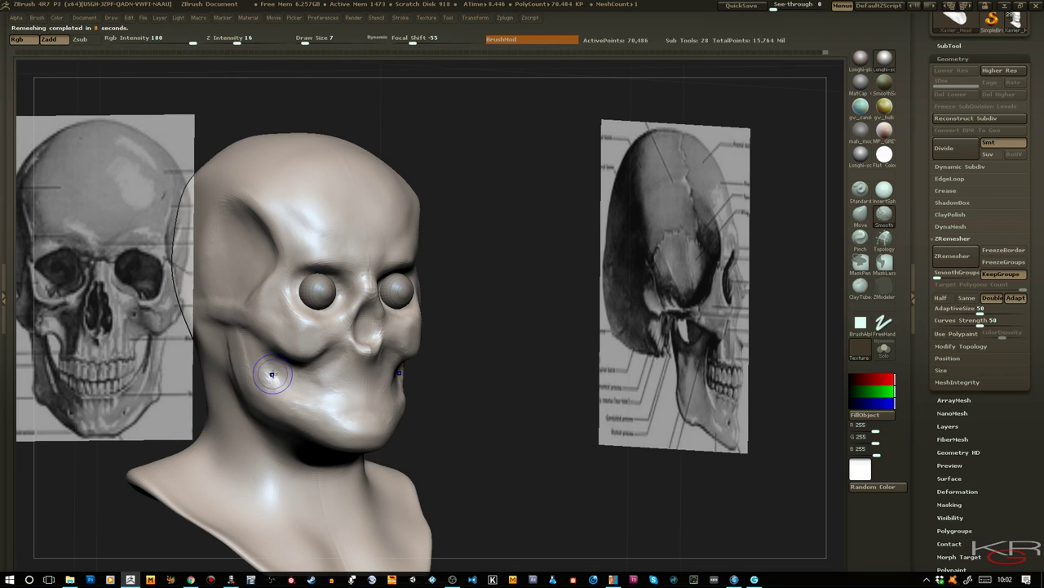
pyautogui.keyDown('shift'); pyautogui.moveTo(273, 375); pyautogui.dragTo(286, 360); pyautogui.keyUp('shift')
pyautogui.keyDown('shift'); pyautogui.moveTo(366, 279); pyautogui.dragTo(360, 245); pyautogui.keyUp('shift')
pyautogui.keyDown('shift'); pyautogui.moveTo(346, 162); pyautogui.dragTo(352, 142); pyautogui.keyUp('shift')
pyautogui.moveTo(440, 202); pyautogui.dragTo(519, 322)
pyautogui.keyDown('shift'); pyautogui.moveTo(295, 116); pyautogui.dragTo(301, 133); pyautogui.keyUp('shift')
# Adjust the side outline of the lower head with the Move brush at draw size 26, comparing it to the front skull reference
pyautogui.moveTo(430, 272)
pyautogui.mouseDown()
pyautogui.moveTo(490, 315)
pyautogui.moveTo(476, 331)
pyautogui.moveTo(461, 338)
pyautogui.moveTo(356, 271)
pyautogui.mouseUp()
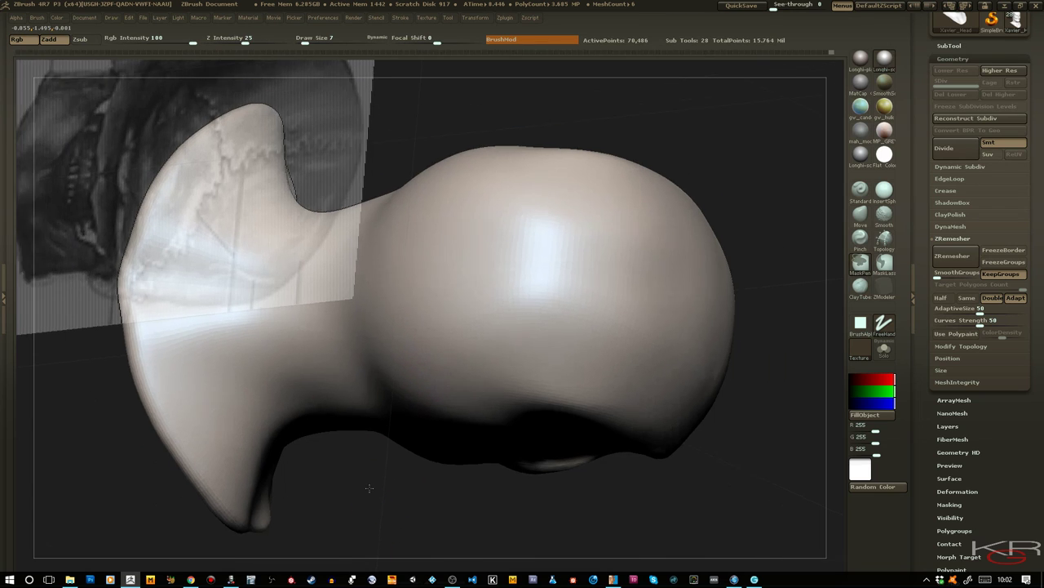
pyautogui.keyDown('ctrl'); pyautogui.moveTo(370, 488); pyautogui.dragTo(371, 412, button='right'); pyautogui.keyUp('ctrl')
pyautogui.moveTo(403, 464)
pyautogui.mouseDown()
pyautogui.moveTo(344, 352)
pyautogui.moveTo(367, 371)
pyautogui.moveTo(404, 349)
pyautogui.mouseUp()
pyautogui.moveTo(601, 339); pyautogui.dragTo(520, 359)
pyautogui.moveTo(597, 338)
pyautogui.mouseDown()
pyautogui.moveTo(575, 340)
pyautogui.moveTo(612, 339)
pyautogui.mouseUp()
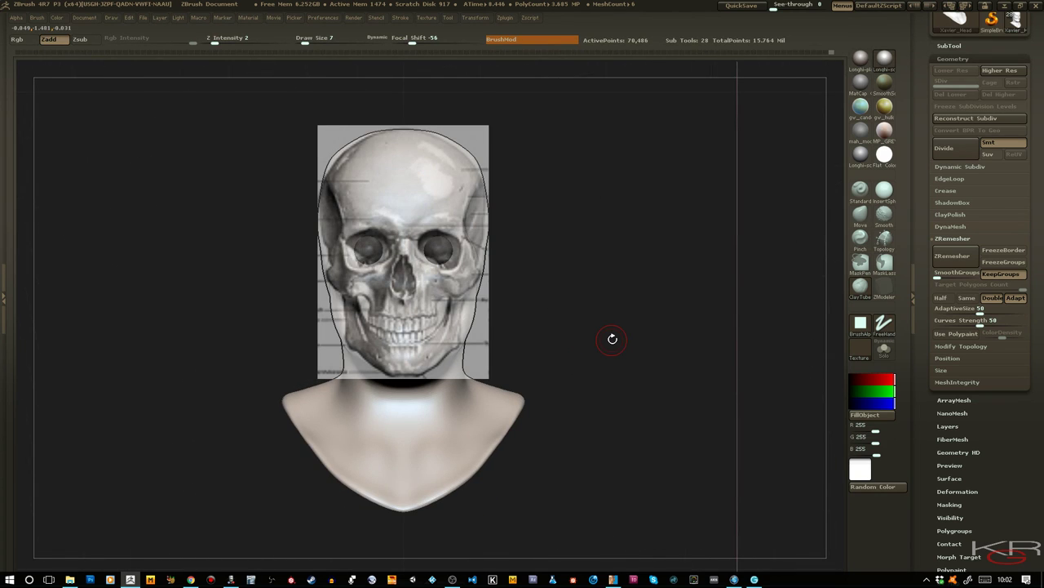
pyautogui.moveTo(612, 339)
pyautogui.mouseDown()
pyautogui.moveTo(602, 343)
pyautogui.moveTo(610, 341)
pyautogui.mouseUp()
pyautogui.click(860, 217)
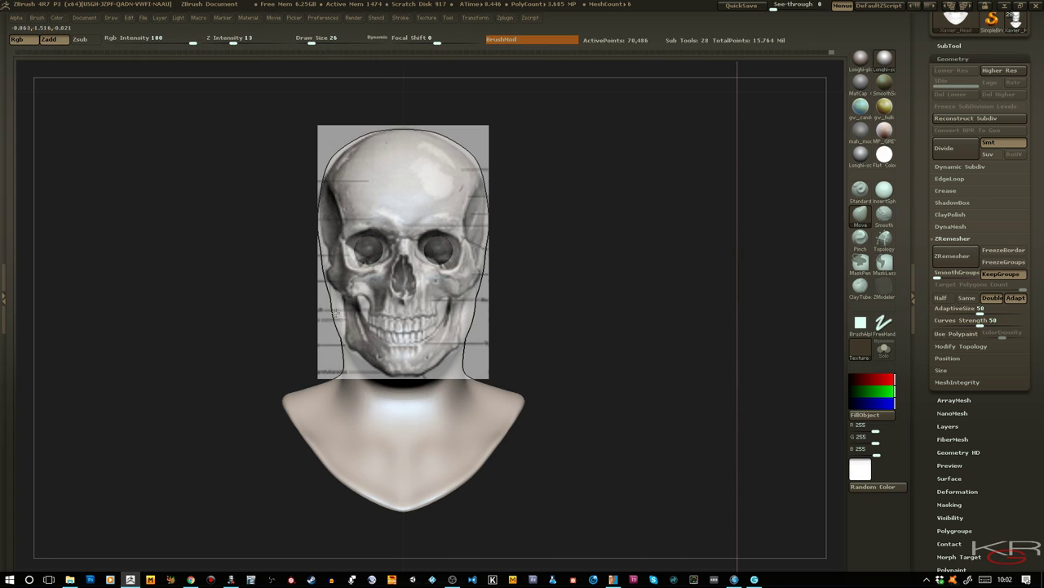
pyautogui.moveTo(340, 312); pyautogui.dragTo(330, 309)
pyautogui.moveTo(240, 294)
pyautogui.mouseDown()
pyautogui.moveTo(283, 291)
pyautogui.moveTo(270, 291)
pyautogui.moveTo(349, 311)
pyautogui.mouseUp()
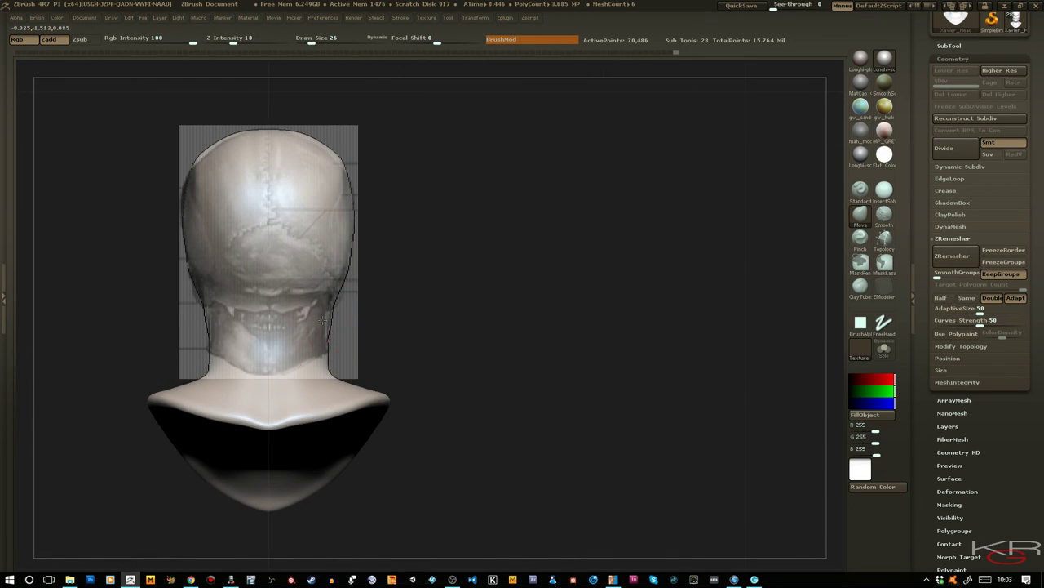
pyautogui.moveTo(314, 313); pyautogui.dragTo(562, 288)
# Build up the rear side of the cranium above the neck with the ClayTubes brush at draw size 18
pyautogui.click(853, 215)
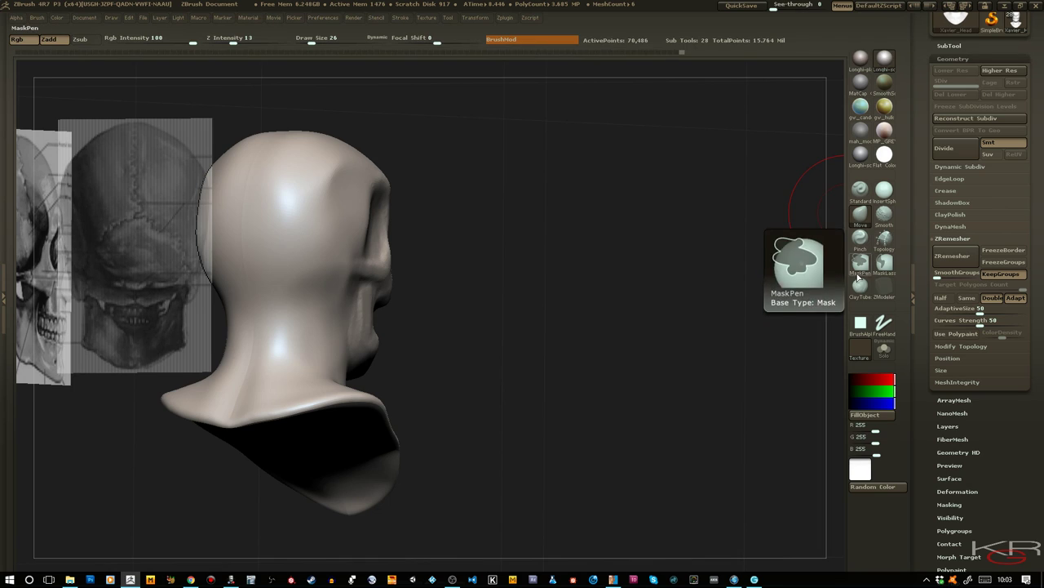
pyautogui.press('[')
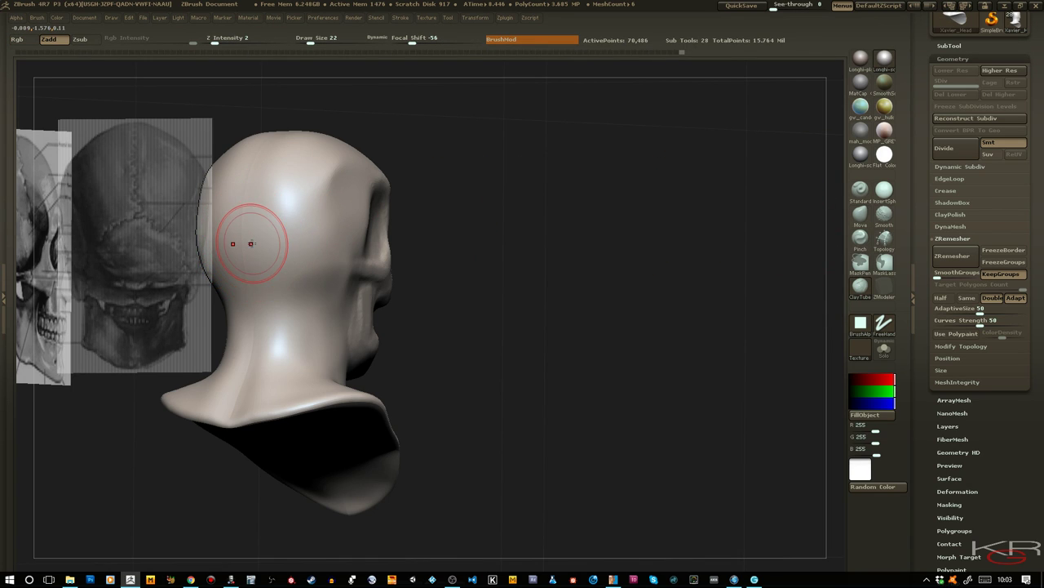
pyautogui.moveTo(247, 236)
pyautogui.keyDown('shift'); pyautogui.mouseDown()
pyautogui.moveTo(240, 204)
pyautogui.moveTo(263, 233)
pyautogui.mouseUp(); pyautogui.keyUp('shift')
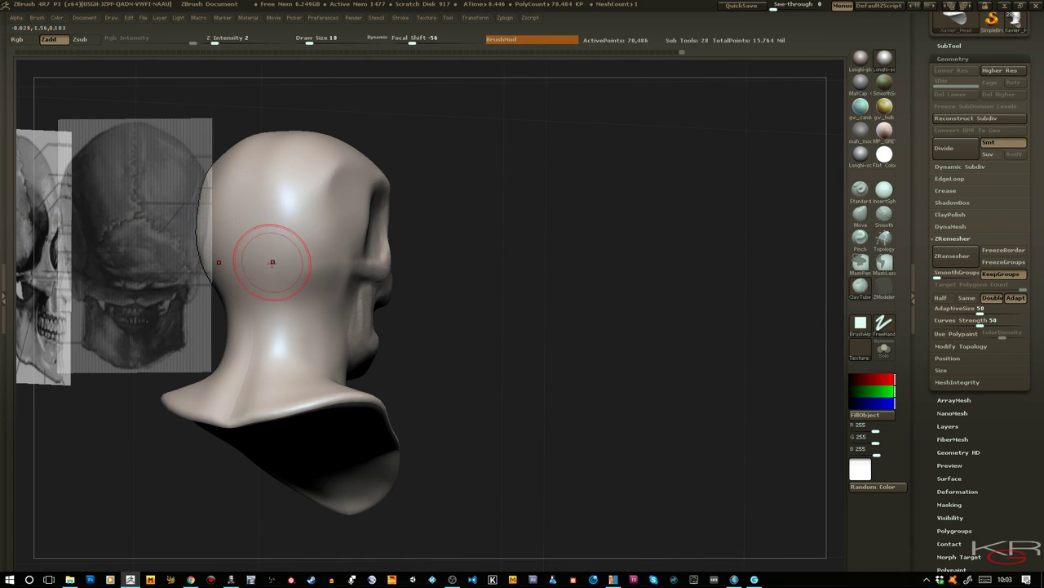
pyautogui.moveTo(247, 280); pyautogui.dragTo(299, 276)
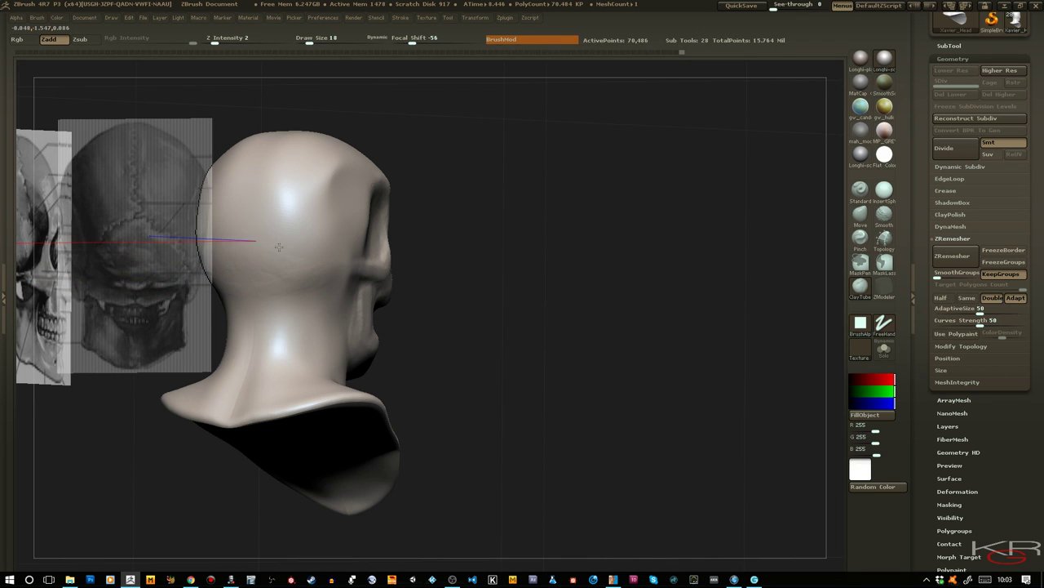
pyautogui.moveTo(279, 246)
pyautogui.mouseDown()
pyautogui.moveTo(252, 219)
pyautogui.moveTo(291, 219)
pyautogui.moveTo(291, 175)
pyautogui.moveTo(279, 174)
pyautogui.moveTo(286, 145)
pyautogui.moveTo(249, 176)
pyautogui.moveTo(240, 212)
pyautogui.moveTo(254, 226)
pyautogui.moveTo(251, 247)
pyautogui.mouseUp()
pyautogui.moveTo(261, 284)
pyautogui.mouseDown()
pyautogui.moveTo(298, 272)
pyautogui.moveTo(286, 271)
pyautogui.mouseUp()
pyautogui.moveTo(469, 343)
pyautogui.mouseDown()
pyautogui.moveTo(404, 343)
pyautogui.moveTo(472, 348)
pyautogui.moveTo(264, 280)
pyautogui.mouseUp()
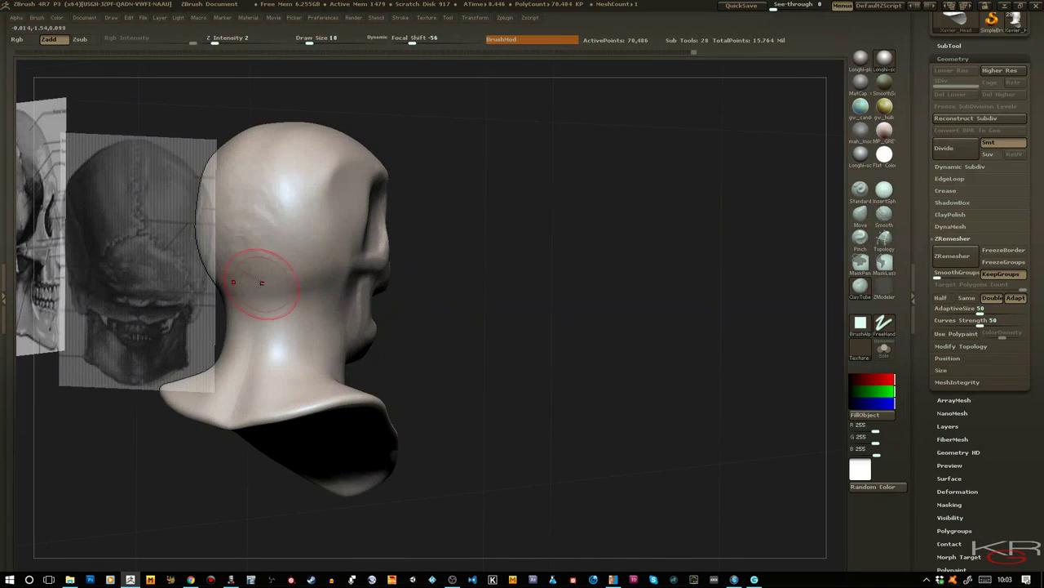
pyautogui.press('shift')
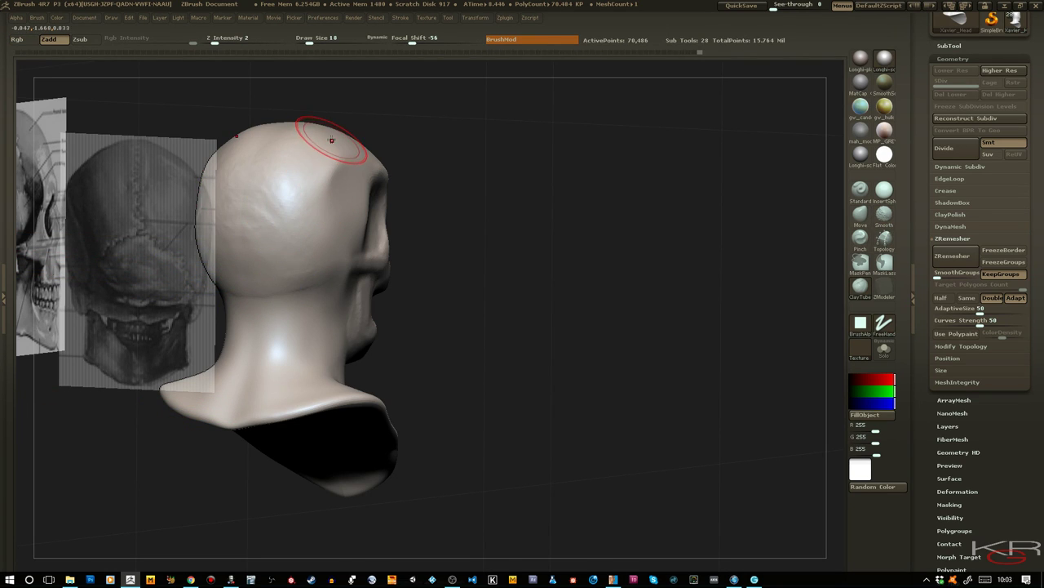
# Fill out the side of the skull behind the temple with ClayTubes at draw size 14 and smooth the strokes
pyautogui.moveTo(488, 220); pyautogui.dragTo(331, 194)
pyautogui.press('[')
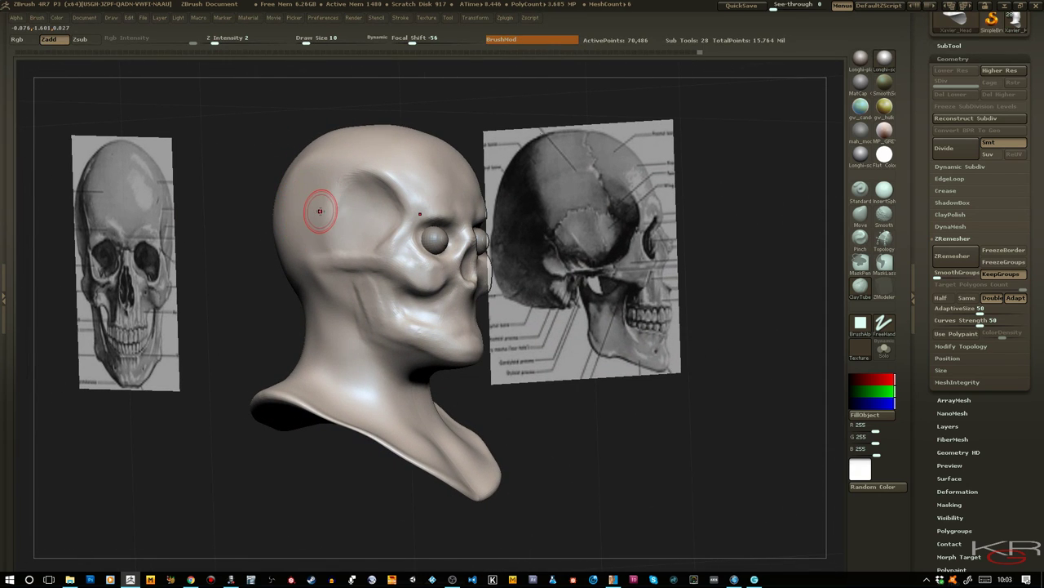
pyautogui.press(']')
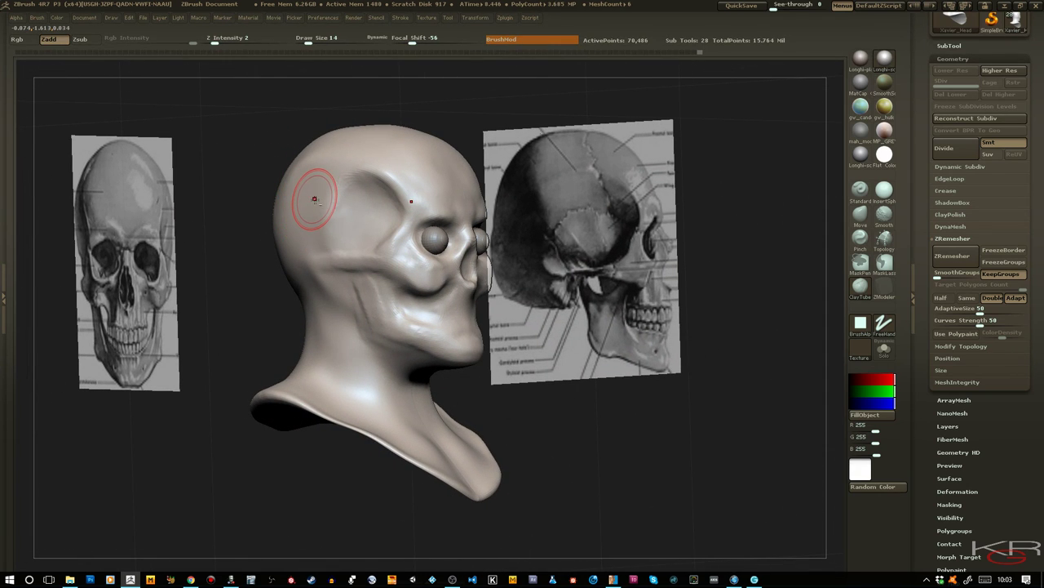
pyautogui.moveTo(314, 199); pyautogui.dragTo(321, 200)
pyautogui.moveTo(327, 220); pyautogui.dragTo(327, 212)
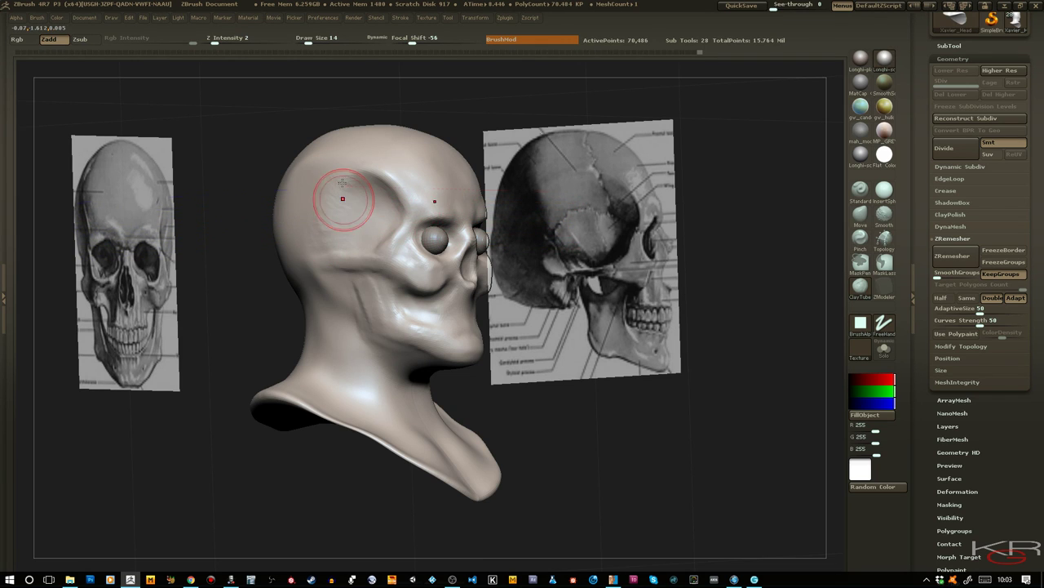
pyautogui.moveTo(240, 173)
pyautogui.mouseDown()
pyautogui.moveTo(231, 184)
pyautogui.moveTo(240, 186)
pyautogui.mouseUp()
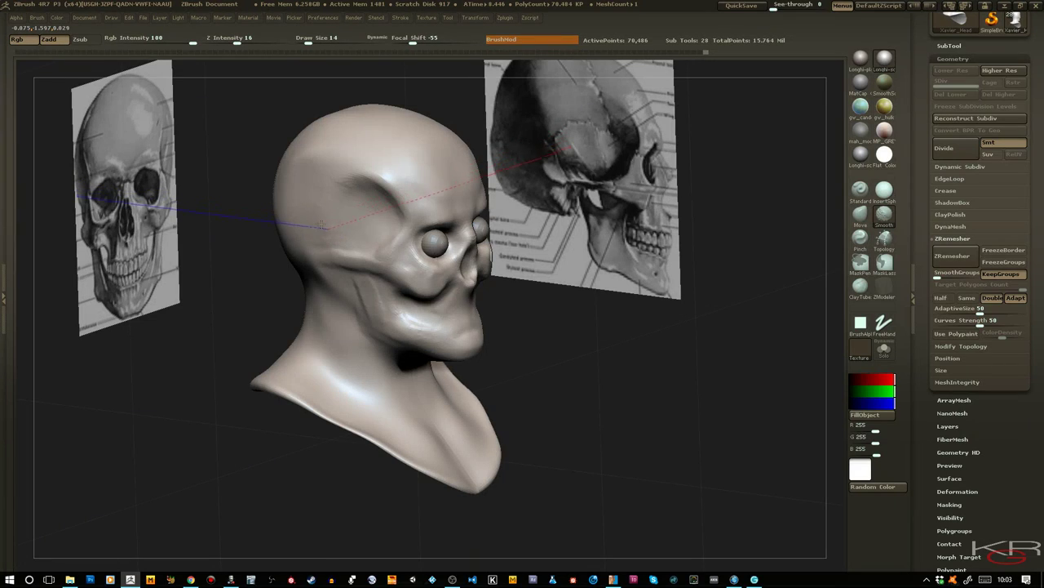
pyautogui.keyDown('shift'); pyautogui.moveTo(344, 197); pyautogui.dragTo(335, 181); pyautogui.keyUp('shift')
pyautogui.moveTo(236, 146)
pyautogui.mouseDown()
pyautogui.moveTo(228, 144)
pyautogui.moveTo(253, 147)
pyautogui.mouseUp()
# Refine the upper rim of the temple hollow with ClayTubes at draw size 9
pyautogui.press('[')
pyautogui.moveTo(367, 162)
pyautogui.mouseDown()
pyautogui.moveTo(336, 173)
pyautogui.moveTo(385, 172)
pyautogui.mouseUp()
pyautogui.moveTo(247, 123); pyautogui.dragTo(214, 128)
pyautogui.moveTo(260, 171); pyautogui.dragTo(344, 173)
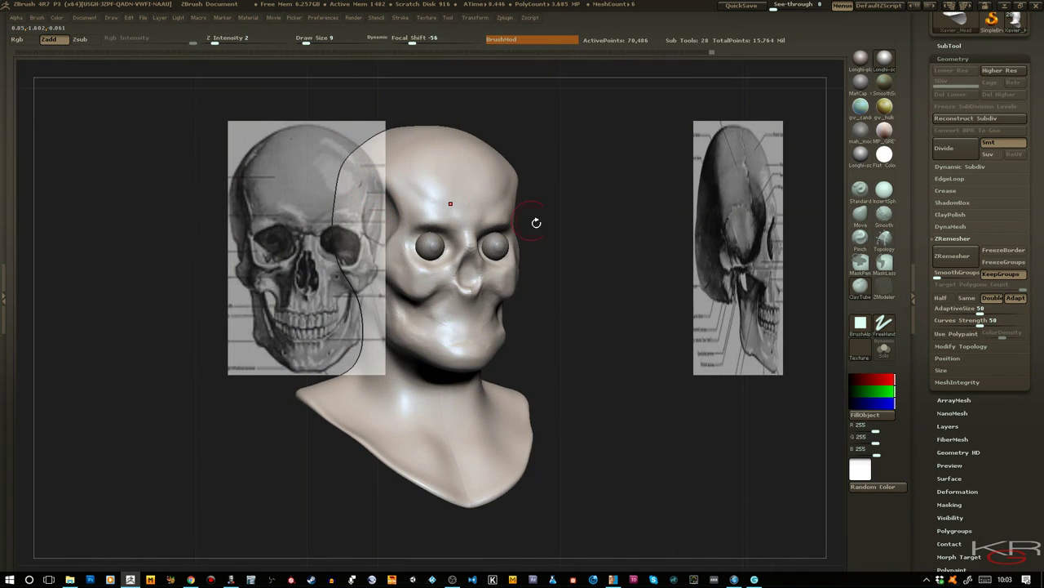
# Sharpen the upper edge of the temple hollow with the Pinch brush at draw size 6
pyautogui.moveTo(587, 247); pyautogui.dragTo(568, 229)
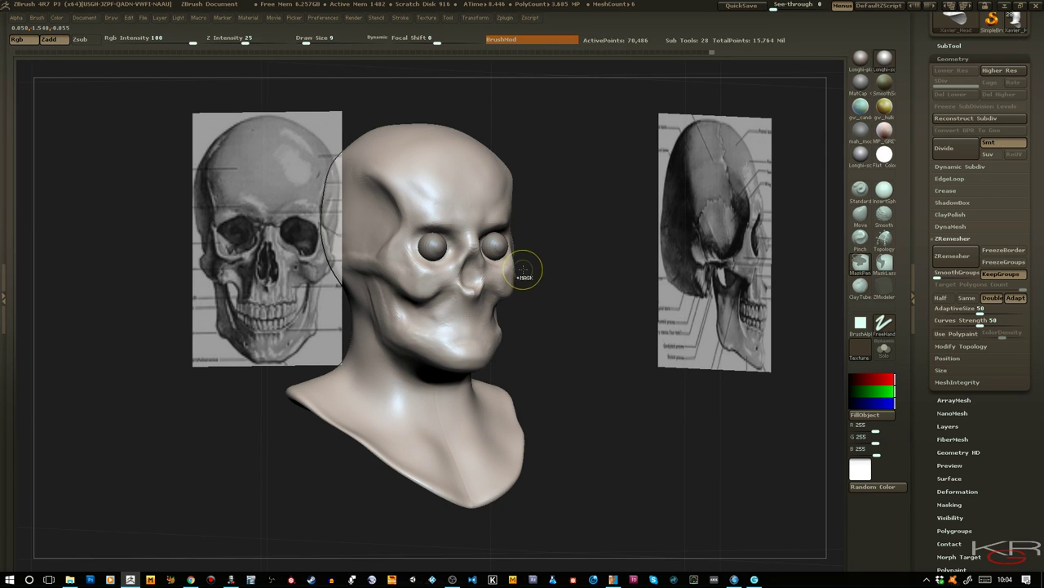
pyautogui.keyDown('ctrl'); pyautogui.moveTo(523, 270); pyautogui.dragTo(535, 333, button='right'); pyautogui.keyUp('ctrl')
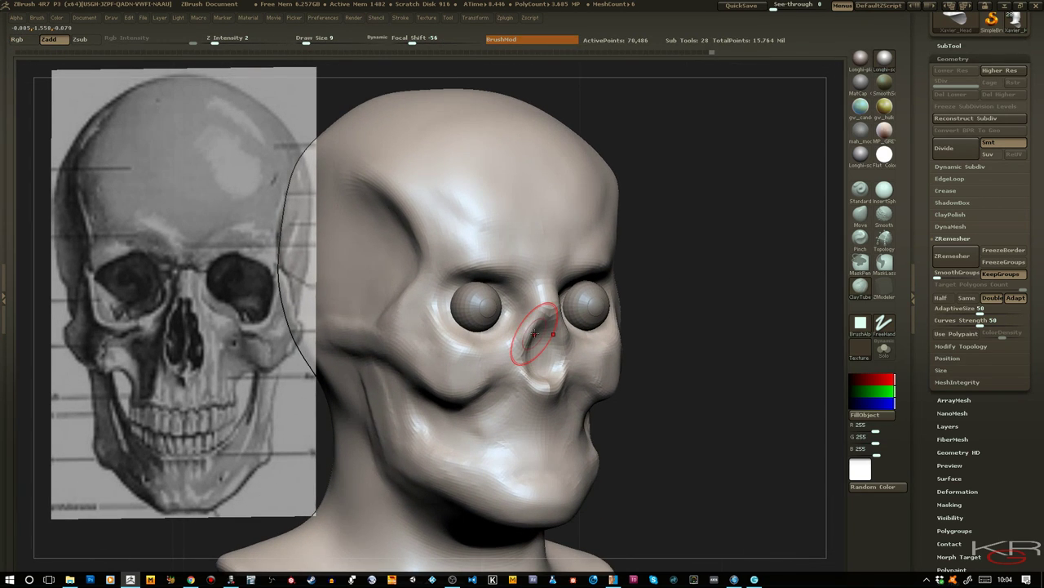
pyautogui.moveTo(743, 328); pyautogui.dragTo(752, 278)
pyautogui.moveTo(589, 336); pyautogui.dragTo(431, 323)
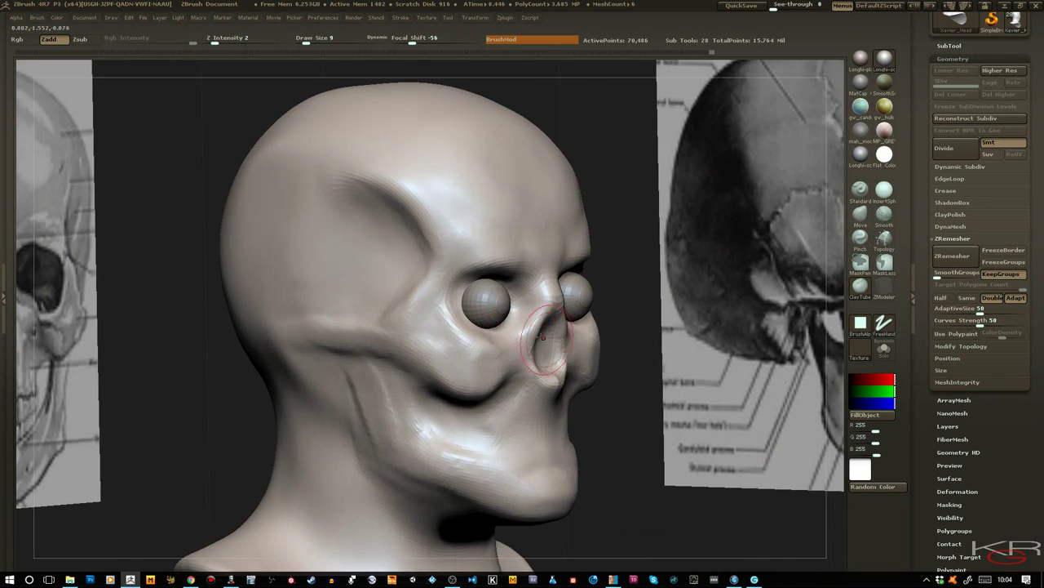
pyautogui.click(860, 237)
pyautogui.press('[')
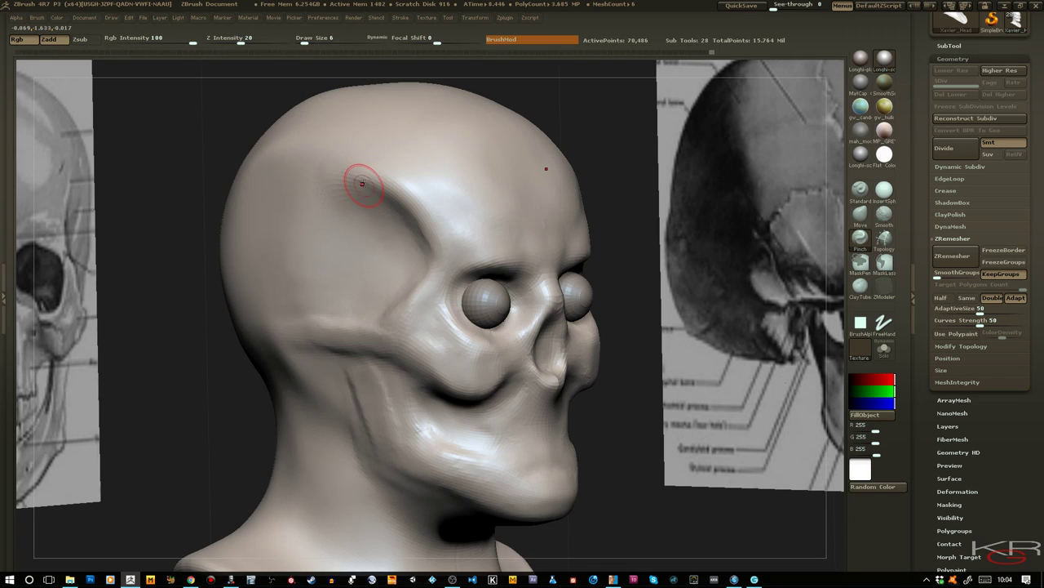
pyautogui.moveTo(362, 176); pyautogui.dragTo(367, 182)
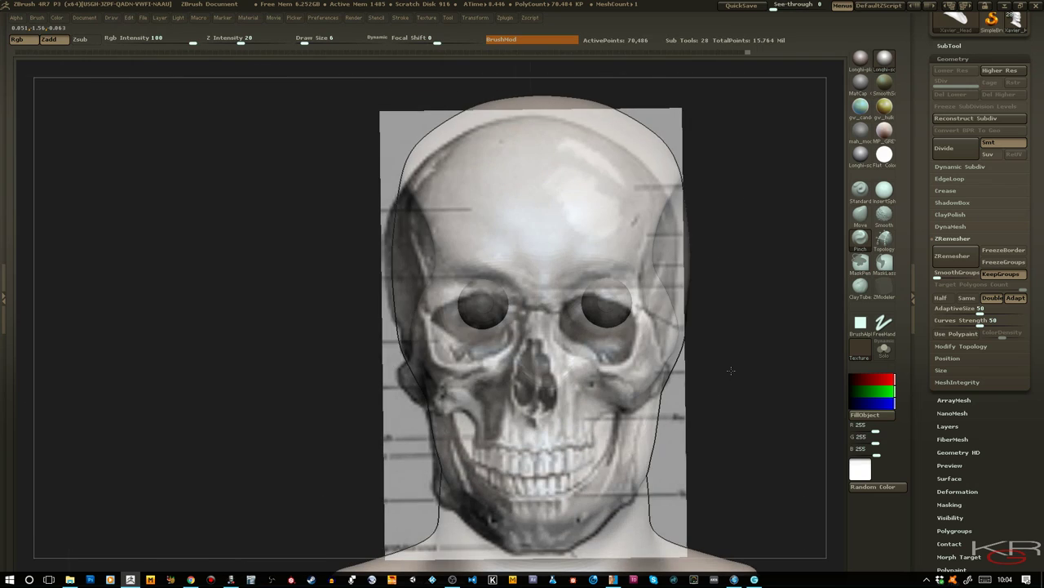
# Match the head's side outline around the cheekbones and upper jaw to the front skull reference with the Move brush
pyautogui.moveTo(749, 386); pyautogui.dragTo(739, 352)
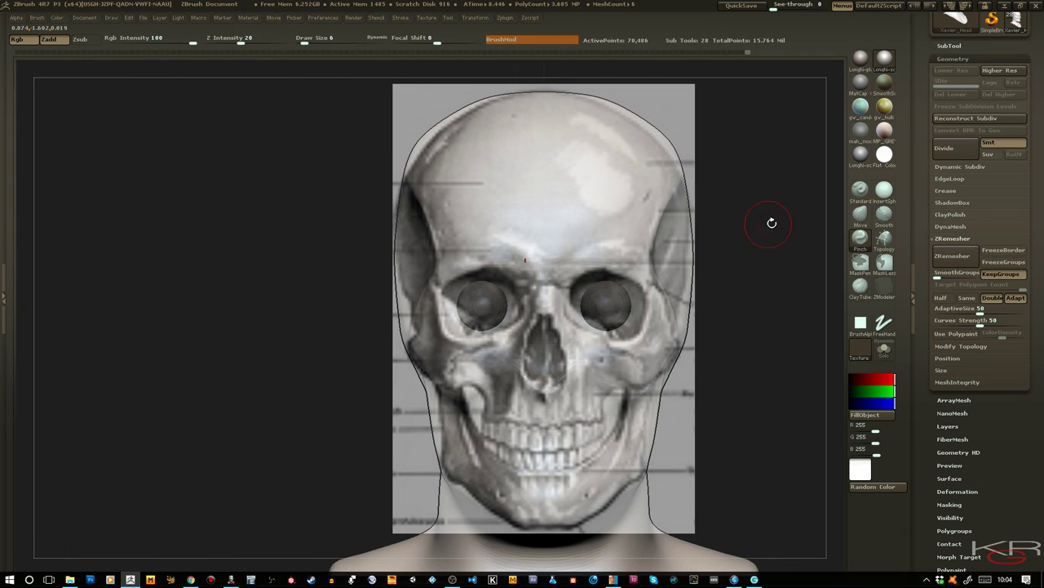
pyautogui.click(860, 214)
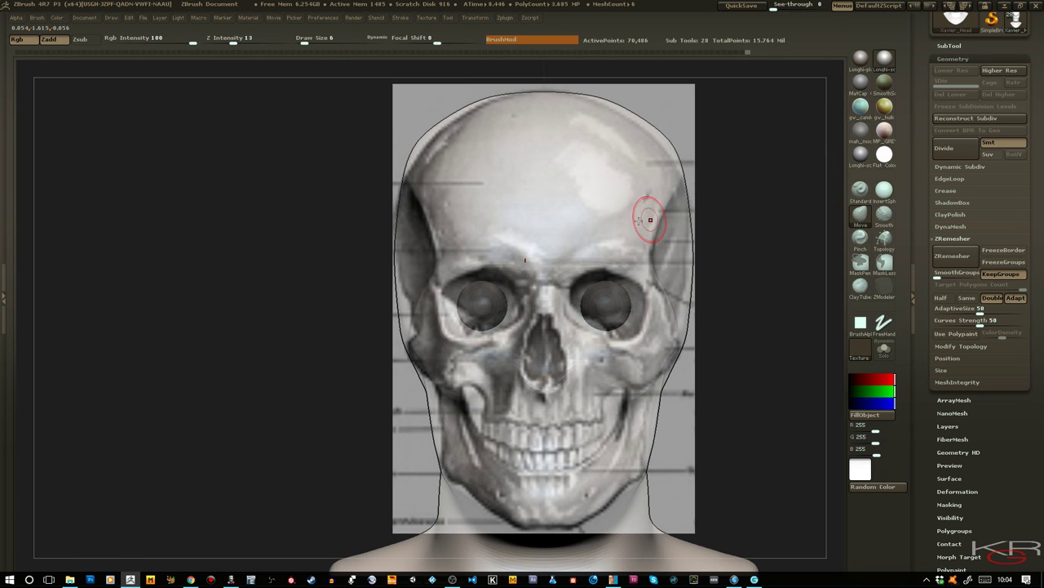
pyautogui.press(']')
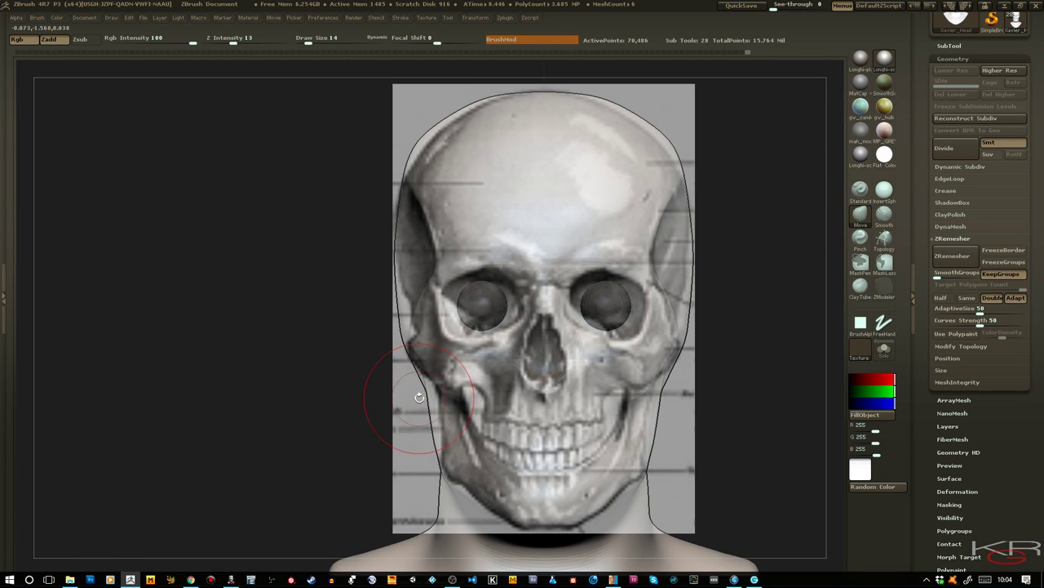
pyautogui.moveTo(429, 400); pyautogui.dragTo(434, 400)
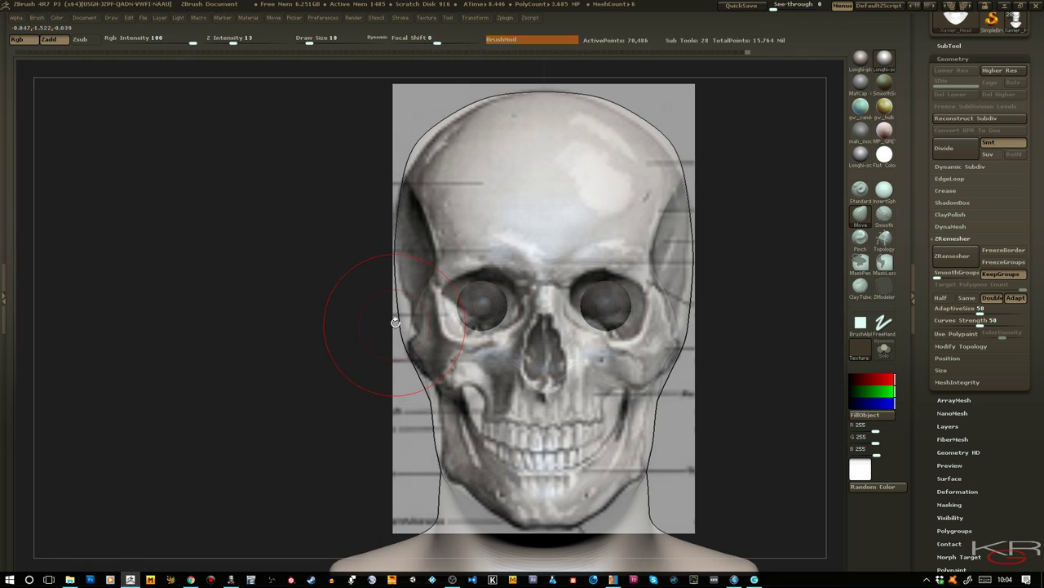
pyautogui.moveTo(395, 322); pyautogui.dragTo(403, 314)
pyautogui.press('[')
pyautogui.moveTo(406, 320); pyautogui.dragTo(415, 322)
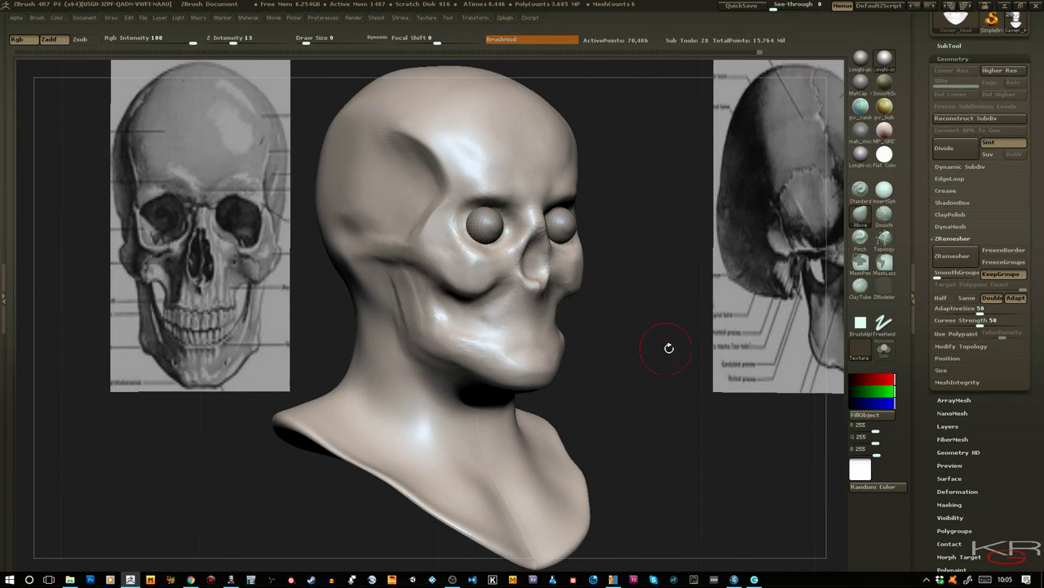
# Shape the cheekbone and the upper jaw below the nose with ClayTubes, reducing the draw size from 9 to 6
pyautogui.click(856, 285)
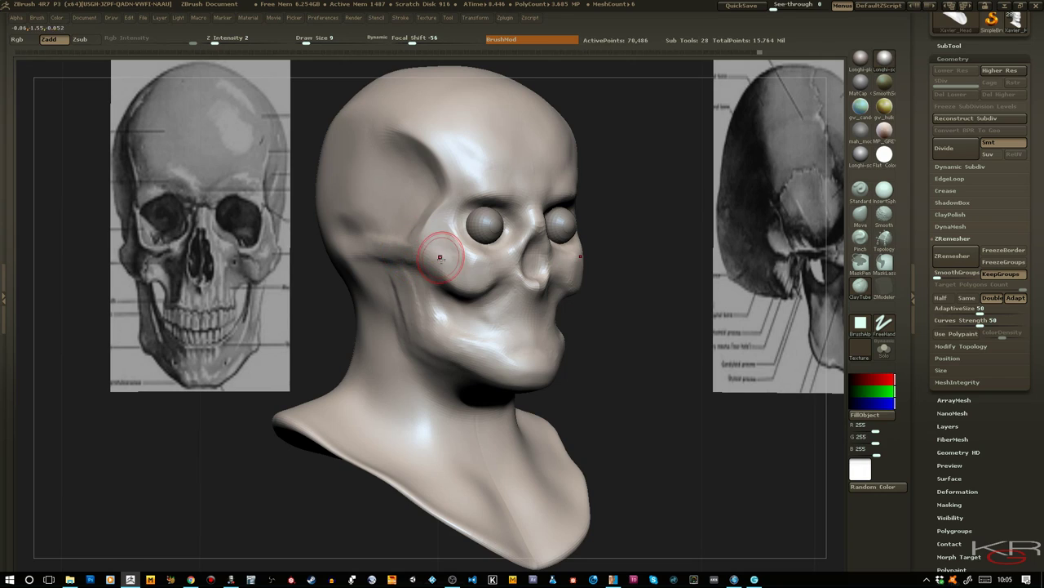
pyautogui.moveTo(440, 259)
pyautogui.mouseDown()
pyautogui.moveTo(432, 240)
pyautogui.moveTo(459, 250)
pyautogui.moveTo(520, 232)
pyautogui.moveTo(531, 204)
pyautogui.mouseUp()
pyautogui.moveTo(634, 297)
pyautogui.mouseDown()
pyautogui.moveTo(630, 285)
pyautogui.moveTo(608, 283)
pyautogui.mouseUp()
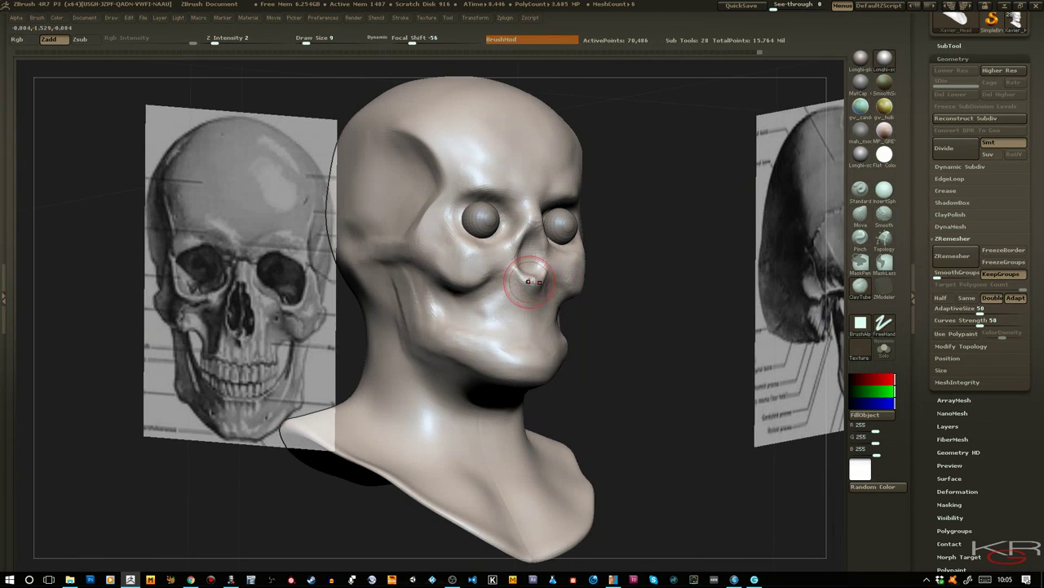
pyautogui.moveTo(531, 281)
pyautogui.keyDown('shift'); pyautogui.mouseDown()
pyautogui.moveTo(492, 296)
pyautogui.moveTo(515, 284)
pyautogui.moveTo(510, 291)
pyautogui.mouseUp(); pyautogui.keyUp('shift')
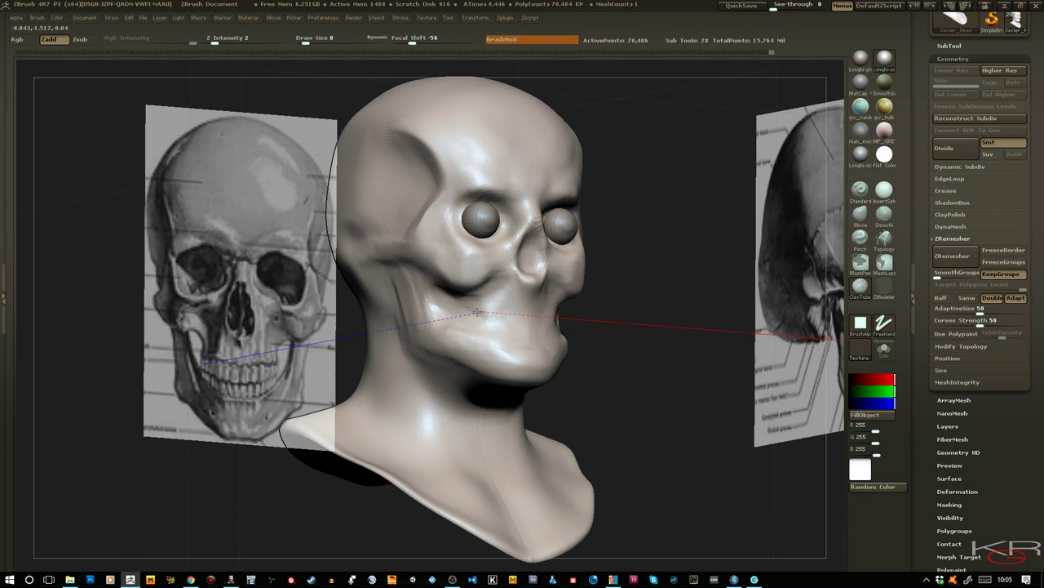
pyautogui.moveTo(500, 321)
pyautogui.mouseDown()
pyautogui.moveTo(500, 287)
pyautogui.moveTo(501, 300)
pyautogui.moveTo(509, 290)
pyautogui.mouseUp()
pyautogui.moveTo(644, 375); pyautogui.dragTo(706, 378)
pyautogui.moveTo(504, 310)
pyautogui.mouseDown()
pyautogui.moveTo(472, 292)
pyautogui.moveTo(438, 293)
pyautogui.moveTo(499, 284)
pyautogui.moveTo(488, 291)
pyautogui.mouseUp()
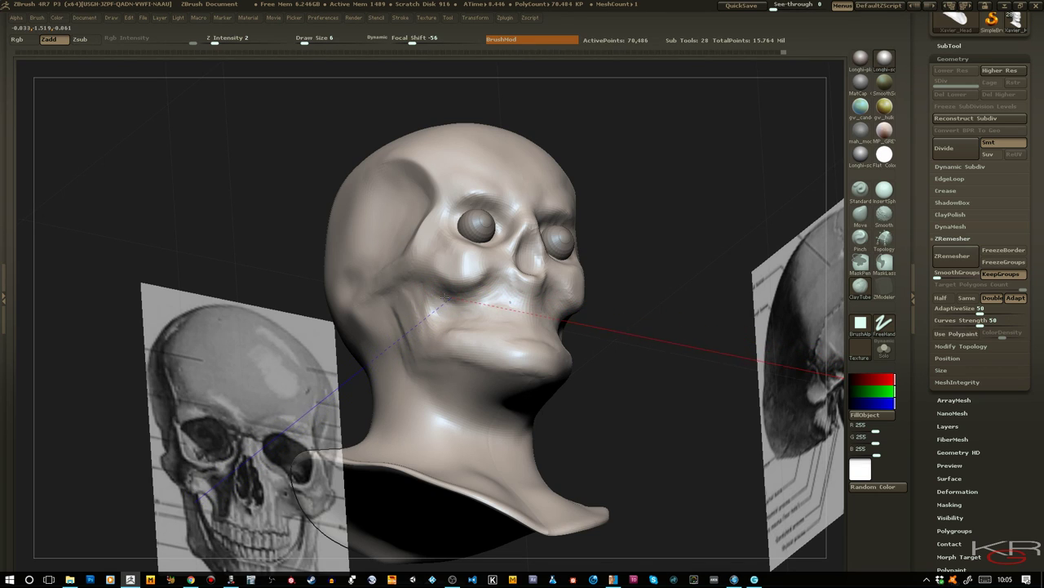
# Preview the head sculpt with several other materials and return it to the Longhi-sculpt-spec material
pyautogui.click(860, 108)
pyautogui.click(881, 57)
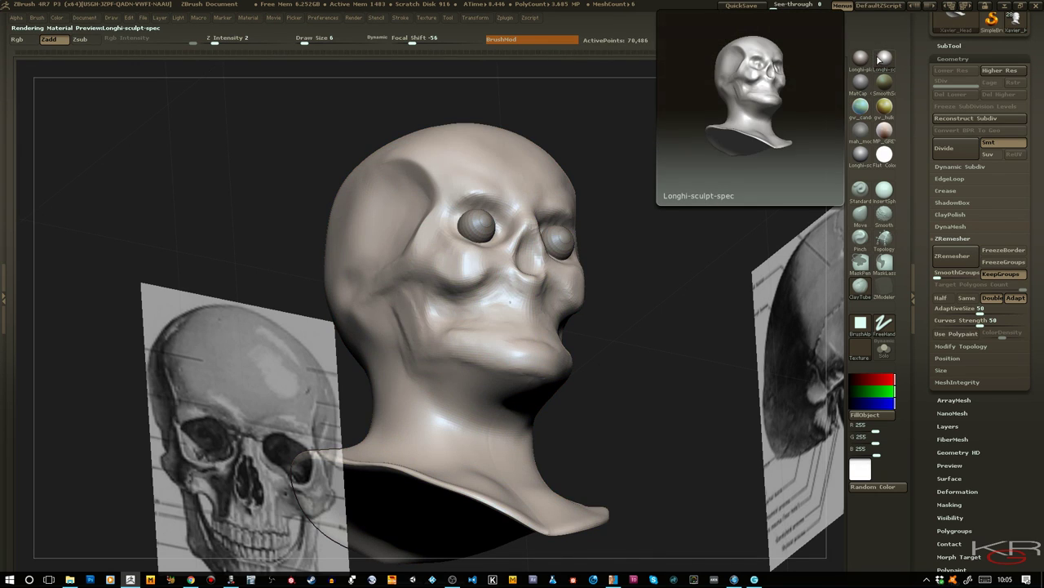
pyautogui.click(864, 62)
pyautogui.click(884, 64)
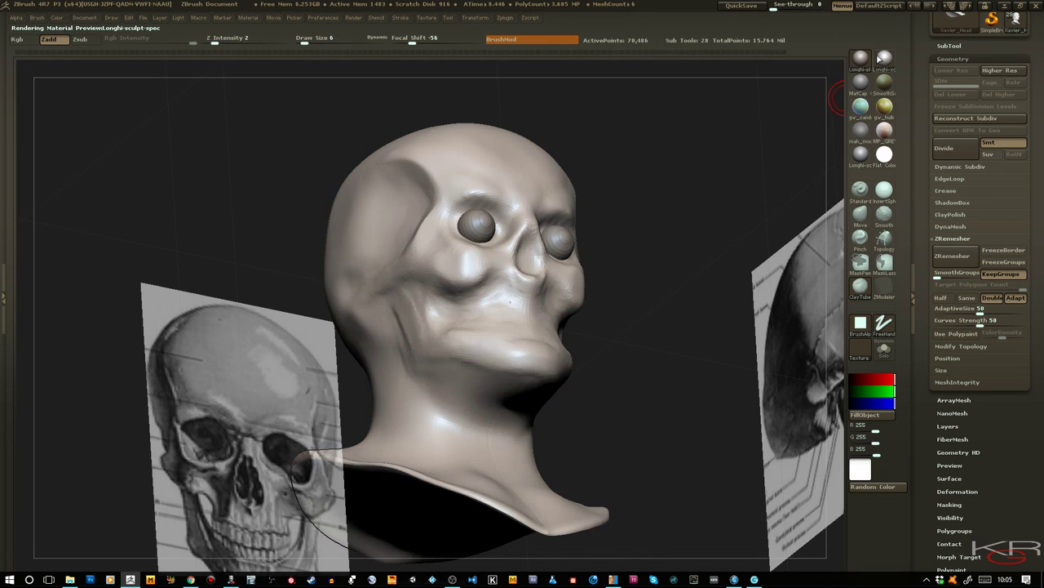
pyautogui.click(857, 131)
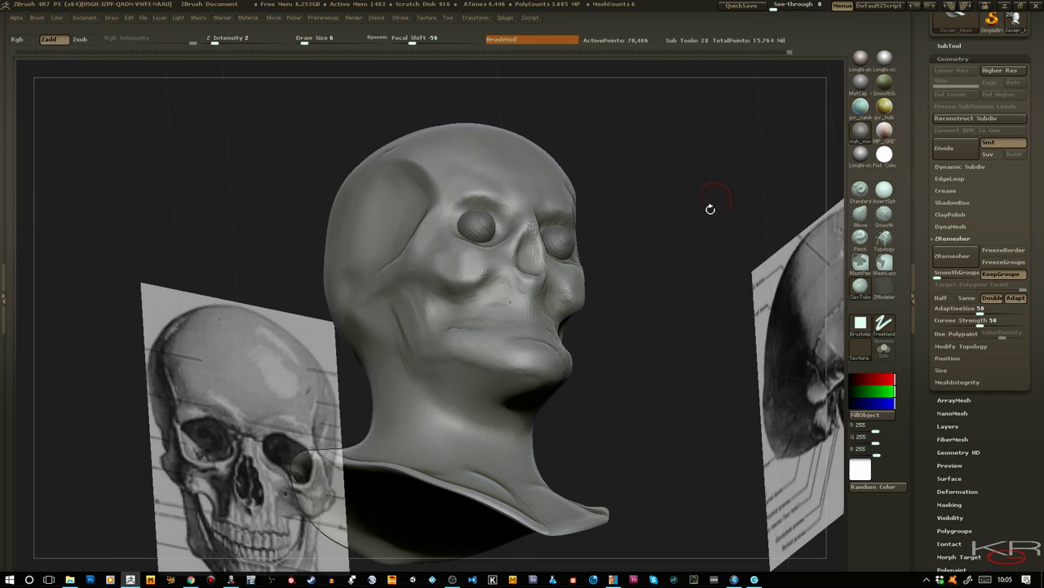
pyautogui.moveTo(883, 62)
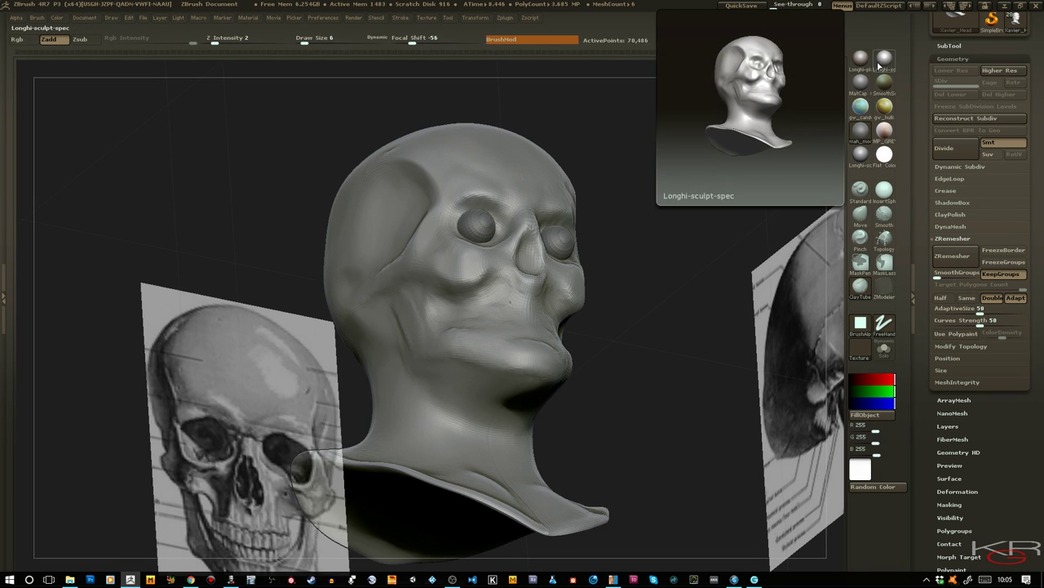
pyautogui.click(882, 59)
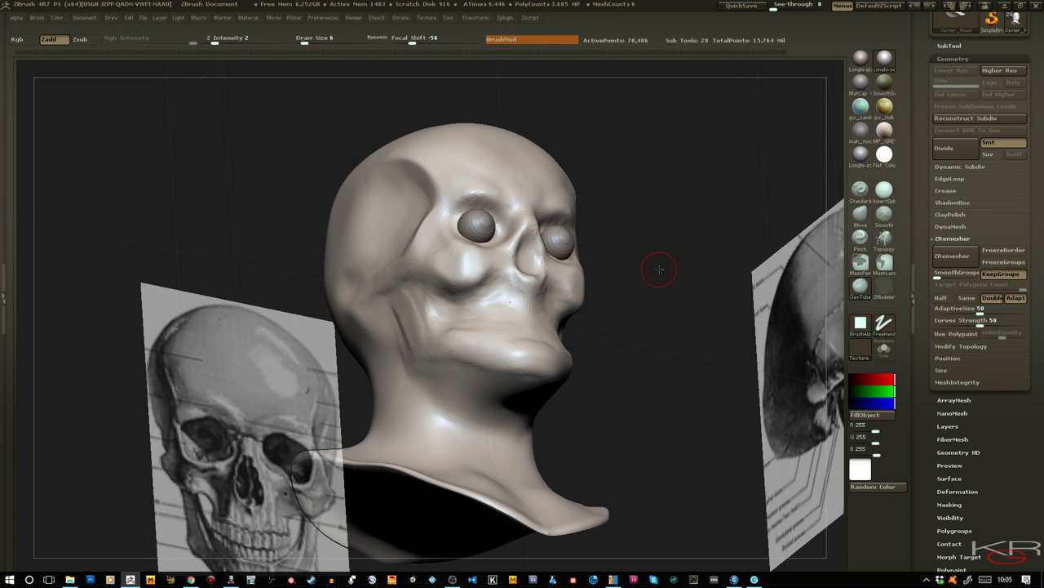
# Refine the upper jaw beside the nose at draw size 5 and the nasal opening's rim and bridge at draw size 4
pyautogui.moveTo(659, 269); pyautogui.dragTo(643, 298)
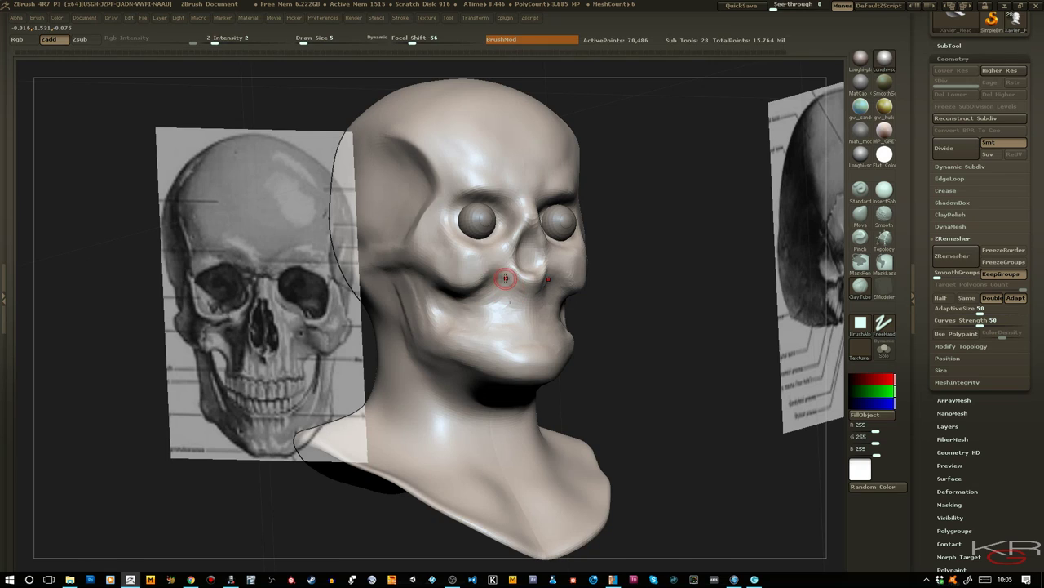
pyautogui.moveTo(491, 282); pyautogui.dragTo(504, 265)
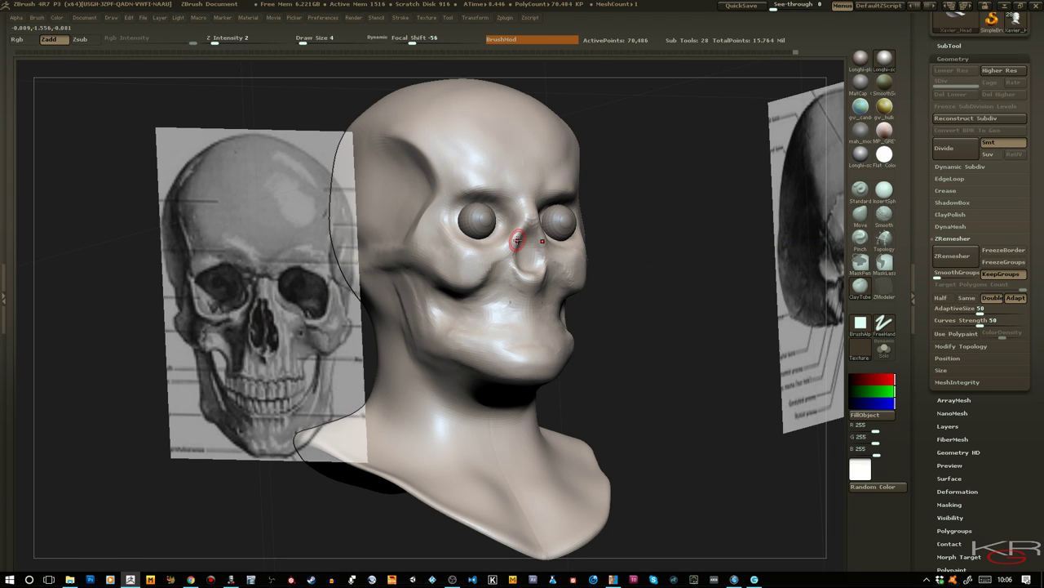
pyautogui.press('shift')
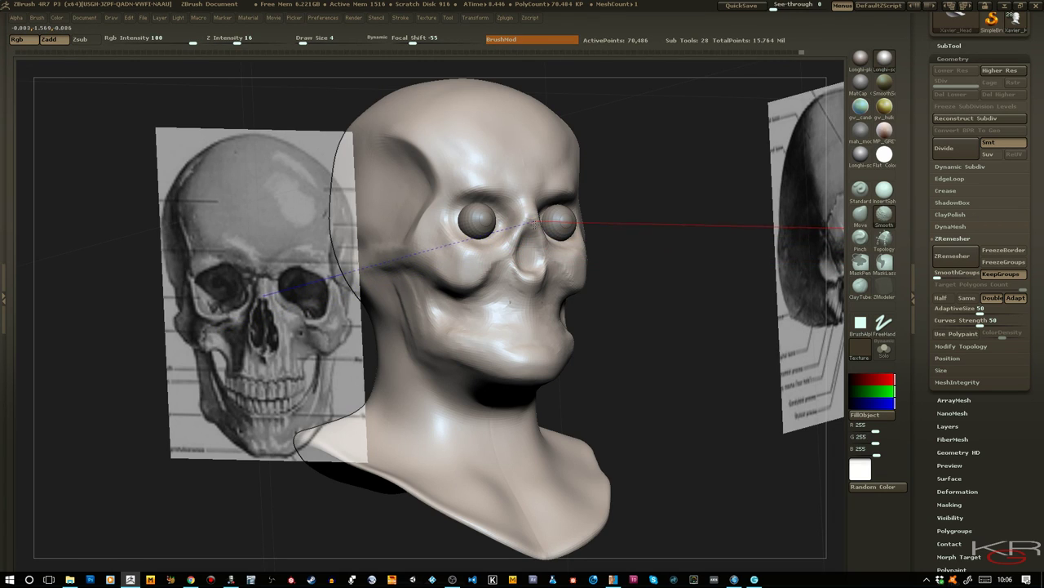
pyautogui.moveTo(654, 297)
pyautogui.keyDown('shift'); pyautogui.mouseDown()
pyautogui.moveTo(659, 319)
pyautogui.moveTo(715, 294)
pyautogui.mouseUp(); pyautogui.keyUp('shift')
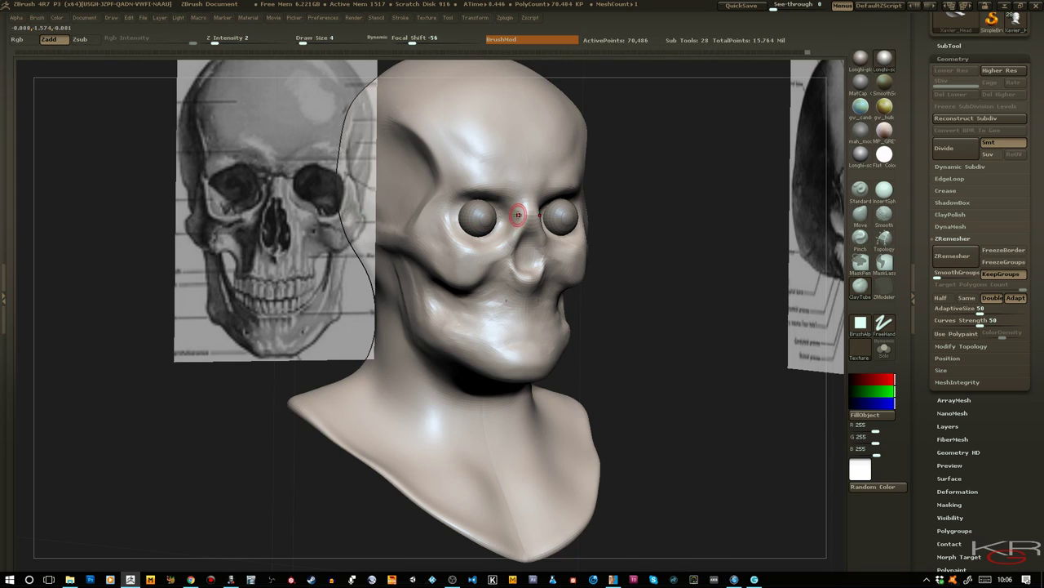
pyautogui.moveTo(516, 245); pyautogui.dragTo(533, 221)
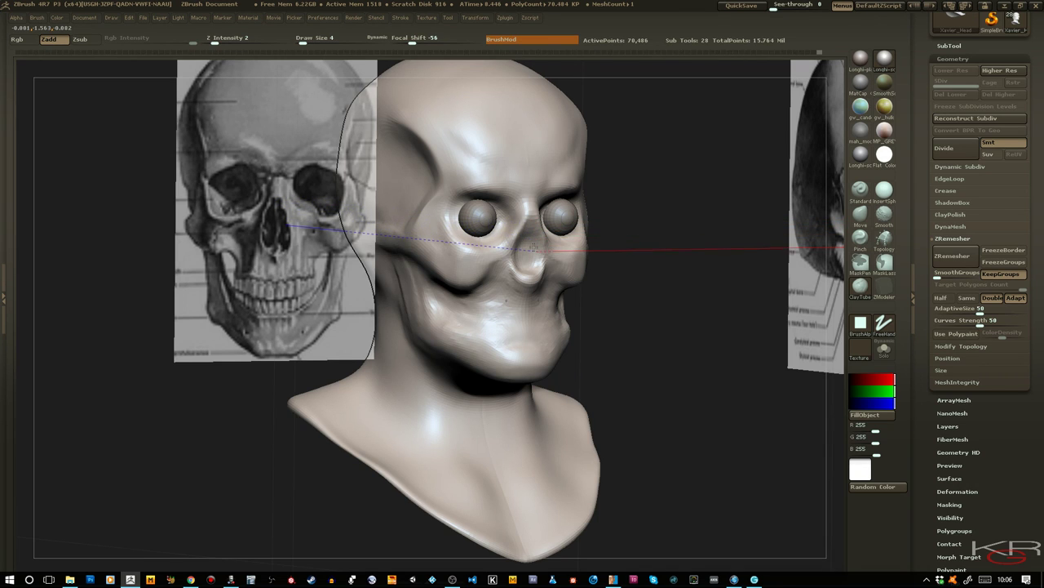
# Remesh the head with ZRemesher using the Same polygon count option
pyautogui.moveTo(660, 305)
pyautogui.keyDown('shift'); pyautogui.mouseDown()
pyautogui.moveTo(737, 329)
pyautogui.moveTo(641, 302)
pyautogui.mouseUp(); pyautogui.keyUp('shift')
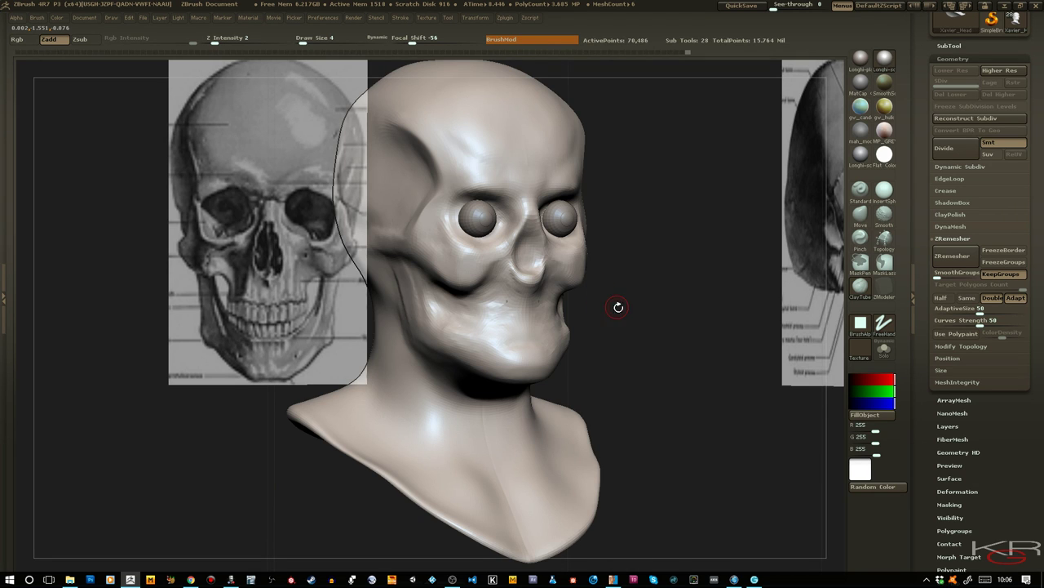
pyautogui.moveTo(642, 303)
pyautogui.mouseDown()
pyautogui.moveTo(694, 305)
pyautogui.moveTo(649, 310)
pyautogui.mouseUp()
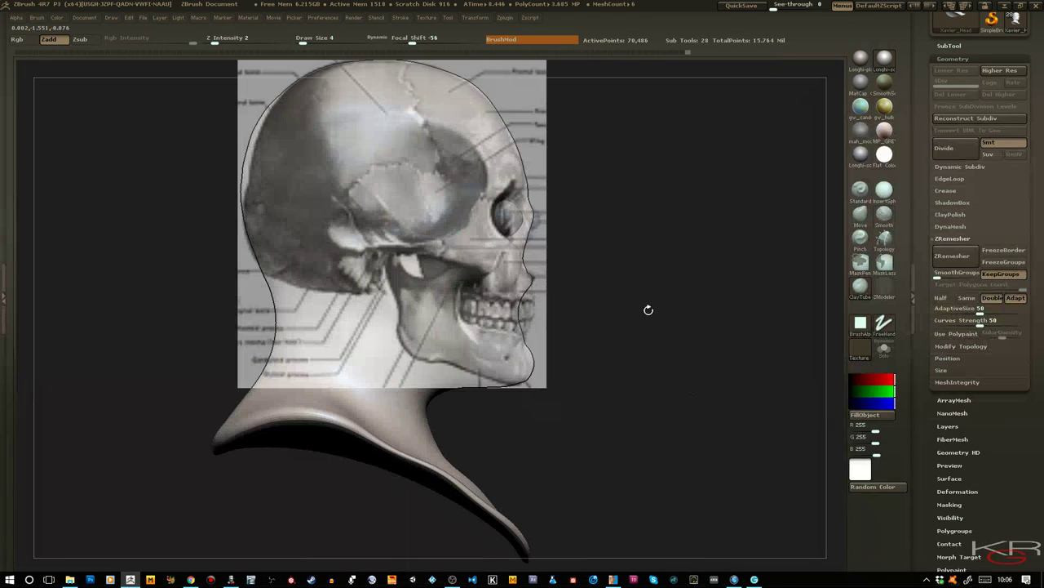
pyautogui.moveTo(661, 355); pyautogui.dragTo(508, 297)
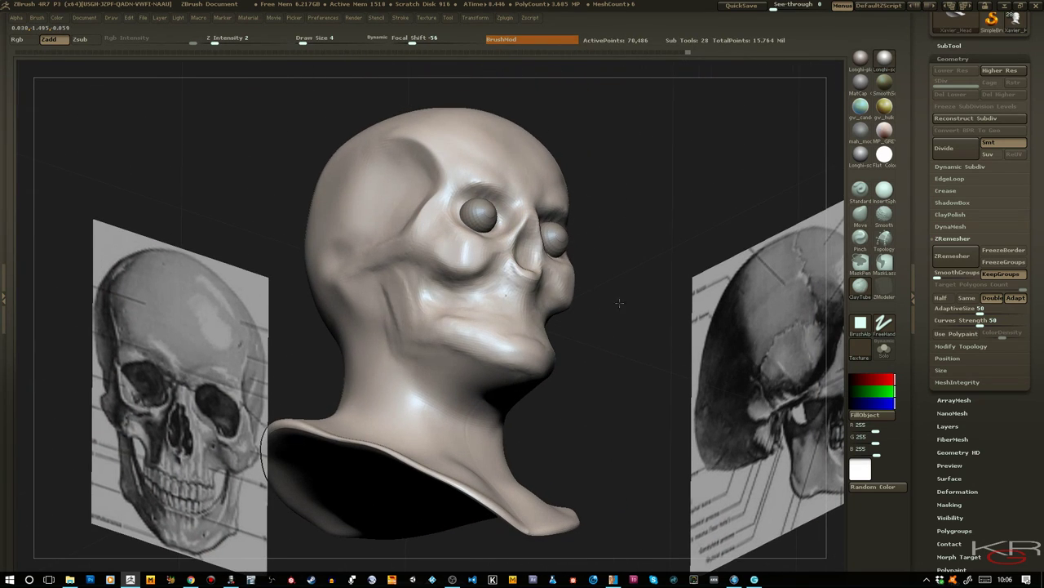
pyautogui.click(967, 297)
pyautogui.click(939, 255)
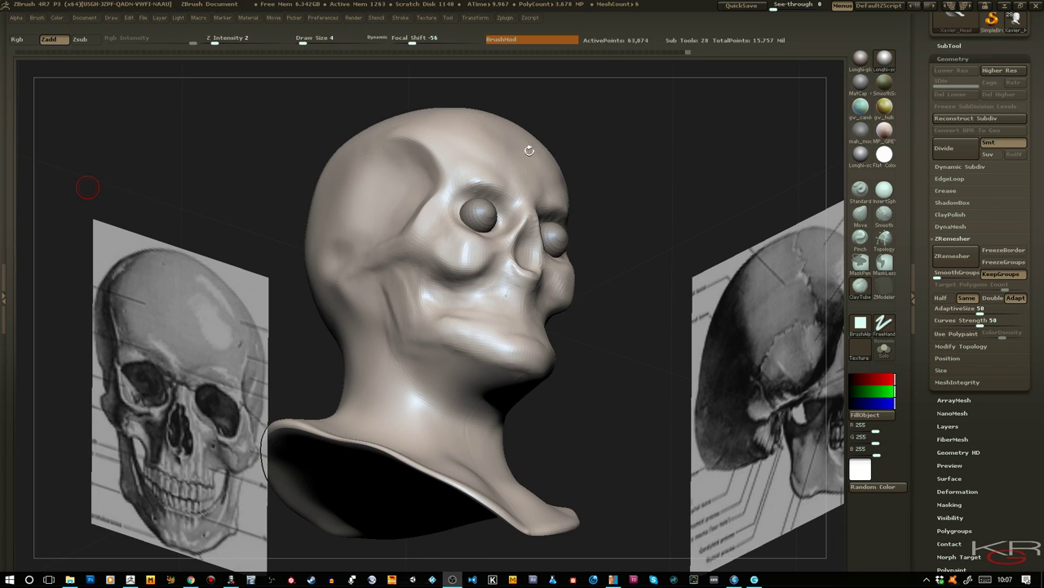
# Show the polygon wireframe on the remeshed head and turn off ZRemesher's Same option
pyautogui.moveTo(625, 144); pyautogui.dragTo(730, 266)
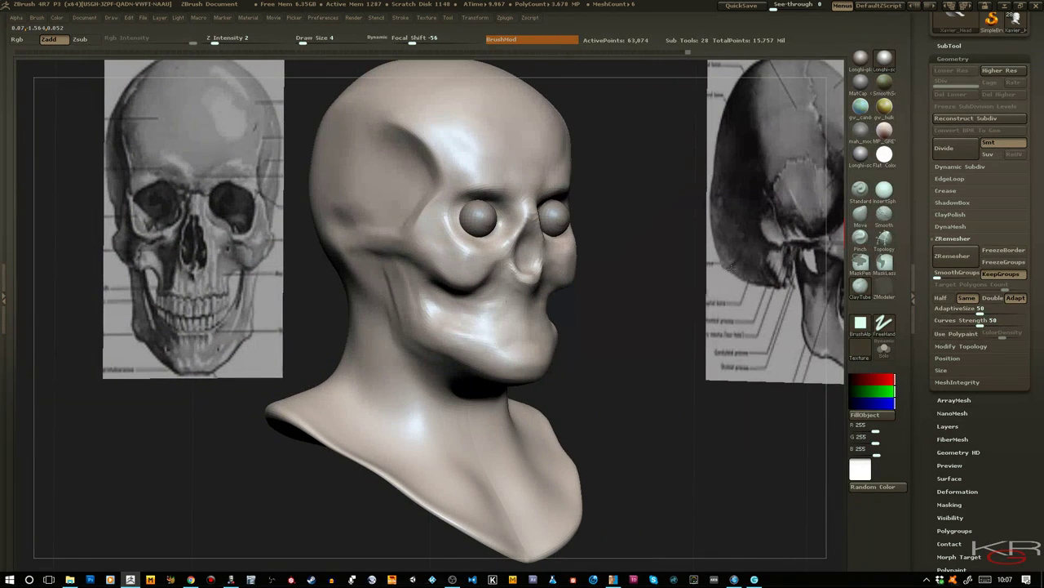
pyautogui.hotkey('shift', 'f')
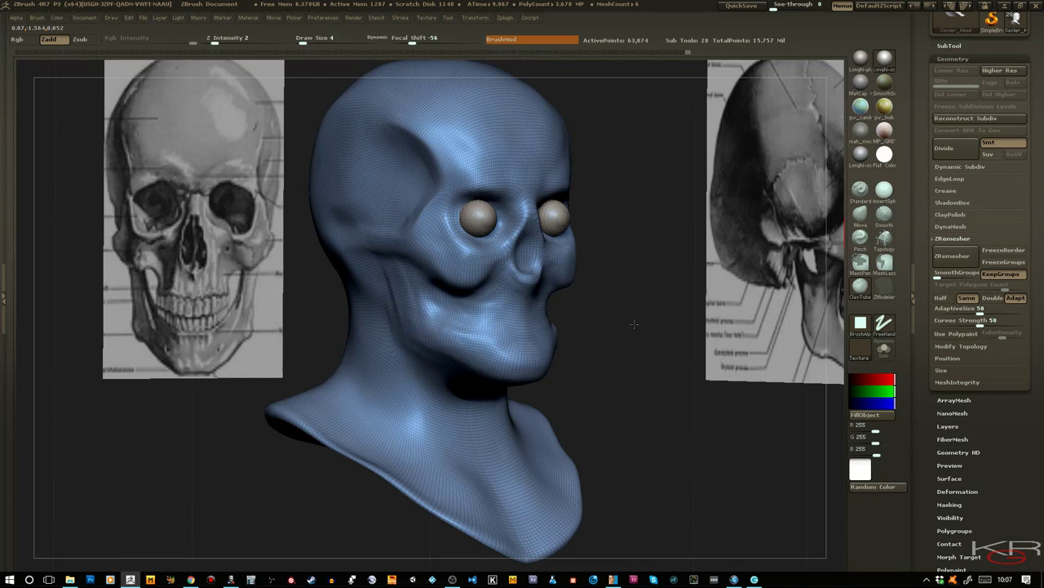
pyautogui.moveTo(634, 324); pyautogui.dragTo(629, 324)
pyautogui.keyDown('ctrl'); pyautogui.moveTo(657, 287); pyautogui.dragTo(660, 315, button='right'); pyautogui.keyUp('ctrl')
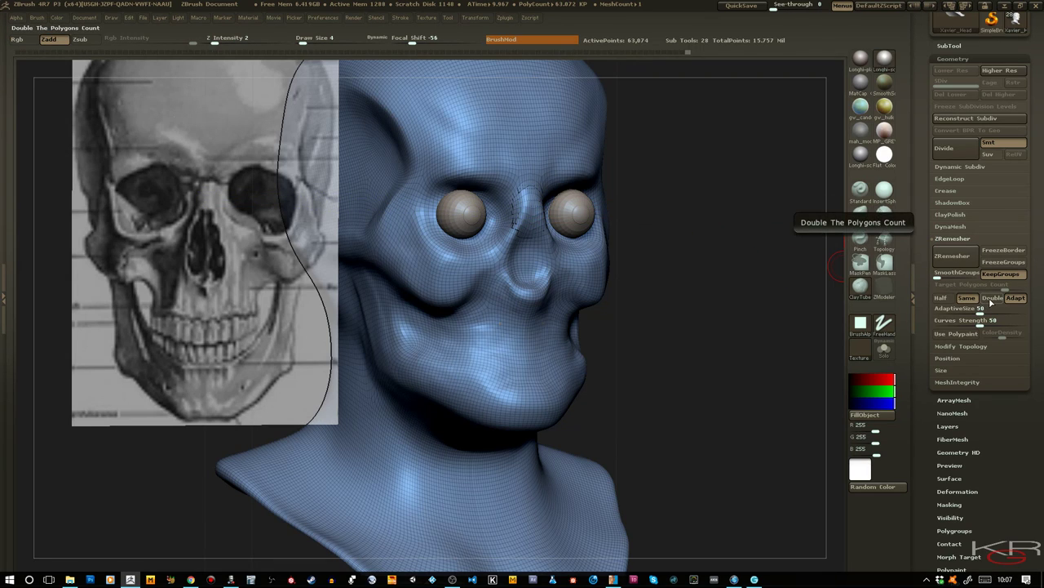
pyautogui.click(966, 297)
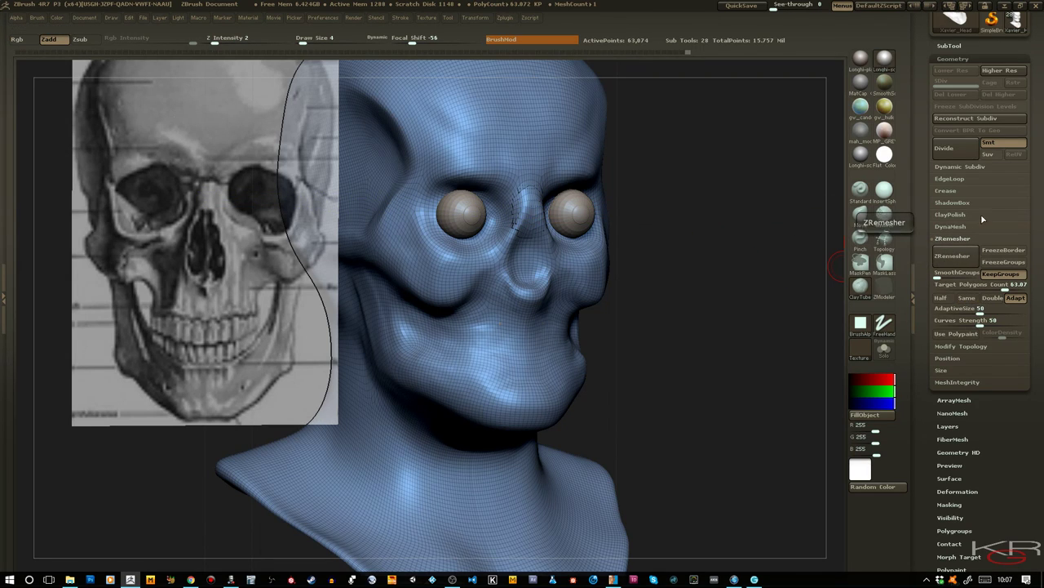
# Try DynaMesh on the head at resolution 512 and at resolution 1200, undoing each attempt
pyautogui.moveTo(881, 166)
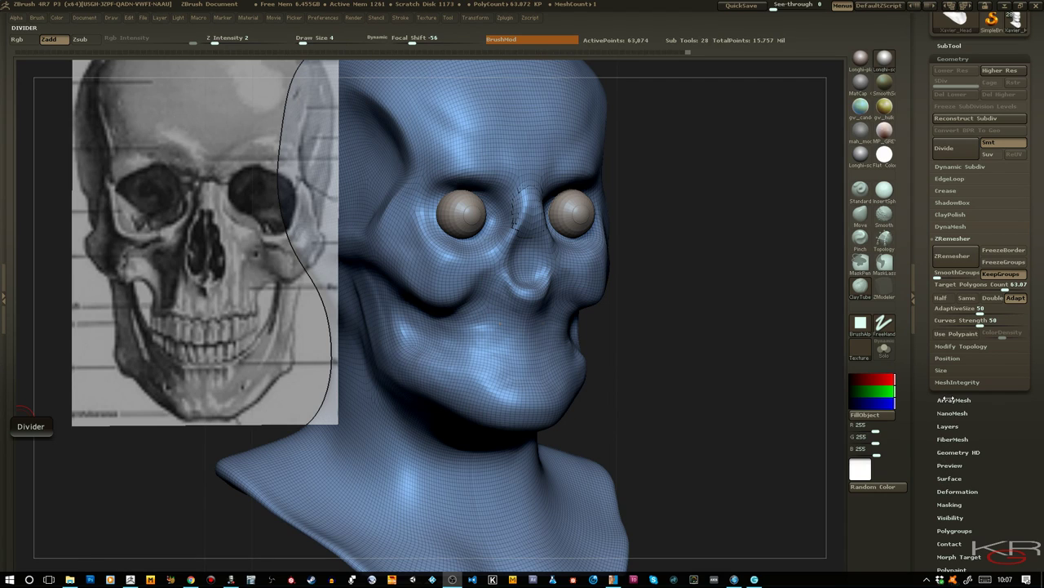
pyautogui.click(949, 226)
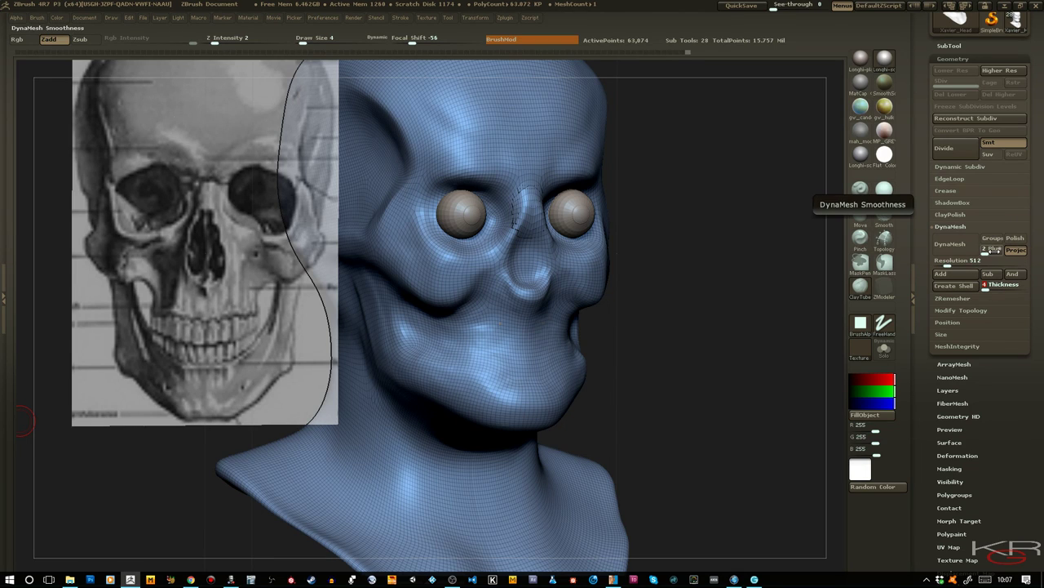
pyautogui.click(959, 250)
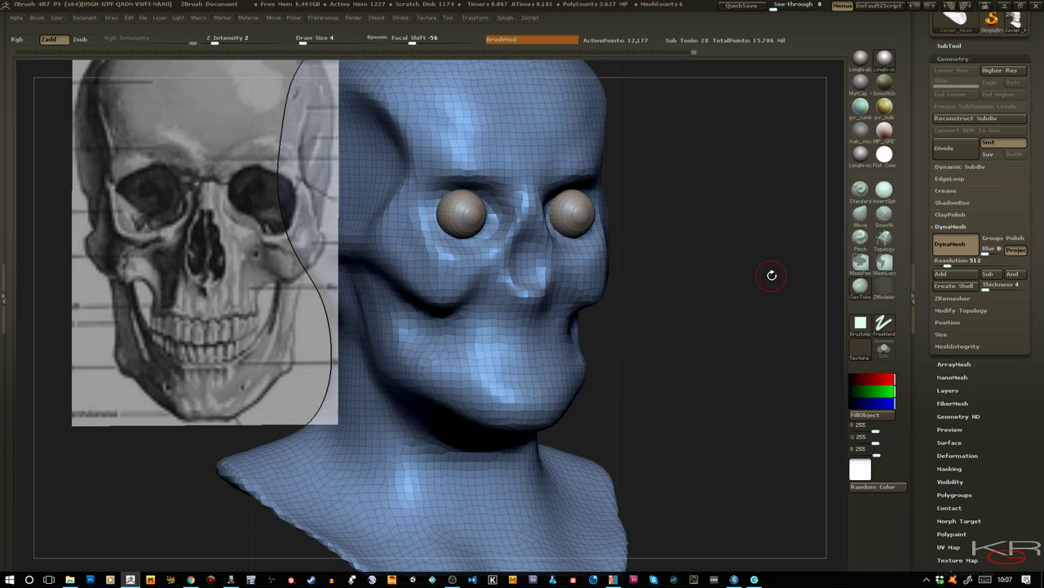
pyautogui.hotkey('ctrl', 'z')
pyautogui.moveTo(941, 264); pyautogui.dragTo(963, 263)
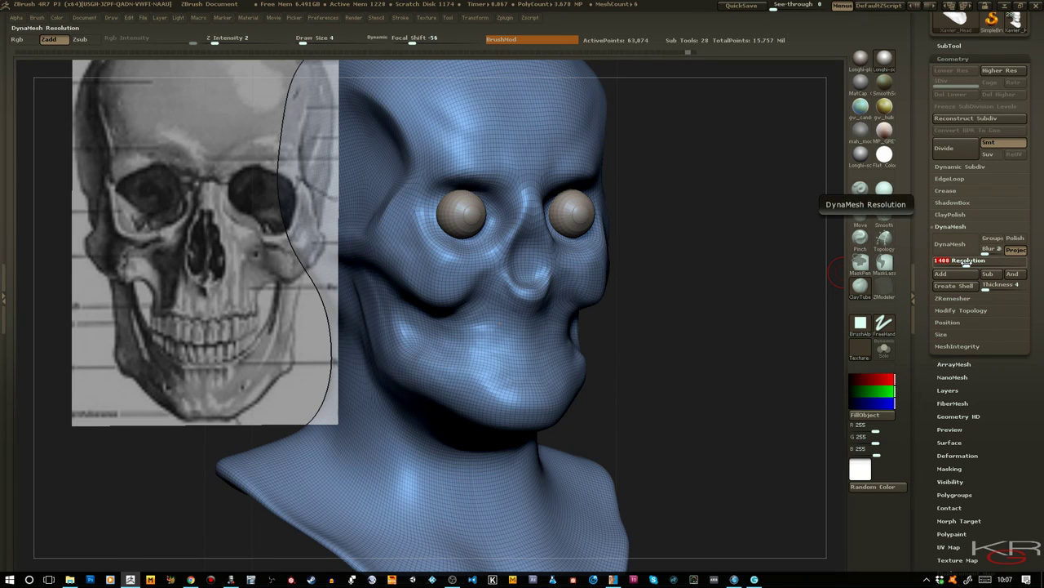
pyautogui.write('00')
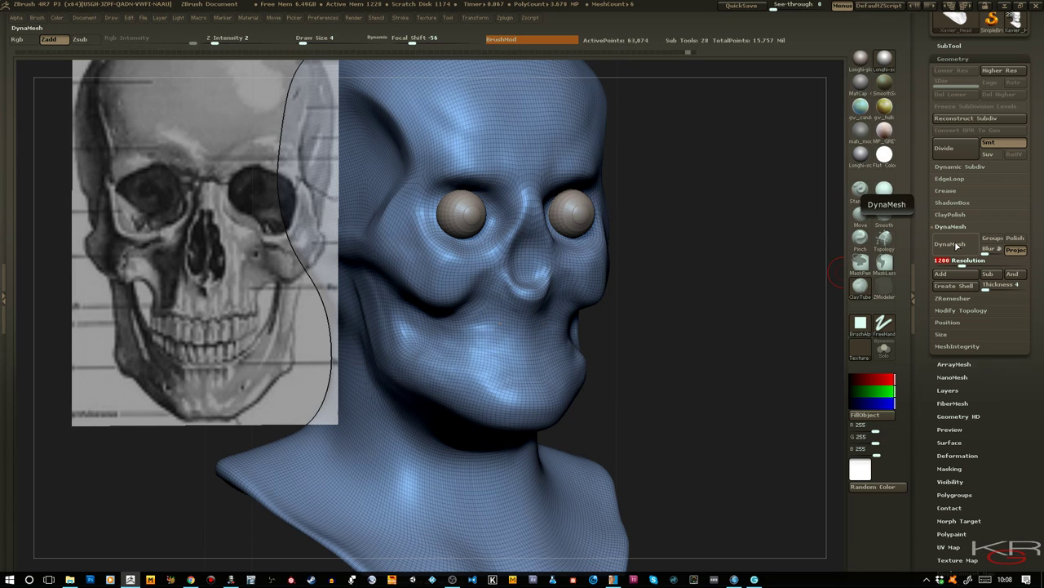
pyautogui.click(950, 244)
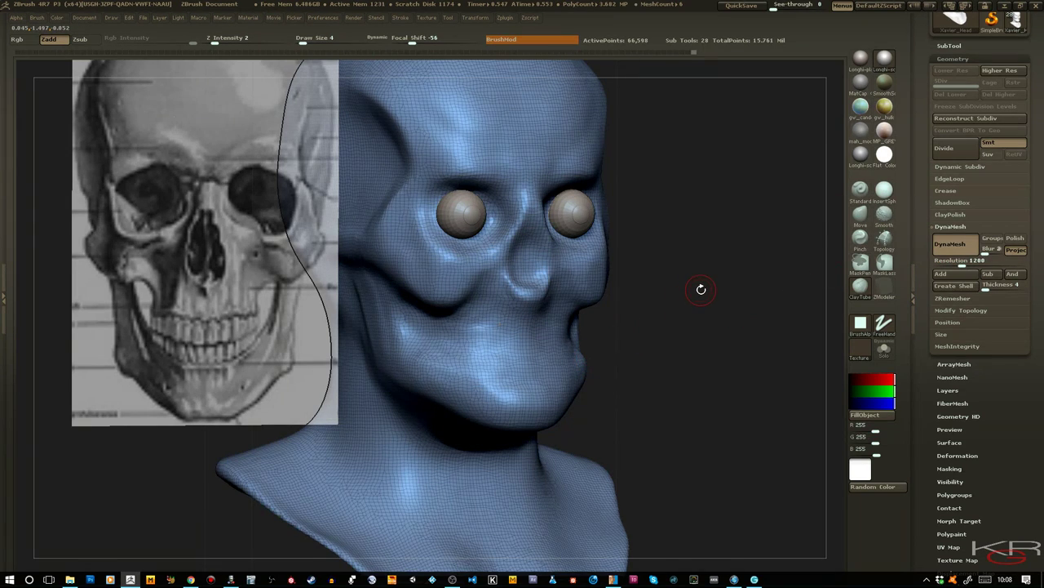
pyautogui.hotkey('ctrl', 'z')
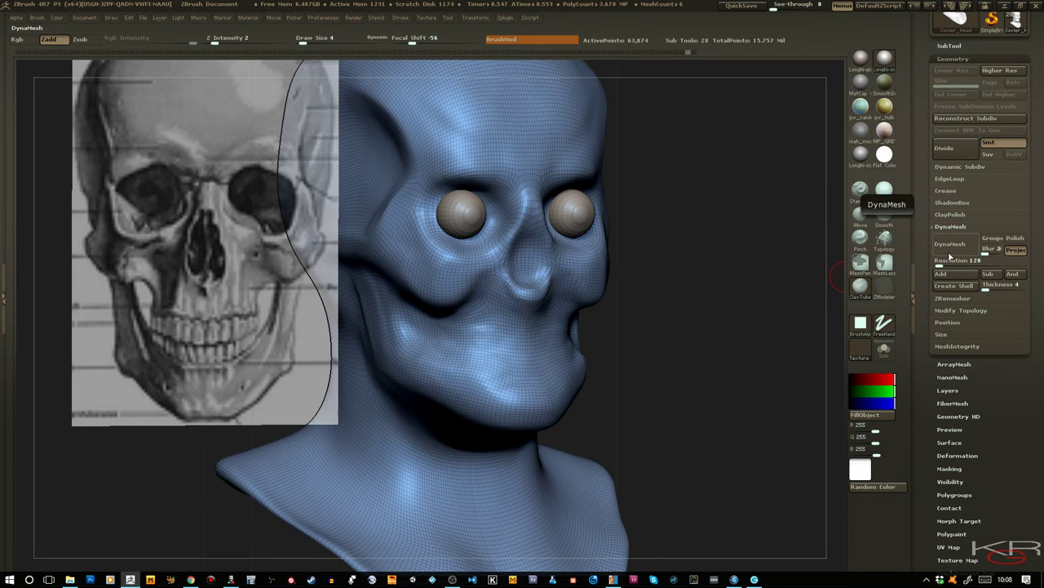
# Convert the head to a DynaMesh at resolution 2048 and hide its polygon wireframe
pyautogui.write('2')
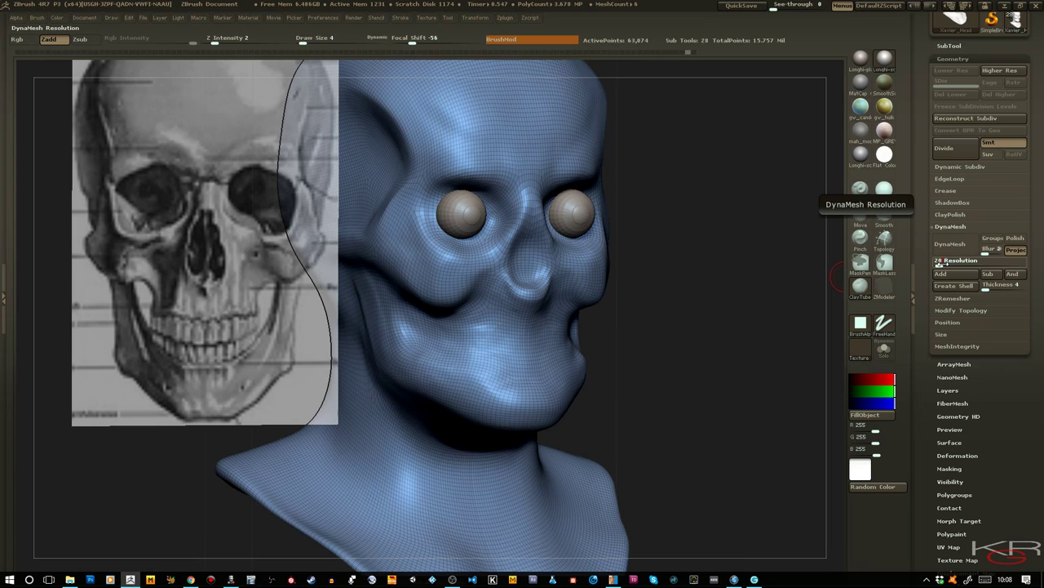
pyautogui.write('048')
pyautogui.press('Return')
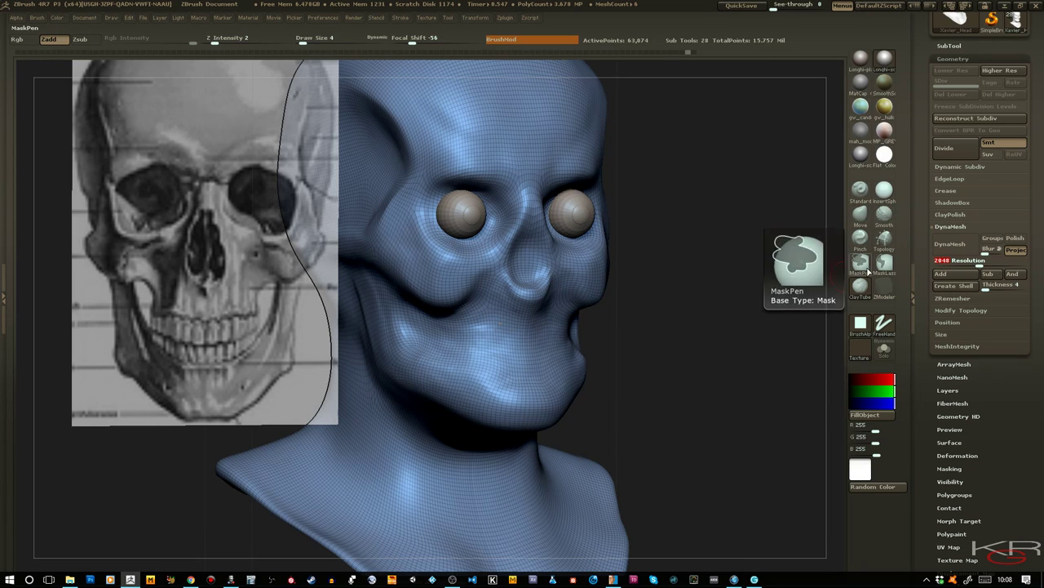
pyautogui.click(947, 244)
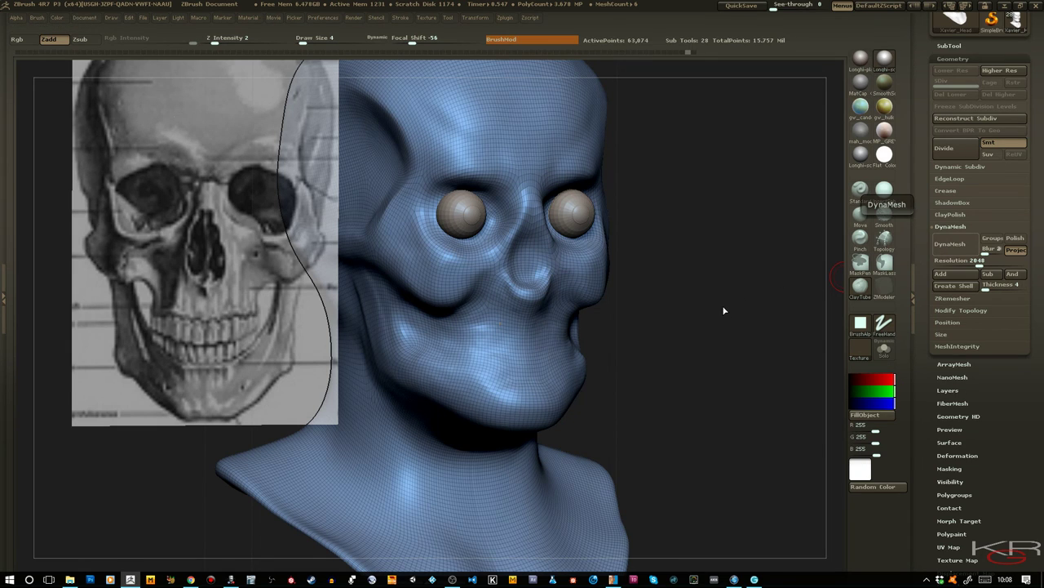
pyautogui.keyDown('shift'); pyautogui.moveTo(723, 306); pyautogui.dragTo(708, 308); pyautogui.keyUp('shift')
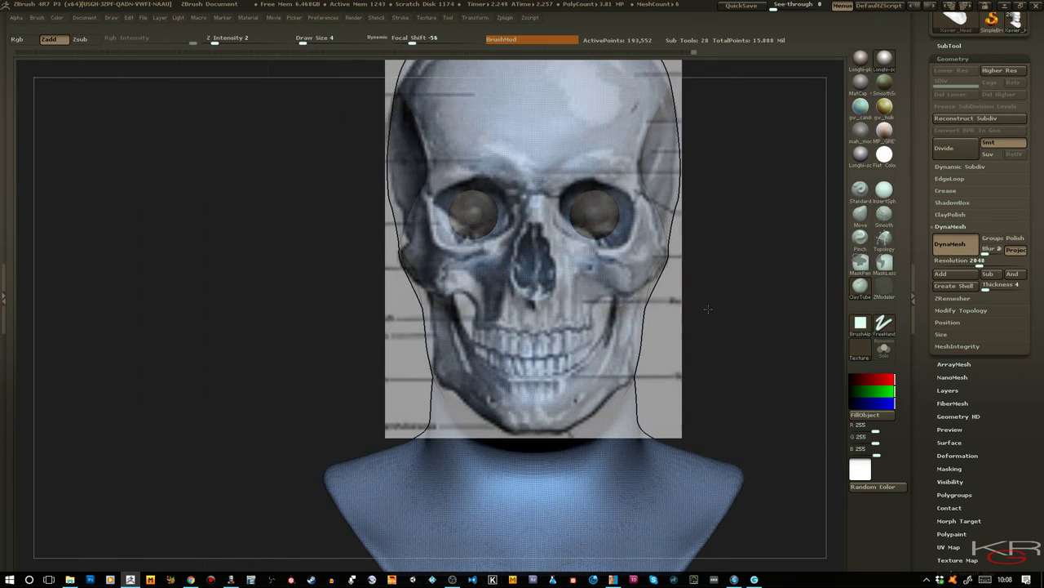
pyautogui.click(882, 351)
pyautogui.click(881, 353)
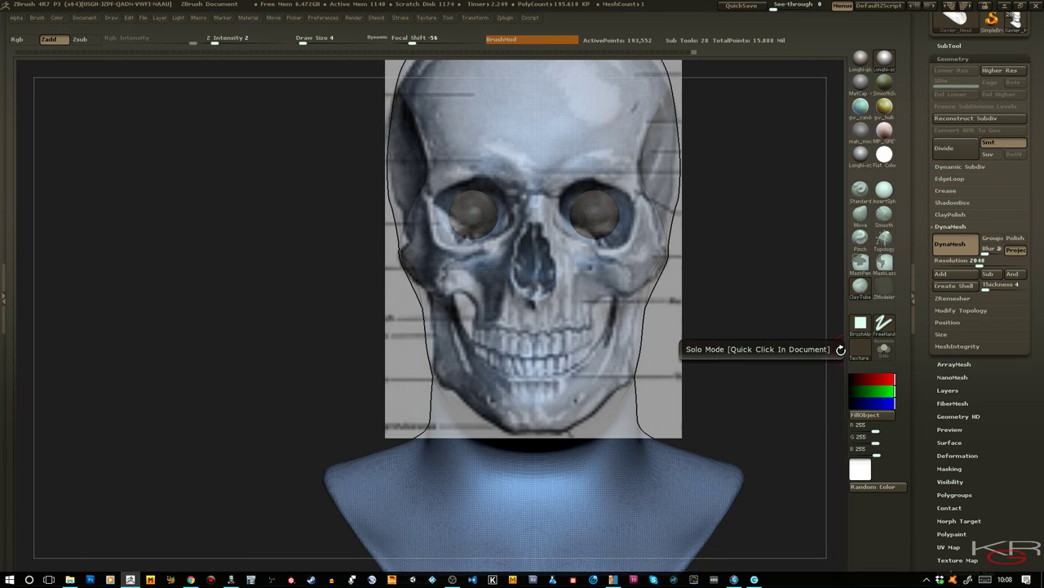
pyautogui.keyDown('ctrl'); pyautogui.moveTo(783, 338); pyautogui.dragTo(771, 306, button='right'); pyautogui.keyUp('ctrl')
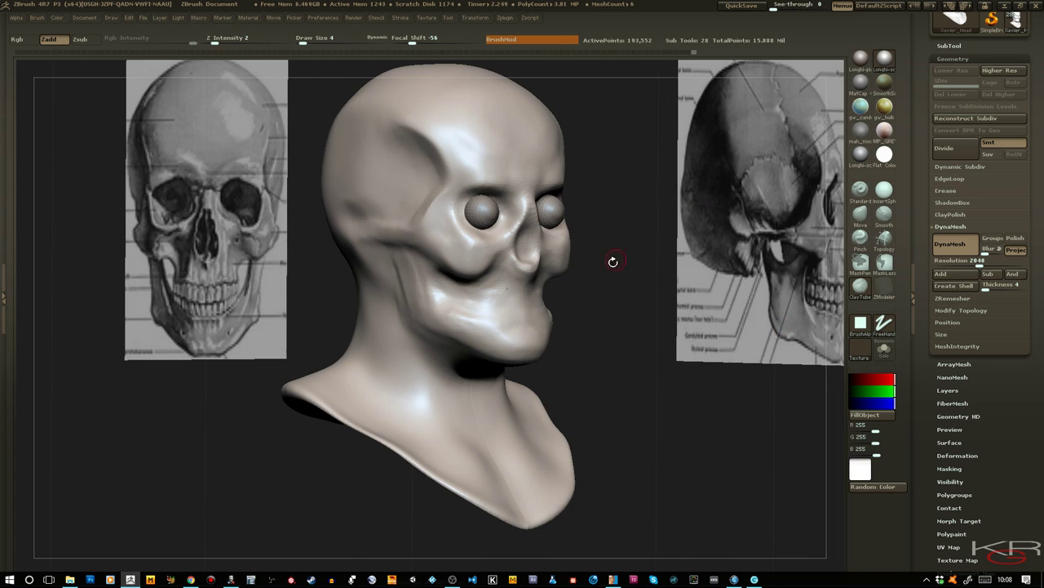
# Smooth the brow above the eye socket and, at draw size 8, the cheekbone beside the nose
pyautogui.moveTo(626, 284); pyautogui.dragTo(617, 326)
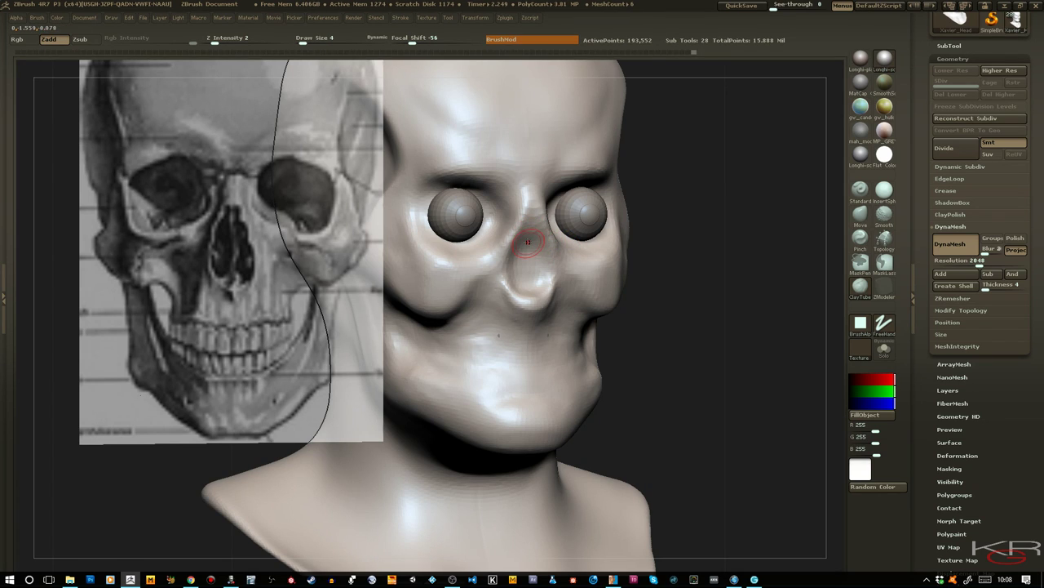
pyautogui.press('shift')
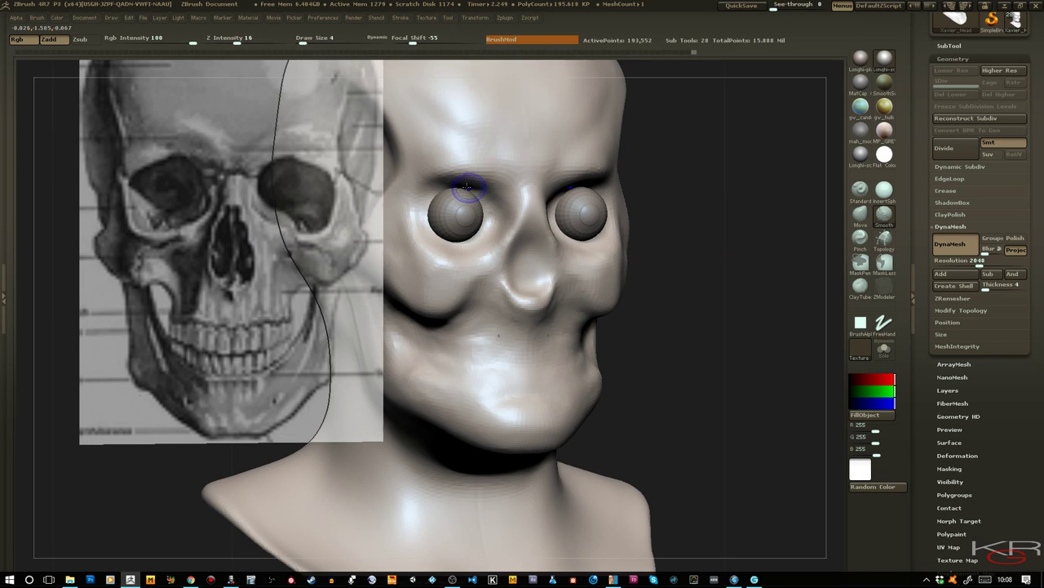
pyautogui.keyDown('shift'); pyautogui.moveTo(500, 176); pyautogui.dragTo(479, 125); pyautogui.keyUp('shift')
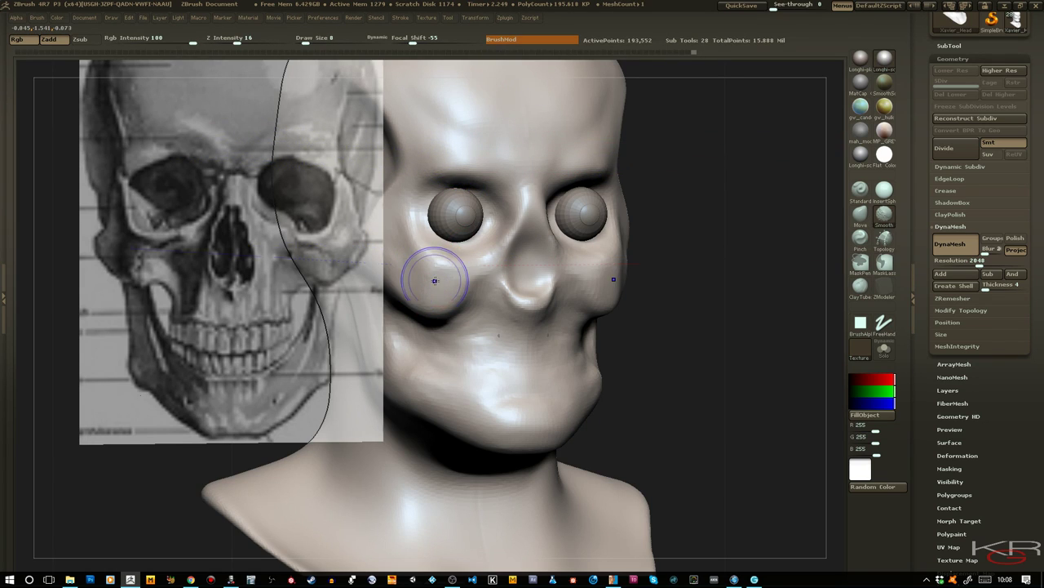
pyautogui.moveTo(434, 280)
pyautogui.keyDown('shift'); pyautogui.mouseDown()
pyautogui.moveTo(455, 298)
pyautogui.moveTo(470, 292)
pyautogui.mouseUp(); pyautogui.keyUp('shift')
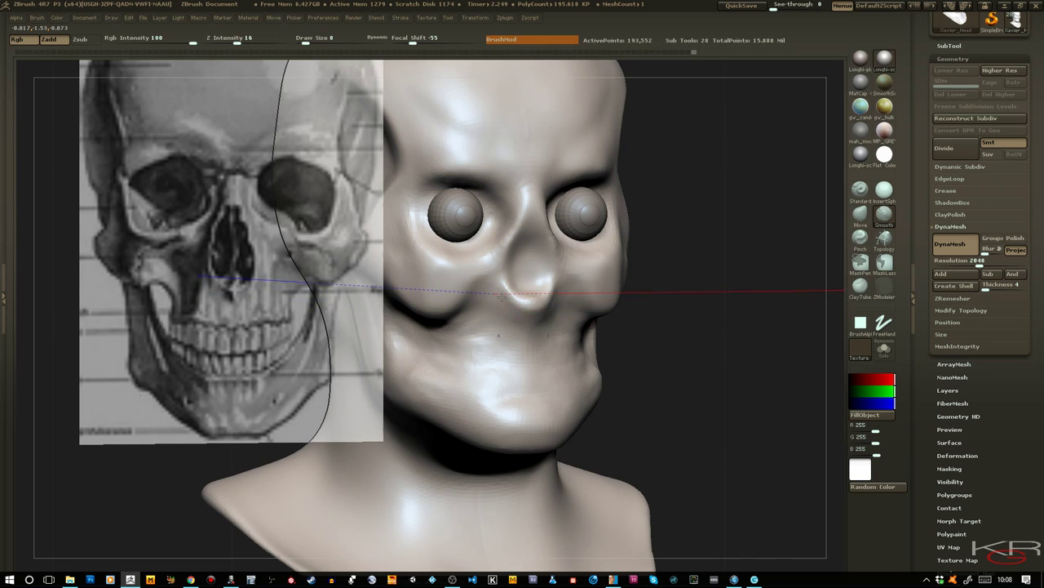
# Smooth the area below the cheekbone and build up the jaw's rear branch and lower edge at draw size 9
pyautogui.press('b')
pyautogui.press('s')
pyautogui.press('t')
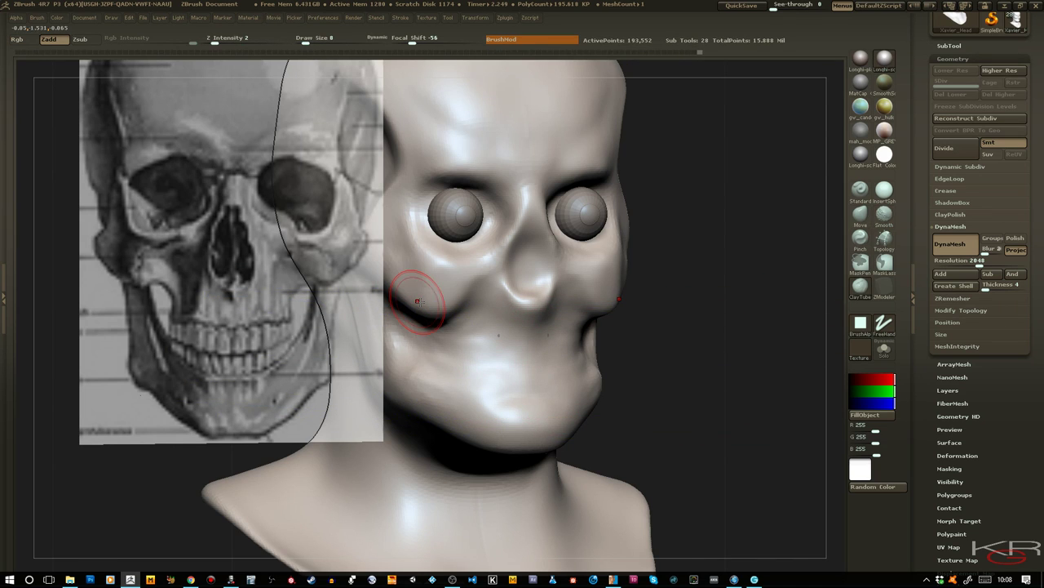
pyautogui.moveTo(730, 389); pyautogui.dragTo(762, 390)
pyautogui.moveTo(392, 341)
pyautogui.keyDown('shift'); pyautogui.mouseDown()
pyautogui.moveTo(369, 338)
pyautogui.moveTo(359, 351)
pyautogui.moveTo(342, 286)
pyautogui.mouseUp(); pyautogui.keyUp('shift')
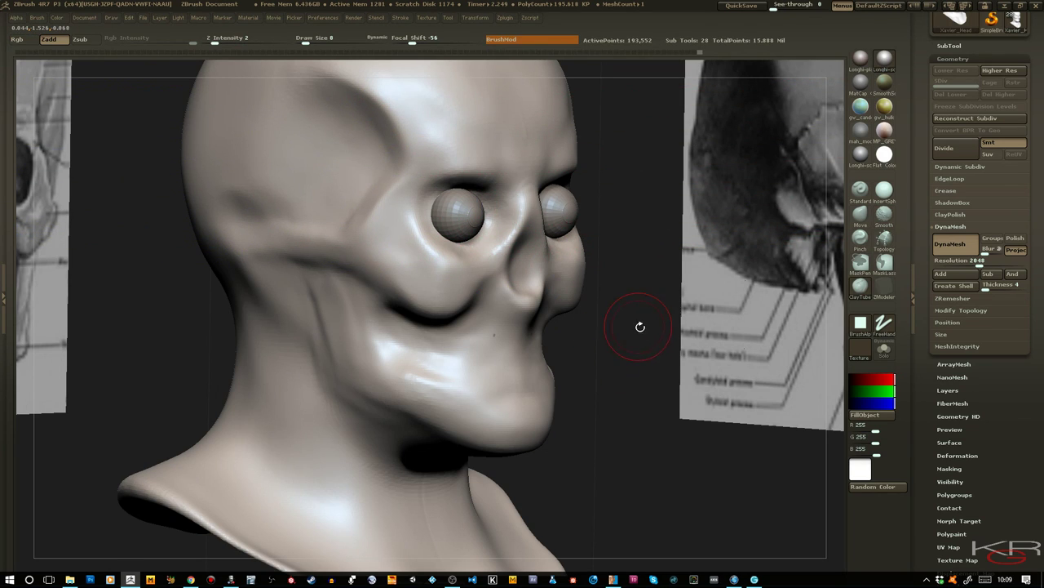
pyautogui.moveTo(646, 348); pyautogui.dragTo(846, 268)
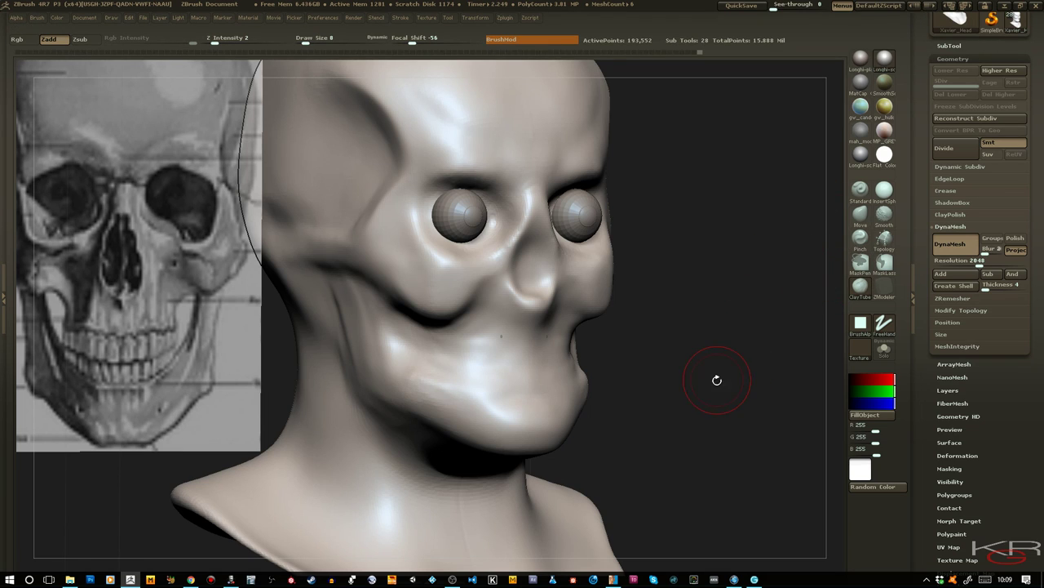
pyautogui.moveTo(716, 381); pyautogui.dragTo(807, 371)
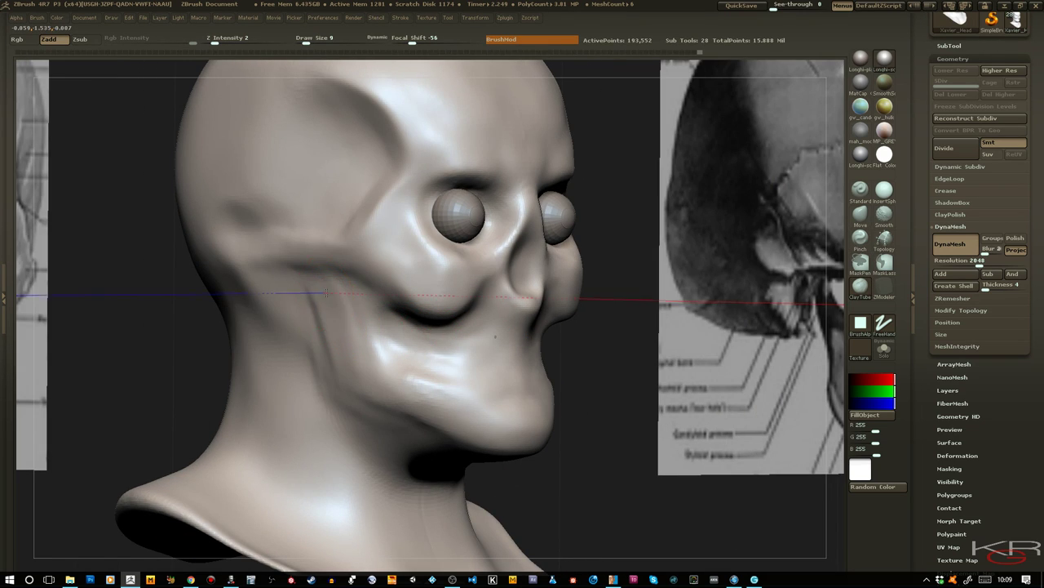
pyautogui.moveTo(326, 292); pyautogui.dragTo(349, 355)
pyautogui.moveTo(351, 307); pyautogui.dragTo(357, 376)
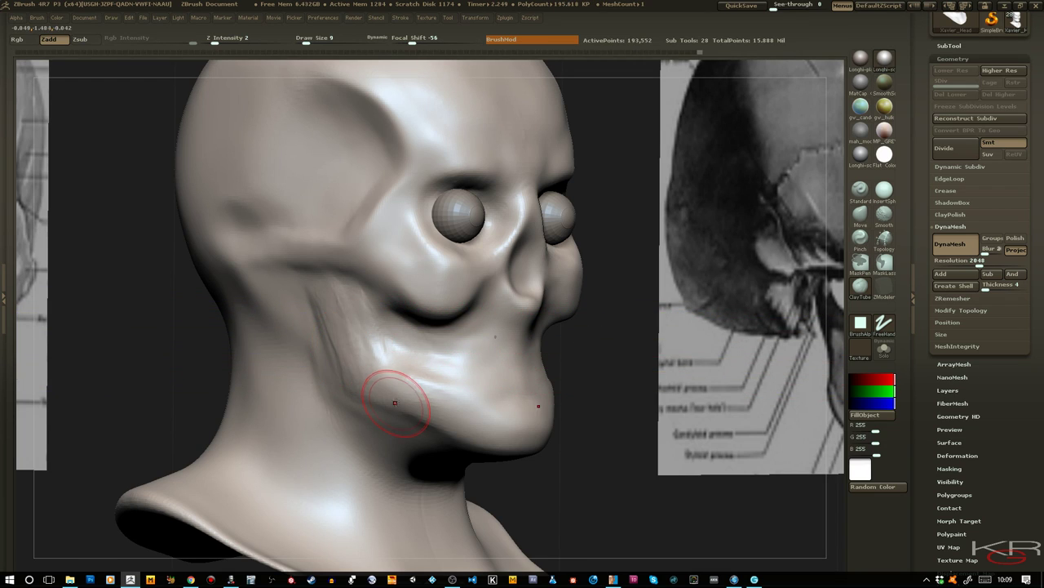
pyautogui.moveTo(395, 403); pyautogui.dragTo(530, 439)
# Build up and smooth the front of the mouth, using the teeth in the front skull reference as a guide
pyautogui.moveTo(491, 357)
pyautogui.mouseDown()
pyautogui.moveTo(490, 370)
pyautogui.moveTo(508, 362)
pyautogui.moveTo(490, 352)
pyautogui.moveTo(507, 364)
pyautogui.moveTo(507, 354)
pyautogui.mouseUp()
pyautogui.moveTo(612, 392); pyautogui.dragTo(584, 389)
pyautogui.moveTo(583, 388); pyautogui.dragTo(540, 359, button='right')
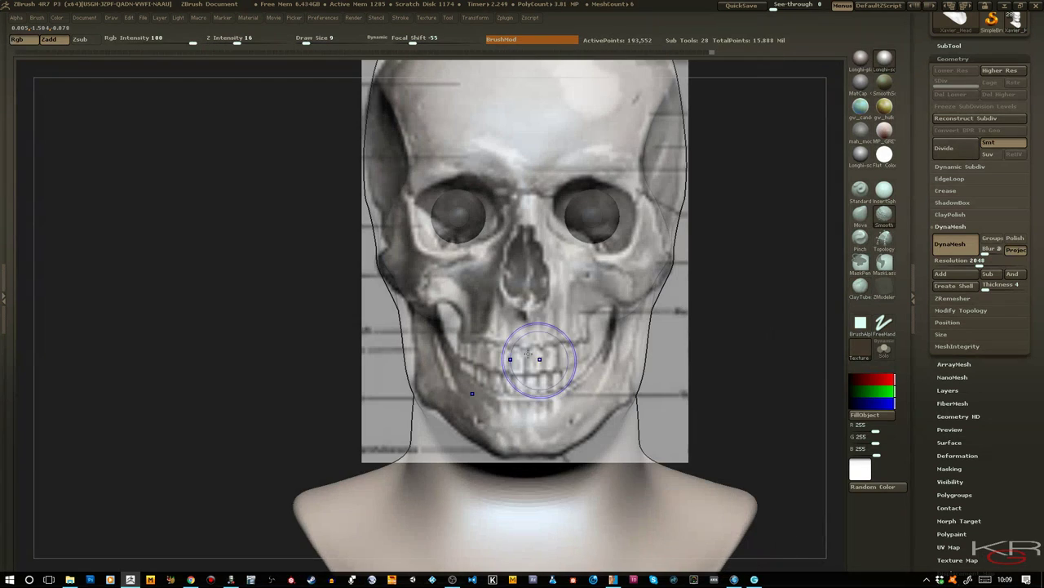
pyautogui.moveTo(518, 354); pyautogui.dragTo(517, 355)
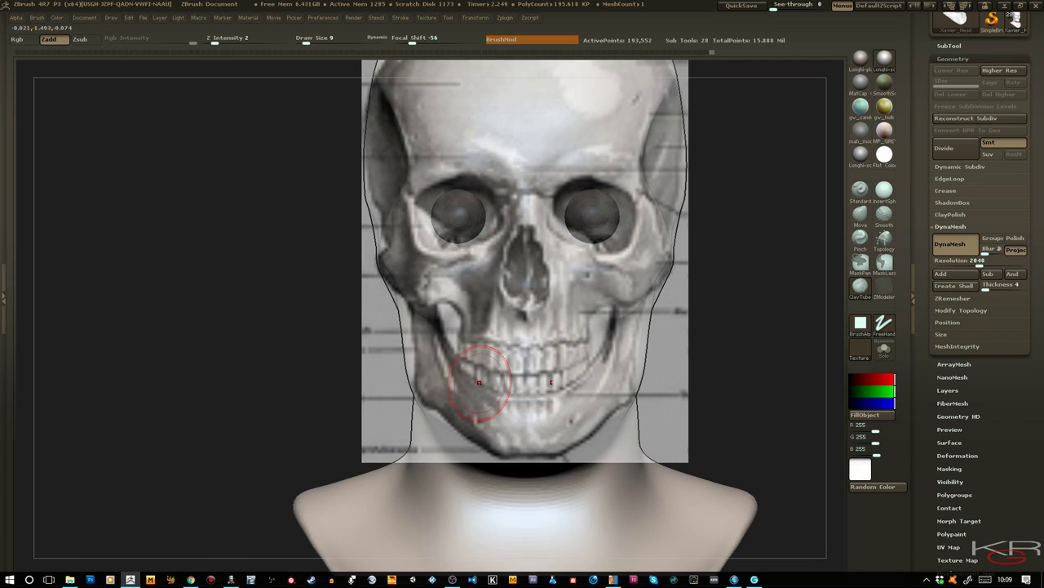
# Push the mouth's profile forward to the teeth in the side skull reference with the Move brush at draw size 5
pyautogui.moveTo(329, 356)
pyautogui.mouseDown()
pyautogui.moveTo(394, 351)
pyautogui.moveTo(317, 340)
pyautogui.moveTo(382, 340)
pyautogui.moveTo(368, 341)
pyautogui.mouseUp()
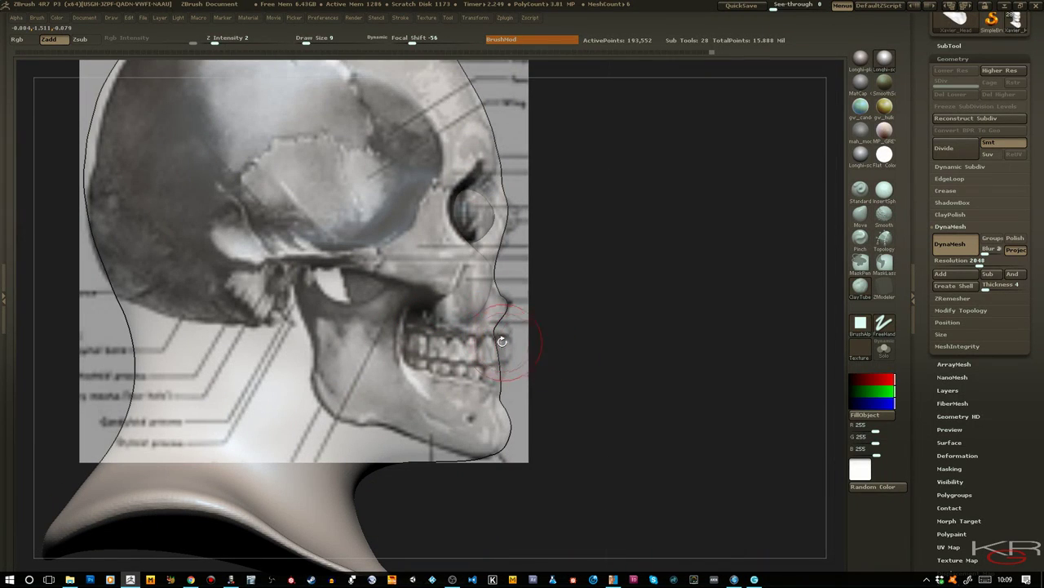
pyautogui.click(860, 214)
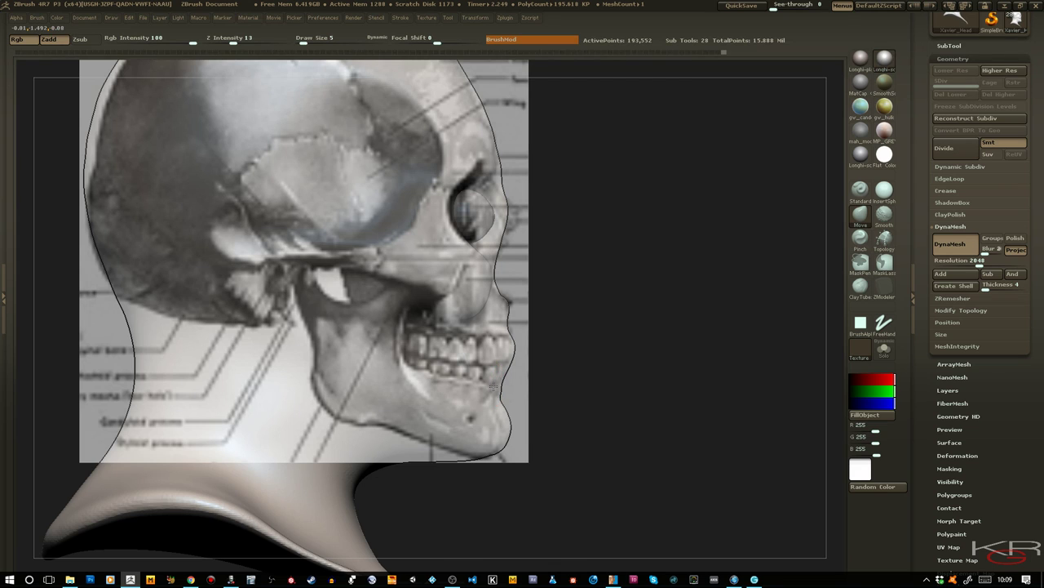
pyautogui.moveTo(613, 417); pyautogui.dragTo(498, 400)
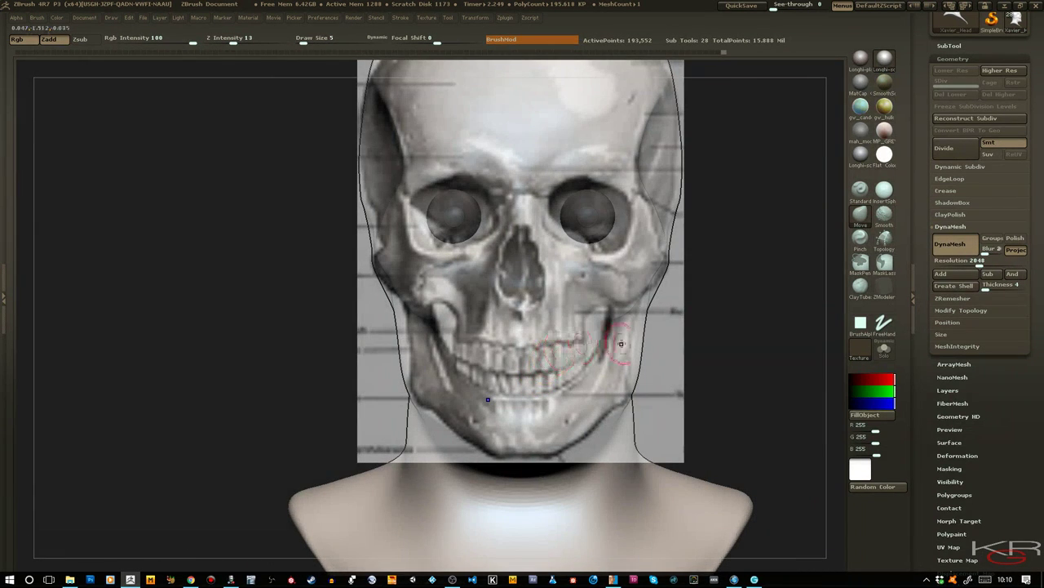
# Build up the sides of the upper jaw between the mouth and cheekbone with the ClayTubes brush at draw size 5
pyautogui.moveTo(621, 344); pyautogui.dragTo(726, 314)
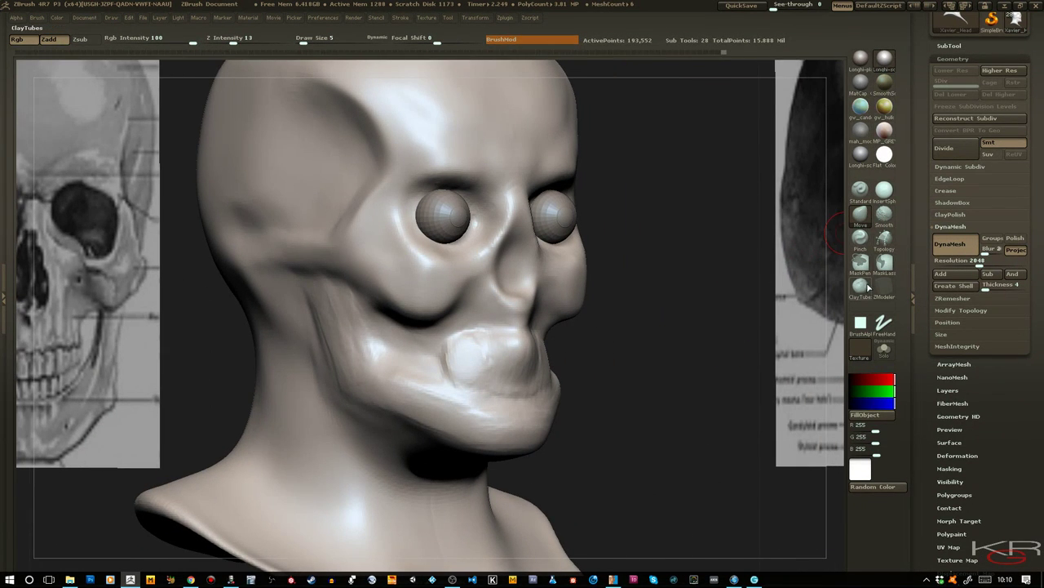
pyautogui.click(862, 286)
pyautogui.moveTo(448, 345)
pyautogui.mouseDown()
pyautogui.moveTo(478, 369)
pyautogui.moveTo(503, 359)
pyautogui.moveTo(511, 378)
pyautogui.moveTo(508, 353)
pyautogui.moveTo(516, 361)
pyautogui.moveTo(529, 351)
pyautogui.mouseUp()
pyautogui.moveTo(627, 392)
pyautogui.mouseDown()
pyautogui.moveTo(539, 391)
pyautogui.moveTo(571, 387)
pyautogui.moveTo(581, 363)
pyautogui.moveTo(560, 321)
pyautogui.moveTo(573, 305)
pyautogui.mouseUp()
pyautogui.moveTo(574, 305); pyautogui.dragTo(572, 316)
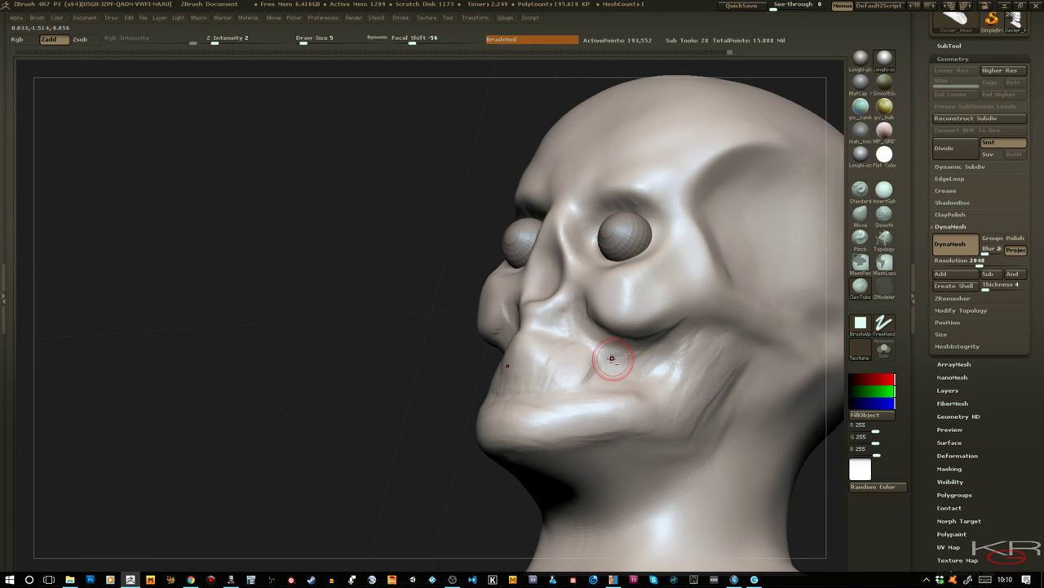
pyautogui.moveTo(421, 348)
pyautogui.mouseDown()
pyautogui.moveTo(535, 295)
pyautogui.moveTo(624, 281)
pyautogui.mouseUp()
pyautogui.moveTo(487, 319); pyautogui.dragTo(468, 381)
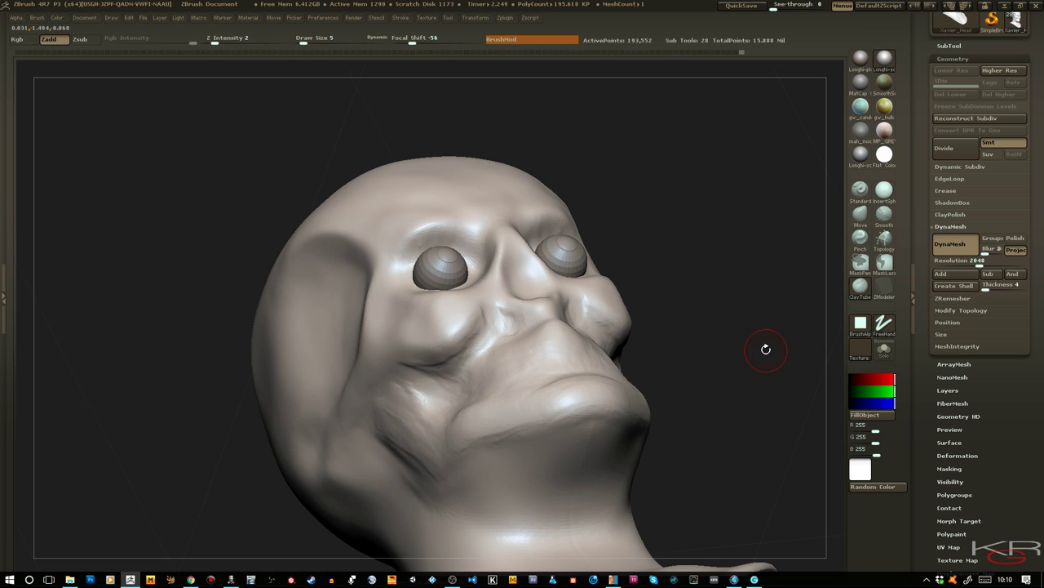
# Fill out and smooth the tooth area of the upper jaw, raising the draw size to 8
pyautogui.moveTo(765, 348)
pyautogui.mouseDown()
pyautogui.moveTo(733, 369)
pyautogui.moveTo(783, 377)
pyautogui.moveTo(767, 381)
pyautogui.mouseUp()
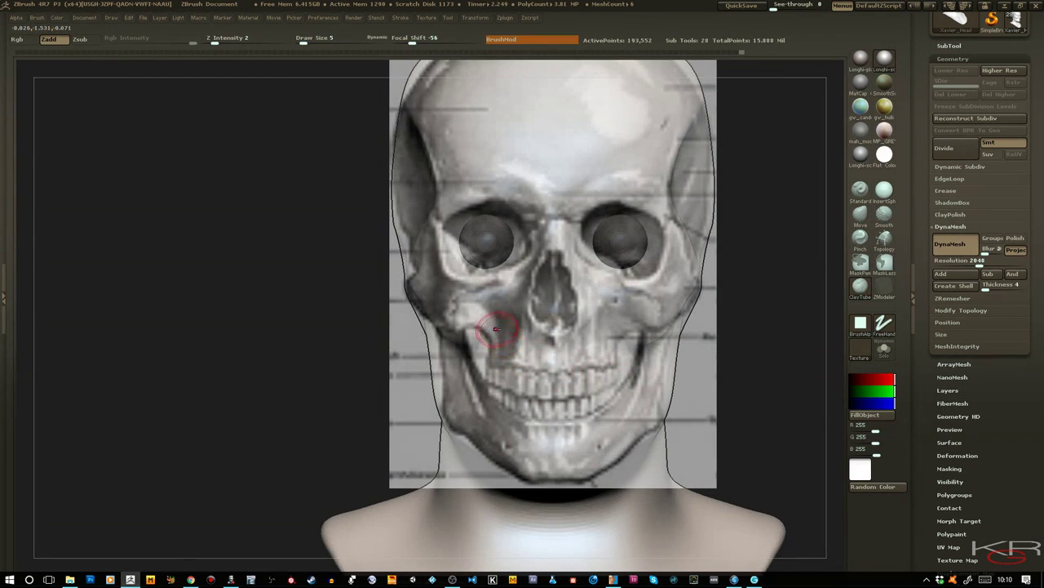
pyautogui.moveTo(326, 303); pyautogui.dragTo(538, 337)
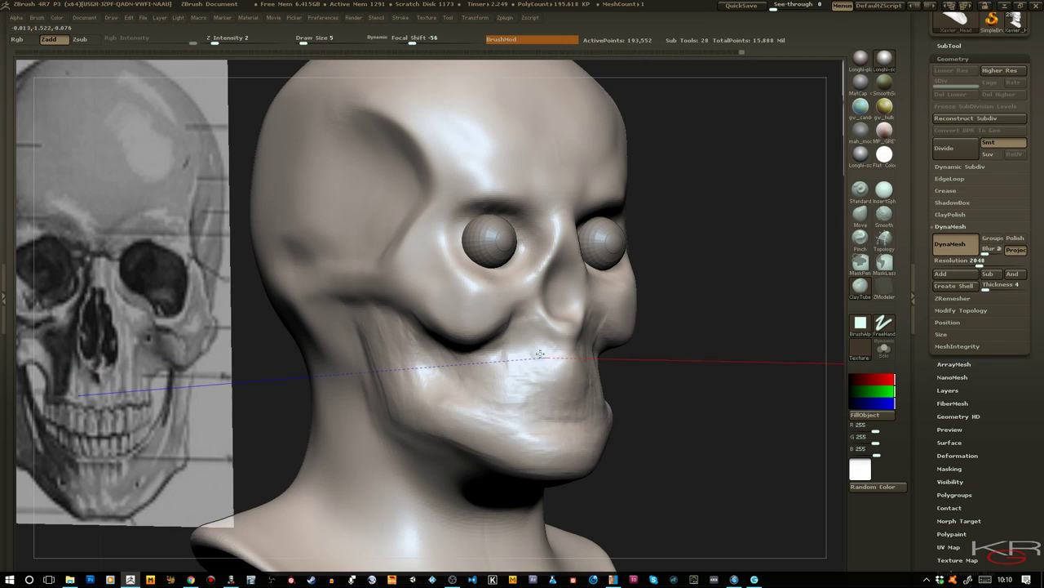
pyautogui.moveTo(690, 427)
pyautogui.mouseDown()
pyautogui.moveTo(662, 438)
pyautogui.moveTo(693, 434)
pyautogui.moveTo(677, 436)
pyautogui.mouseUp()
pyautogui.moveTo(628, 396); pyautogui.dragTo(625, 390)
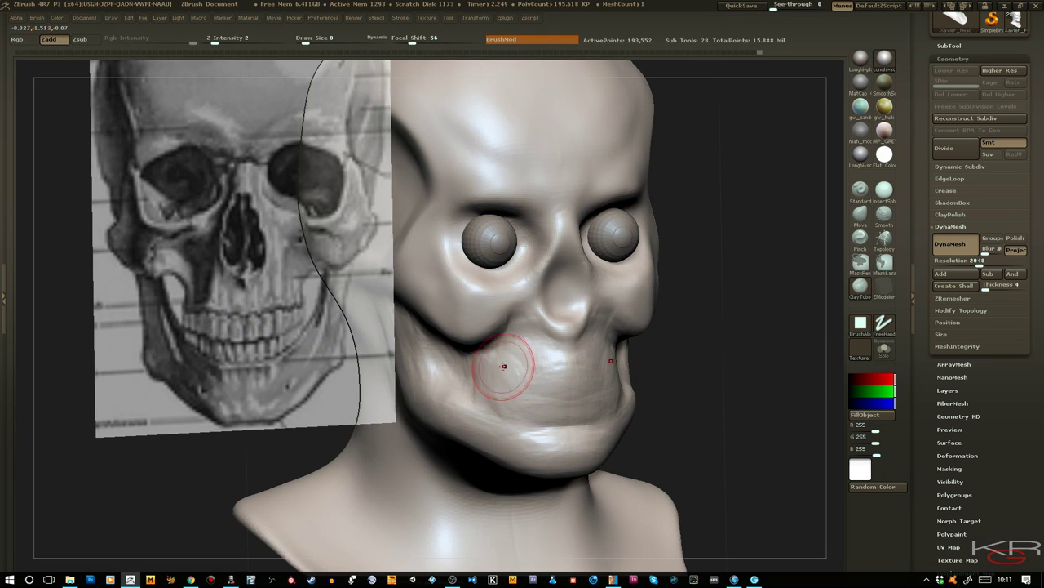
# Shape the cheek below the eye socket at draw size 7 and build up the socket's outer and lower rim at draw size 4
pyautogui.press('[')
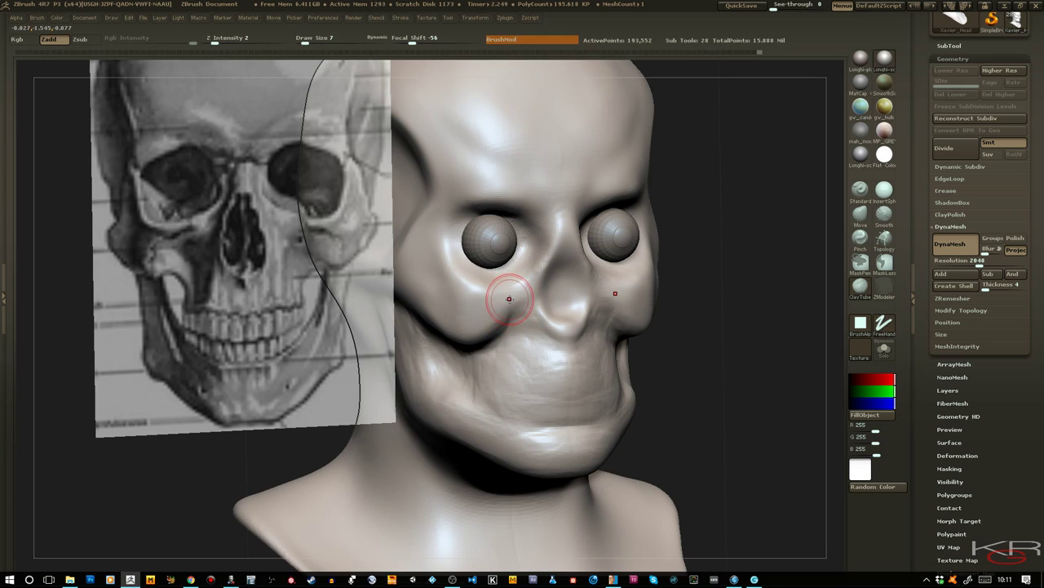
pyautogui.moveTo(501, 305); pyautogui.dragTo(525, 288)
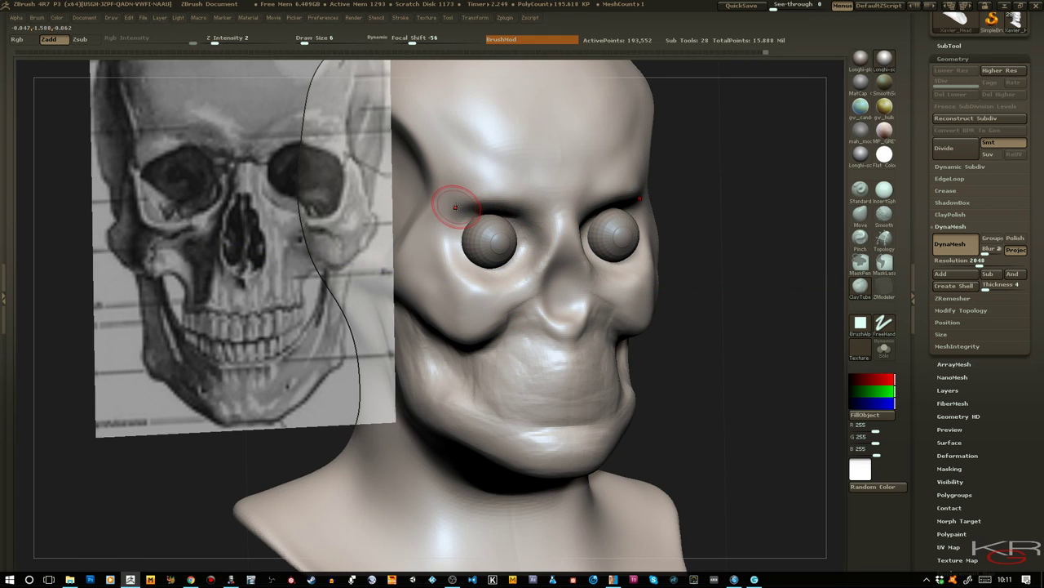
pyautogui.moveTo(467, 202)
pyautogui.mouseDown()
pyautogui.moveTo(482, 197)
pyautogui.moveTo(473, 201)
pyautogui.mouseUp()
pyautogui.press('[')
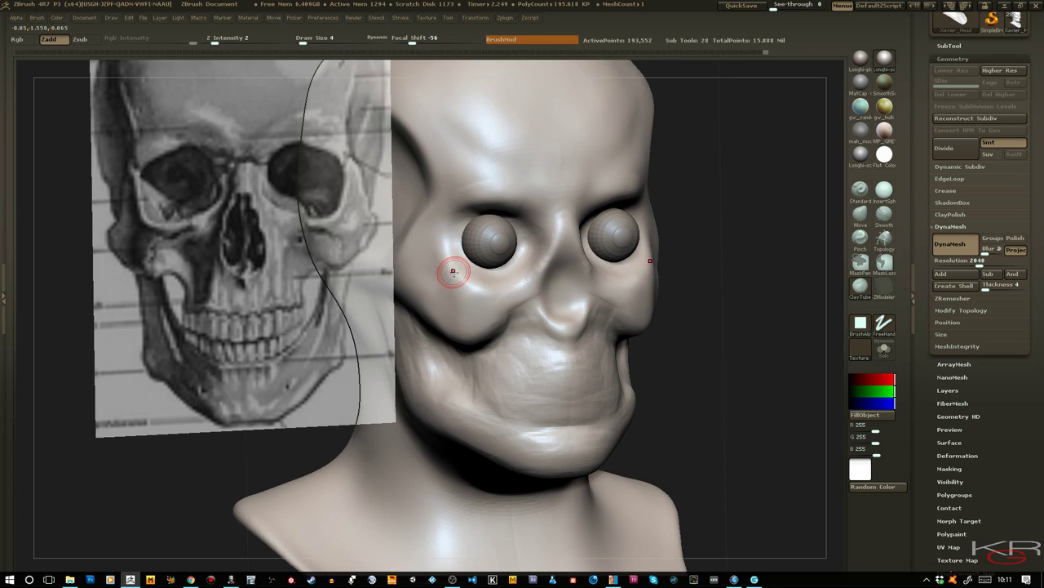
pyautogui.moveTo(452, 266); pyautogui.dragTo(454, 203)
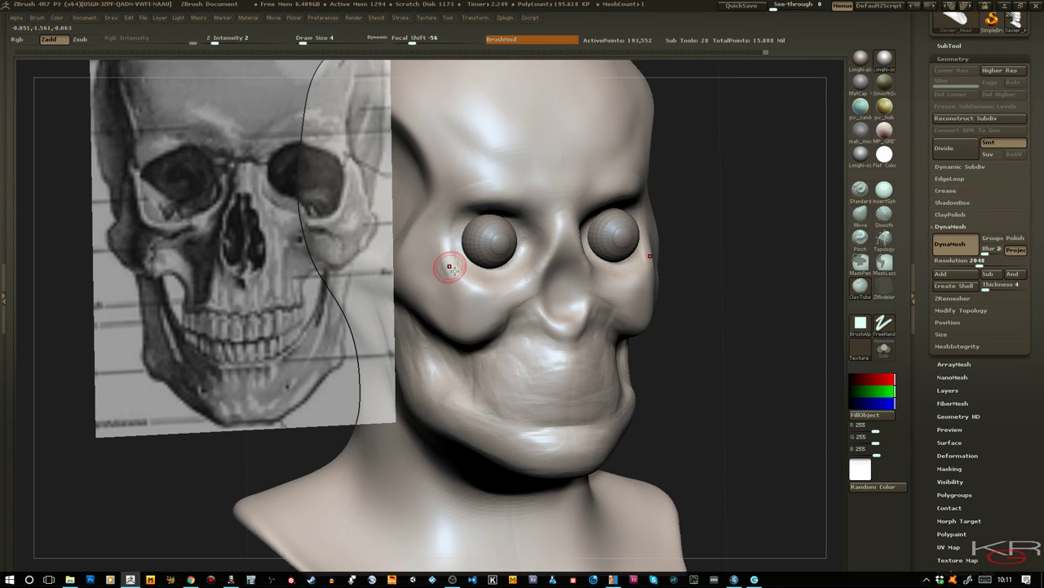
pyautogui.moveTo(468, 283)
pyautogui.mouseDown()
pyautogui.moveTo(509, 292)
pyautogui.moveTo(455, 279)
pyautogui.moveTo(502, 287)
pyautogui.moveTo(544, 252)
pyautogui.mouseUp()
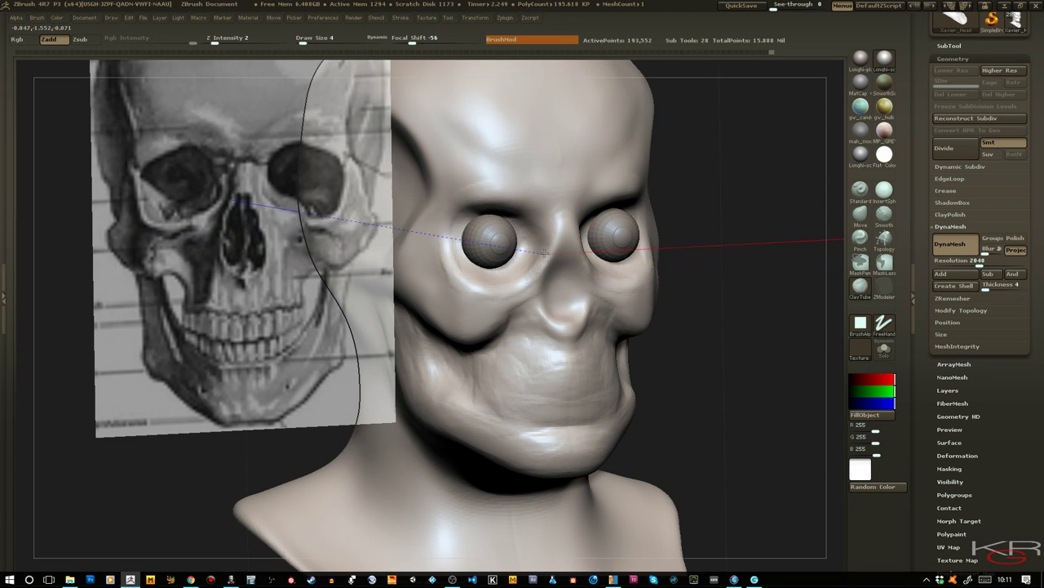
pyautogui.moveTo(443, 241); pyautogui.dragTo(446, 215)
# Define the brow's edge above the eye socket down to the nose bridge, reducing the draw size to 3
pyautogui.moveTo(775, 306); pyautogui.dragTo(674, 208)
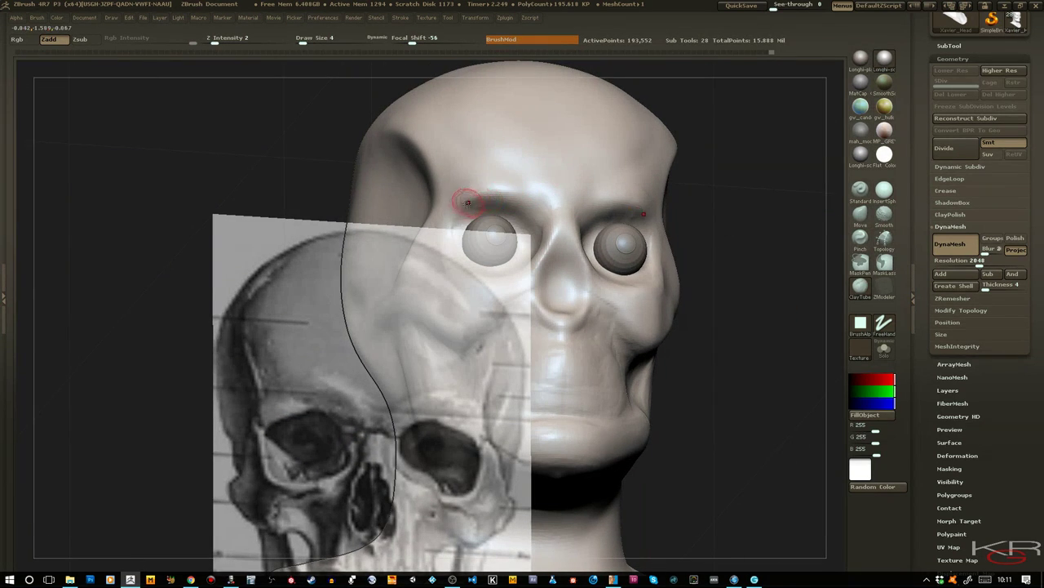
pyautogui.moveTo(455, 218)
pyautogui.mouseDown()
pyautogui.moveTo(479, 196)
pyautogui.moveTo(536, 200)
pyautogui.mouseUp()
pyautogui.moveTo(732, 295); pyautogui.dragTo(563, 221)
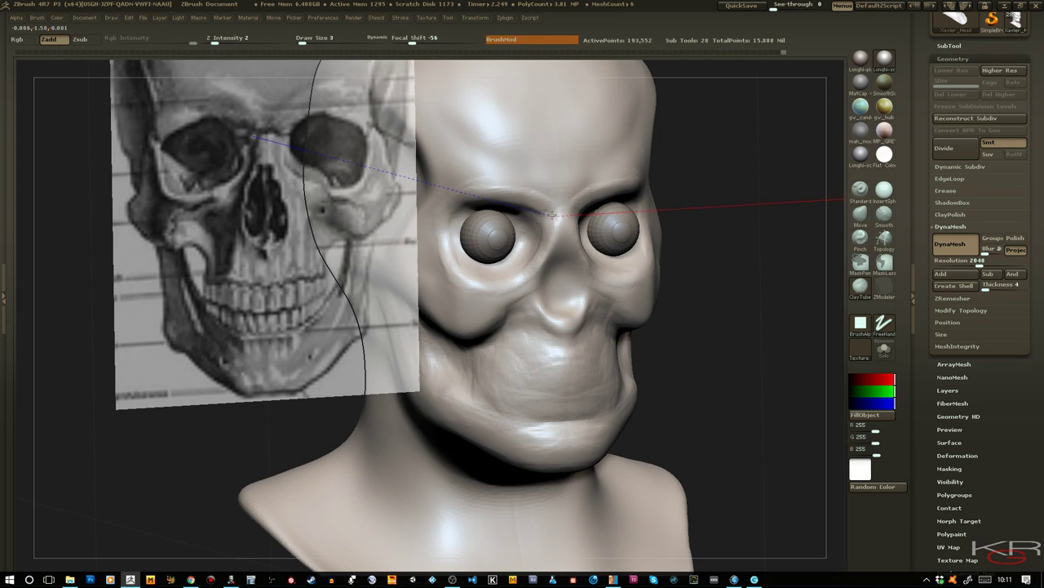
pyautogui.moveTo(555, 212); pyautogui.dragTo(557, 212)
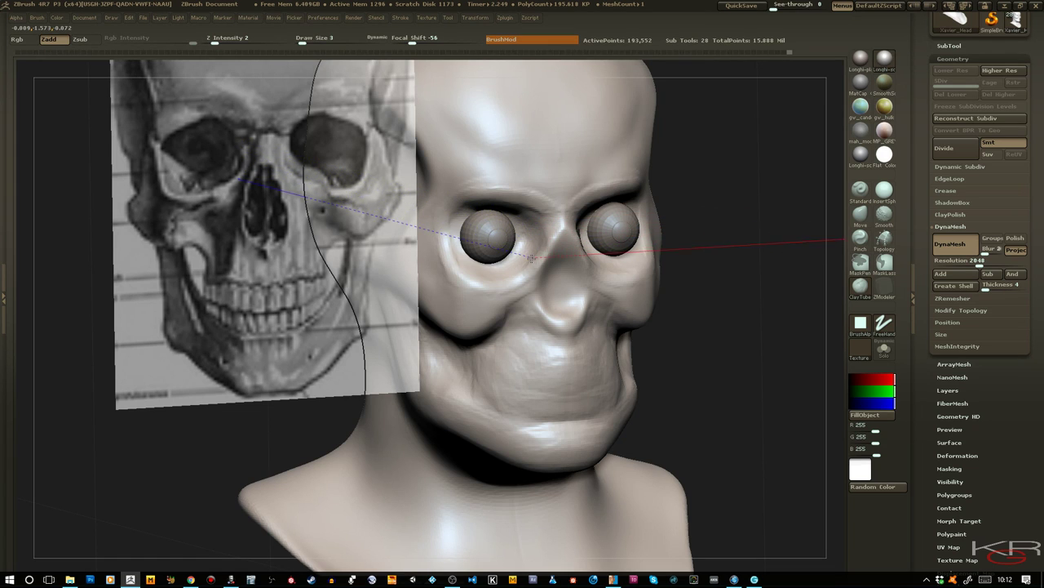
# Carve the nasal cavity and define its upper rim at draw size 3
pyautogui.moveTo(749, 308)
pyautogui.mouseDown()
pyautogui.moveTo(538, 300)
pyautogui.moveTo(597, 292)
pyautogui.mouseUp()
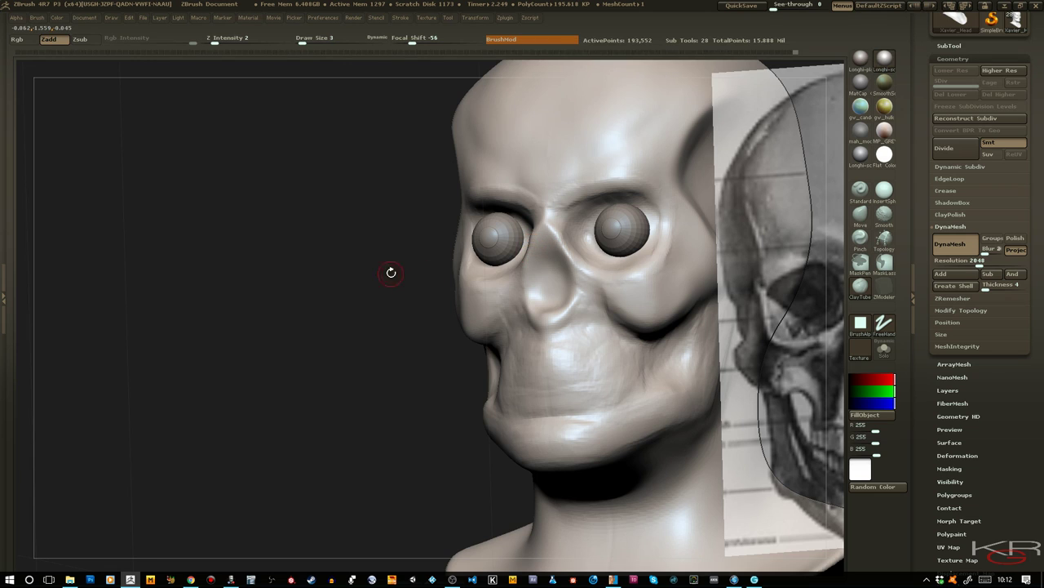
pyautogui.moveTo(391, 272)
pyautogui.mouseDown()
pyautogui.moveTo(332, 252)
pyautogui.moveTo(459, 252)
pyautogui.mouseUp()
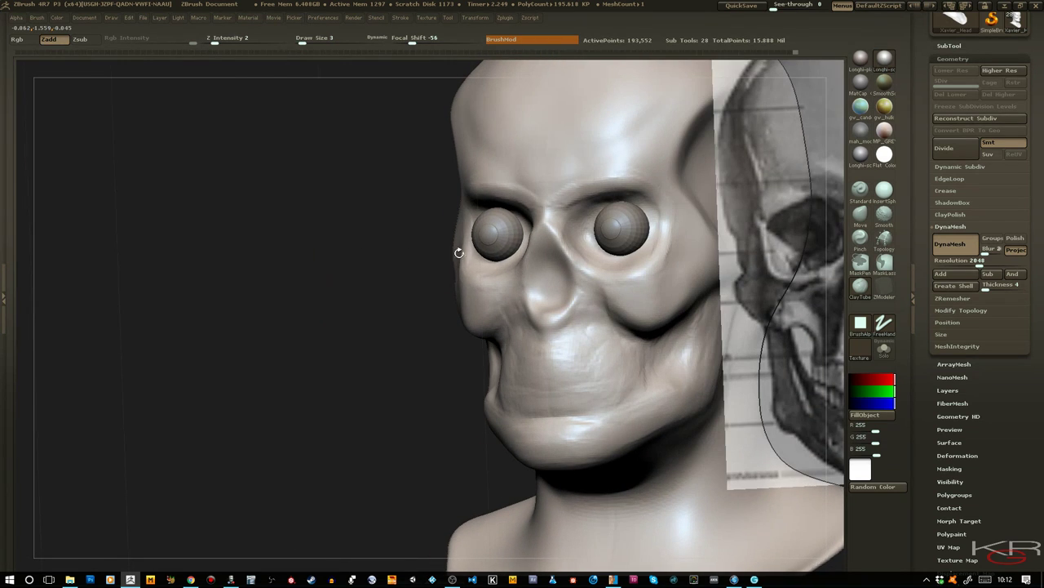
pyautogui.moveTo(556, 330); pyautogui.dragTo(565, 322)
pyautogui.moveTo(841, 308); pyautogui.dragTo(840, 307)
pyautogui.moveTo(840, 217); pyautogui.dragTo(840, 275)
pyautogui.moveTo(546, 283); pyautogui.dragTo(550, 287)
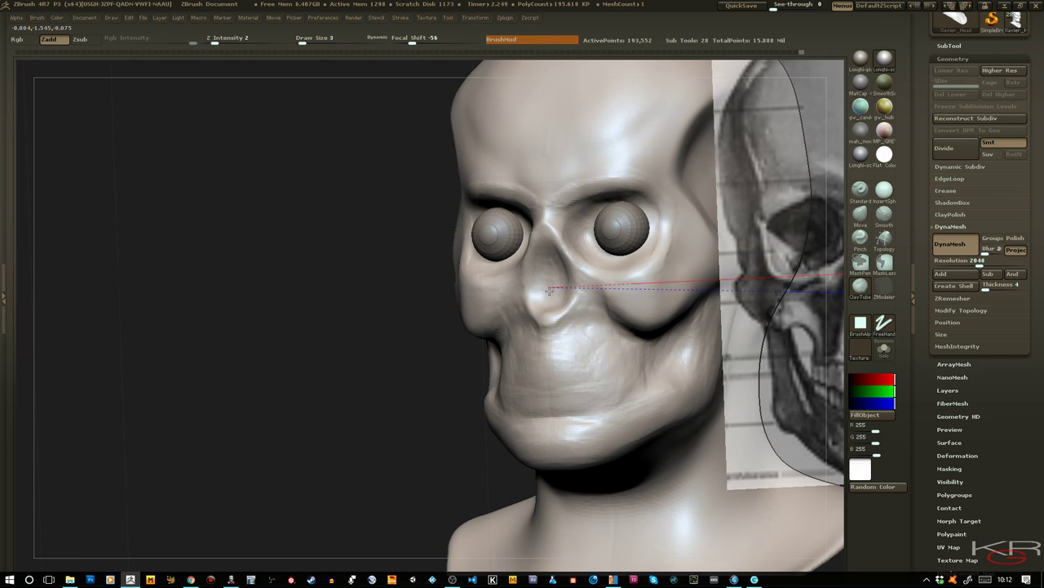
# Refine the side edges of the nasal opening and work its interior at draw size 5, using the front skull reference
pyautogui.moveTo(392, 299)
pyautogui.mouseDown()
pyautogui.moveTo(387, 309)
pyautogui.moveTo(461, 310)
pyautogui.mouseUp()
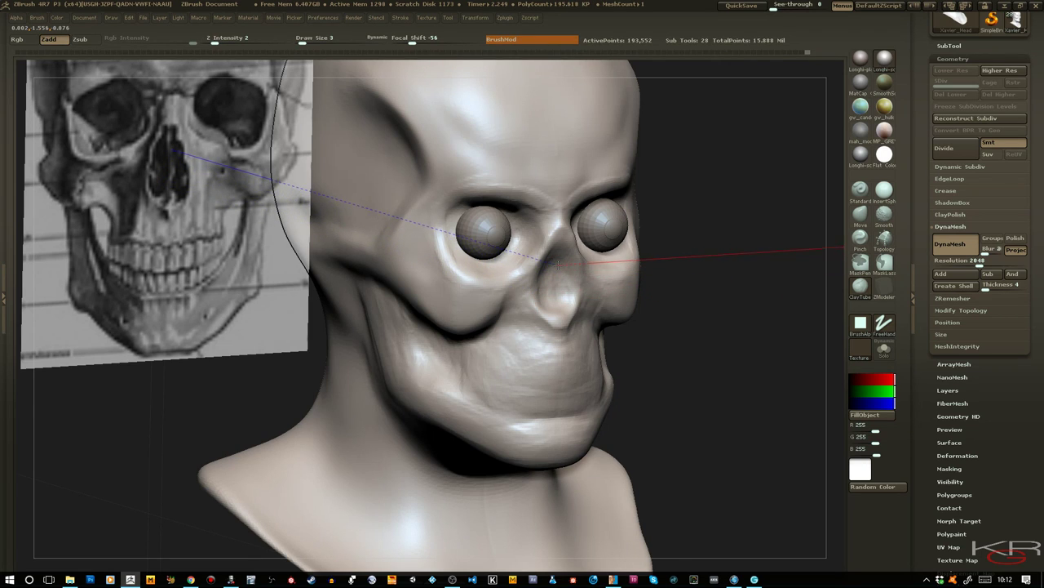
pyautogui.moveTo(704, 377); pyautogui.dragTo(733, 356)
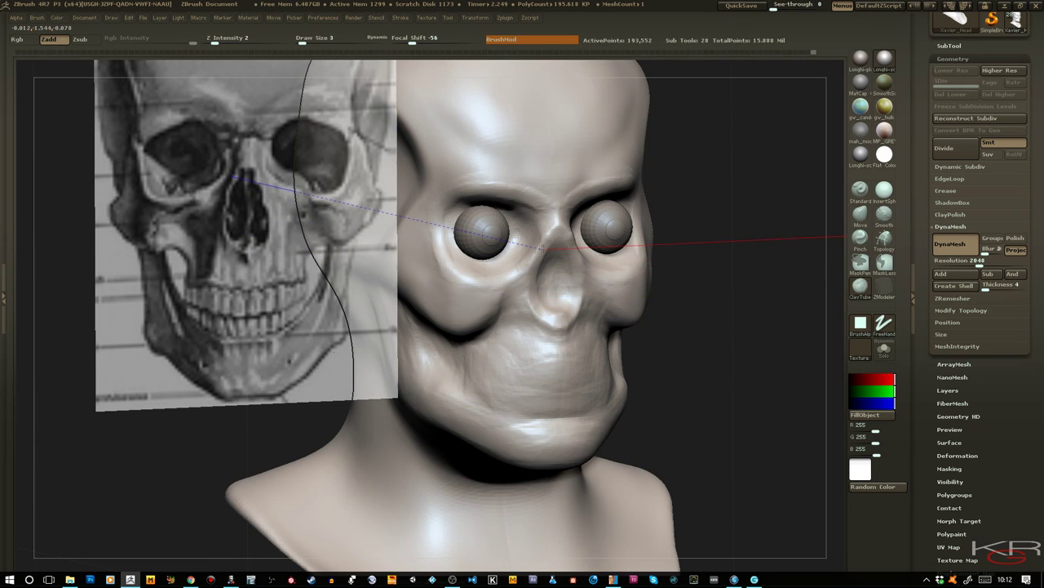
pyautogui.moveTo(709, 332); pyautogui.dragTo(689, 314)
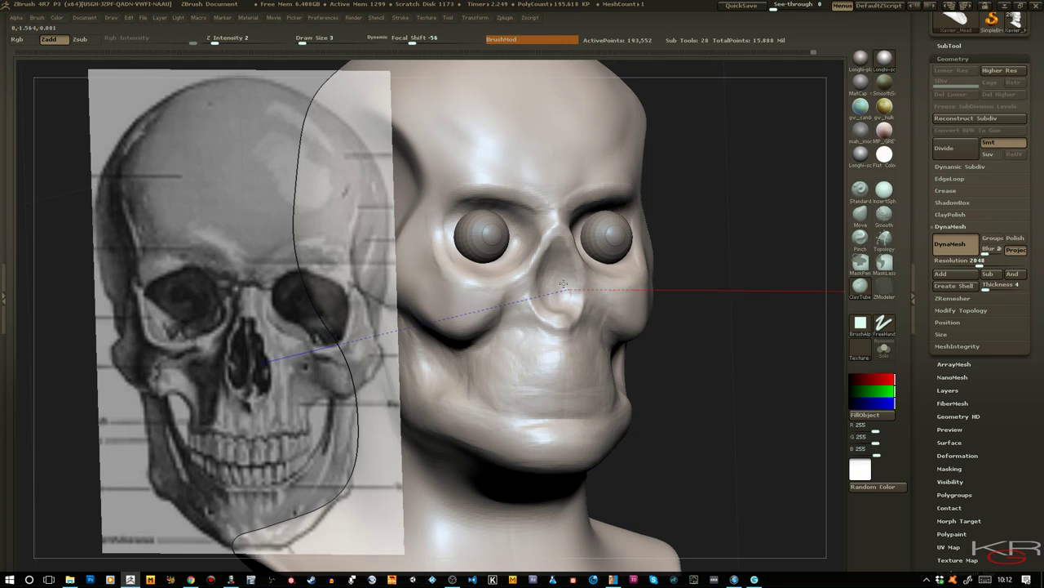
pyautogui.moveTo(654, 420); pyautogui.dragTo(718, 399)
pyautogui.moveTo(786, 399); pyautogui.dragTo(575, 308)
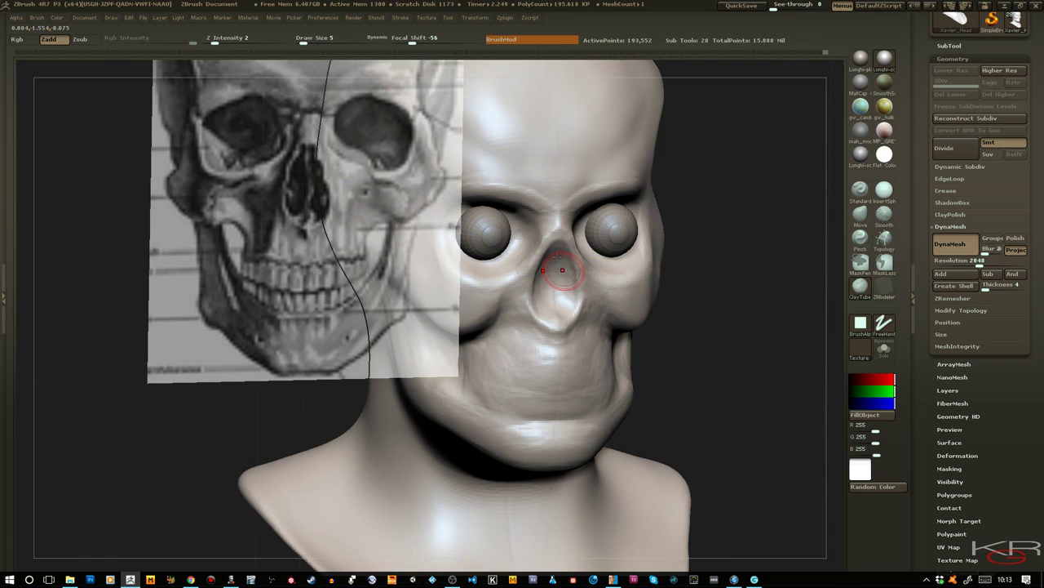
pyautogui.moveTo(654, 320); pyautogui.dragTo(711, 333)
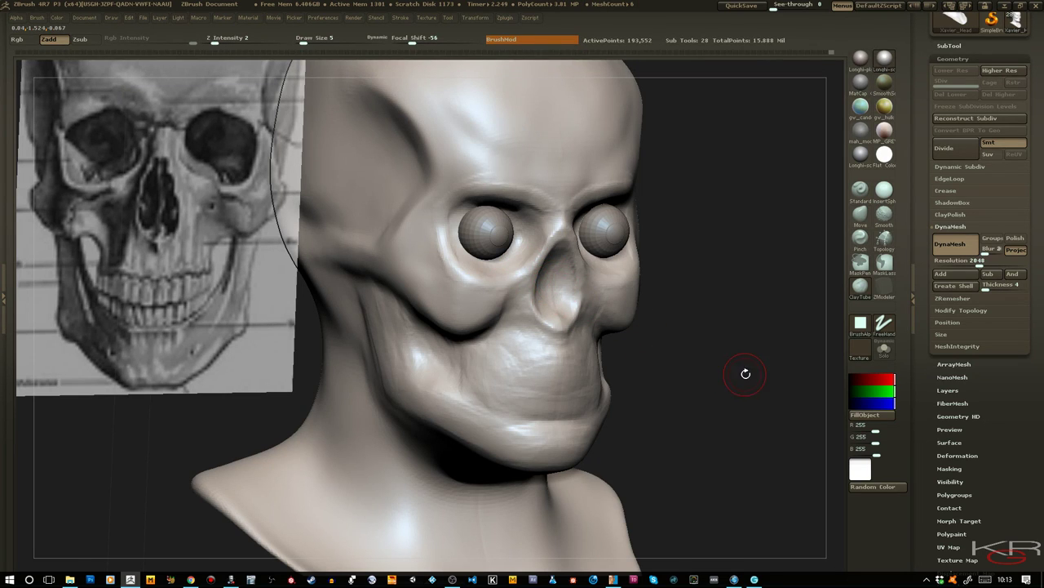
# Smooth the brow ridge from above the eye to the nose bridge at draw size 4
pyautogui.moveTo(745, 373); pyautogui.dragTo(644, 300)
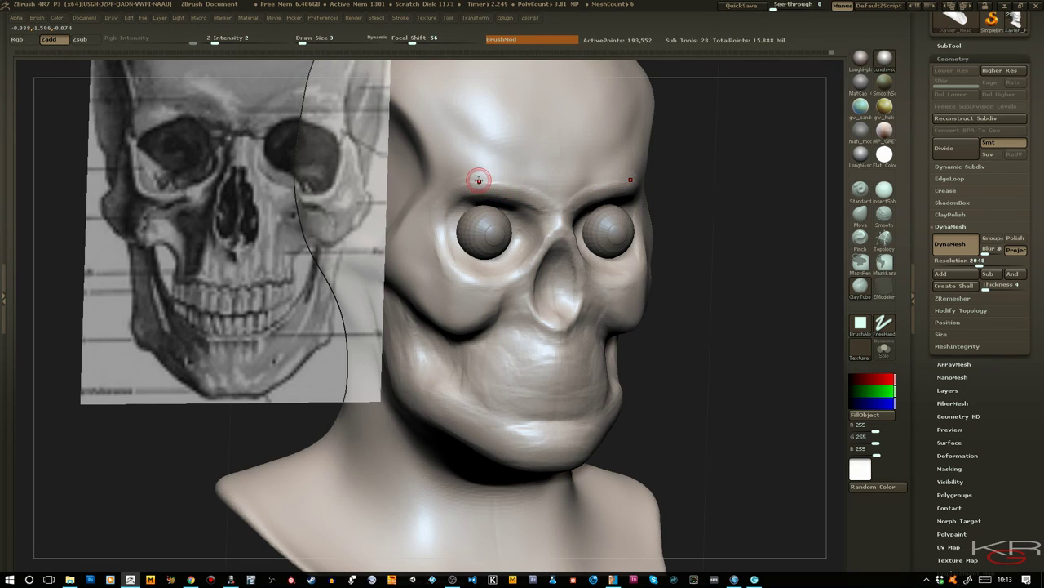
pyautogui.press(']')
pyautogui.moveTo(476, 179)
pyautogui.keyDown('shift'); pyautogui.mouseDown()
pyautogui.moveTo(573, 204)
pyautogui.moveTo(544, 196)
pyautogui.moveTo(557, 203)
pyautogui.moveTo(558, 193)
pyautogui.mouseUp(); pyautogui.keyUp('shift')
pyautogui.moveTo(556, 195)
pyautogui.mouseDown()
pyautogui.moveTo(540, 198)
pyautogui.moveTo(548, 201)
pyautogui.mouseUp()
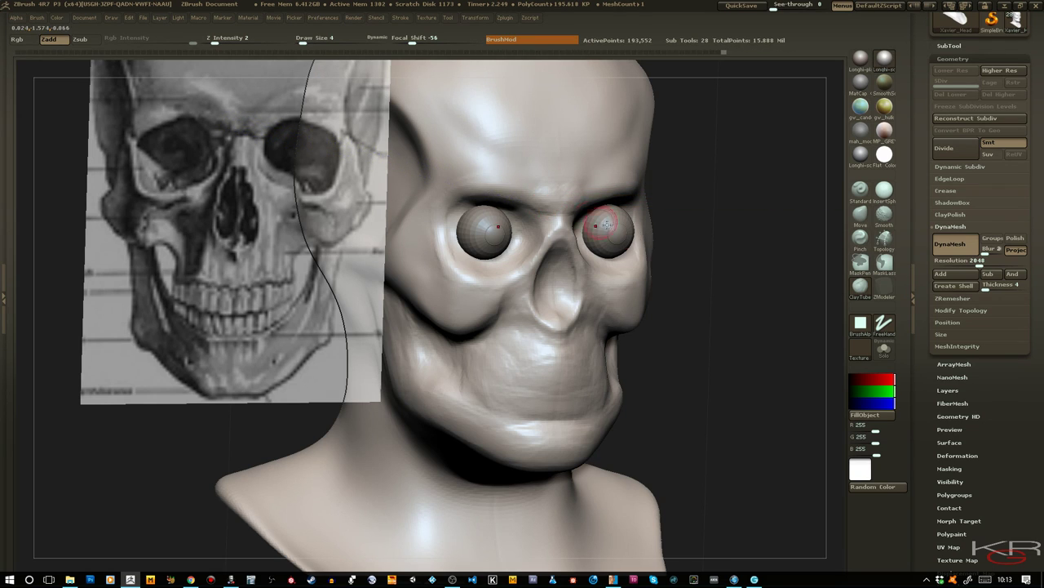
# Choose the Move brush and lower the reference grid's E Enhance Factor so the model shows through the front skull image
pyautogui.moveTo(727, 267); pyautogui.dragTo(691, 268)
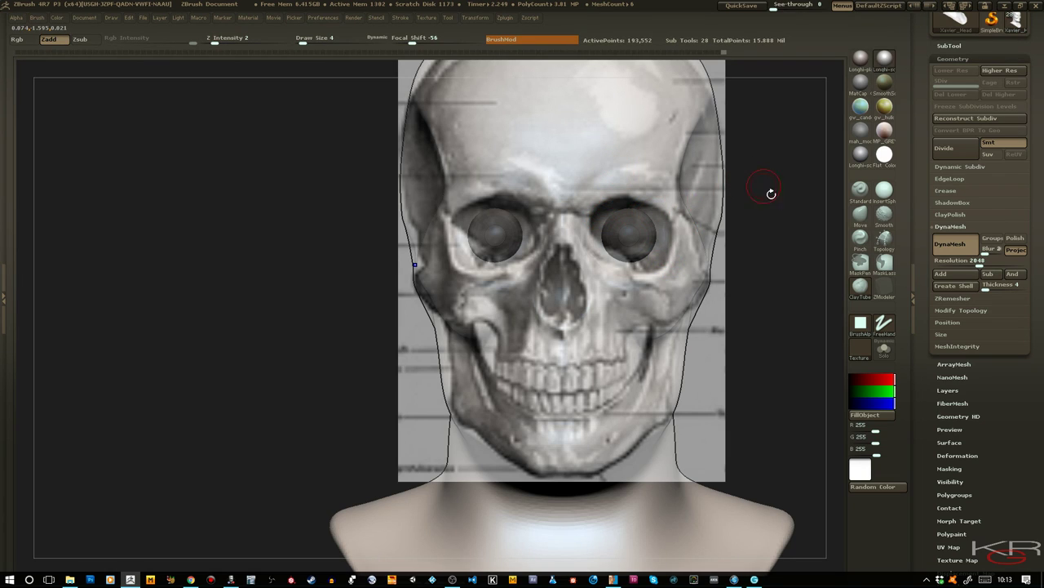
pyautogui.click(854, 212)
pyautogui.moveTo(777, 226); pyautogui.dragTo(635, 190)
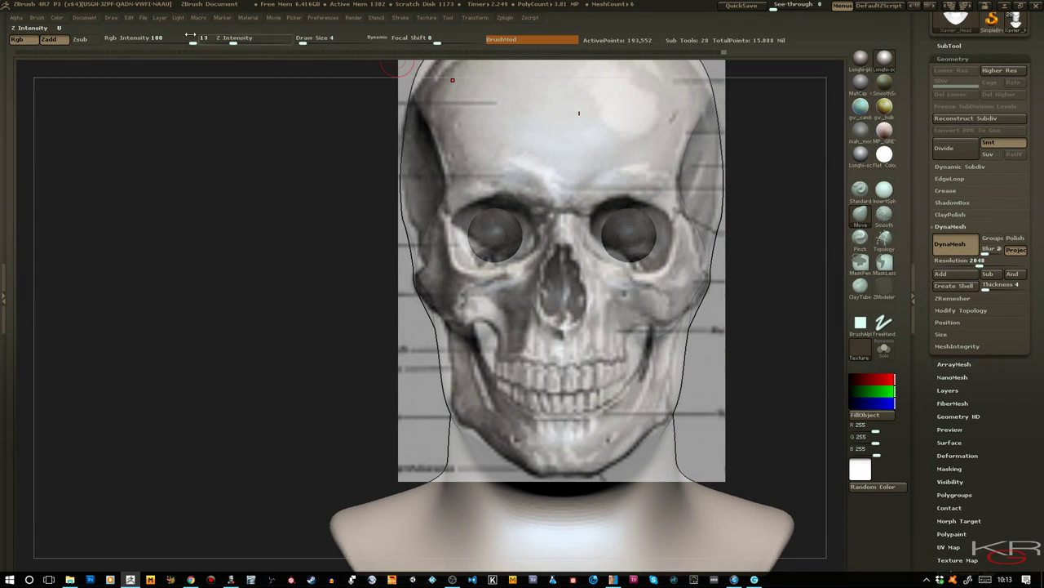
pyautogui.click(110, 18)
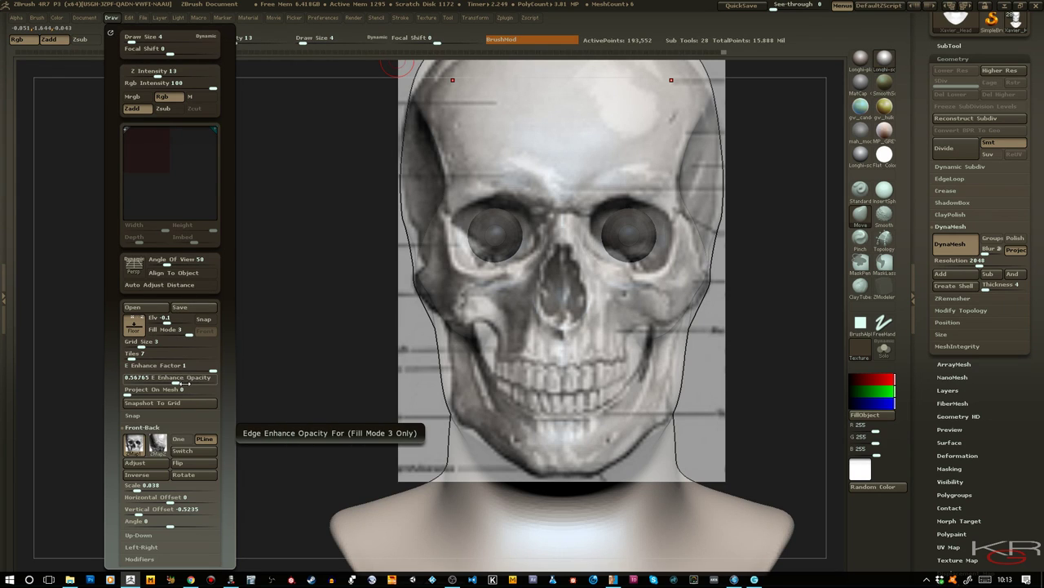
pyautogui.moveTo(202, 365); pyautogui.dragTo(192, 366)
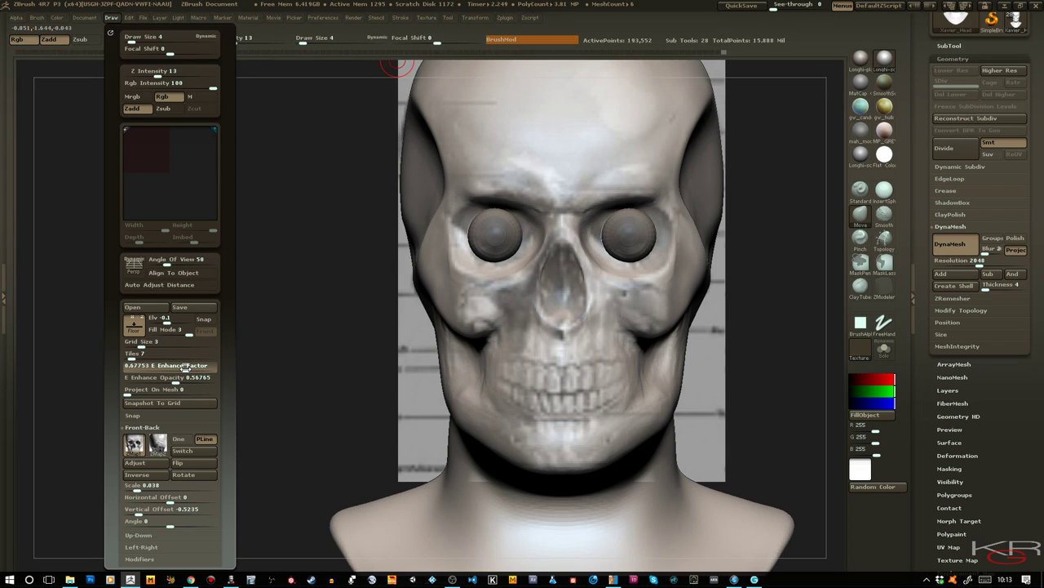
pyautogui.moveTo(188, 366); pyautogui.dragTo(199, 369)
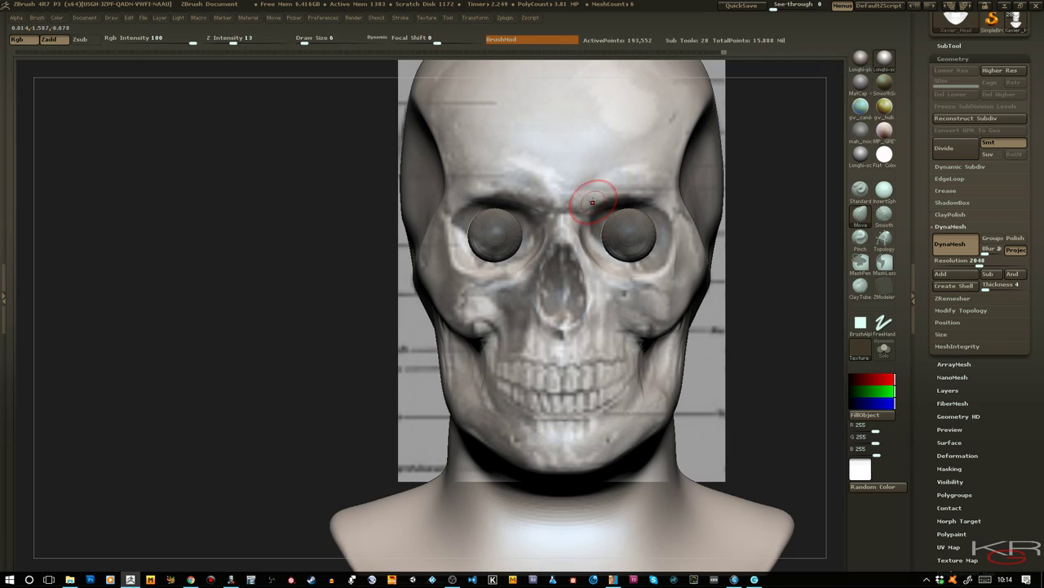
# Move the upper eye socket edges and lower cheekbone contour onto the front skull reference, enlarging the Move brush up to draw size 14
pyautogui.press(']')
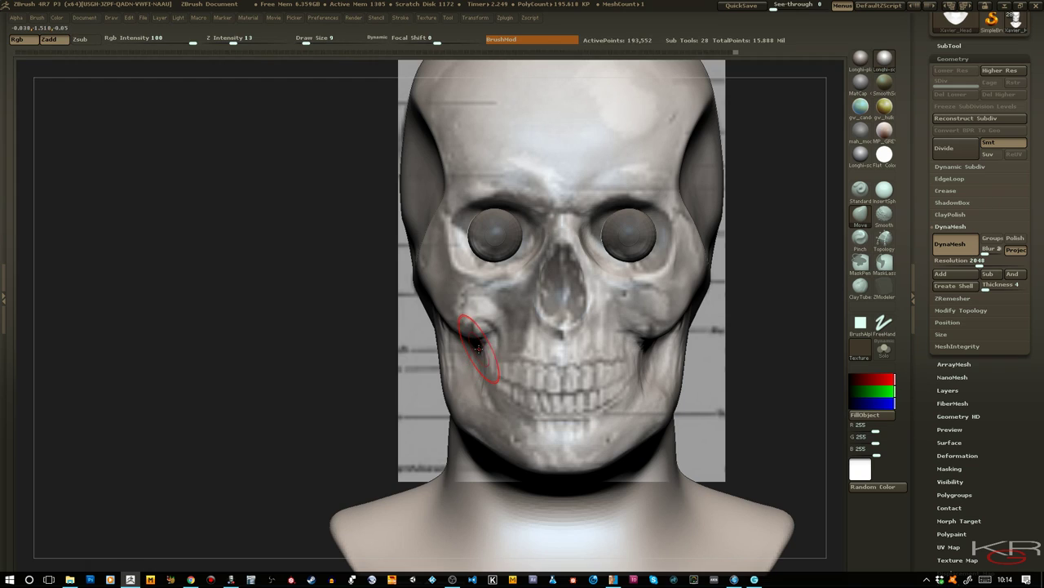
pyautogui.press(']')
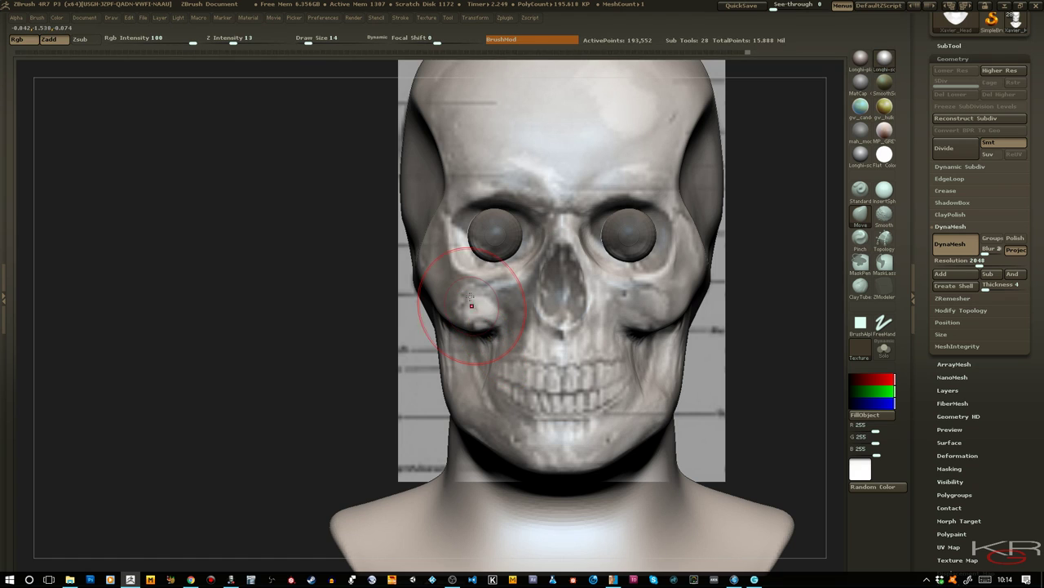
# Build up the brow between and above the eye sockets with the ClayTubes brush at draw size 7
pyautogui.moveTo(287, 315)
pyautogui.mouseDown()
pyautogui.moveTo(351, 315)
pyautogui.moveTo(273, 315)
pyautogui.moveTo(336, 313)
pyautogui.mouseUp()
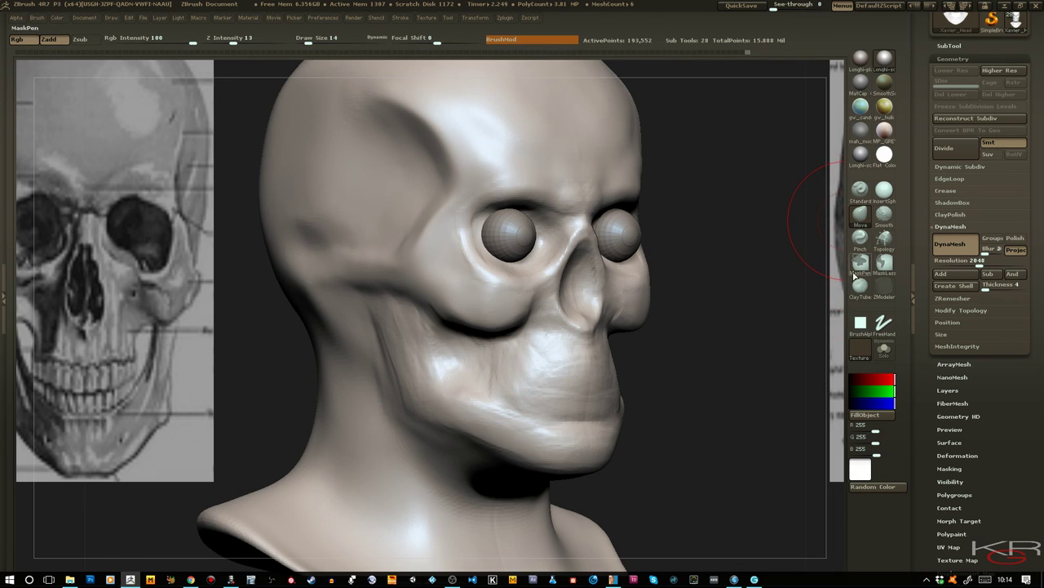
pyautogui.click(859, 283)
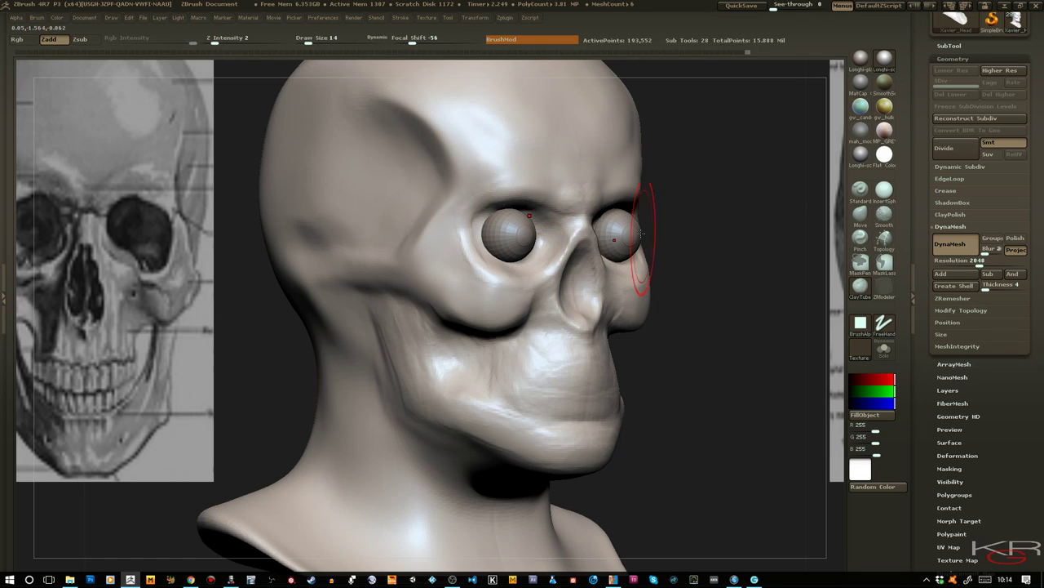
pyautogui.moveTo(737, 315); pyautogui.dragTo(705, 323)
pyautogui.press('[')
pyautogui.press('[')
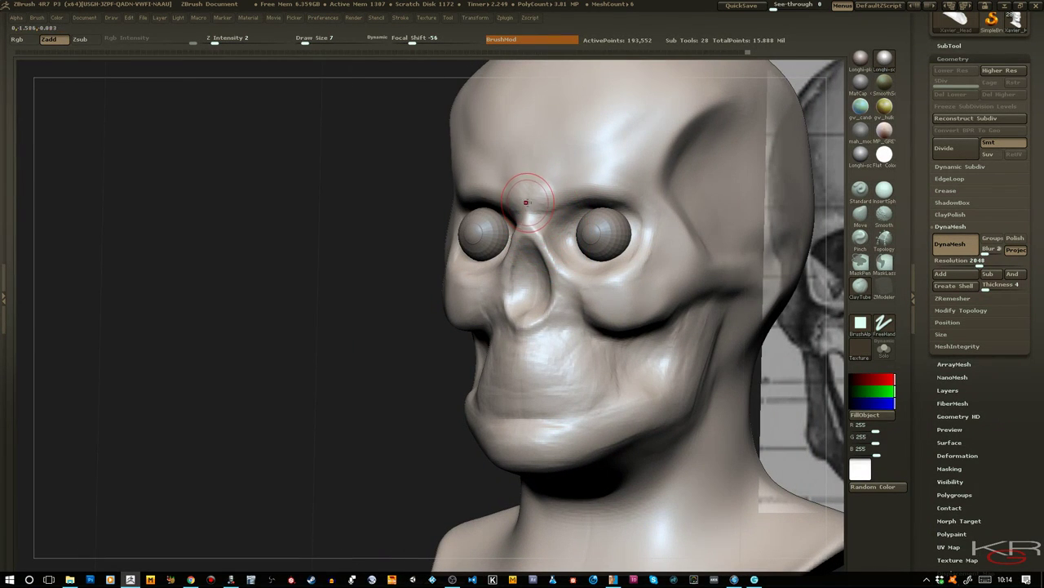
pyautogui.moveTo(526, 203); pyautogui.dragTo(558, 194)
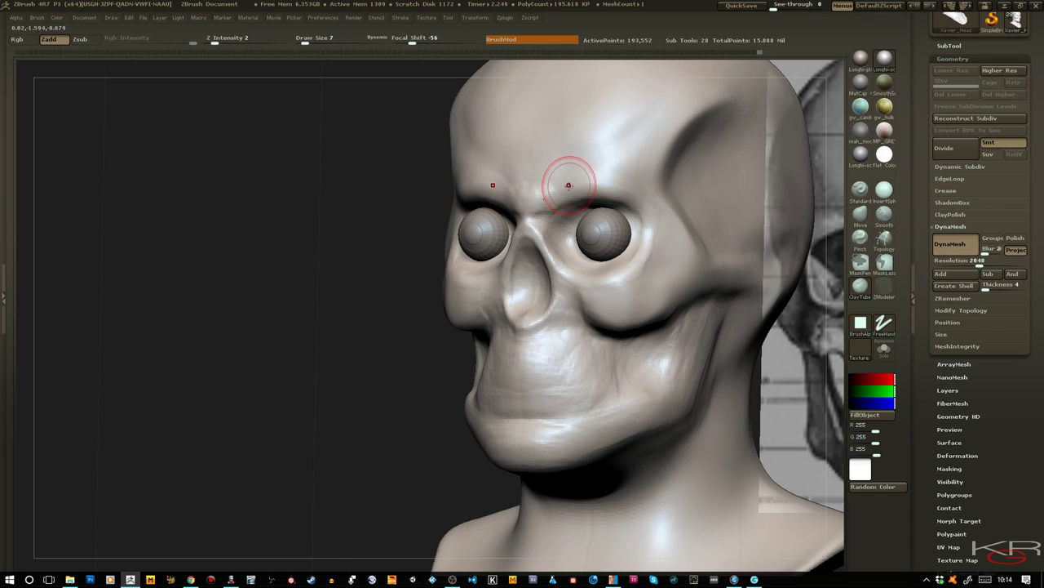
# Refine the brow above the nose bridge at draw size 4 and rework the temple hollow with ClayTubes at draw size 7
pyautogui.press('[')
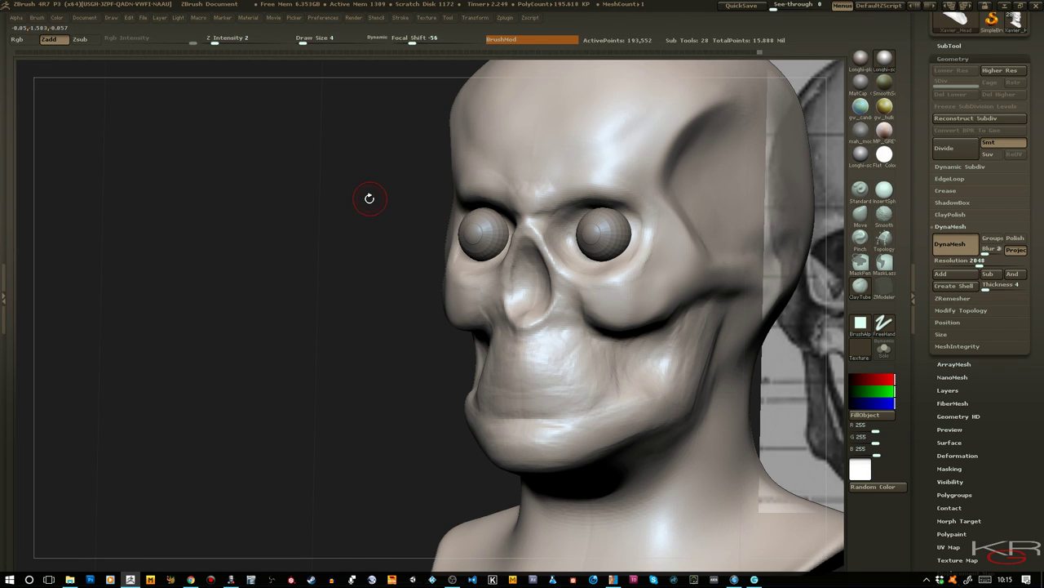
pyautogui.press('f')
pyautogui.moveTo(210, 226); pyautogui.dragTo(215, 254)
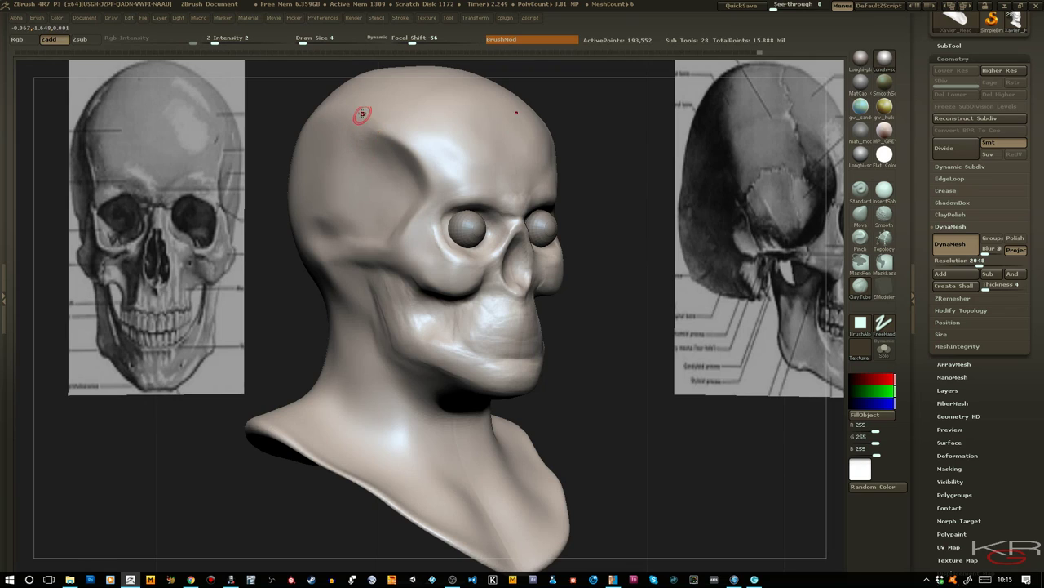
pyautogui.press(']')
pyautogui.moveTo(369, 132)
pyautogui.mouseDown()
pyautogui.moveTo(389, 178)
pyautogui.moveTo(386, 167)
pyautogui.moveTo(399, 174)
pyautogui.mouseUp()
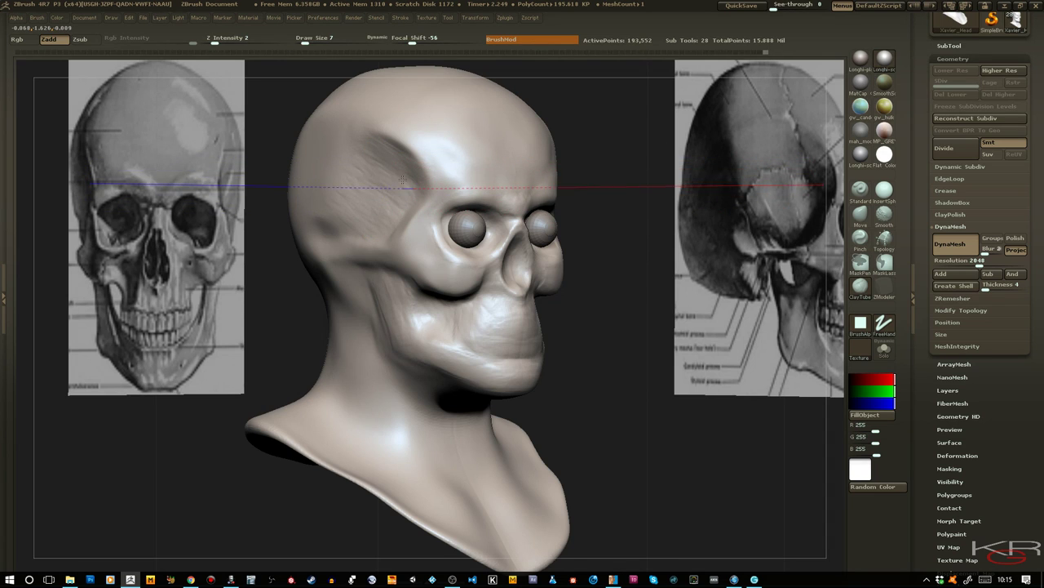
# Sculpt and smooth the upper jaw branch and the cheekbone arch above it, varying the draw size between 5 and 9
pyautogui.moveTo(608, 321); pyautogui.dragTo(450, 245)
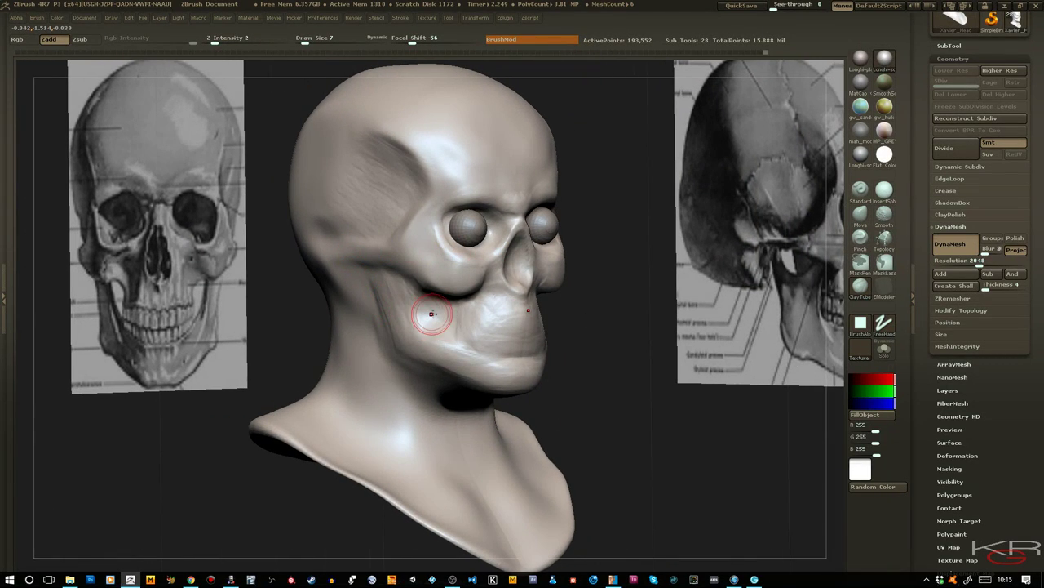
pyautogui.moveTo(425, 303); pyautogui.dragTo(446, 323)
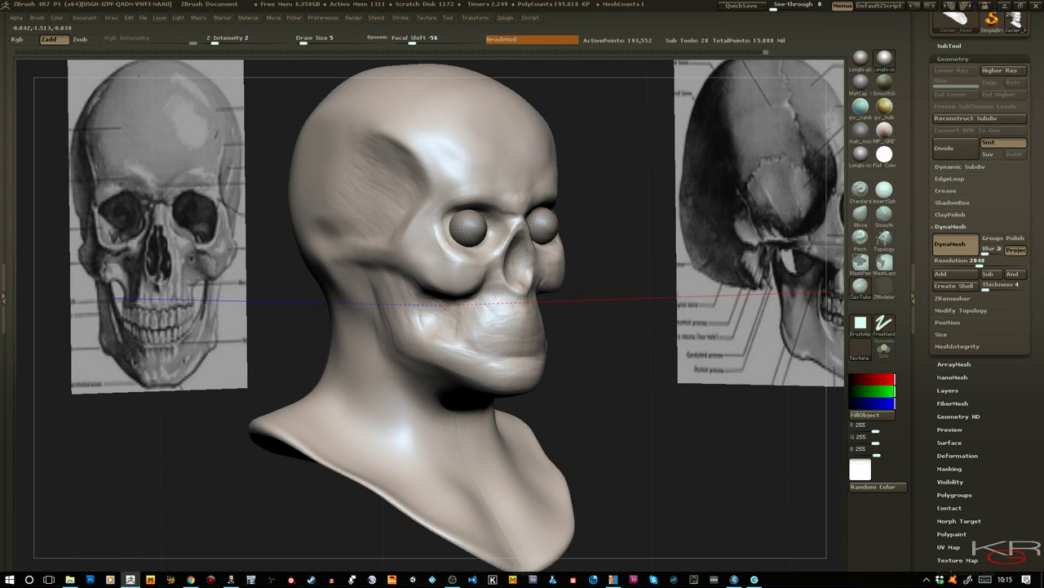
pyautogui.press('shift')
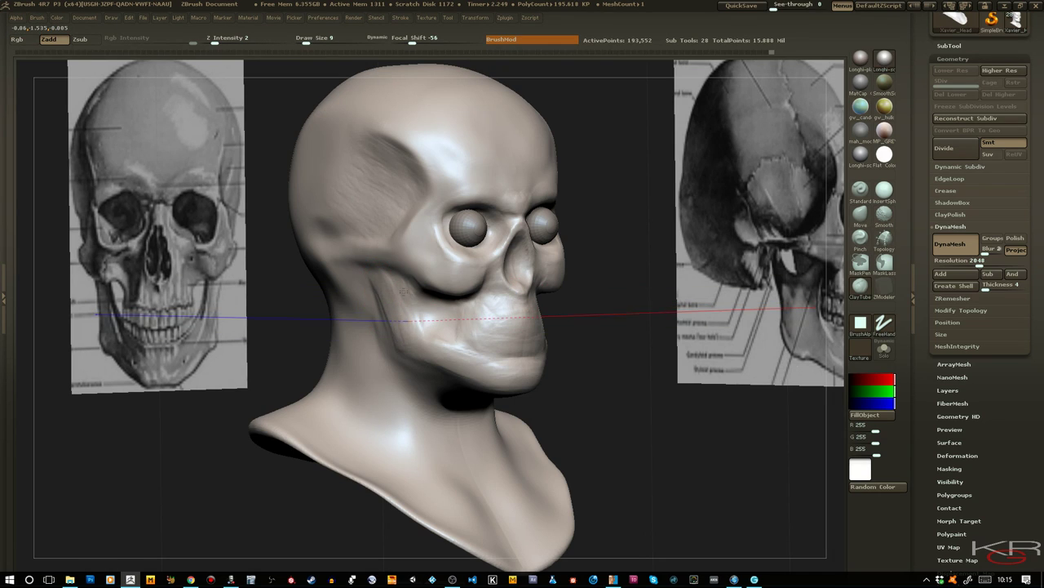
pyautogui.press('shift')
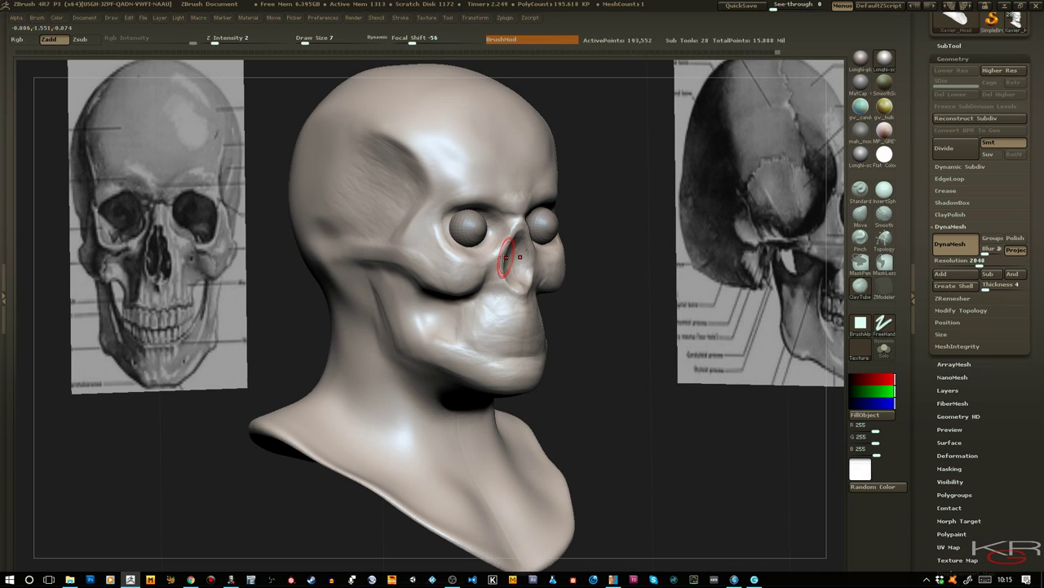
# Refine the top of the nose bridge between the eye sockets with the ClayTubes brush at draw size 4
pyautogui.moveTo(579, 303)
pyautogui.mouseDown()
pyautogui.moveTo(590, 318)
pyautogui.moveTo(568, 313)
pyautogui.mouseUp()
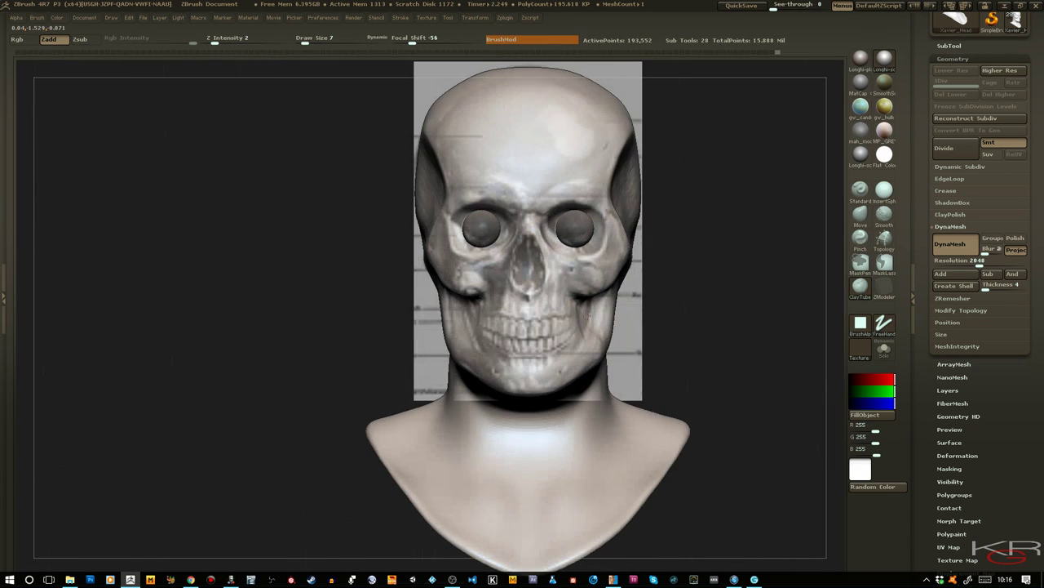
pyautogui.moveTo(689, 333); pyautogui.dragTo(713, 333)
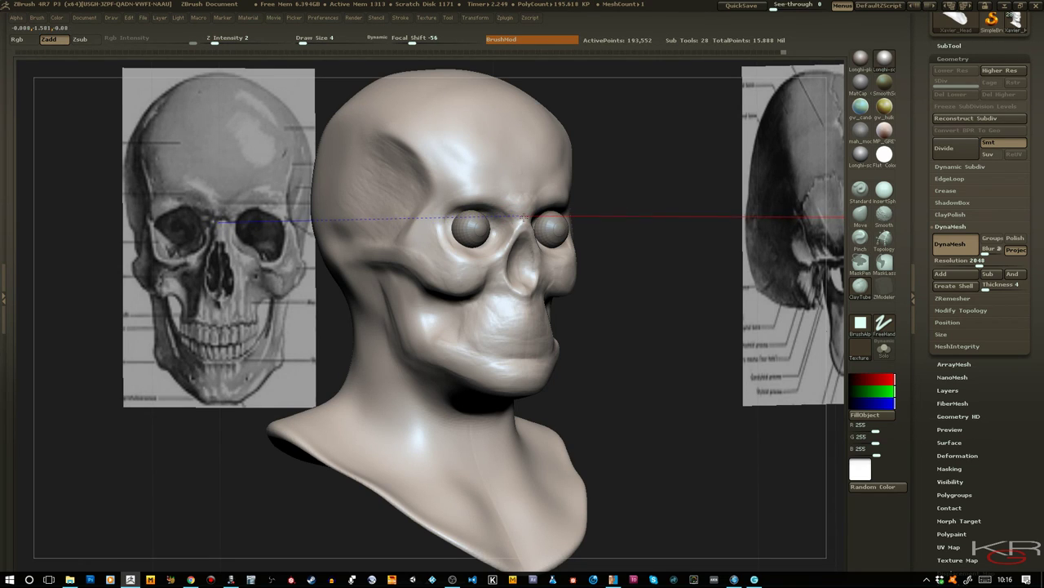
pyautogui.moveTo(640, 282); pyautogui.dragTo(605, 286)
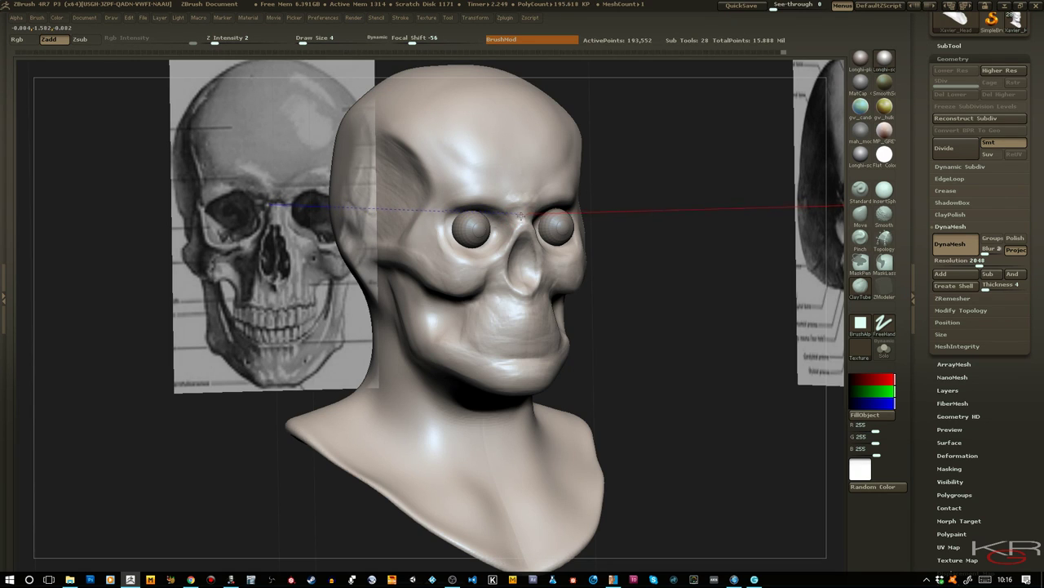
# Pull the nasal bone forward in profile against the side skull reference with the Move brush at draw size 7
pyautogui.moveTo(643, 286); pyautogui.dragTo(668, 279)
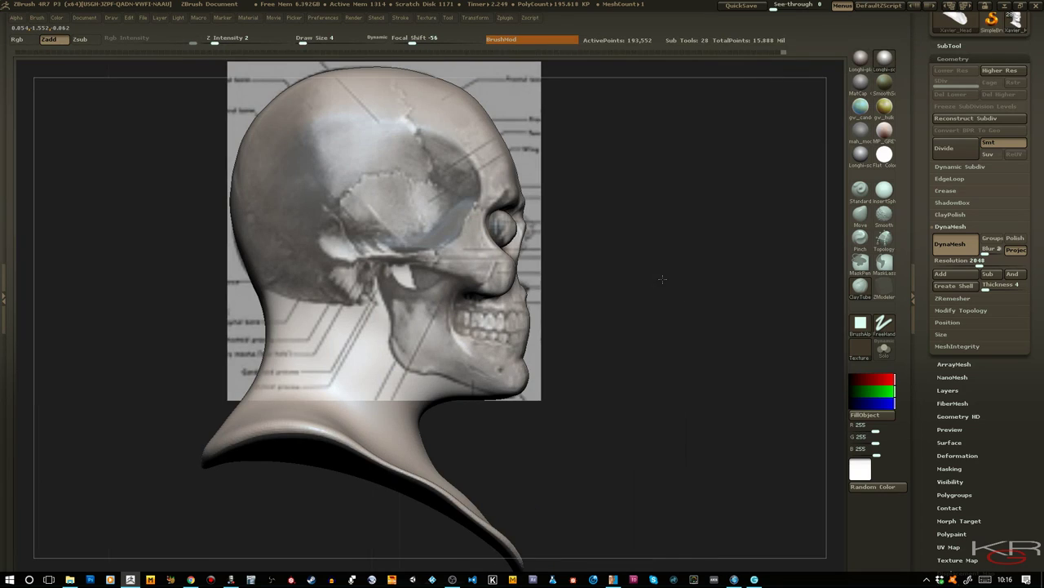
pyautogui.press('b')
pyautogui.press('m')
pyautogui.press('v')
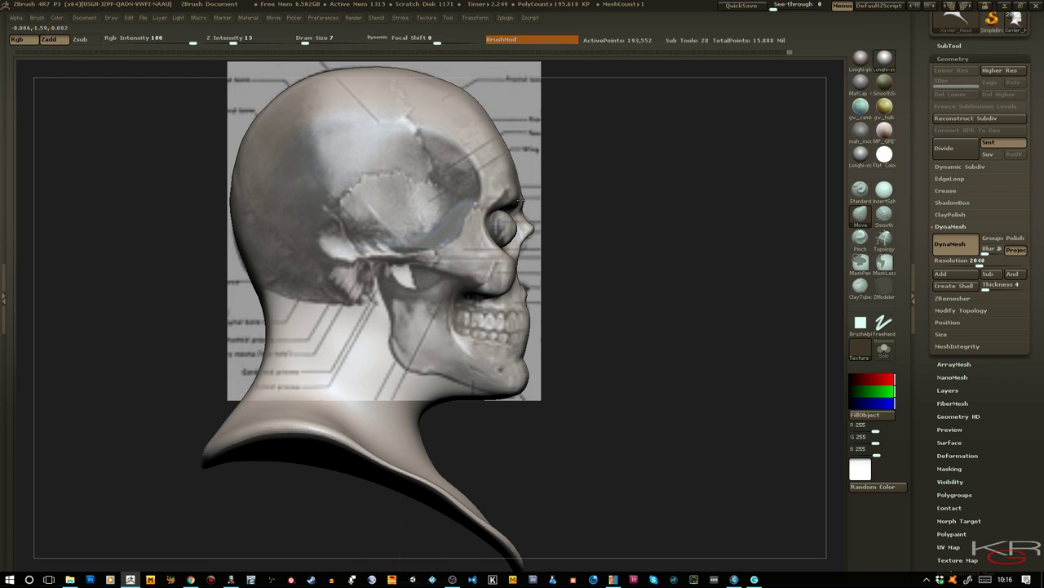
pyautogui.moveTo(612, 254); pyautogui.dragTo(560, 247)
pyautogui.moveTo(745, 304); pyautogui.dragTo(784, 306)
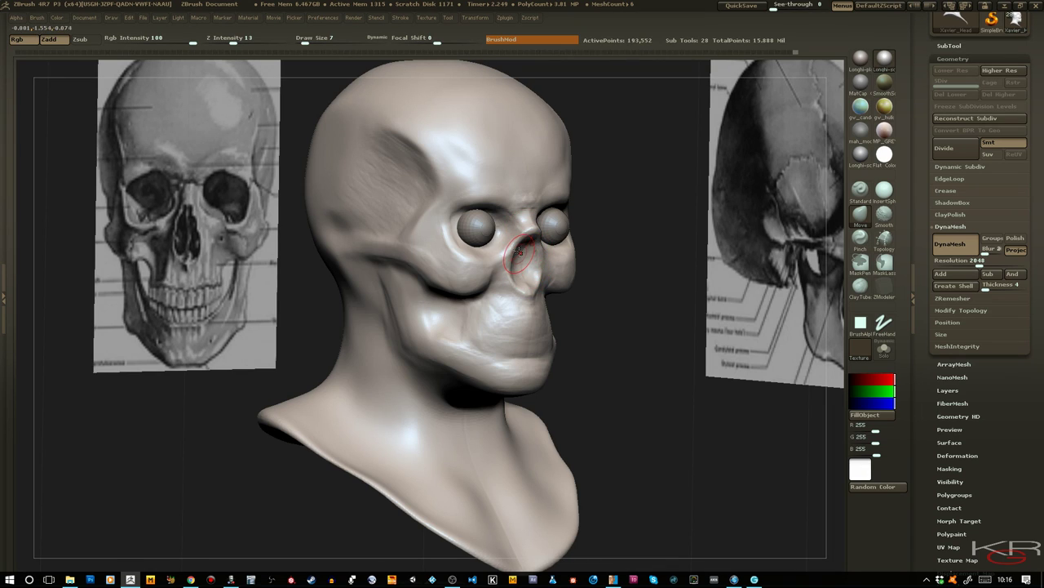
# Rework and smooth the nasal bone's transition into the brow and inner eye socket with ClayTubes at draw size 5
pyautogui.click(860, 285)
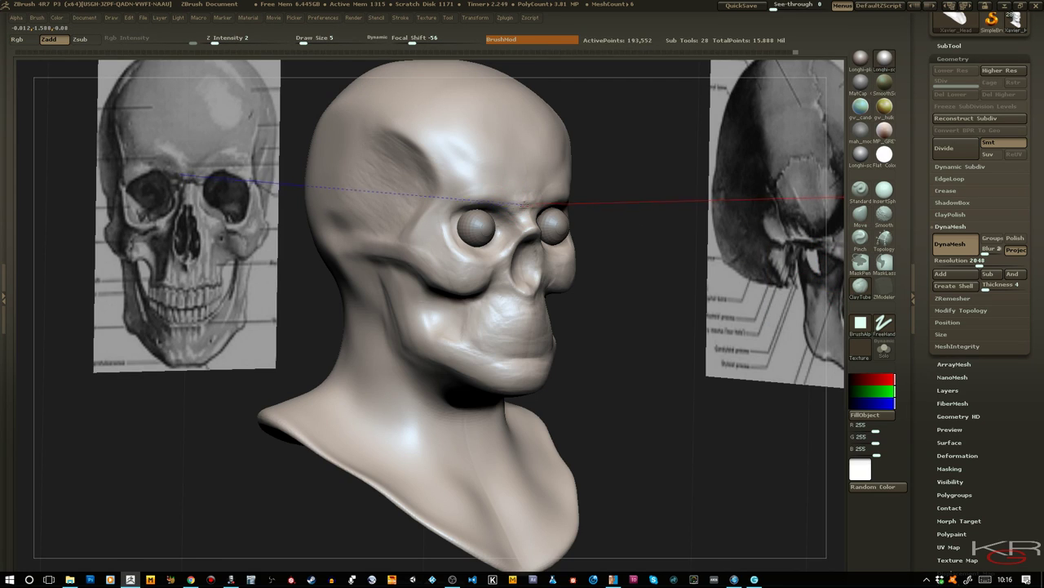
pyautogui.press('shift')
pyautogui.keyDown('shift'); pyautogui.moveTo(517, 203); pyautogui.dragTo(505, 206); pyautogui.keyUp('shift')
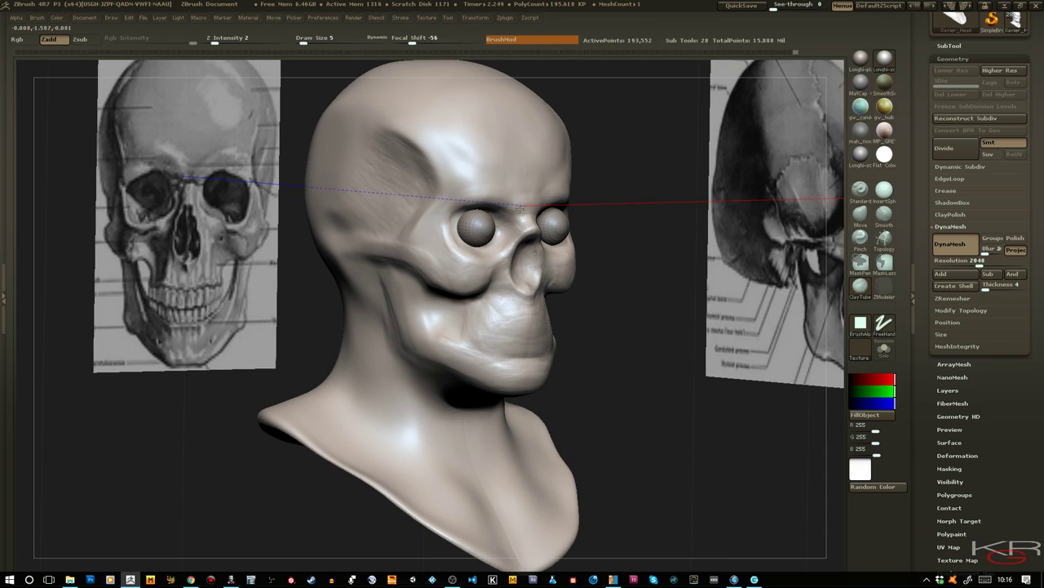
pyautogui.press('shift')
pyautogui.moveTo(514, 233)
pyautogui.mouseDown()
pyautogui.moveTo(524, 206)
pyautogui.moveTo(467, 194)
pyautogui.moveTo(448, 221)
pyautogui.moveTo(457, 240)
pyautogui.mouseUp()
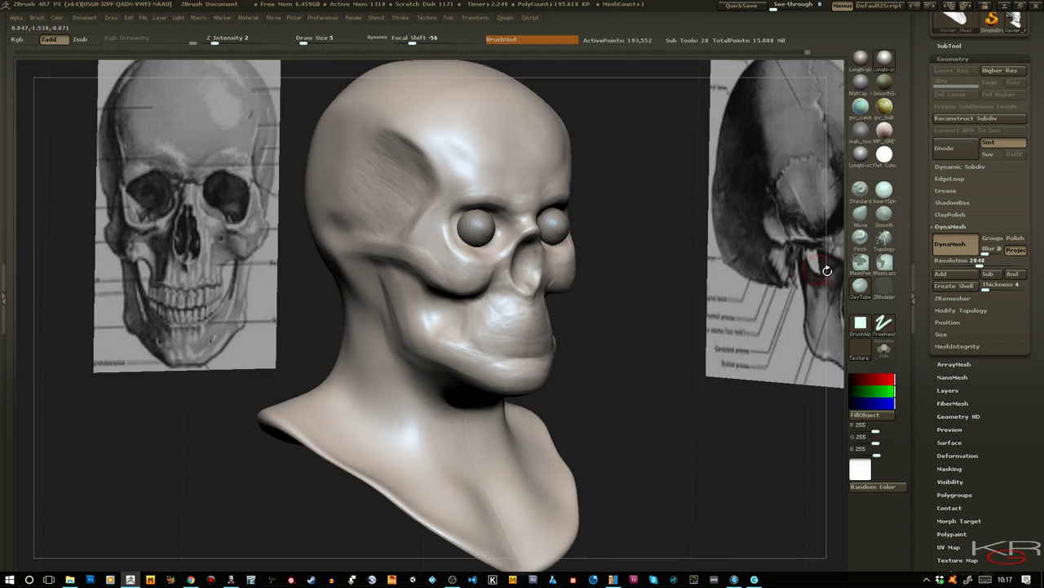
# Flatten the front of the cheekbone with the Flatten brush at draw size 7 and set its Z Intensity to 11
pyautogui.press('b')
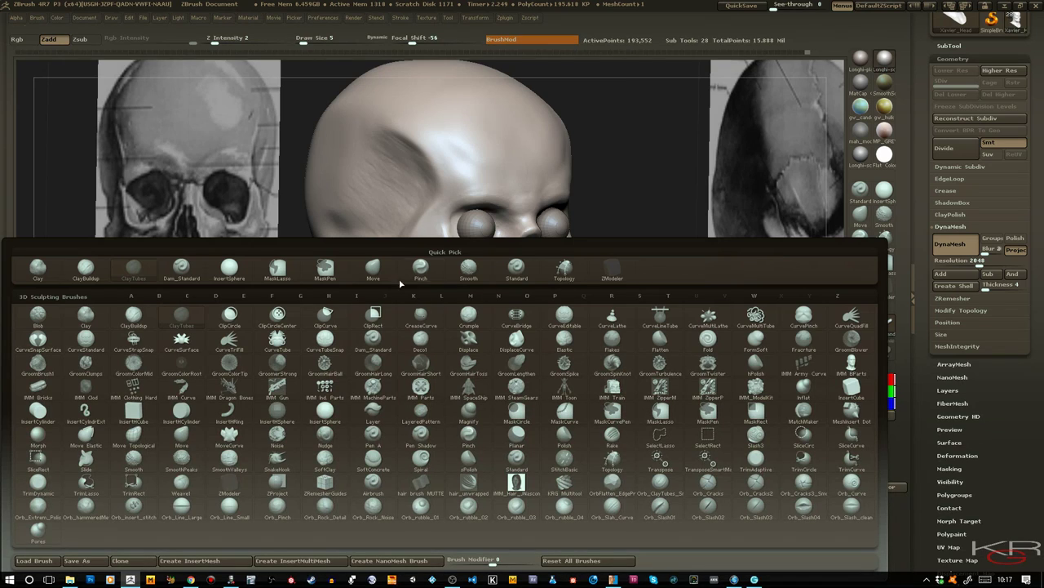
pyautogui.press('f')
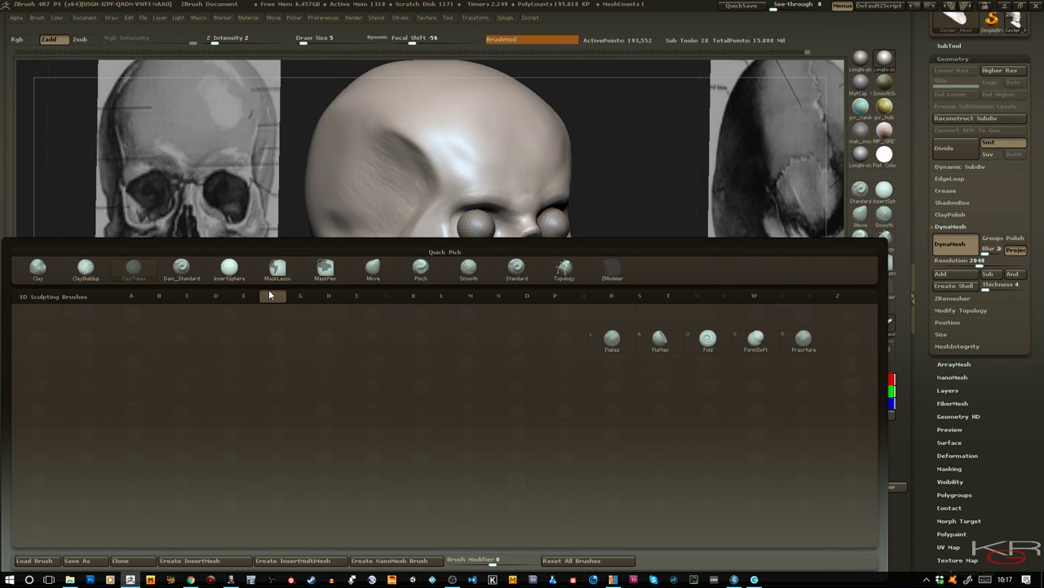
pyautogui.press('a')
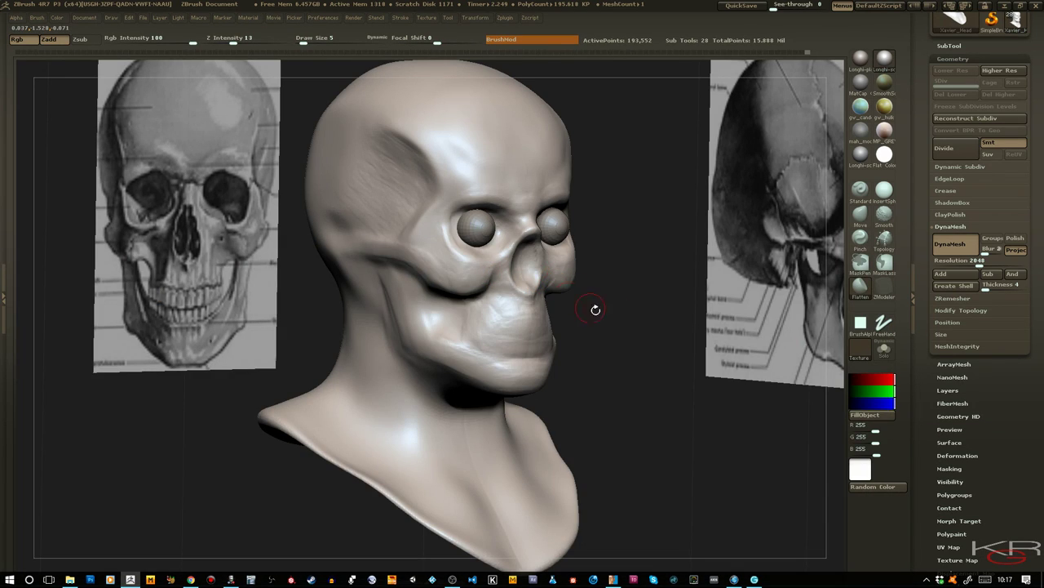
pyautogui.moveTo(629, 319); pyautogui.dragTo(615, 294)
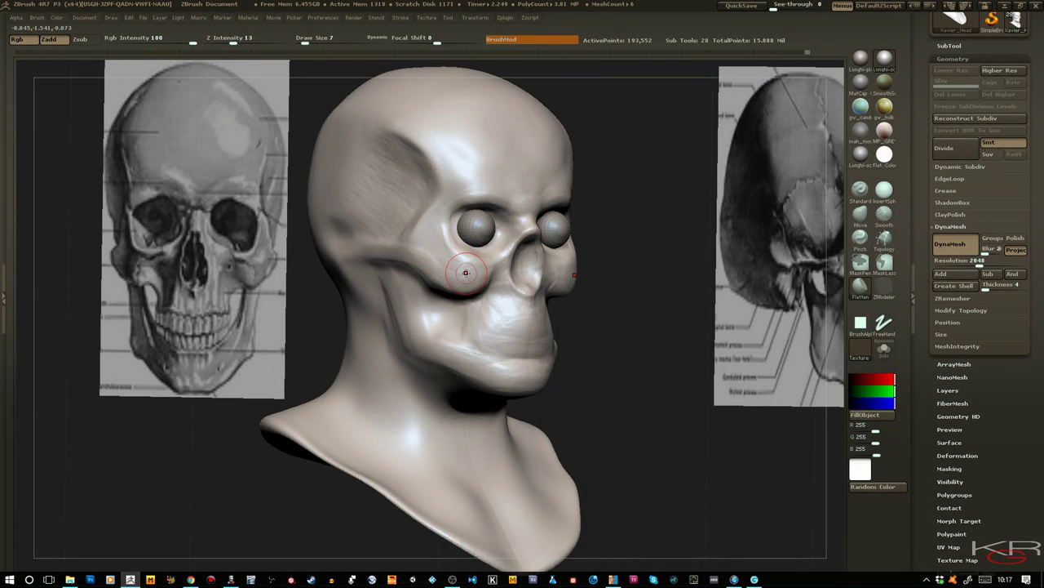
pyautogui.moveTo(476, 266)
pyautogui.mouseDown()
pyautogui.moveTo(464, 283)
pyautogui.moveTo(468, 271)
pyautogui.mouseUp()
pyautogui.click(231, 42)
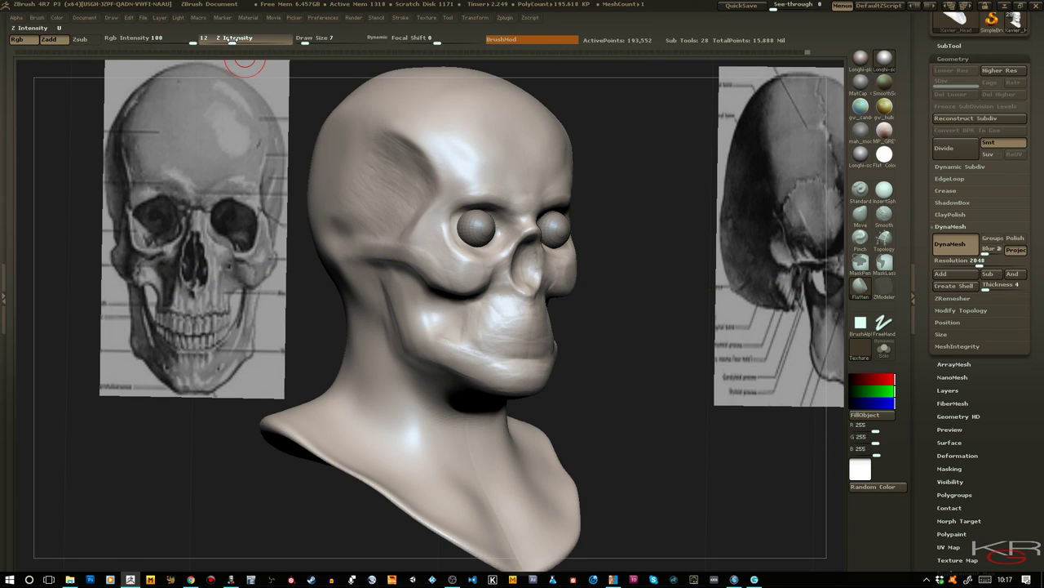
pyautogui.press('Return')
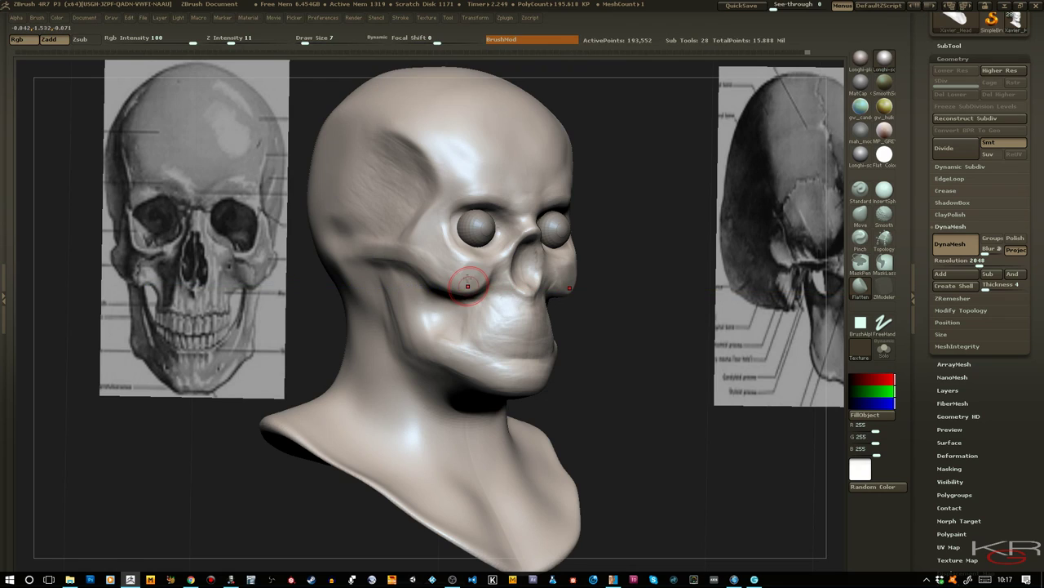
# Plane the outer face and lower edge of the cheekbone with the Flatten brush at Z Intensity 11
pyautogui.moveTo(434, 273)
pyautogui.mouseDown()
pyautogui.moveTo(447, 280)
pyautogui.moveTo(445, 262)
pyautogui.moveTo(458, 262)
pyautogui.mouseUp()
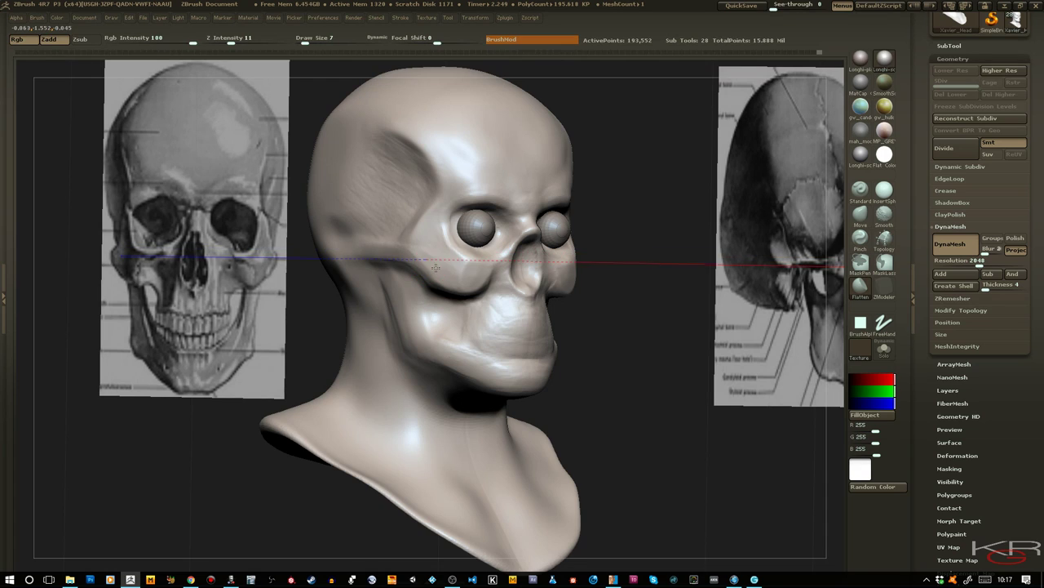
pyautogui.moveTo(650, 392); pyautogui.dragTo(625, 297)
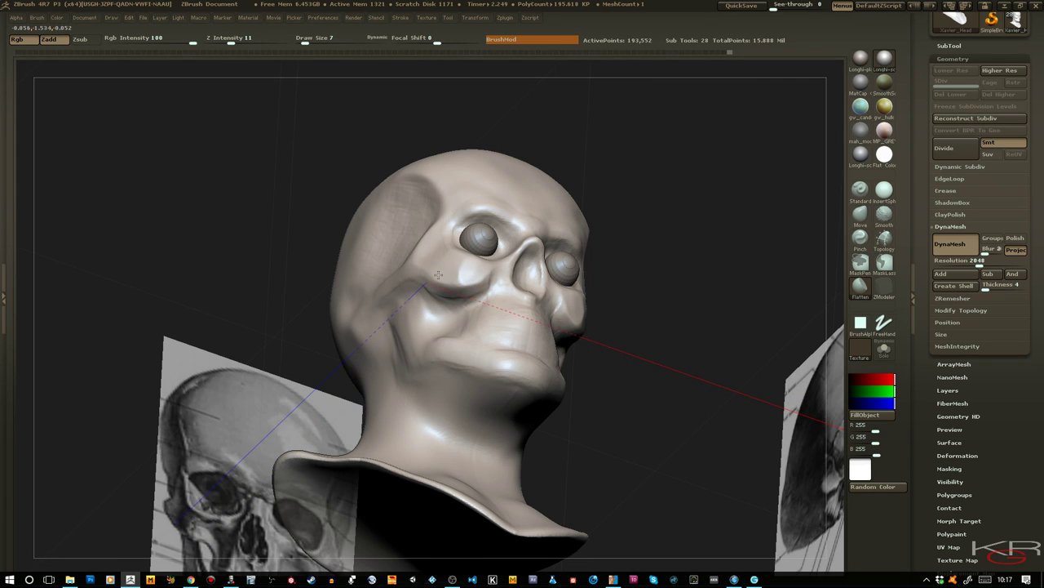
pyautogui.moveTo(520, 295); pyautogui.dragTo(521, 356, button='right')
pyautogui.moveTo(519, 356); pyautogui.dragTo(508, 364)
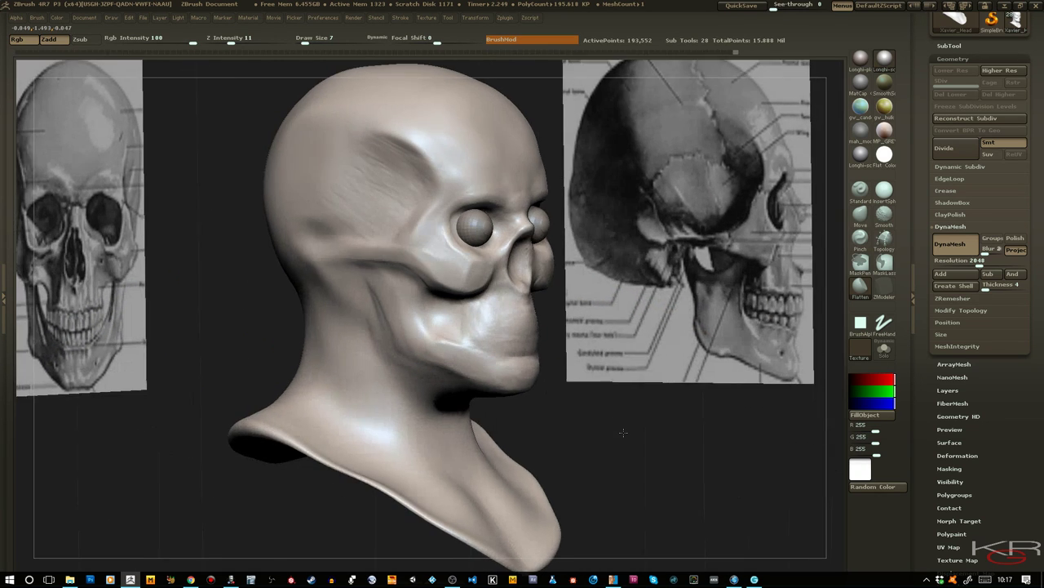
pyautogui.moveTo(624, 433); pyautogui.dragTo(605, 434)
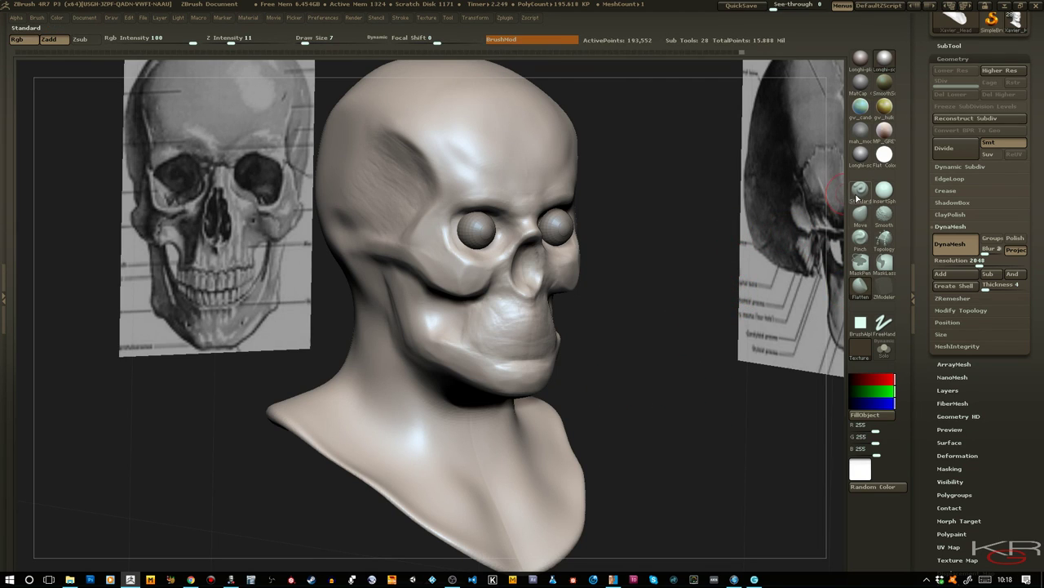
# Define the hollow between the jaw and the upper teeth area with the ClayBuildup brush at draw size 7
pyautogui.press('b')
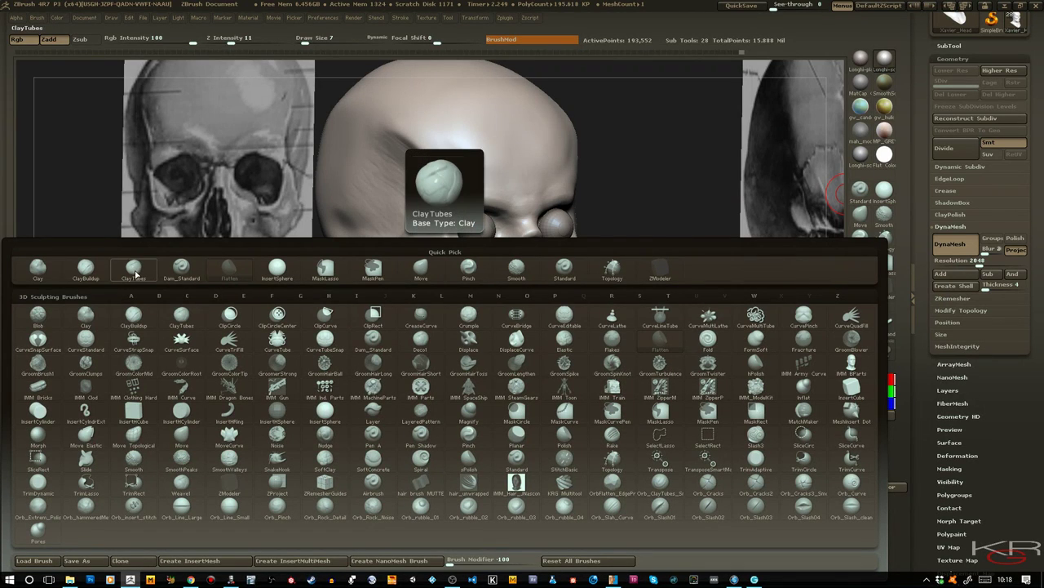
pyautogui.click(86, 272)
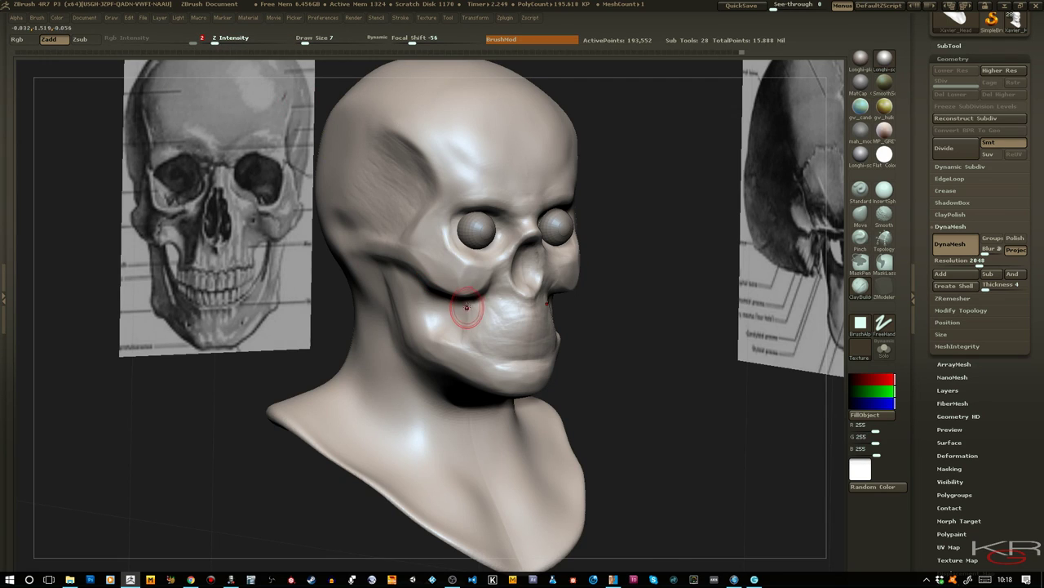
pyautogui.moveTo(459, 318)
pyautogui.mouseDown()
pyautogui.moveTo(440, 312)
pyautogui.moveTo(448, 327)
pyautogui.mouseUp()
pyautogui.press('q')
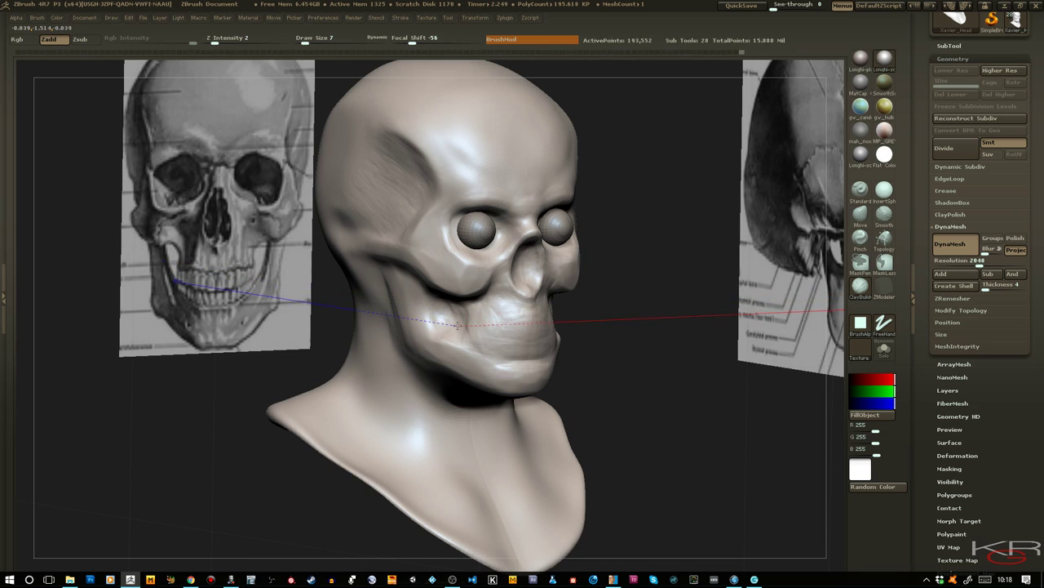
pyautogui.moveTo(641, 396)
pyautogui.mouseDown()
pyautogui.moveTo(691, 385)
pyautogui.moveTo(659, 377)
pyautogui.mouseUp()
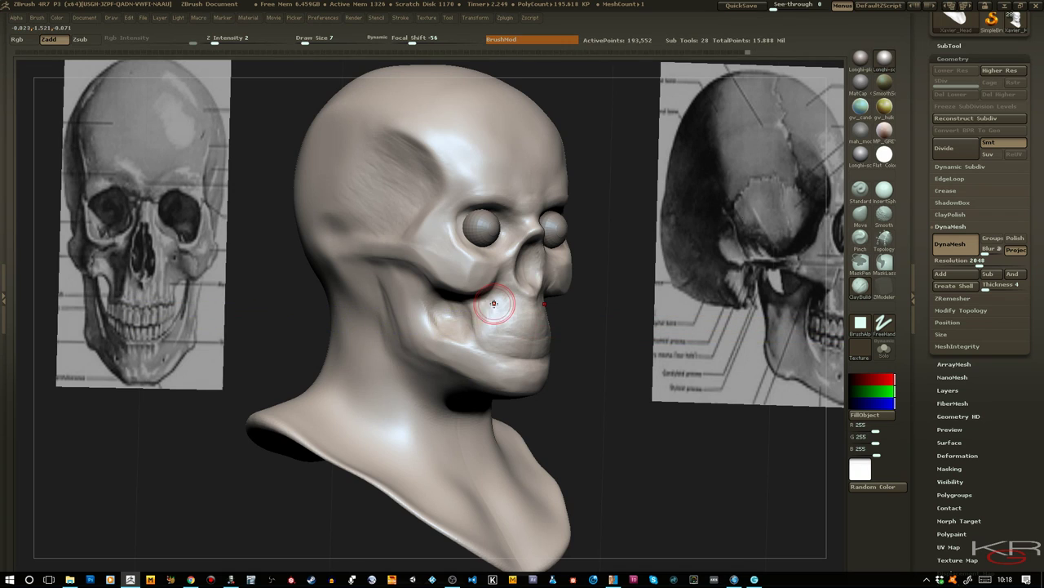
pyautogui.moveTo(636, 375); pyautogui.dragTo(596, 376)
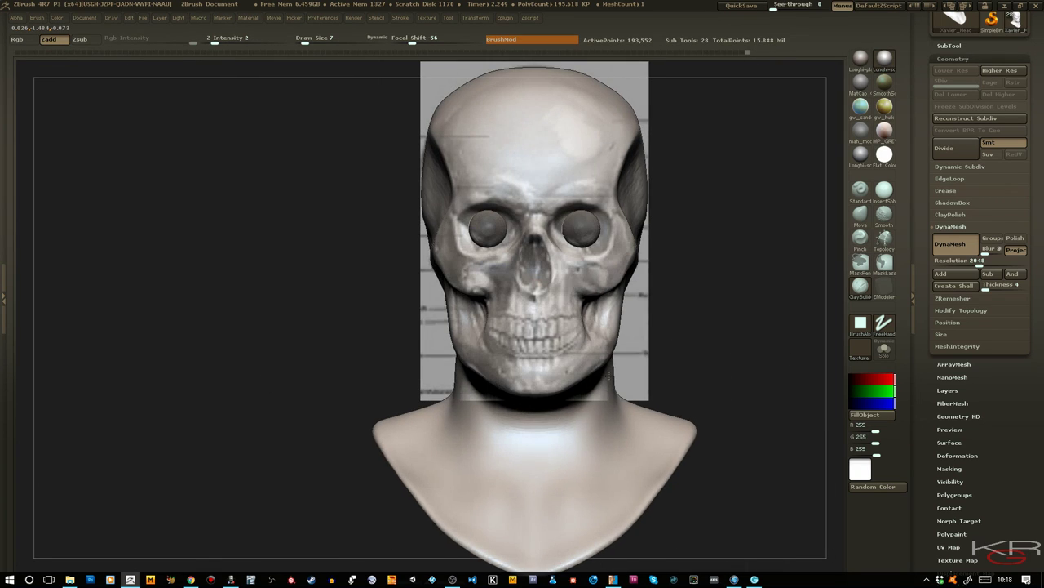
# Adjust the jaw beside the teeth area against the side skull reference with the Move brush at draw size 9
pyautogui.moveTo(707, 389); pyautogui.dragTo(723, 363)
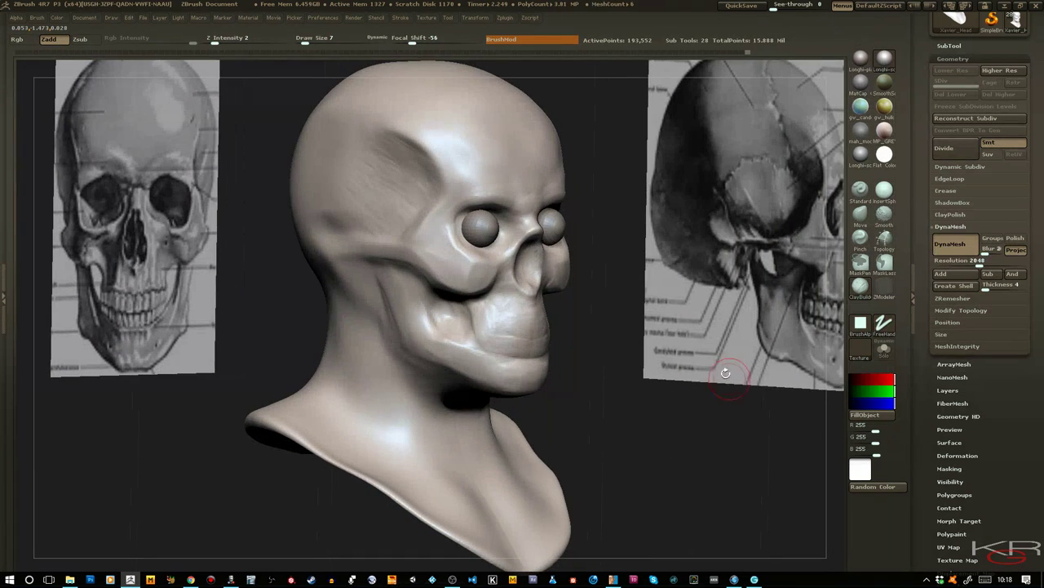
pyautogui.moveTo(679, 450); pyautogui.dragTo(701, 447)
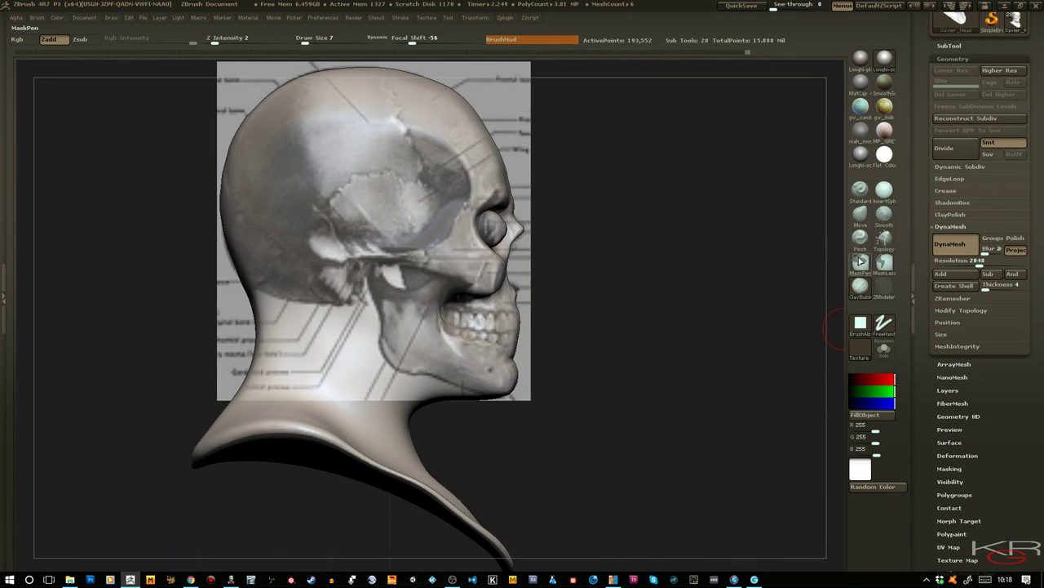
pyautogui.click(860, 214)
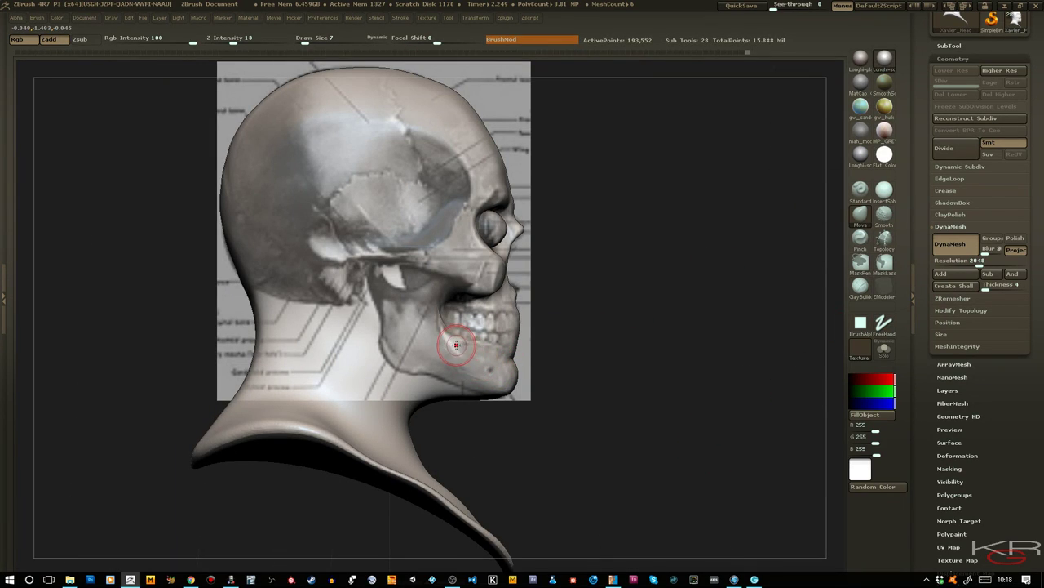
pyautogui.press(']')
pyautogui.moveTo(635, 391); pyautogui.dragTo(574, 388)
pyautogui.moveTo(692, 367); pyautogui.dragTo(720, 368)
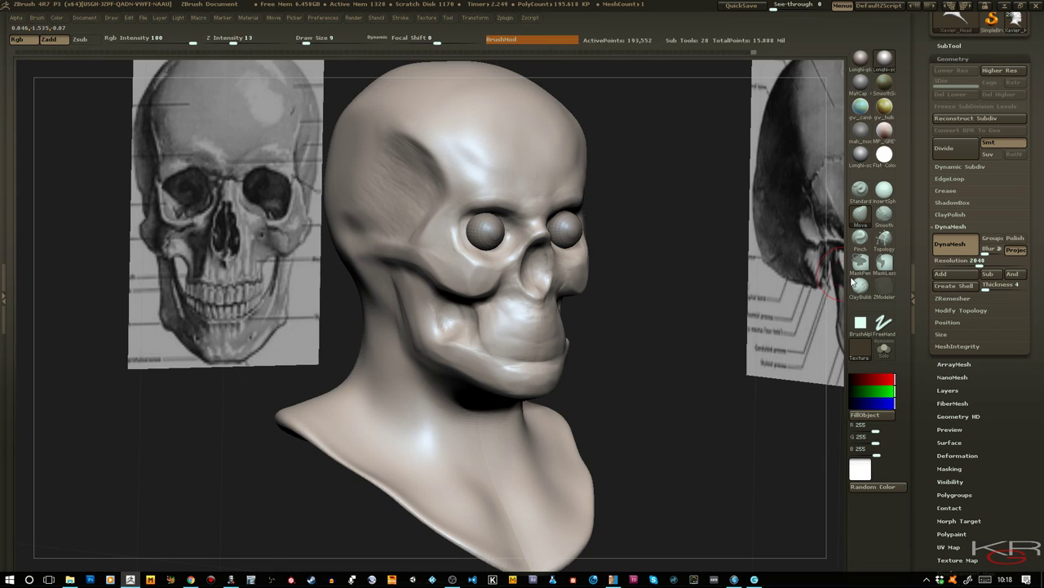
# Build up the forehead above the brow with the ClayBuildup brush at draw size 5 and smooth the strokes
pyautogui.click(860, 284)
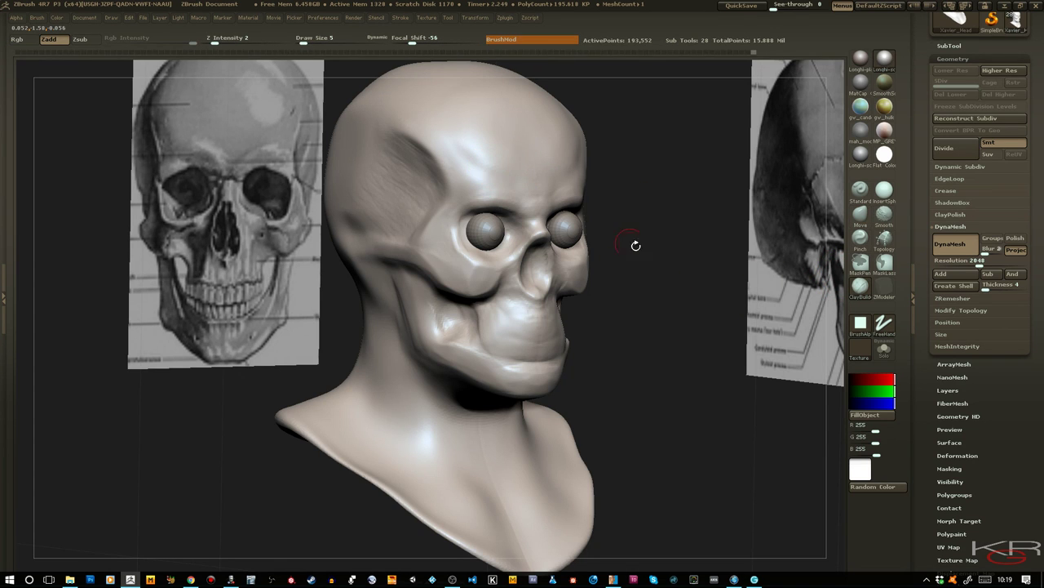
pyautogui.moveTo(636, 245)
pyautogui.mouseDown()
pyautogui.moveTo(654, 261)
pyautogui.moveTo(599, 254)
pyautogui.moveTo(668, 259)
pyautogui.moveTo(643, 245)
pyautogui.mouseUp()
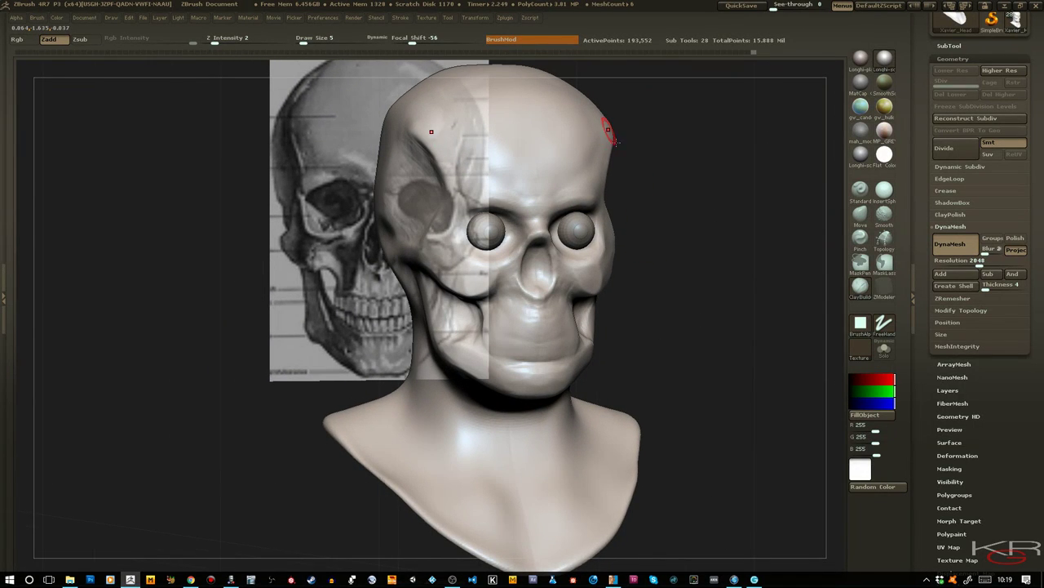
pyautogui.moveTo(791, 208)
pyautogui.mouseDown()
pyautogui.moveTo(739, 206)
pyautogui.moveTo(739, 222)
pyautogui.moveTo(748, 186)
pyautogui.mouseUp()
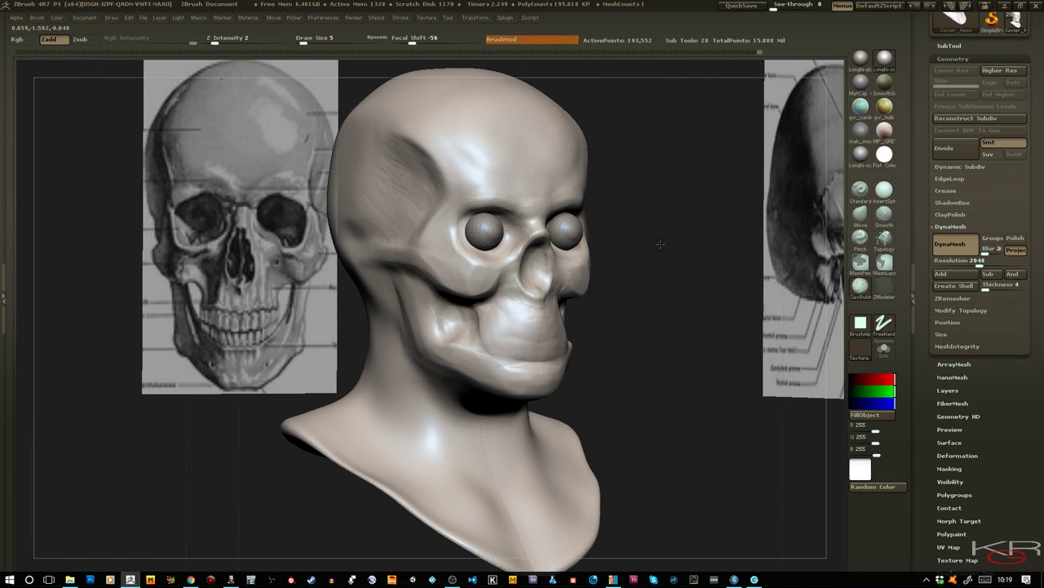
pyautogui.moveTo(660, 242)
pyautogui.keyDown('shift'); pyautogui.mouseDown()
pyautogui.moveTo(641, 241)
pyautogui.moveTo(732, 255)
pyautogui.mouseUp(); pyautogui.keyUp('shift')
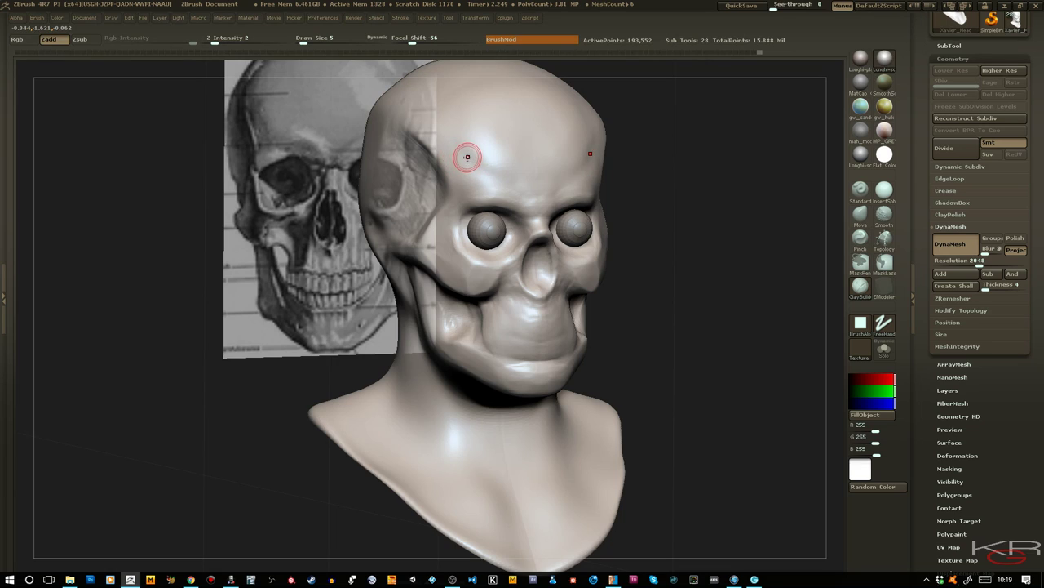
pyautogui.moveTo(502, 177); pyautogui.dragTo(493, 182)
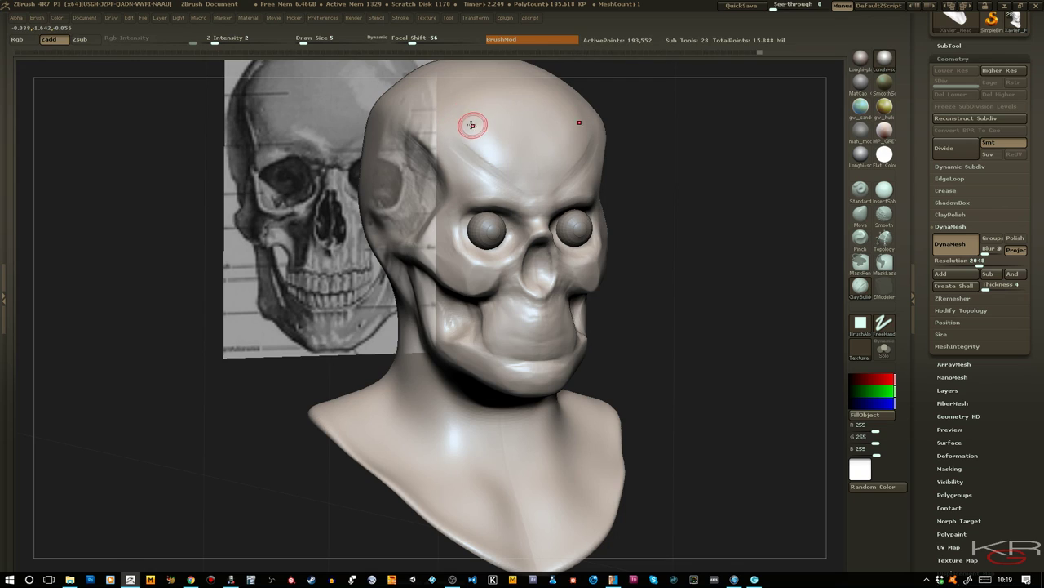
pyautogui.press(']')
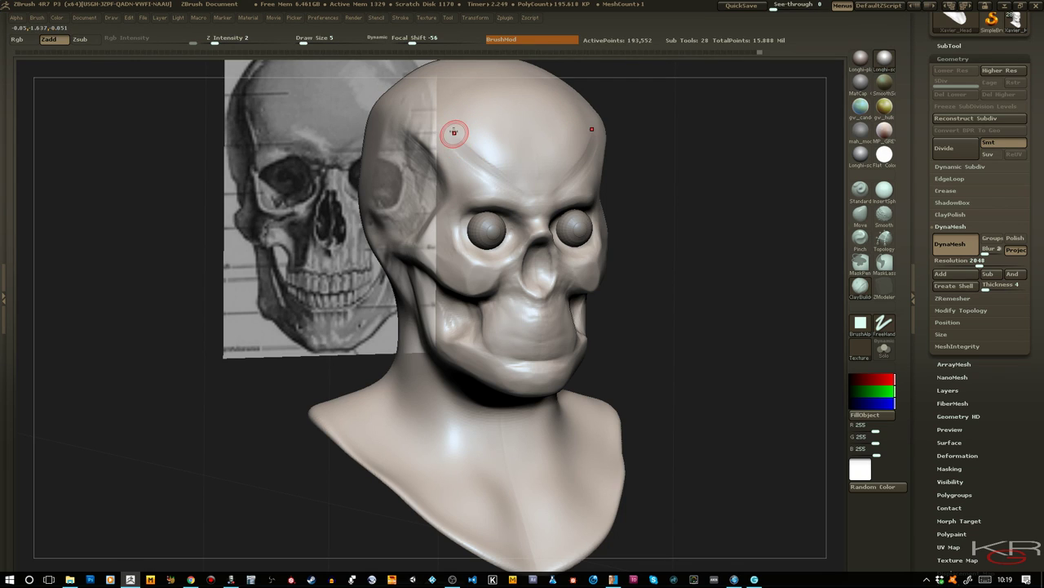
pyautogui.press('shift')
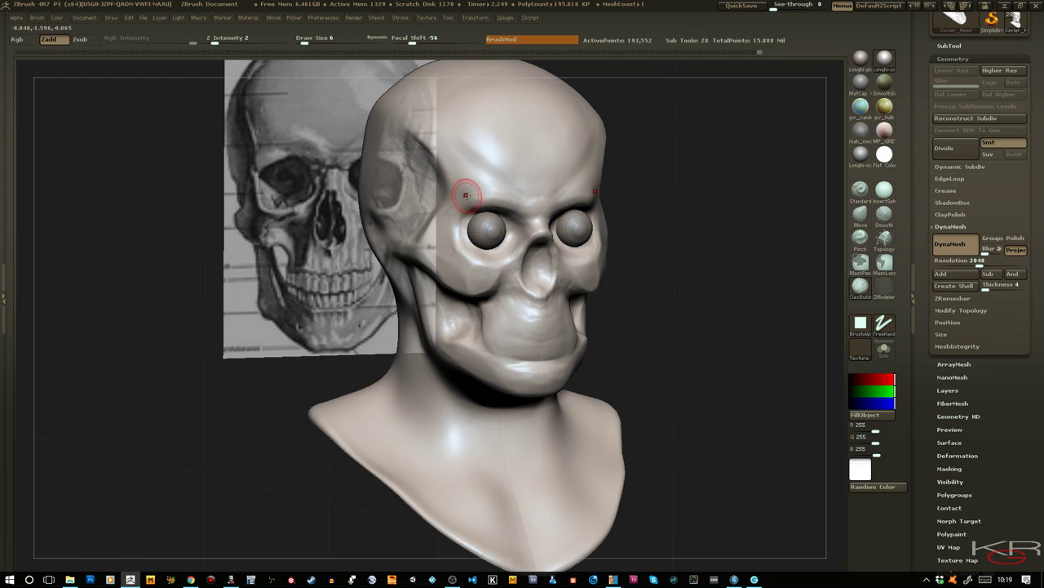
# Refine the brow ridge above the eye socket with the ClayBuildup brush at draw size 4, comparing with the skull references
pyautogui.press('[')
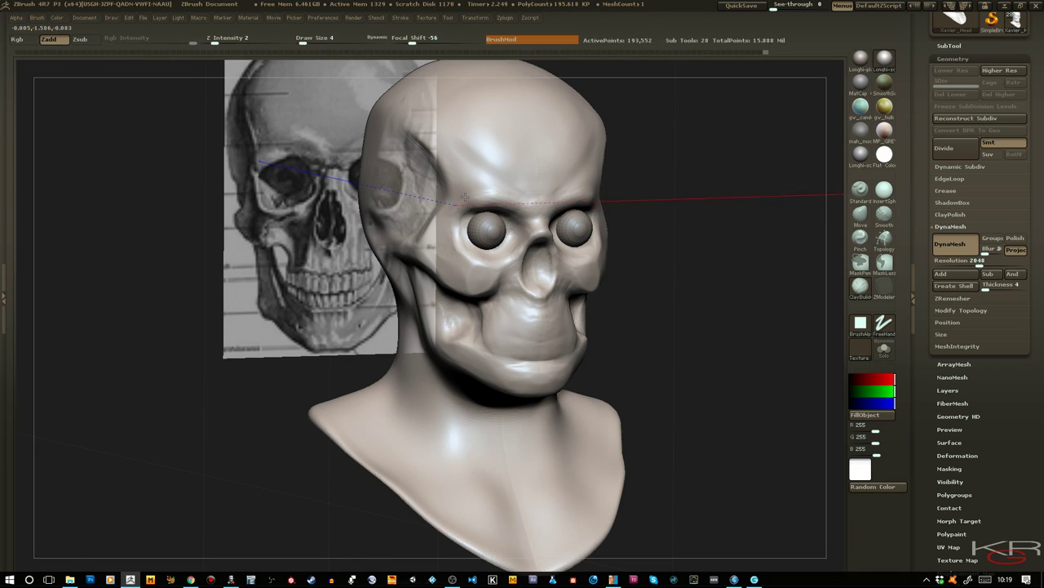
pyautogui.moveTo(703, 257); pyautogui.dragTo(455, 203)
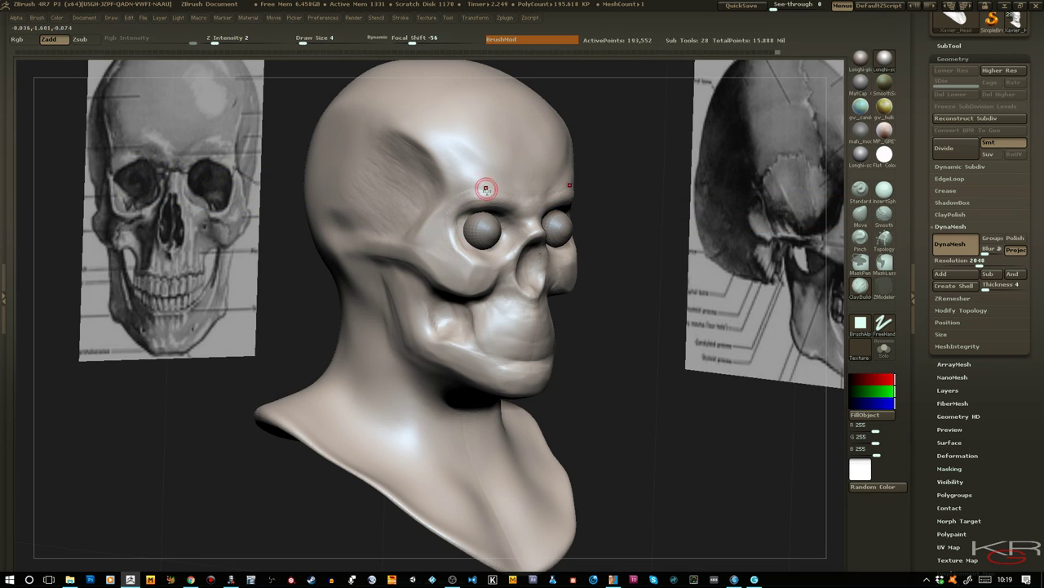
pyautogui.press('shift')
pyautogui.moveTo(616, 277); pyautogui.dragTo(559, 299)
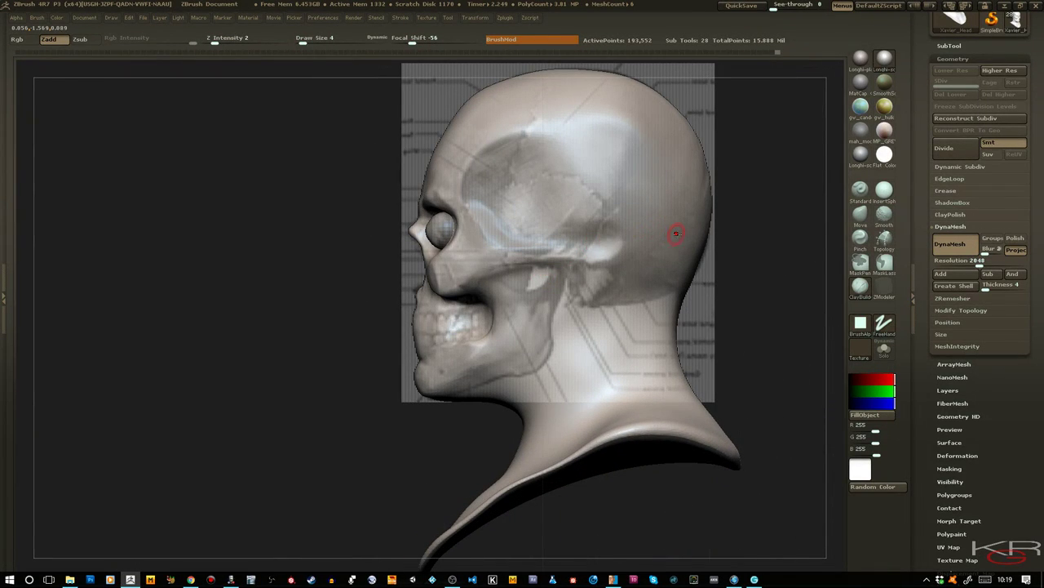
pyautogui.moveTo(310, 235); pyautogui.dragTo(362, 249)
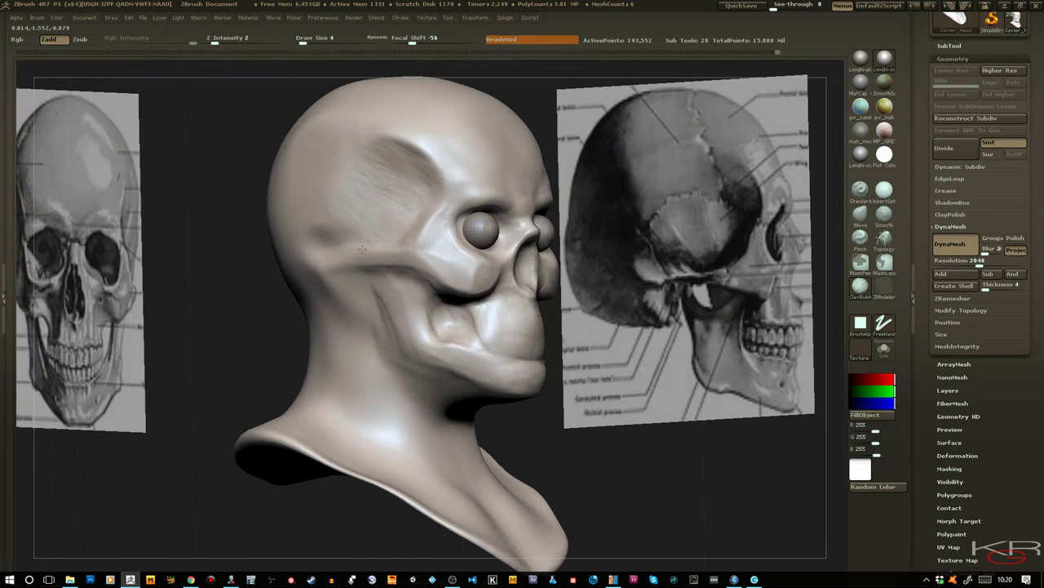
pyautogui.moveTo(633, 303); pyautogui.dragTo(596, 319)
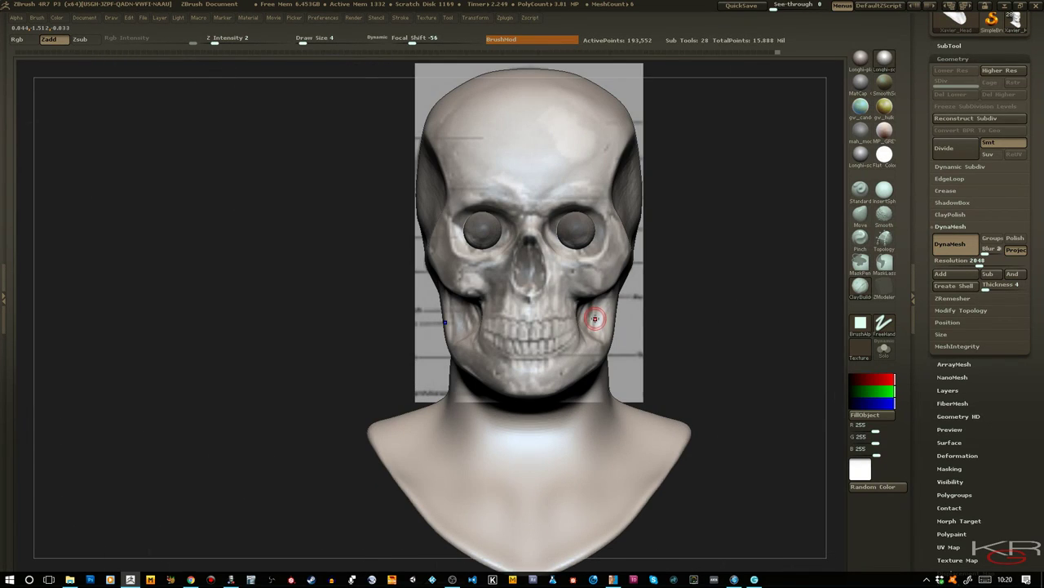
# Adjust the outer rim of the eye socket against the front skull reference with the Move brush, reducing draw size from 18 to 10
pyautogui.click(860, 214)
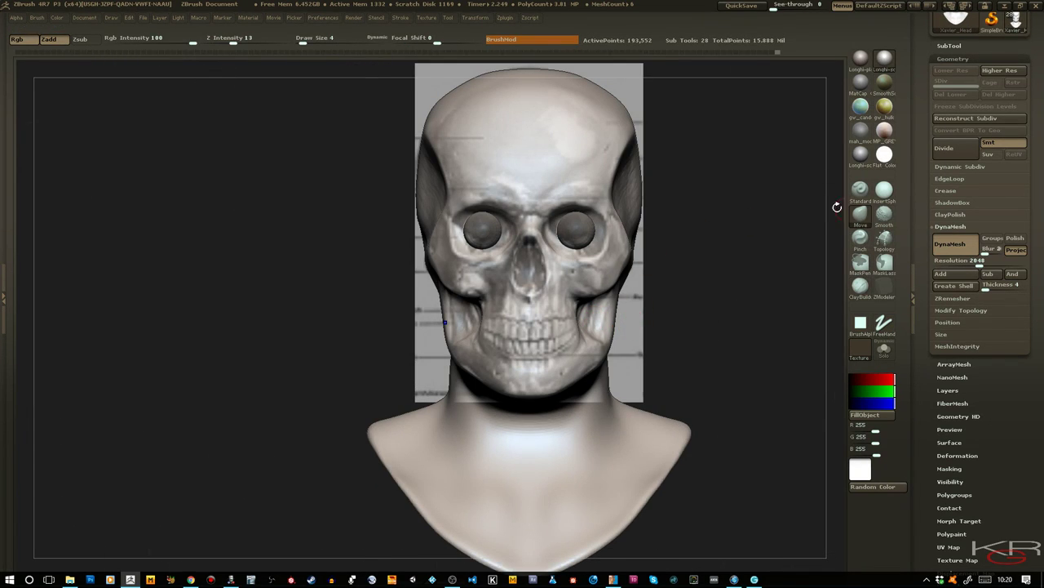
pyautogui.press(']')
pyautogui.press(']')
pyautogui.press(']')
pyautogui.press(']')
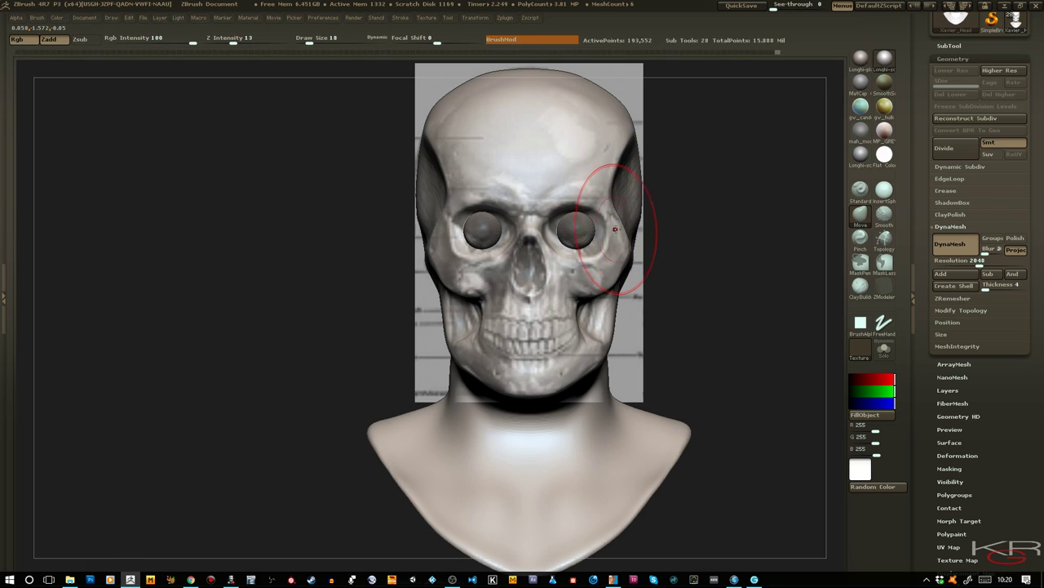
pyautogui.moveTo(603, 234); pyautogui.dragTo(622, 228)
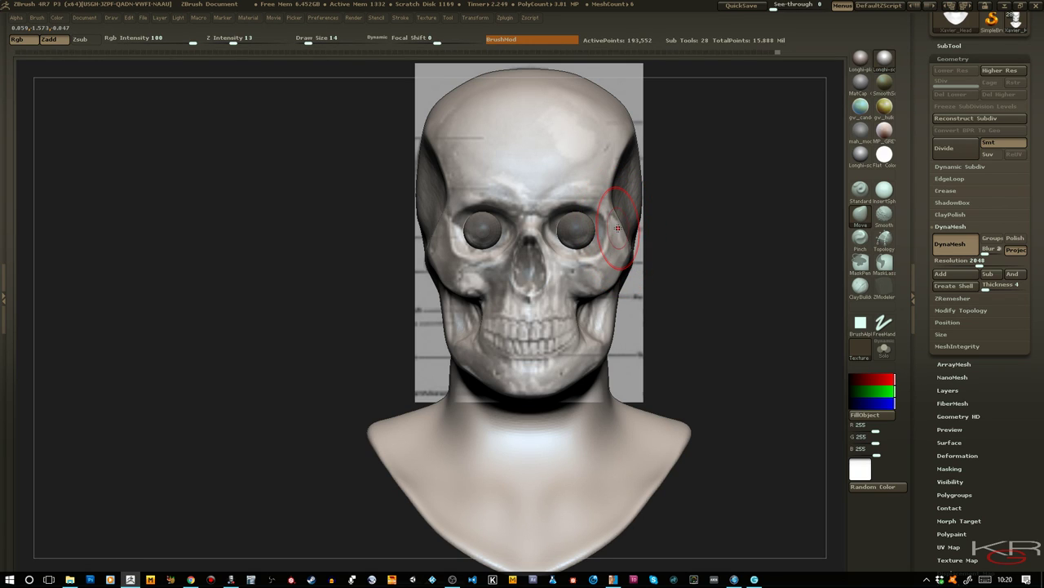
pyautogui.press('[')
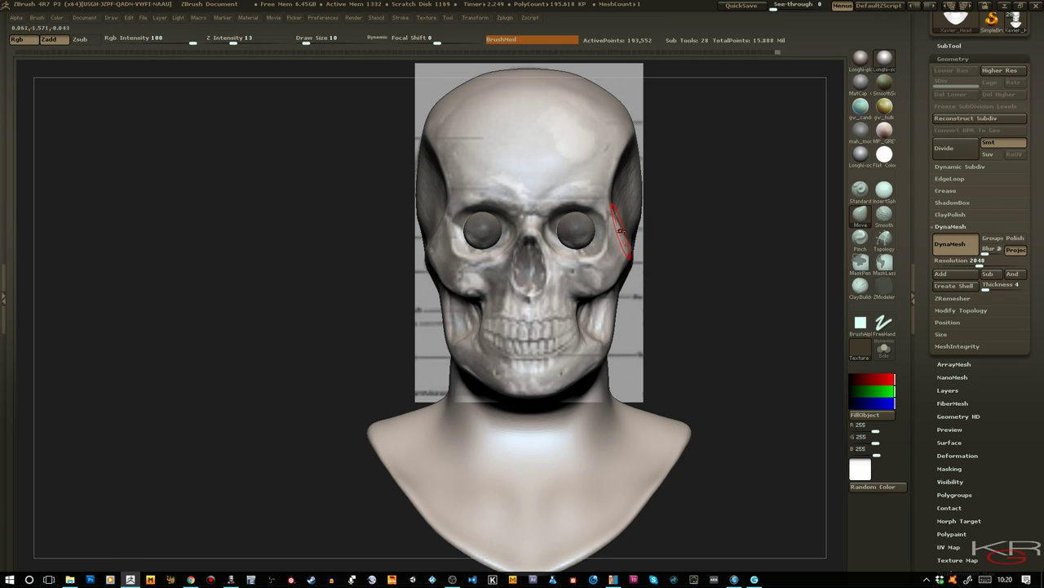
# Flatten the bone between the outer eye socket and the cheekbone with the Flatten brush at draw size 7
pyautogui.moveTo(671, 263); pyautogui.dragTo(795, 280)
pyautogui.moveTo(685, 269); pyautogui.dragTo(741, 280)
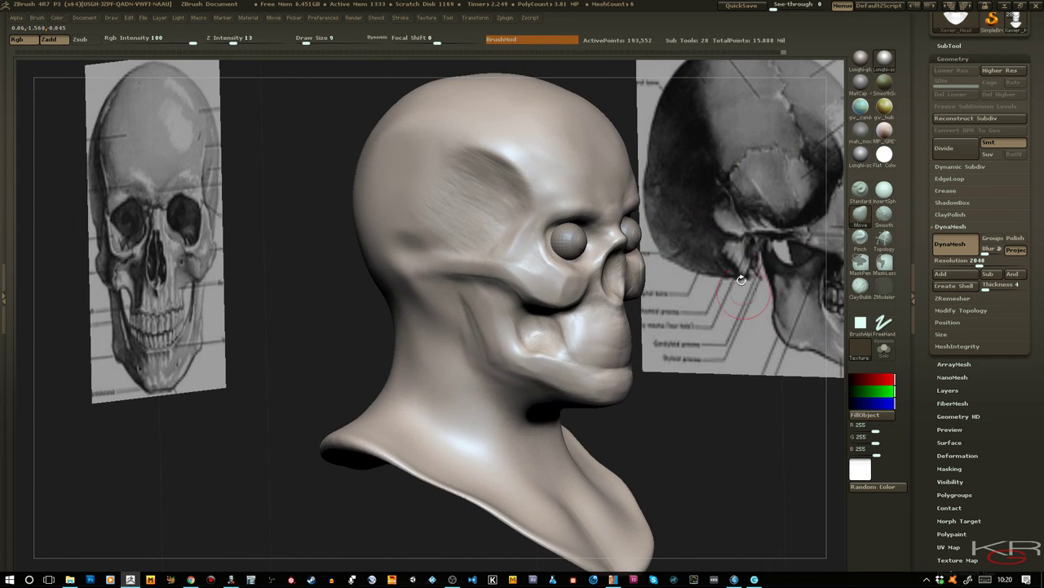
pyautogui.click(858, 286)
pyautogui.click(855, 288)
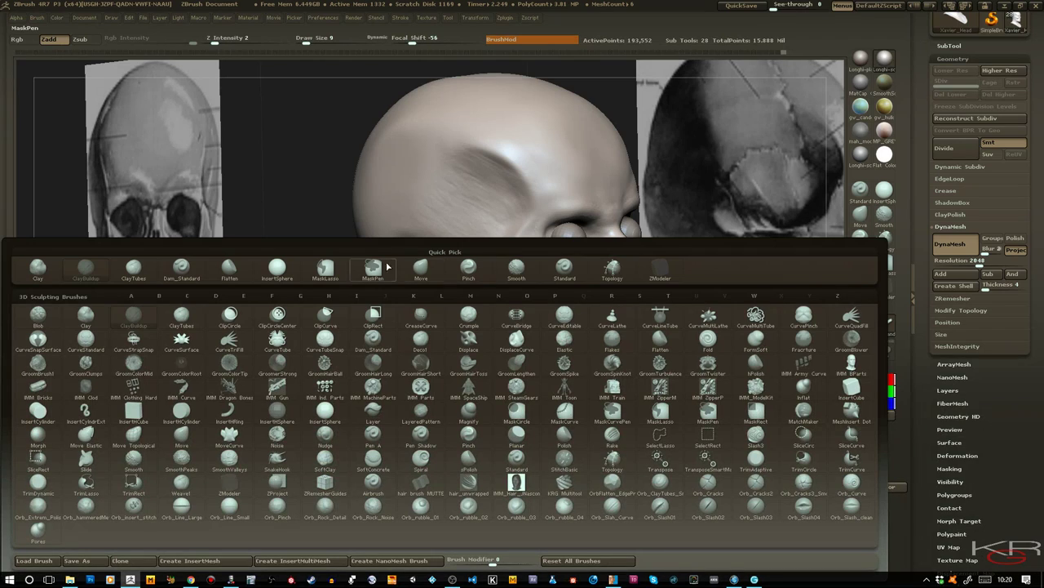
pyautogui.click(229, 267)
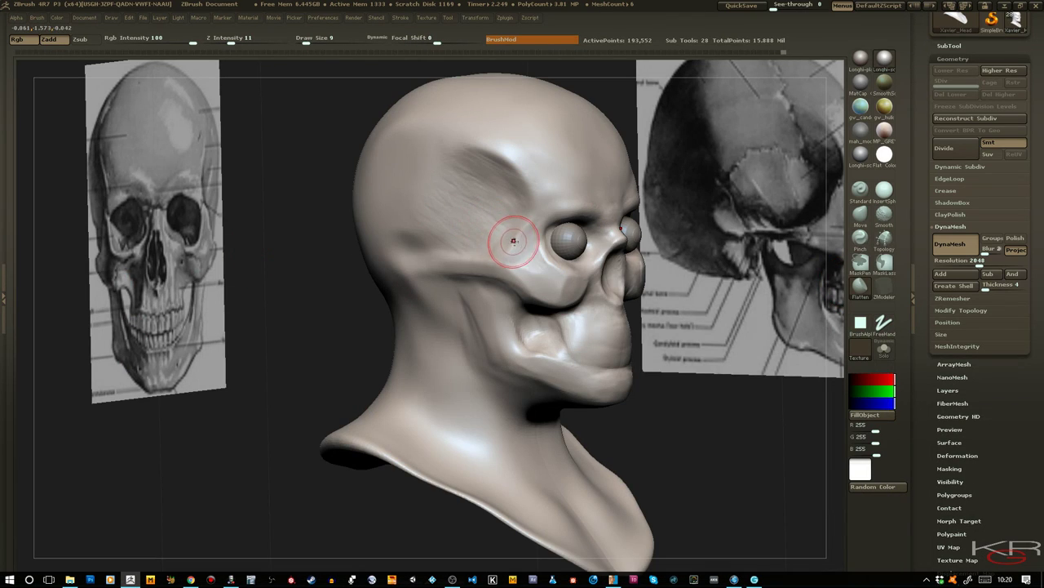
pyautogui.press('[')
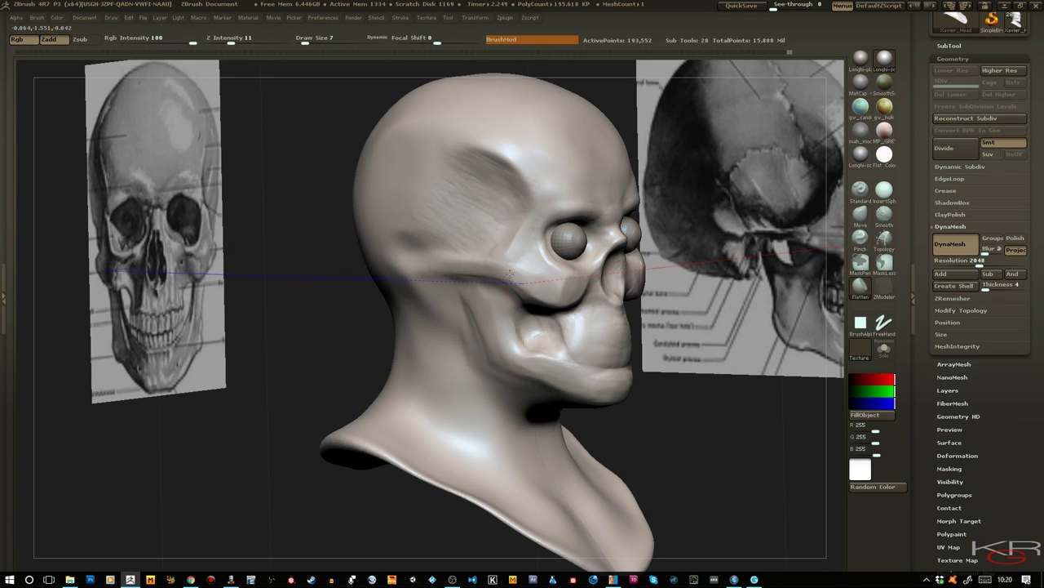
# Plane the side of the lower jaw and chin with the Flatten brush at draw size 7, checking against the side skull reference
pyautogui.moveTo(339, 162); pyautogui.dragTo(380, 168)
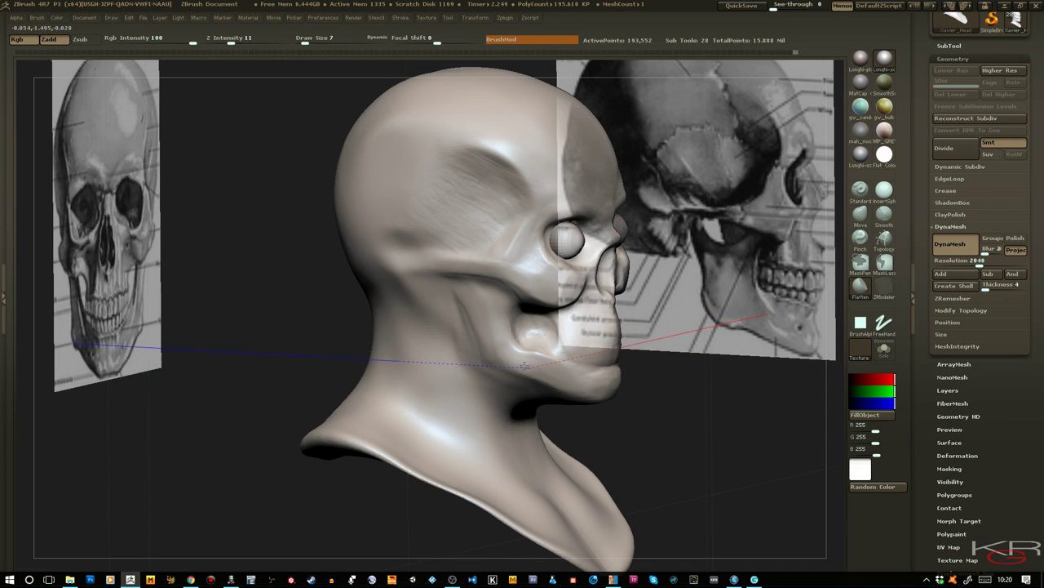
pyautogui.moveTo(719, 429); pyautogui.dragTo(647, 432)
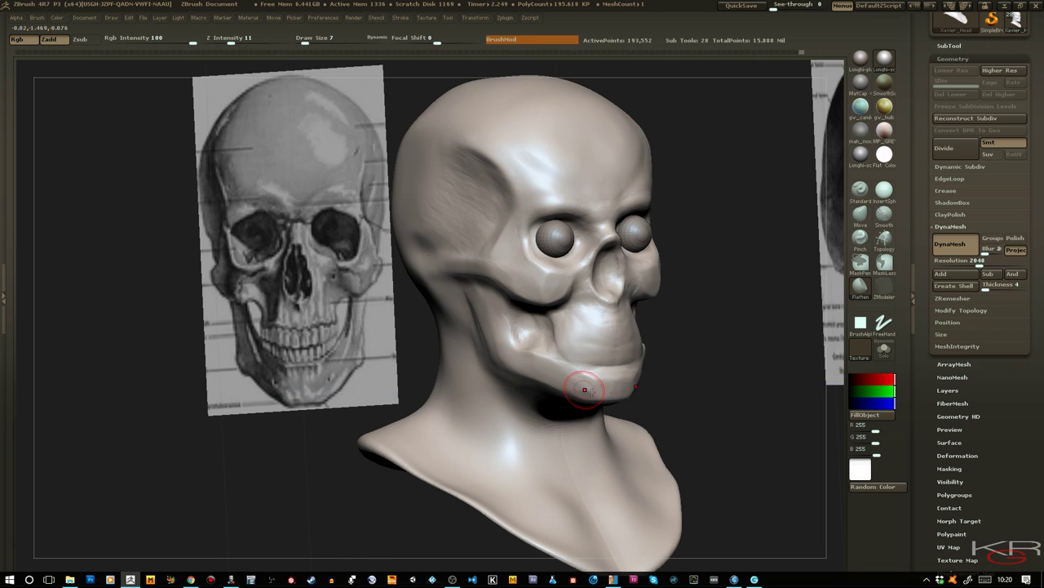
pyautogui.moveTo(677, 413); pyautogui.dragTo(713, 397)
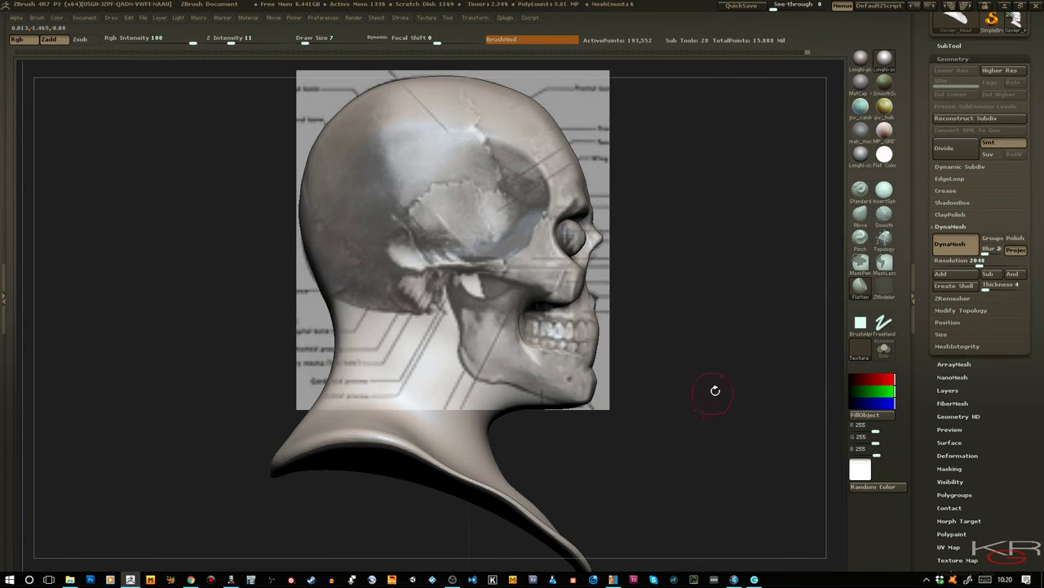
pyautogui.moveTo(724, 353); pyautogui.dragTo(669, 340)
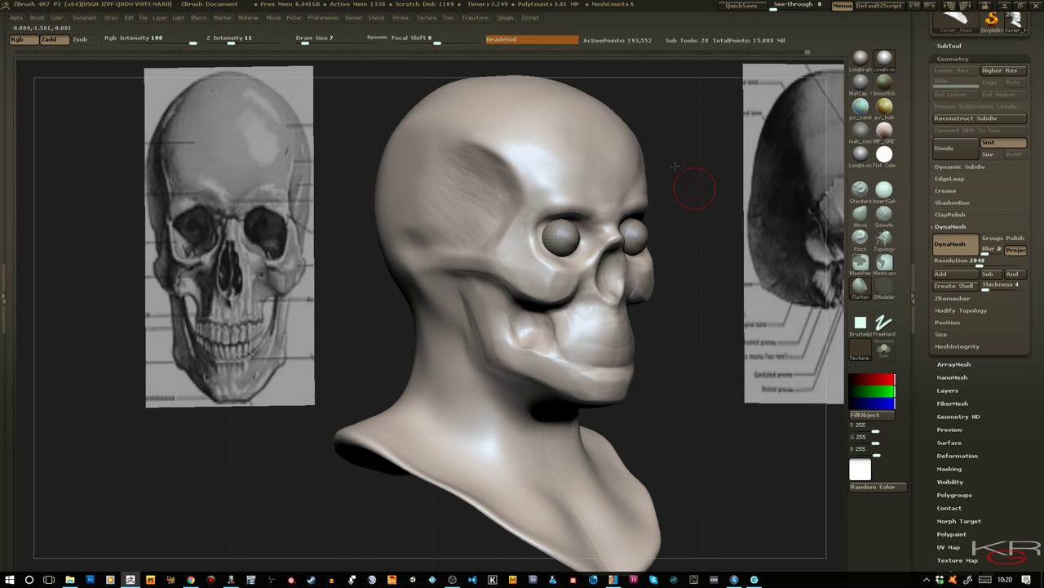
# Build up the side of the forehead above the brow with the ClayTubes brush at draw size 7 and smooth it
pyautogui.moveTo(675, 166); pyautogui.dragTo(750, 167)
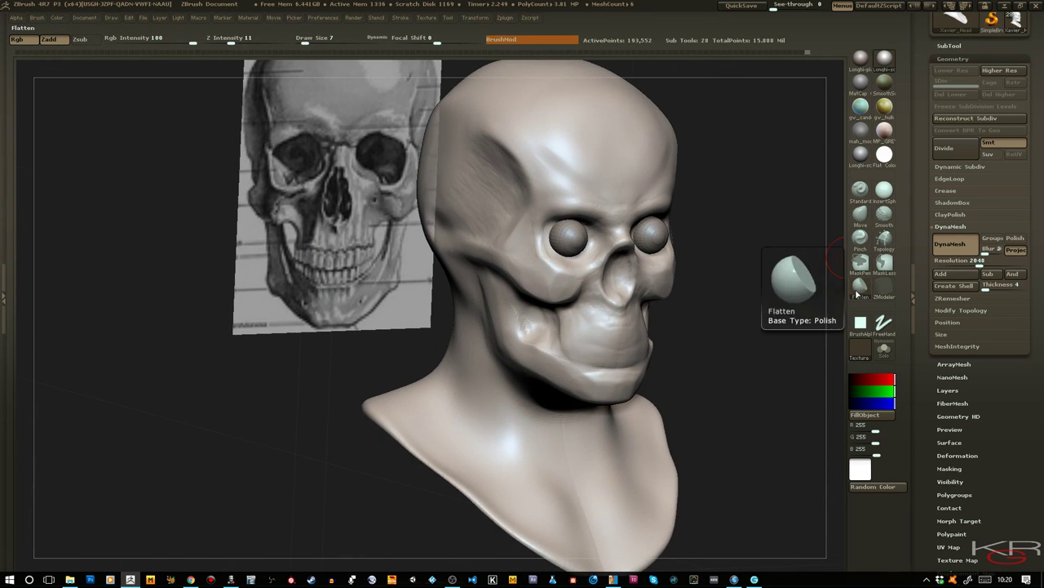
pyautogui.press('b')
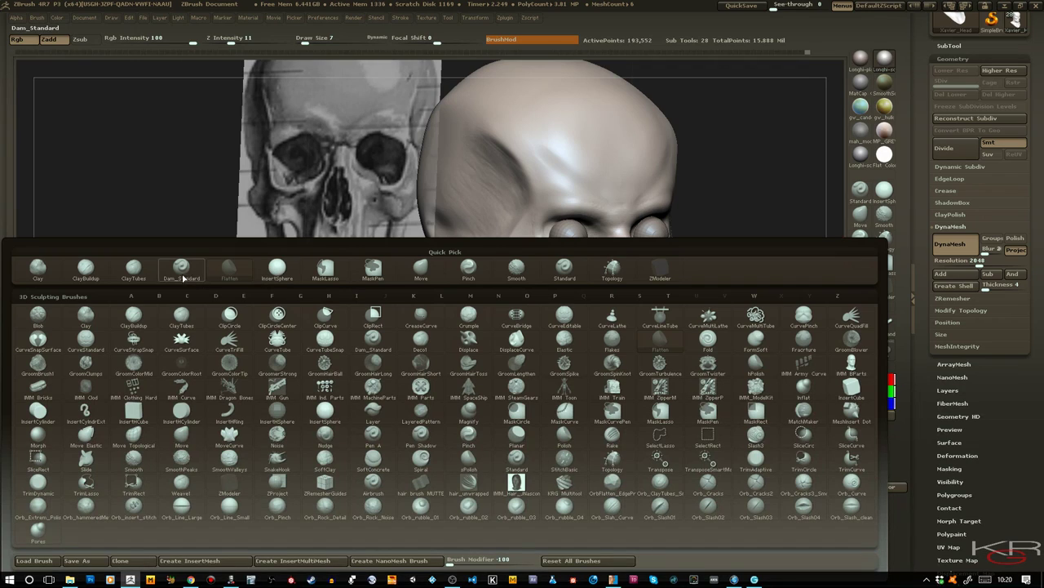
pyautogui.click(133, 269)
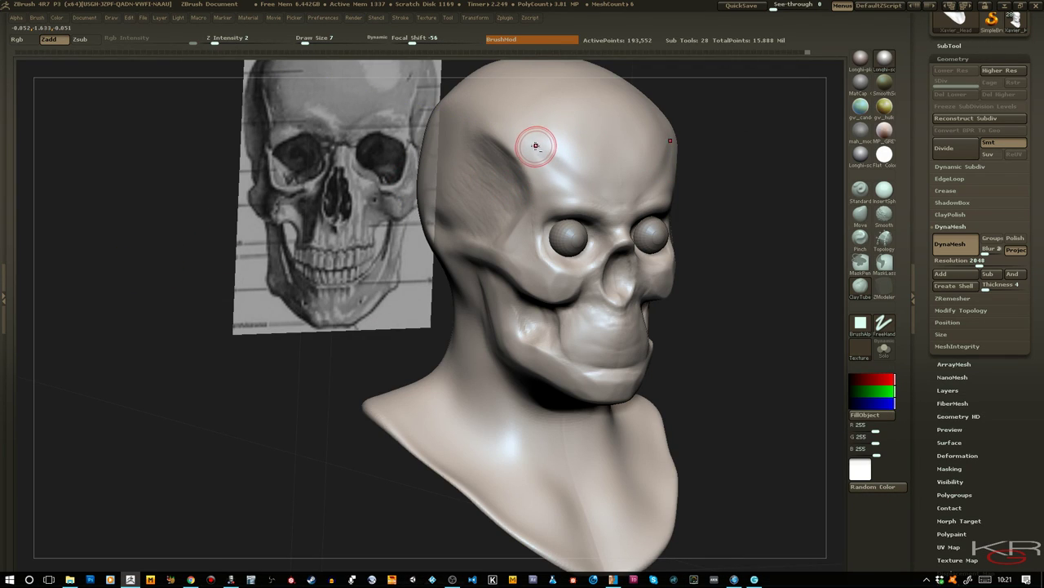
pyautogui.moveTo(536, 144); pyautogui.dragTo(571, 175)
pyautogui.moveTo(546, 150); pyautogui.dragTo(572, 176)
pyautogui.moveTo(546, 150); pyautogui.dragTo(574, 178)
pyautogui.moveTo(547, 151); pyautogui.dragTo(579, 180)
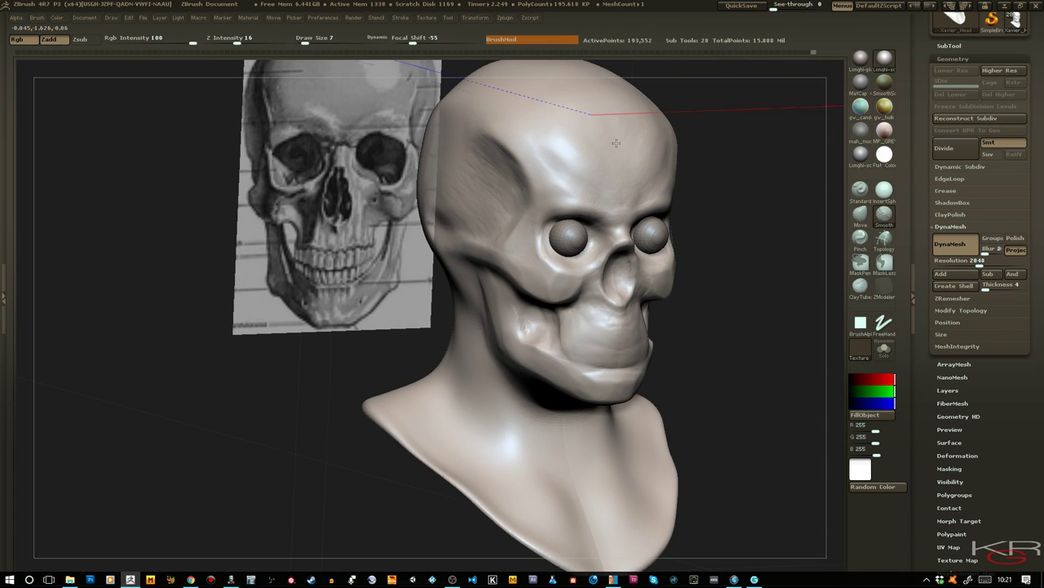
# Flatten the upper jaw between the nasal opening and the cheekbone with the Flatten brush at draw size 5
pyautogui.moveTo(727, 234); pyautogui.dragTo(791, 279)
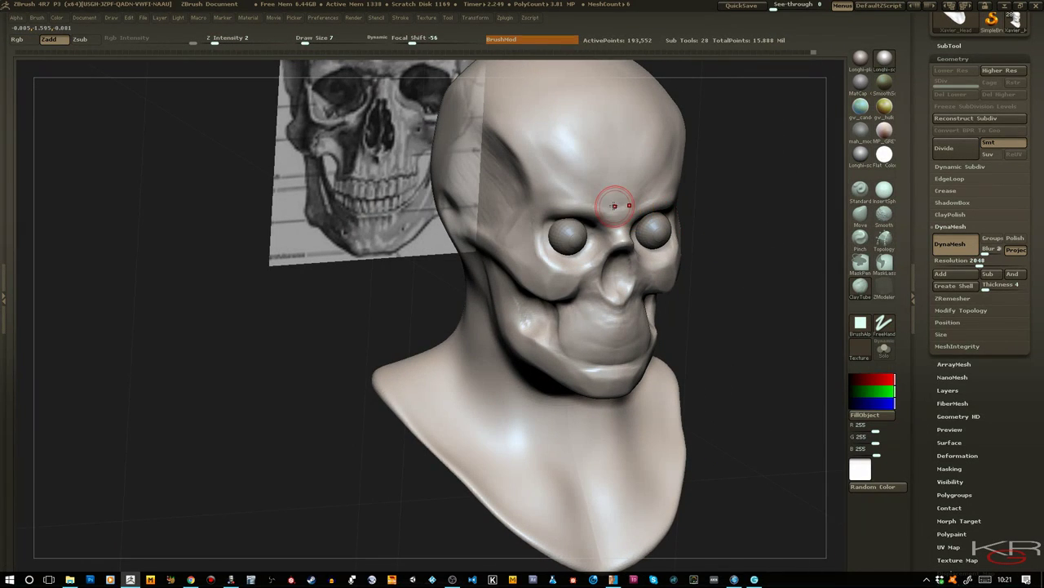
pyautogui.moveTo(734, 247)
pyautogui.mouseDown()
pyautogui.moveTo(761, 245)
pyautogui.moveTo(731, 235)
pyautogui.mouseUp()
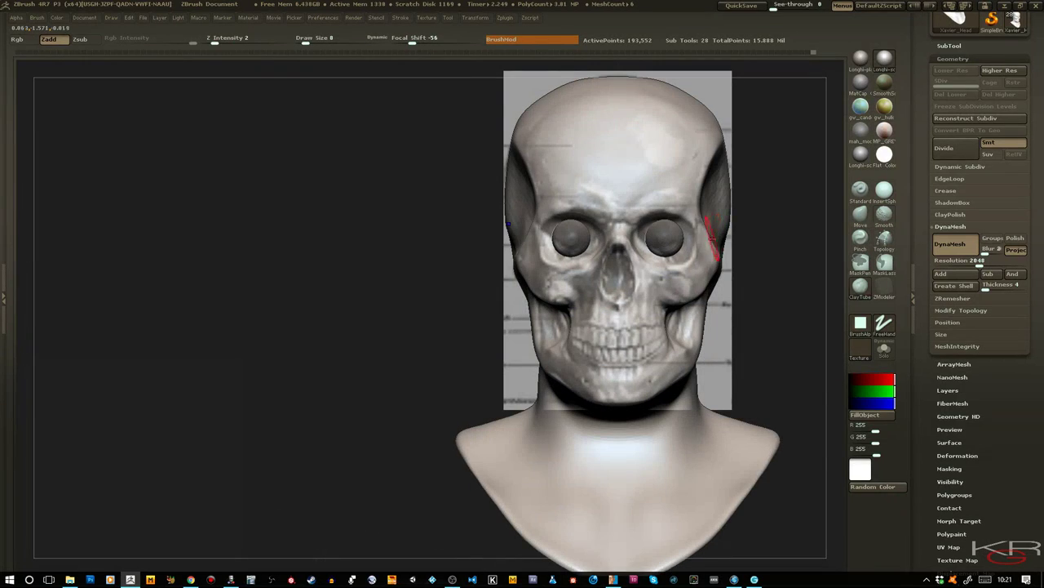
pyautogui.moveTo(781, 267); pyautogui.dragTo(776, 241)
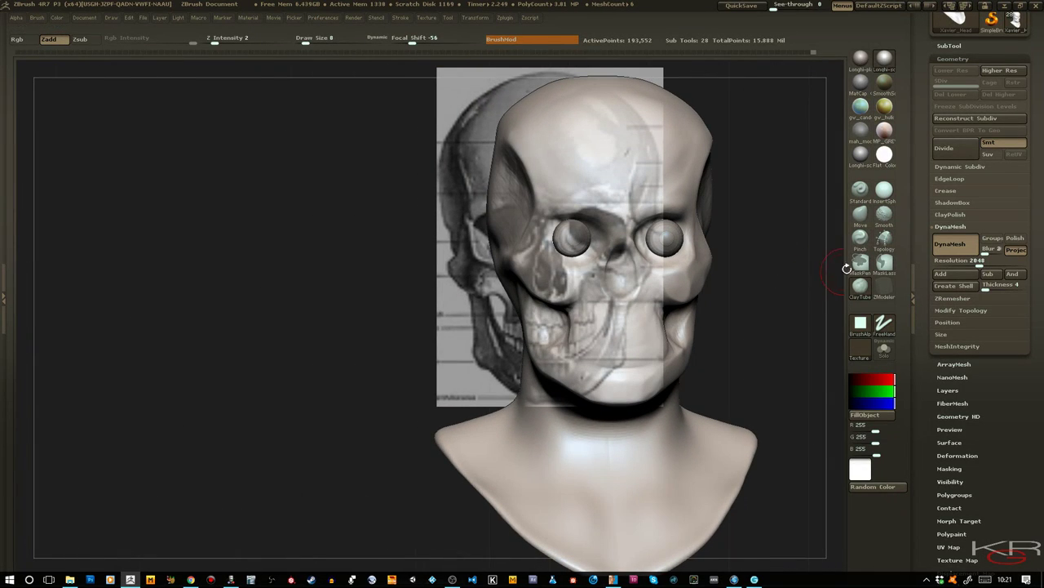
pyautogui.press('b')
pyautogui.press('b')
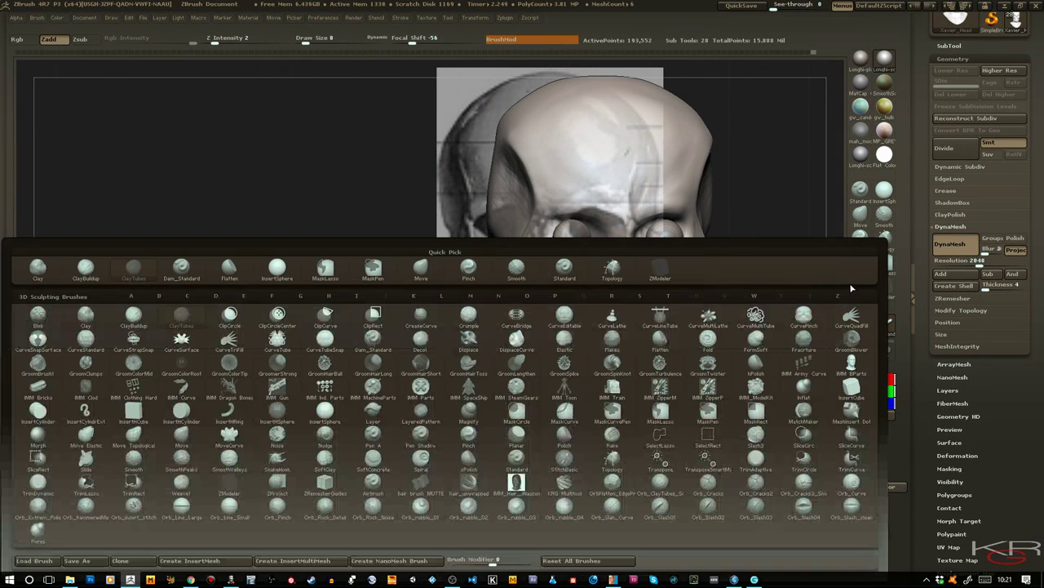
pyautogui.click(232, 269)
pyautogui.moveTo(286, 303); pyautogui.dragTo(359, 279)
pyautogui.moveTo(738, 326); pyautogui.dragTo(653, 298)
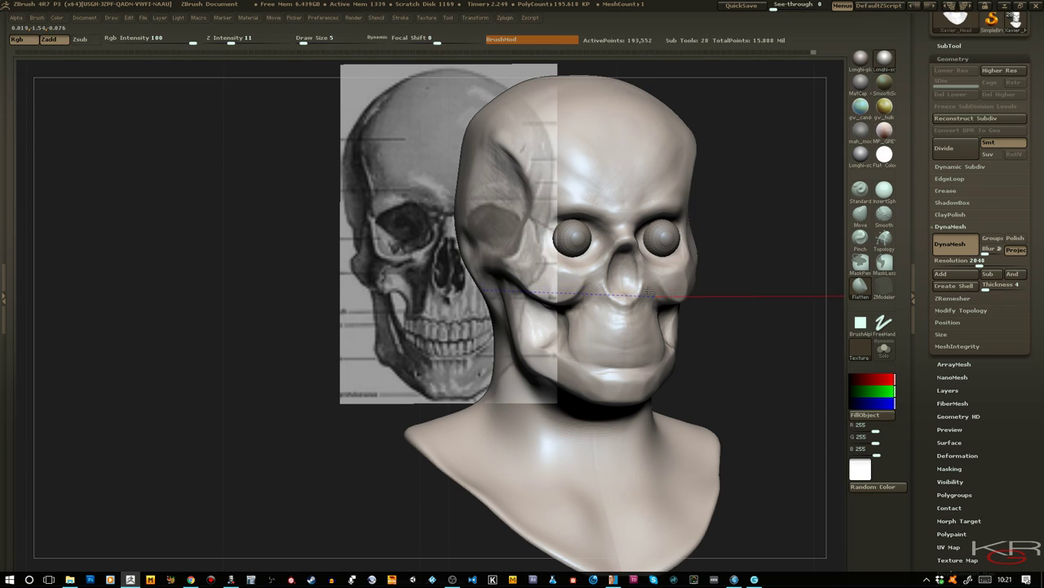
pyautogui.moveTo(653, 292); pyautogui.dragTo(666, 305)
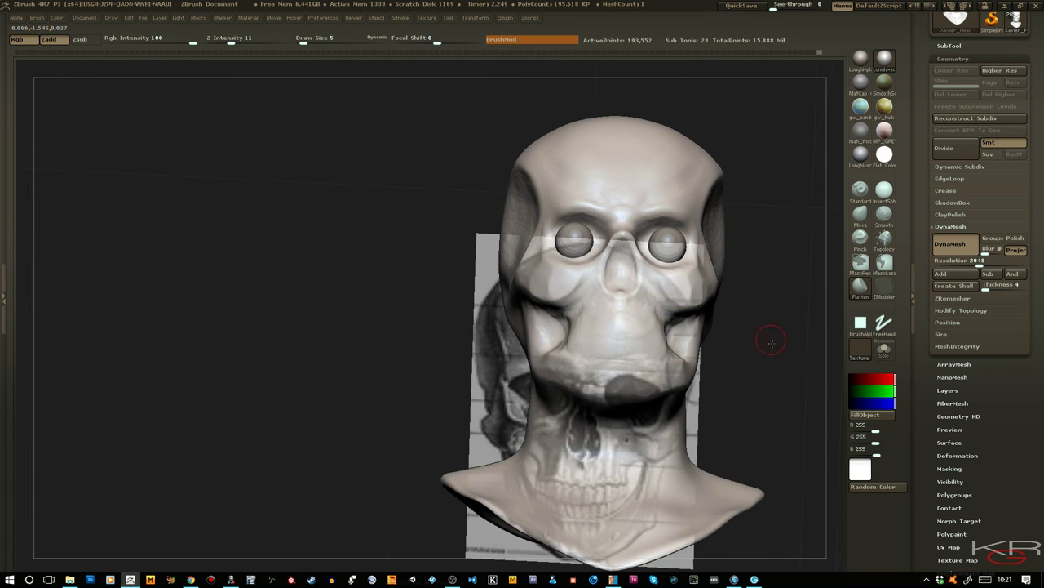
pyautogui.moveTo(771, 342); pyautogui.dragTo(740, 334)
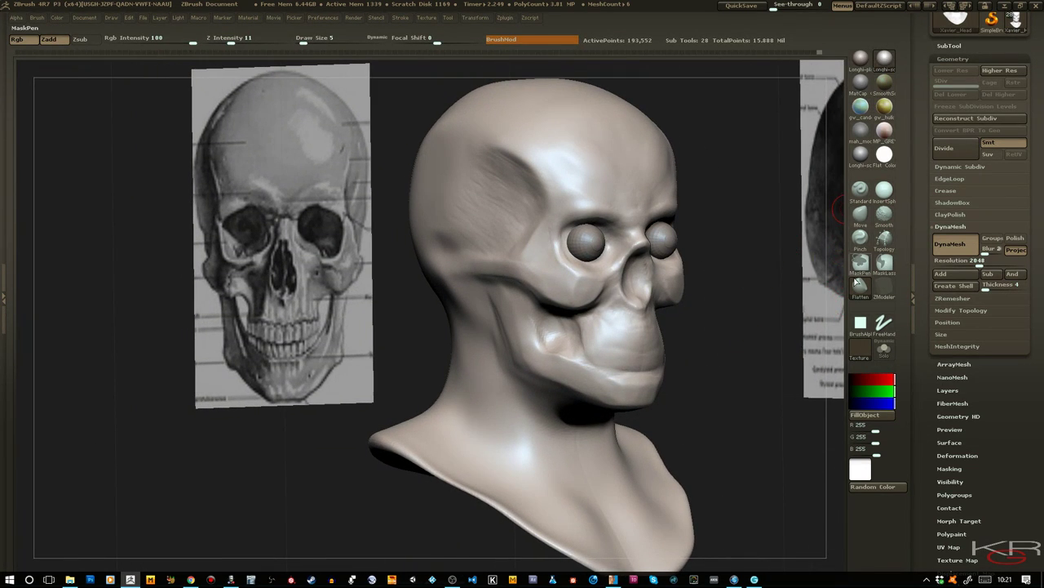
# Build up the rear part of the lower jaw's side with the ClayBuildup brush at draw size 5 and Z intensity 2
pyautogui.press('b')
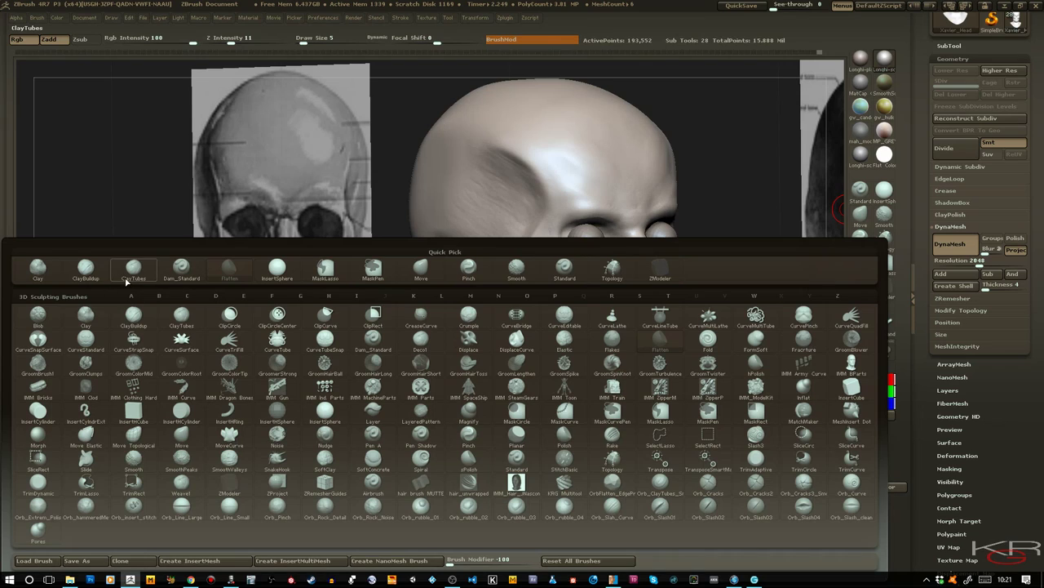
pyautogui.click(88, 273)
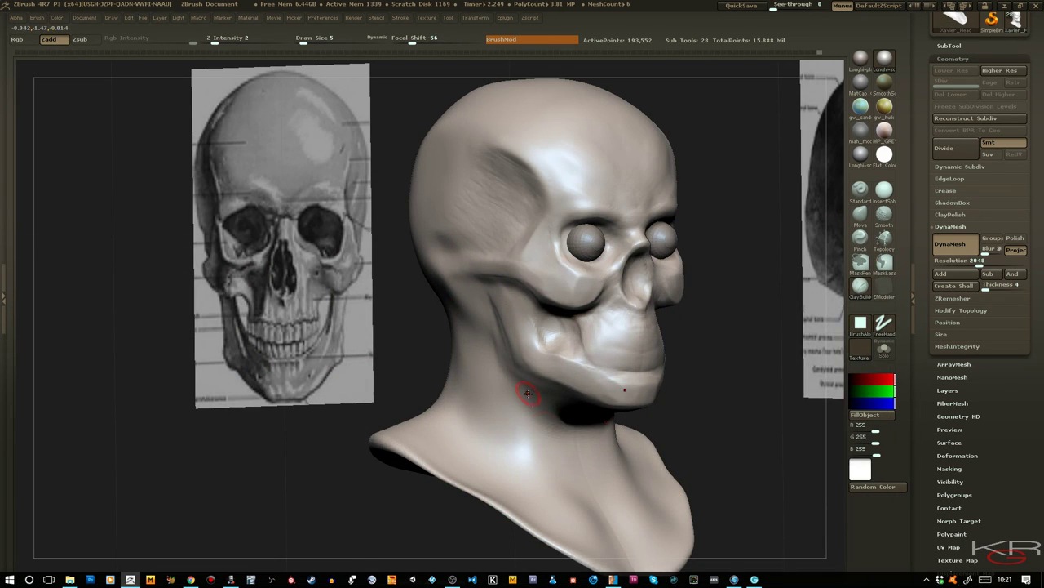
pyautogui.moveTo(709, 410); pyautogui.dragTo(724, 416)
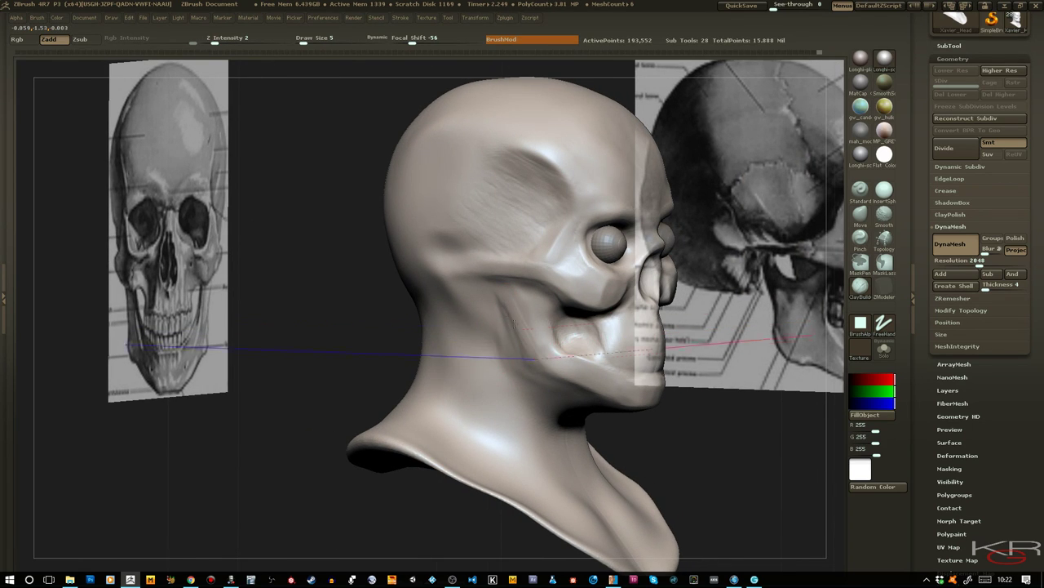
pyautogui.moveTo(513, 310); pyautogui.dragTo(526, 359)
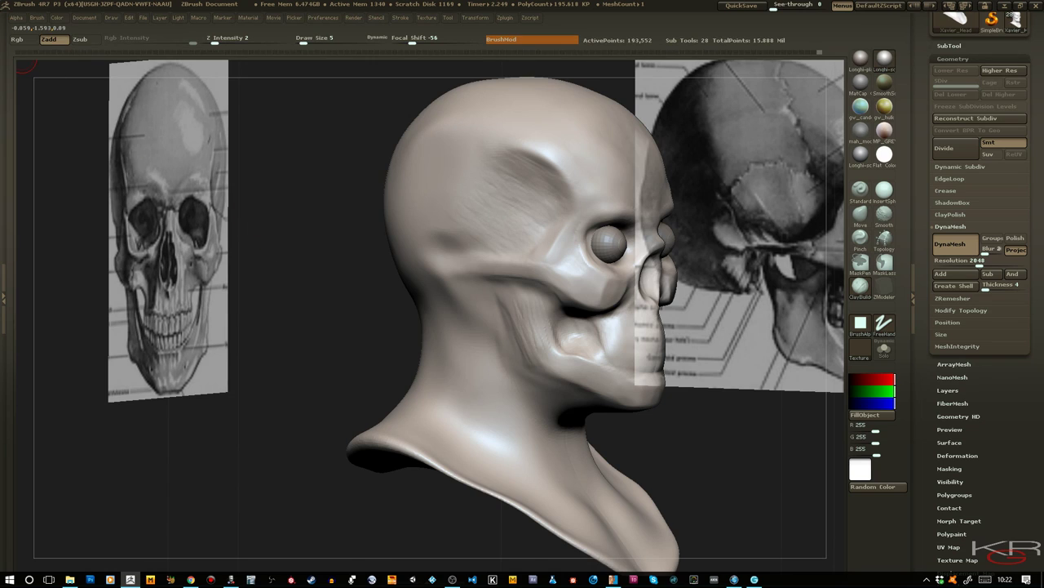
# Switch to Human Anatomy Atlas, show the muscular system and select the right sternocleidomastoid to examine its course along the neck
pyautogui.moveTo(0, 37); pyautogui.dragTo(4, 37)
pyautogui.moveTo(203, 116); pyautogui.dragTo(595, 2)
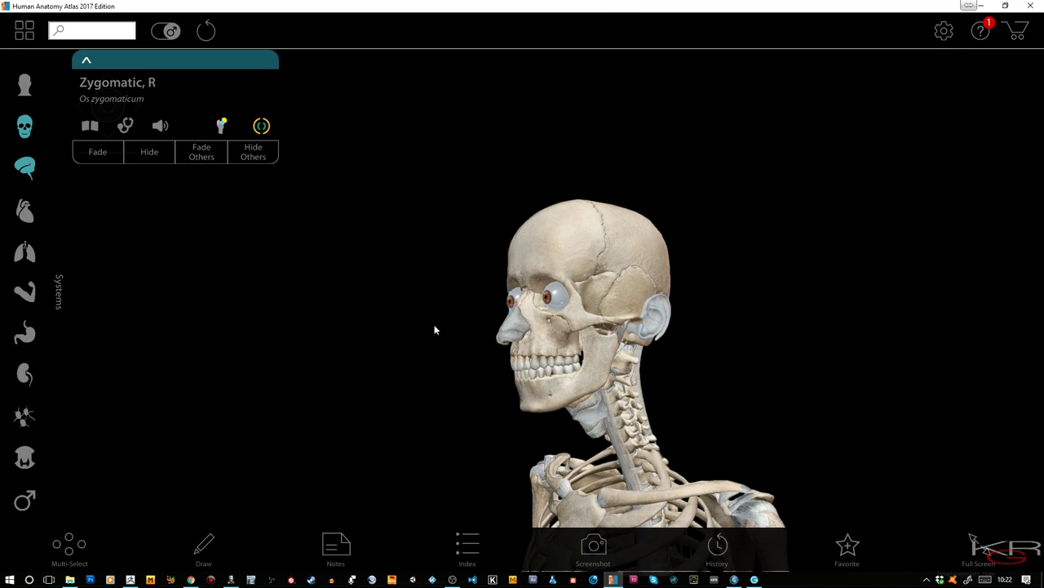
pyautogui.moveTo(435, 330); pyautogui.dragTo(519, 379)
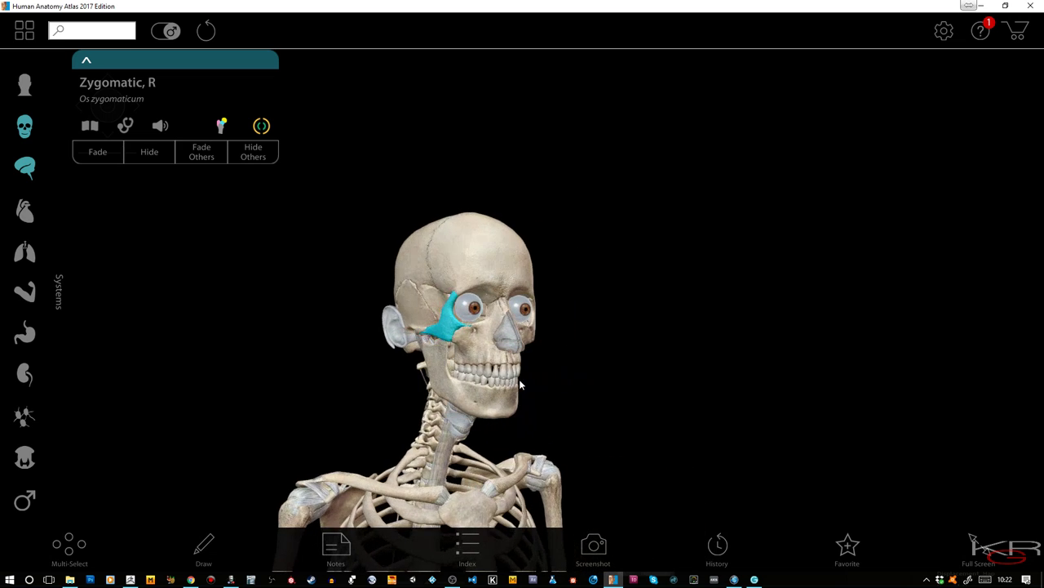
pyautogui.click(26, 292)
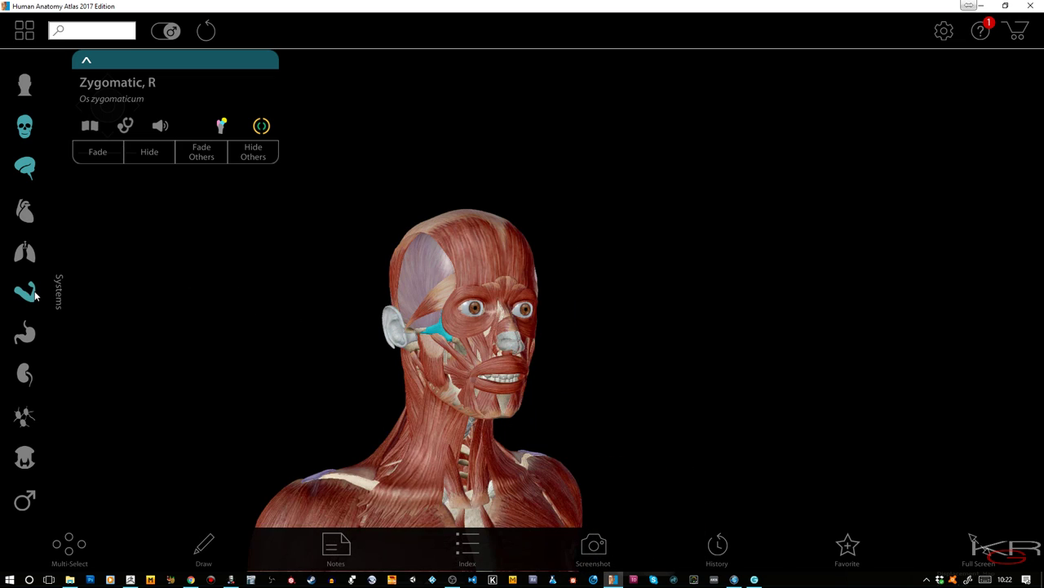
pyautogui.moveTo(709, 375); pyautogui.dragTo(697, 286, button='right')
pyautogui.moveTo(698, 286); pyautogui.dragTo(645, 285)
pyautogui.click(378, 218)
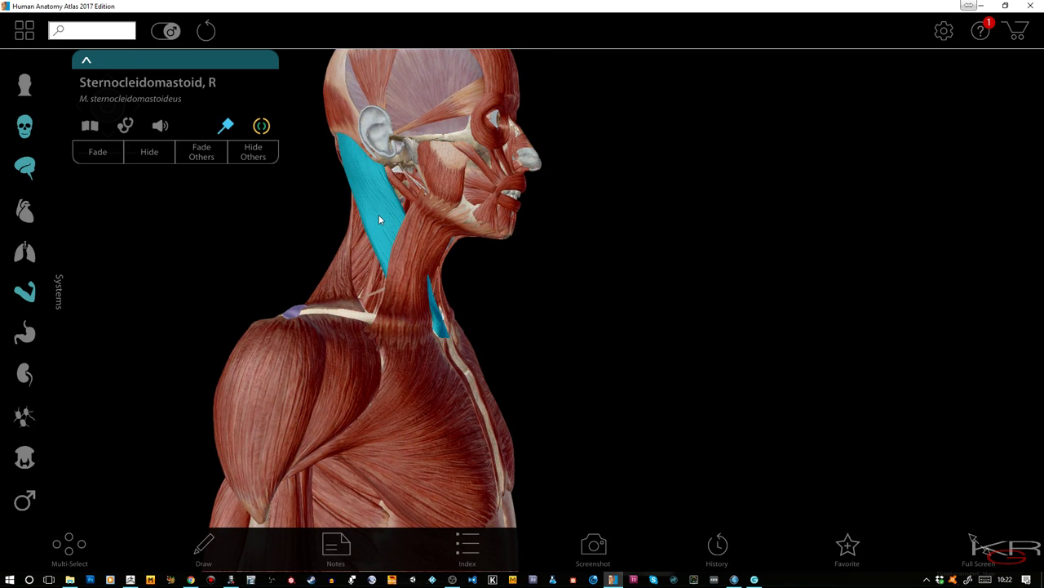
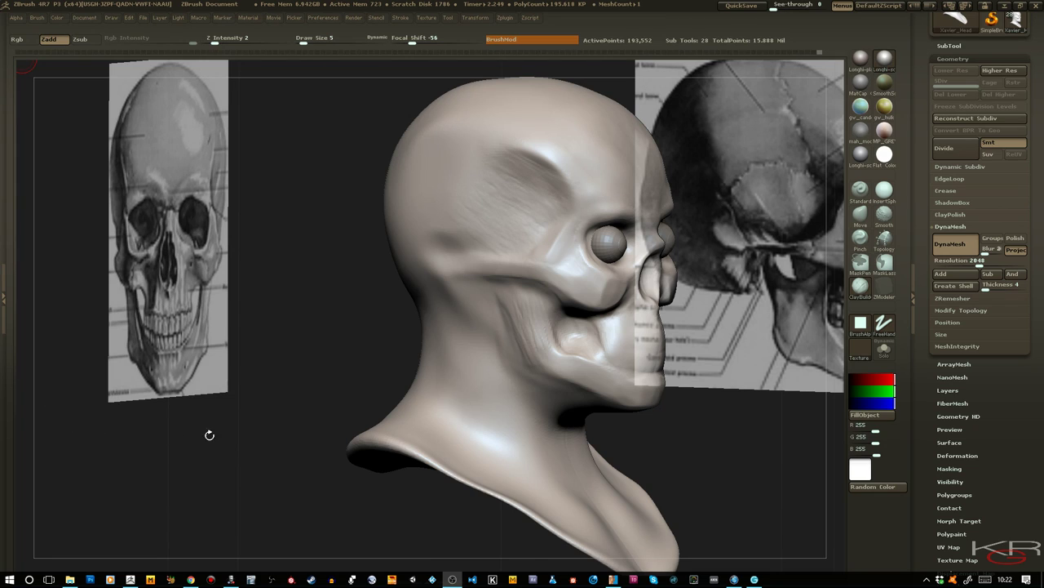
# Back in ZBrush, build up the sternocleidomastoid along the neck and mark the collarbones with the ClayBuildup brush at draw size 5
pyautogui.moveTo(251, 442)
pyautogui.mouseDown()
pyautogui.moveTo(222, 454)
pyautogui.moveTo(263, 419)
pyautogui.moveTo(281, 435)
pyautogui.mouseUp()
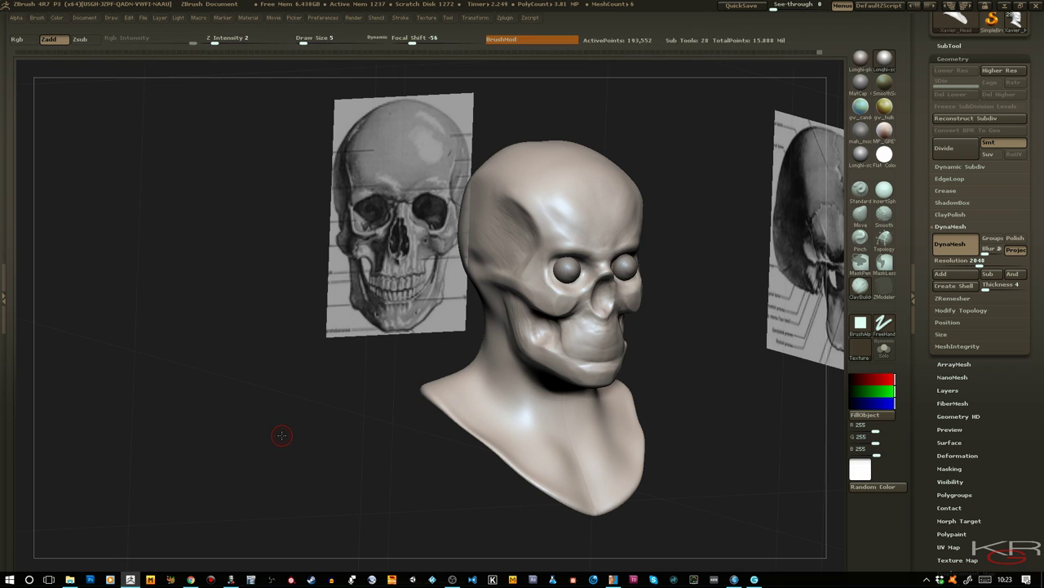
pyautogui.moveTo(356, 399); pyautogui.dragTo(508, 350)
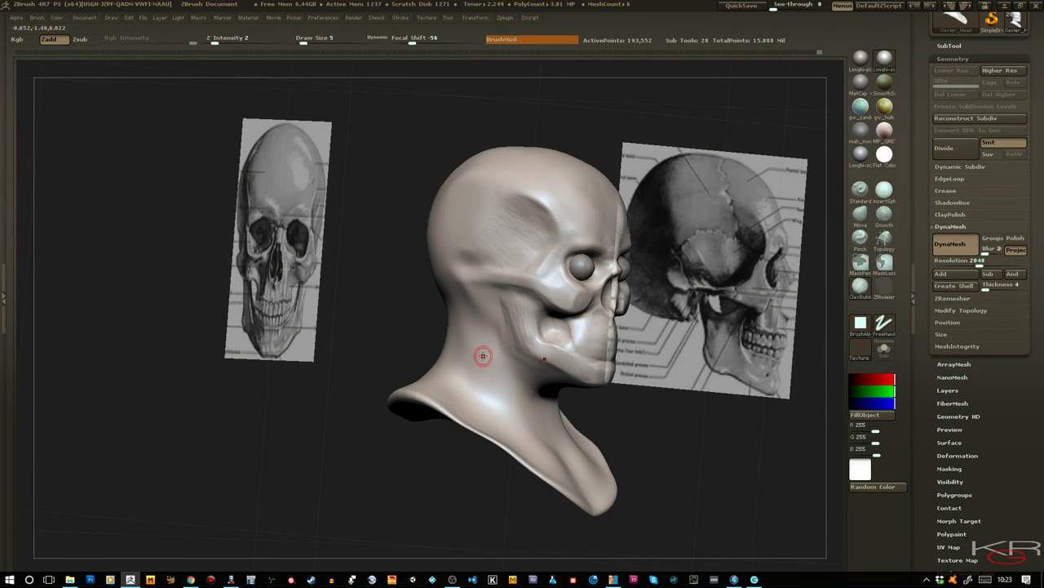
pyautogui.moveTo(475, 341)
pyautogui.mouseDown()
pyautogui.moveTo(486, 357)
pyautogui.moveTo(481, 346)
pyautogui.mouseUp()
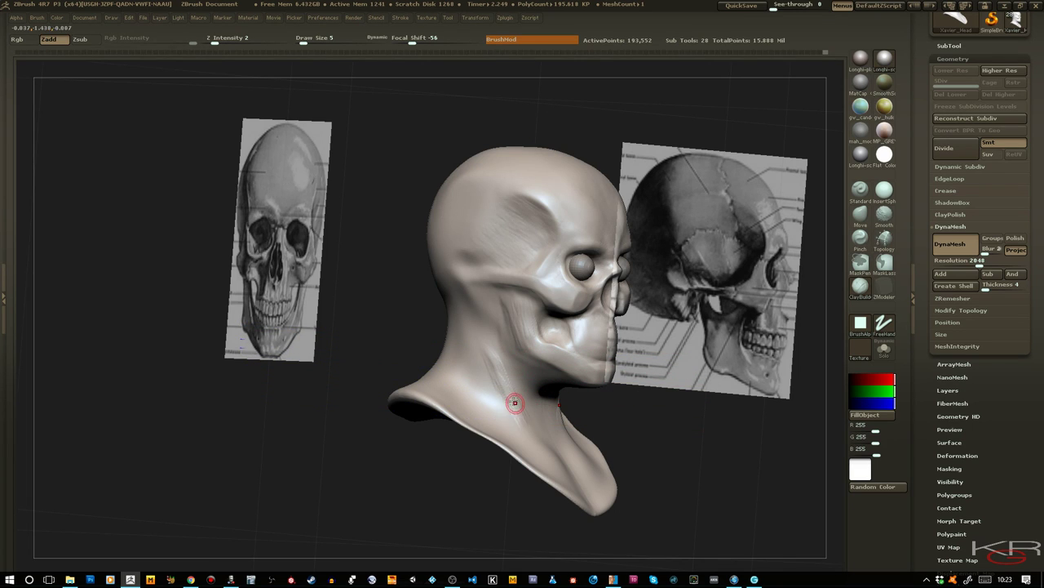
pyautogui.moveTo(425, 338); pyautogui.dragTo(534, 434)
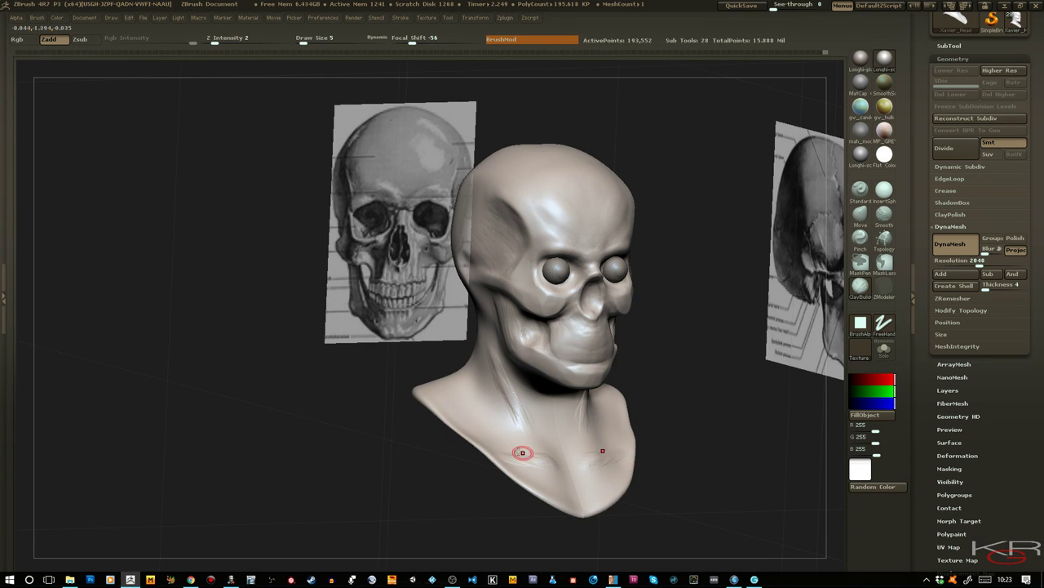
# Strengthen the lower sternocleidomastoid where it meets the collarbone with the ClayBuildup brush at draw size 6
pyautogui.moveTo(515, 419)
pyautogui.mouseDown()
pyautogui.moveTo(508, 398)
pyautogui.moveTo(514, 412)
pyautogui.mouseUp()
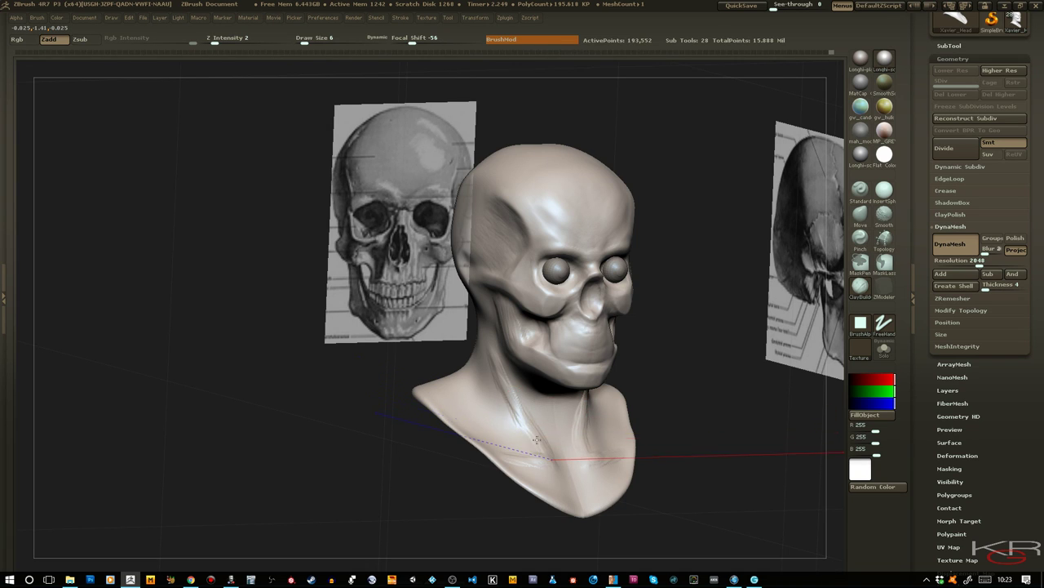
pyautogui.moveTo(655, 420); pyautogui.dragTo(726, 419)
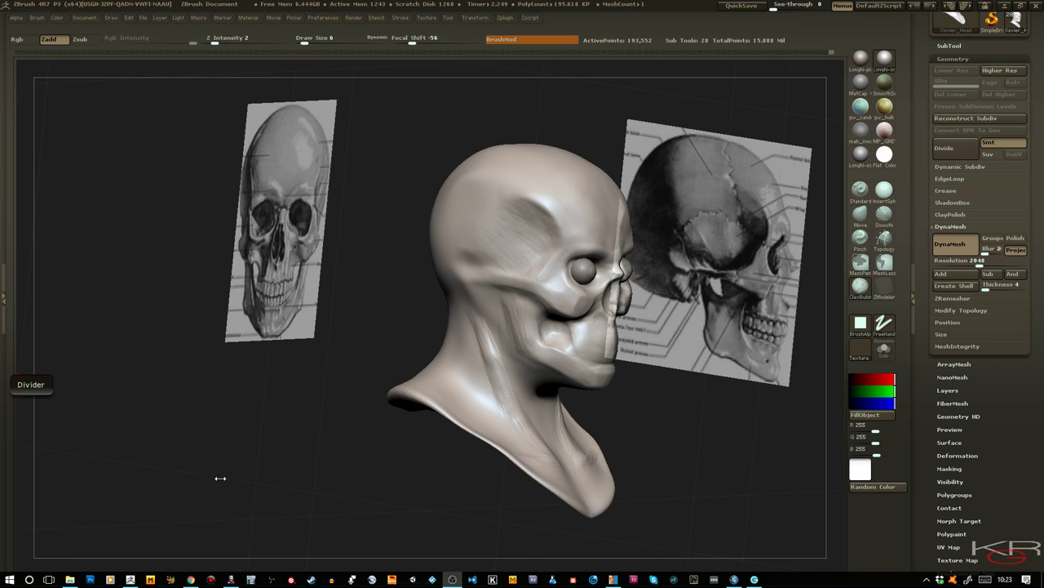
pyautogui.moveTo(668, 452); pyautogui.dragTo(693, 447)
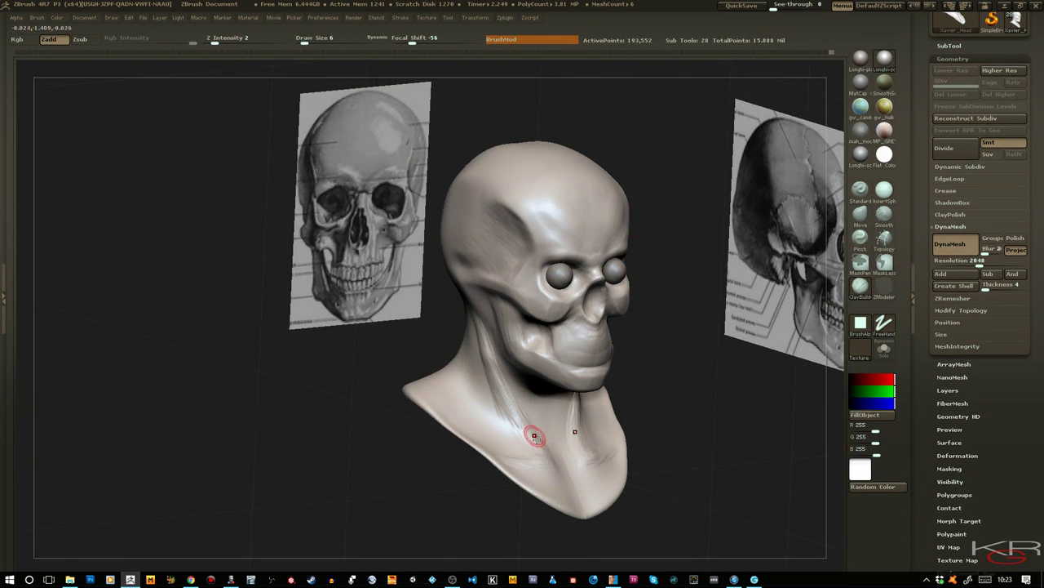
pyautogui.moveTo(527, 432); pyautogui.dragTo(555, 458)
# Shape the side of the neck around the sternocleidomastoid with the ClayBuildup brush at draw size 9 and smooth the strokes
pyautogui.moveTo(679, 413)
pyautogui.mouseDown()
pyautogui.moveTo(690, 411)
pyautogui.moveTo(669, 403)
pyautogui.mouseUp()
pyautogui.moveTo(651, 481); pyautogui.dragTo(499, 393)
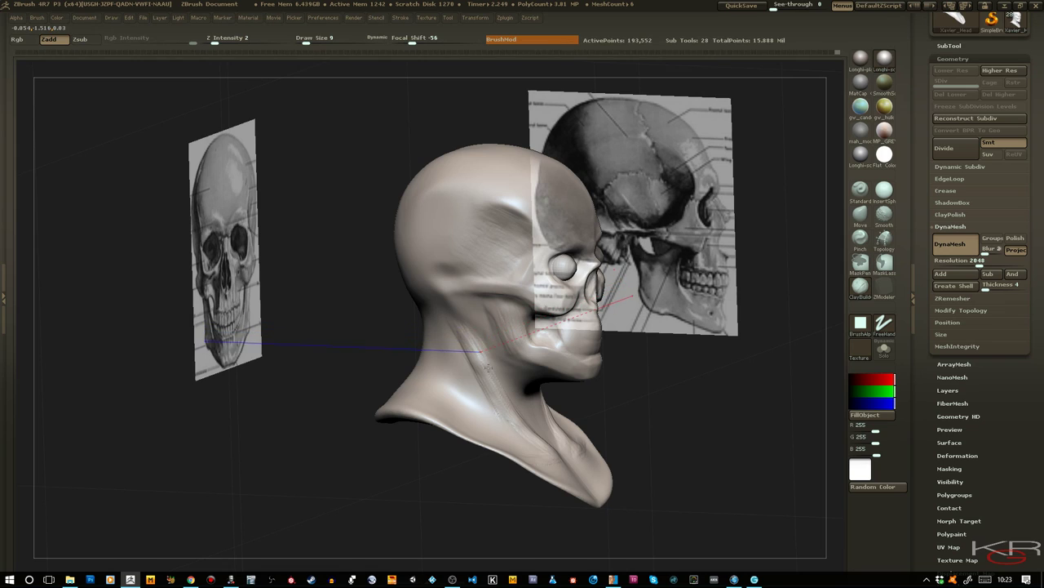
pyautogui.moveTo(499, 395); pyautogui.dragTo(511, 416)
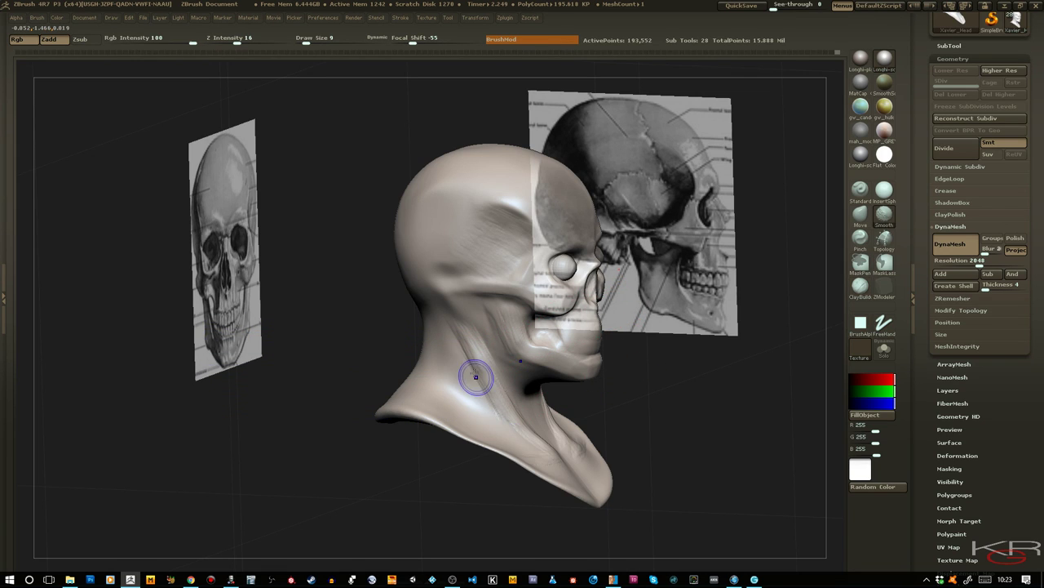
pyautogui.moveTo(477, 377)
pyautogui.keyDown('shift'); pyautogui.mouseDown()
pyautogui.moveTo(495, 385)
pyautogui.moveTo(486, 360)
pyautogui.moveTo(492, 373)
pyautogui.mouseUp(); pyautogui.keyUp('shift')
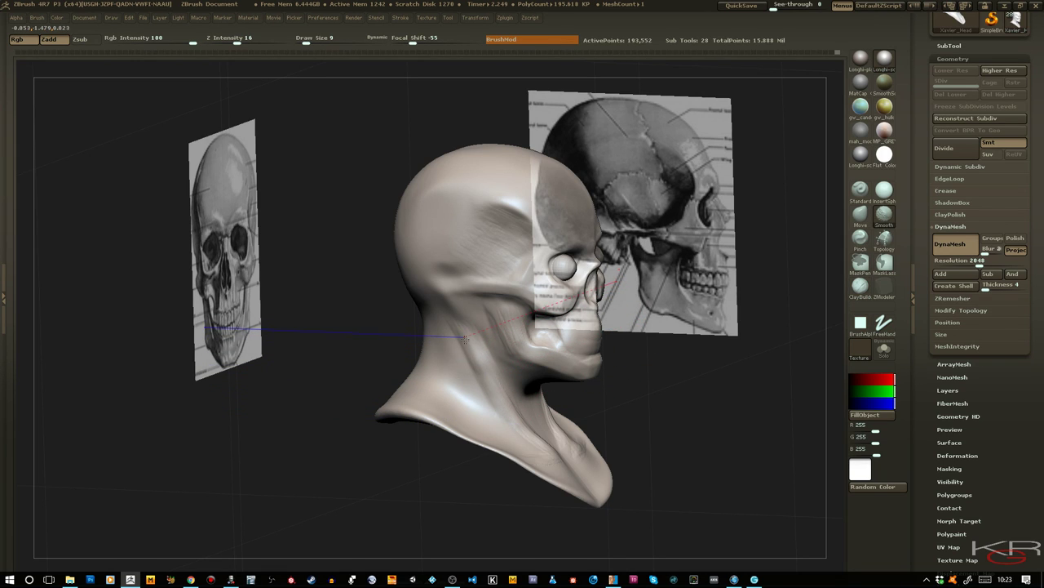
pyautogui.moveTo(471, 358); pyautogui.dragTo(482, 377, button='right')
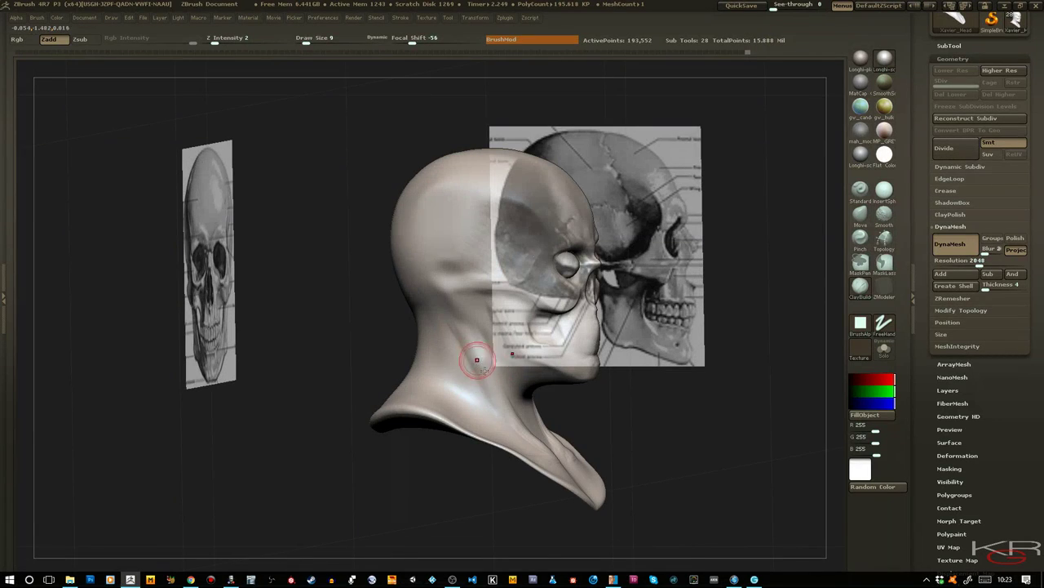
# Check the neck from the front, then define the sternocleidomastoid's full length at draw size 9 and smooth it
pyautogui.moveTo(643, 476)
pyautogui.mouseDown()
pyautogui.moveTo(512, 416)
pyautogui.moveTo(553, 445)
pyautogui.mouseUp()
pyautogui.press('shift')
pyautogui.keyDown('shift'); pyautogui.moveTo(451, 369); pyautogui.dragTo(372, 304); pyautogui.keyUp('shift')
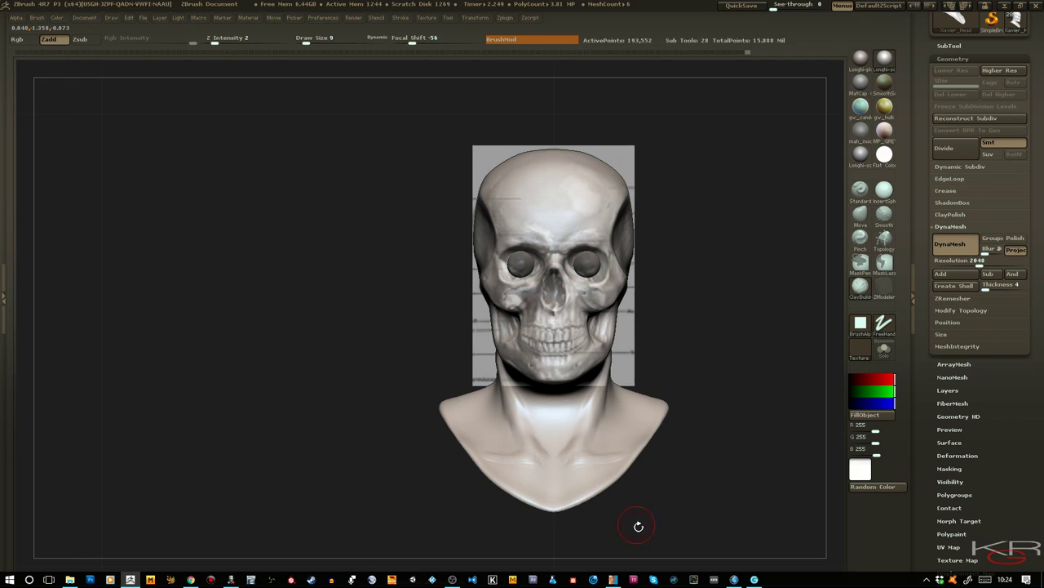
pyautogui.moveTo(733, 579)
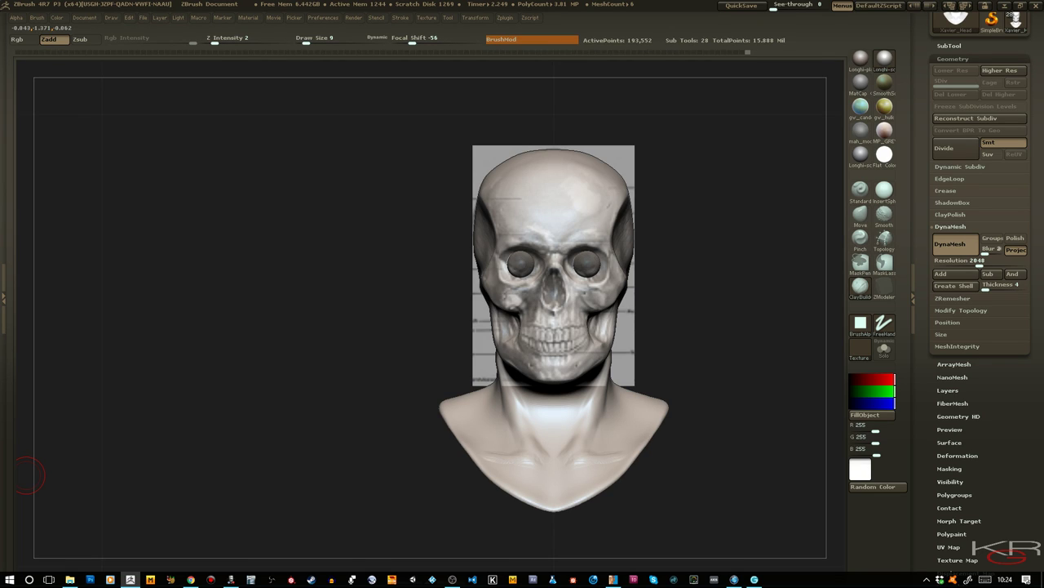
pyautogui.click(27, 473)
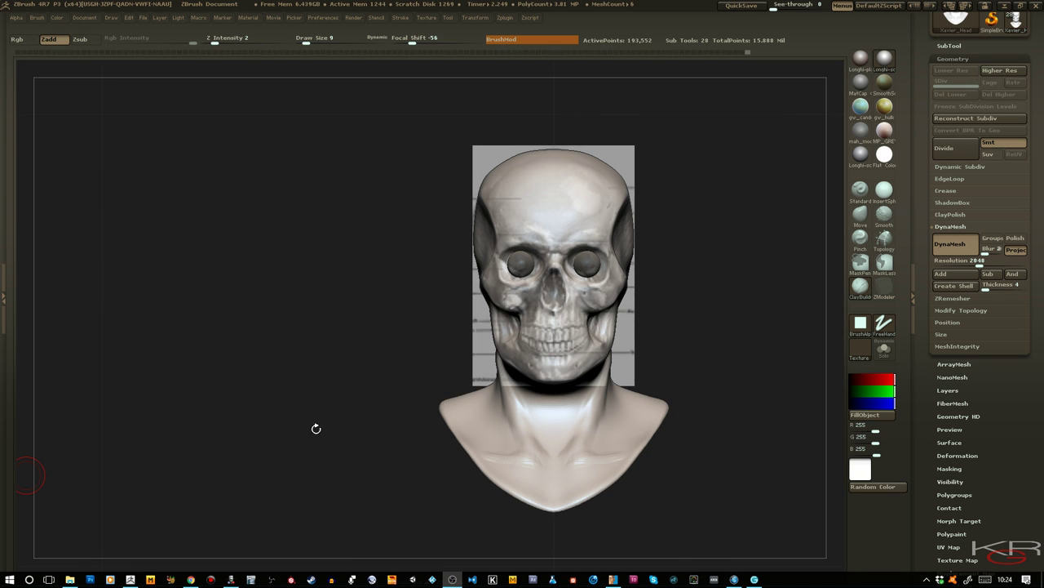
pyautogui.moveTo(315, 428); pyautogui.dragTo(263, 371)
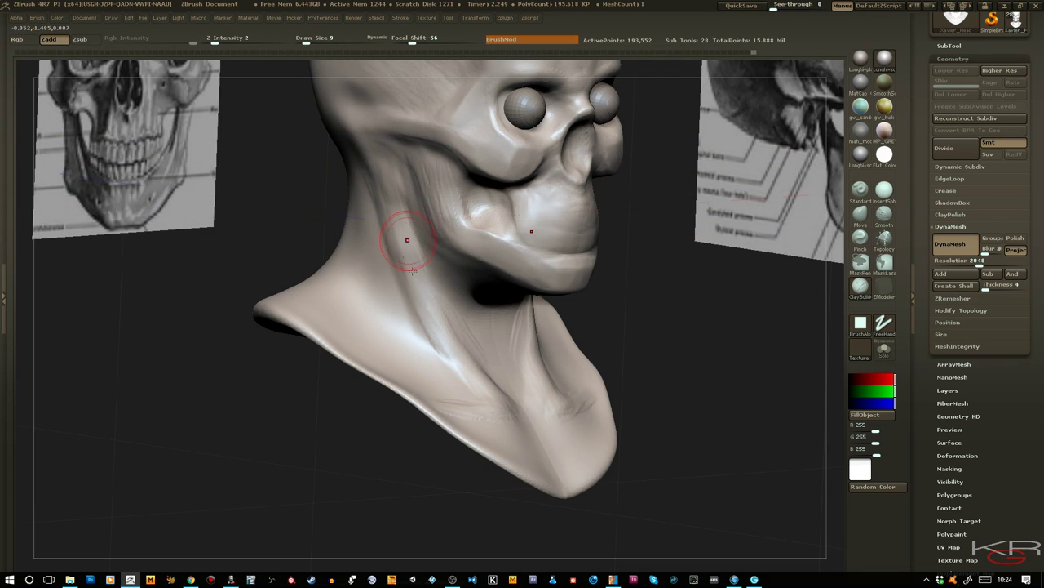
pyautogui.press('shift')
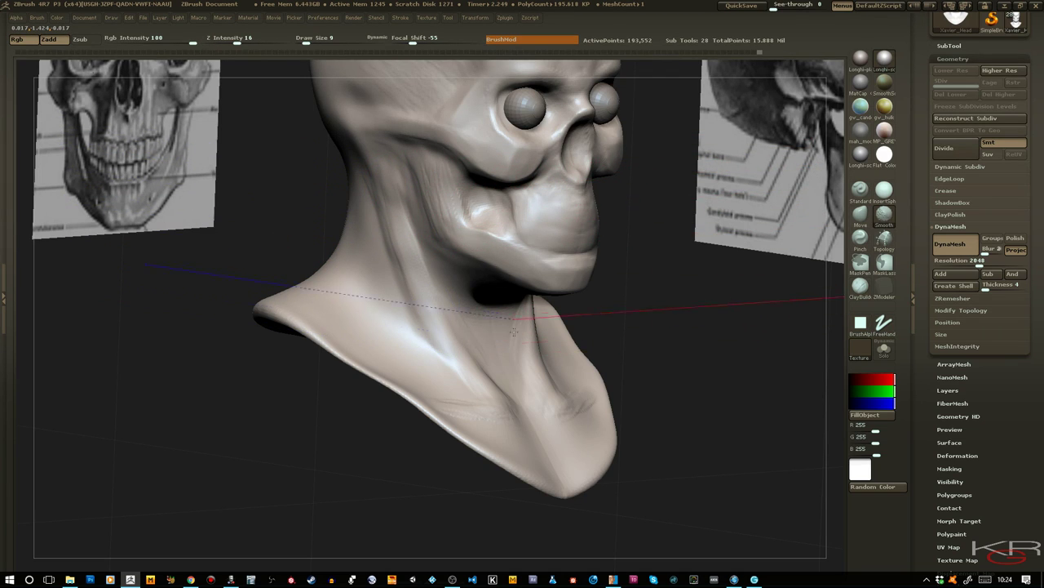
# Shape the upper chest between the inner ends of the collarbones with the ClayBuildup brush at draw size 9 and smooth it
pyautogui.moveTo(641, 387); pyautogui.dragTo(534, 382)
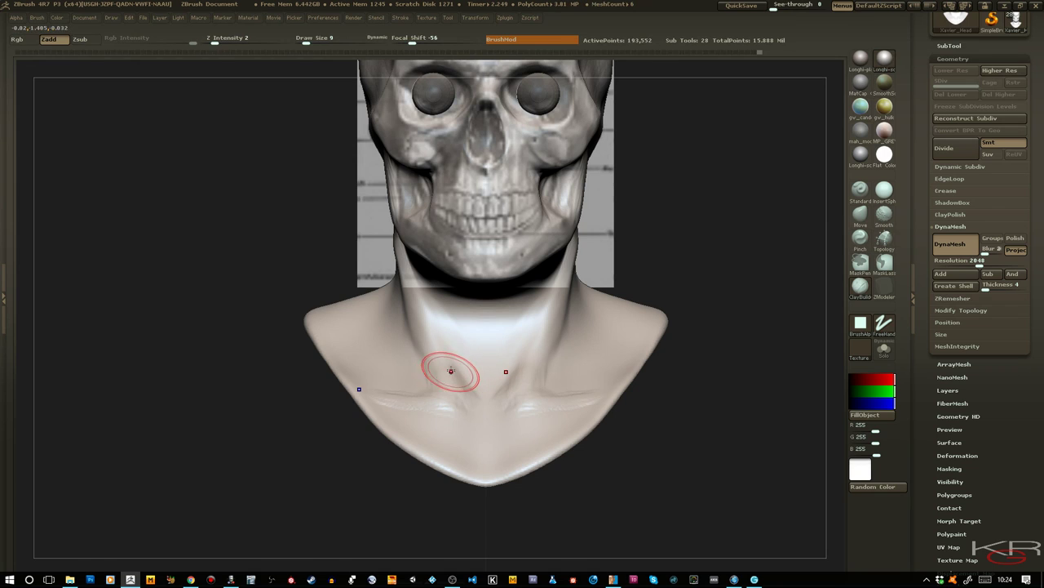
pyautogui.moveTo(611, 457); pyautogui.dragTo(691, 530)
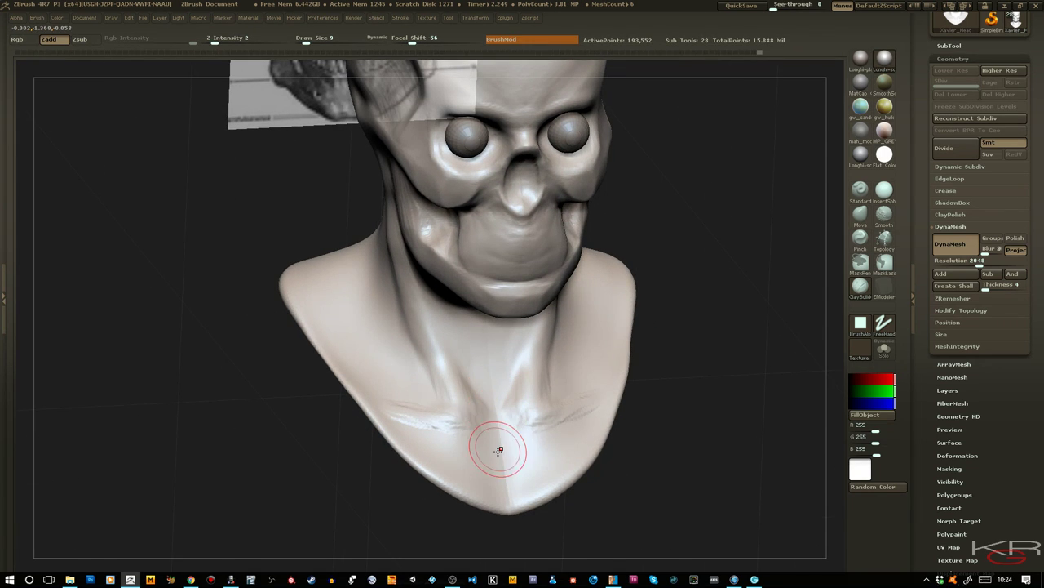
pyautogui.moveTo(625, 517); pyautogui.dragTo(683, 372)
pyautogui.moveTo(408, 404)
pyautogui.keyDown('shift'); pyautogui.mouseDown()
pyautogui.moveTo(400, 398)
pyautogui.moveTo(413, 380)
pyautogui.mouseUp(); pyautogui.keyUp('shift')
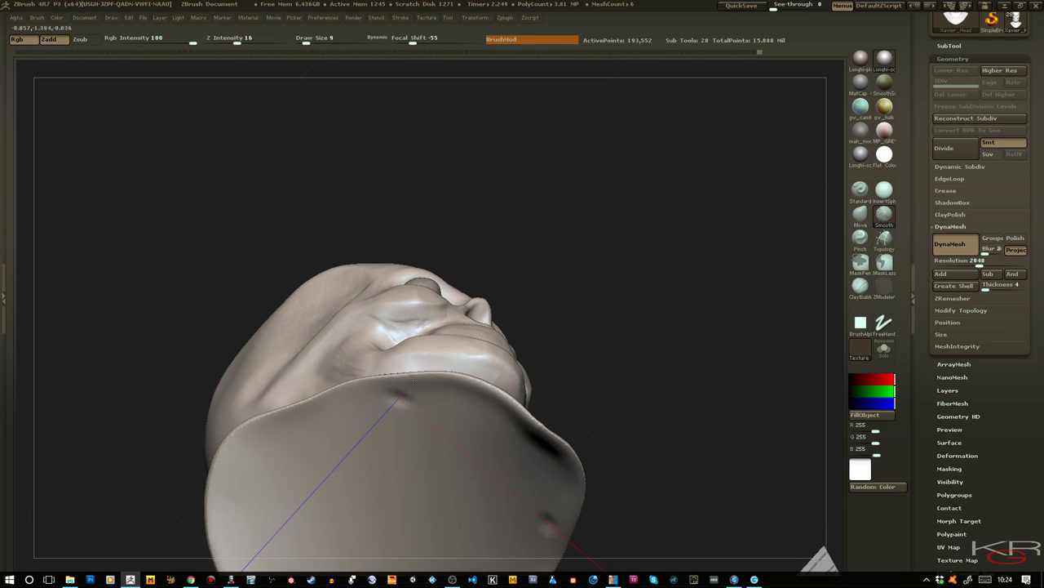
pyautogui.moveTo(569, 281)
pyautogui.mouseDown()
pyautogui.moveTo(603, 415)
pyautogui.moveTo(629, 401)
pyautogui.mouseUp()
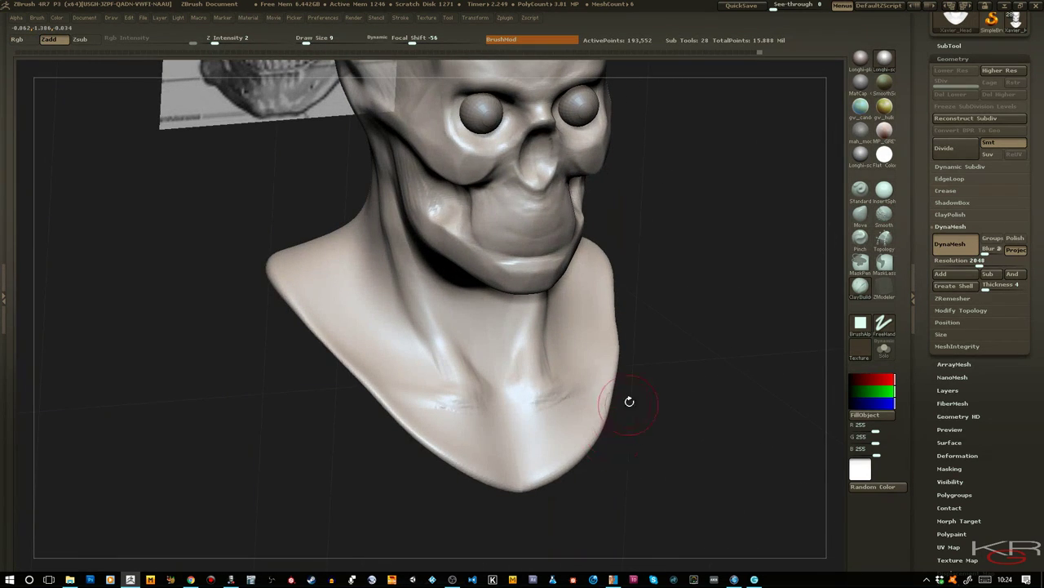
pyautogui.moveTo(739, 405)
pyautogui.mouseDown()
pyautogui.moveTo(693, 387)
pyautogui.moveTo(725, 405)
pyautogui.mouseUp()
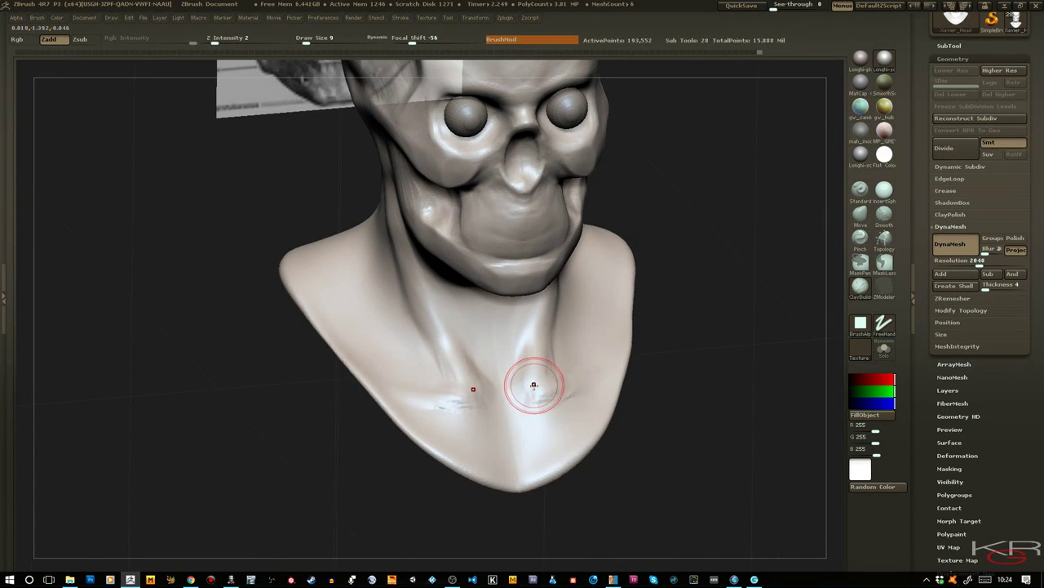
# Build up the throat below the chin and the adjoining sternocleidomastoid with the ClayBuildup brush at draw size 9
pyautogui.moveTo(530, 395); pyautogui.dragTo(481, 359)
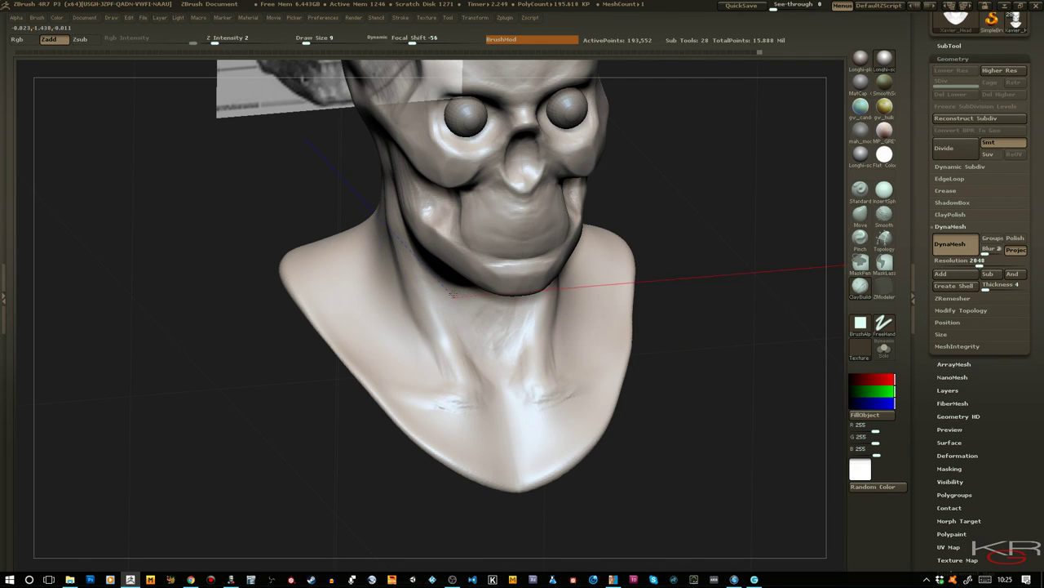
pyautogui.moveTo(633, 392)
pyautogui.mouseDown()
pyautogui.moveTo(655, 397)
pyautogui.moveTo(682, 432)
pyautogui.moveTo(426, 301)
pyautogui.mouseUp()
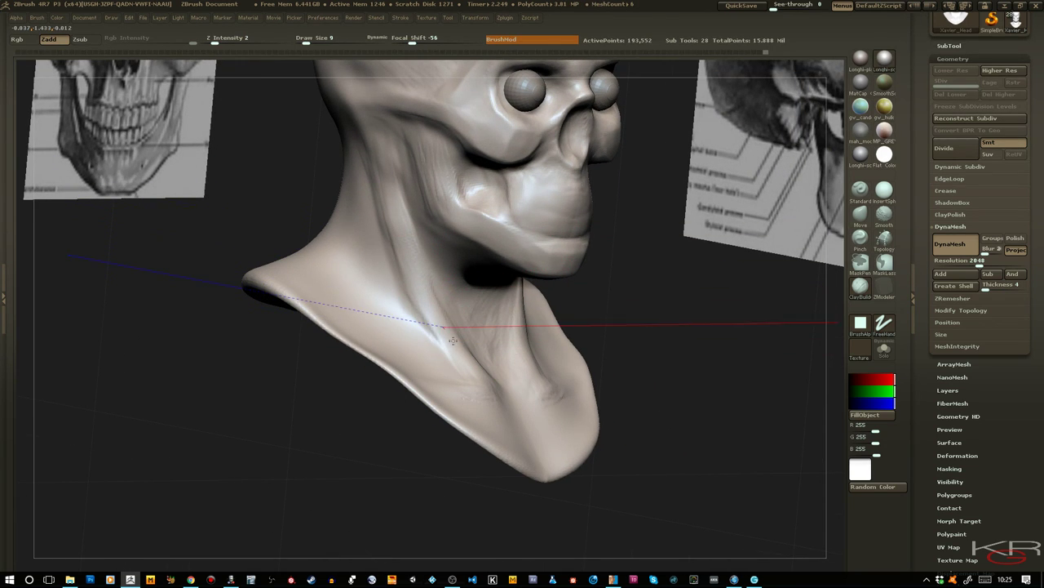
pyautogui.moveTo(645, 393); pyautogui.dragTo(636, 357)
pyautogui.moveTo(449, 338)
pyautogui.mouseDown()
pyautogui.moveTo(410, 237)
pyautogui.moveTo(448, 336)
pyautogui.mouseUp()
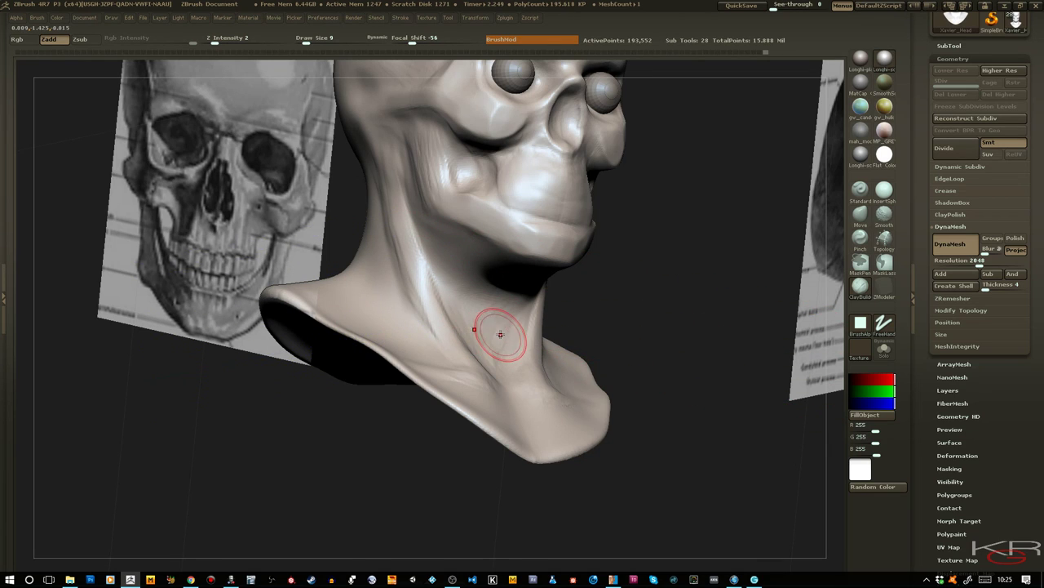
# Build up the larynx at the centre of the throat with the ClayBuildup brush at draw size 9
pyautogui.keyDown('shift'); pyautogui.moveTo(641, 345); pyautogui.dragTo(479, 306); pyautogui.keyUp('shift')
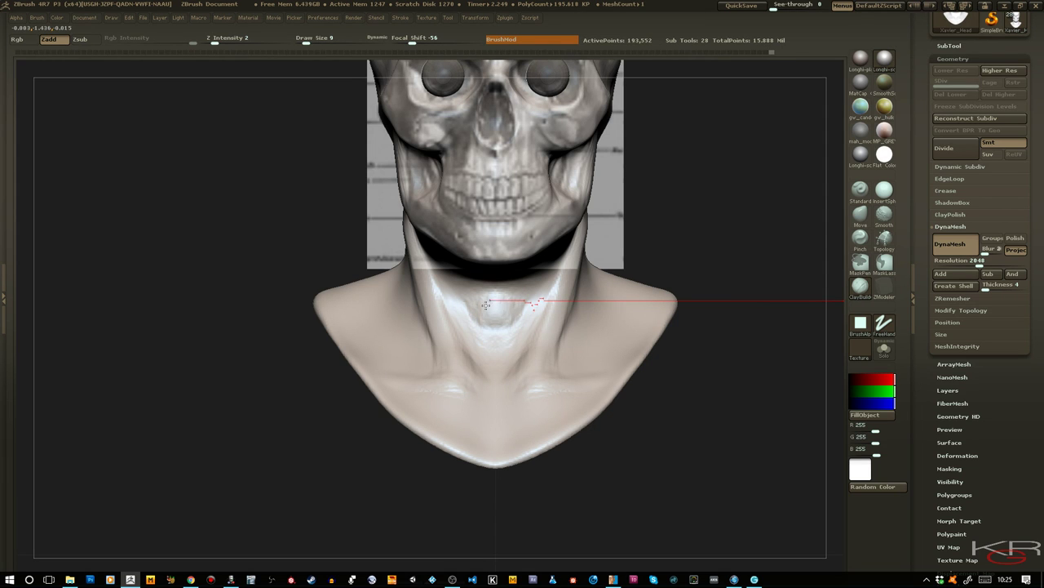
pyautogui.moveTo(602, 389); pyautogui.dragTo(704, 448)
pyautogui.moveTo(702, 442)
pyautogui.mouseDown()
pyautogui.moveTo(676, 409)
pyautogui.moveTo(620, 407)
pyautogui.moveTo(610, 383)
pyautogui.mouseUp()
pyautogui.moveTo(475, 294); pyautogui.dragTo(490, 304)
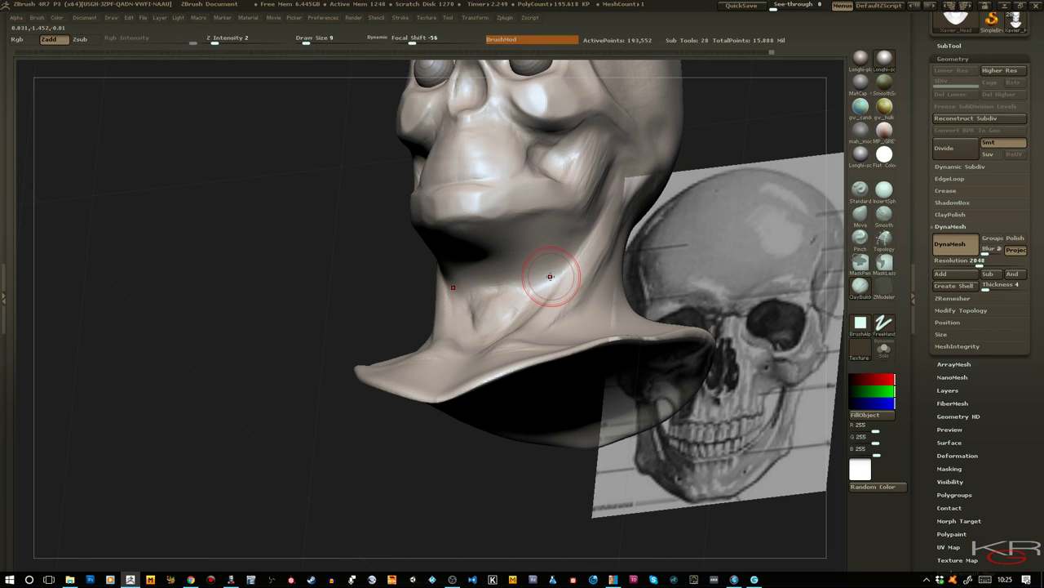
# Refine the larynx and the sides of the throat at draw size 9, checking the form from both sides and the front
pyautogui.moveTo(487, 305); pyautogui.dragTo(456, 318)
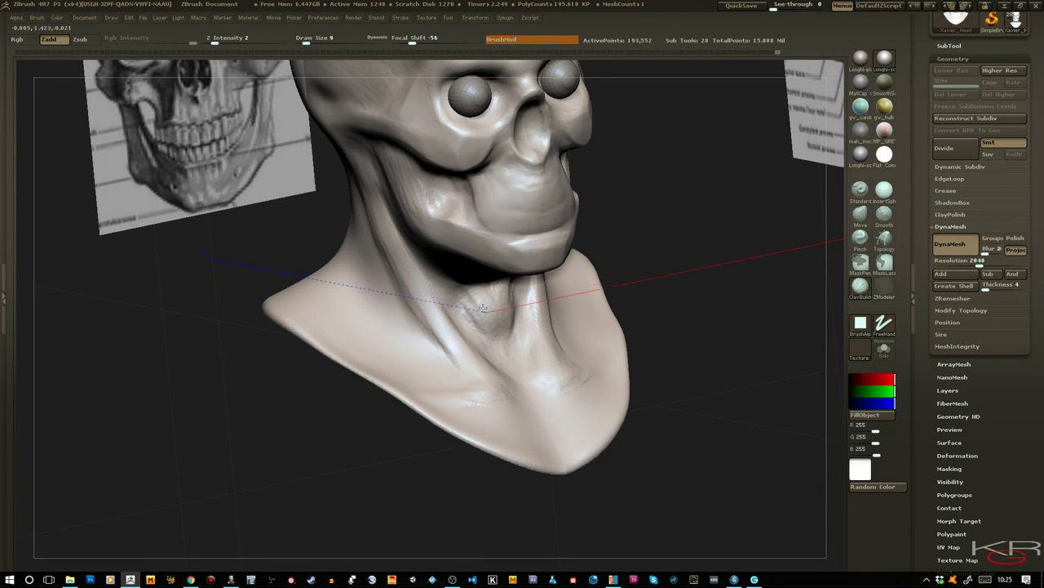
pyautogui.moveTo(671, 355); pyautogui.dragTo(541, 373)
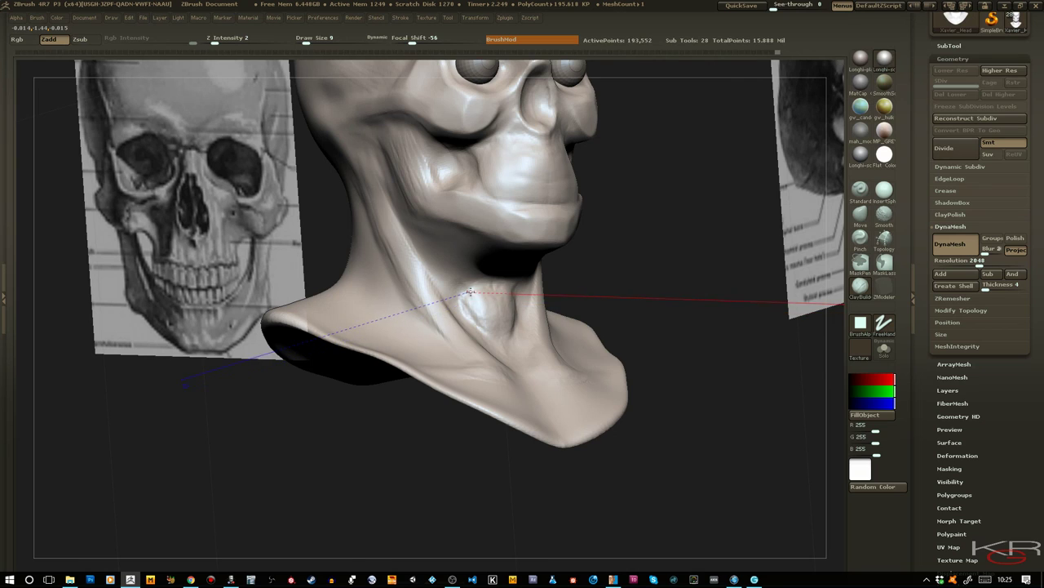
pyautogui.keyDown('shift'); pyautogui.moveTo(653, 309); pyautogui.dragTo(639, 306); pyautogui.keyUp('shift')
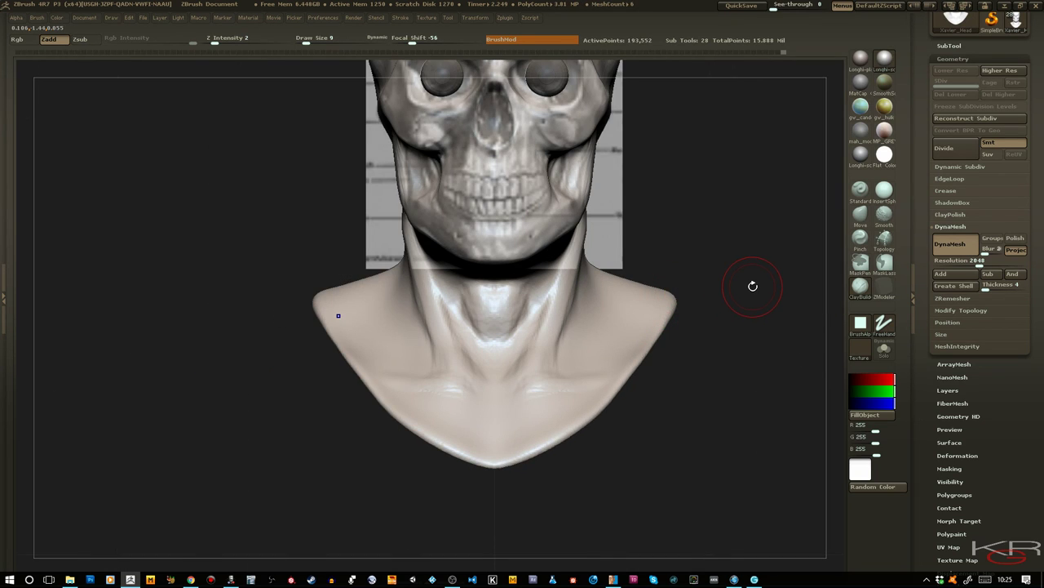
pyautogui.moveTo(736, 253); pyautogui.dragTo(700, 238)
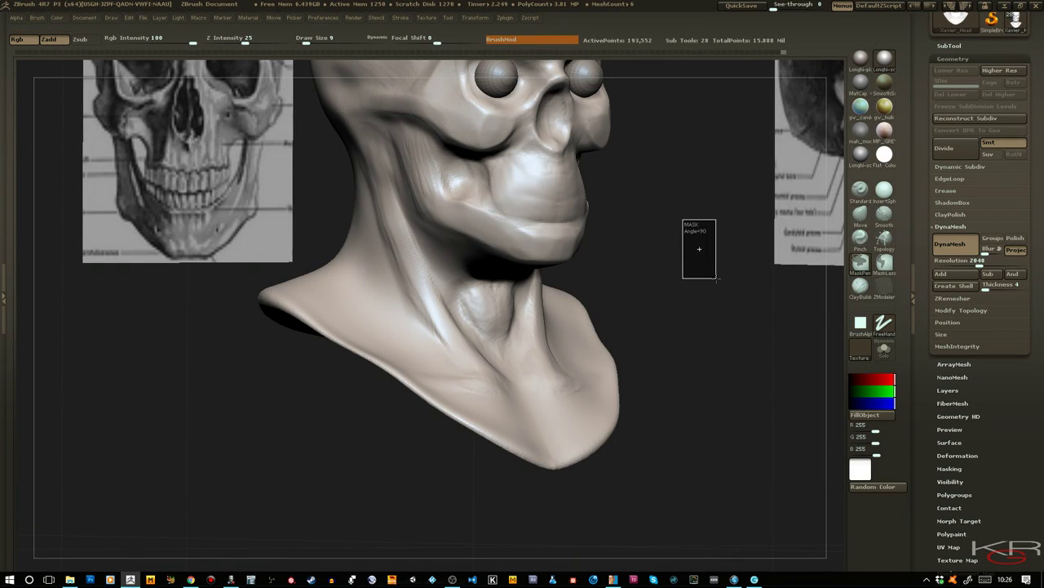
# Show the wireframe and remesh the bust with DynaMesh at resolution 2048
pyautogui.hotkey('shift', 'f')
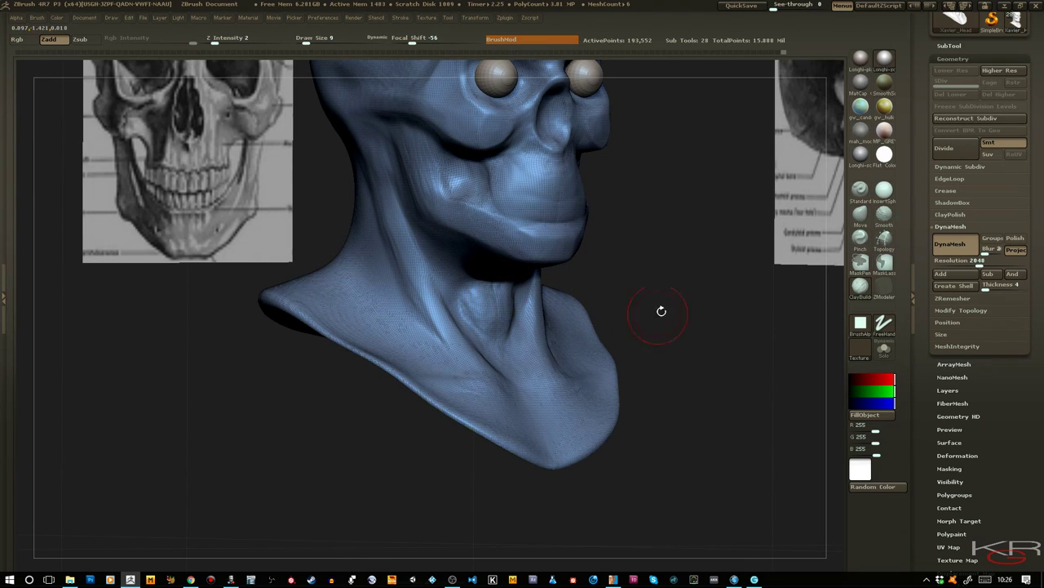
pyautogui.keyDown('ctrl'); pyautogui.moveTo(692, 284); pyautogui.dragTo(771, 399); pyautogui.keyUp('ctrl')
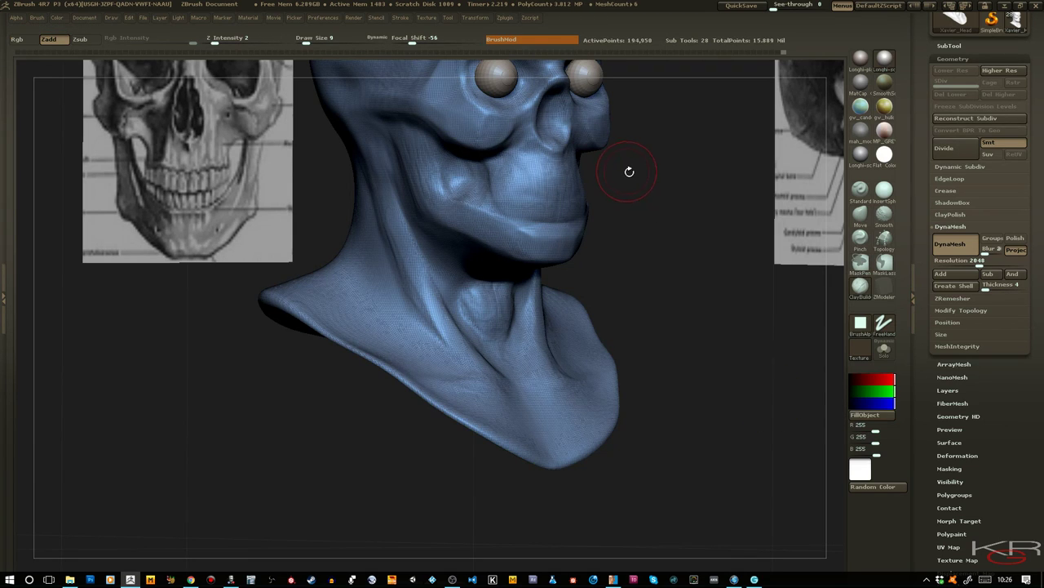
pyautogui.keyDown('shift'); pyautogui.moveTo(643, 307); pyautogui.dragTo(589, 308); pyautogui.keyUp('shift')
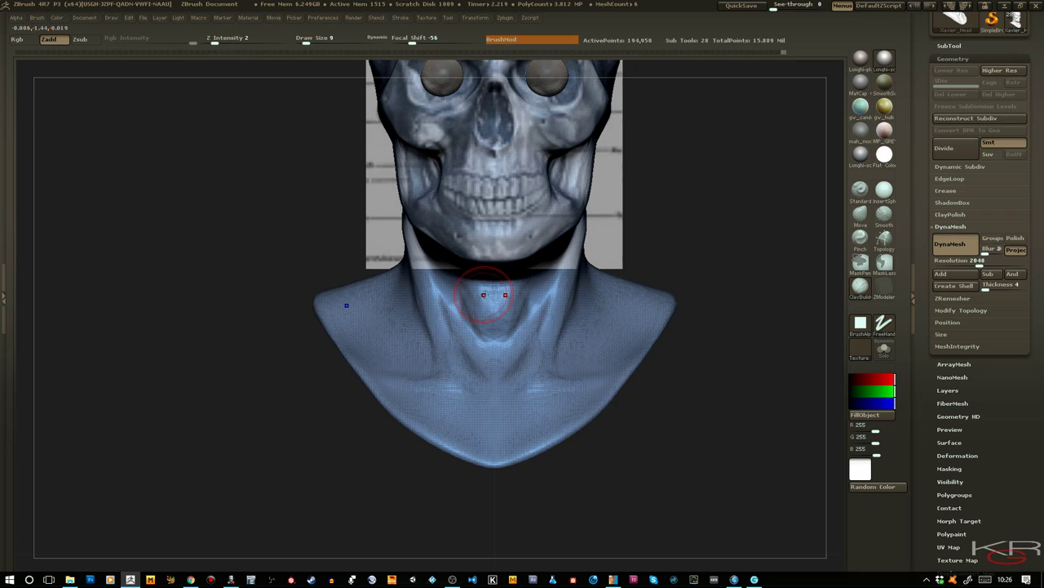
# Build up the throat around the larynx at draw size 9, then smooth it together with the side of the neck
pyautogui.press('shift')
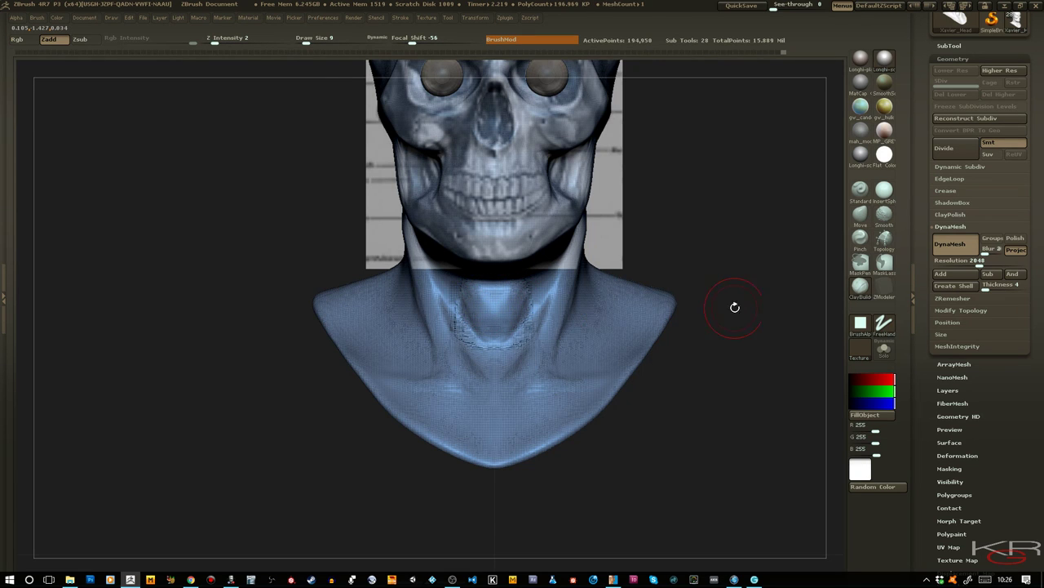
pyautogui.moveTo(734, 305)
pyautogui.mouseDown()
pyautogui.moveTo(808, 308)
pyautogui.moveTo(773, 308)
pyautogui.moveTo(732, 275)
pyautogui.moveTo(709, 270)
pyautogui.moveTo(707, 284)
pyautogui.mouseUp()
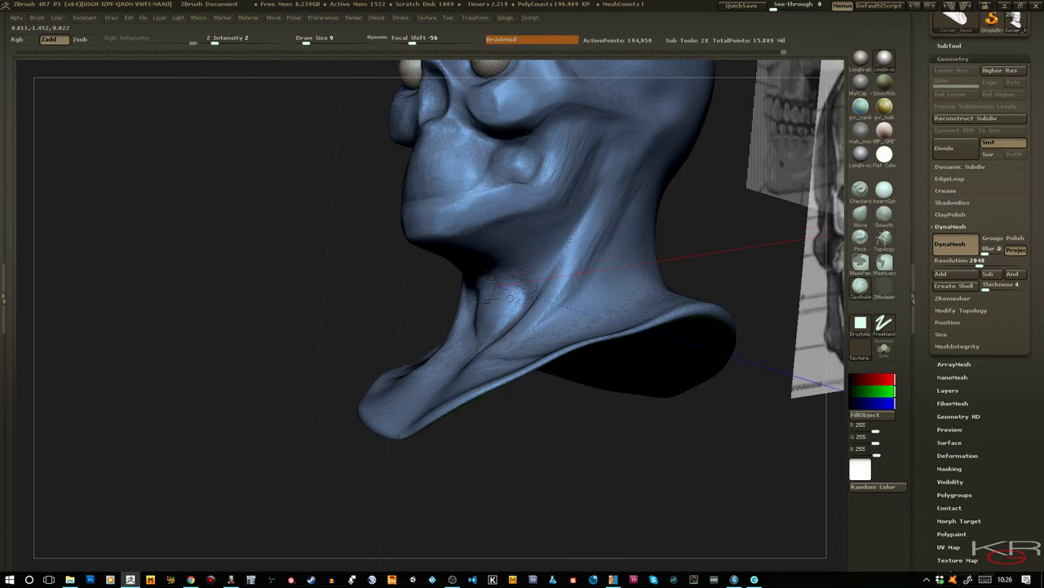
pyautogui.keyDown('shift'); pyautogui.moveTo(397, 290); pyautogui.dragTo(470, 318); pyautogui.keyUp('shift')
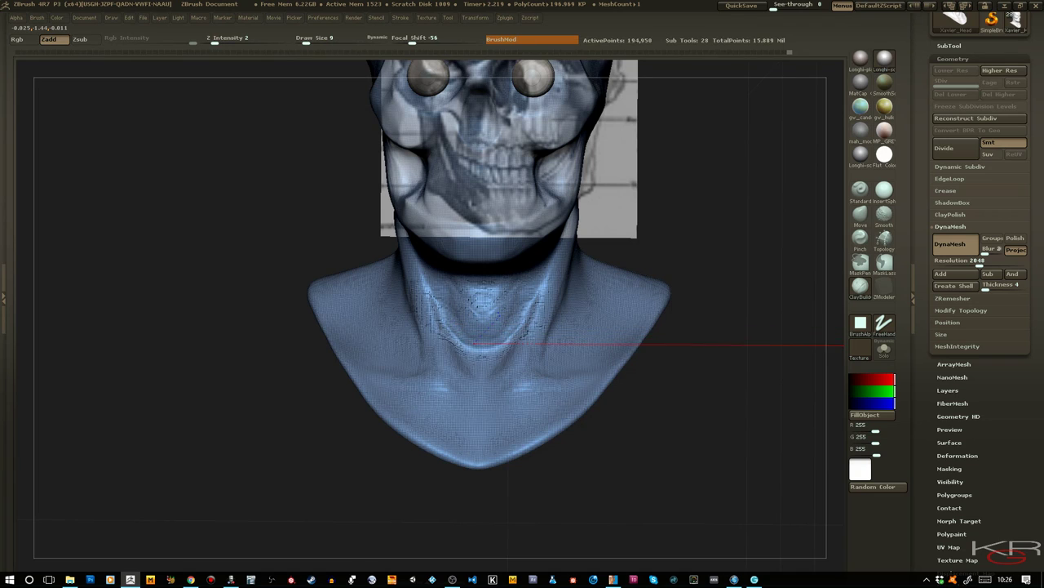
pyautogui.moveTo(669, 403); pyautogui.dragTo(489, 302)
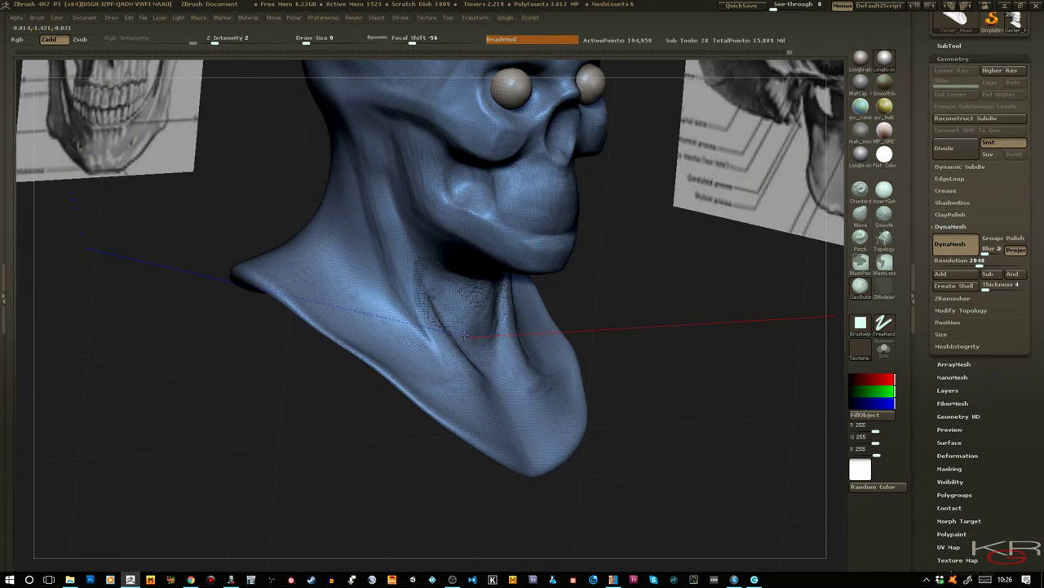
pyautogui.moveTo(473, 349)
pyautogui.mouseDown()
pyautogui.moveTo(457, 307)
pyautogui.moveTo(420, 284)
pyautogui.moveTo(424, 300)
pyautogui.mouseUp()
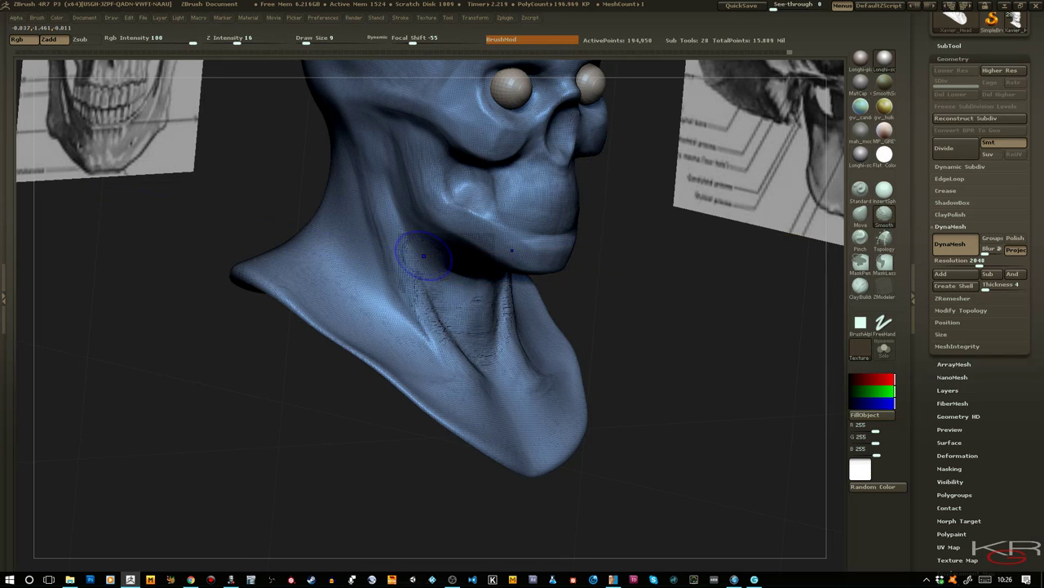
pyautogui.moveTo(422, 252)
pyautogui.keyDown('shift'); pyautogui.mouseDown()
pyautogui.moveTo(395, 274)
pyautogui.moveTo(367, 157)
pyautogui.mouseUp(); pyautogui.keyUp('shift')
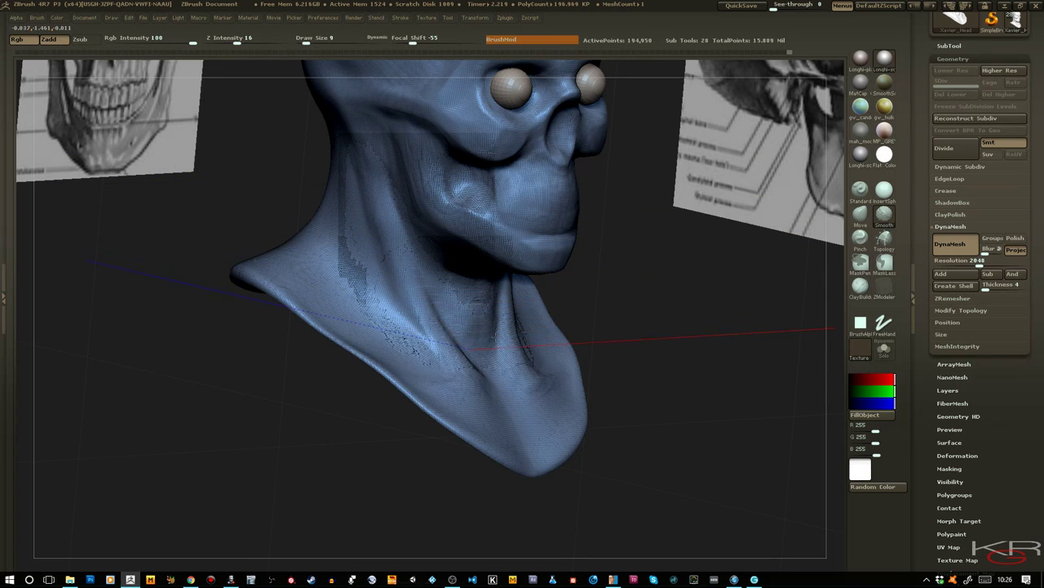
# Hide the wireframe, then build up and smooth the rear of the lower jaw at draw size 9
pyautogui.moveTo(645, 356)
pyautogui.mouseDown()
pyautogui.moveTo(665, 375)
pyautogui.moveTo(692, 375)
pyautogui.moveTo(647, 373)
pyautogui.moveTo(735, 375)
pyautogui.moveTo(718, 359)
pyautogui.mouseUp()
pyautogui.hotkey('shift', 'f')
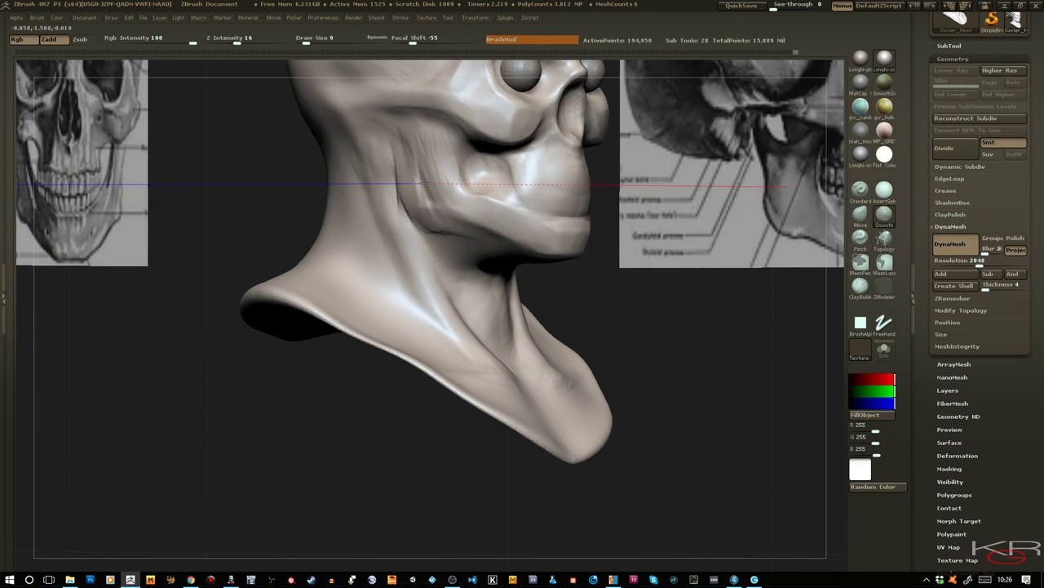
pyautogui.keyDown('shift'); pyautogui.moveTo(426, 183); pyautogui.dragTo(425, 207); pyautogui.keyUp('shift')
pyautogui.moveTo(410, 148)
pyautogui.mouseDown()
pyautogui.moveTo(423, 213)
pyautogui.moveTo(478, 227)
pyautogui.mouseUp()
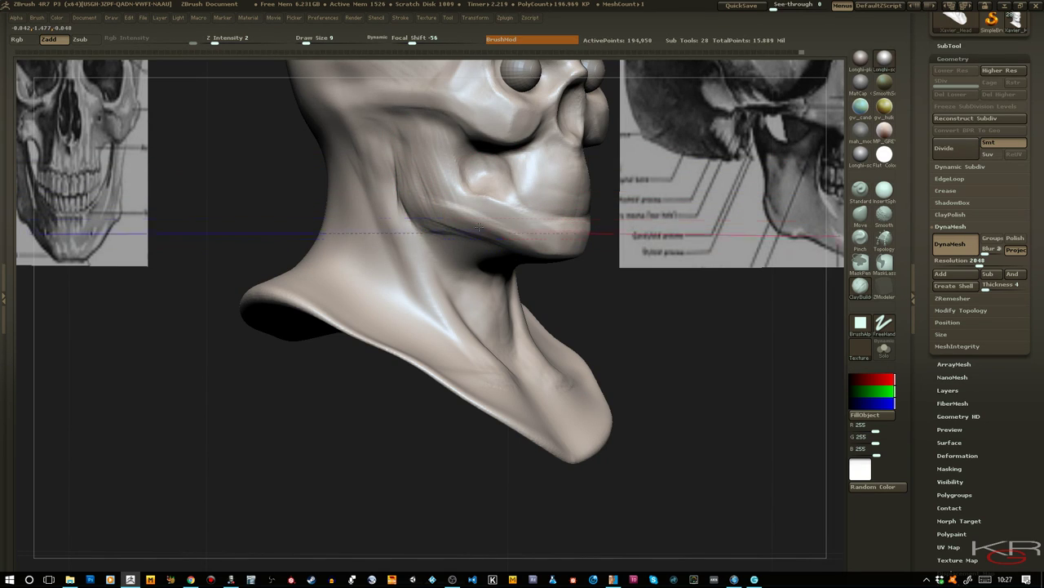
pyautogui.press('shift')
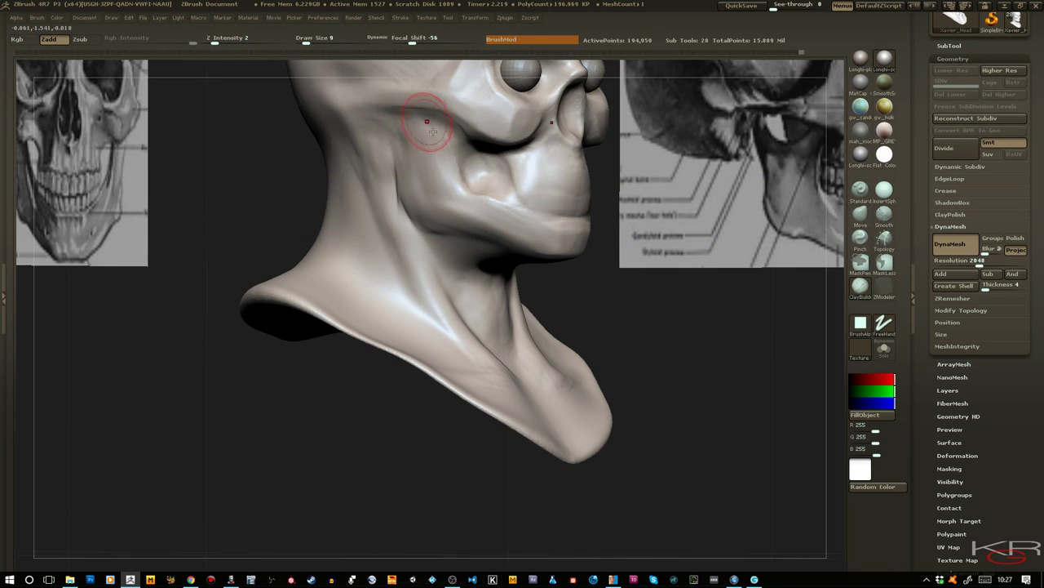
# Build up the masseter from the rear of the cheekbone down to the jaw angle at draw size 7
pyautogui.press('[')
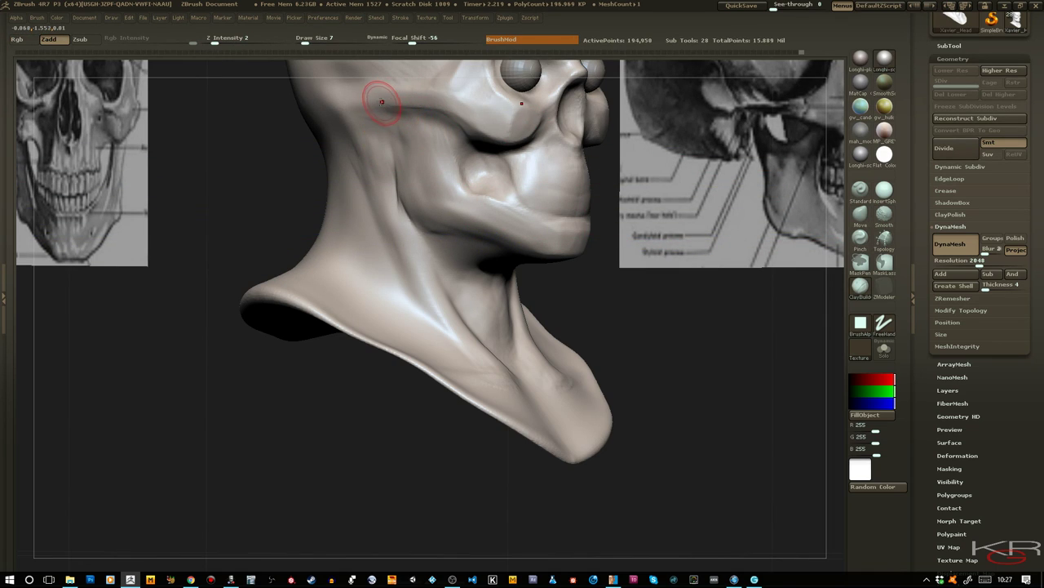
pyautogui.moveTo(385, 103)
pyautogui.mouseDown()
pyautogui.moveTo(457, 103)
pyautogui.moveTo(359, 96)
pyautogui.moveTo(466, 111)
pyautogui.moveTo(418, 144)
pyautogui.moveTo(429, 129)
pyautogui.moveTo(415, 198)
pyautogui.mouseUp()
pyautogui.moveTo(417, 151)
pyautogui.mouseDown()
pyautogui.moveTo(414, 204)
pyautogui.moveTo(430, 137)
pyautogui.moveTo(430, 171)
pyautogui.mouseUp()
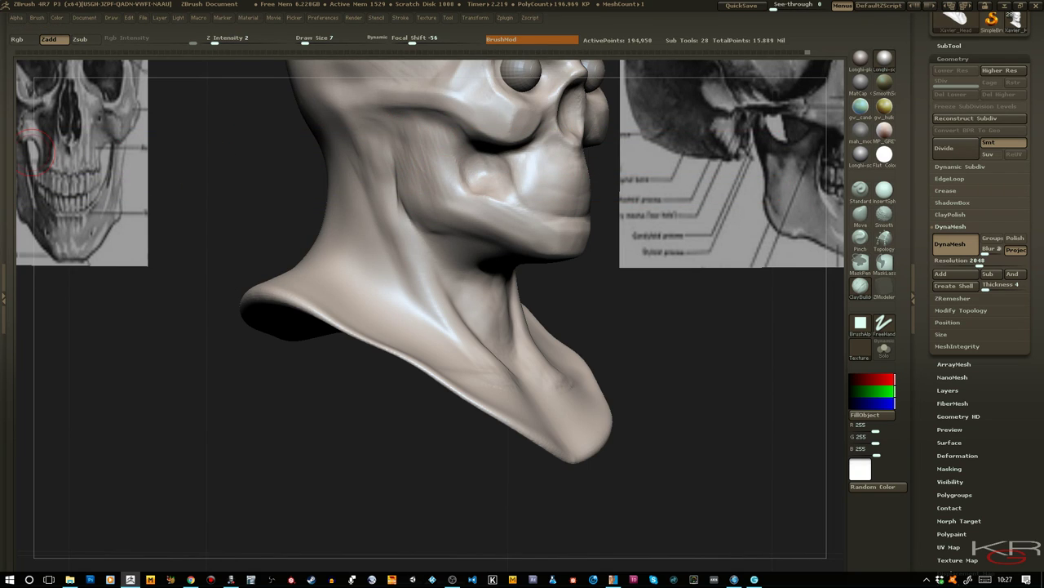
# Sculpt the cheek beside the upper jaw at draw size 7
pyautogui.hotkey('alt', 'Tab')
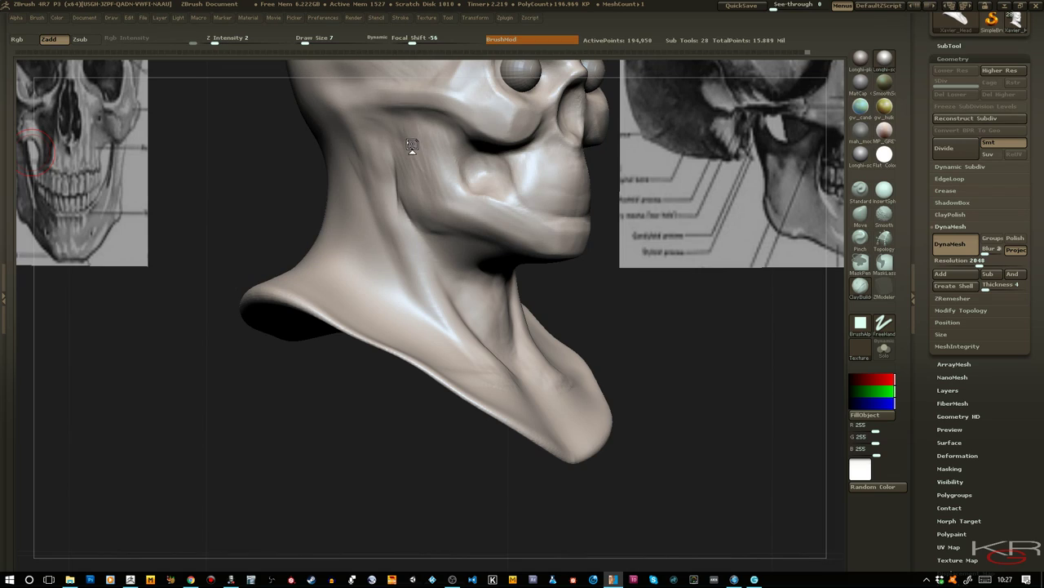
pyautogui.click(273, 152)
pyautogui.moveTo(274, 153)
pyautogui.mouseDown()
pyautogui.moveTo(326, 156)
pyautogui.moveTo(259, 155)
pyautogui.mouseUp()
pyautogui.moveTo(529, 189)
pyautogui.mouseDown()
pyautogui.moveTo(494, 179)
pyautogui.moveTo(497, 170)
pyautogui.moveTo(509, 181)
pyautogui.moveTo(501, 164)
pyautogui.moveTo(496, 194)
pyautogui.moveTo(491, 172)
pyautogui.mouseUp()
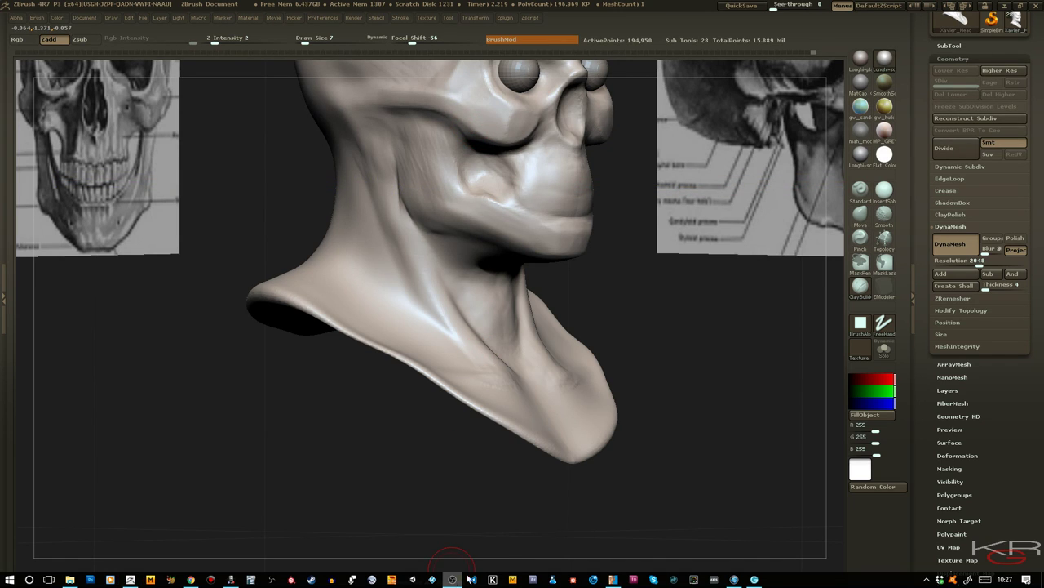
# Frame the whole bust and shape the upper jaw and the adjoining cheek at draw size 6 from both sides
pyautogui.moveTo(700, 328); pyautogui.dragTo(668, 381)
pyautogui.press('f')
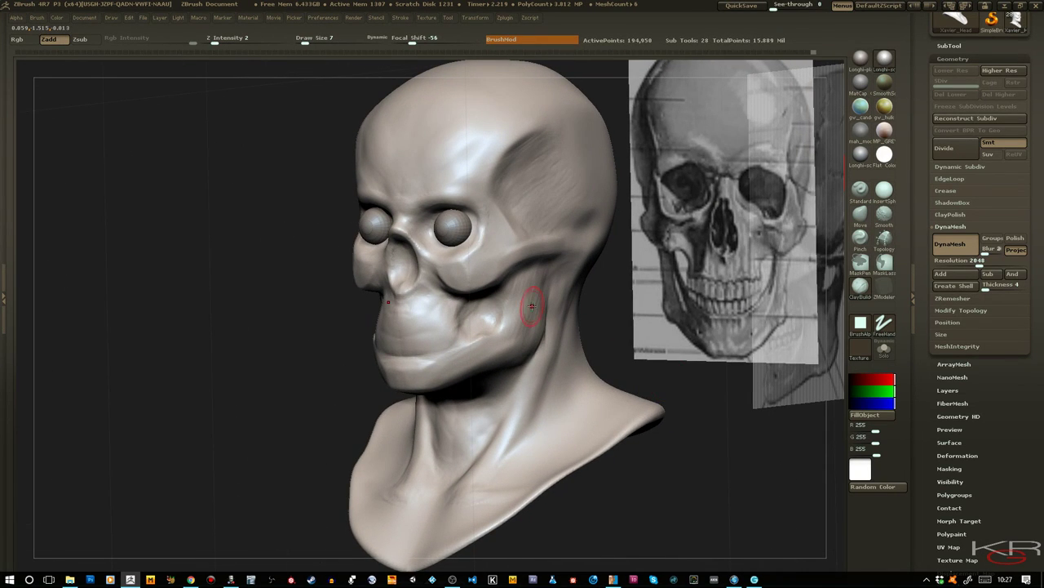
pyautogui.moveTo(601, 338); pyautogui.dragTo(618, 318)
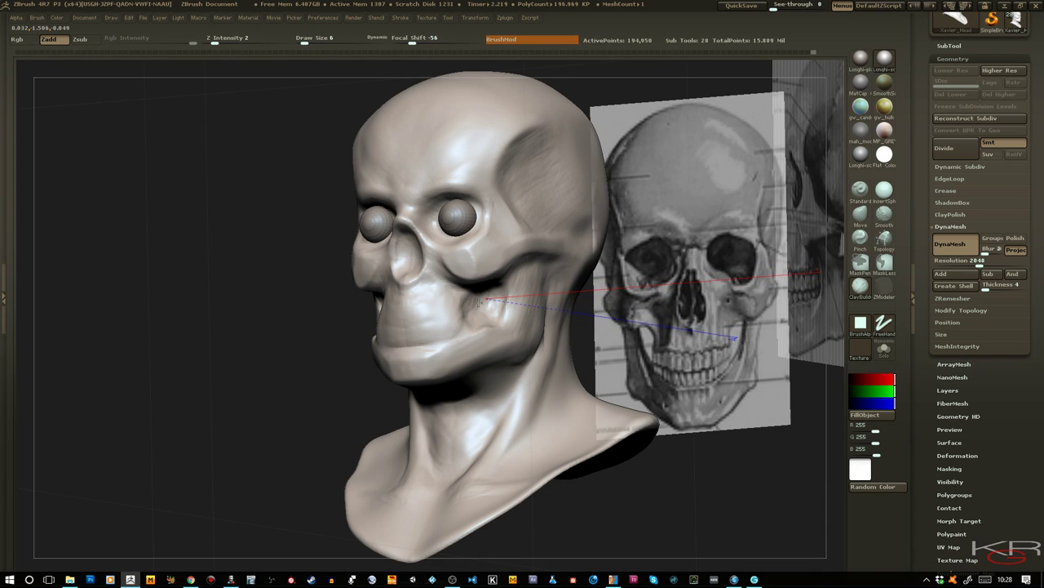
pyautogui.moveTo(270, 305); pyautogui.dragTo(407, 302)
pyautogui.moveTo(567, 368); pyautogui.dragTo(427, 350)
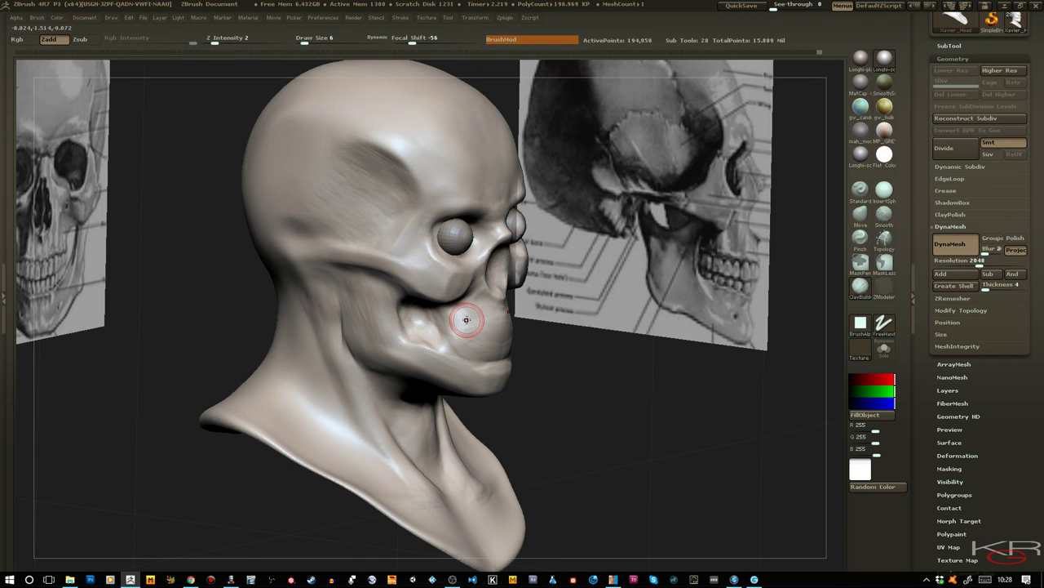
pyautogui.moveTo(612, 401)
pyautogui.mouseDown()
pyautogui.moveTo(555, 400)
pyautogui.moveTo(663, 401)
pyautogui.mouseUp()
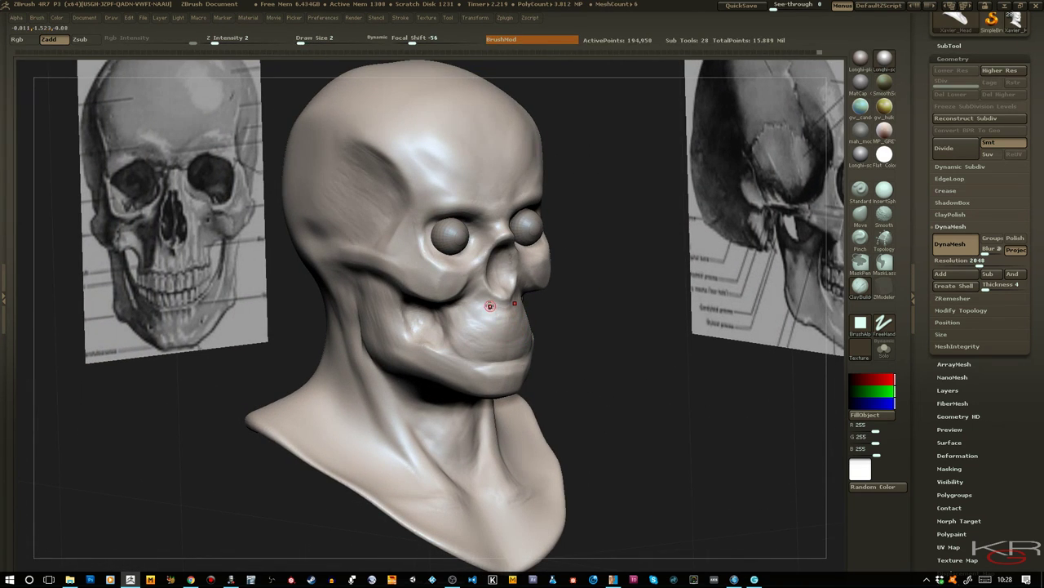
# Refine the area below the nose at draw size 2 and the cheek hollow beside the mouth at draw size 4
pyautogui.moveTo(486, 293); pyautogui.dragTo(494, 304)
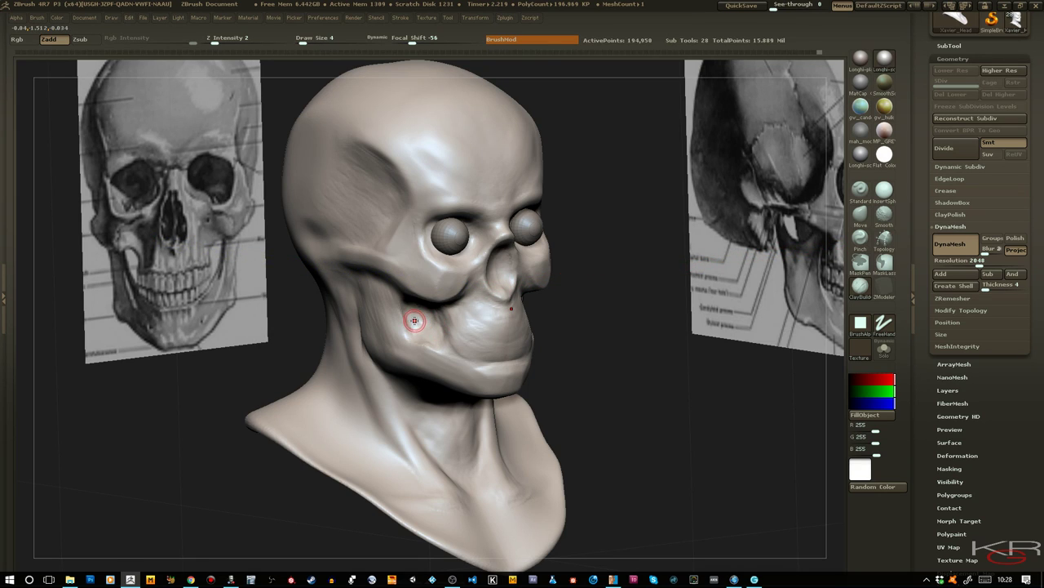
pyautogui.press('shift')
pyautogui.press(']')
pyautogui.moveTo(594, 384)
pyautogui.mouseDown()
pyautogui.moveTo(632, 394)
pyautogui.moveTo(595, 388)
pyautogui.mouseUp()
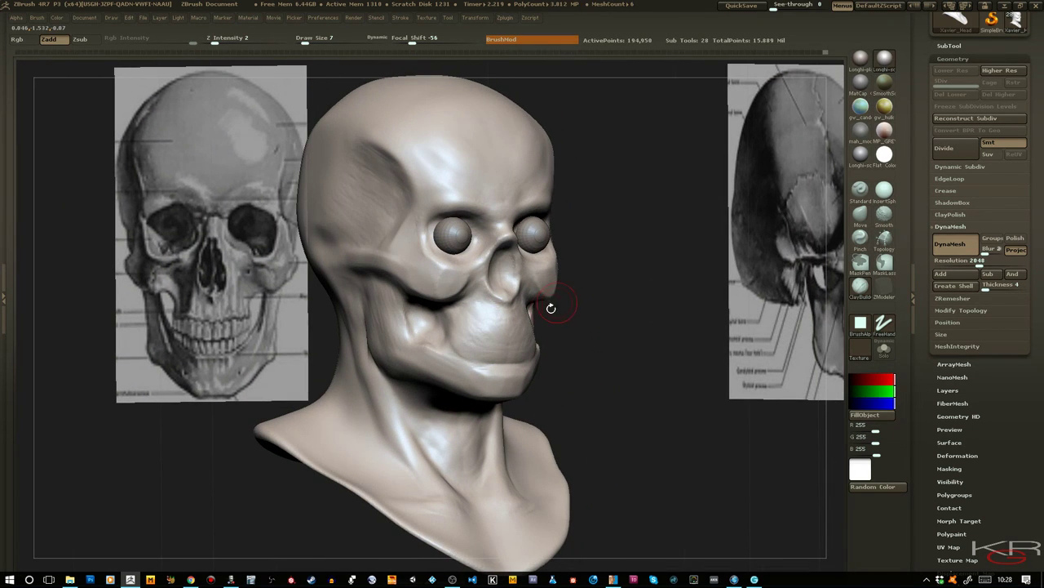
# Build up the side of the lower jaw towards the chin at draw size 9 and check it against the front skull reference
pyautogui.press(']')
pyautogui.press(']')
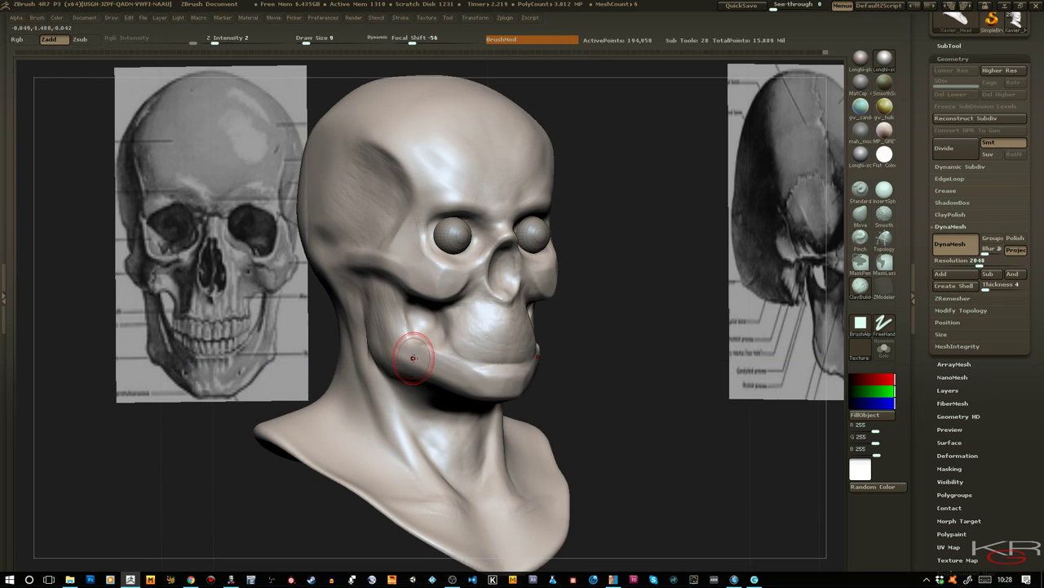
pyautogui.moveTo(414, 358); pyautogui.dragTo(457, 374)
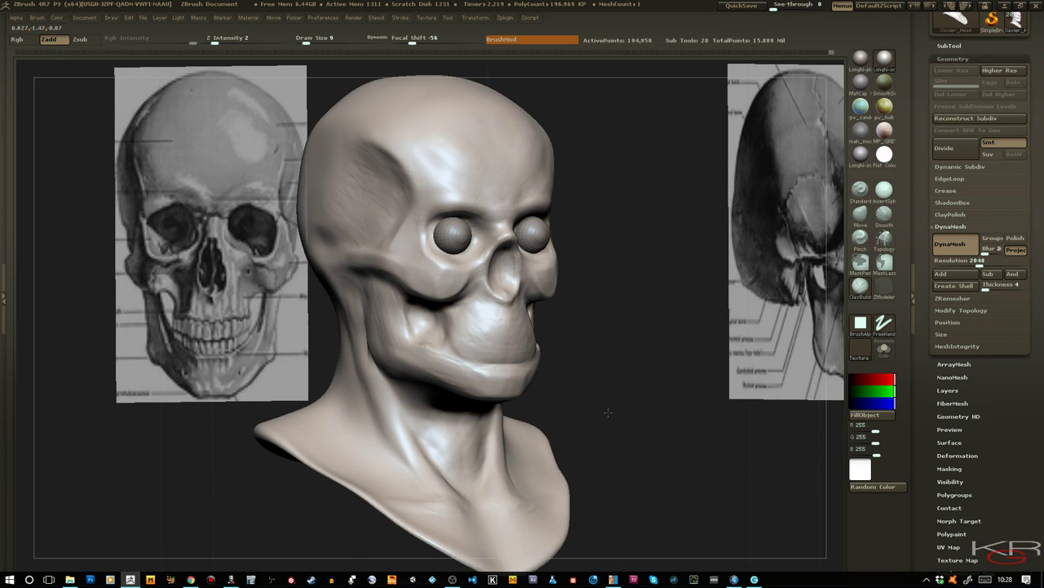
pyautogui.keyDown('shift'); pyautogui.moveTo(608, 412); pyautogui.dragTo(601, 415); pyautogui.keyUp('shift')
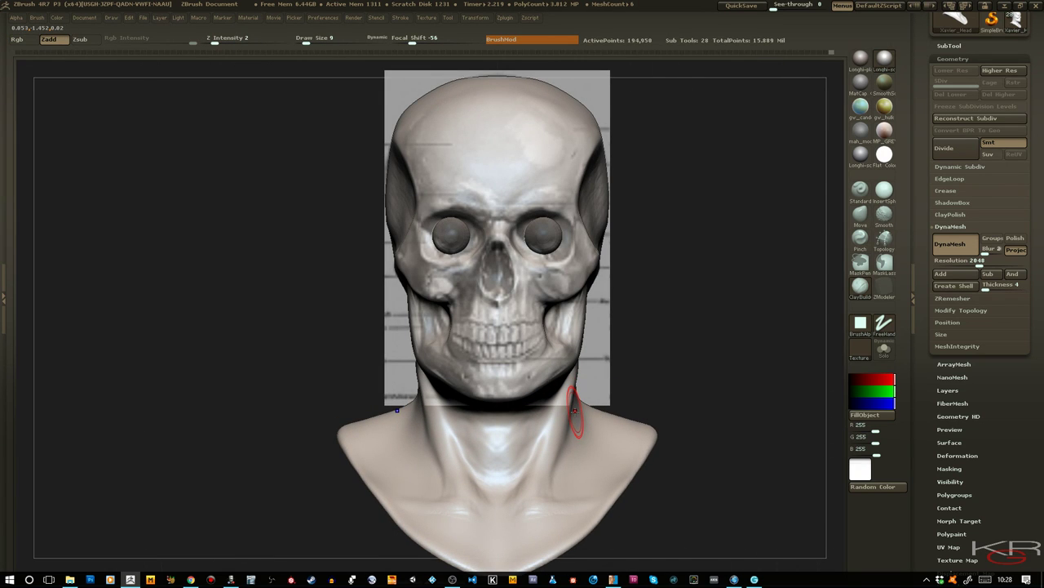
# Shape the cheek hollow below the cheekbone at draw size 8
pyautogui.moveTo(649, 357)
pyautogui.mouseDown()
pyautogui.moveTo(690, 360)
pyautogui.moveTo(615, 429)
pyautogui.moveTo(415, 330)
pyautogui.moveTo(432, 346)
pyautogui.mouseUp()
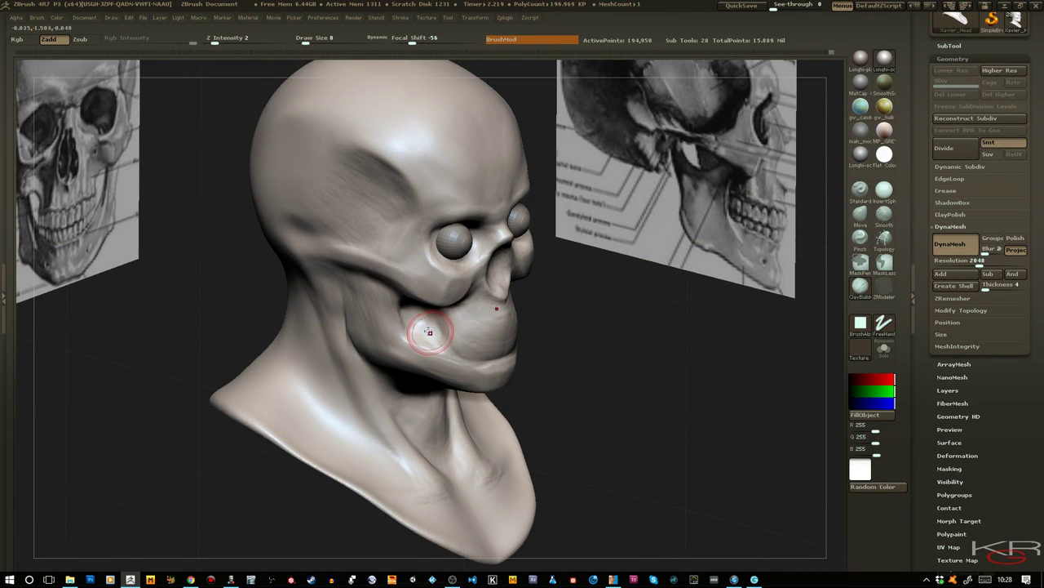
pyautogui.moveTo(573, 403)
pyautogui.mouseDown()
pyautogui.moveTo(433, 323)
pyautogui.moveTo(421, 304)
pyautogui.moveTo(463, 303)
pyautogui.mouseUp()
pyautogui.moveTo(415, 293)
pyautogui.mouseDown()
pyautogui.moveTo(457, 301)
pyautogui.moveTo(448, 304)
pyautogui.mouseUp()
pyautogui.moveTo(603, 287)
pyautogui.mouseDown()
pyautogui.moveTo(595, 341)
pyautogui.moveTo(614, 375)
pyautogui.mouseUp()
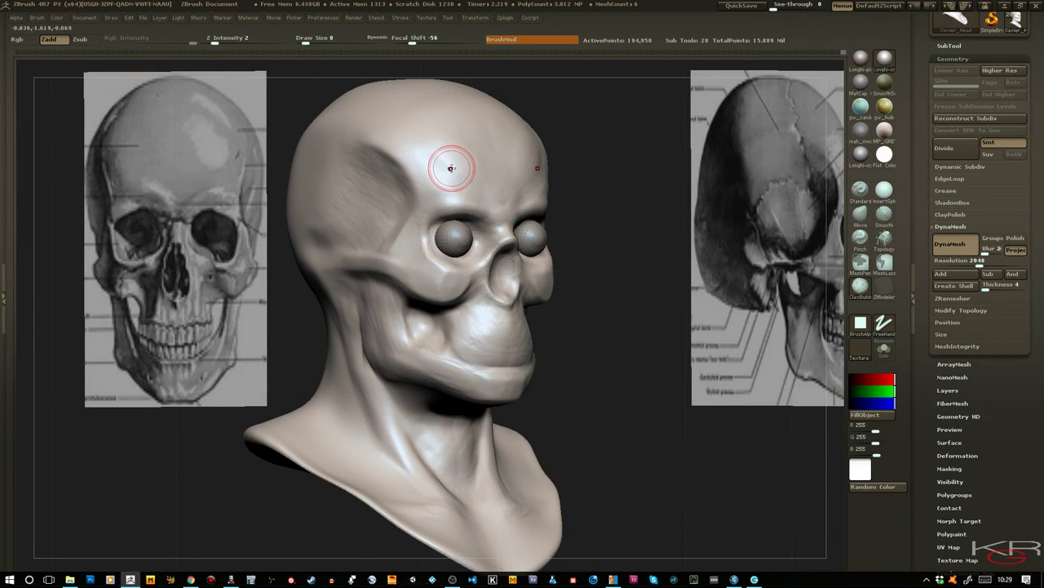
# Build up the forehead above the brow at draw size 8 and smooth it
pyautogui.moveTo(431, 150)
pyautogui.mouseDown()
pyautogui.moveTo(446, 184)
pyautogui.moveTo(429, 145)
pyautogui.moveTo(475, 199)
pyautogui.moveTo(457, 162)
pyautogui.moveTo(468, 138)
pyautogui.mouseUp()
pyautogui.press('shift')
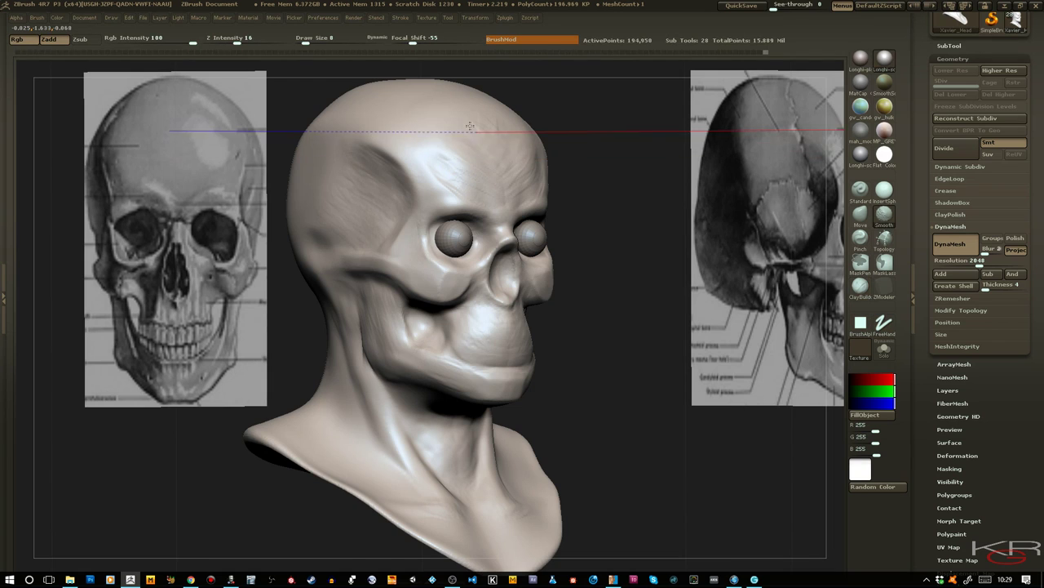
pyautogui.keyDown('shift'); pyautogui.moveTo(471, 187); pyautogui.dragTo(464, 168); pyautogui.keyUp('shift')
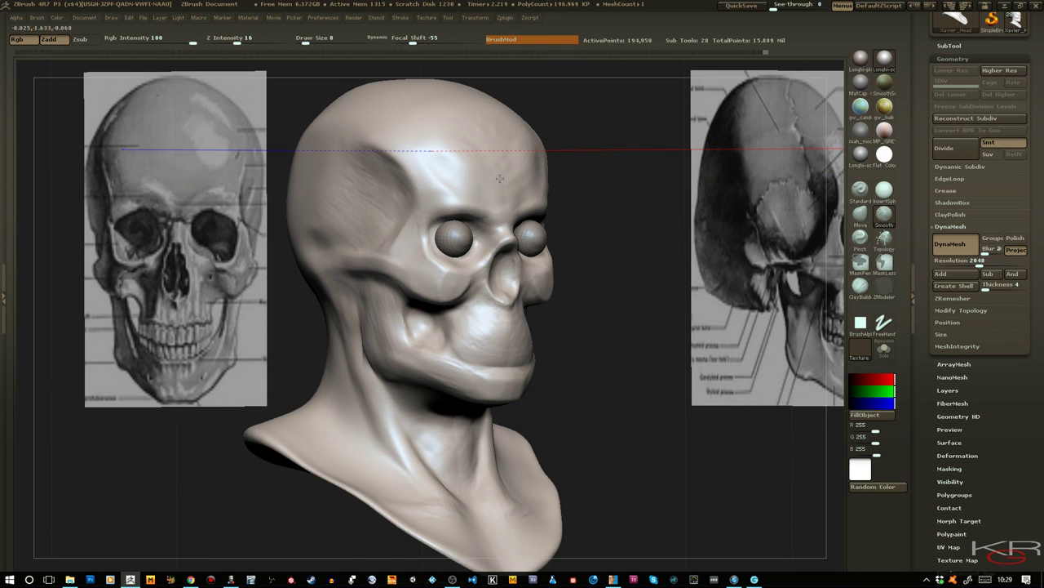
# Refine the brow between the eyes at draw size 4 and smooth it
pyautogui.moveTo(691, 260)
pyautogui.mouseDown()
pyautogui.moveTo(563, 261)
pyautogui.moveTo(637, 267)
pyautogui.moveTo(580, 262)
pyautogui.mouseUp()
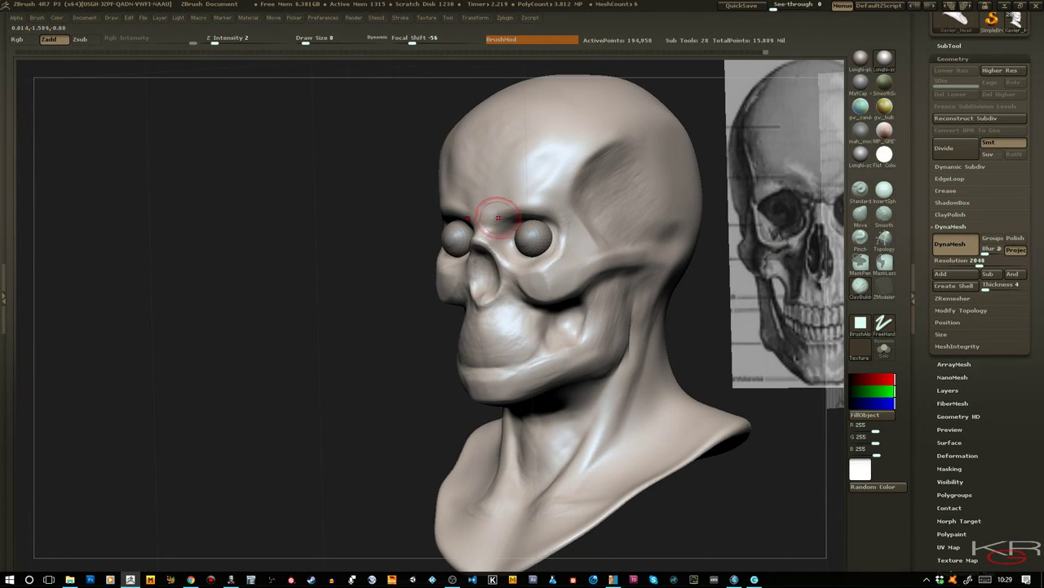
pyautogui.press('[')
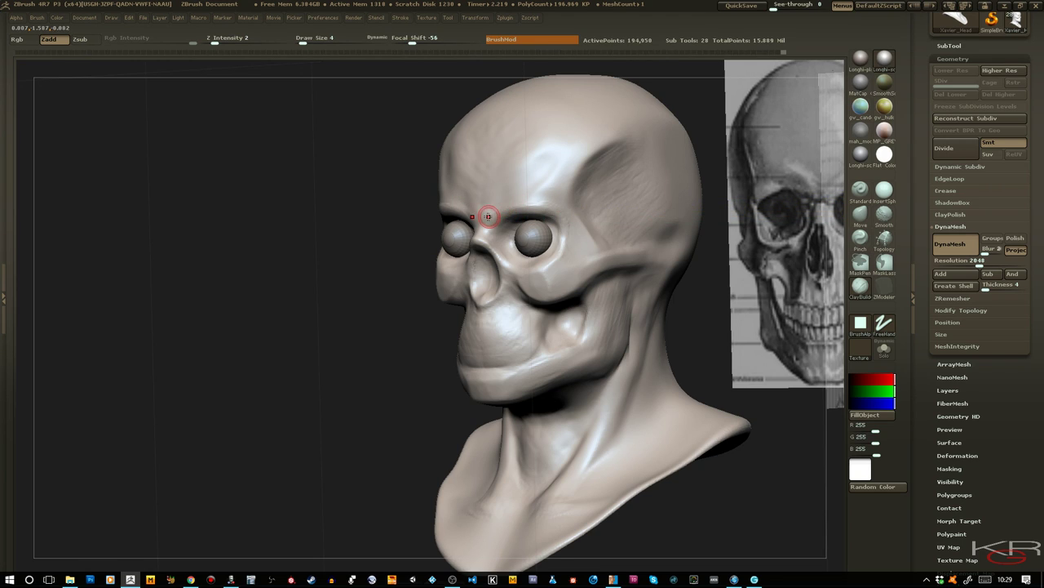
pyautogui.press('shift')
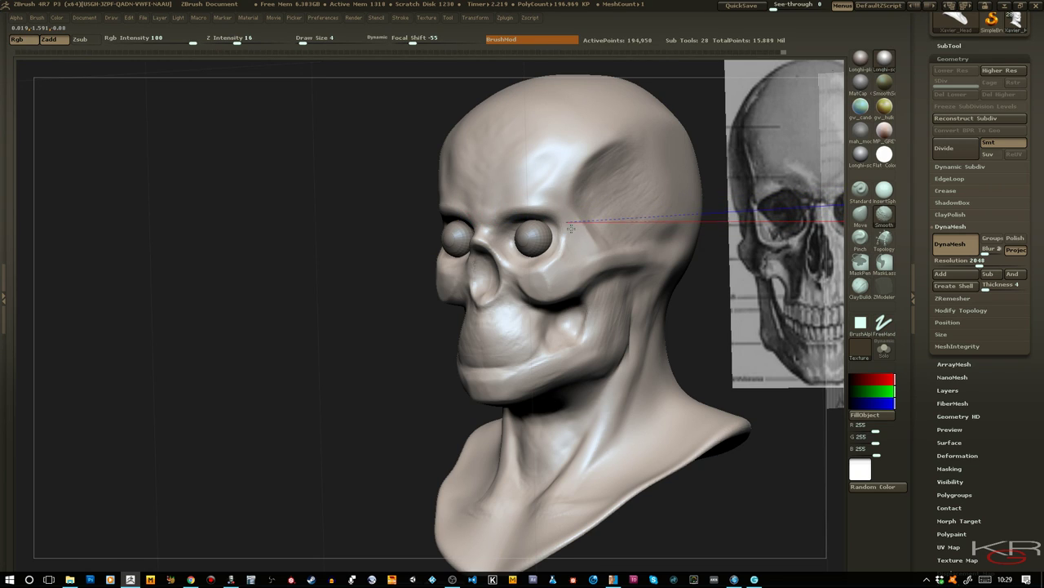
# Define the upper and outer rim of the eye socket at draw size 2 and smooth it
pyautogui.moveTo(399, 234); pyautogui.dragTo(517, 235)
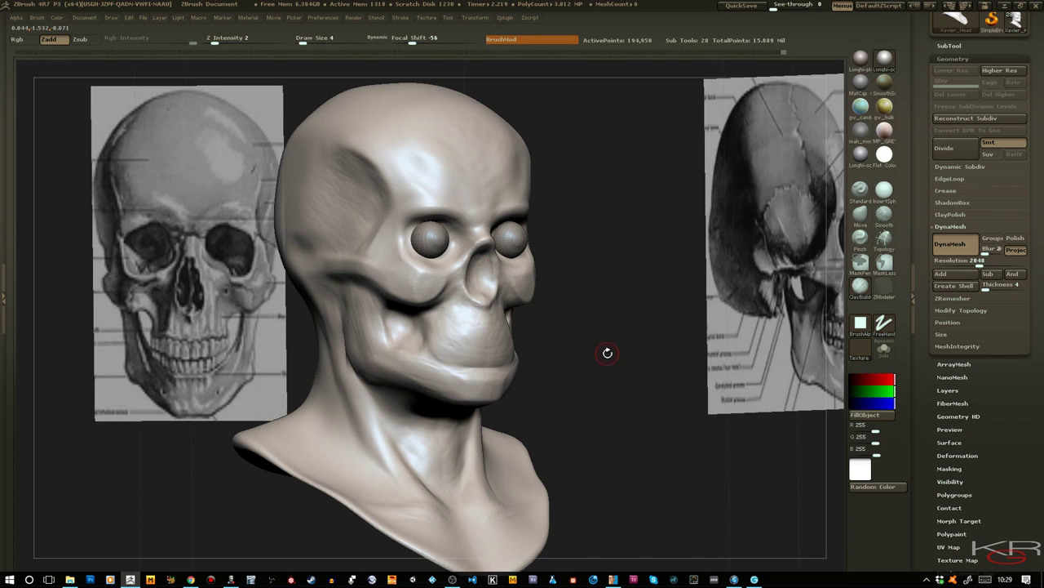
pyautogui.moveTo(608, 352); pyautogui.dragTo(611, 408)
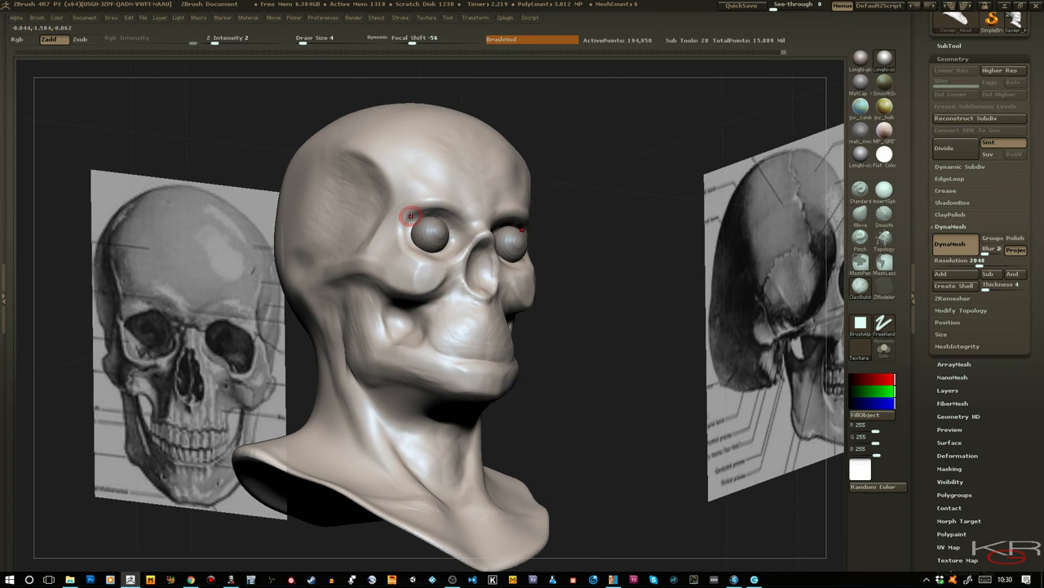
pyautogui.moveTo(411, 217); pyautogui.dragTo(426, 212)
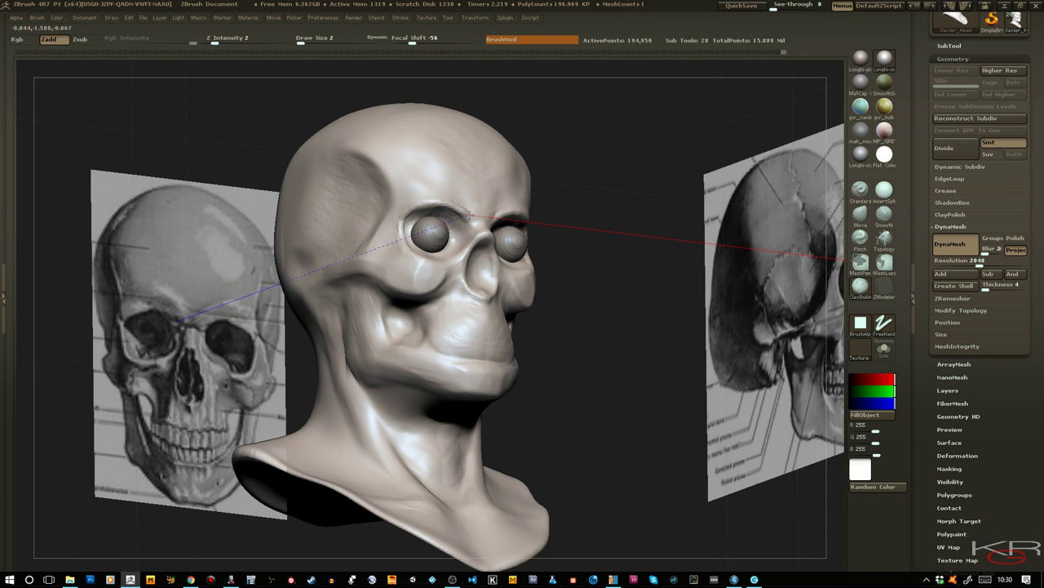
pyautogui.press('shift')
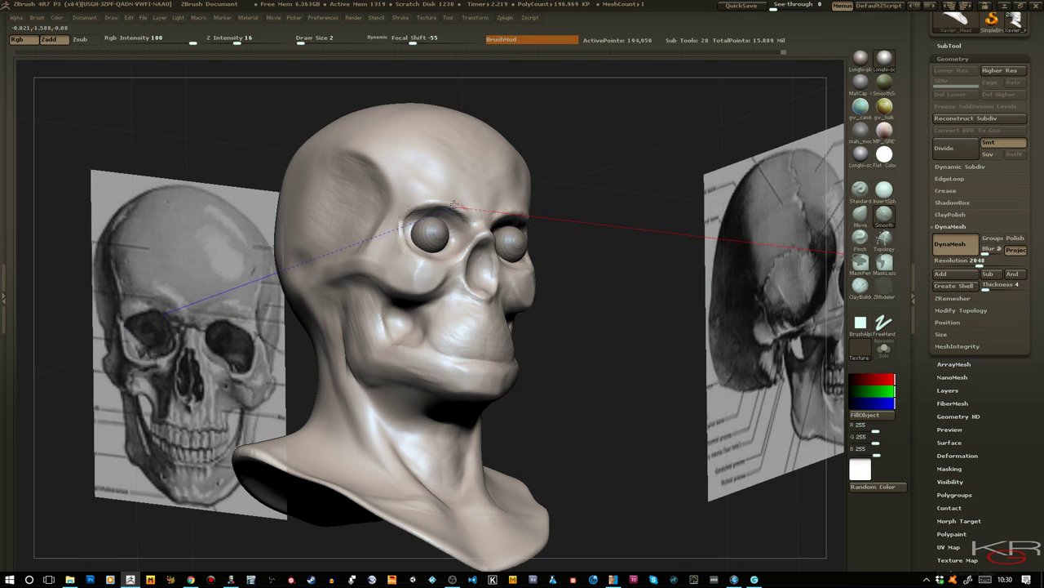
pyautogui.keyDown('shift'); pyautogui.moveTo(452, 208); pyautogui.dragTo(419, 205); pyautogui.keyUp('shift')
pyautogui.moveTo(547, 269)
pyautogui.mouseDown()
pyautogui.moveTo(653, 362)
pyautogui.moveTo(471, 247)
pyautogui.mouseUp()
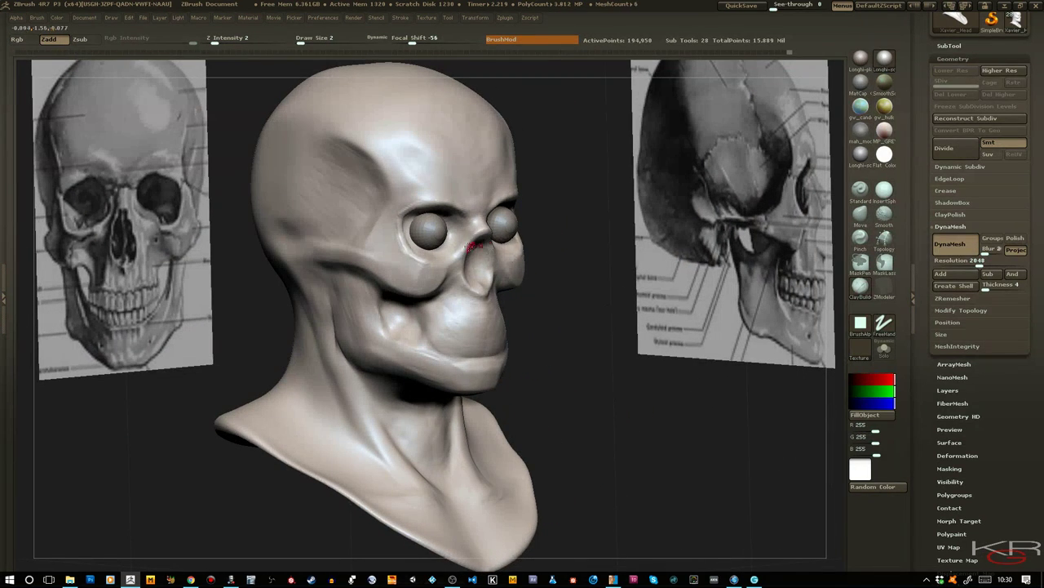
pyautogui.press('shift')
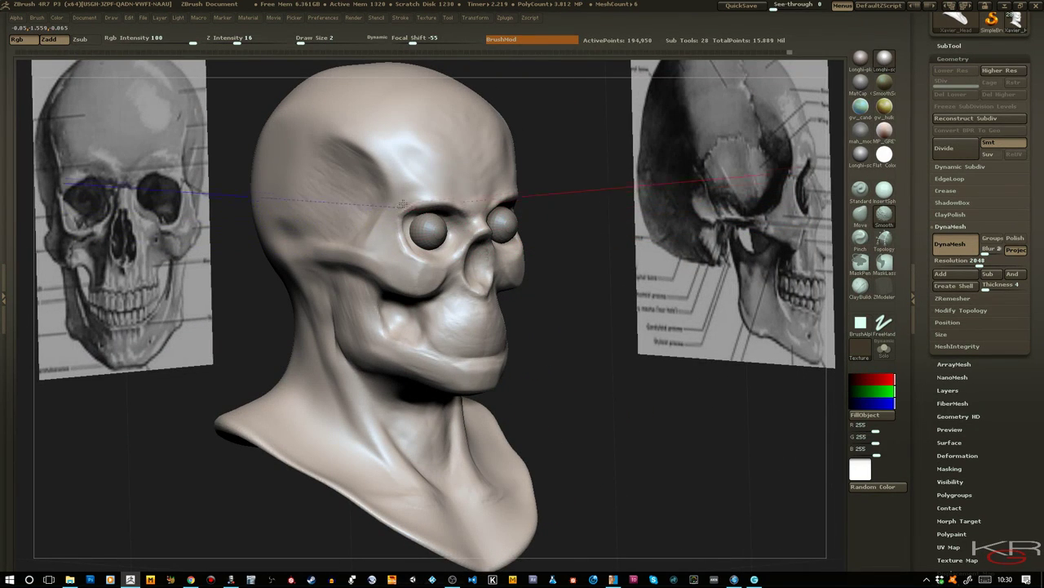
pyautogui.keyDown('shift'); pyautogui.moveTo(574, 293); pyautogui.dragTo(586, 272); pyautogui.keyUp('shift')
# Smooth the rounded mouth area below the nose at draw size 7
pyautogui.moveTo(617, 308); pyautogui.dragTo(527, 308)
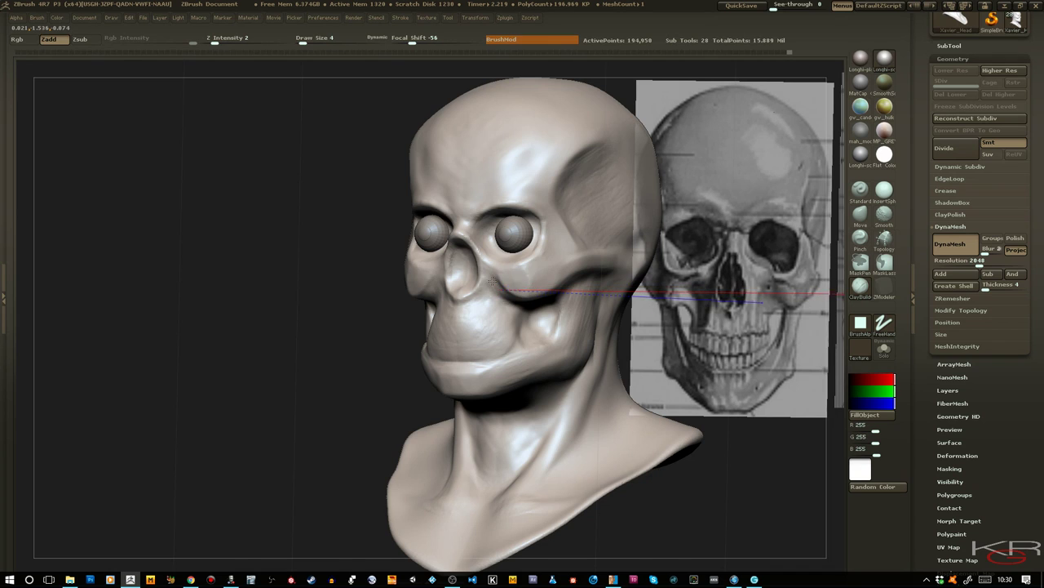
pyautogui.moveTo(336, 260)
pyautogui.mouseDown()
pyautogui.moveTo(342, 222)
pyautogui.moveTo(370, 266)
pyautogui.moveTo(382, 258)
pyautogui.moveTo(371, 254)
pyautogui.mouseUp()
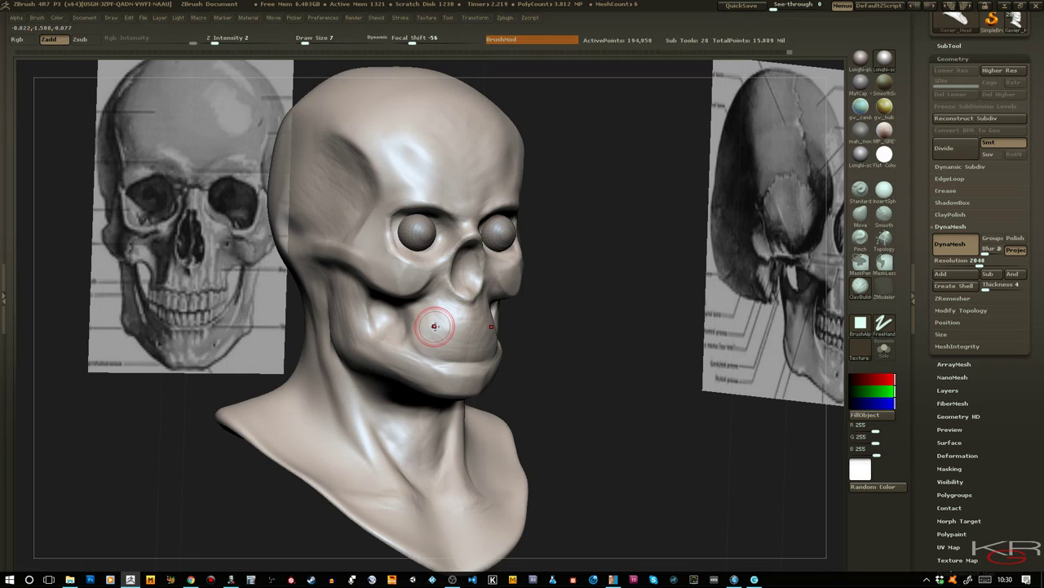
pyautogui.press('shift')
pyautogui.moveTo(447, 338)
pyautogui.keyDown('shift'); pyautogui.mouseDown()
pyautogui.moveTo(434, 309)
pyautogui.moveTo(438, 318)
pyautogui.mouseUp(); pyautogui.keyUp('shift')
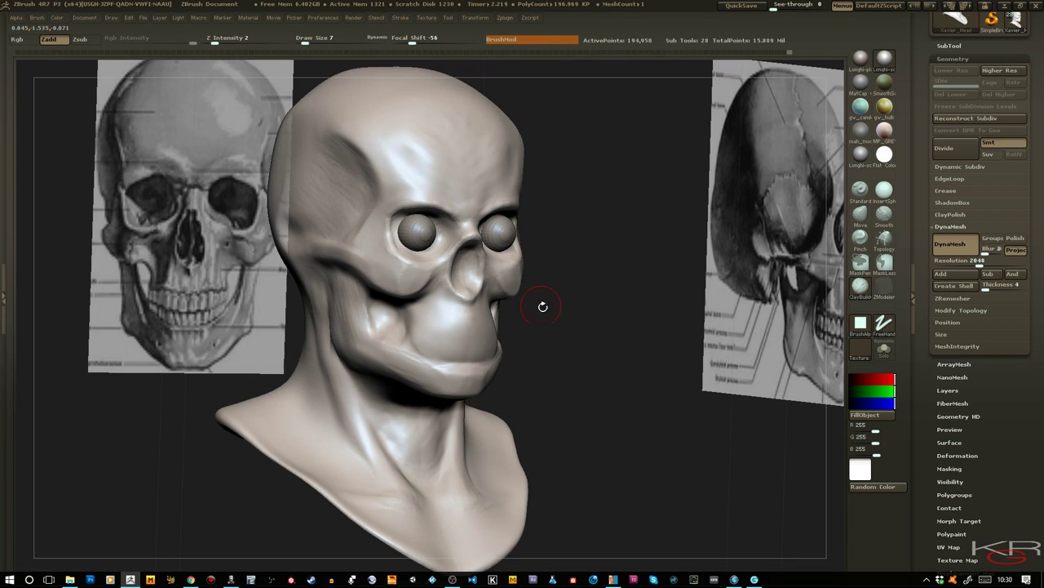
pyautogui.moveTo(542, 307); pyautogui.dragTo(555, 308)
pyautogui.moveTo(324, 294)
pyautogui.keyDown('shift'); pyautogui.mouseDown()
pyautogui.moveTo(346, 324)
pyautogui.moveTo(342, 297)
pyautogui.mouseUp(); pyautogui.keyUp('shift')
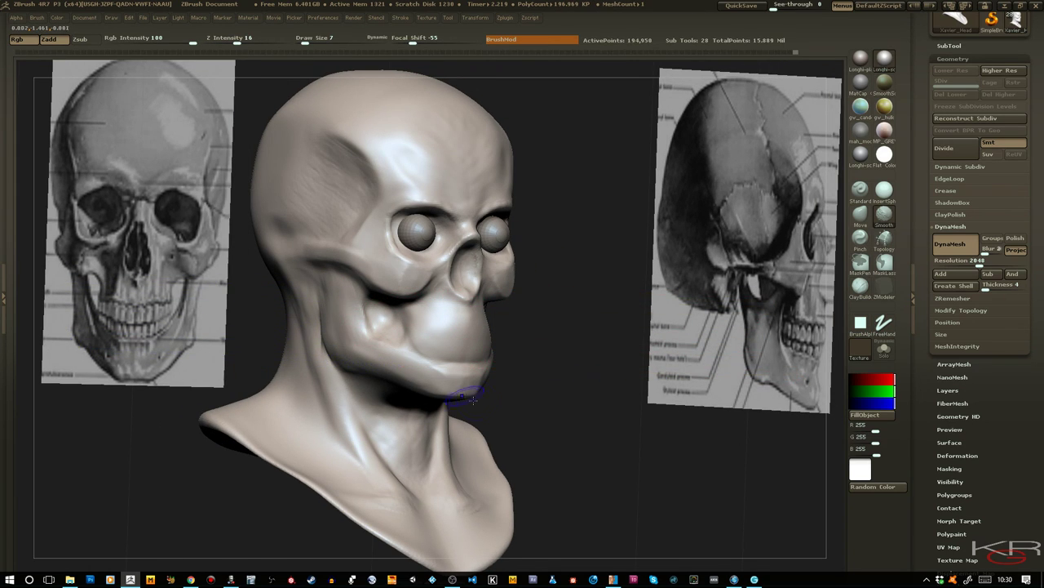
# Flatten the side of the lower jaw towards the chin with the Flatten brush at draw size 7
pyautogui.click(860, 286)
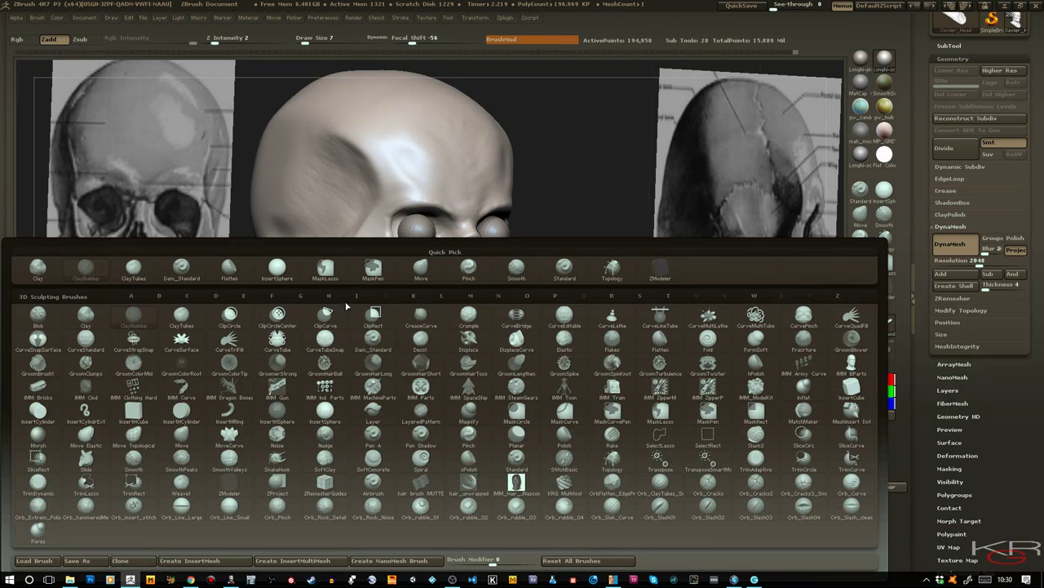
pyautogui.click(234, 273)
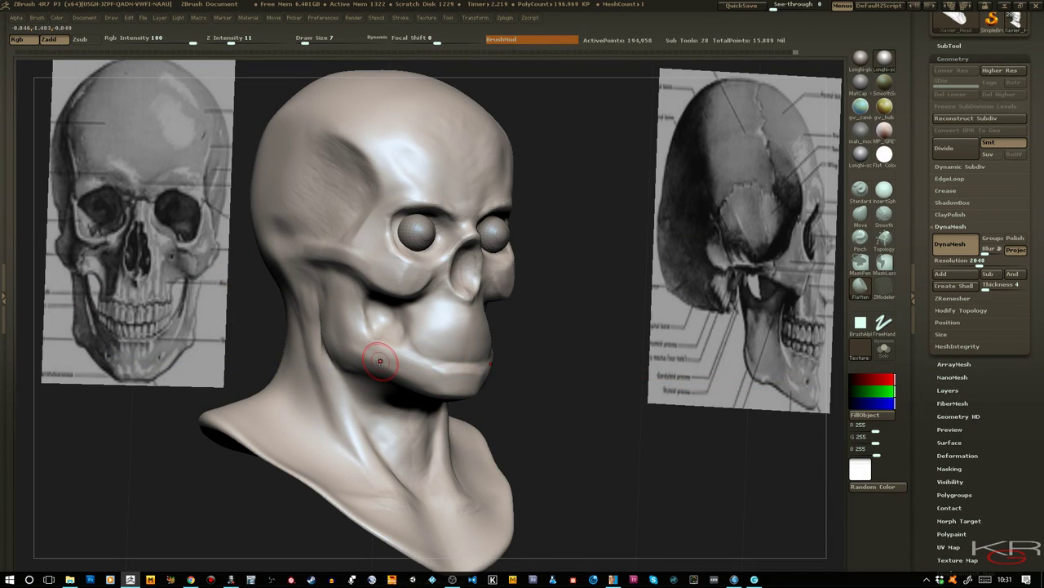
pyautogui.moveTo(411, 364); pyautogui.dragTo(385, 362)
pyautogui.moveTo(384, 362)
pyautogui.mouseDown()
pyautogui.moveTo(400, 378)
pyautogui.moveTo(421, 373)
pyautogui.moveTo(385, 363)
pyautogui.moveTo(416, 373)
pyautogui.mouseUp()
pyautogui.moveTo(548, 432); pyautogui.dragTo(606, 434)
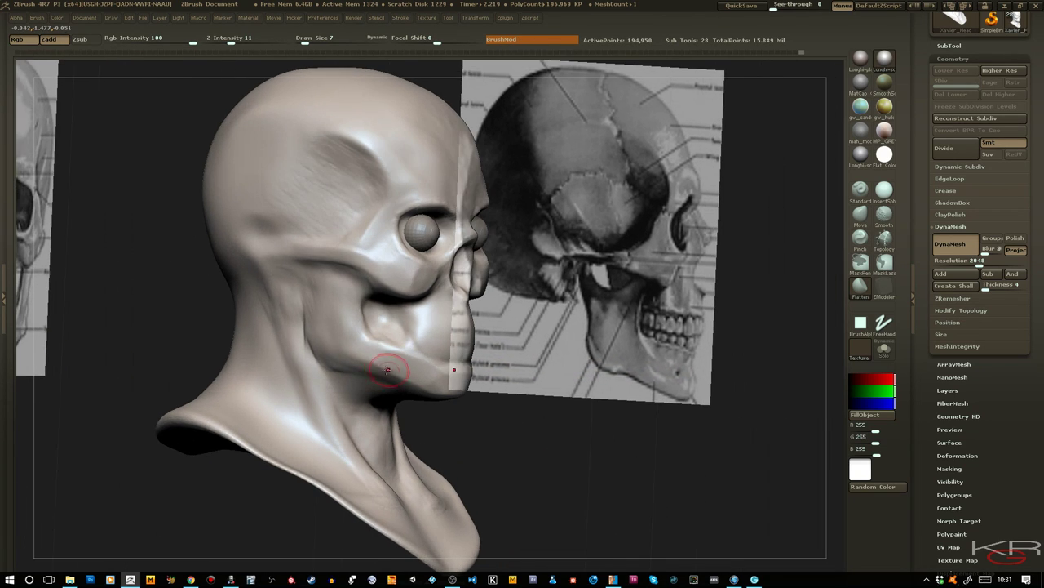
pyautogui.moveTo(347, 359)
pyautogui.mouseDown()
pyautogui.moveTo(385, 371)
pyautogui.moveTo(373, 355)
pyautogui.mouseUp()
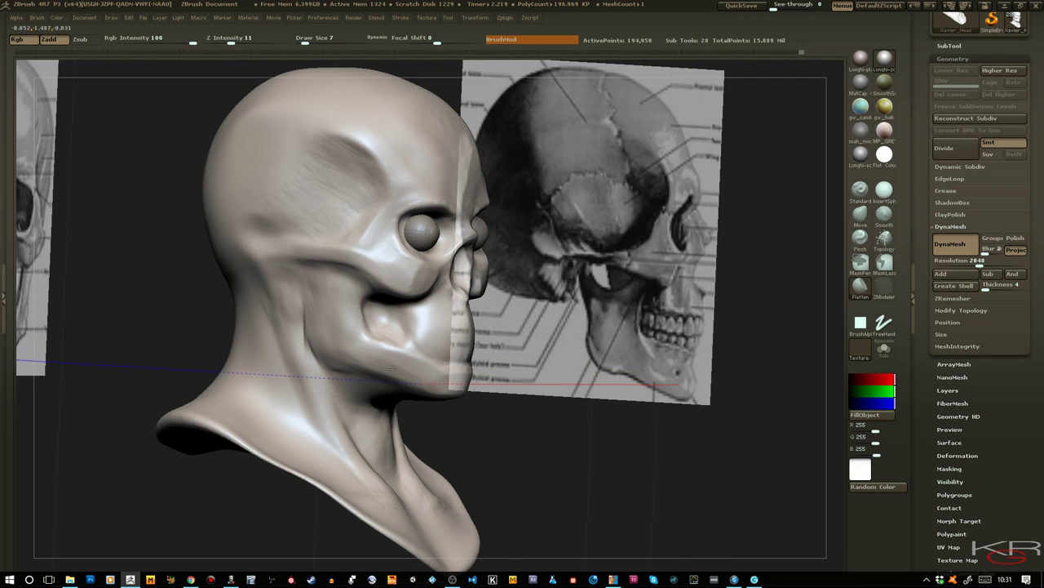
# Examine the whole bust from both three-quarter sides against the skull references
pyautogui.moveTo(555, 455)
pyautogui.mouseDown()
pyautogui.moveTo(522, 457)
pyautogui.moveTo(574, 451)
pyautogui.moveTo(582, 427)
pyautogui.mouseUp()
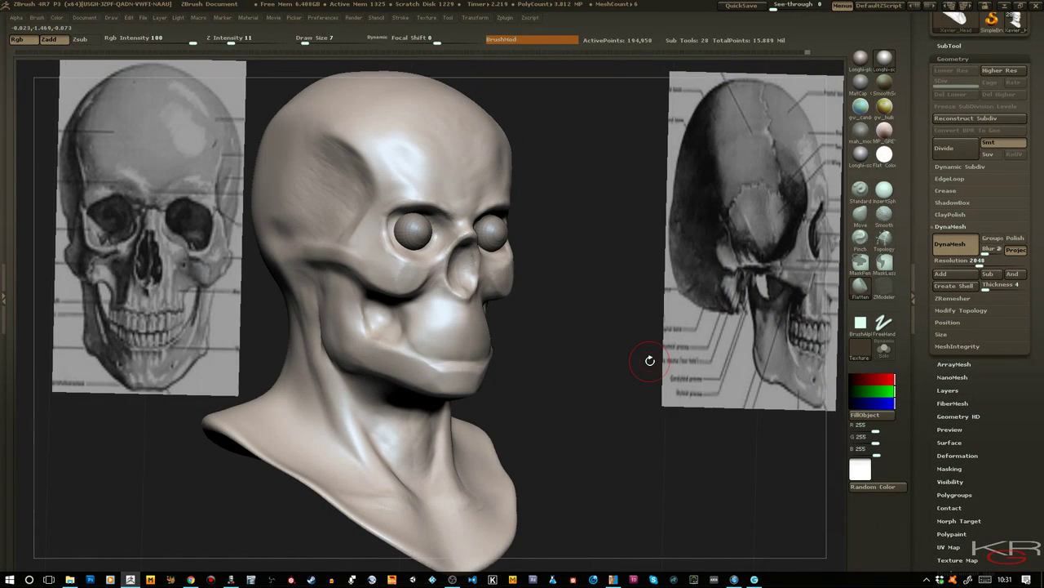
pyautogui.keyDown('ctrl'); pyautogui.moveTo(604, 406); pyautogui.dragTo(560, 392, button='right'); pyautogui.keyUp('ctrl')
pyautogui.moveTo(560, 391); pyautogui.dragTo(498, 346)
pyautogui.moveTo(587, 316); pyautogui.dragTo(600, 319)
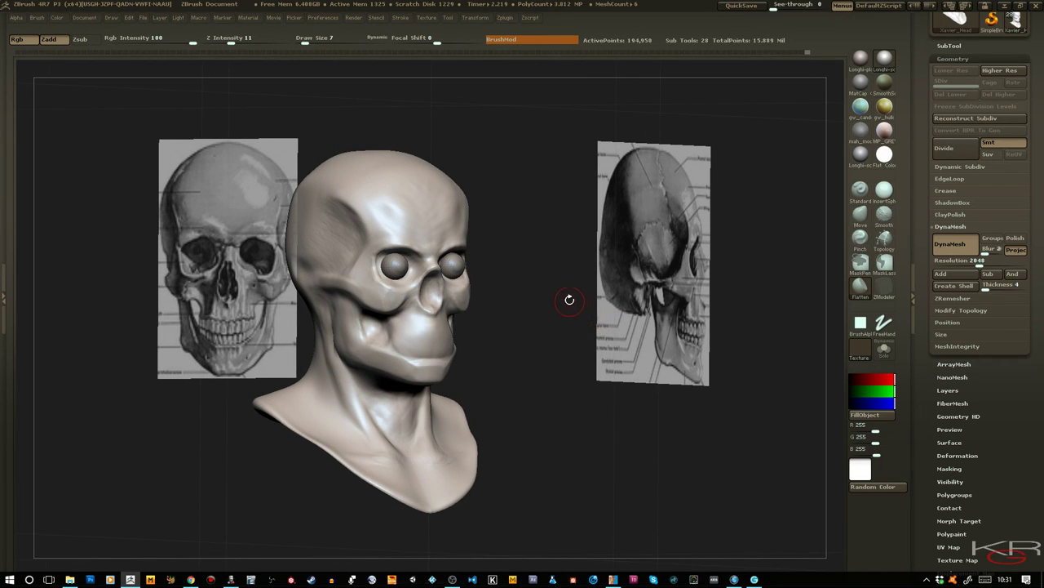
pyautogui.moveTo(546, 302); pyautogui.dragTo(605, 273)
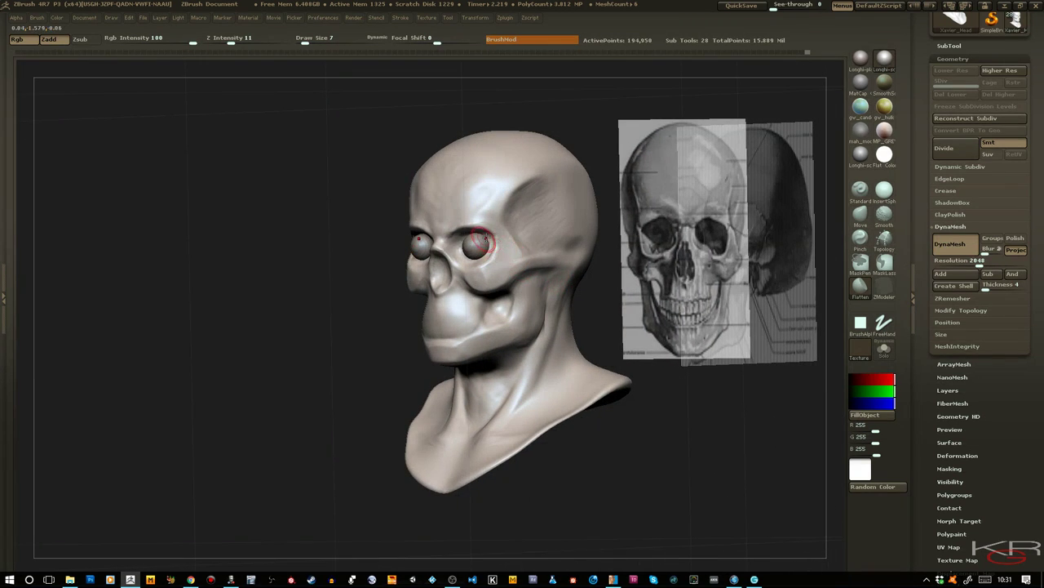
pyautogui.moveTo(332, 285); pyautogui.dragTo(367, 281)
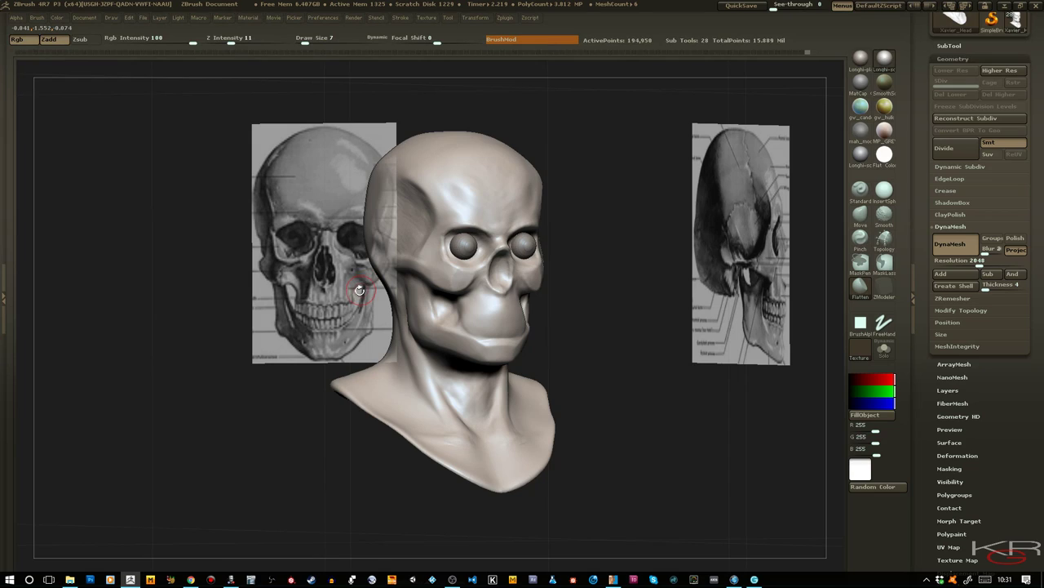